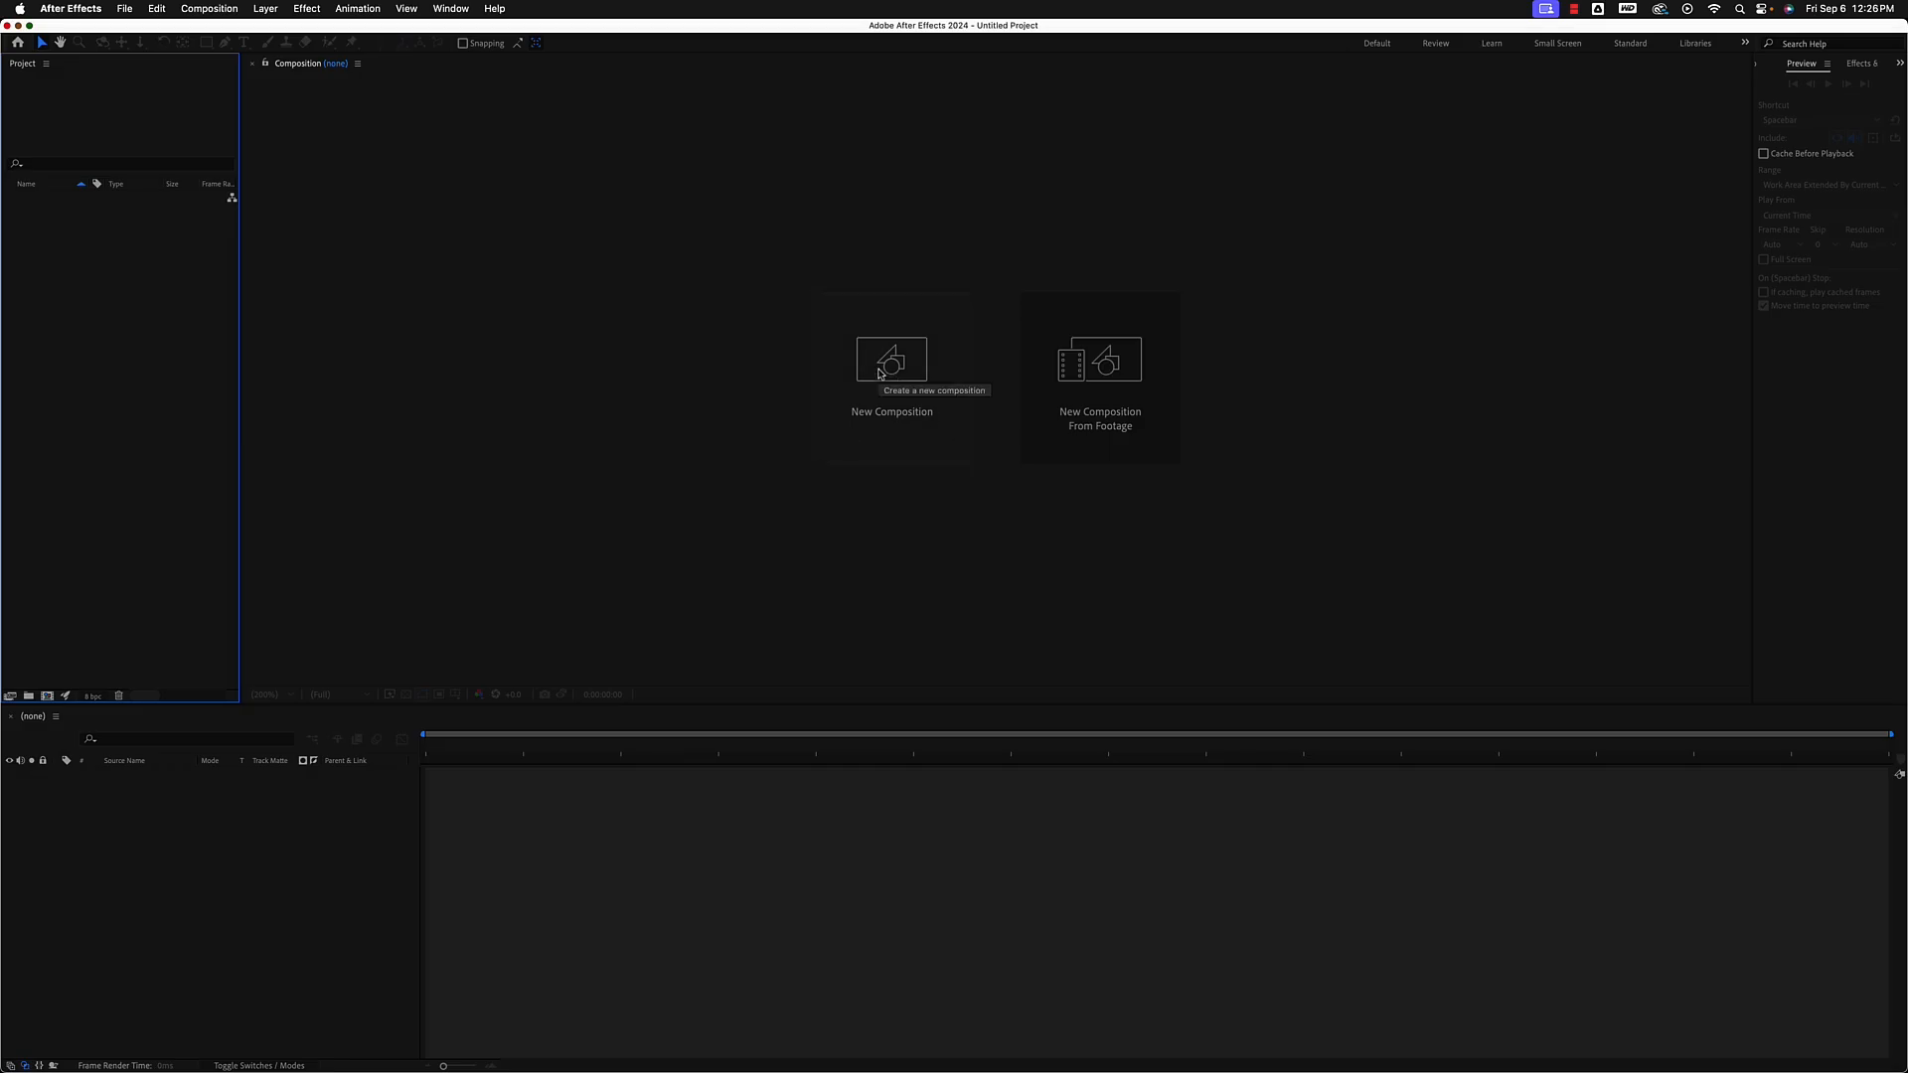
Create a new 1920 × 1080 composition with a duration of 0:00:30:02.
click(845, 418)
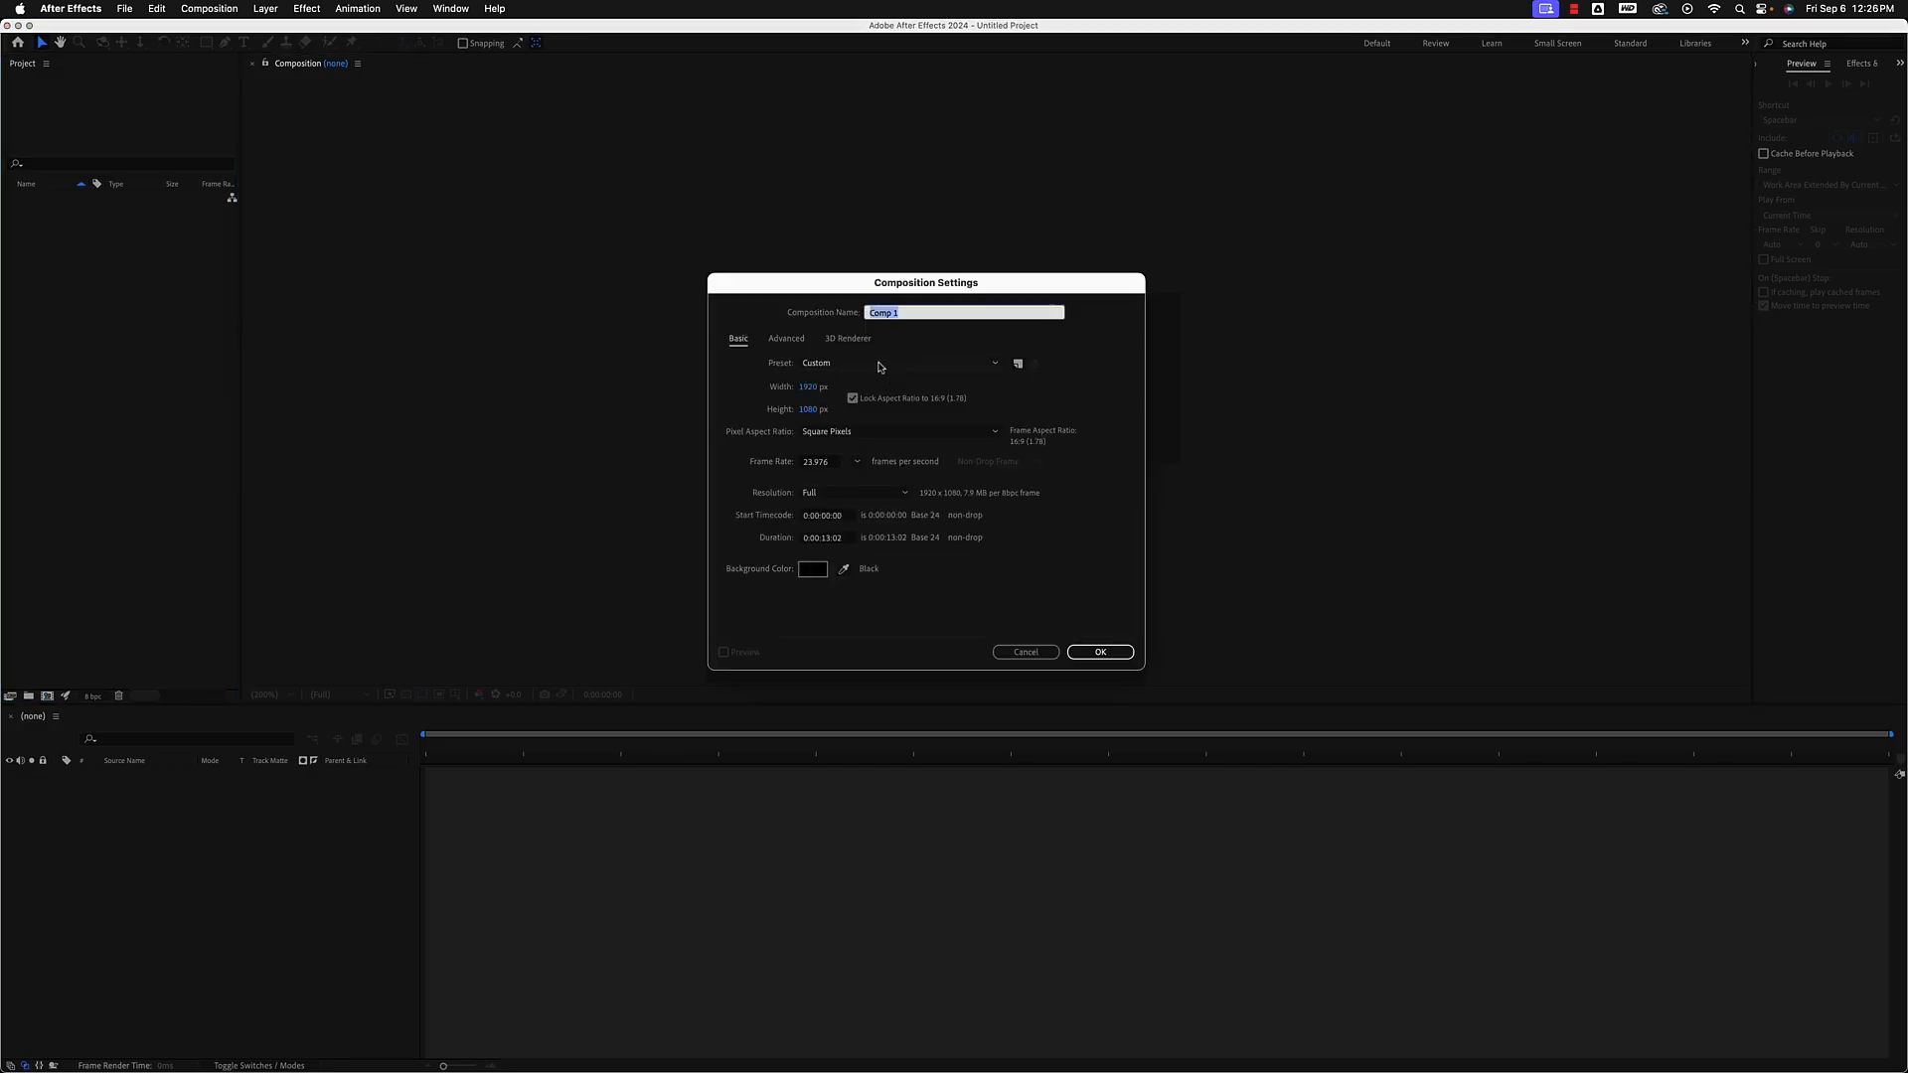
click(853, 334)
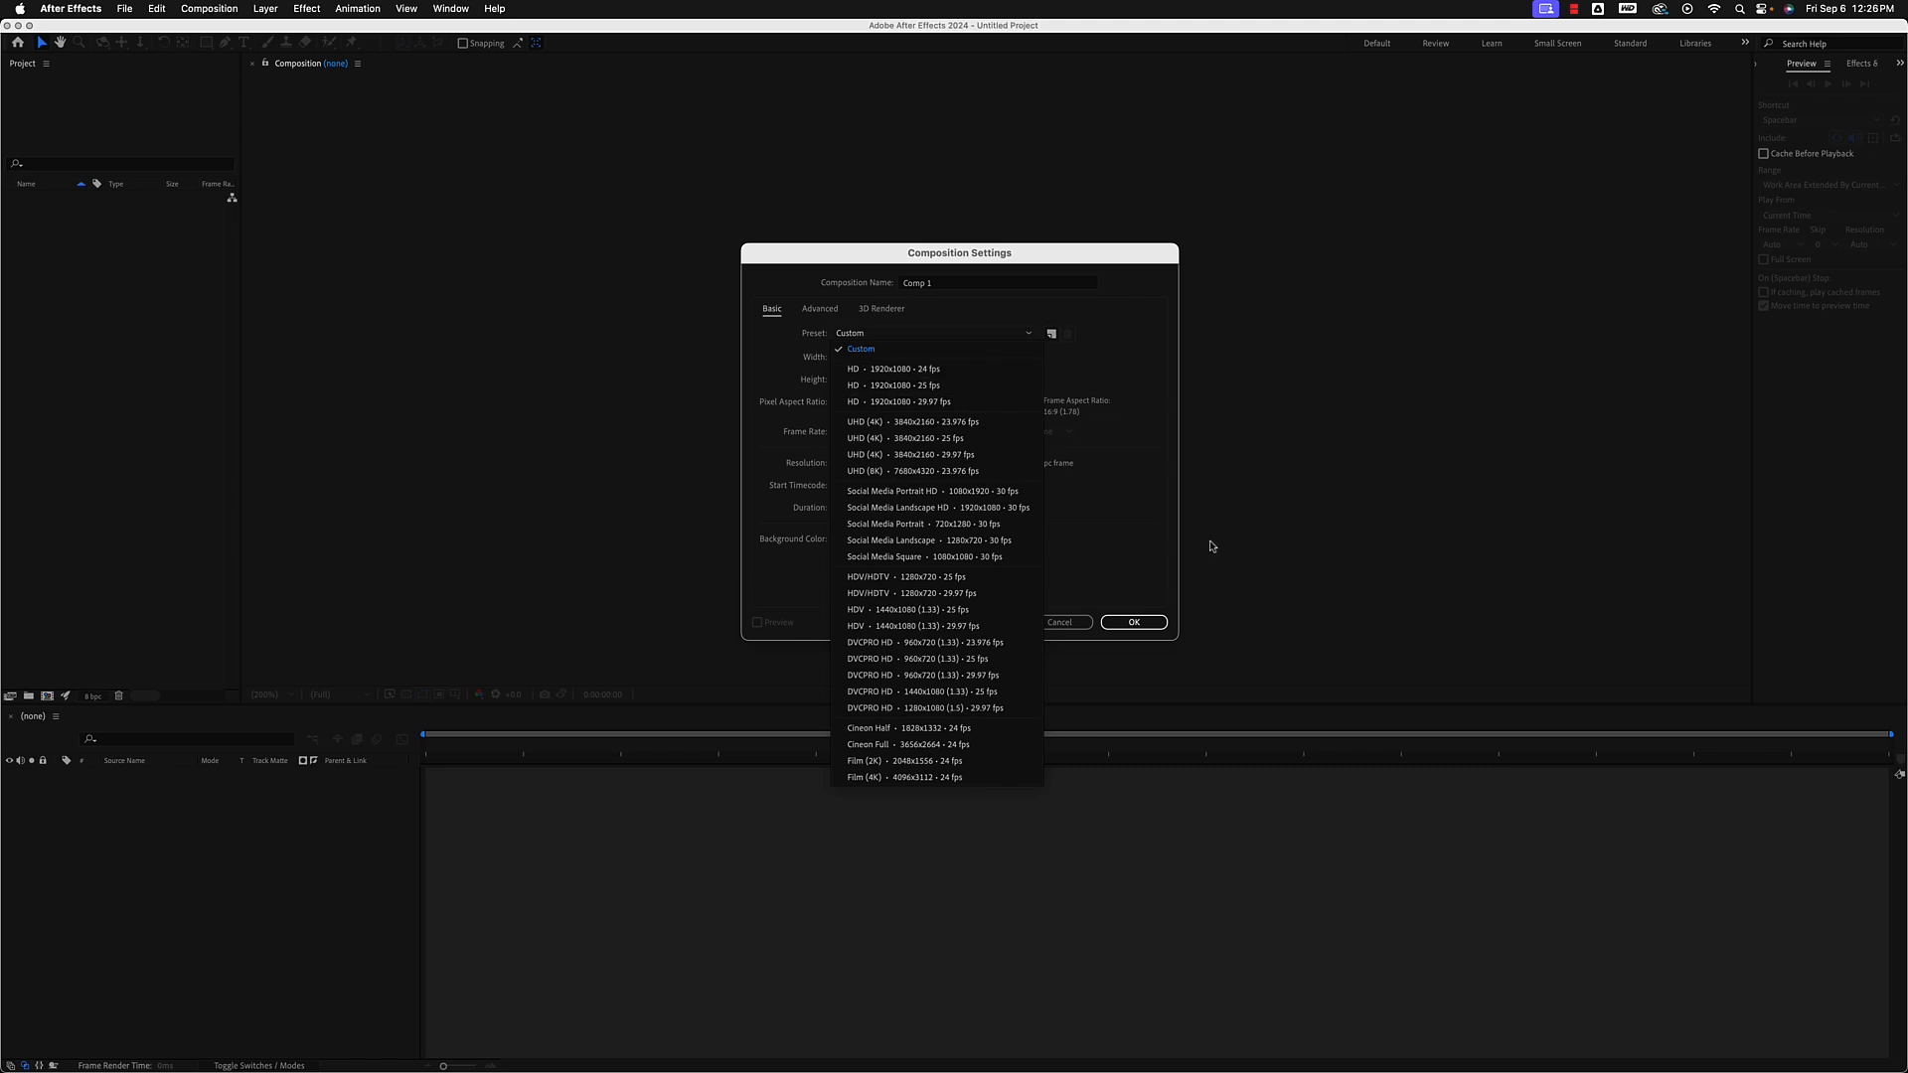
click(1154, 493)
click(861, 509)
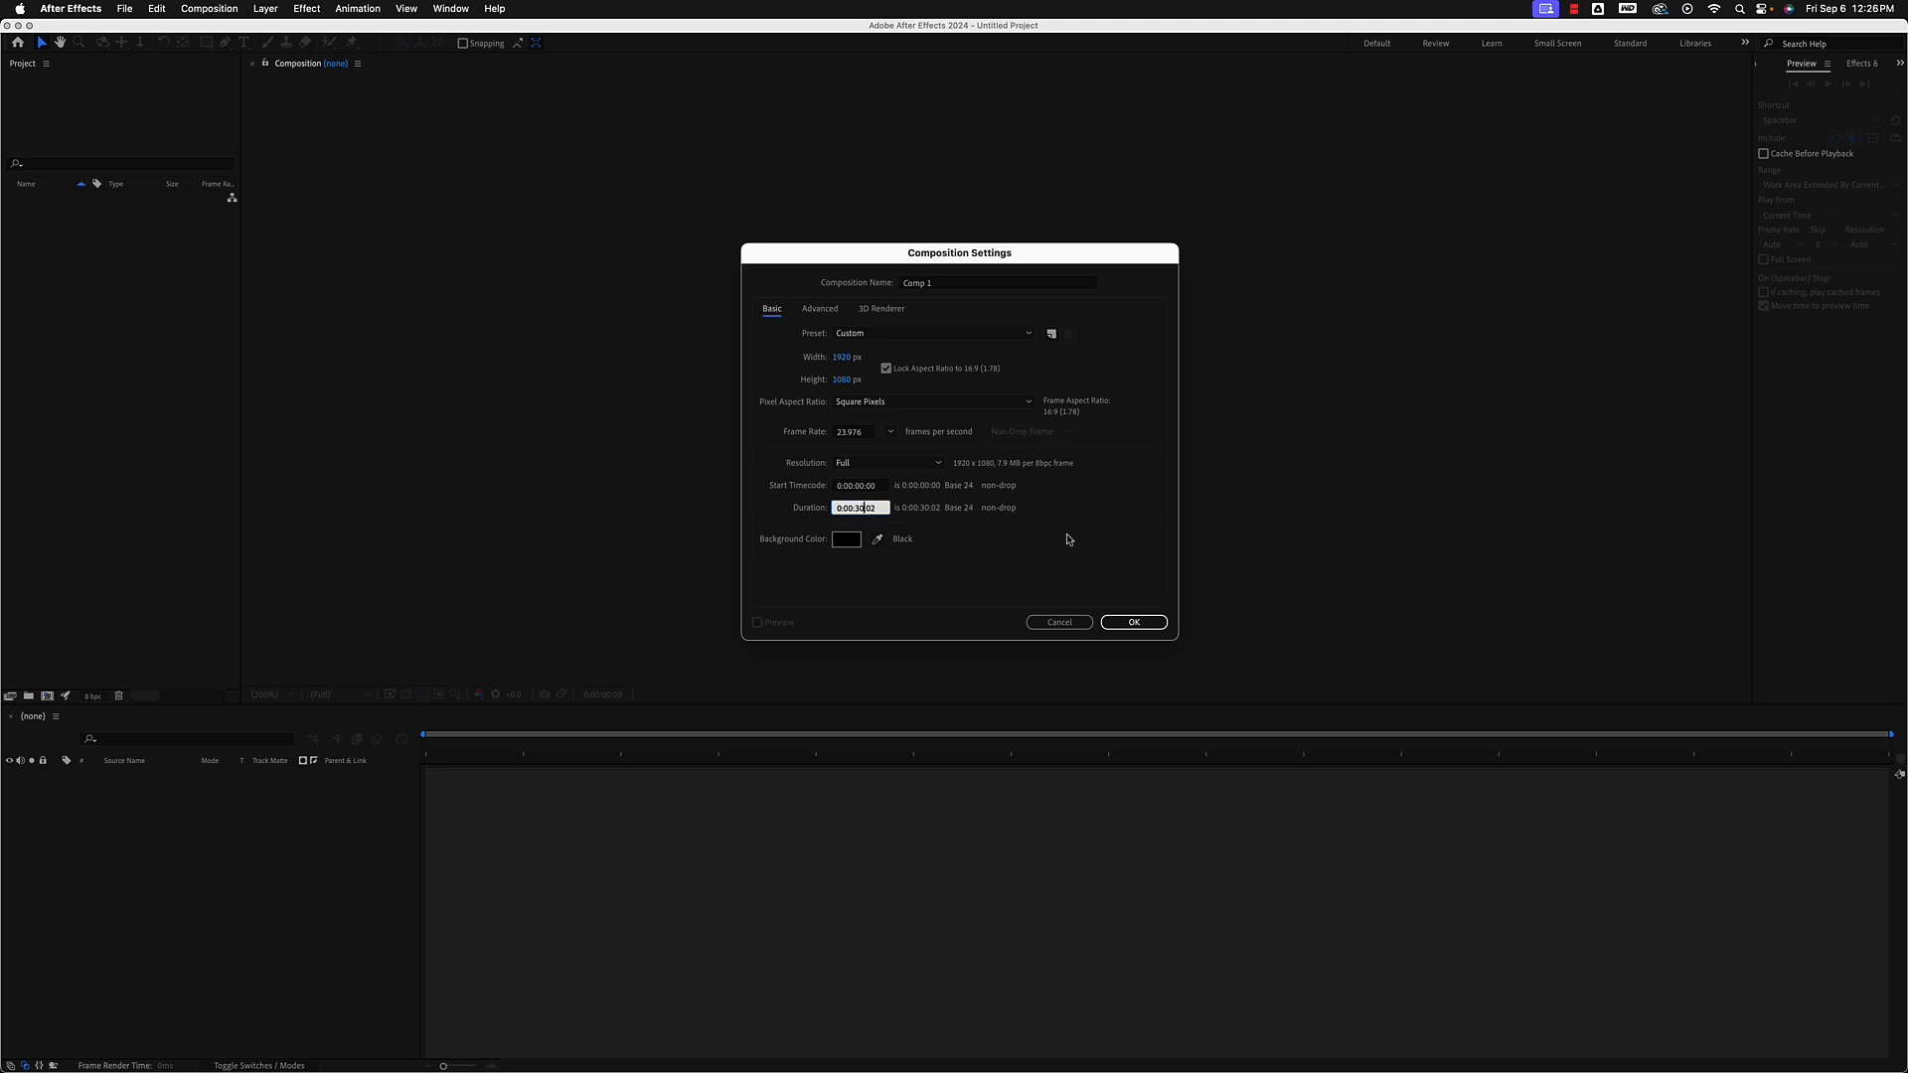
click(1146, 626)
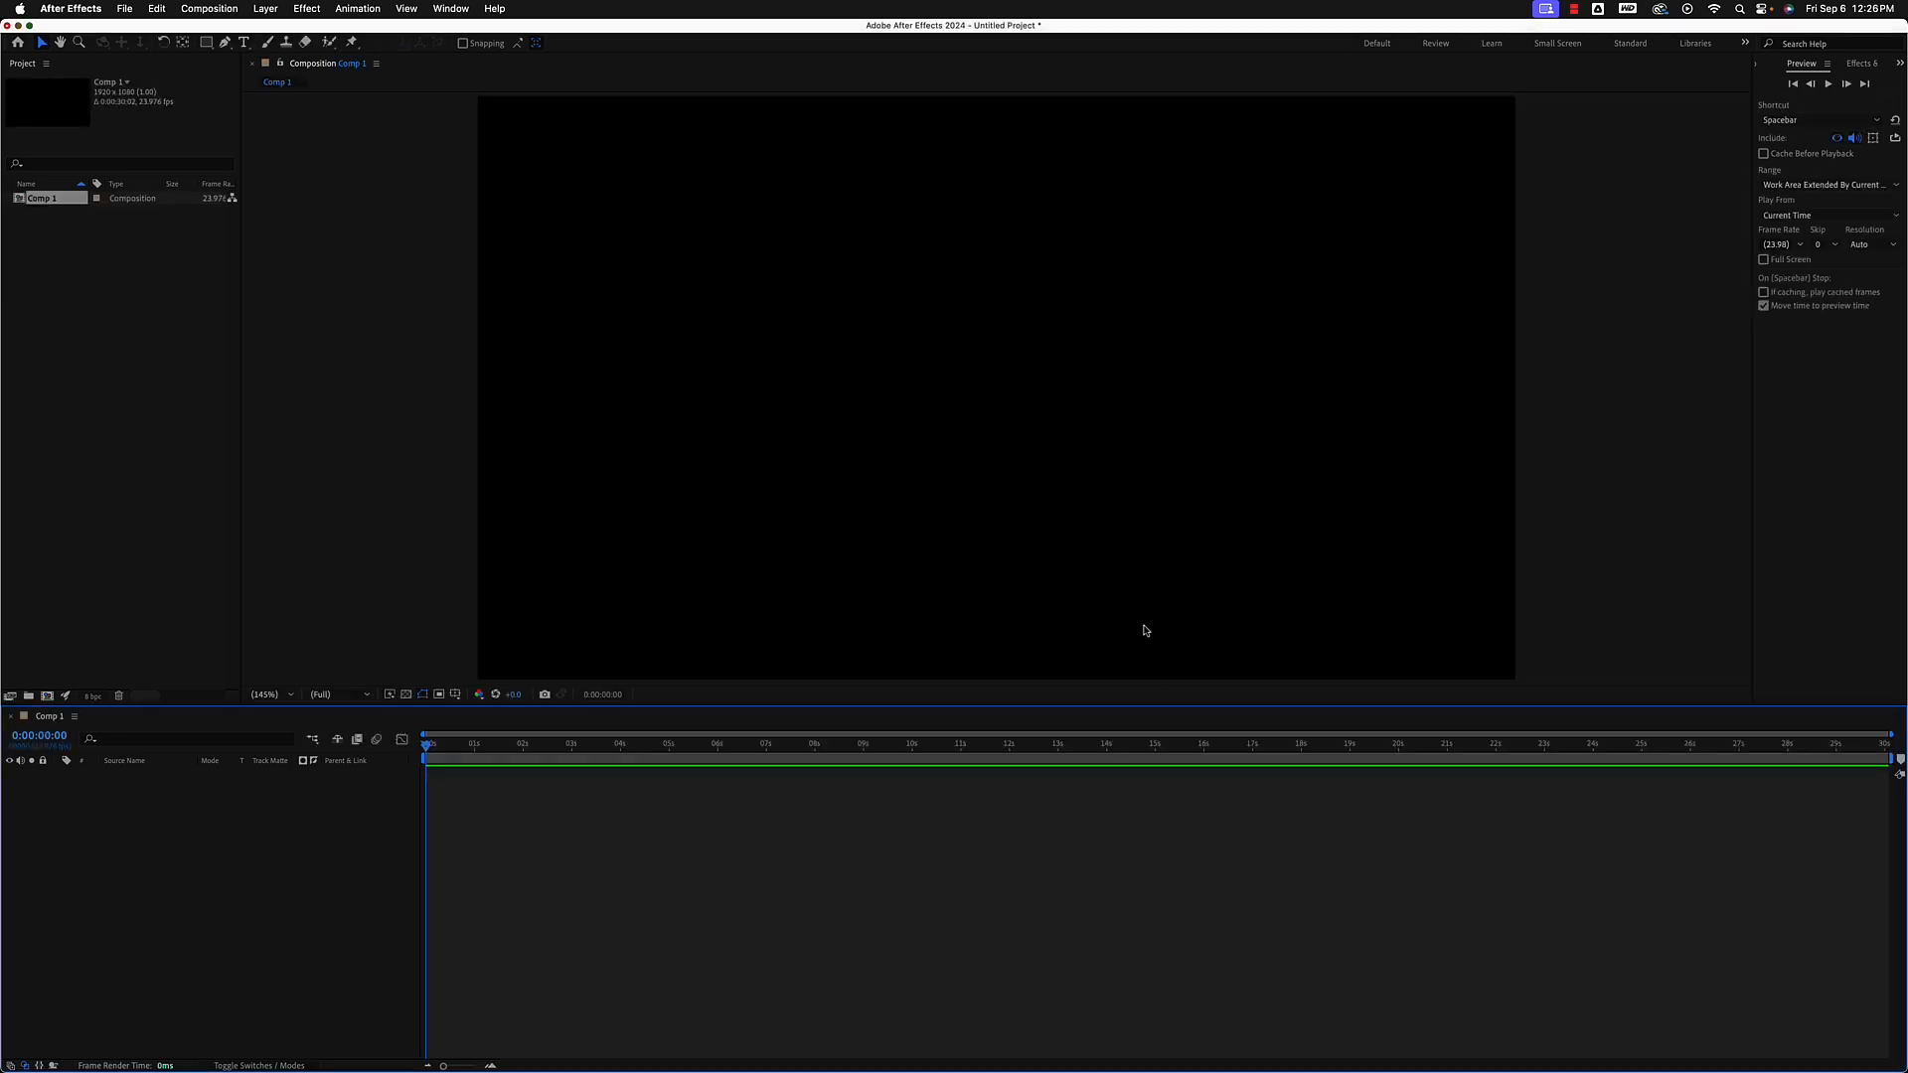
Import the map image printable2.png and add it to the composition as a layer.
drag(308, 432, 135, 336)
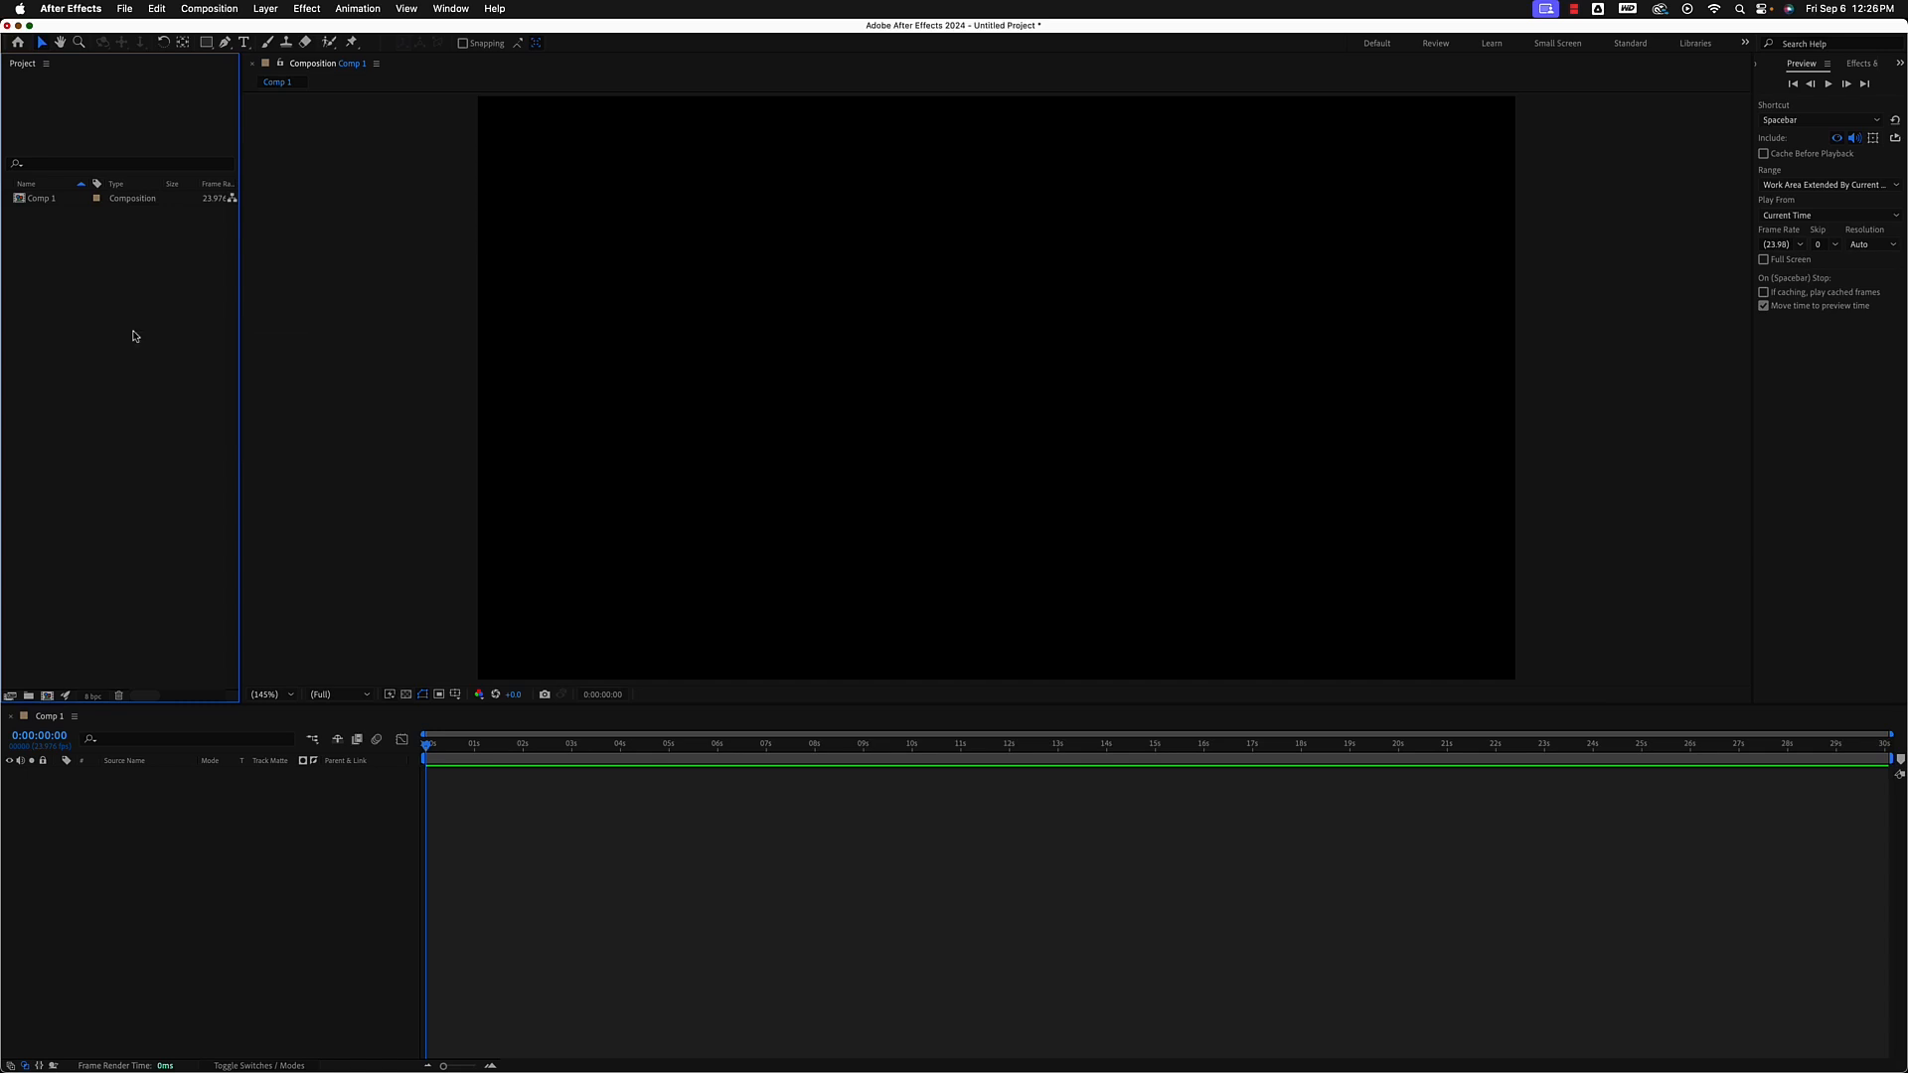
right_click(136, 336)
click(374, 409)
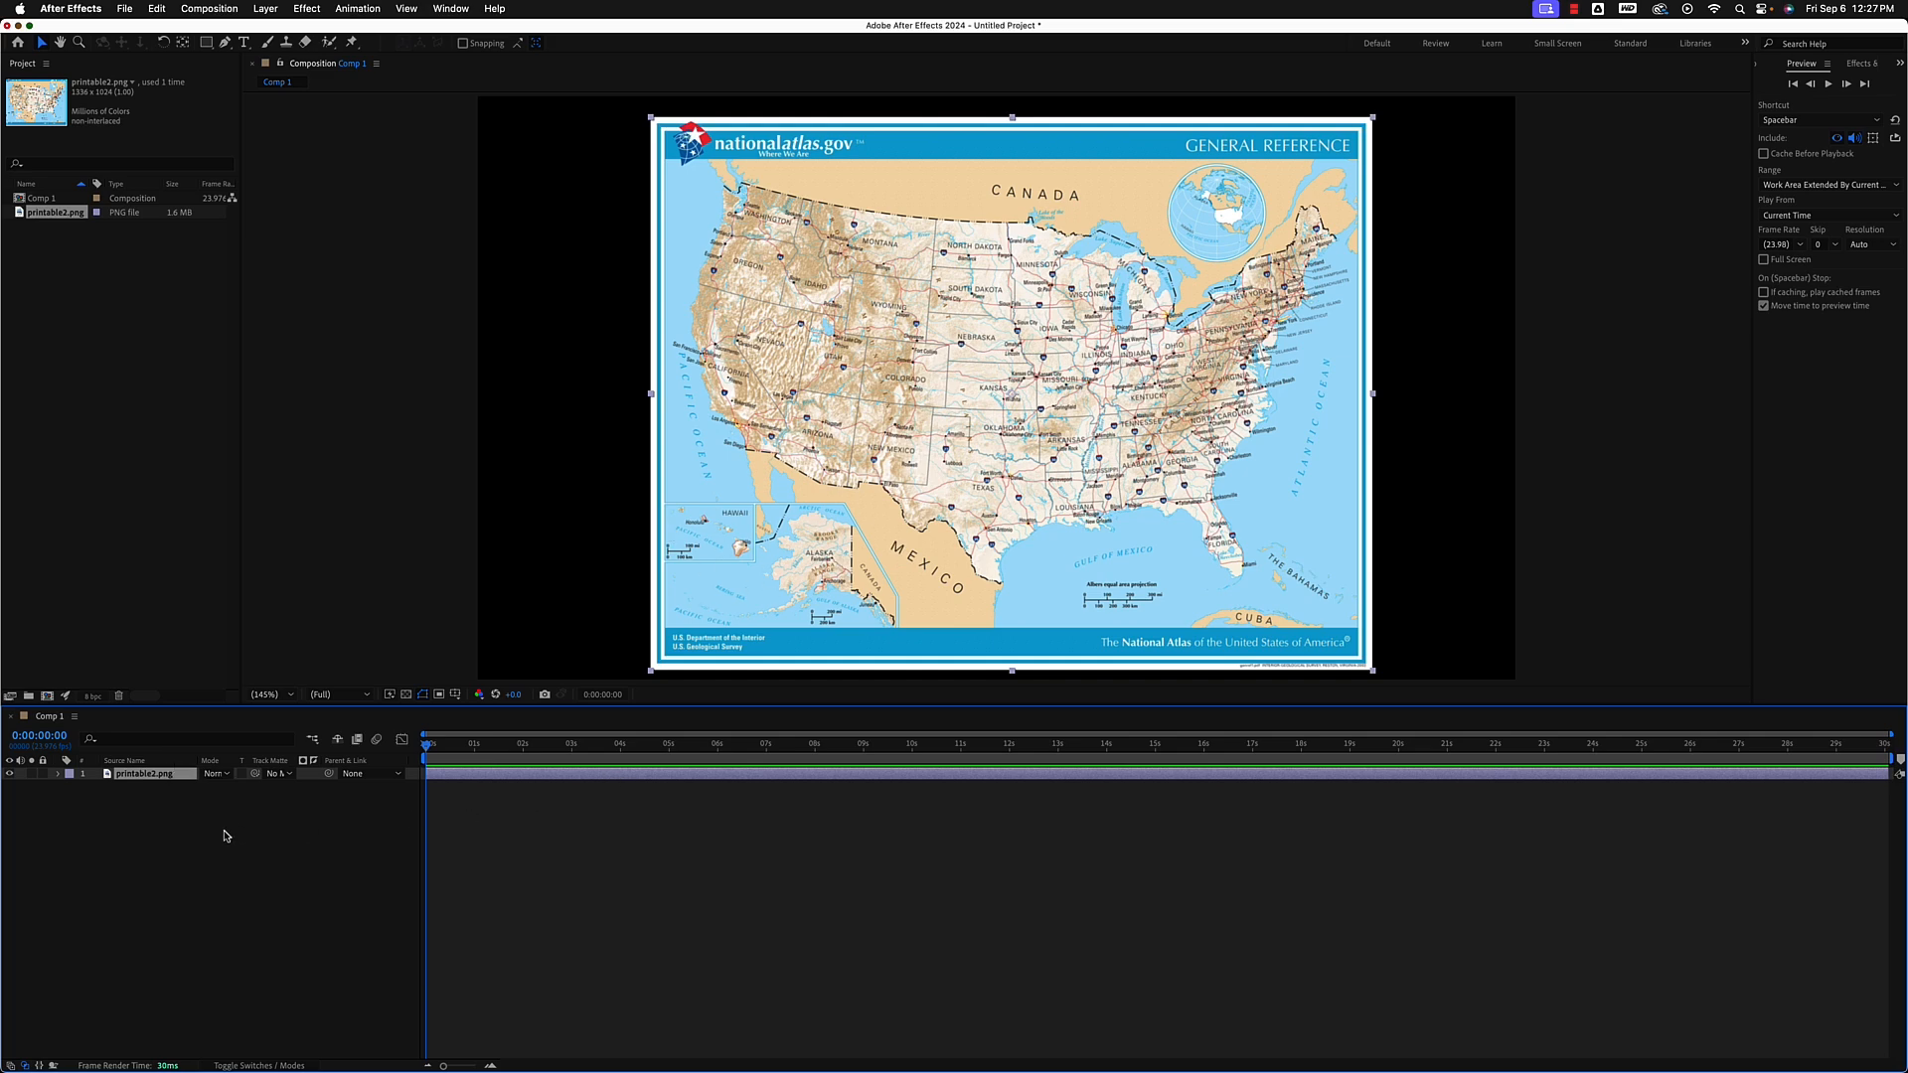
Scale the map layer to 144% so it spans the frame's width, and lock the layer.
key(s)
drag(226, 787, 258, 788)
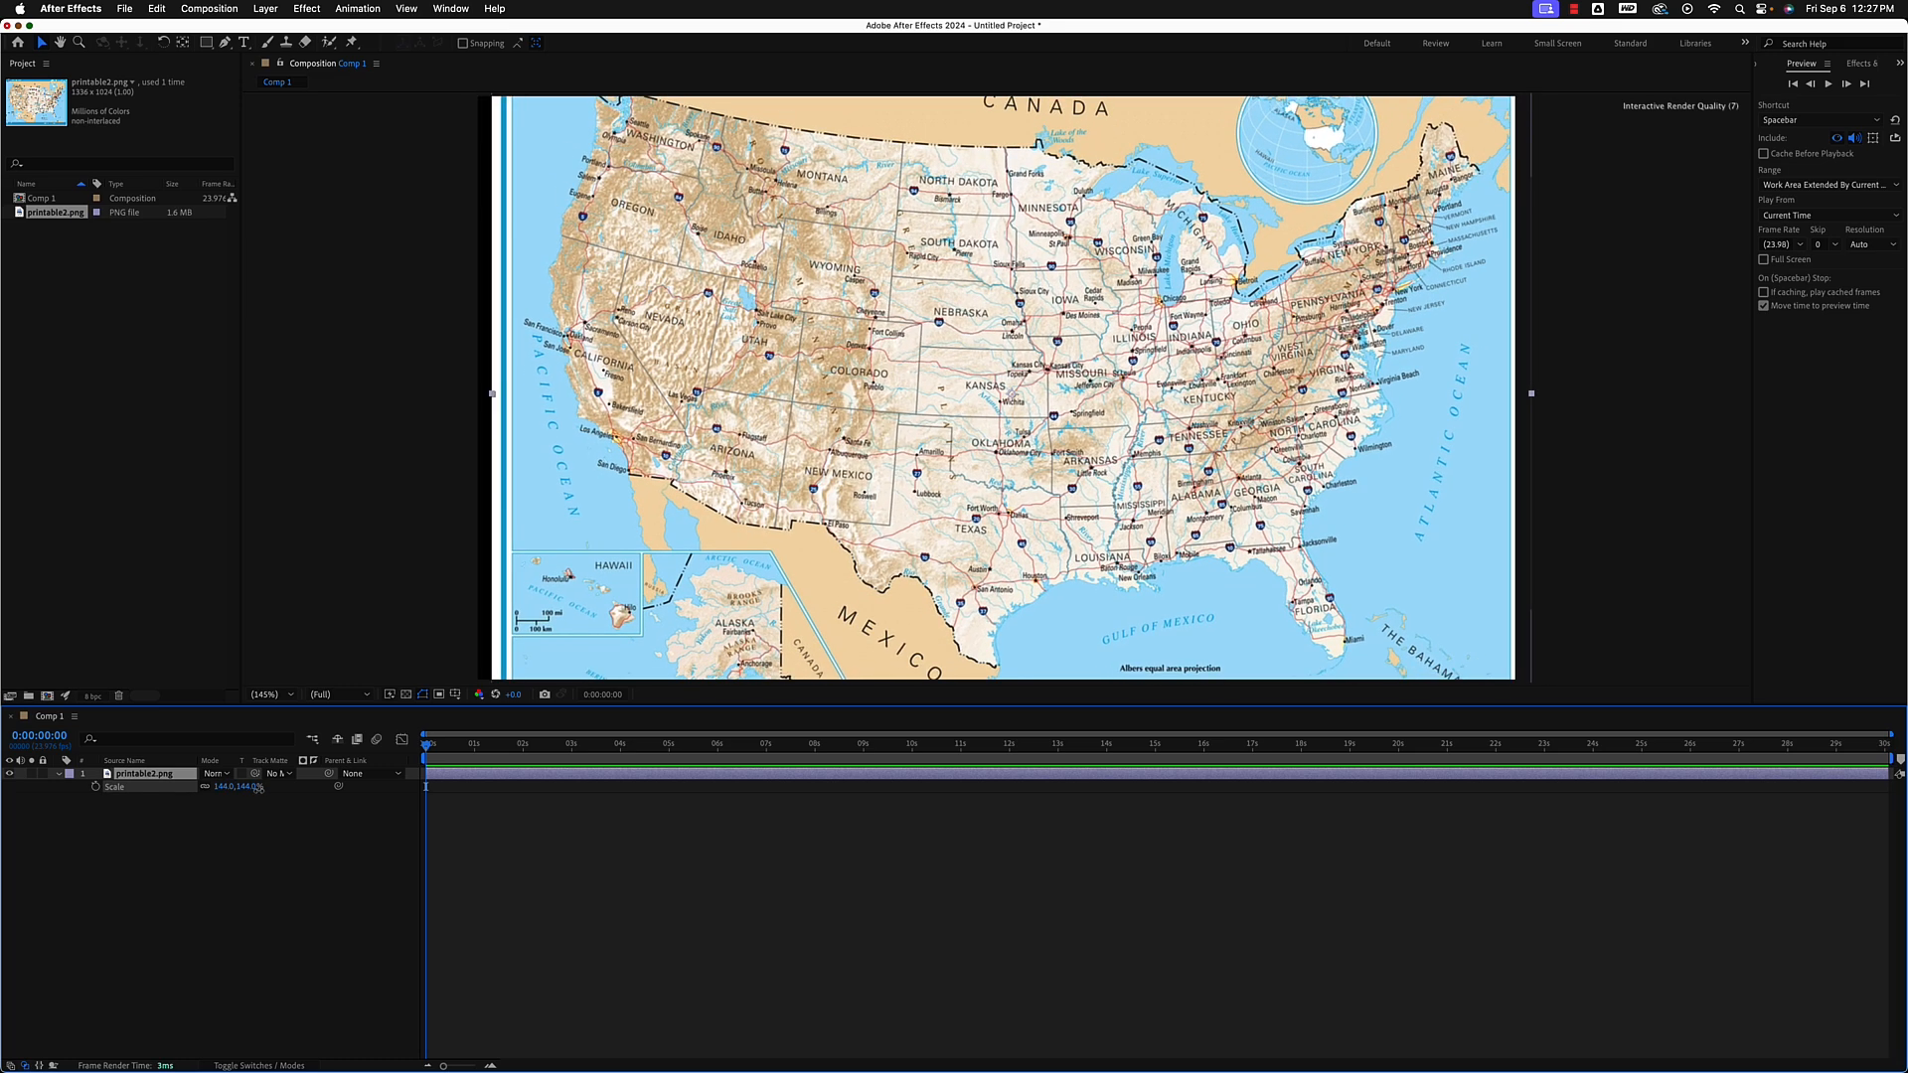
drag(983, 609, 973, 604)
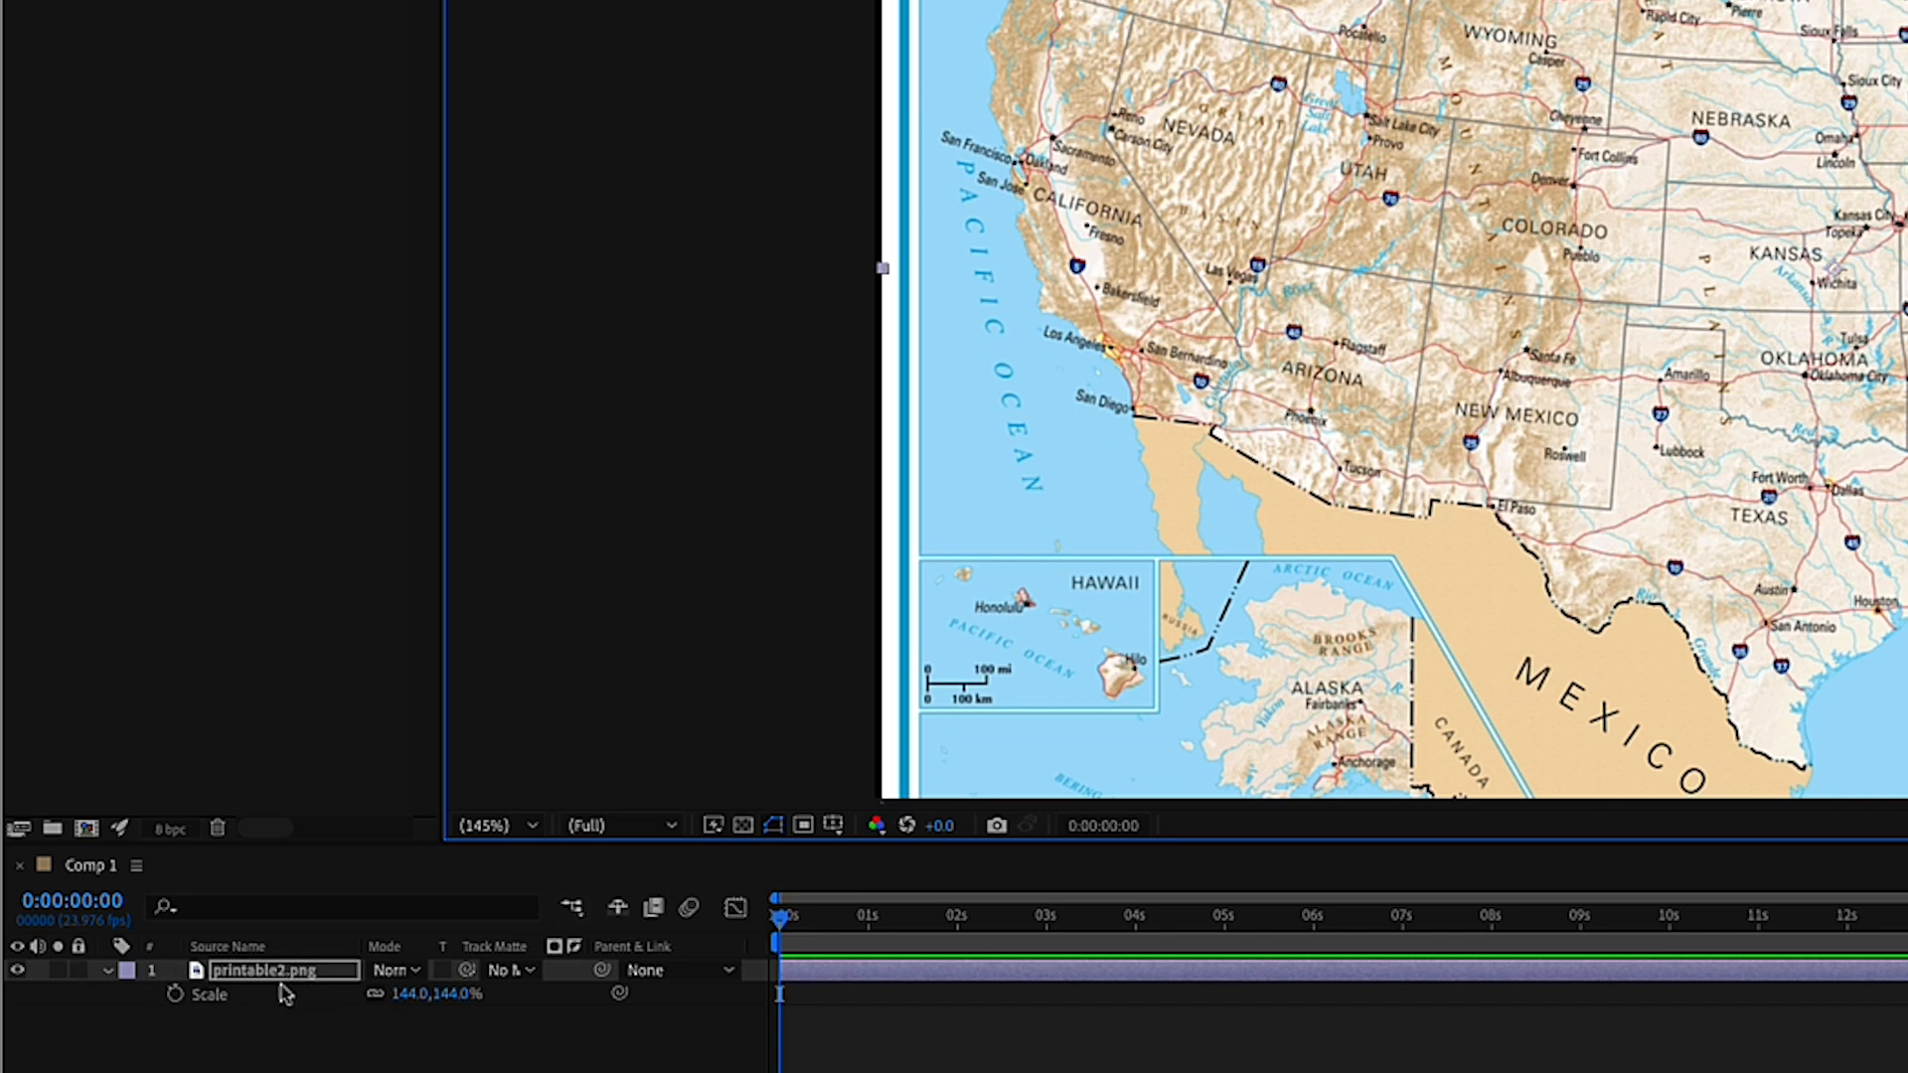
click(78, 971)
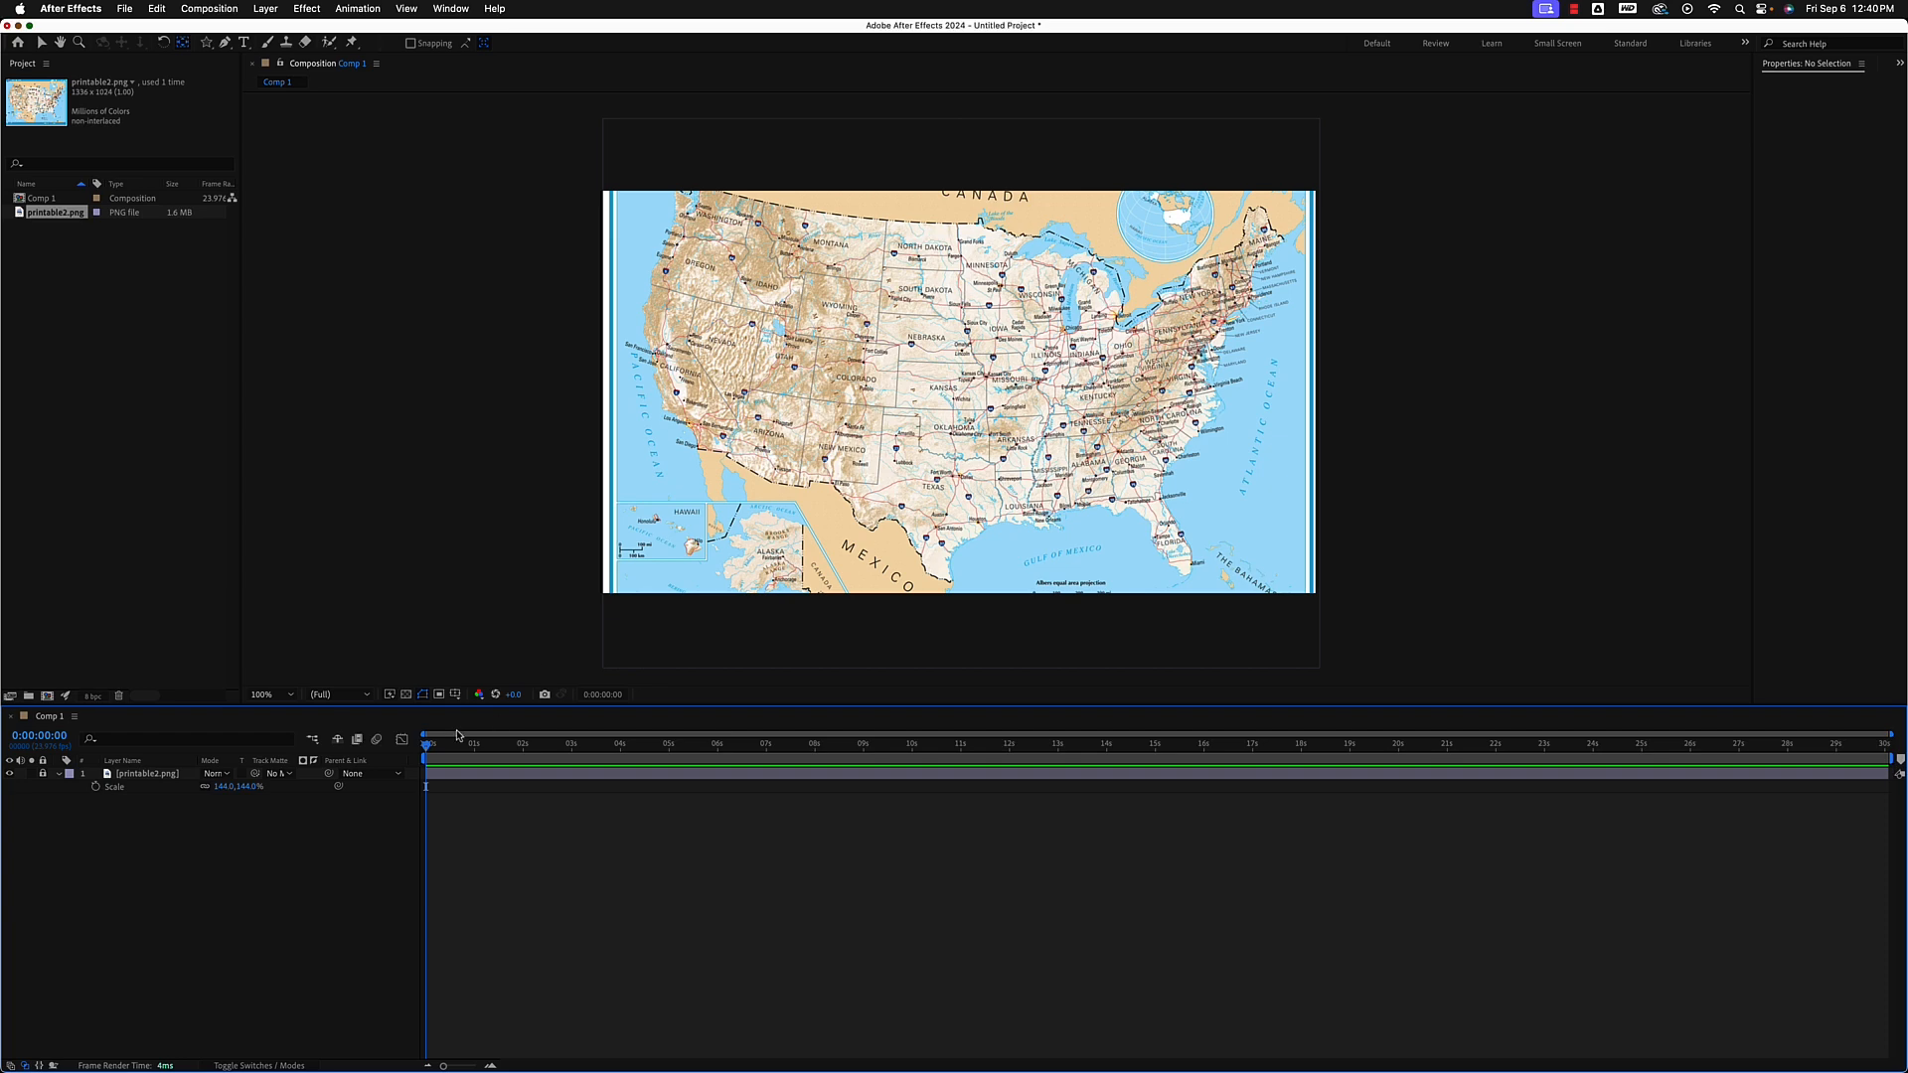
Set the current time to 2 seconds and choose the Pen tool with its fill set to None.
drag(426, 749, 523, 750)
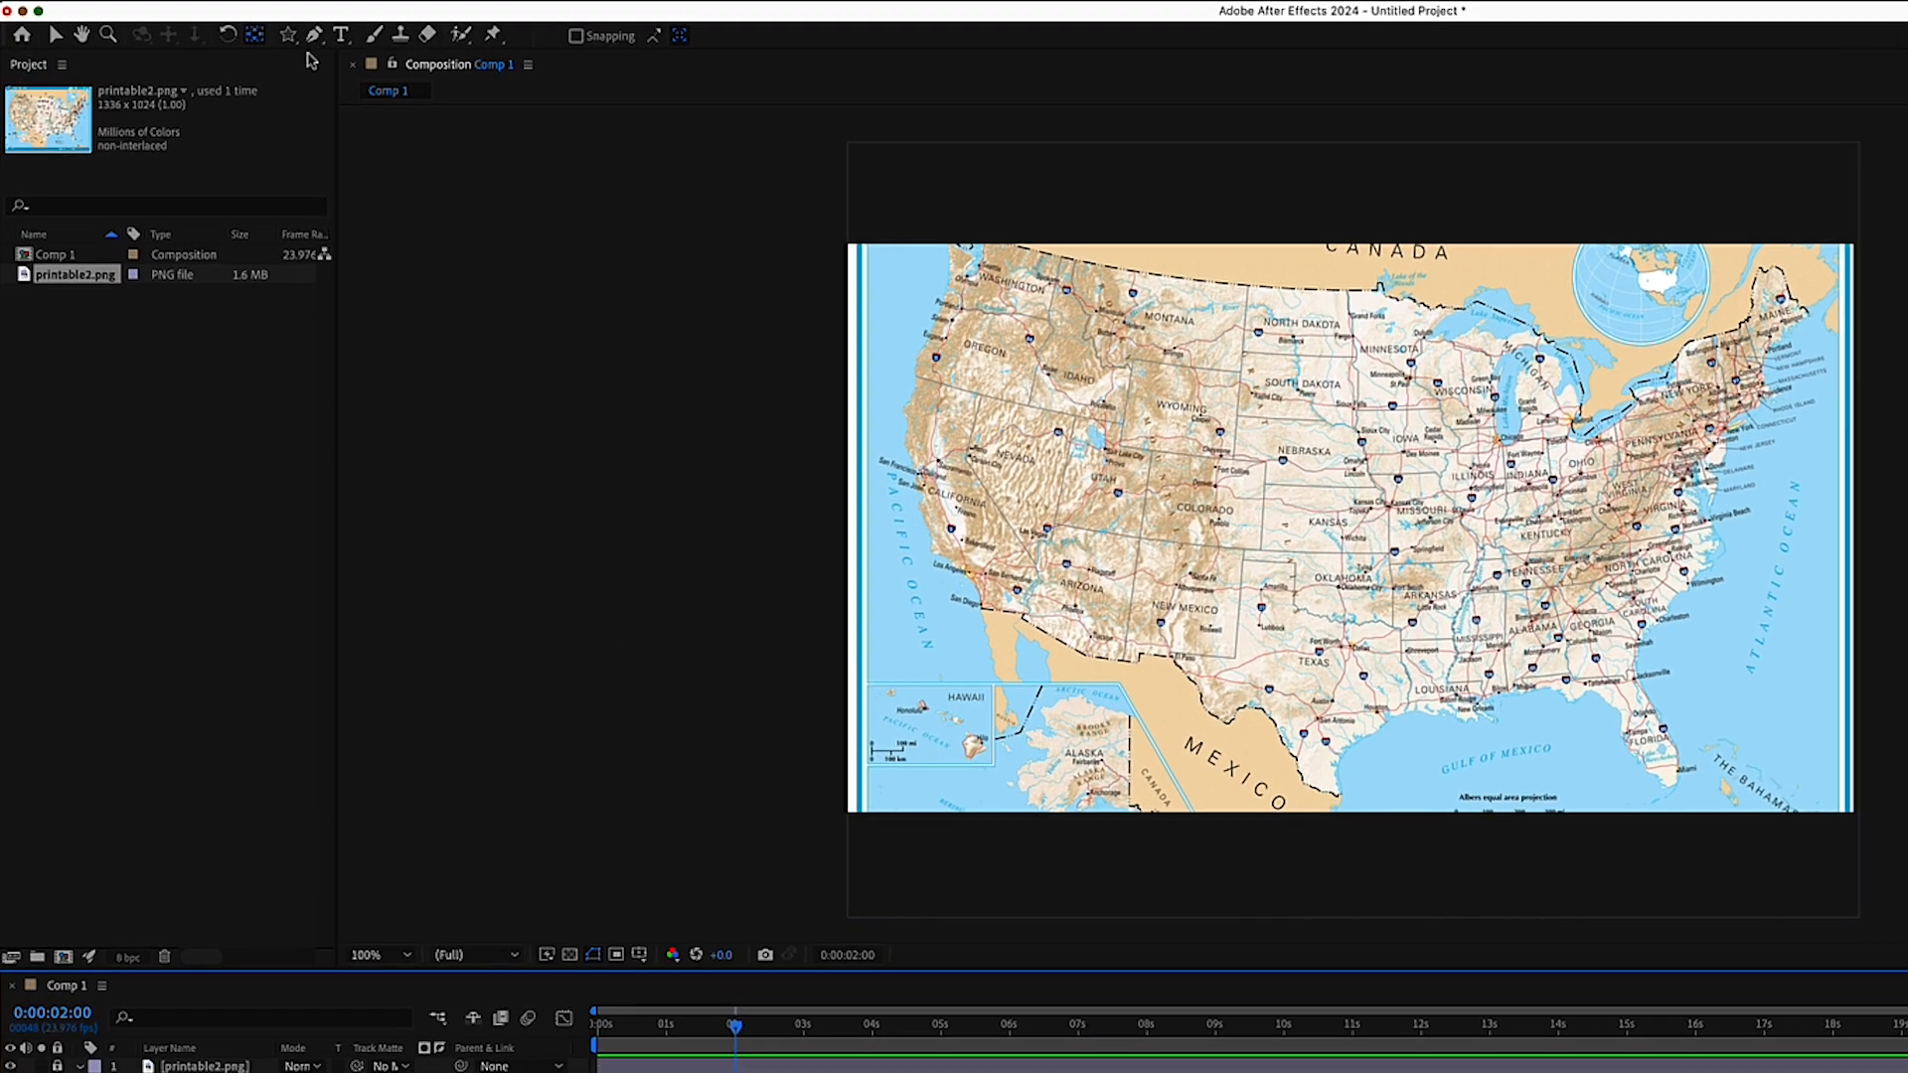
click(314, 36)
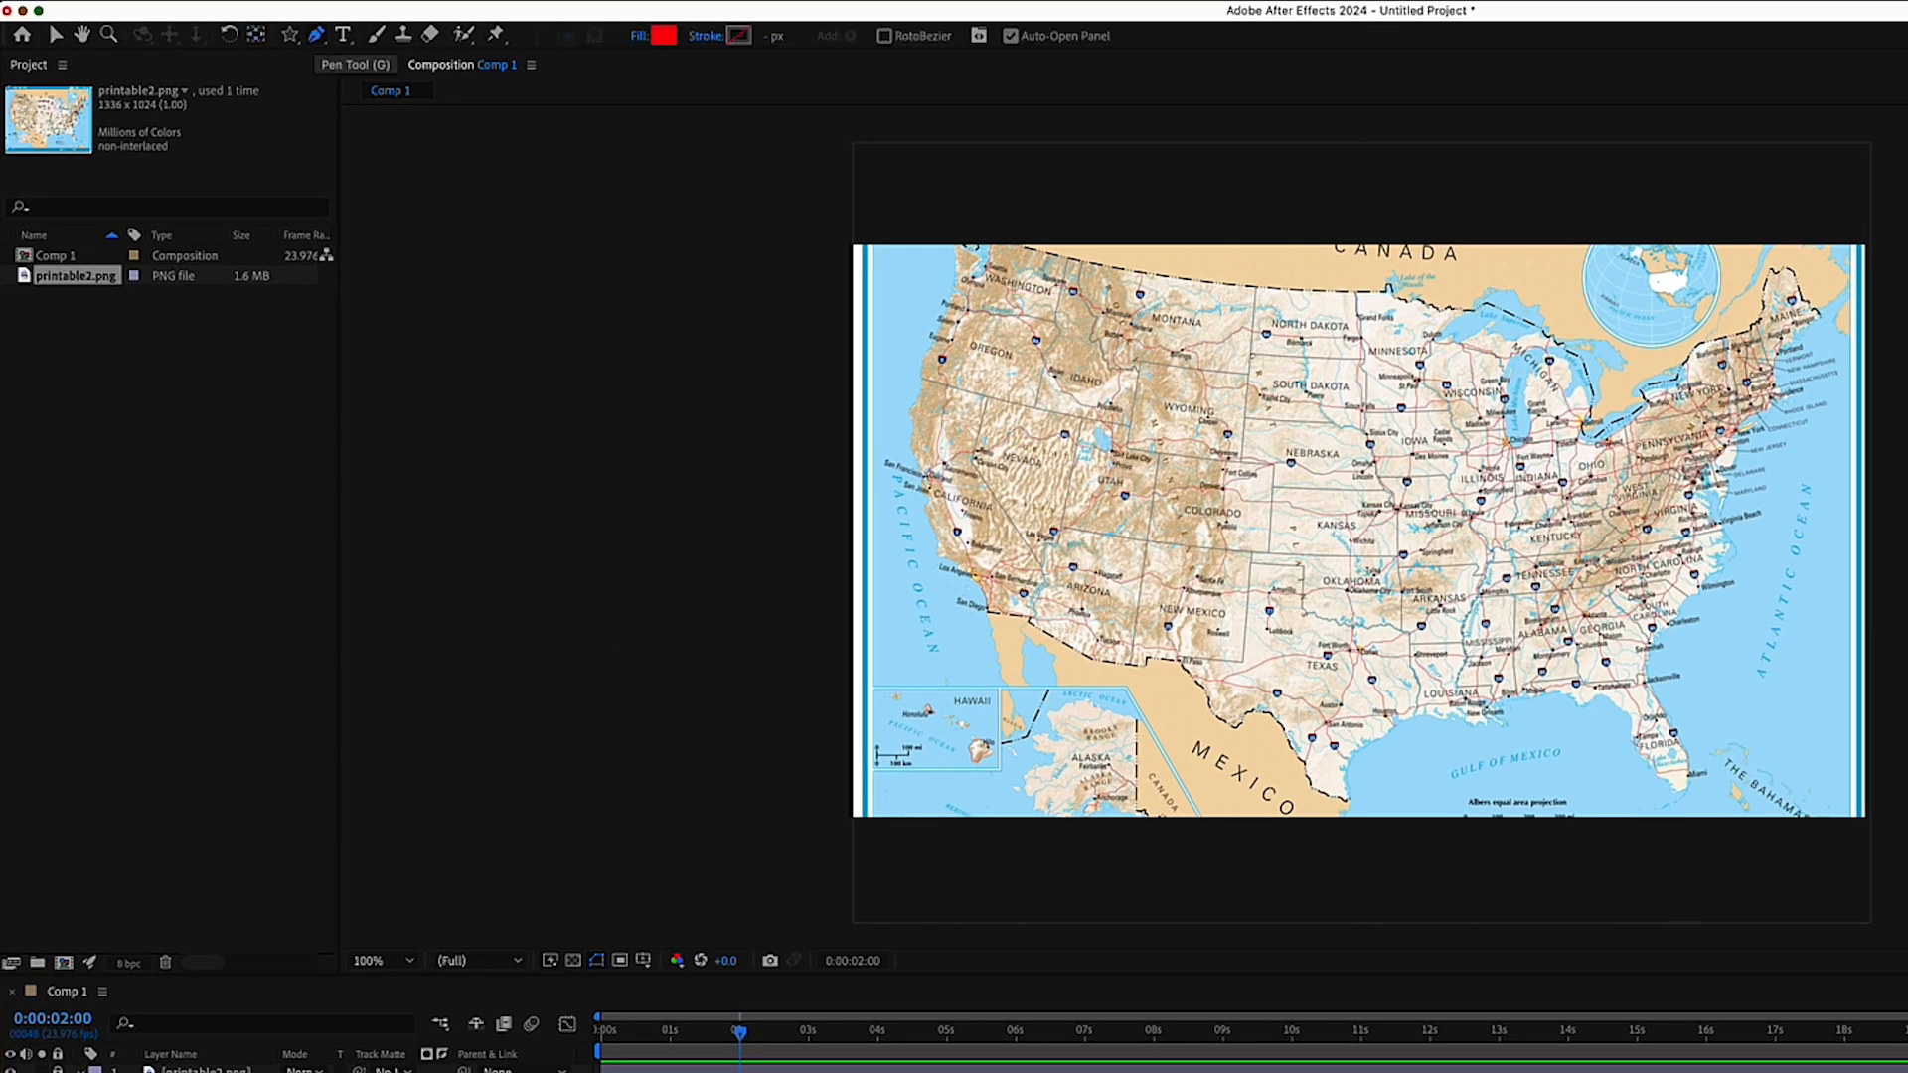
click(637, 42)
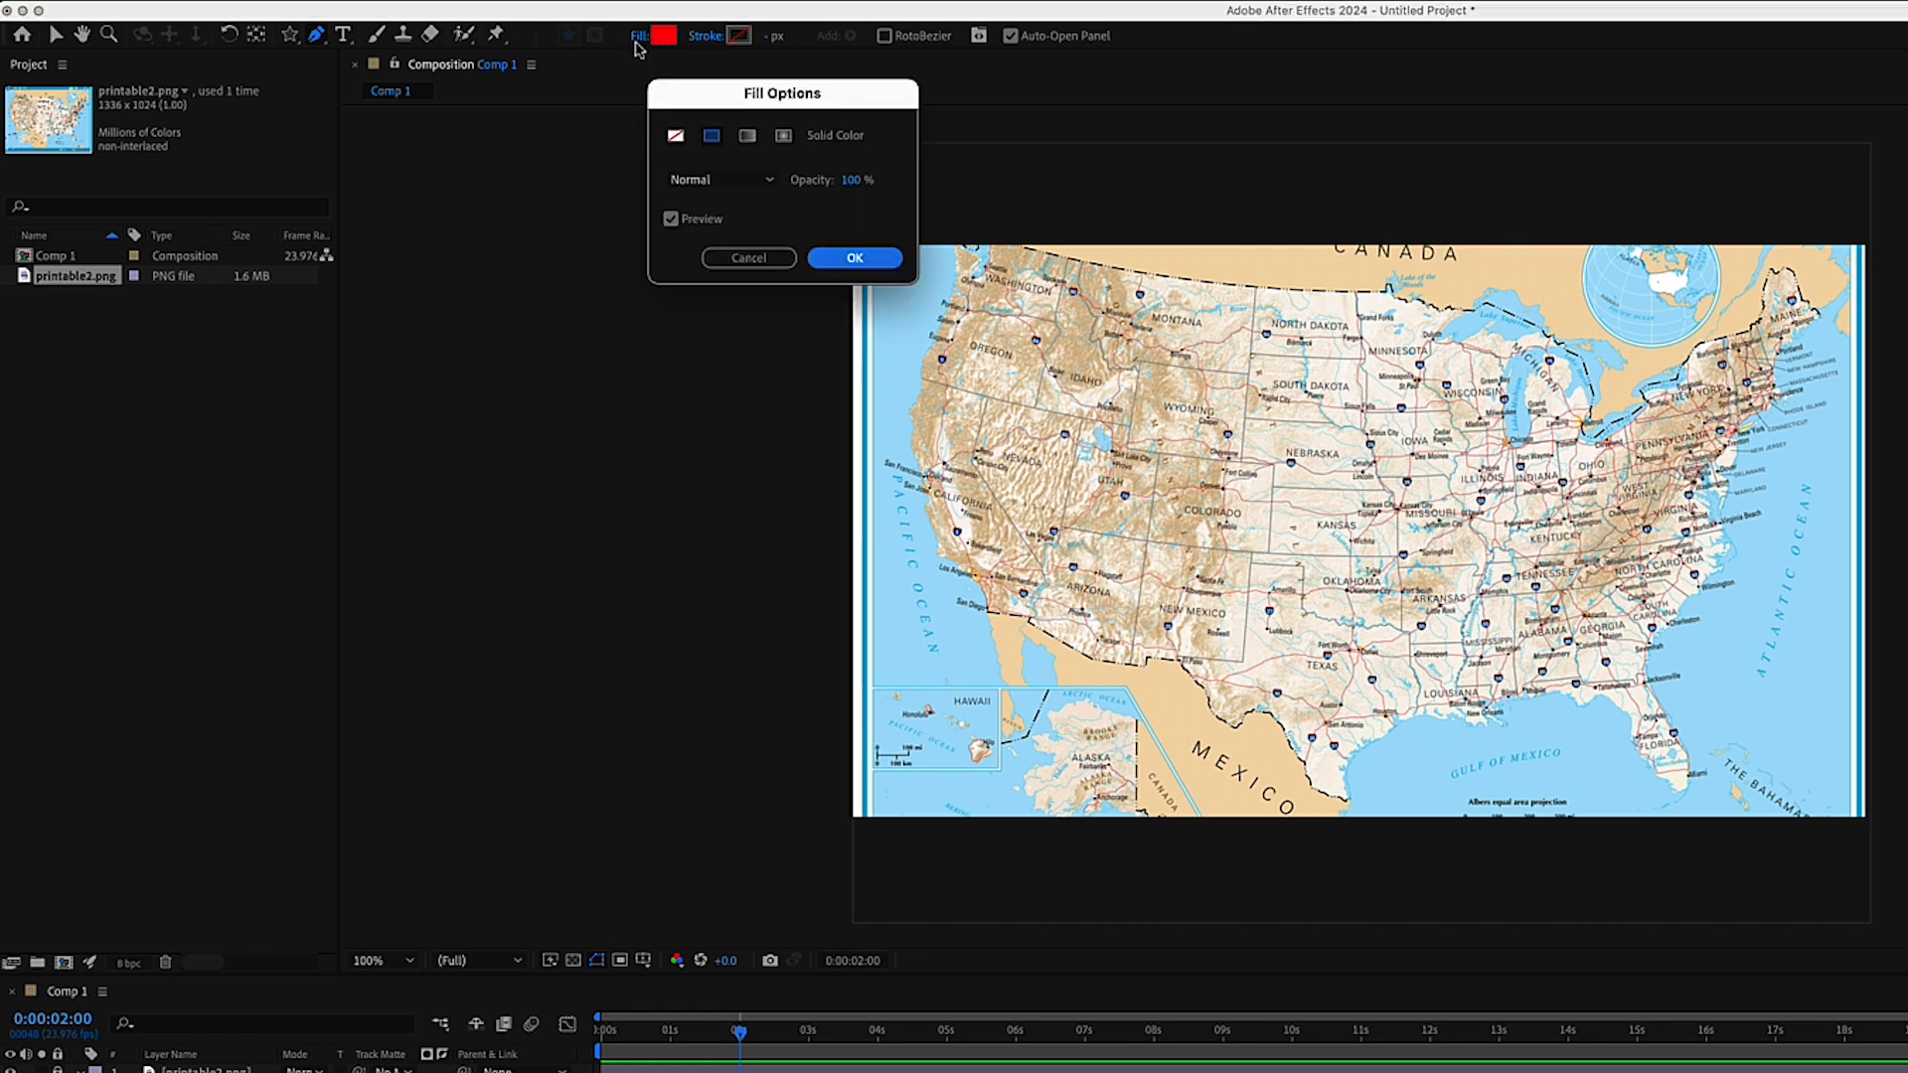
click(676, 136)
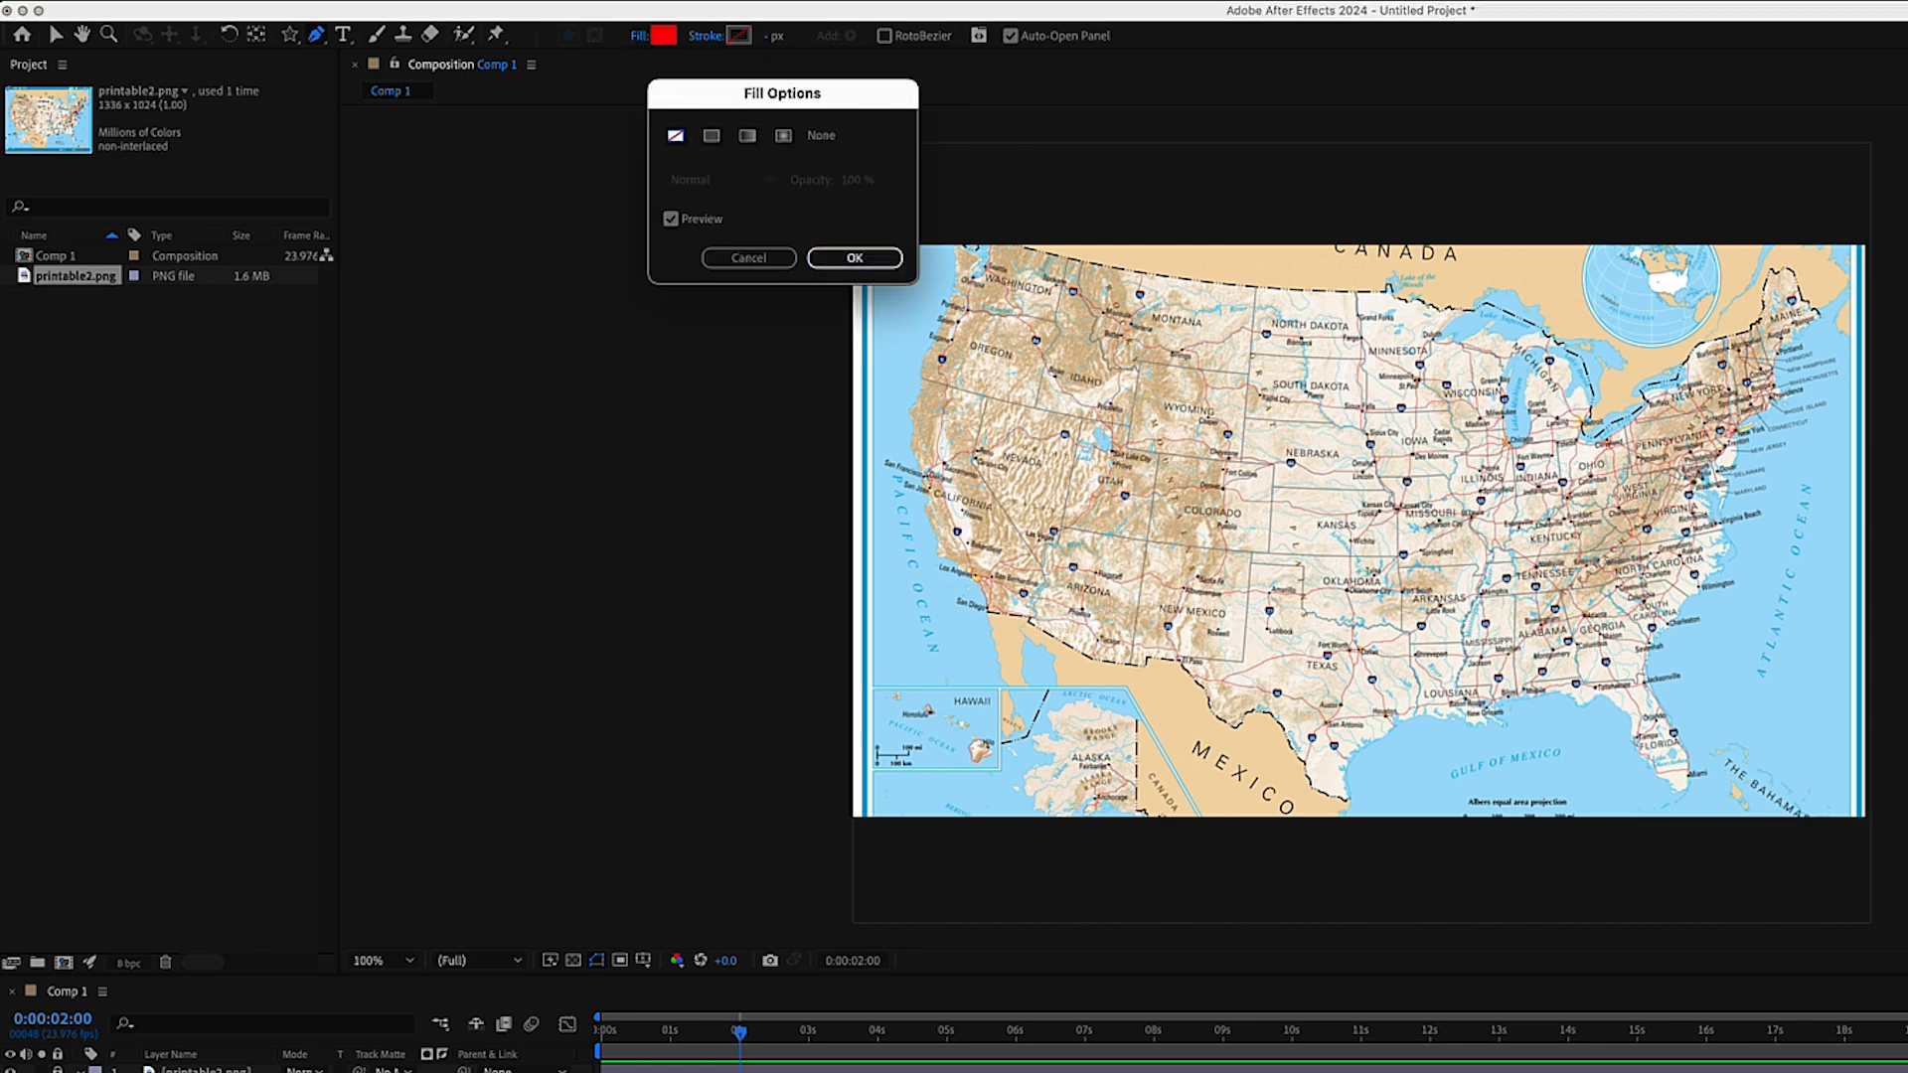
click(857, 258)
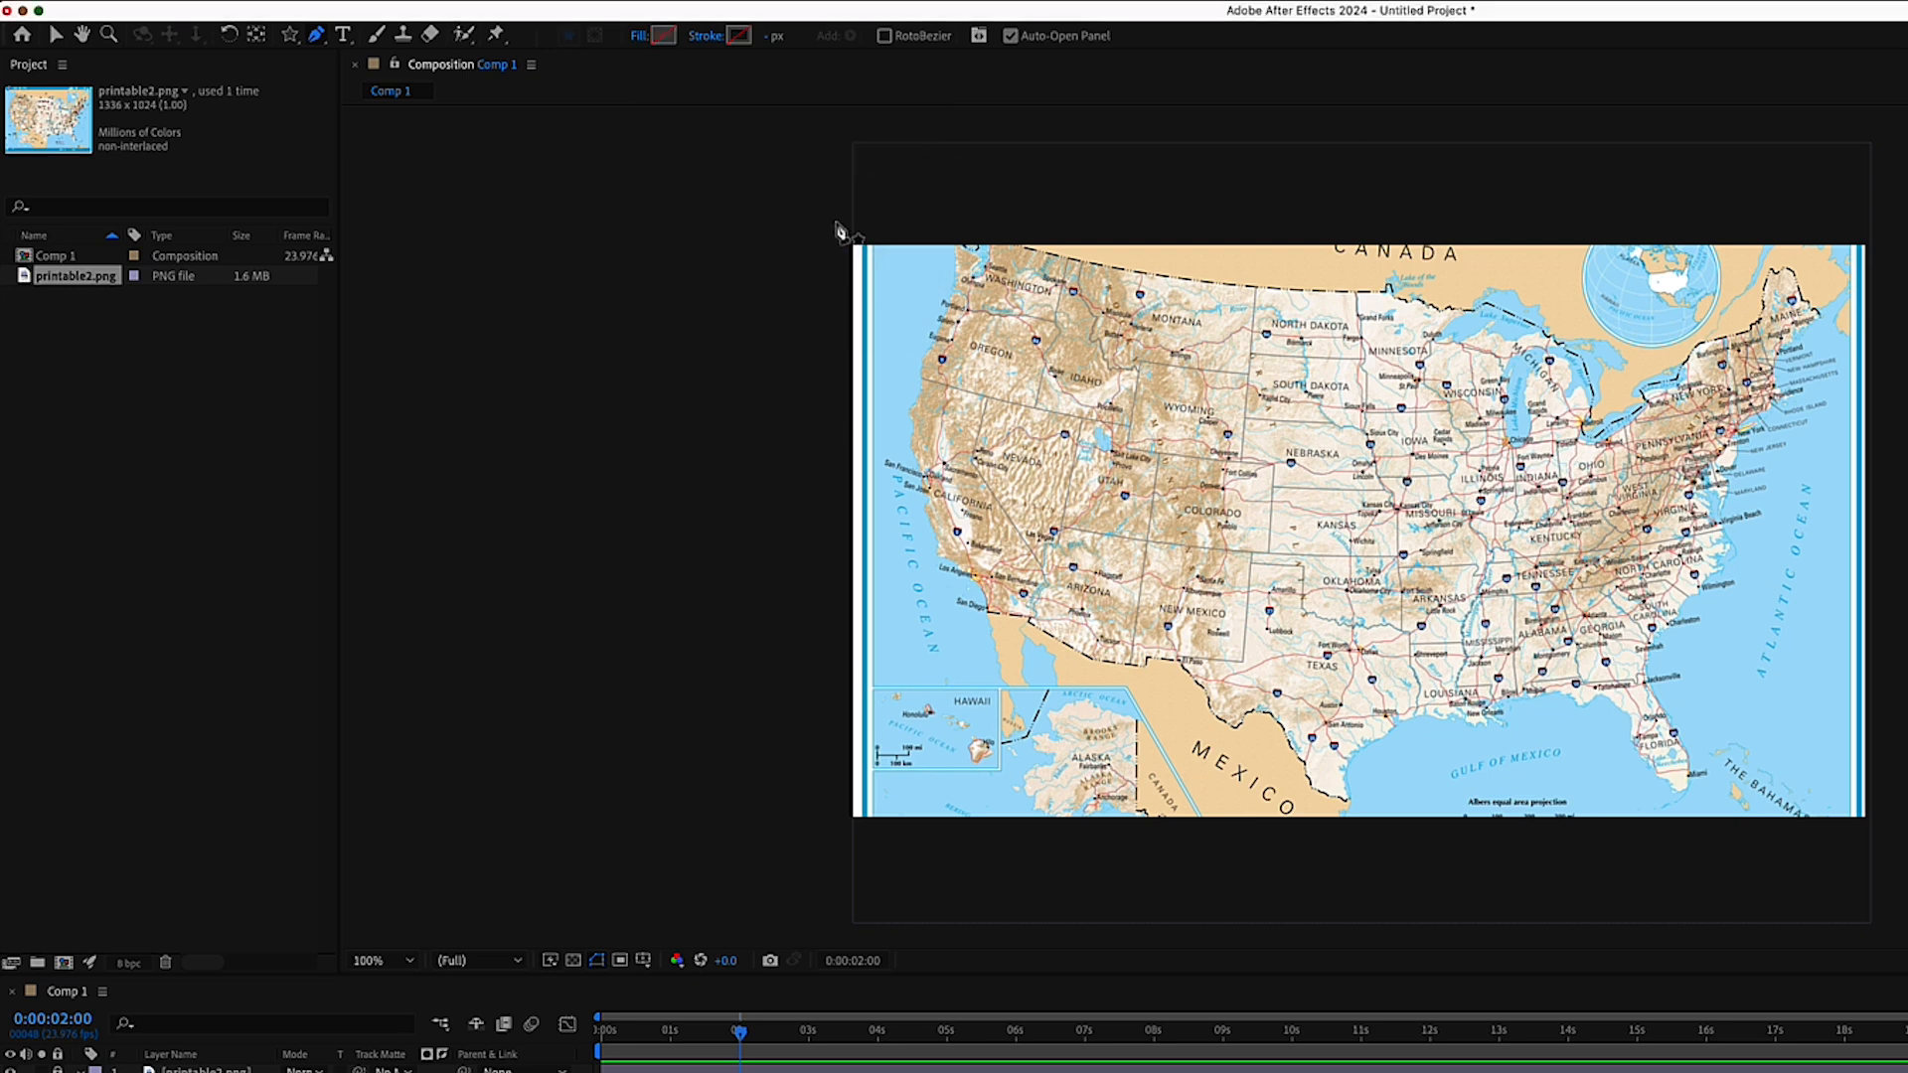
Give the Pen tool a solid red stroke with a width of 17 px.
click(715, 41)
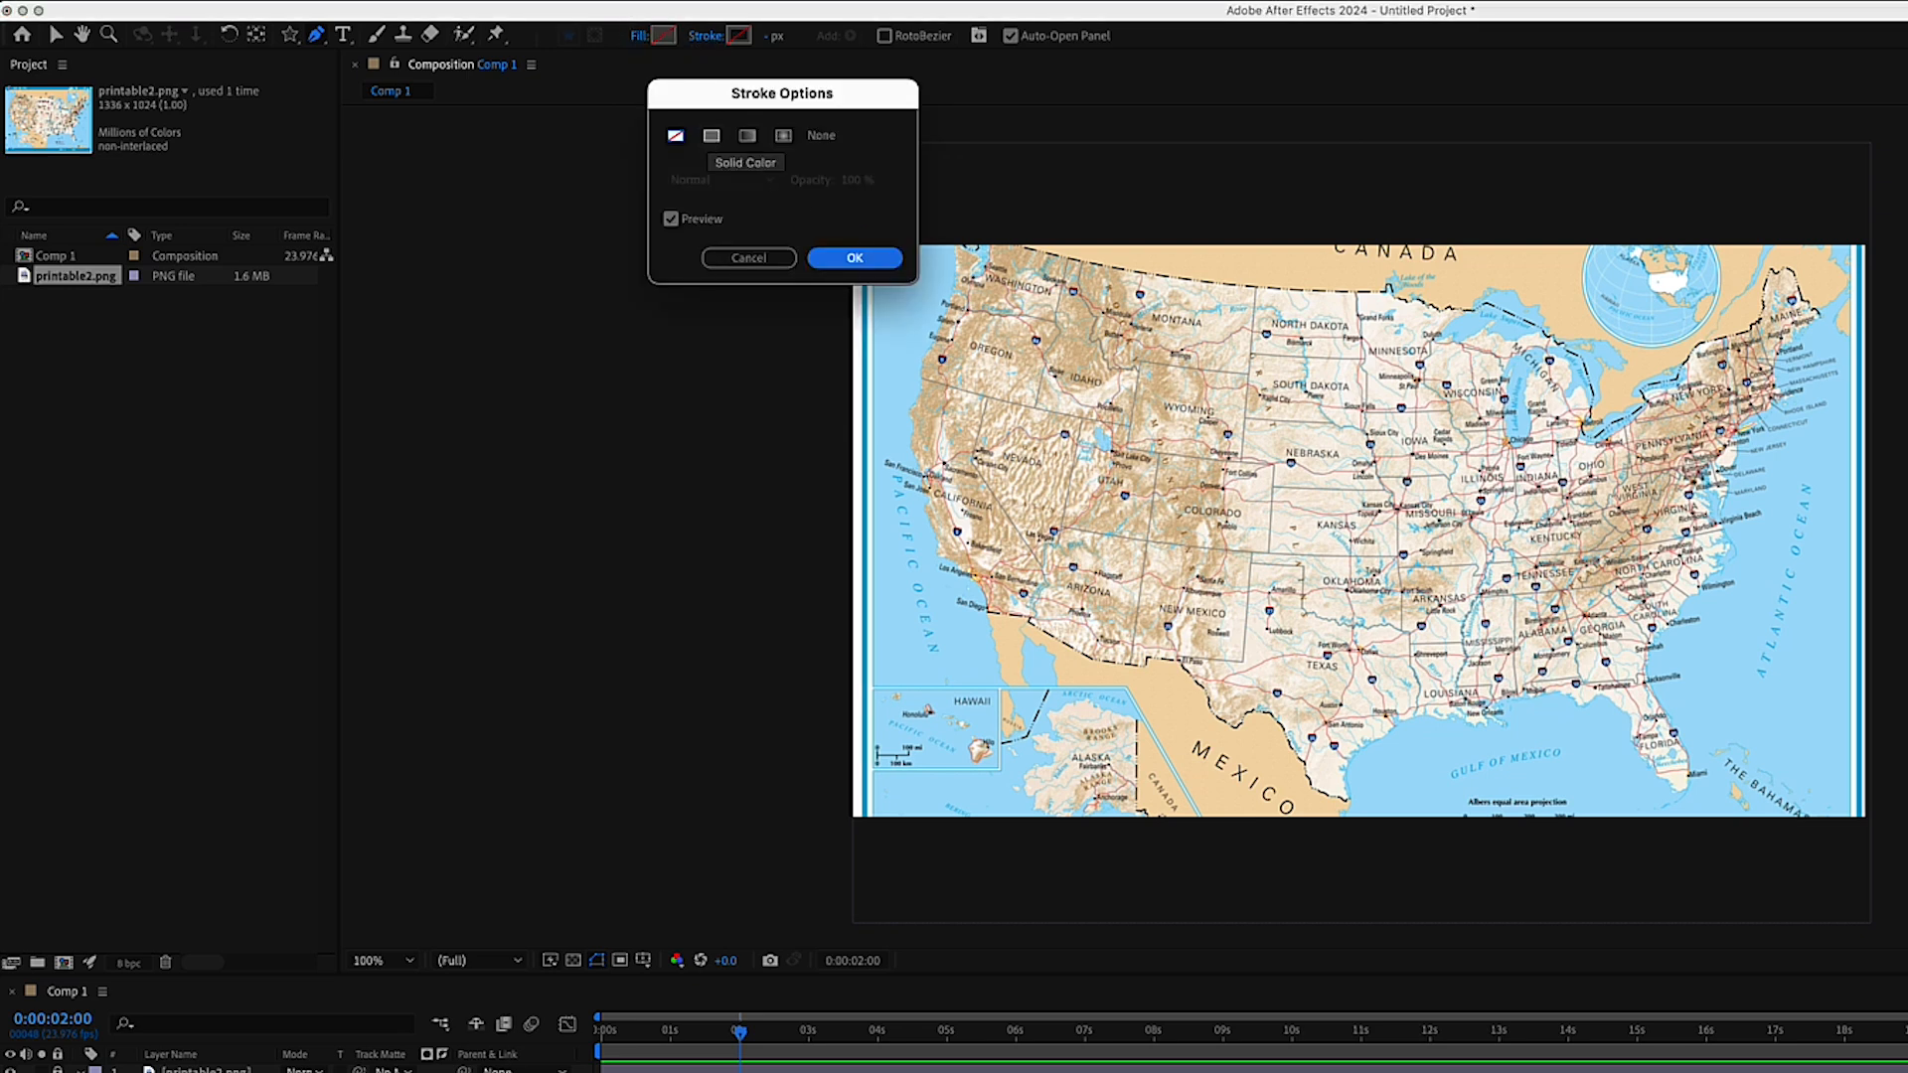
click(712, 136)
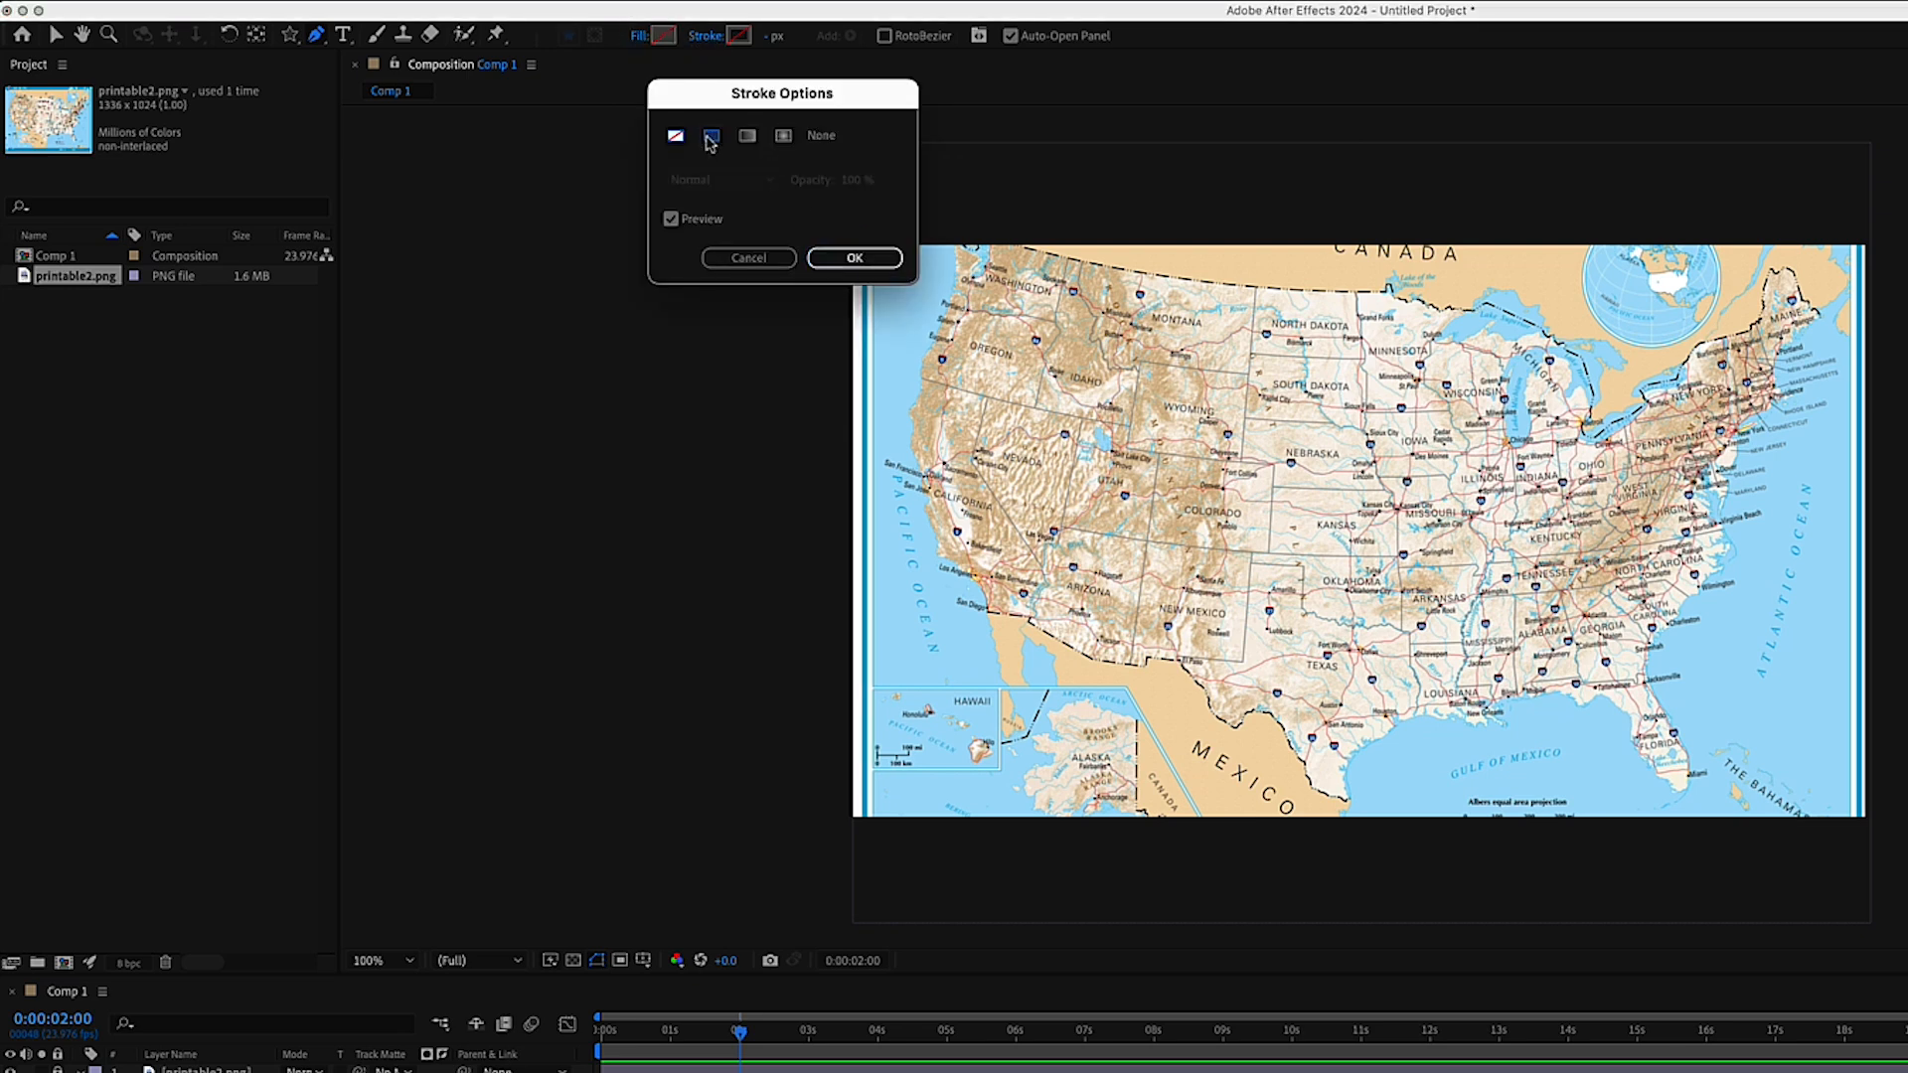
click(849, 258)
drag(772, 39, 790, 40)
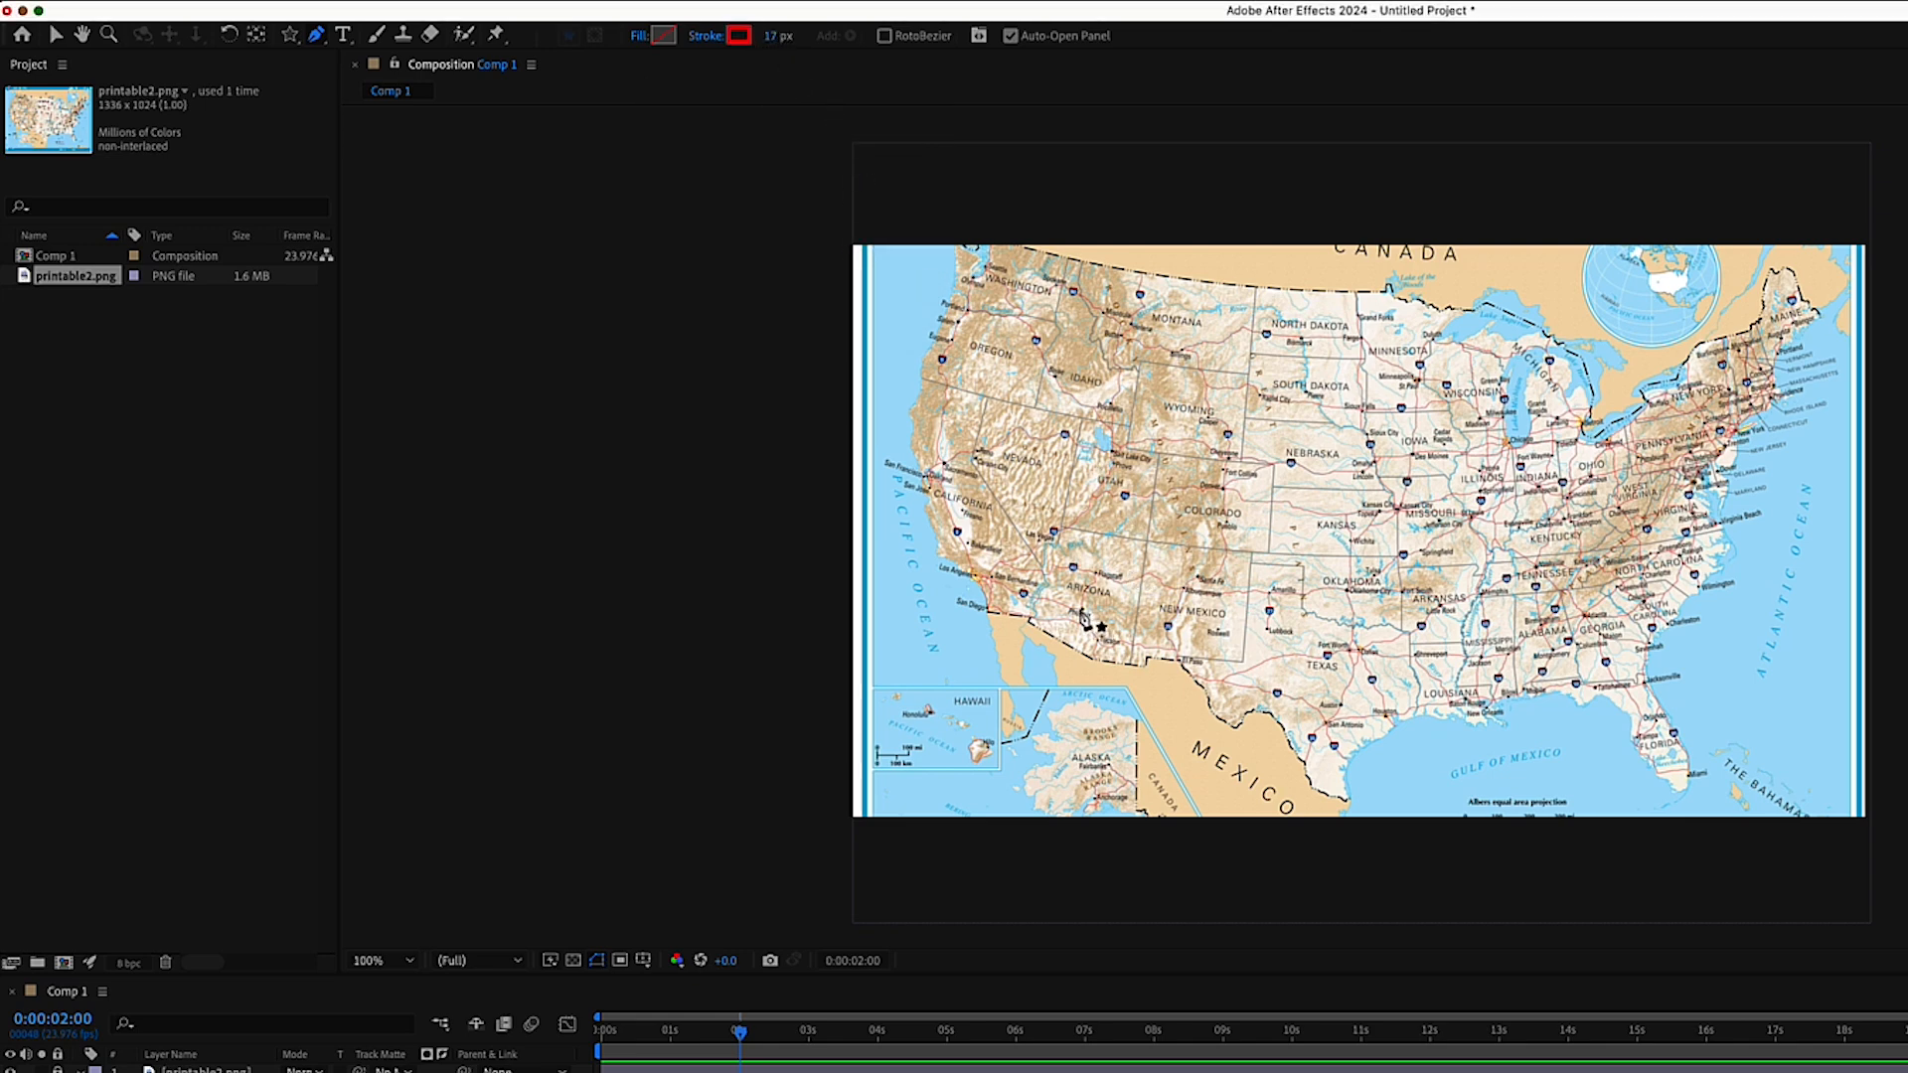
Draw a curved route path from Southern California up the West Coast to Oregon and down to Texas.
scroll(1019, 534, up, 2)
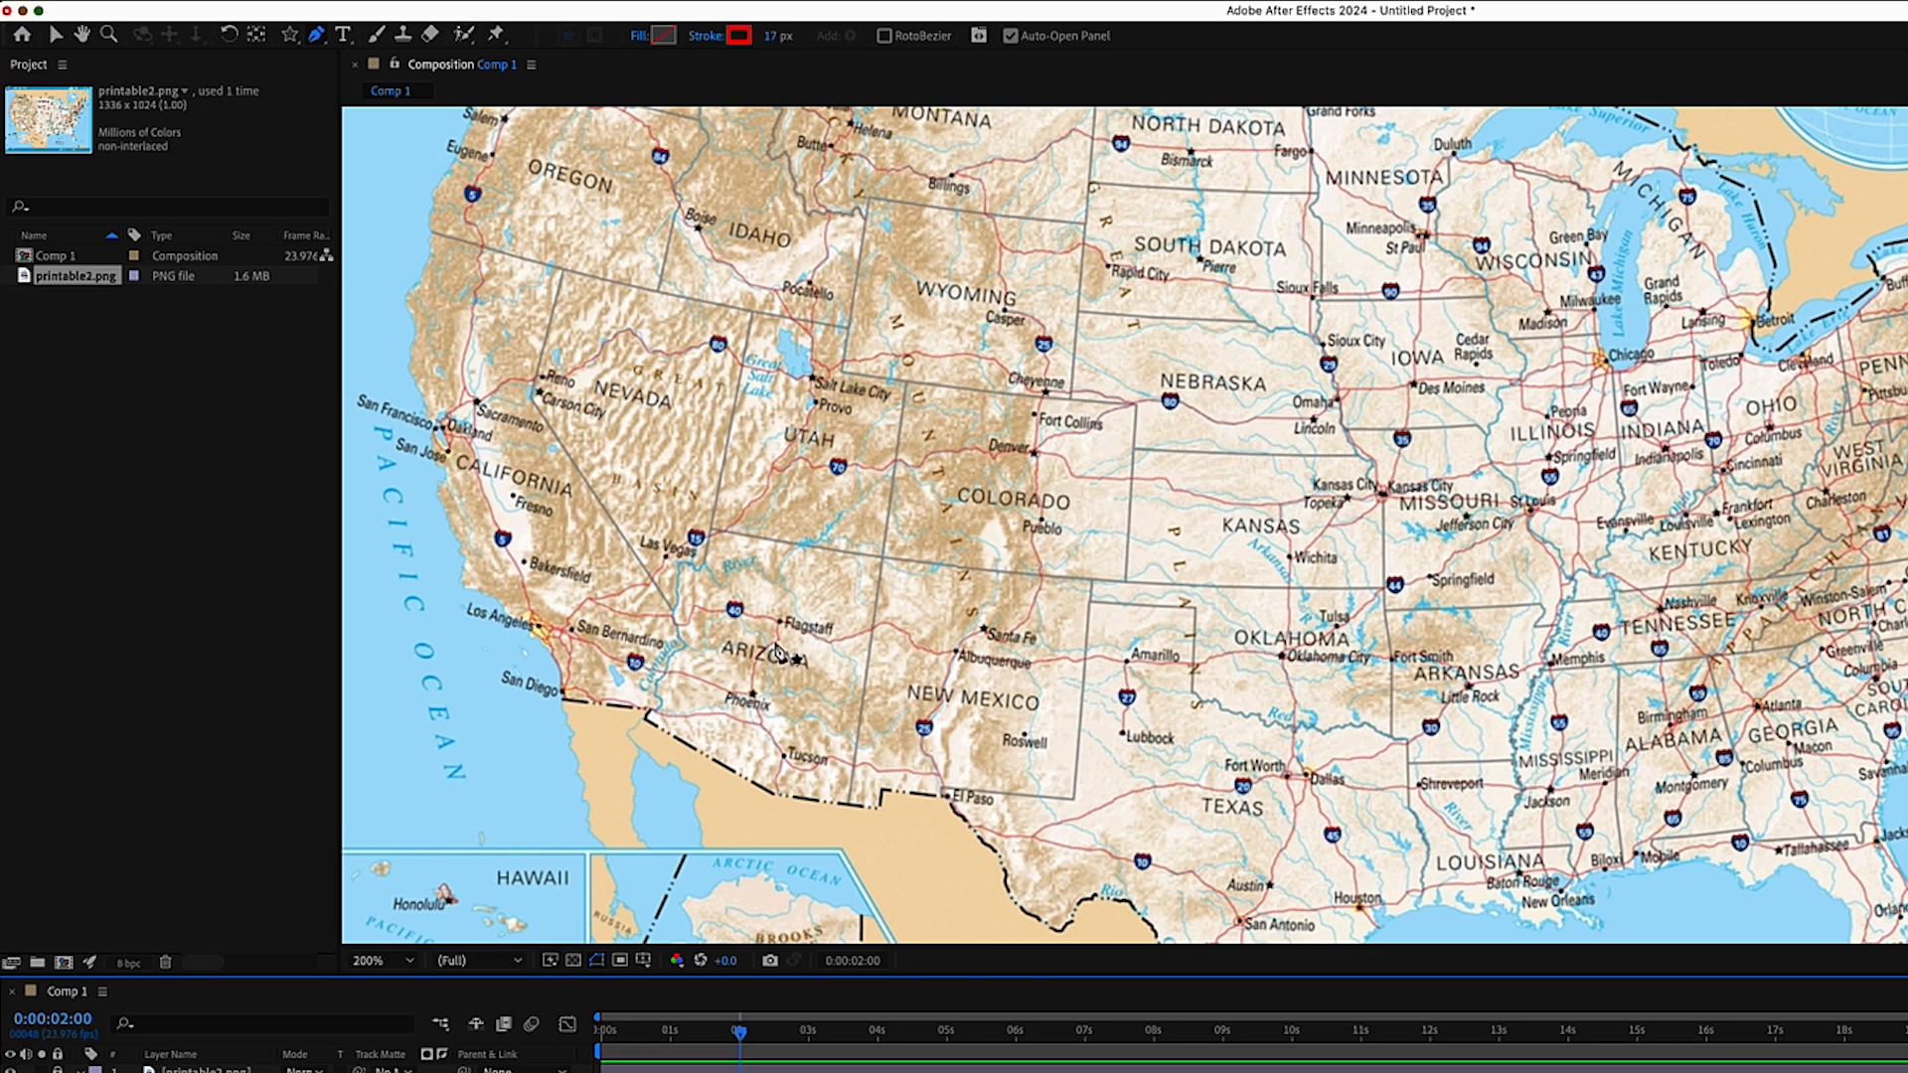
click(569, 662)
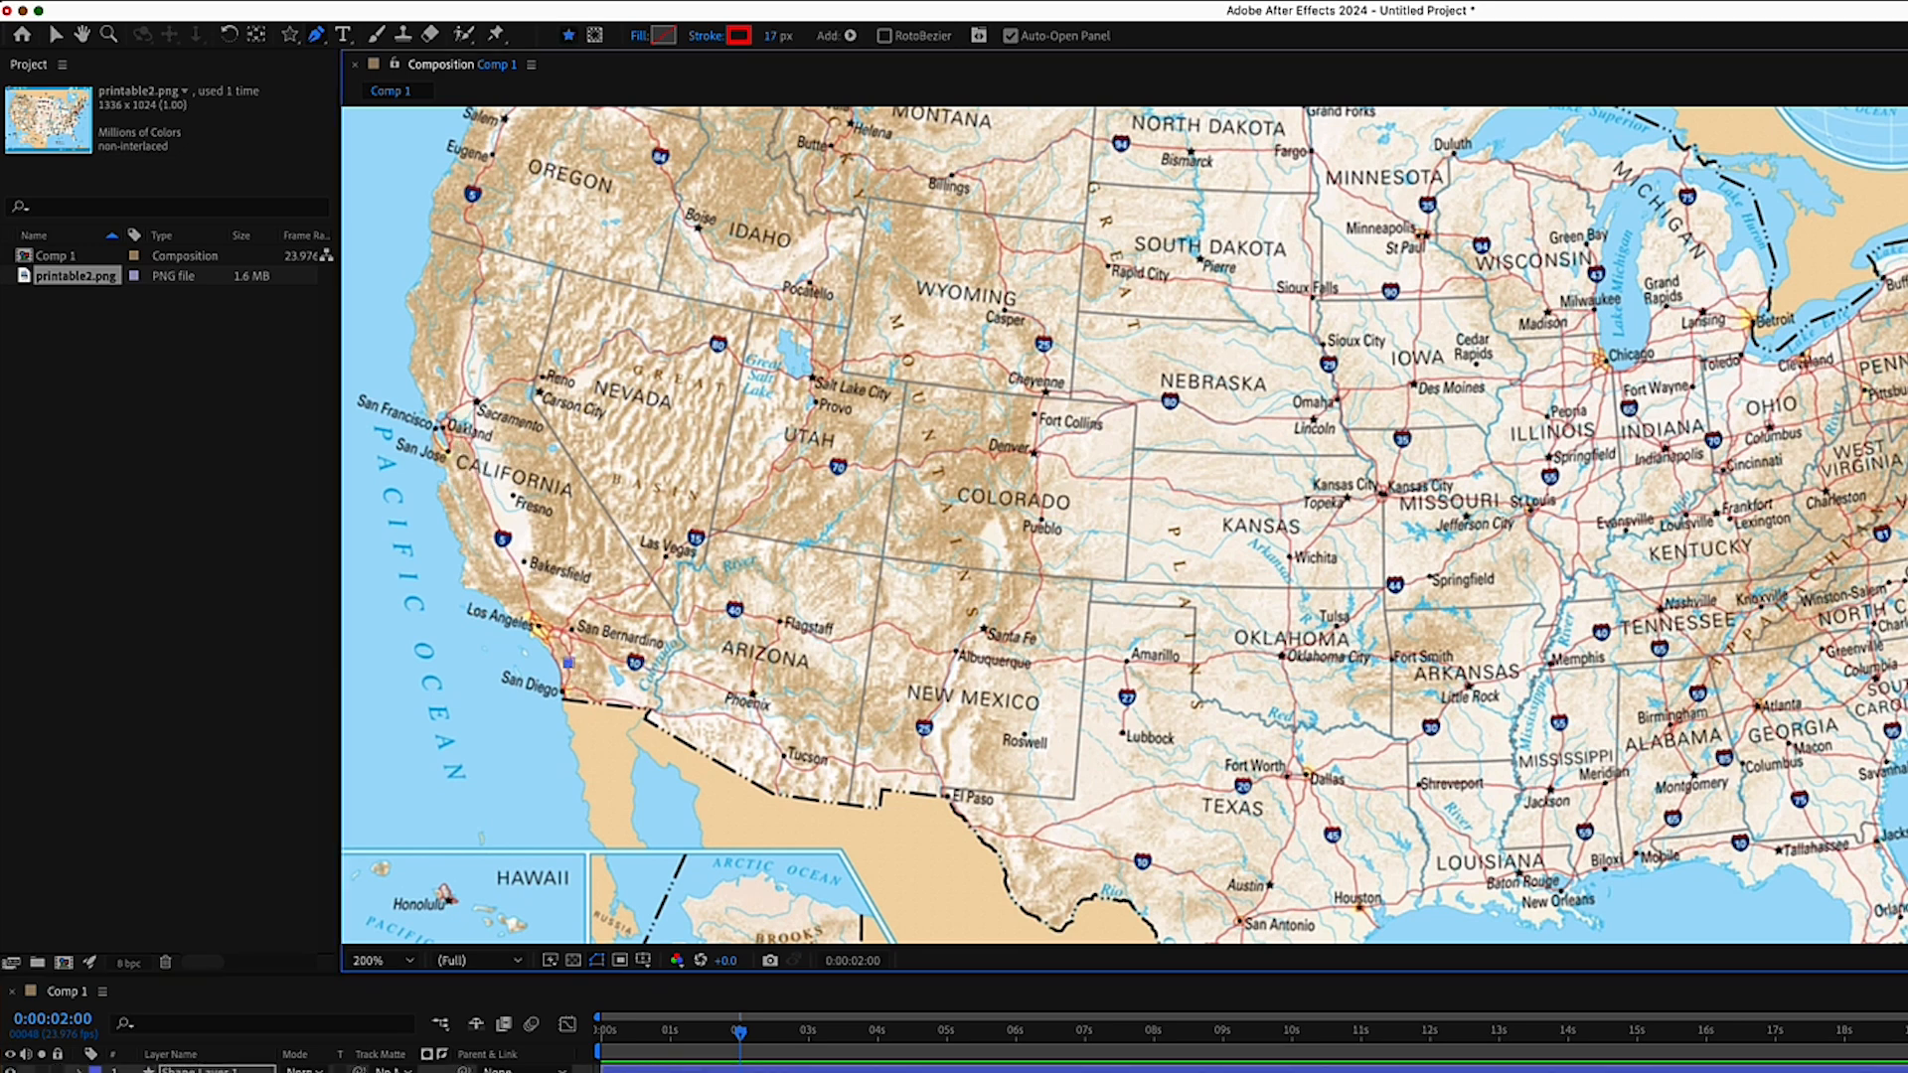
drag(438, 349, 452, 241)
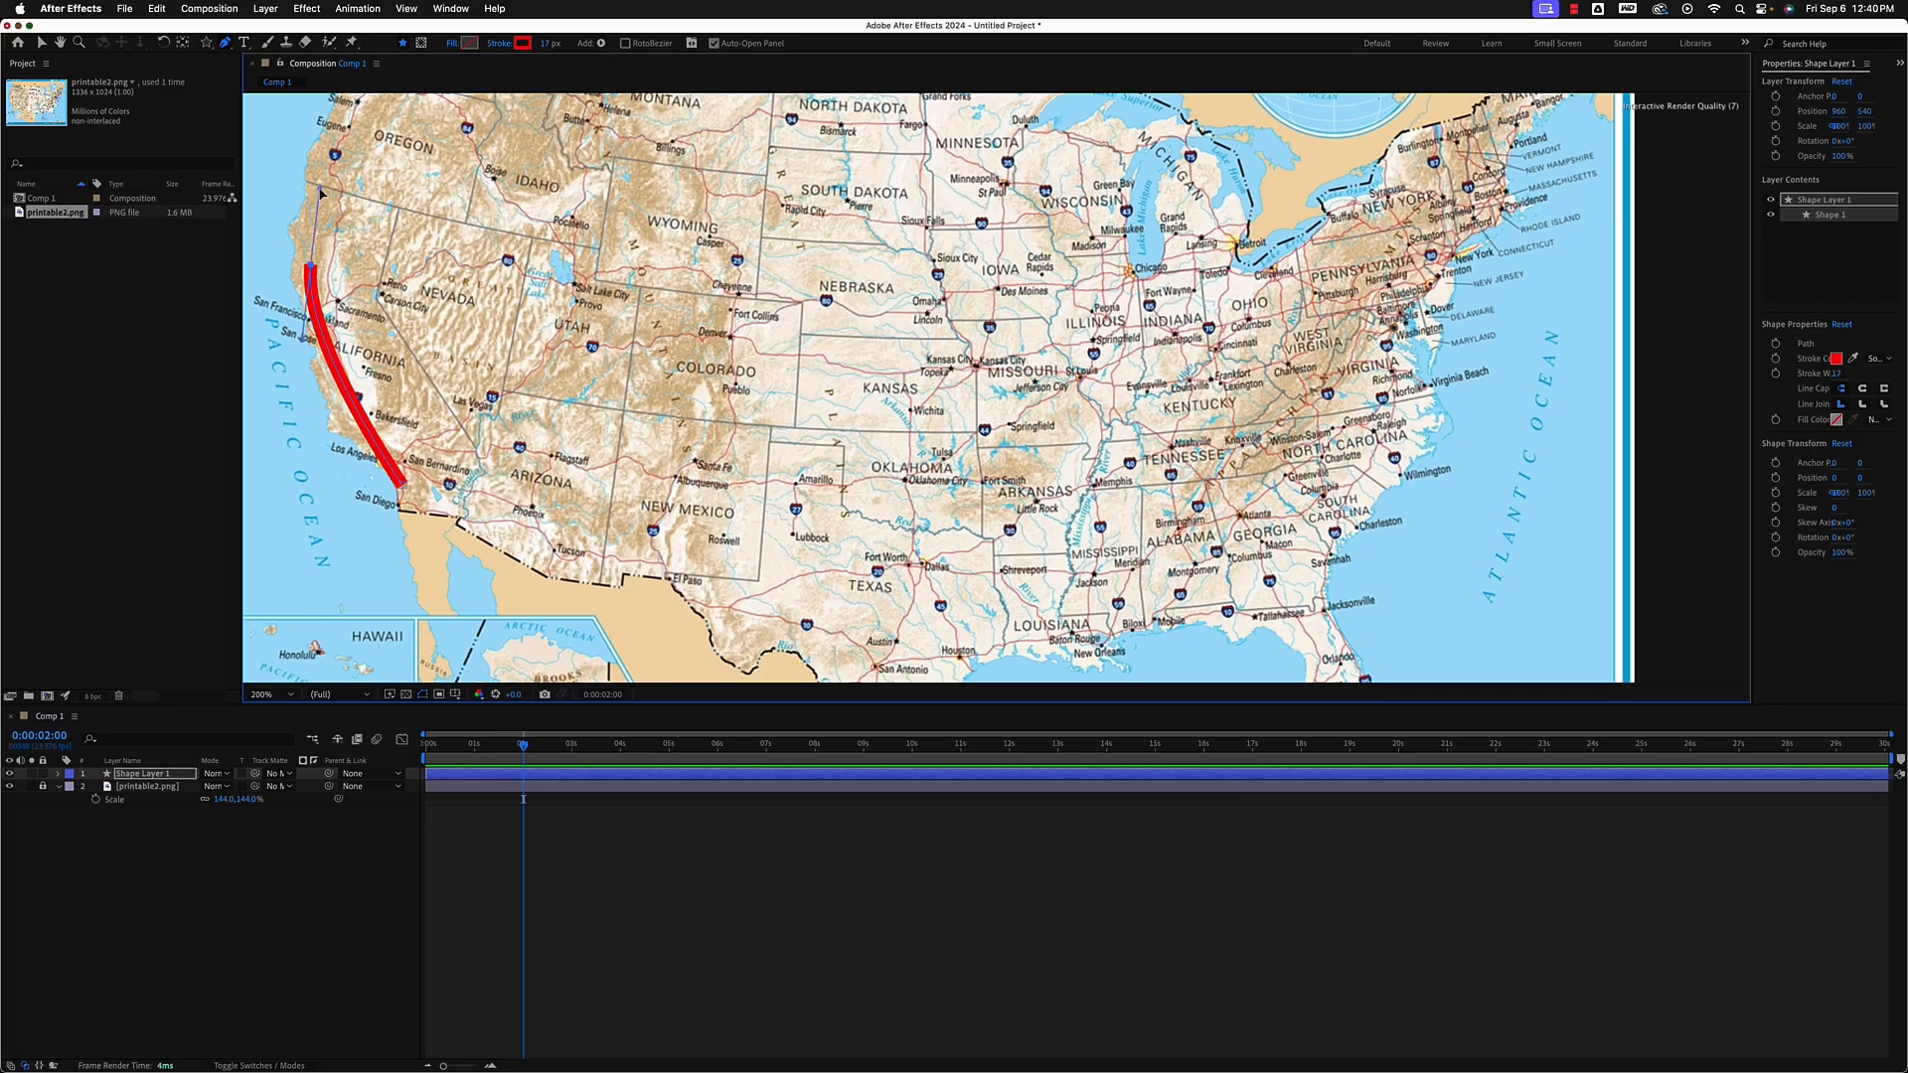
drag(320, 192, 319, 220)
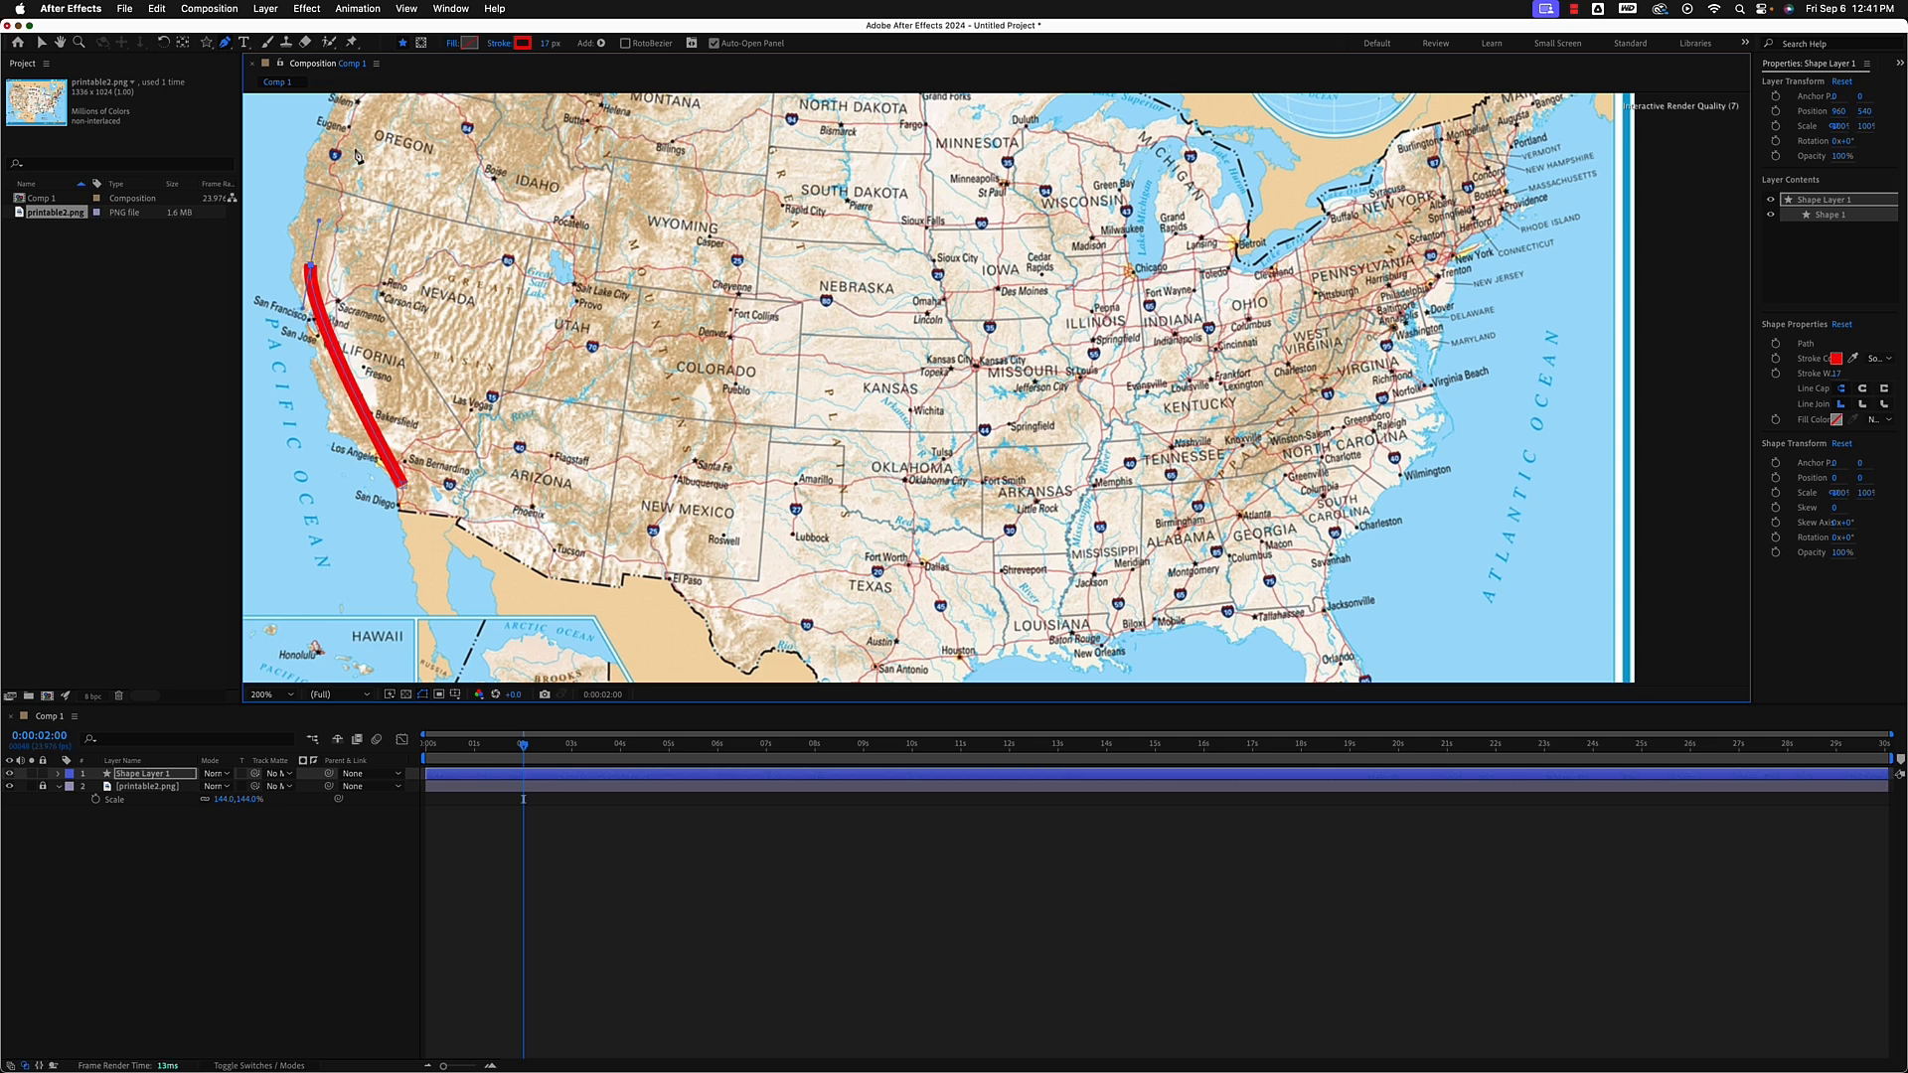
drag(356, 145, 414, 142)
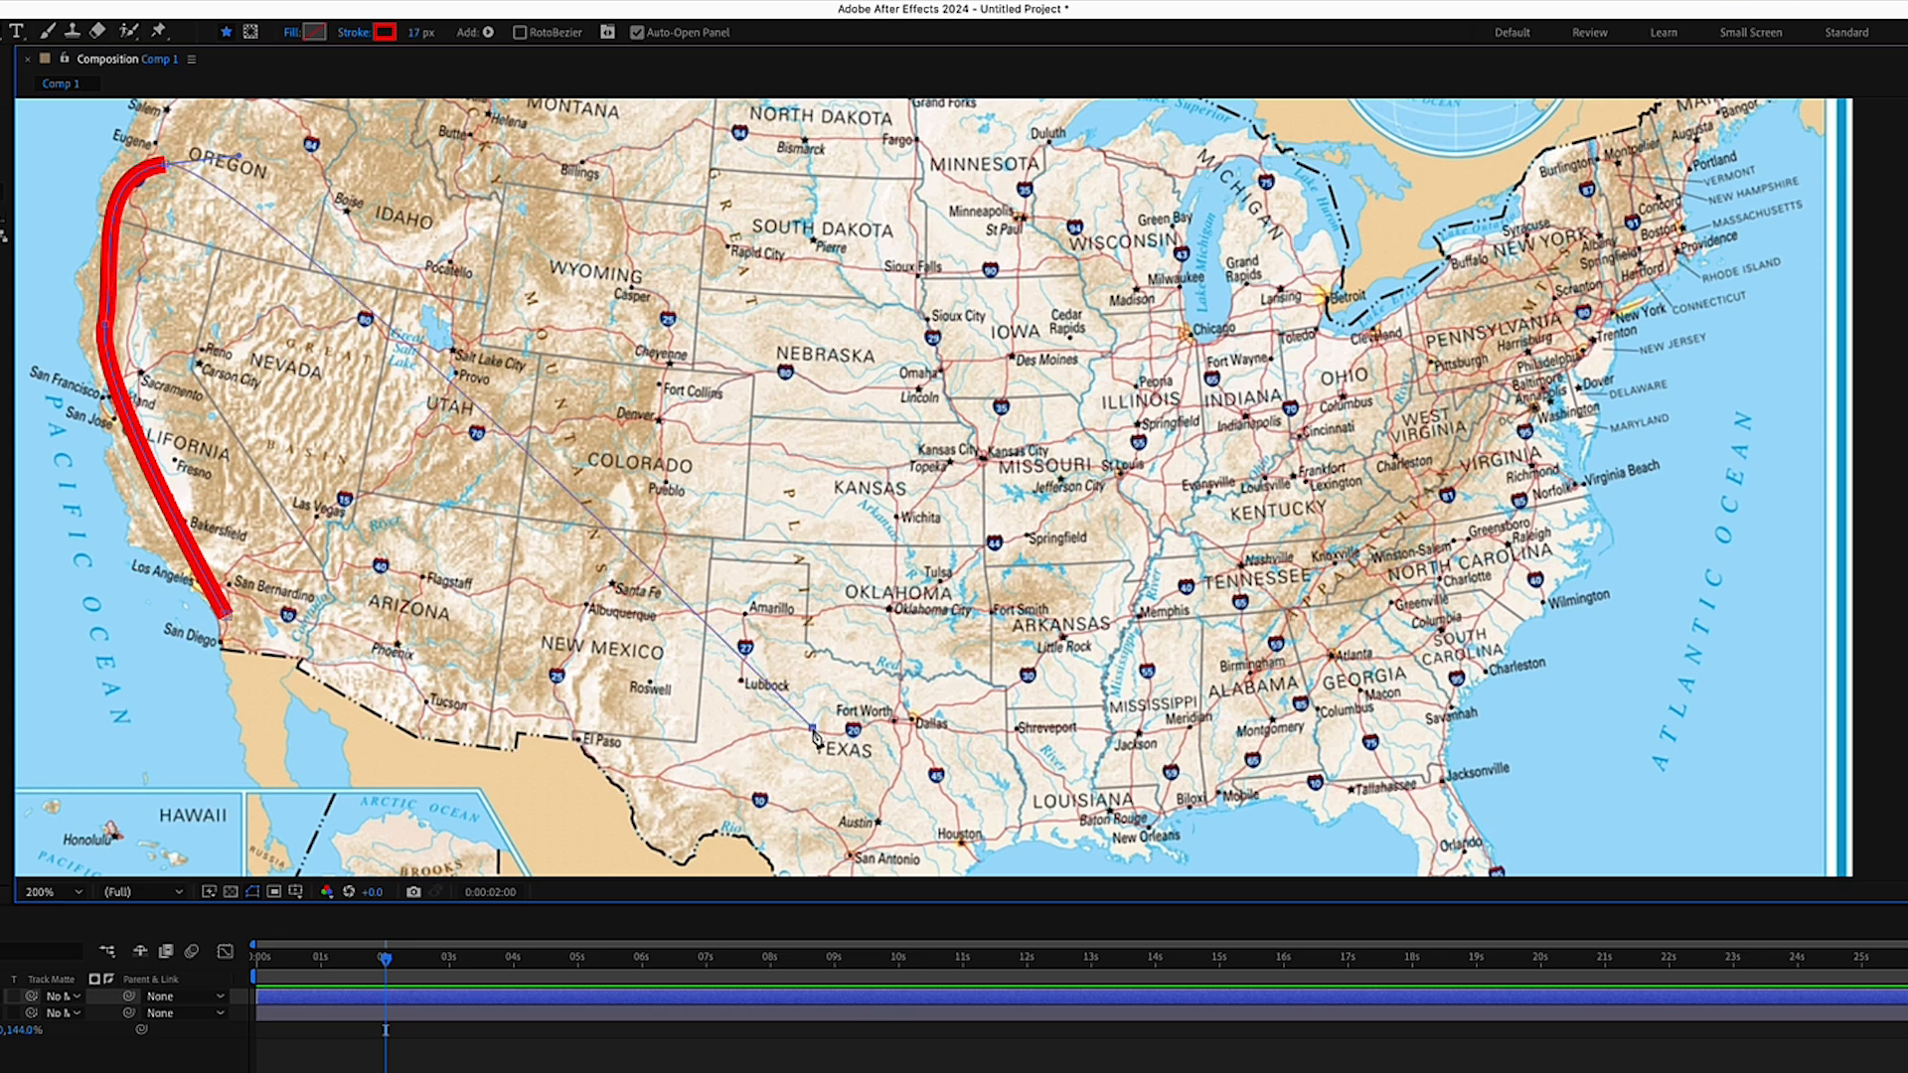
drag(813, 731, 1038, 735)
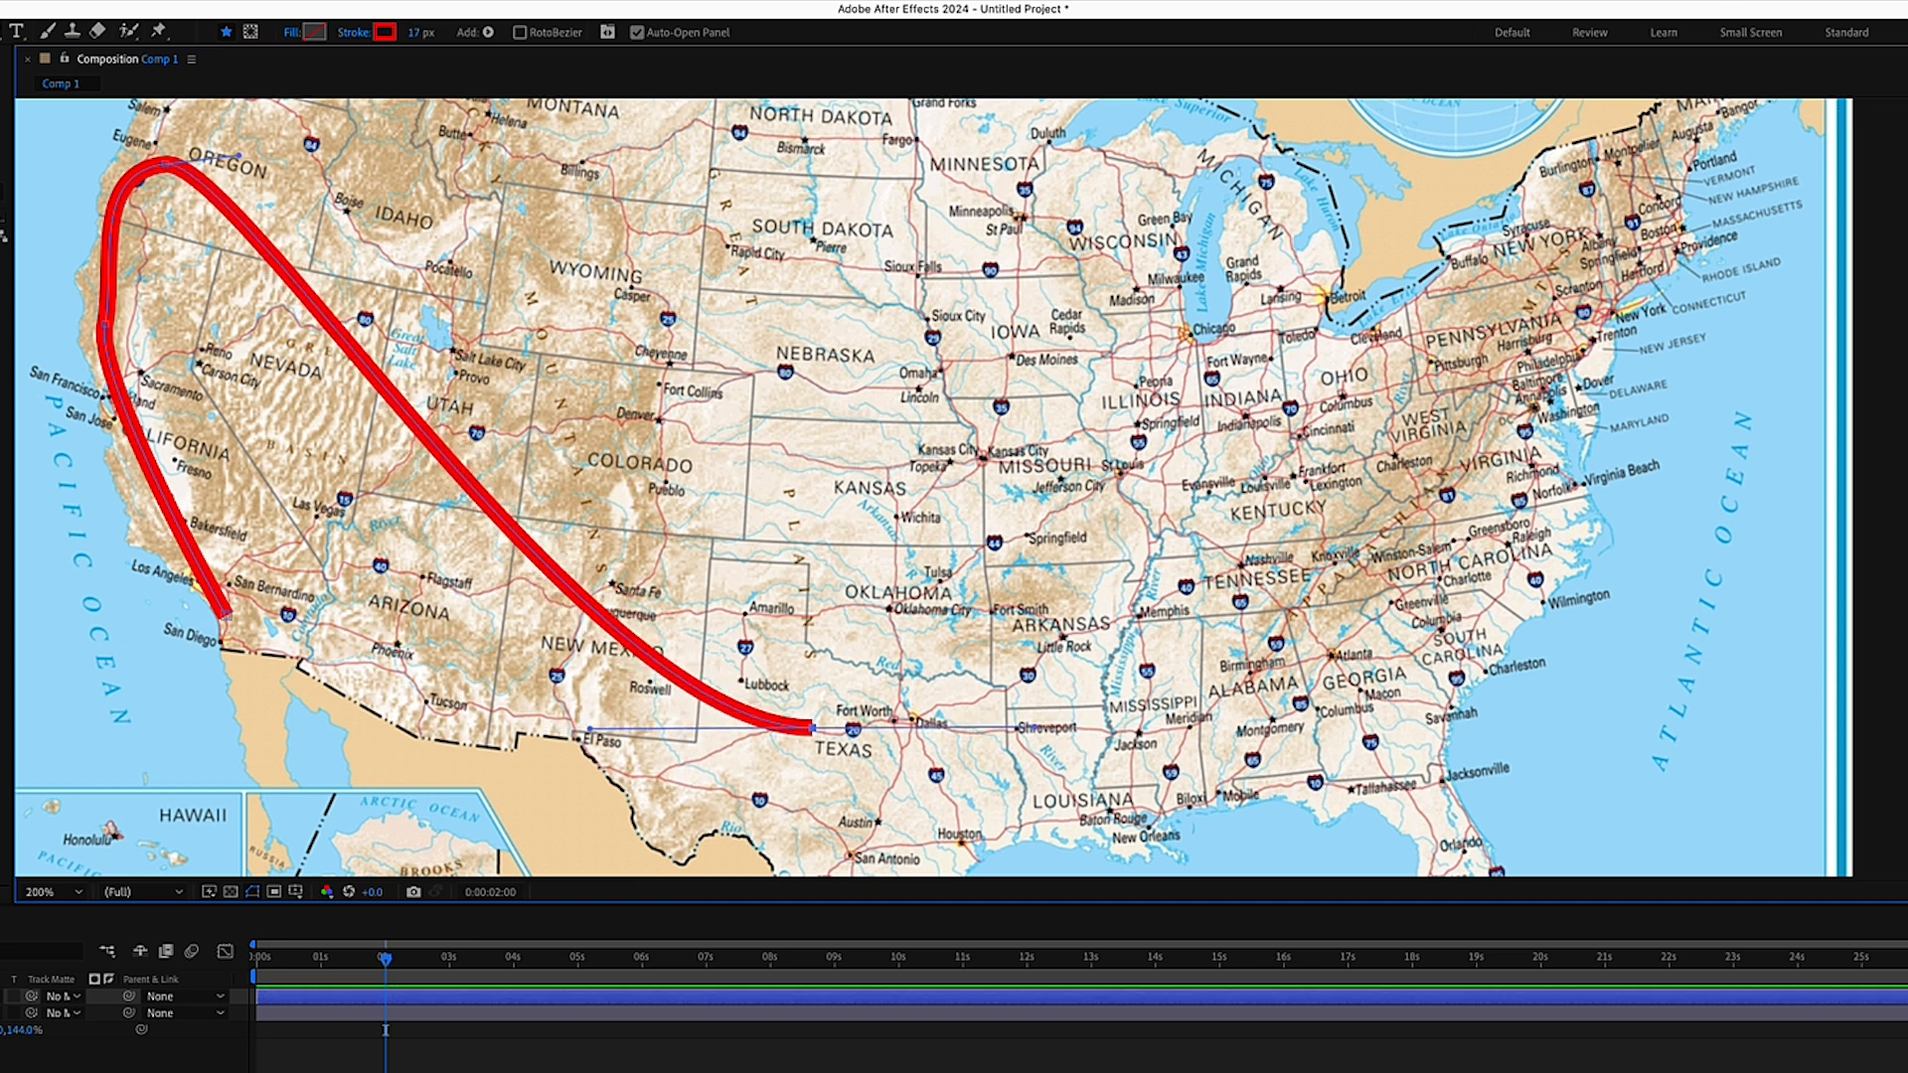
Extend the route path through Minnesota, Illinois, Ohio and New York to Maine, and down the East Coast to Florida.
drag(987, 201, 1103, 224)
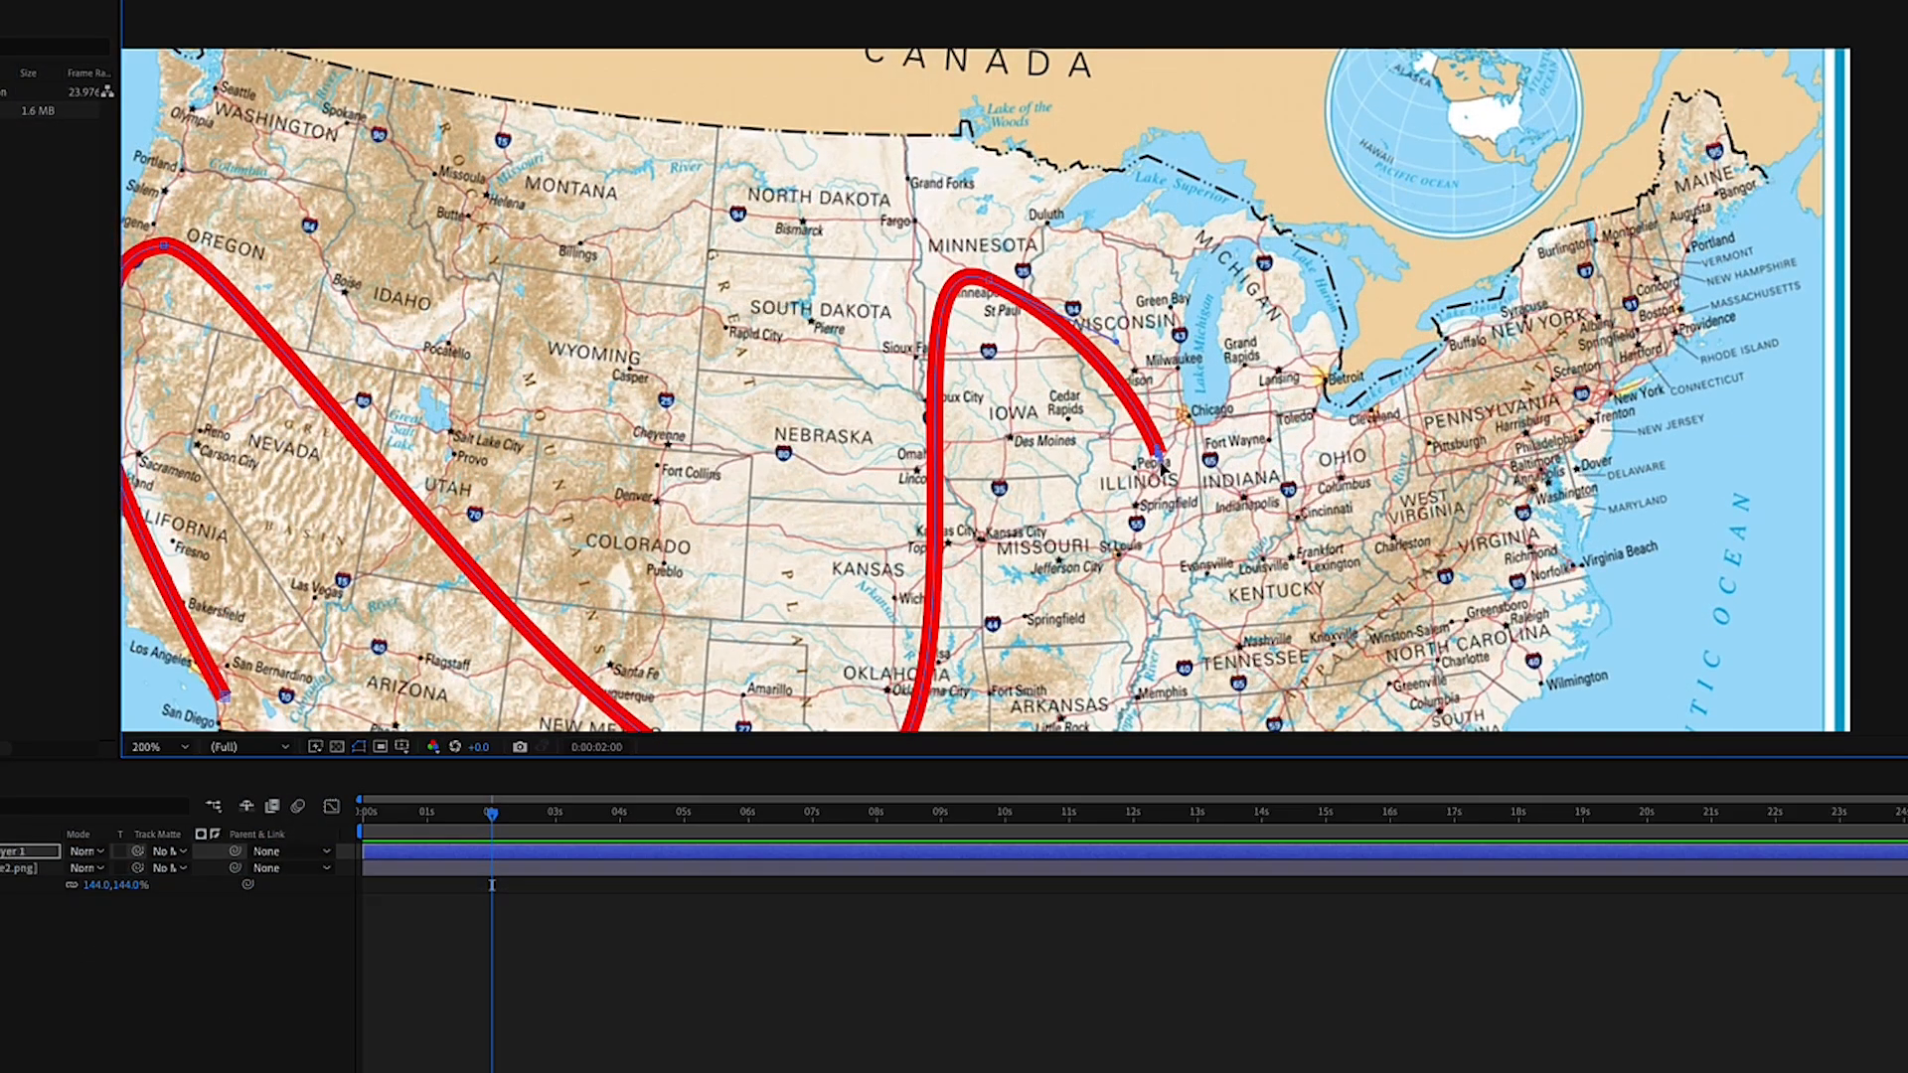
drag(1188, 492, 1211, 500)
click(1353, 483)
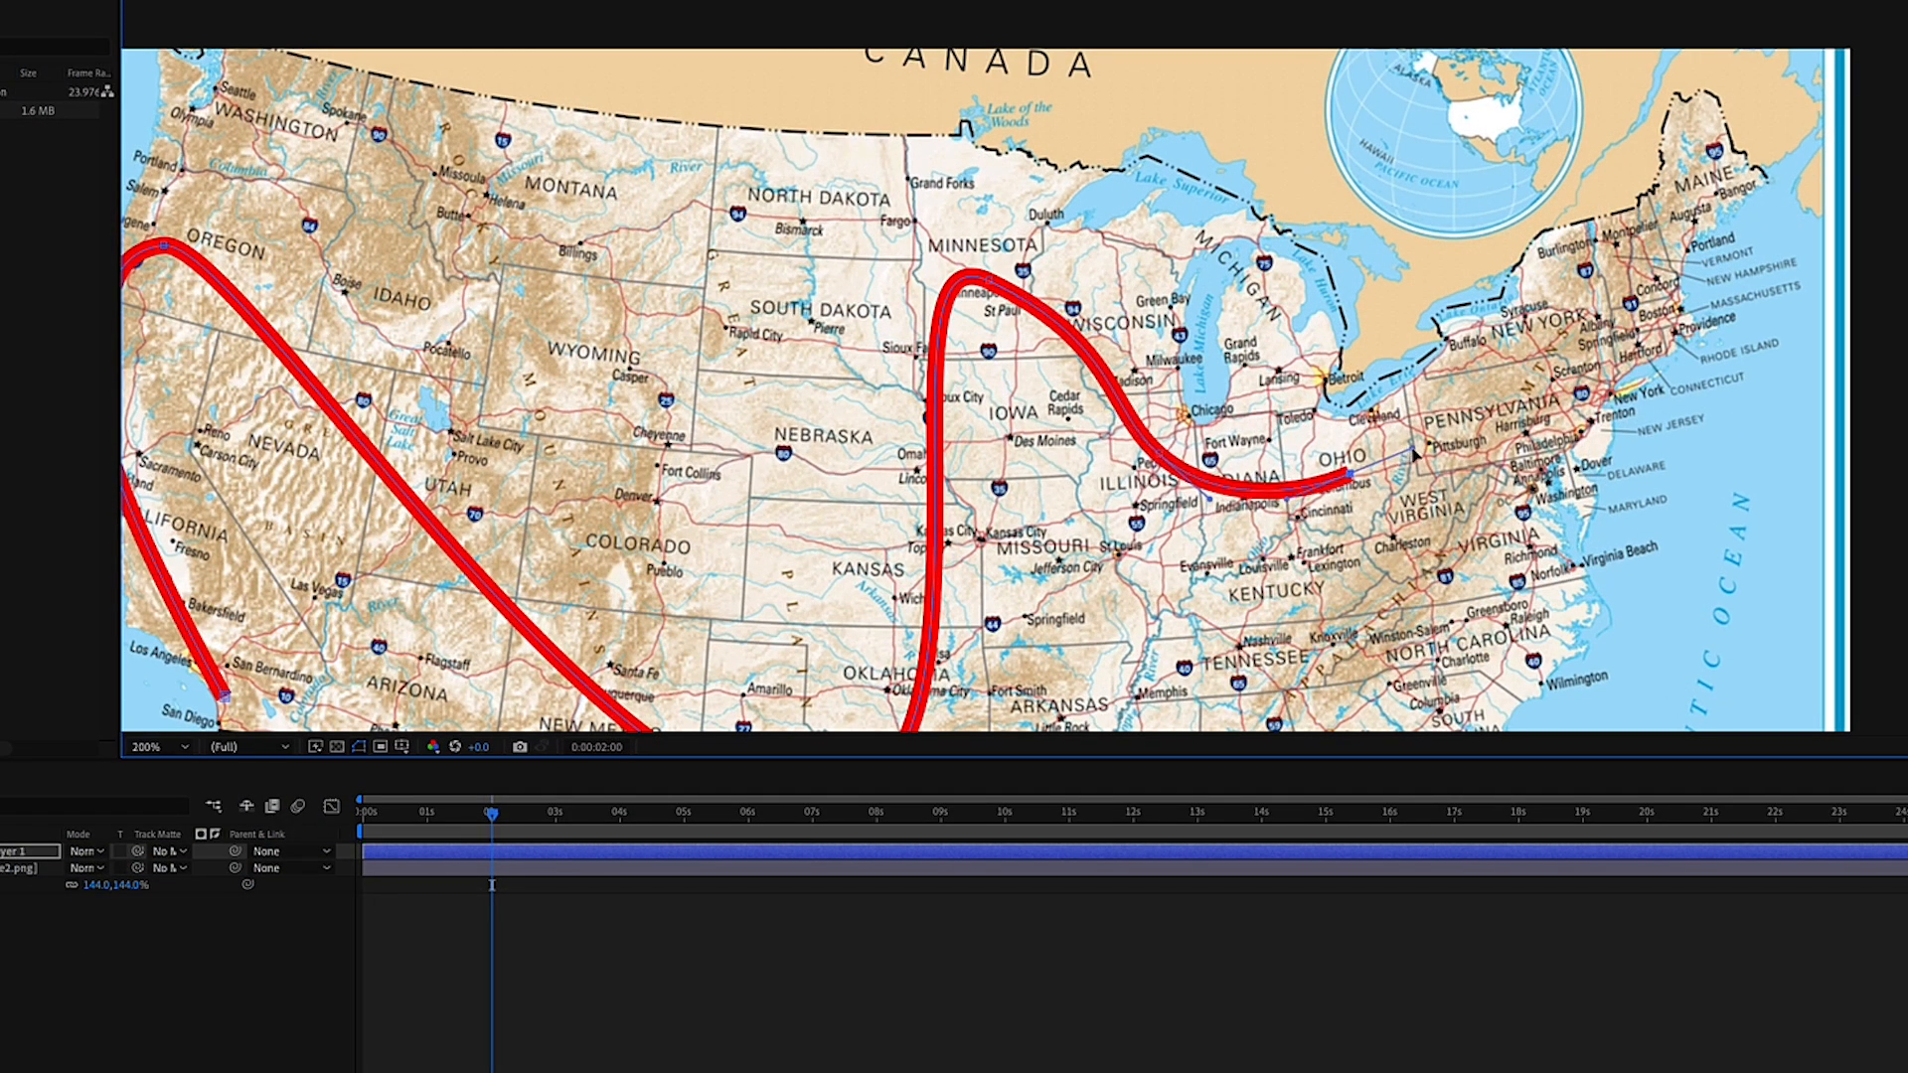
click(1518, 312)
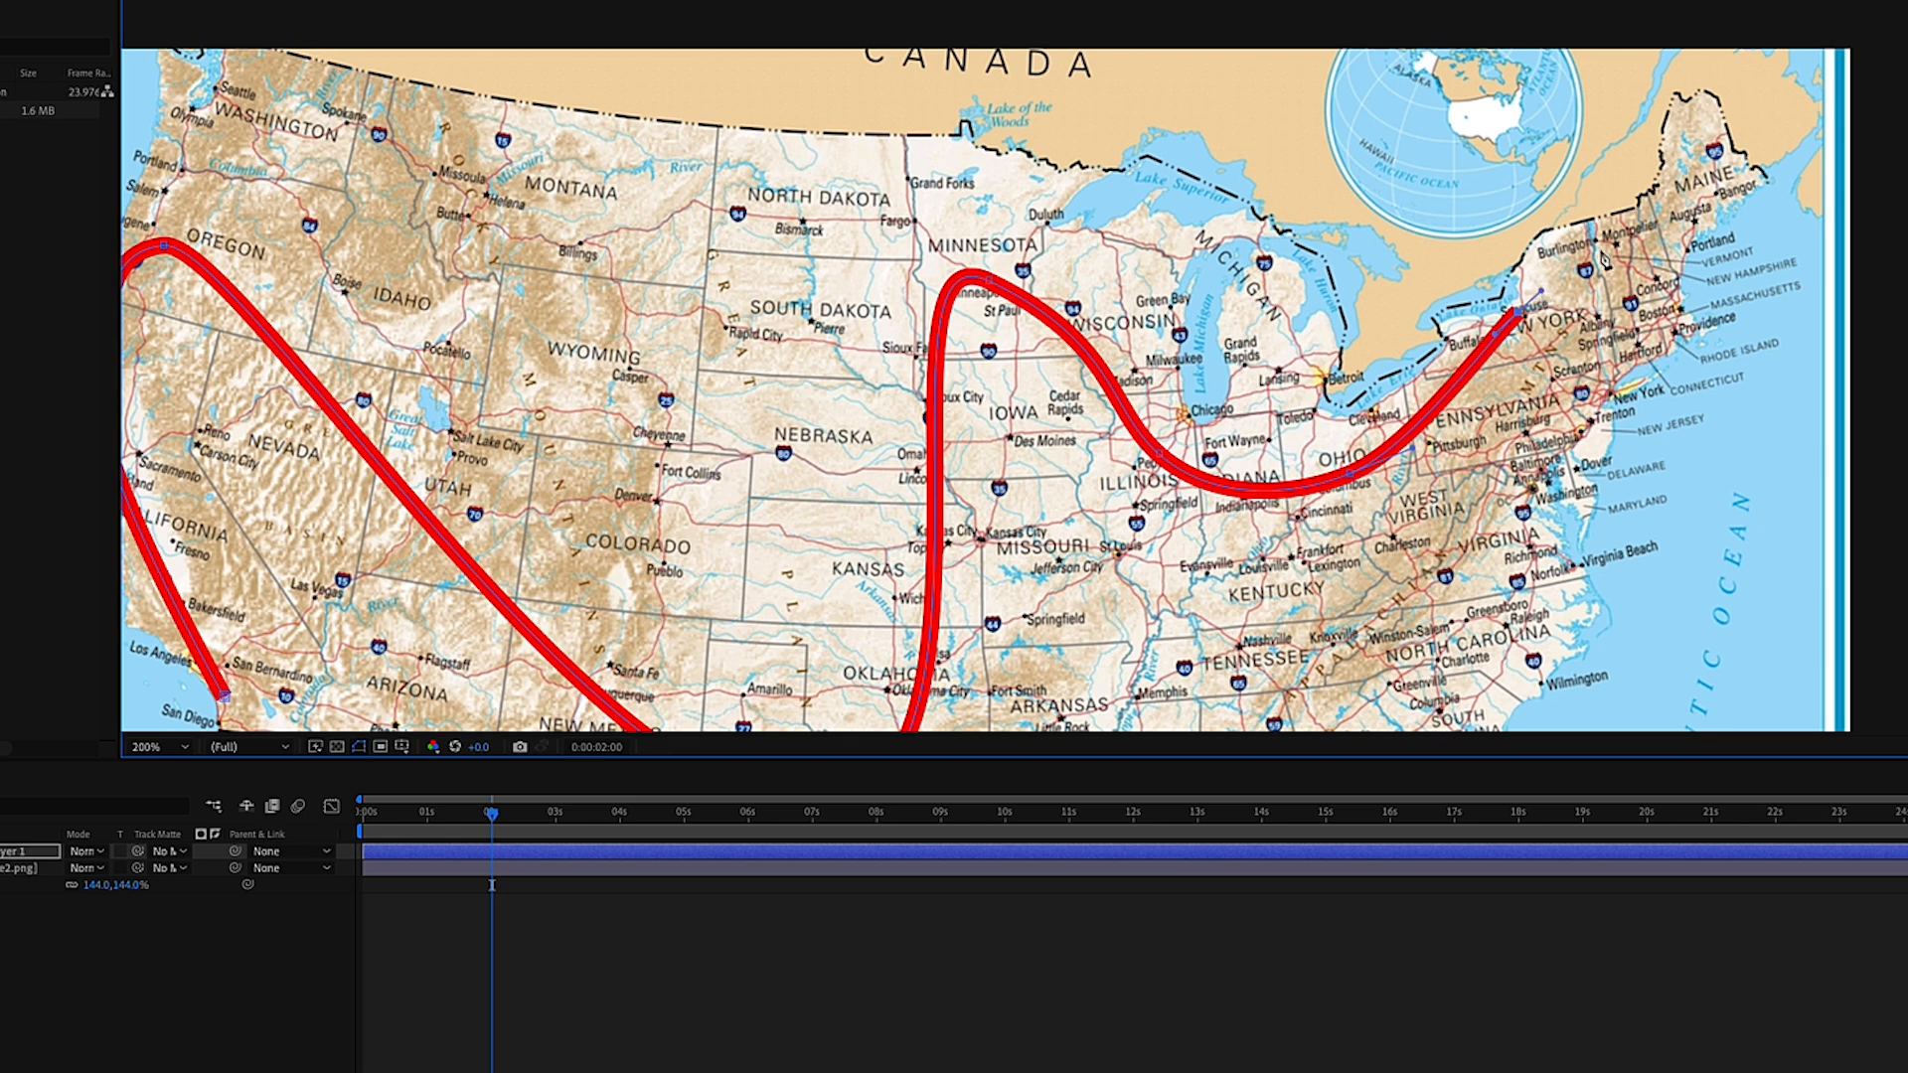
mouse_move(1626, 213)
mouse_down()
mouse_move(1676, 224)
mouse_move(1667, 248)
mouse_move(1526, 433)
mouse_up()
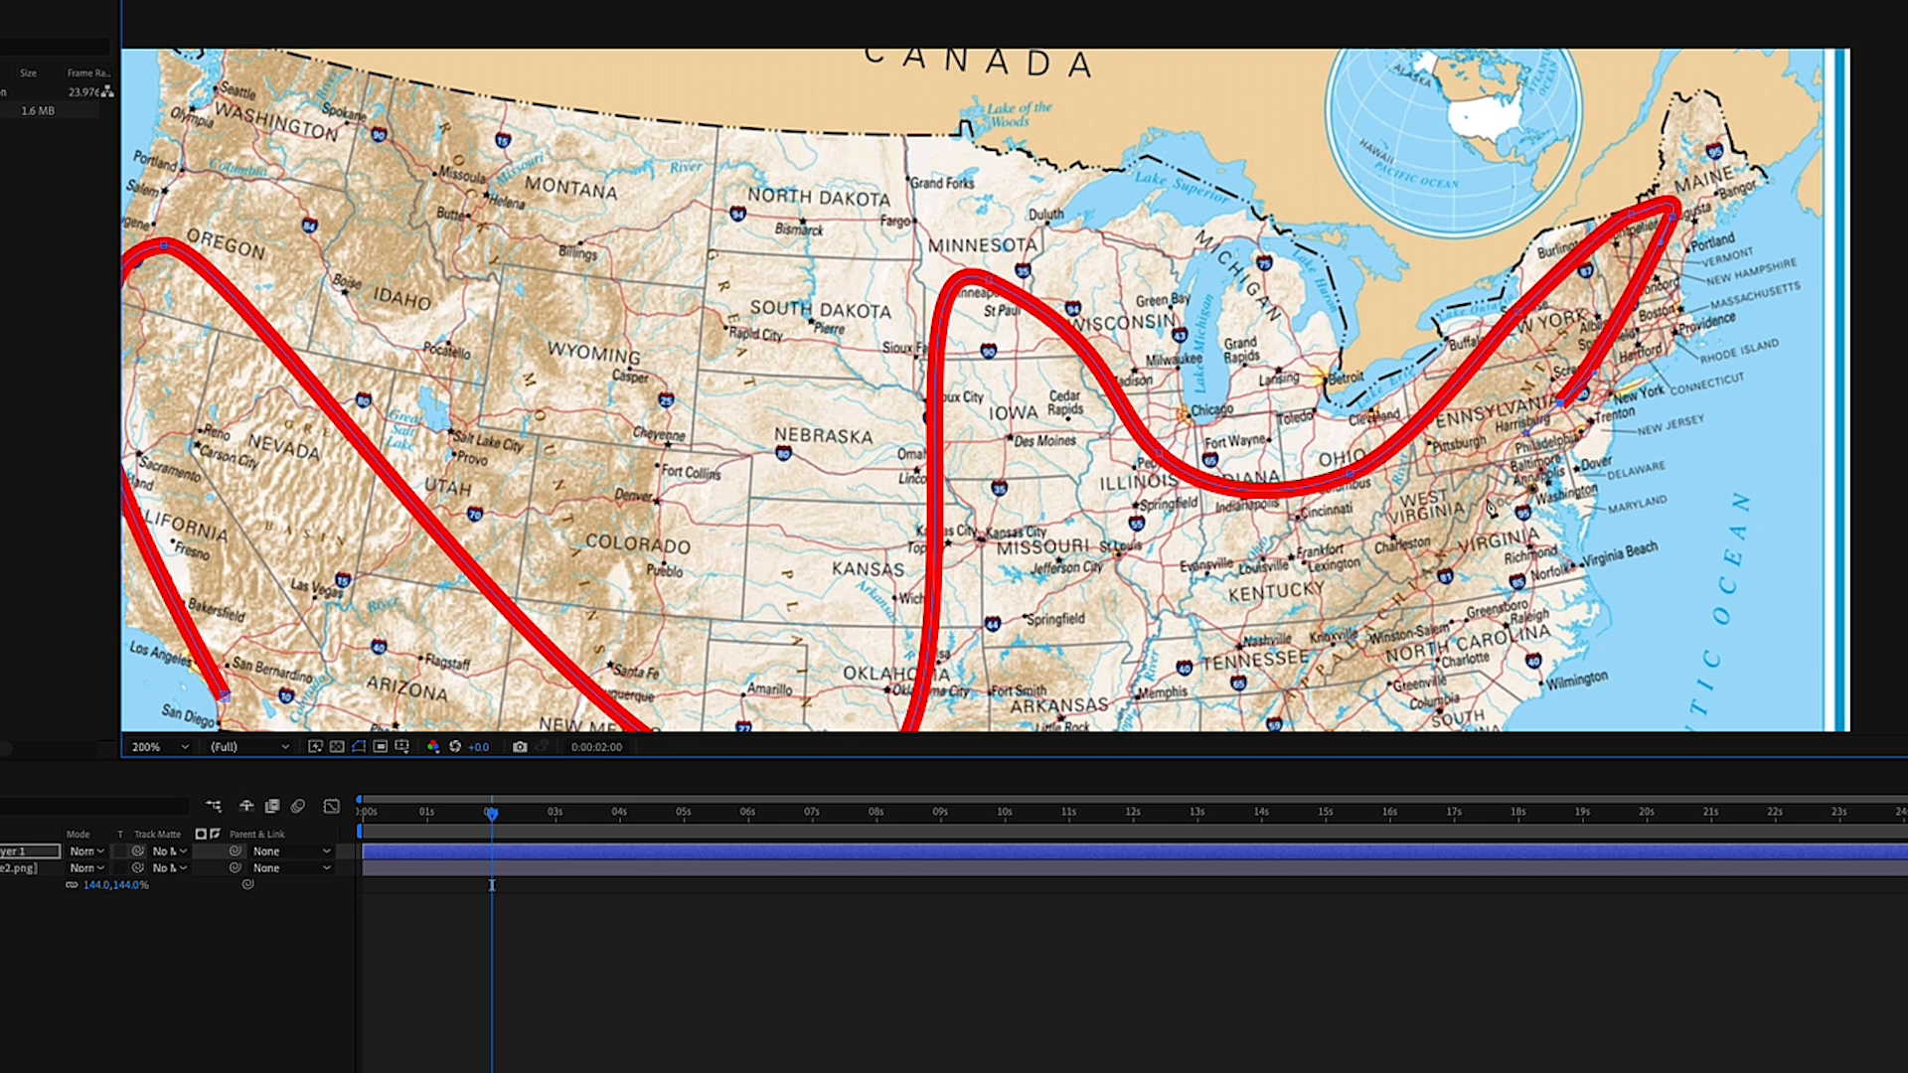
mouse_move(1453, 530)
mouse_down()
mouse_move(1378, 274)
mouse_move(1433, 316)
mouse_move(1436, 435)
mouse_move(1347, 534)
mouse_up()
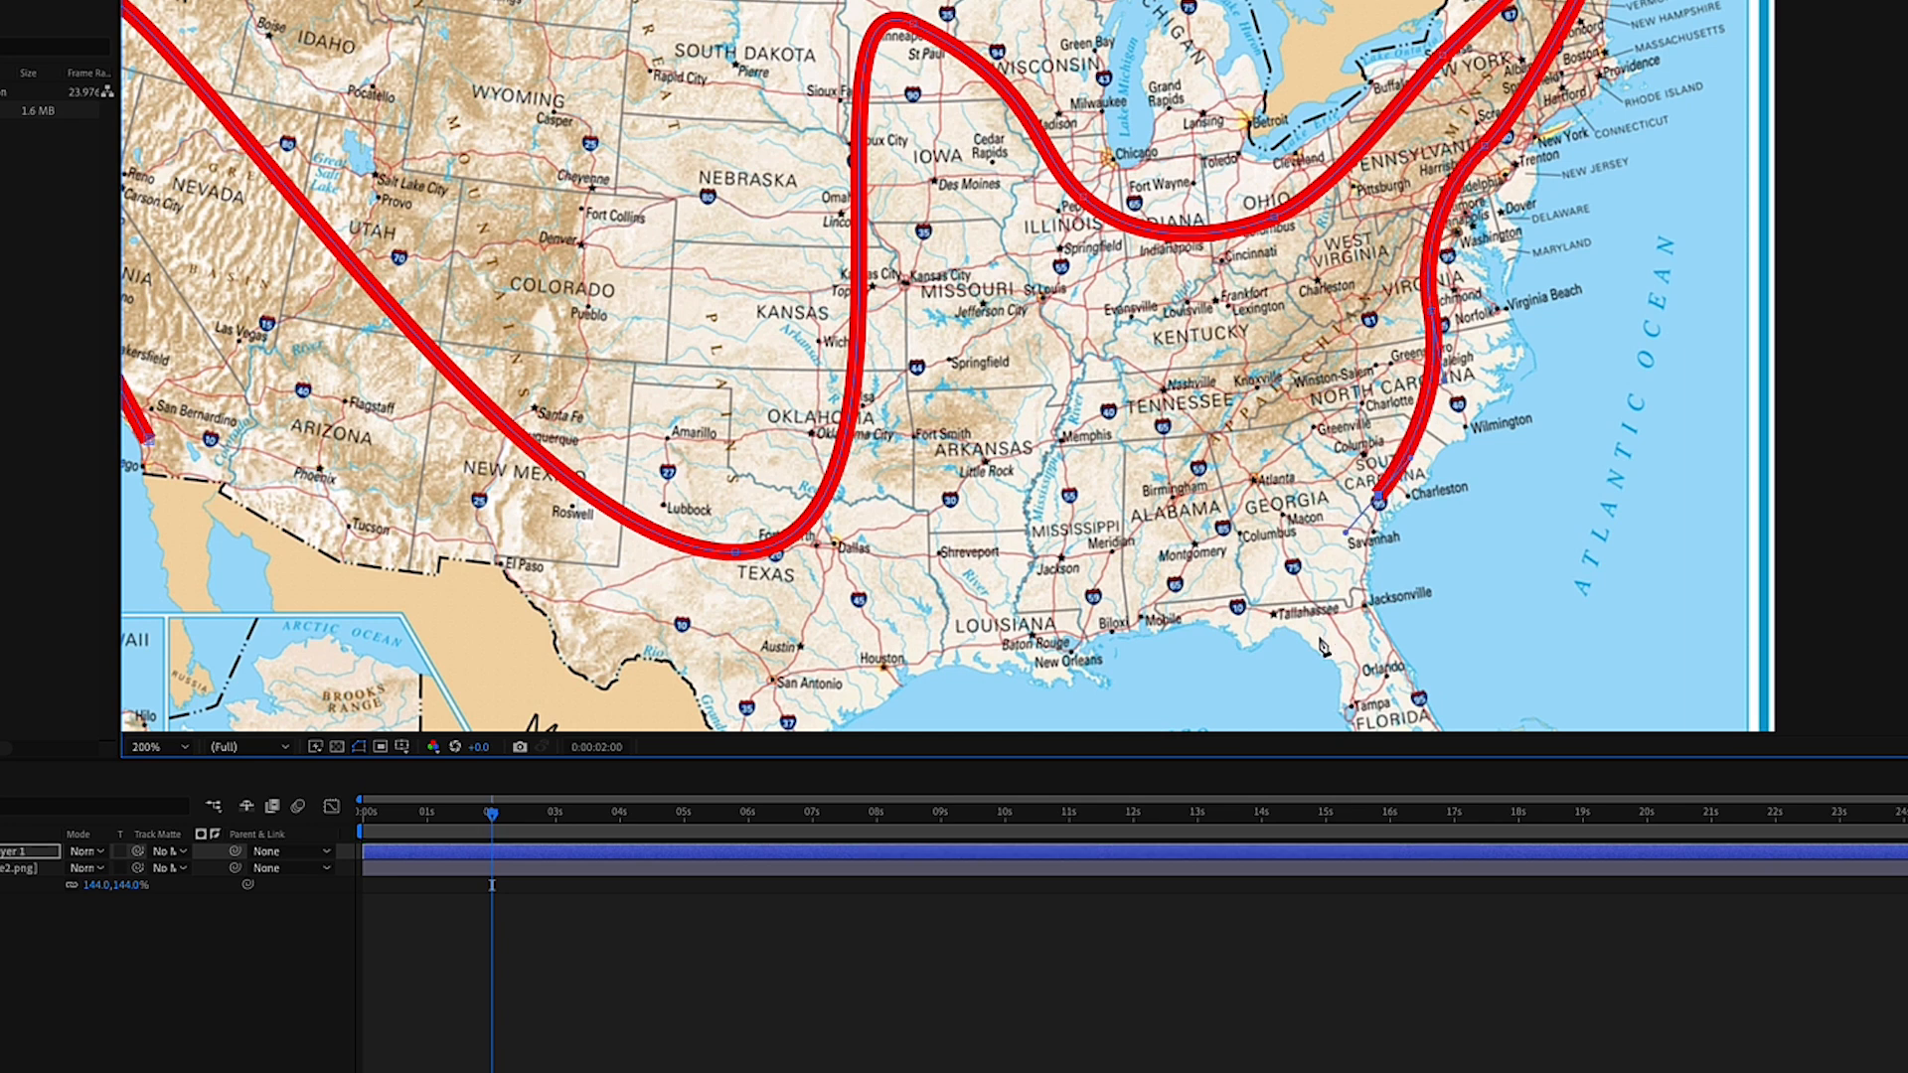
drag(1345, 637, 1329, 569)
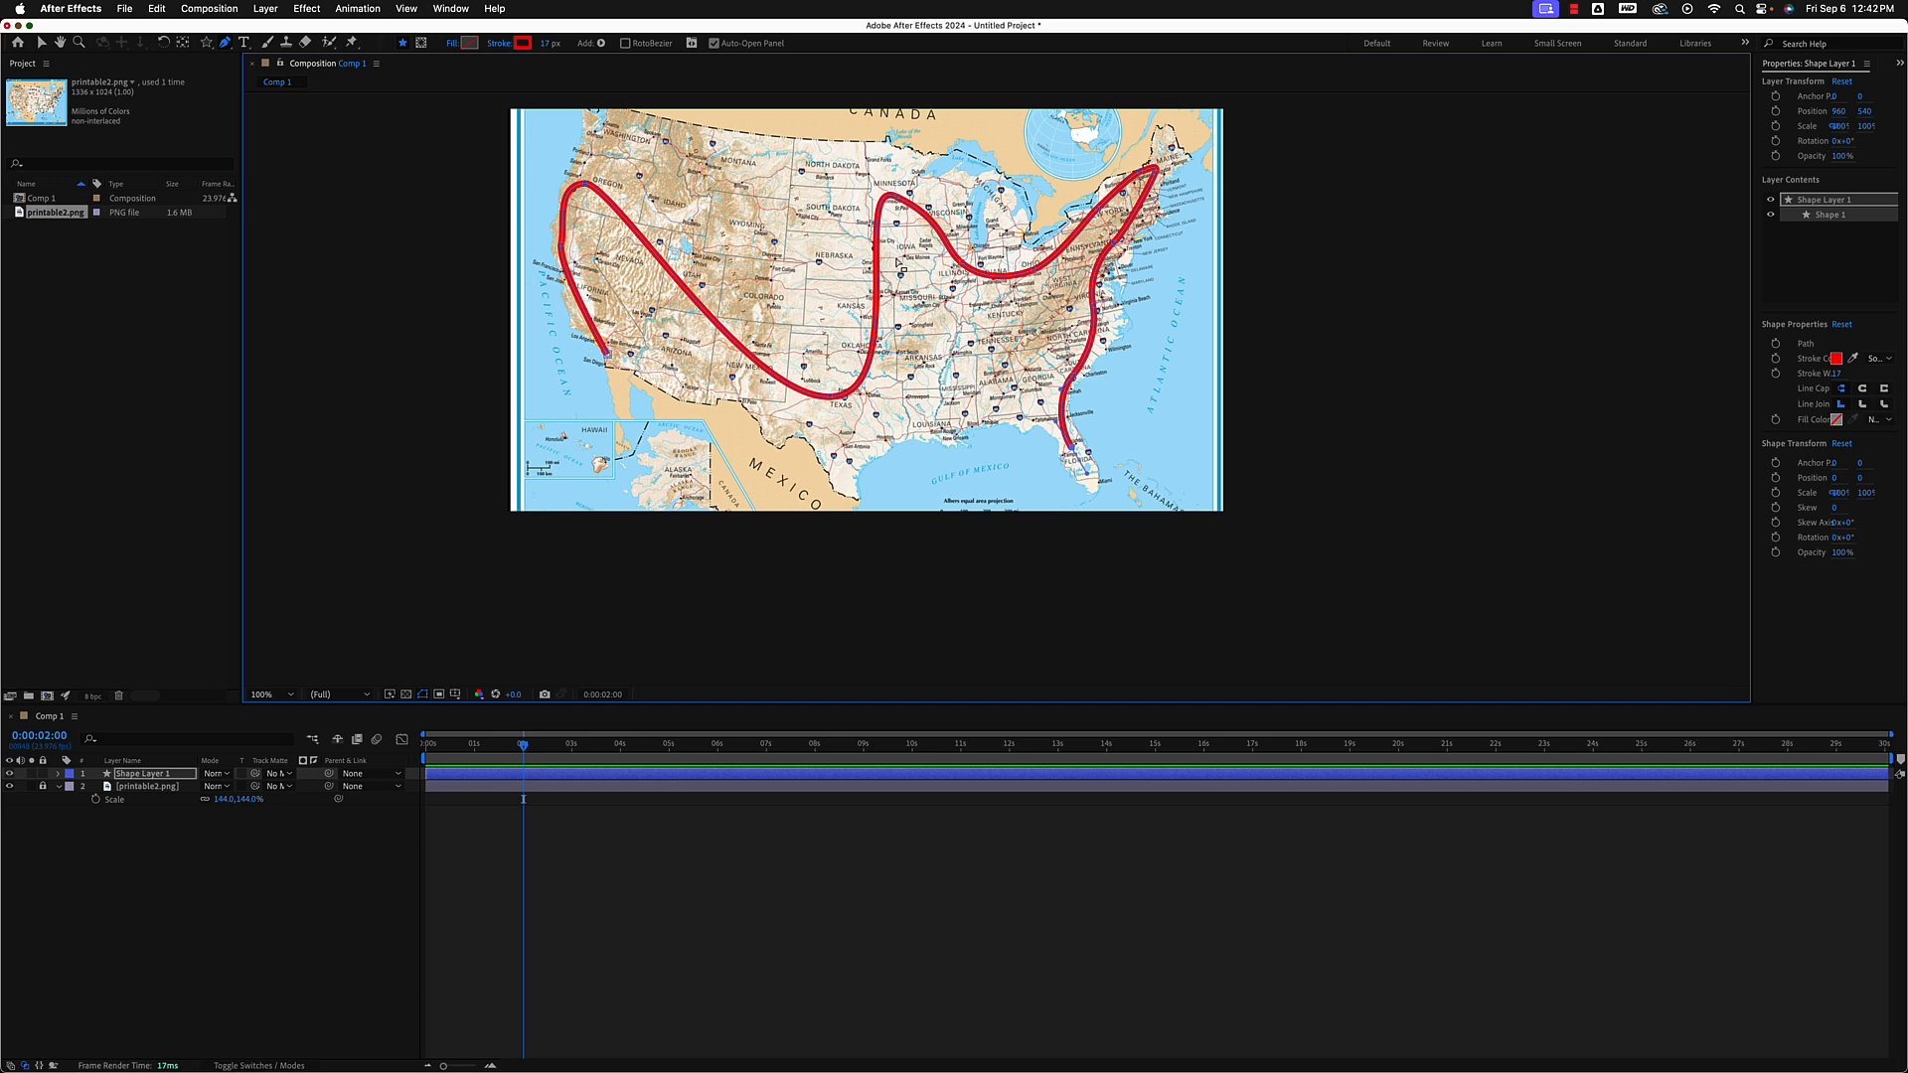
Reshape the route's bend over Minnesota by rotating and shortening the direction handle of its path point into a rounder curve.
key(period)
key(period)
scroll(874, 259, up, 10)
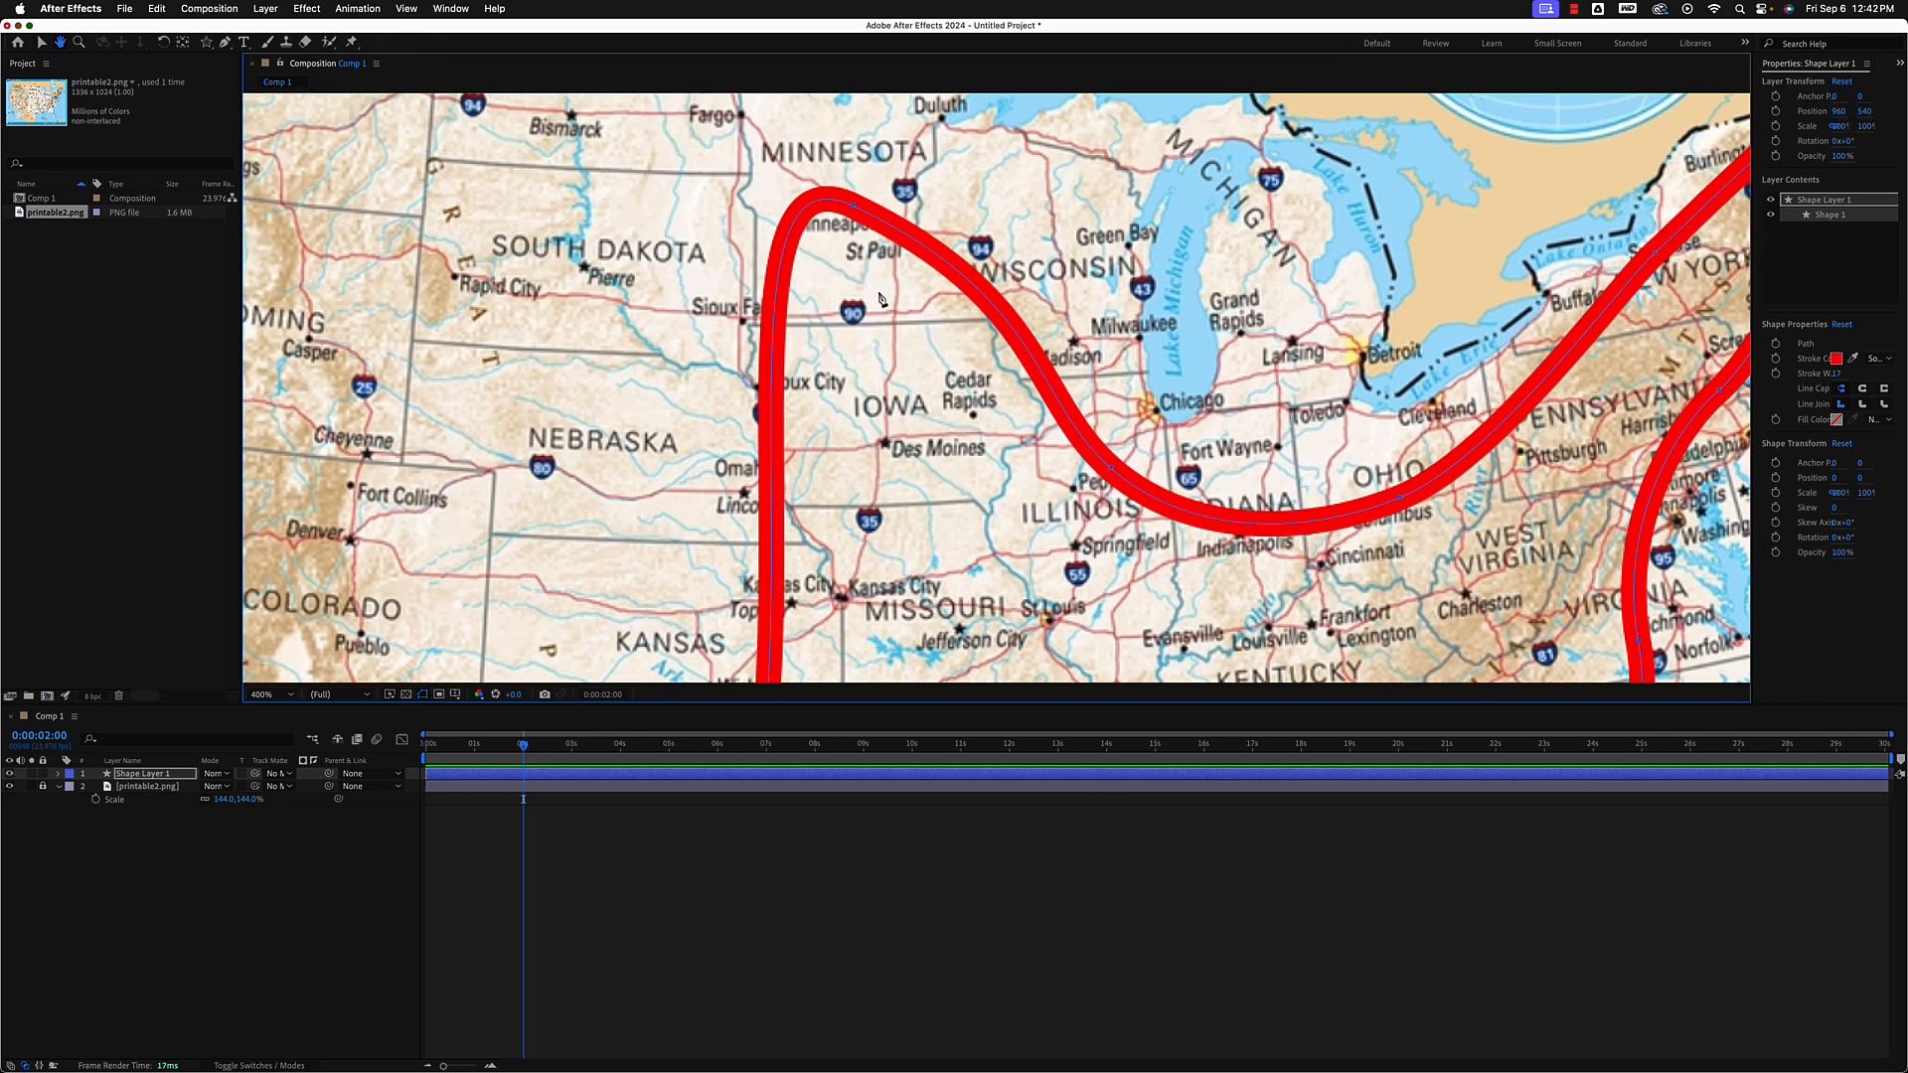
key(g)
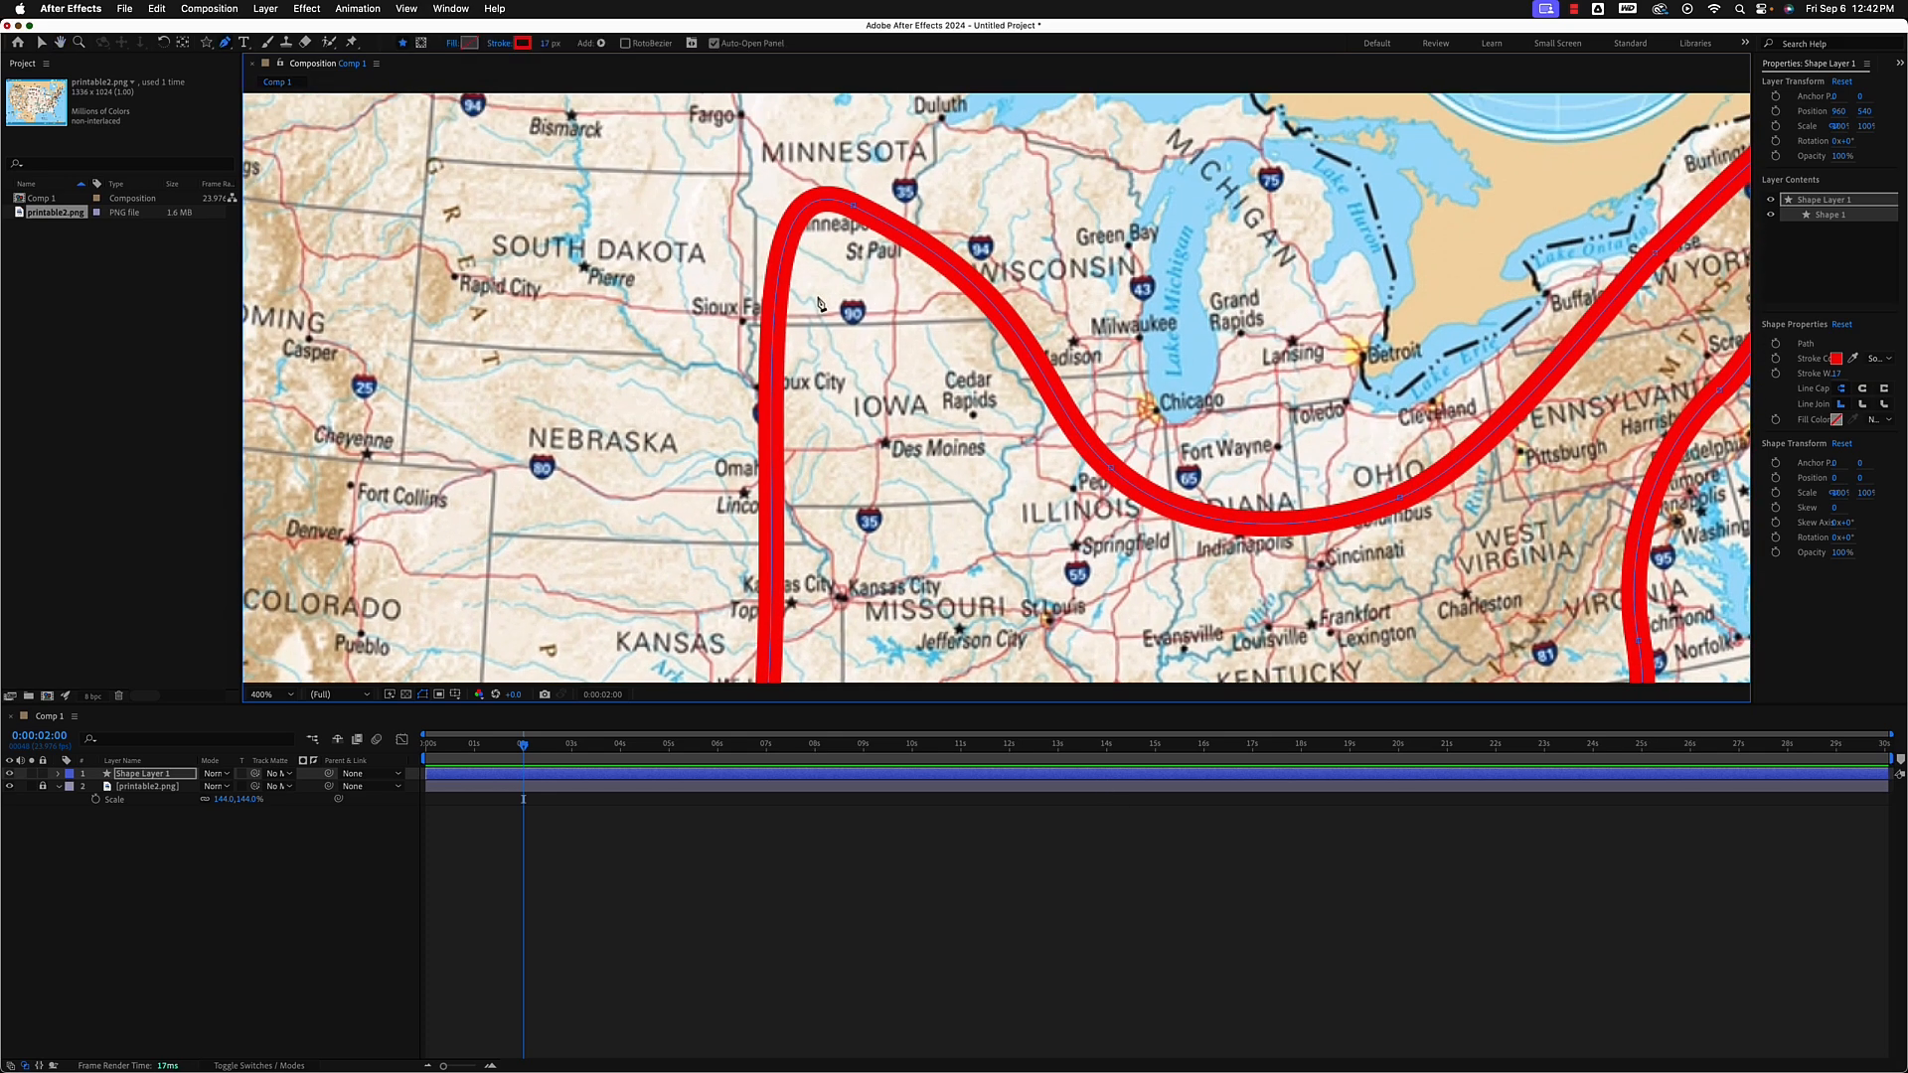
click(41, 44)
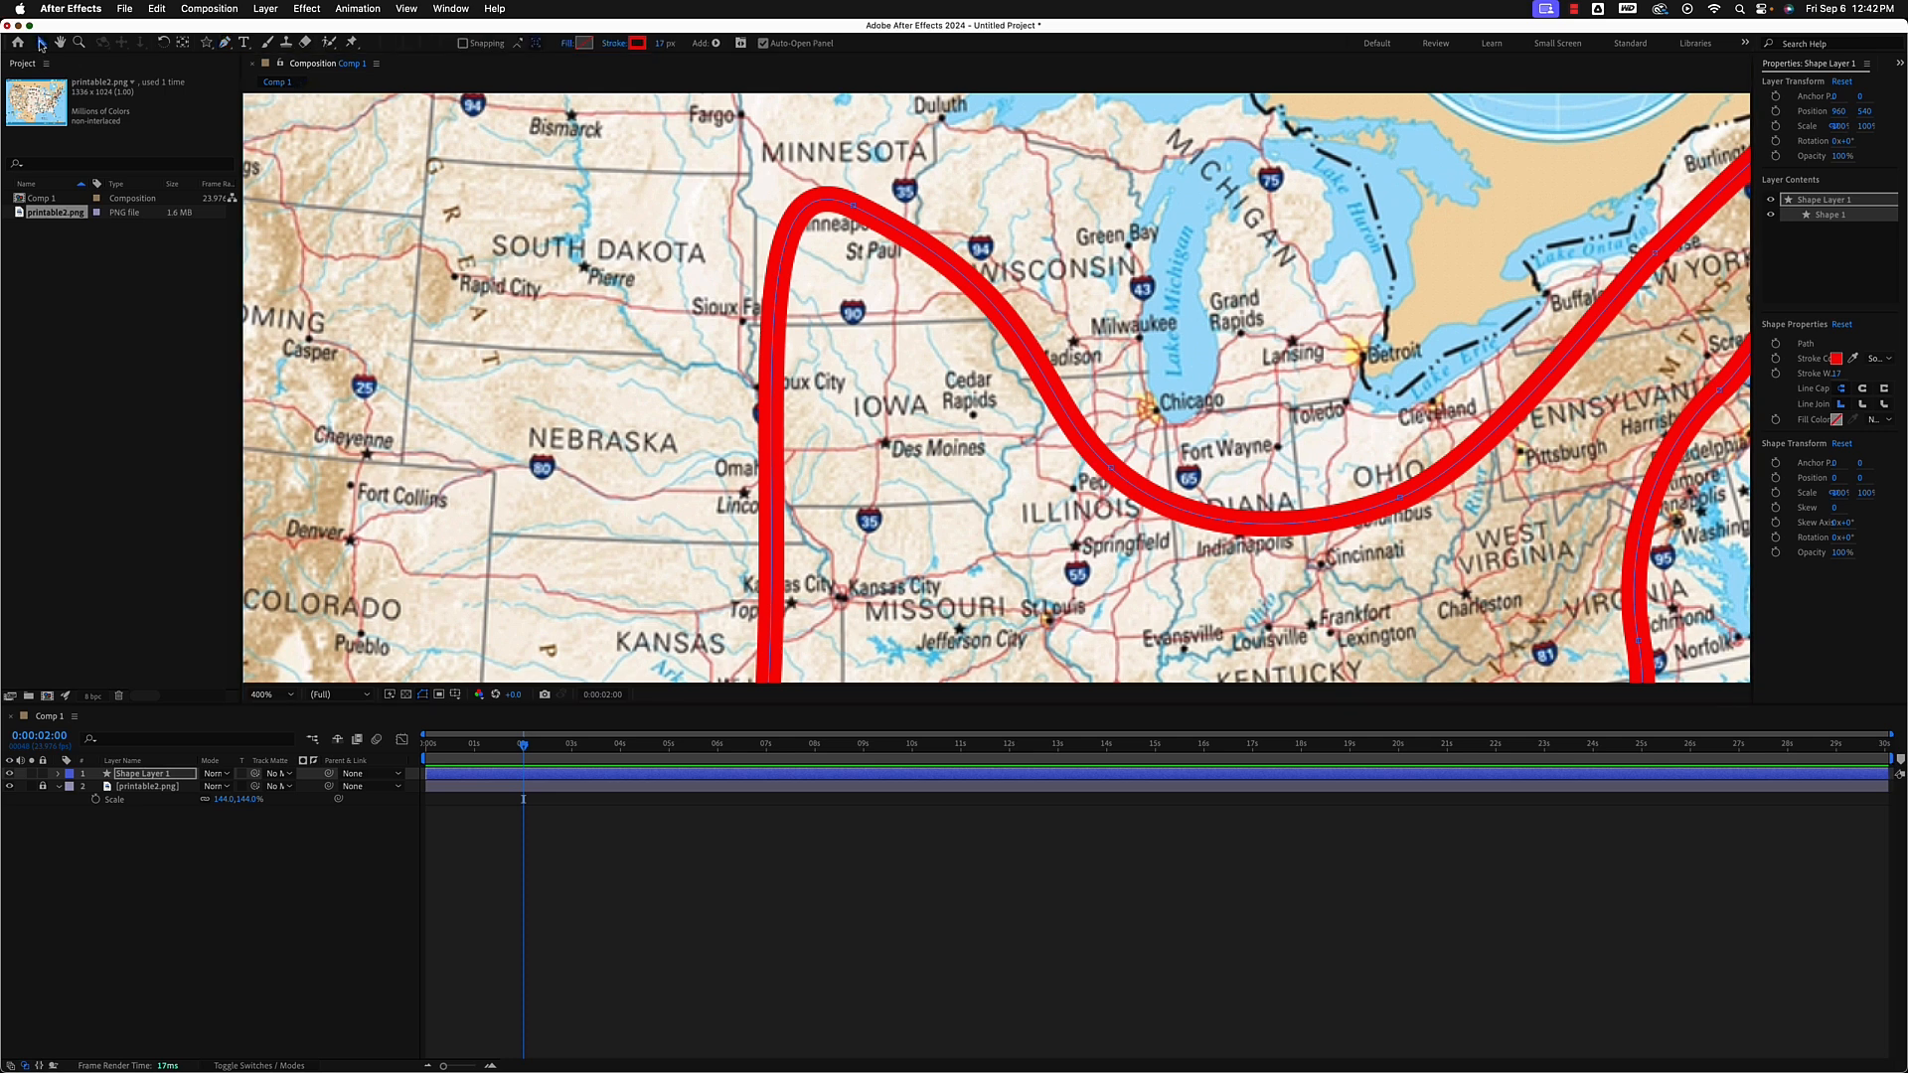
click(855, 206)
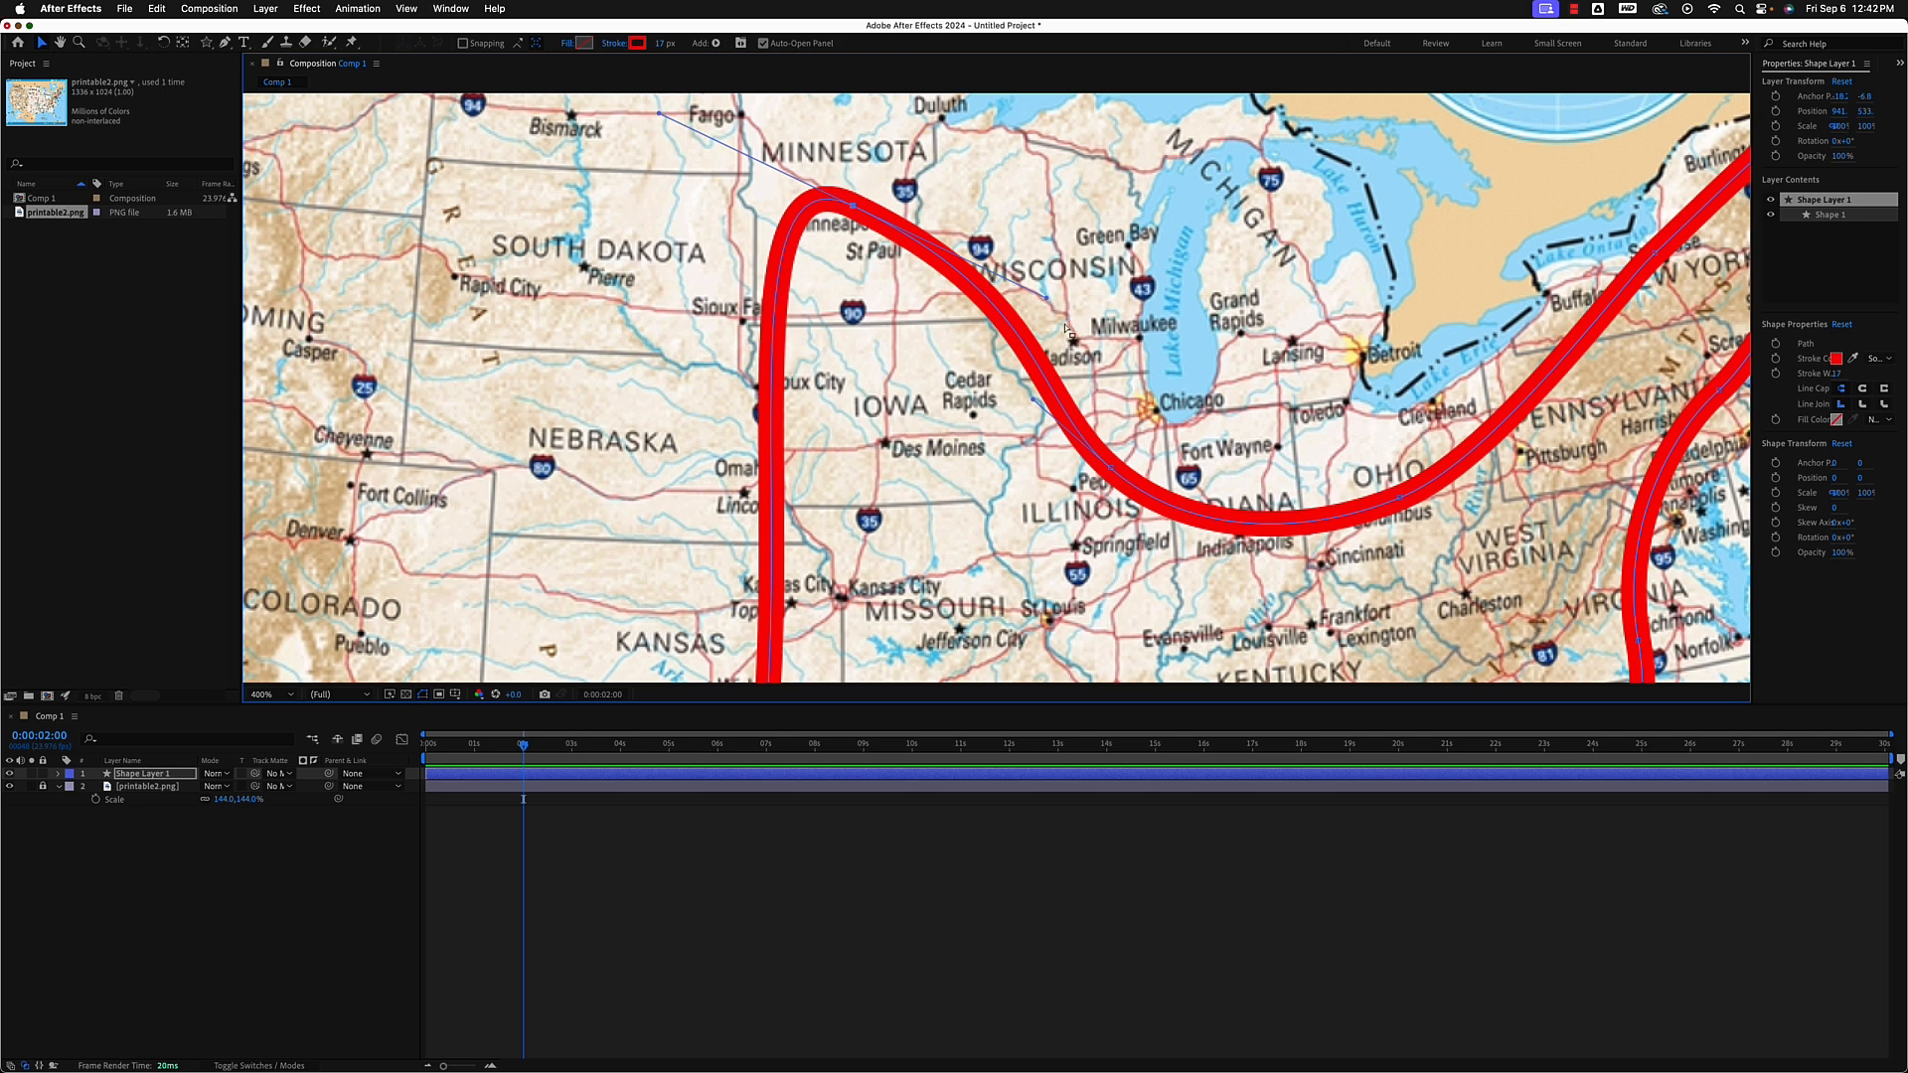
drag(1045, 298, 1056, 195)
drag(1026, 195, 989, 193)
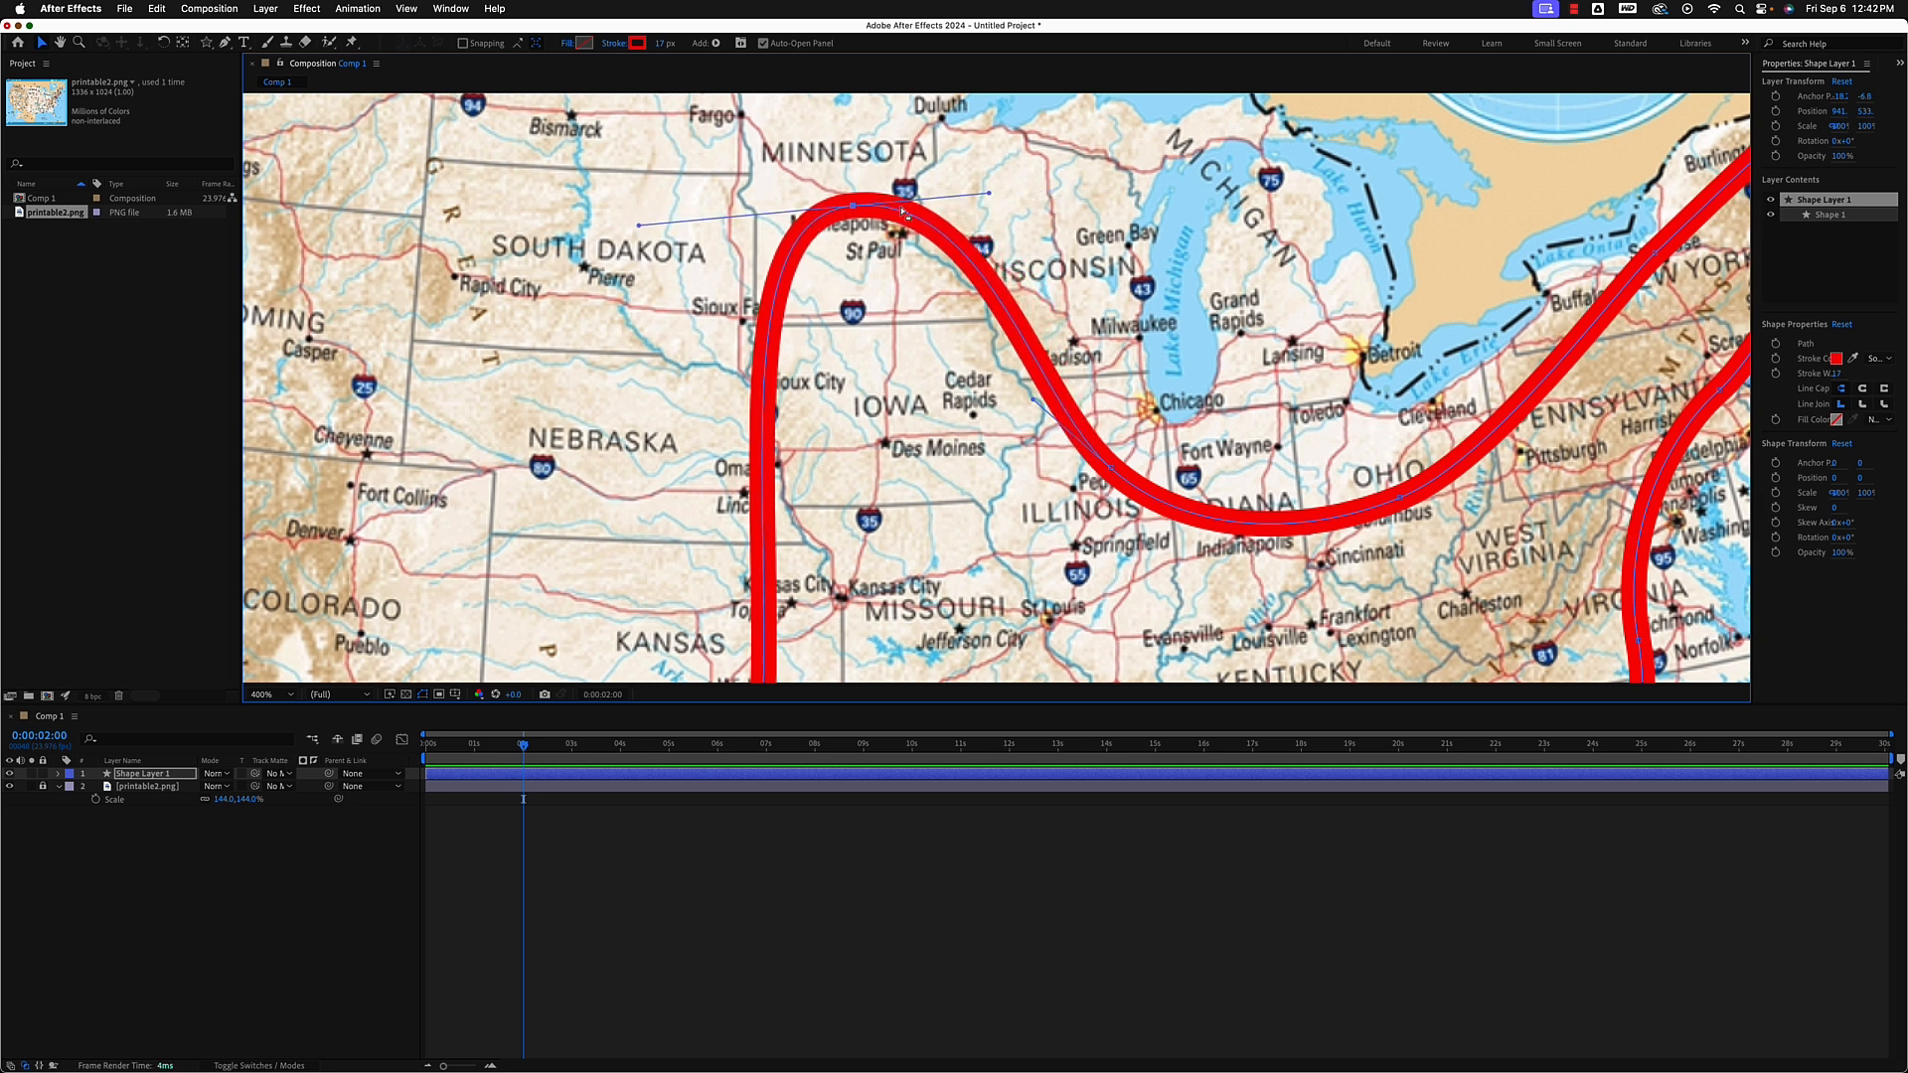
Round off the route's sharp turn near Maine by adjusting the path's curve and the position of its turning point.
key(h)
drag(1369, 438, 845, 542)
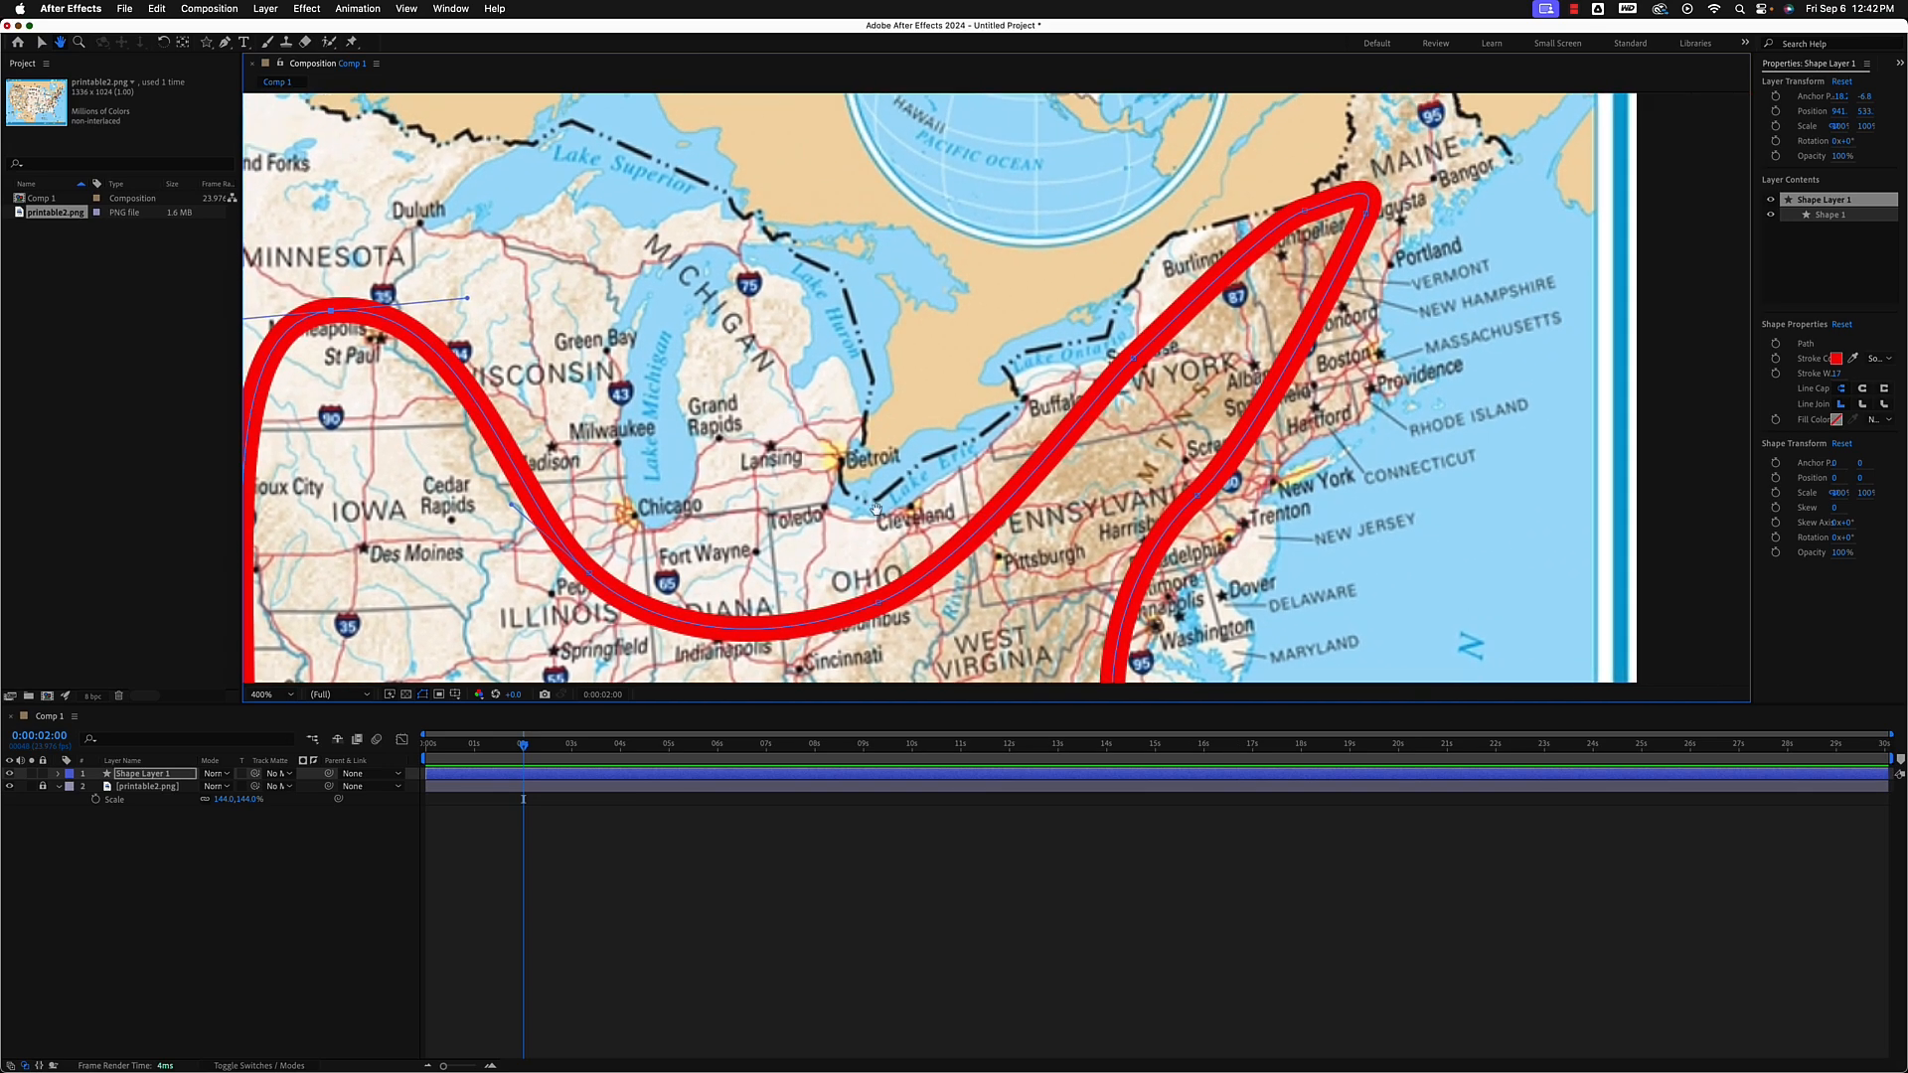
drag(1389, 254, 1348, 326)
key(v)
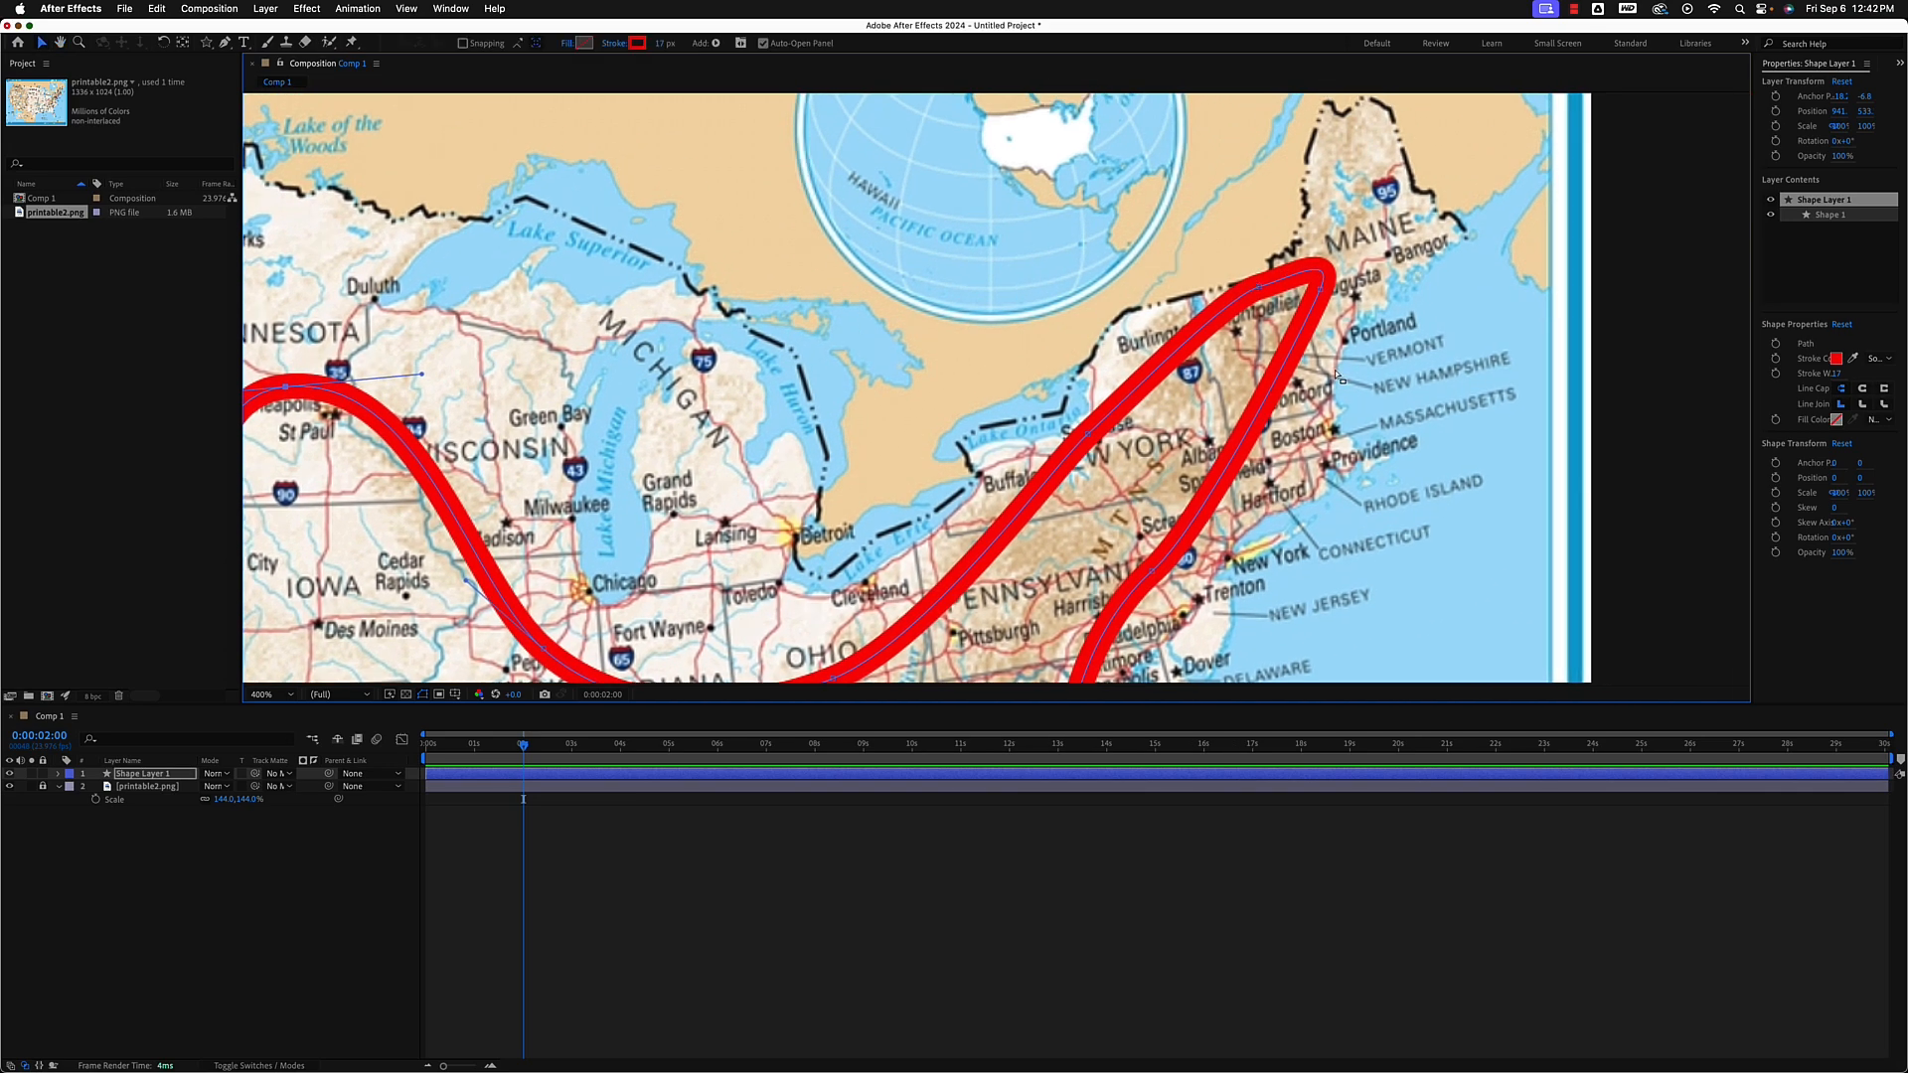
mouse_move(1320, 294)
mouse_down()
mouse_move(1329, 335)
mouse_move(1299, 401)
mouse_up()
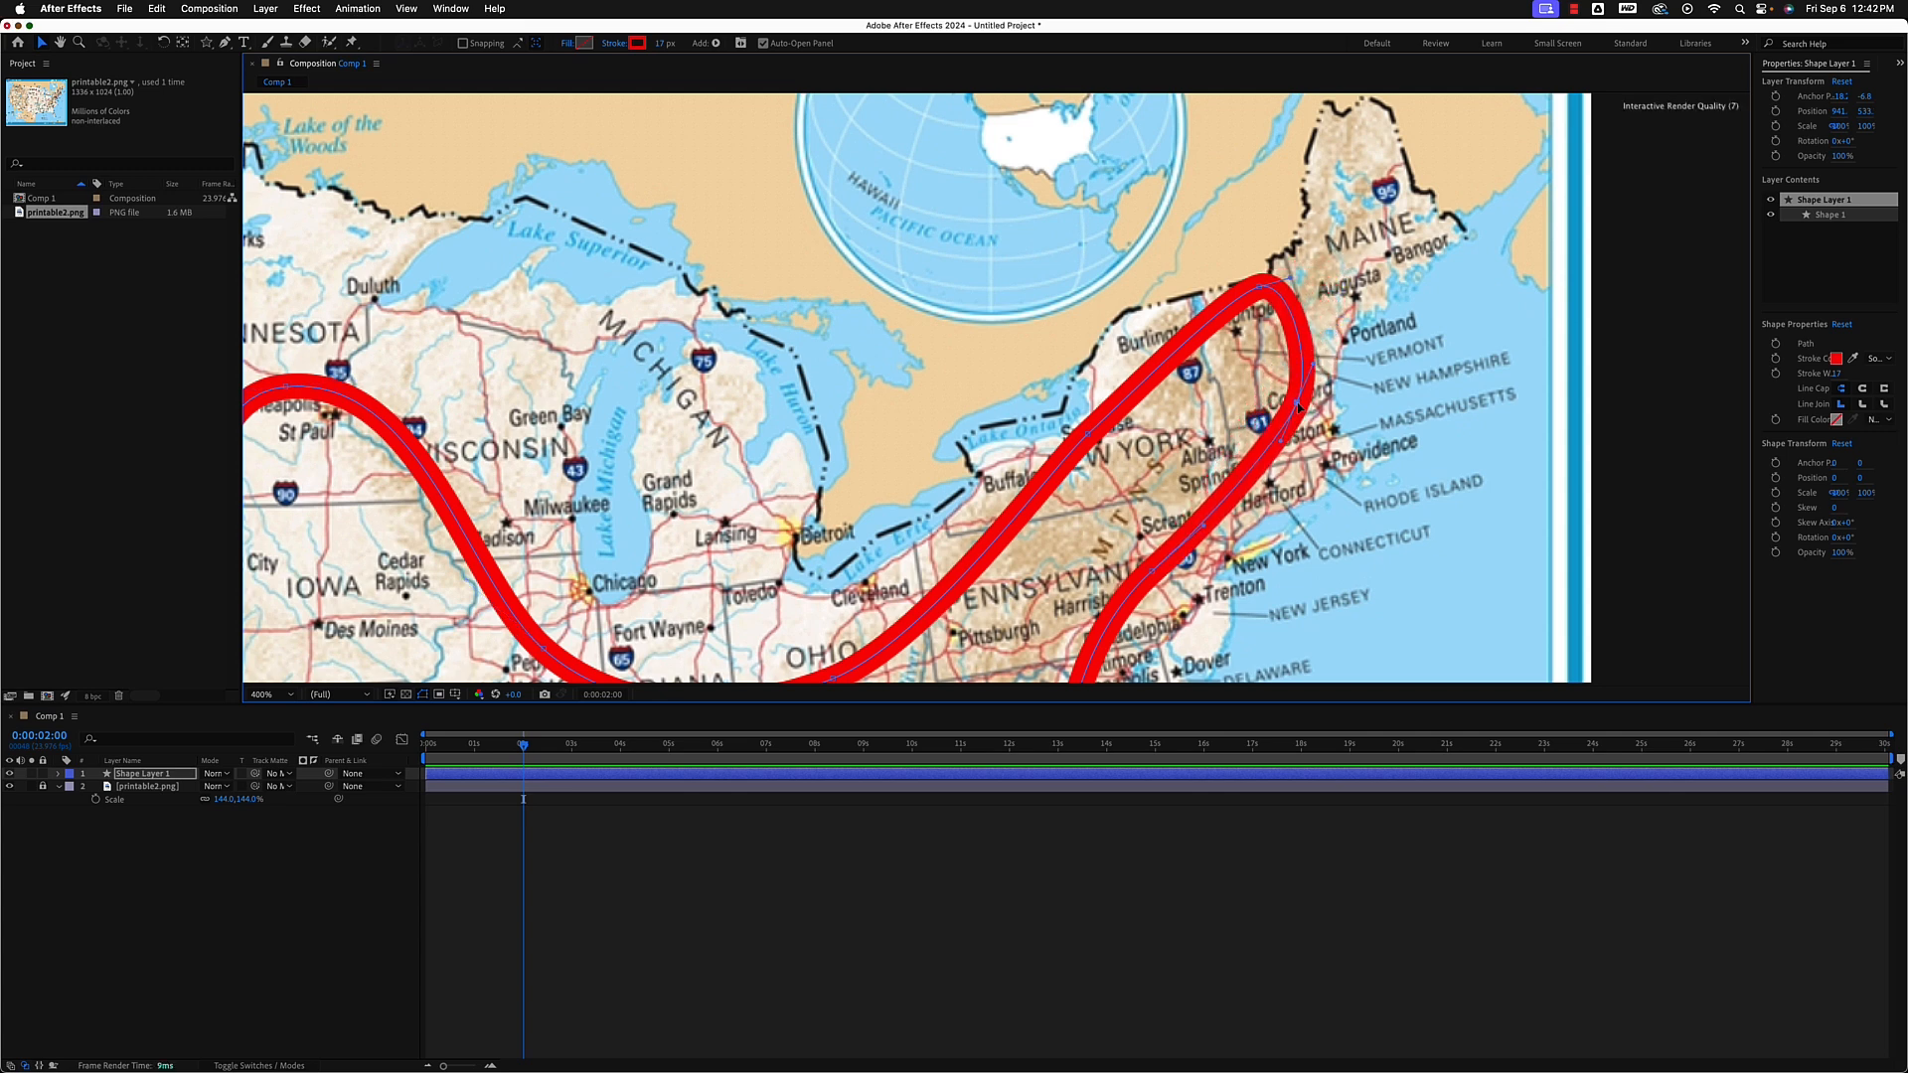
drag(1262, 288, 1322, 277)
Expand the shape layer's contents and bend the route near Boston into a small curve along the New England coast.
drag(781, 559, 765, 461)
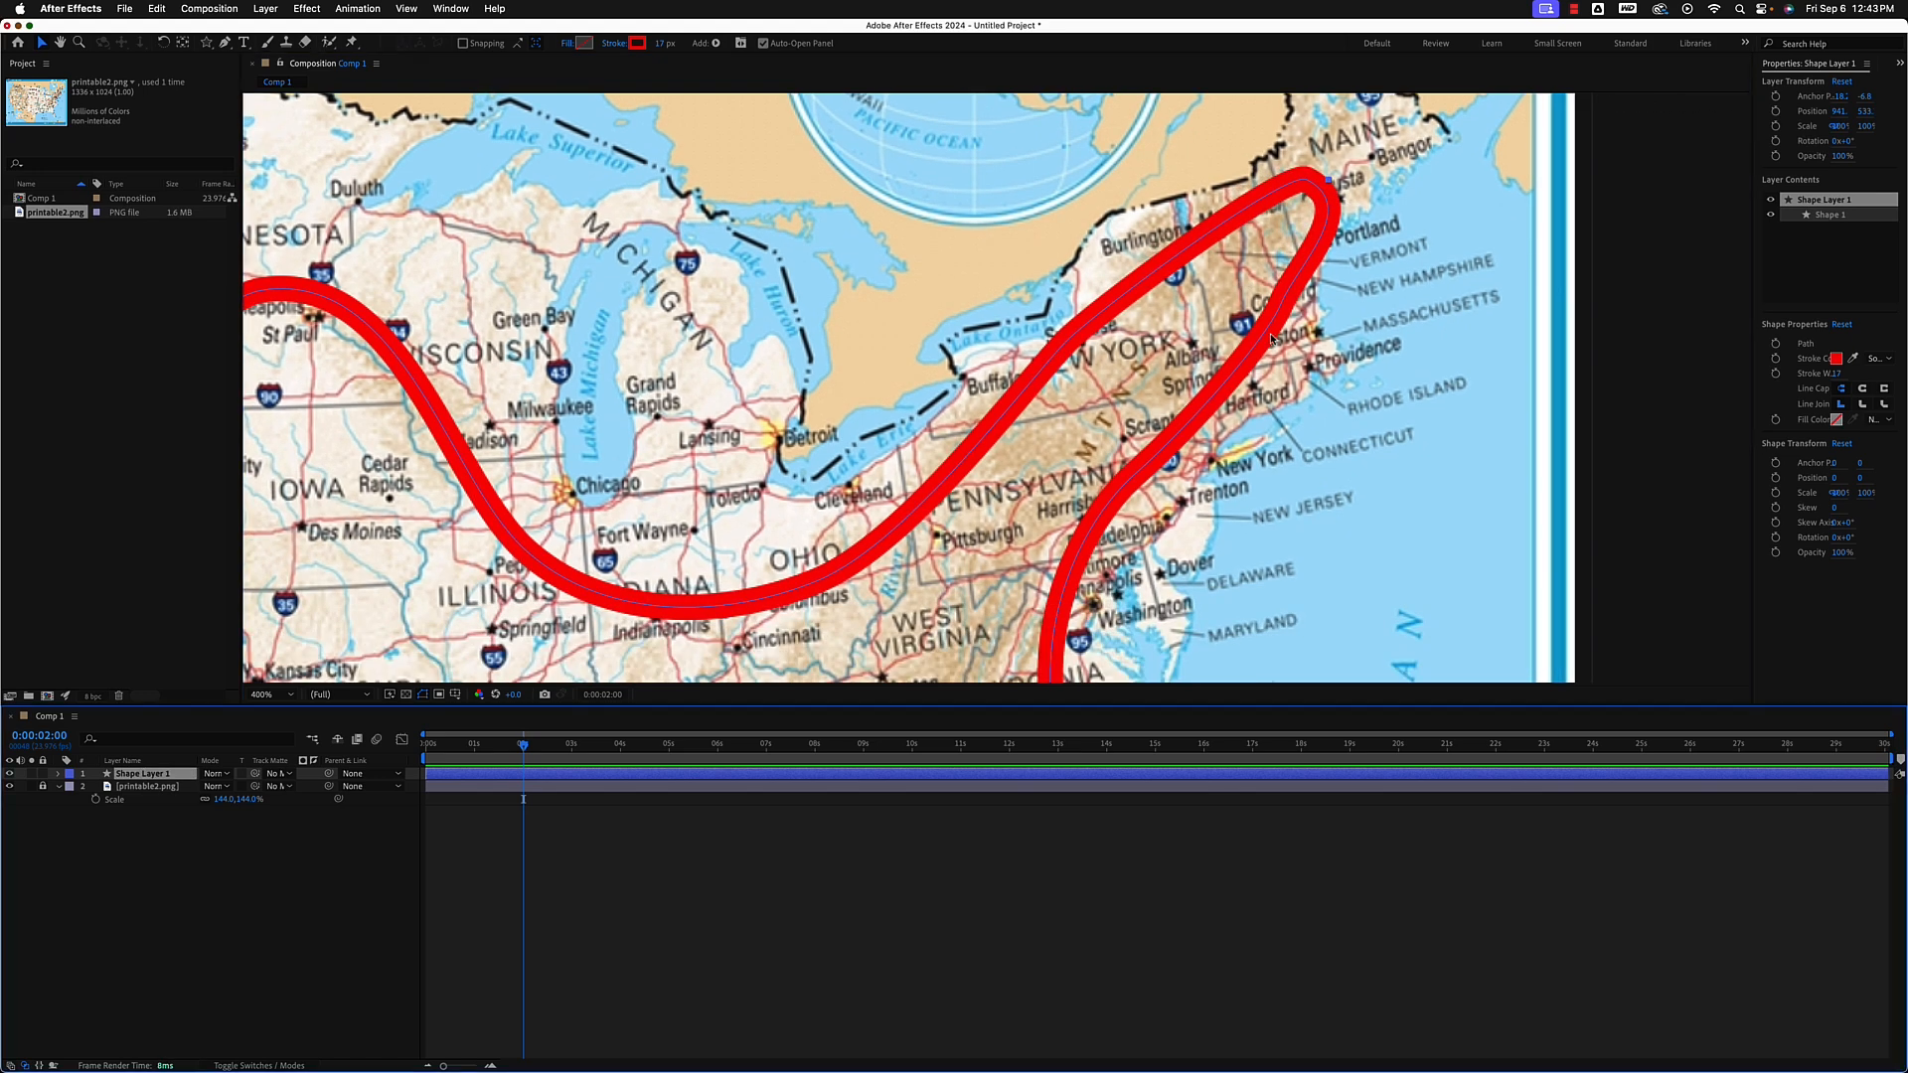
click(57, 773)
drag(1282, 303, 1275, 299)
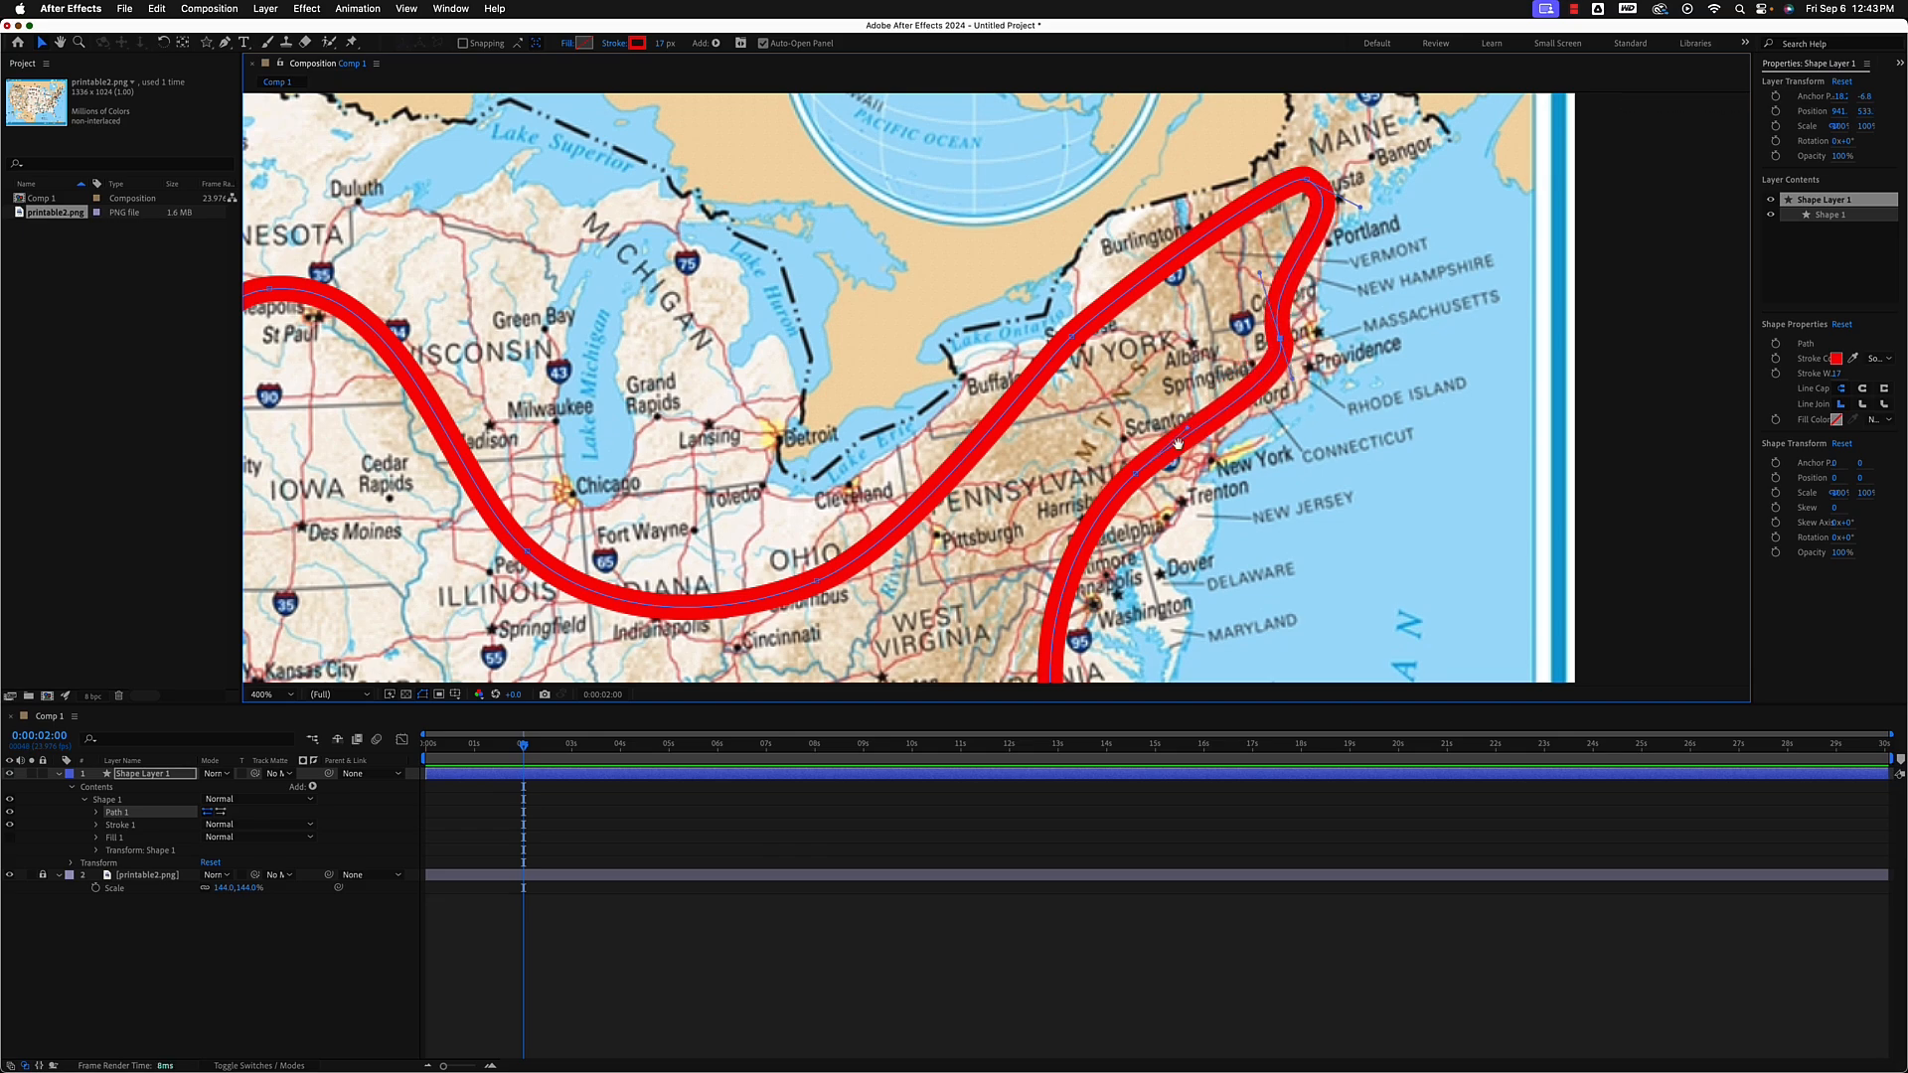
Move the route's starting point in Southern California slightly inland, southeast of Los Angeles.
drag(1252, 637, 1199, 40)
drag(298, 100, 1739, 637)
drag(834, 248, 874, 228)
drag(678, 319, 640, 208)
drag(738, 414, 689, 173)
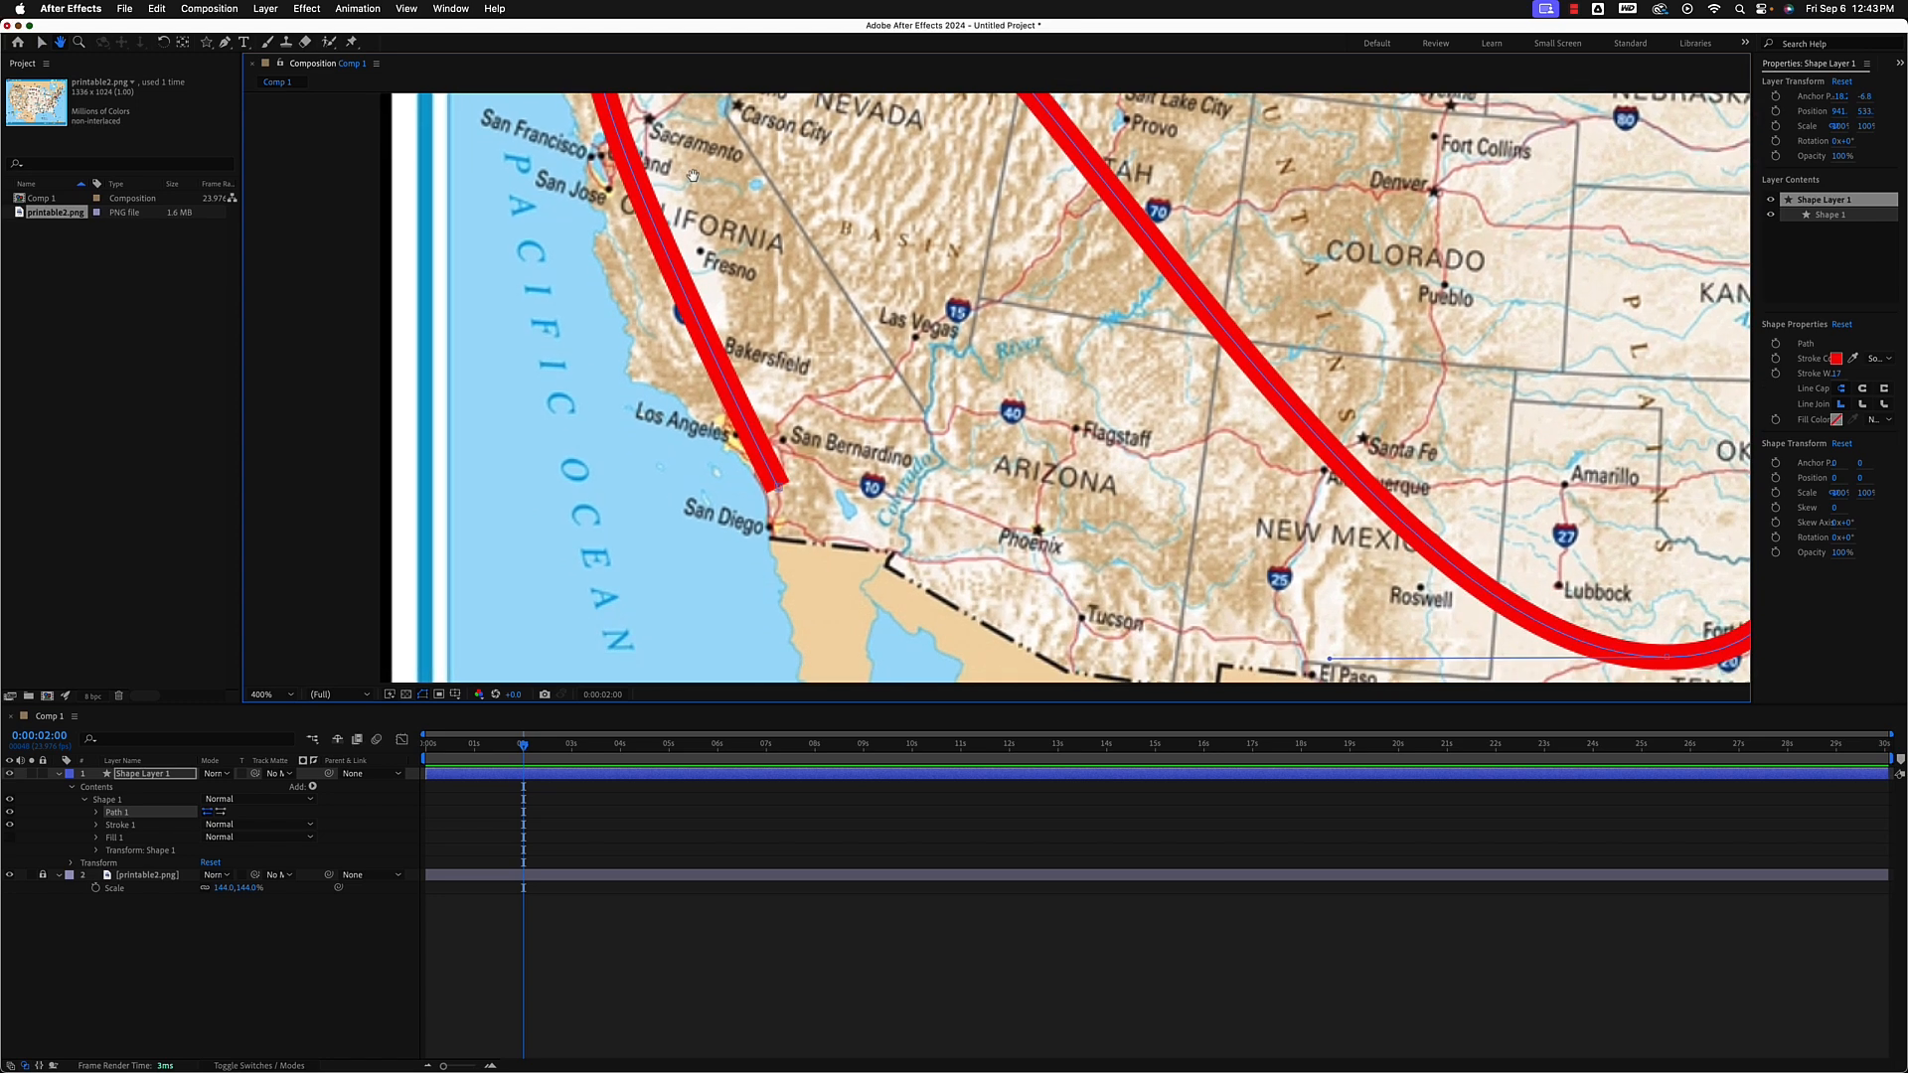
drag(780, 490, 791, 486)
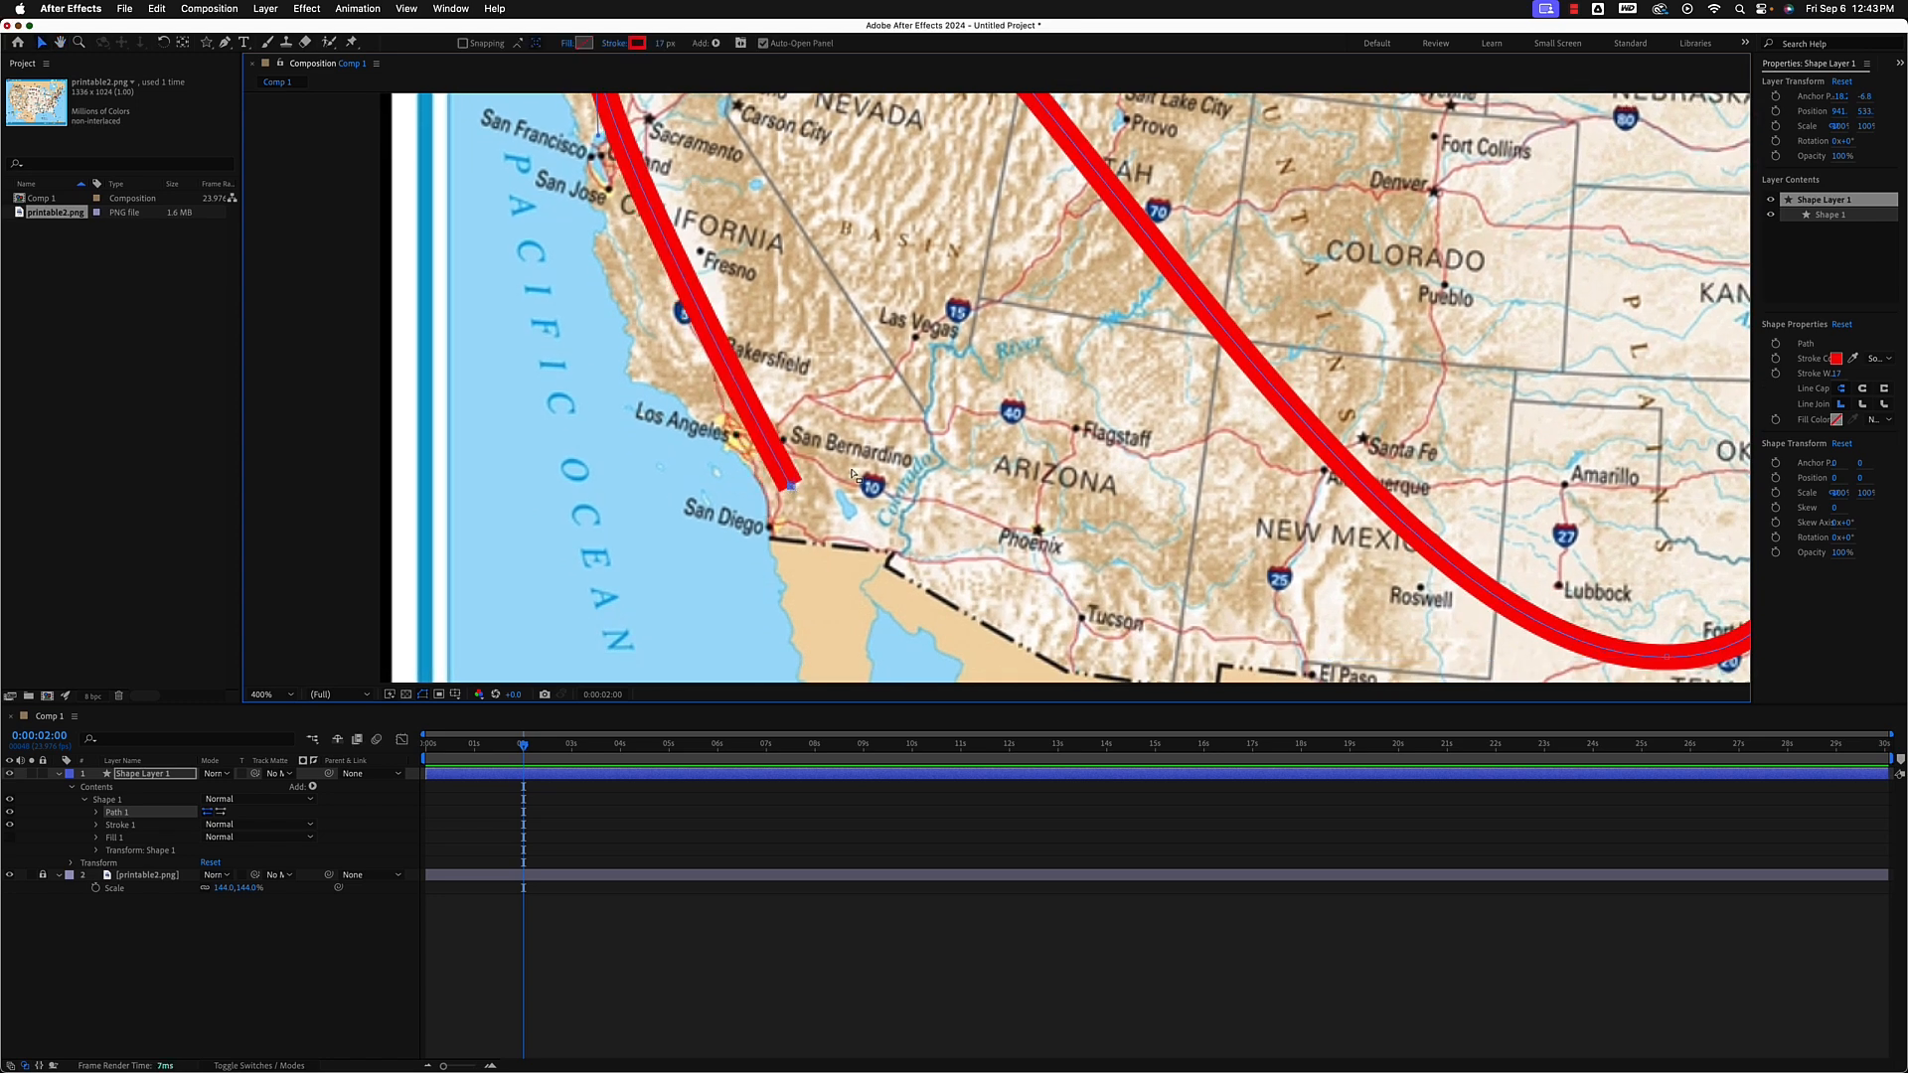
key(comma)
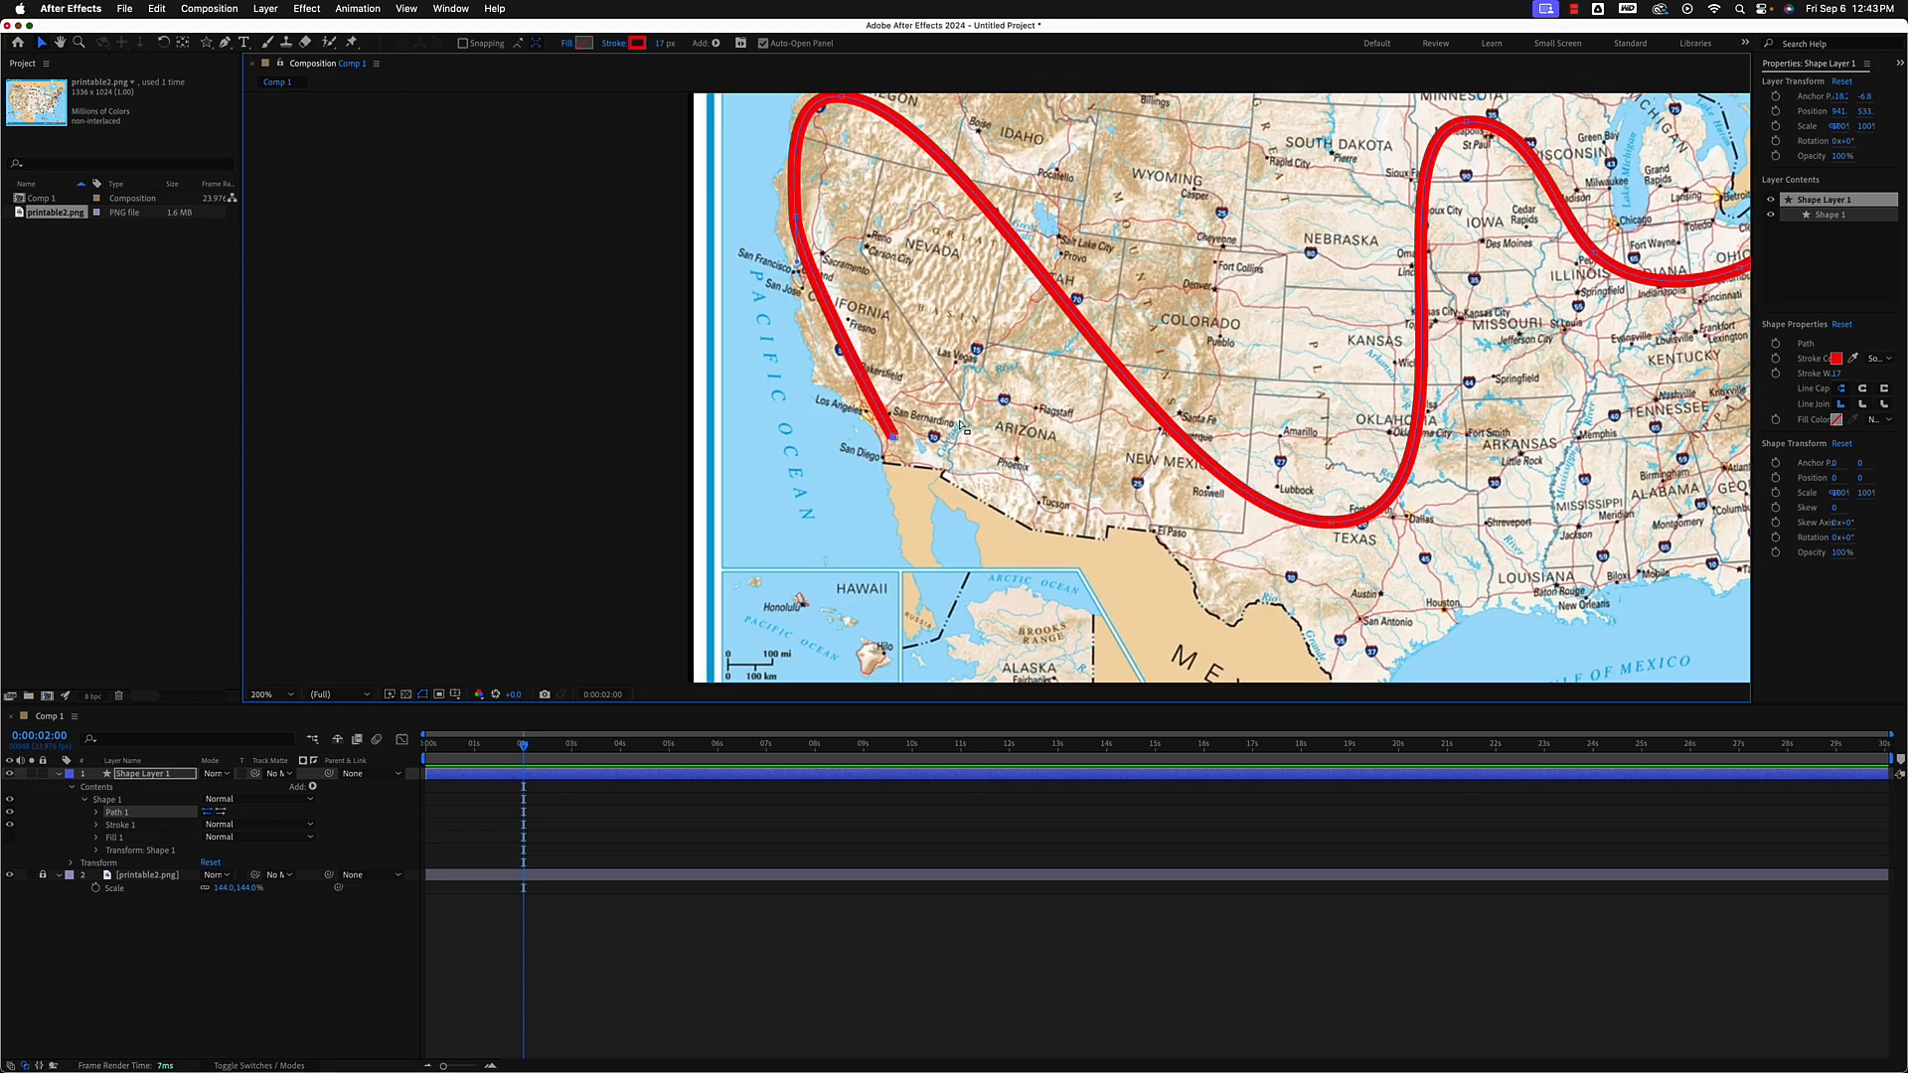
key(period)
key(period)
drag(848, 505, 960, 316)
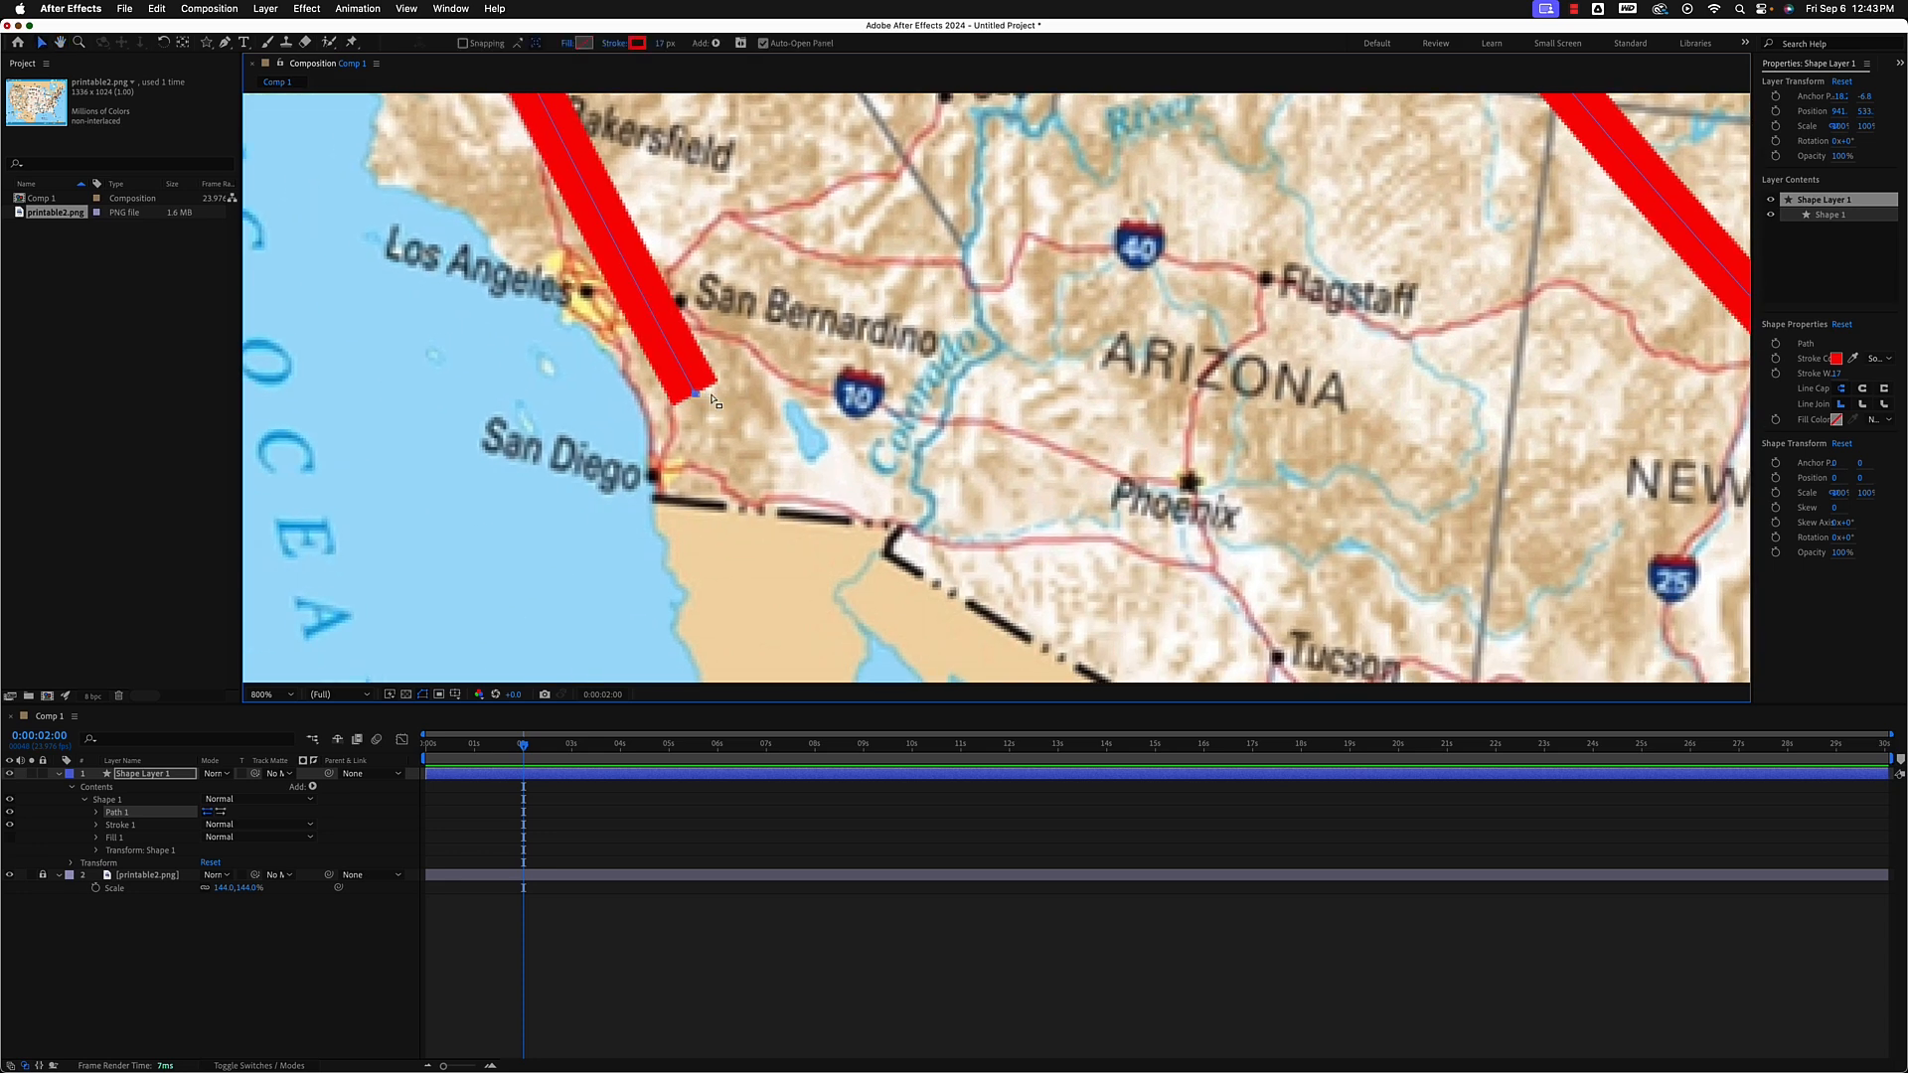
Give the route line's stroke rounded ends by setting the shape layer's line cap to Round Cap.
key(comma)
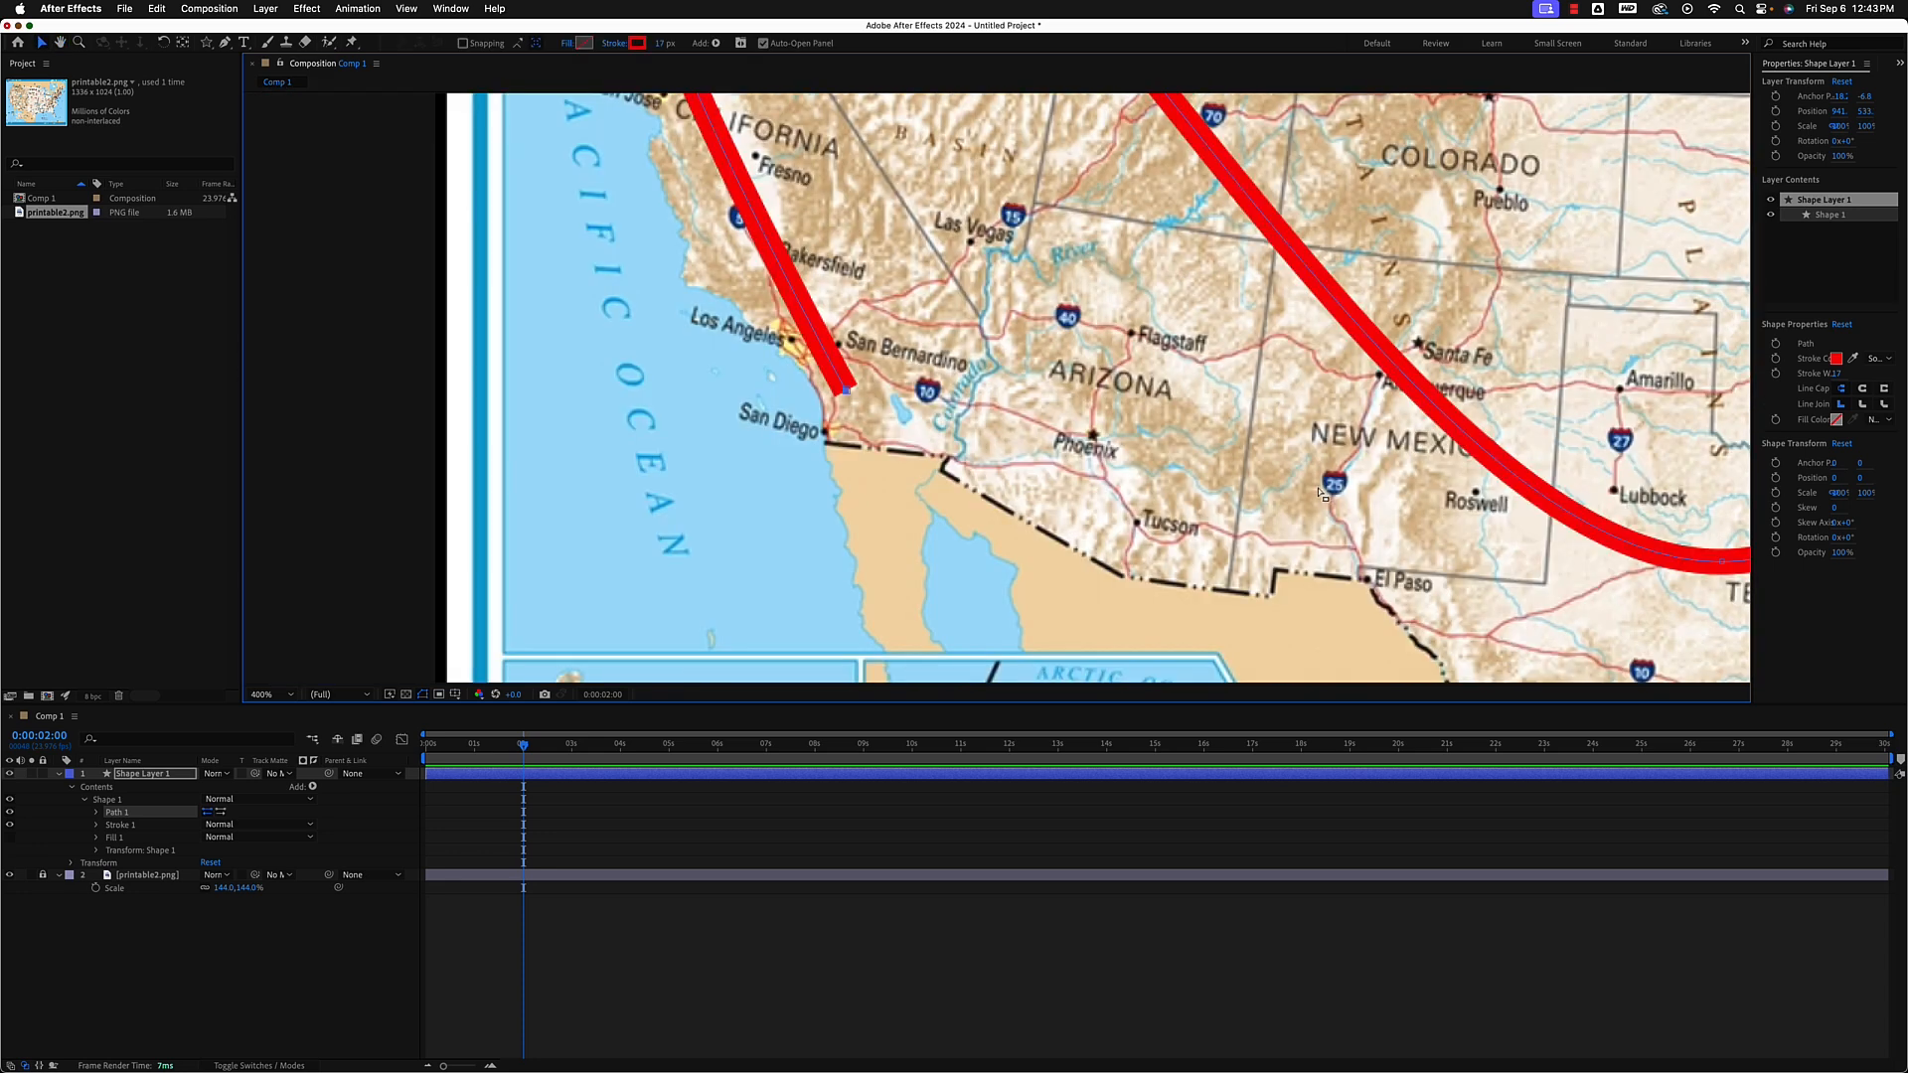
drag(1363, 483, 931, 389)
drag(1607, 385, 1541, 421)
key(comma)
click(174, 776)
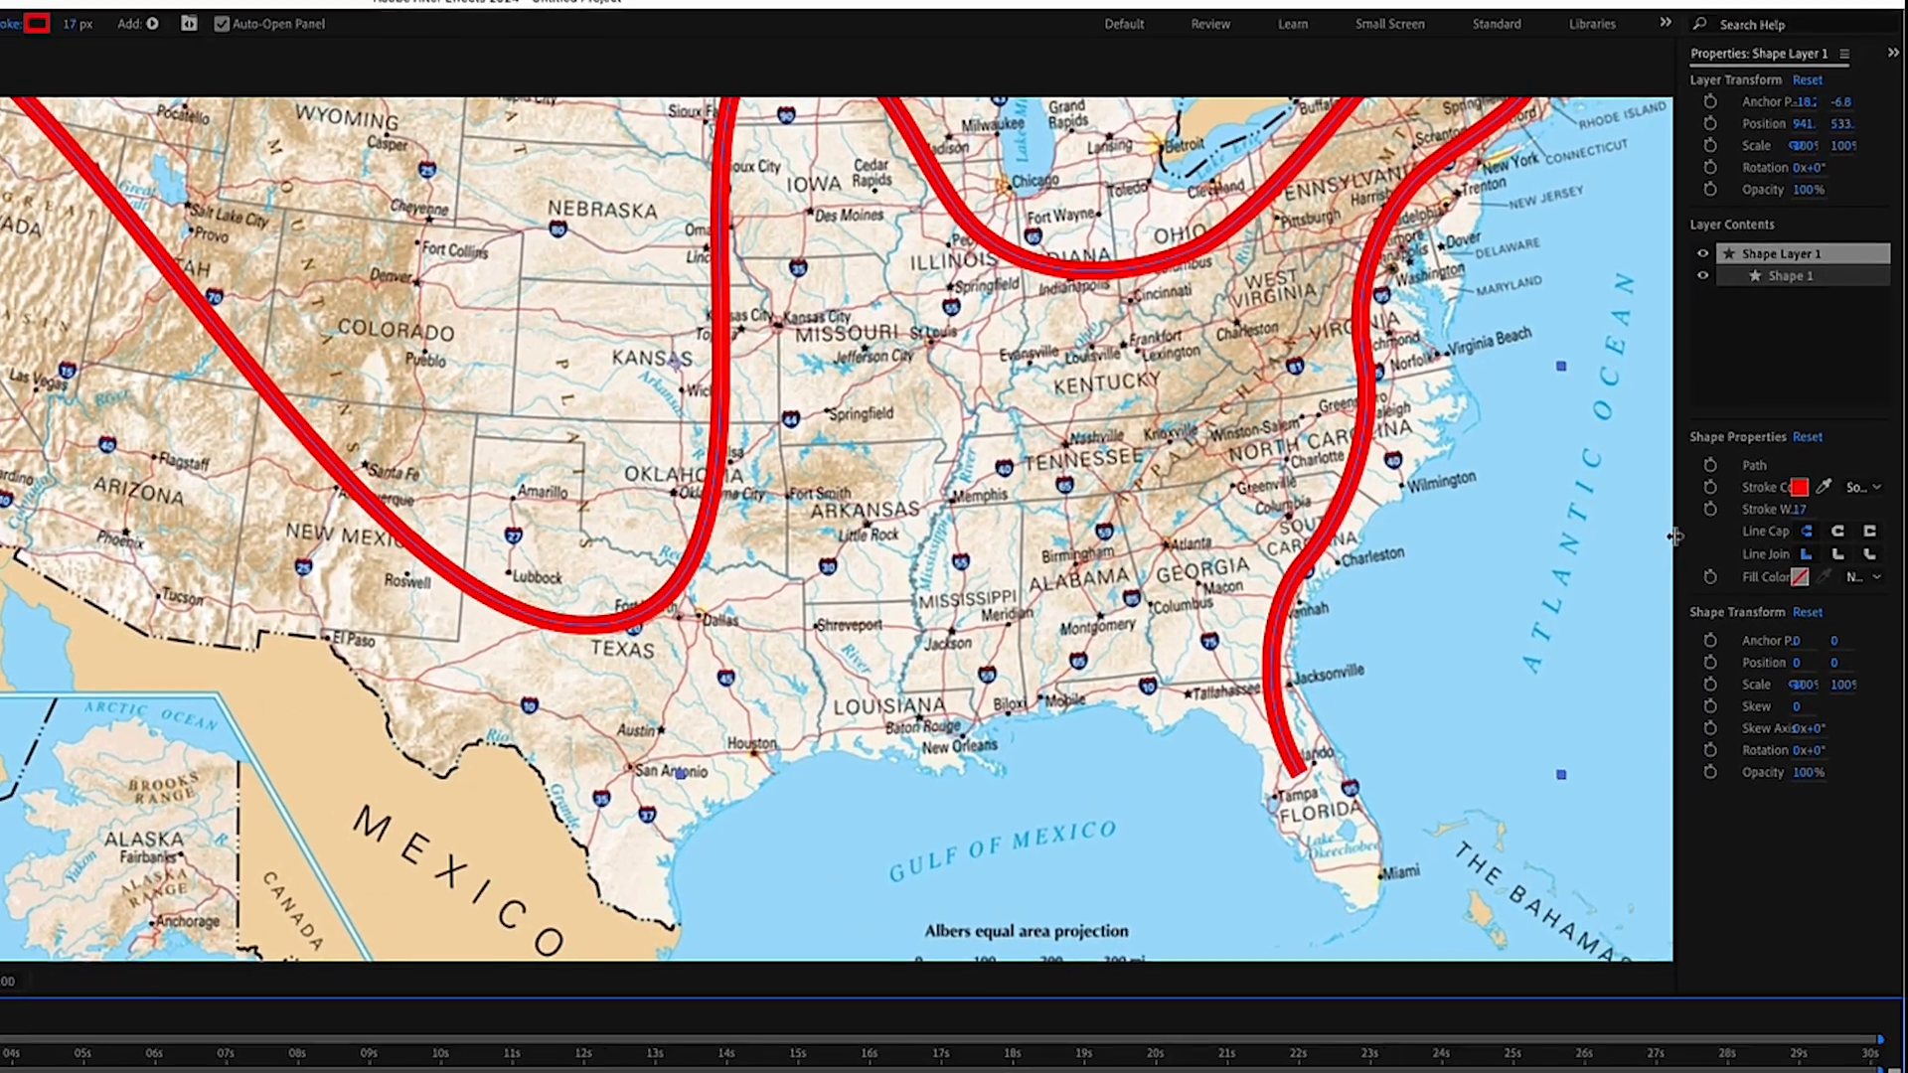
drag(1675, 536, 1437, 517)
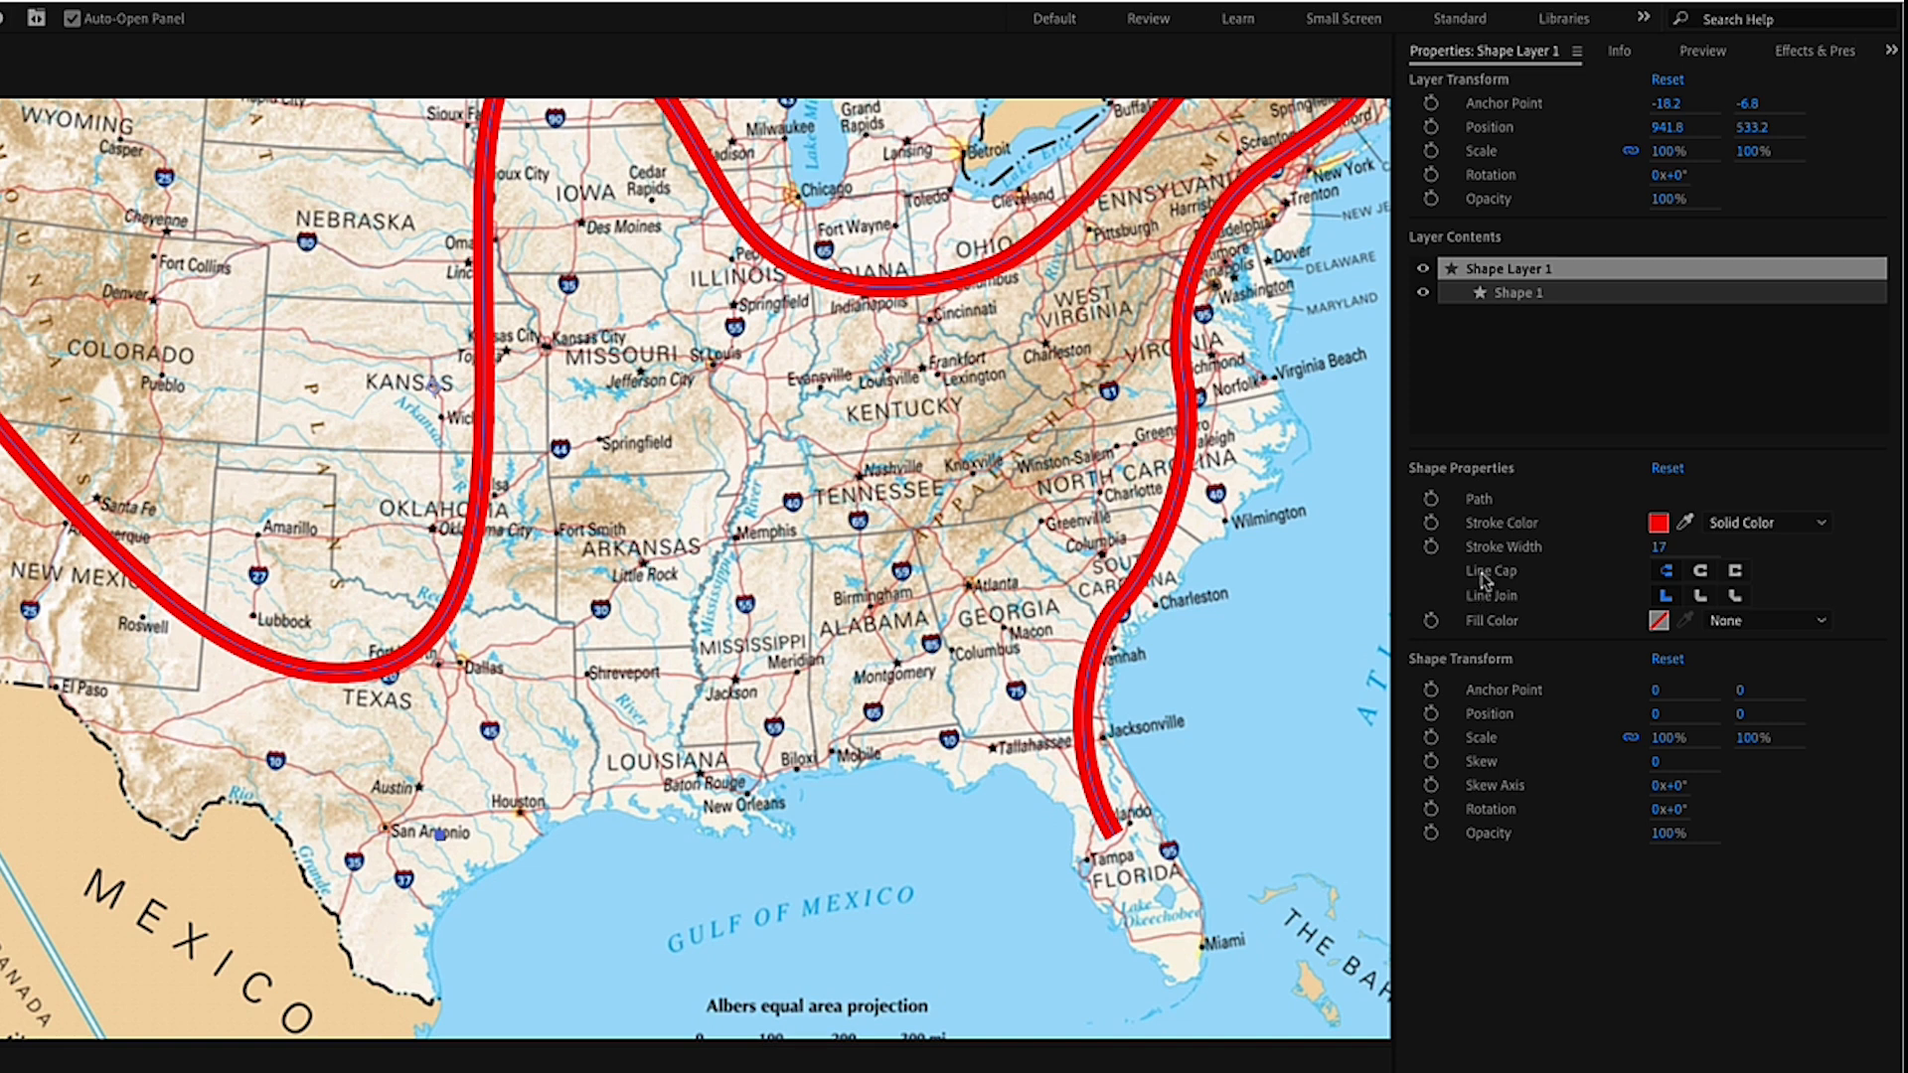
click(1703, 574)
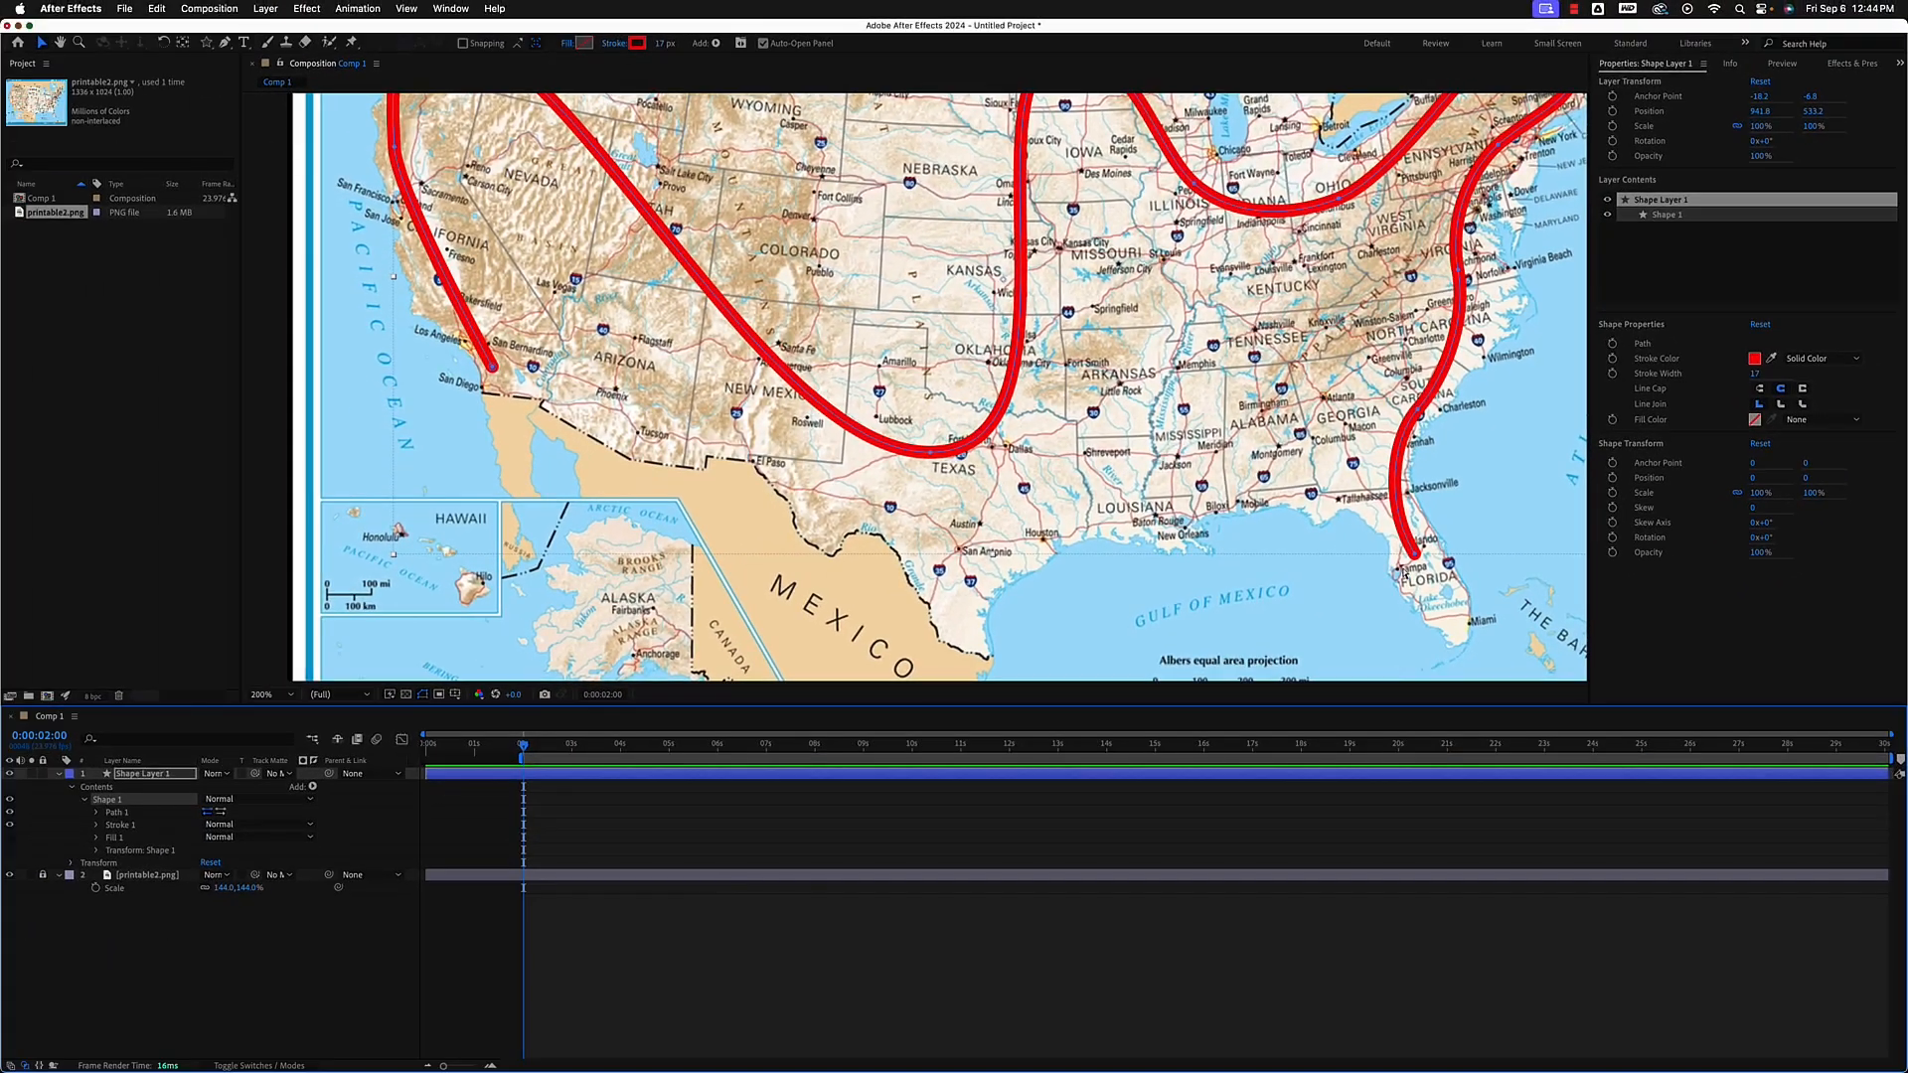
Rename the route's shape layer as "red line".
key(comma)
drag(1057, 372, 1076, 426)
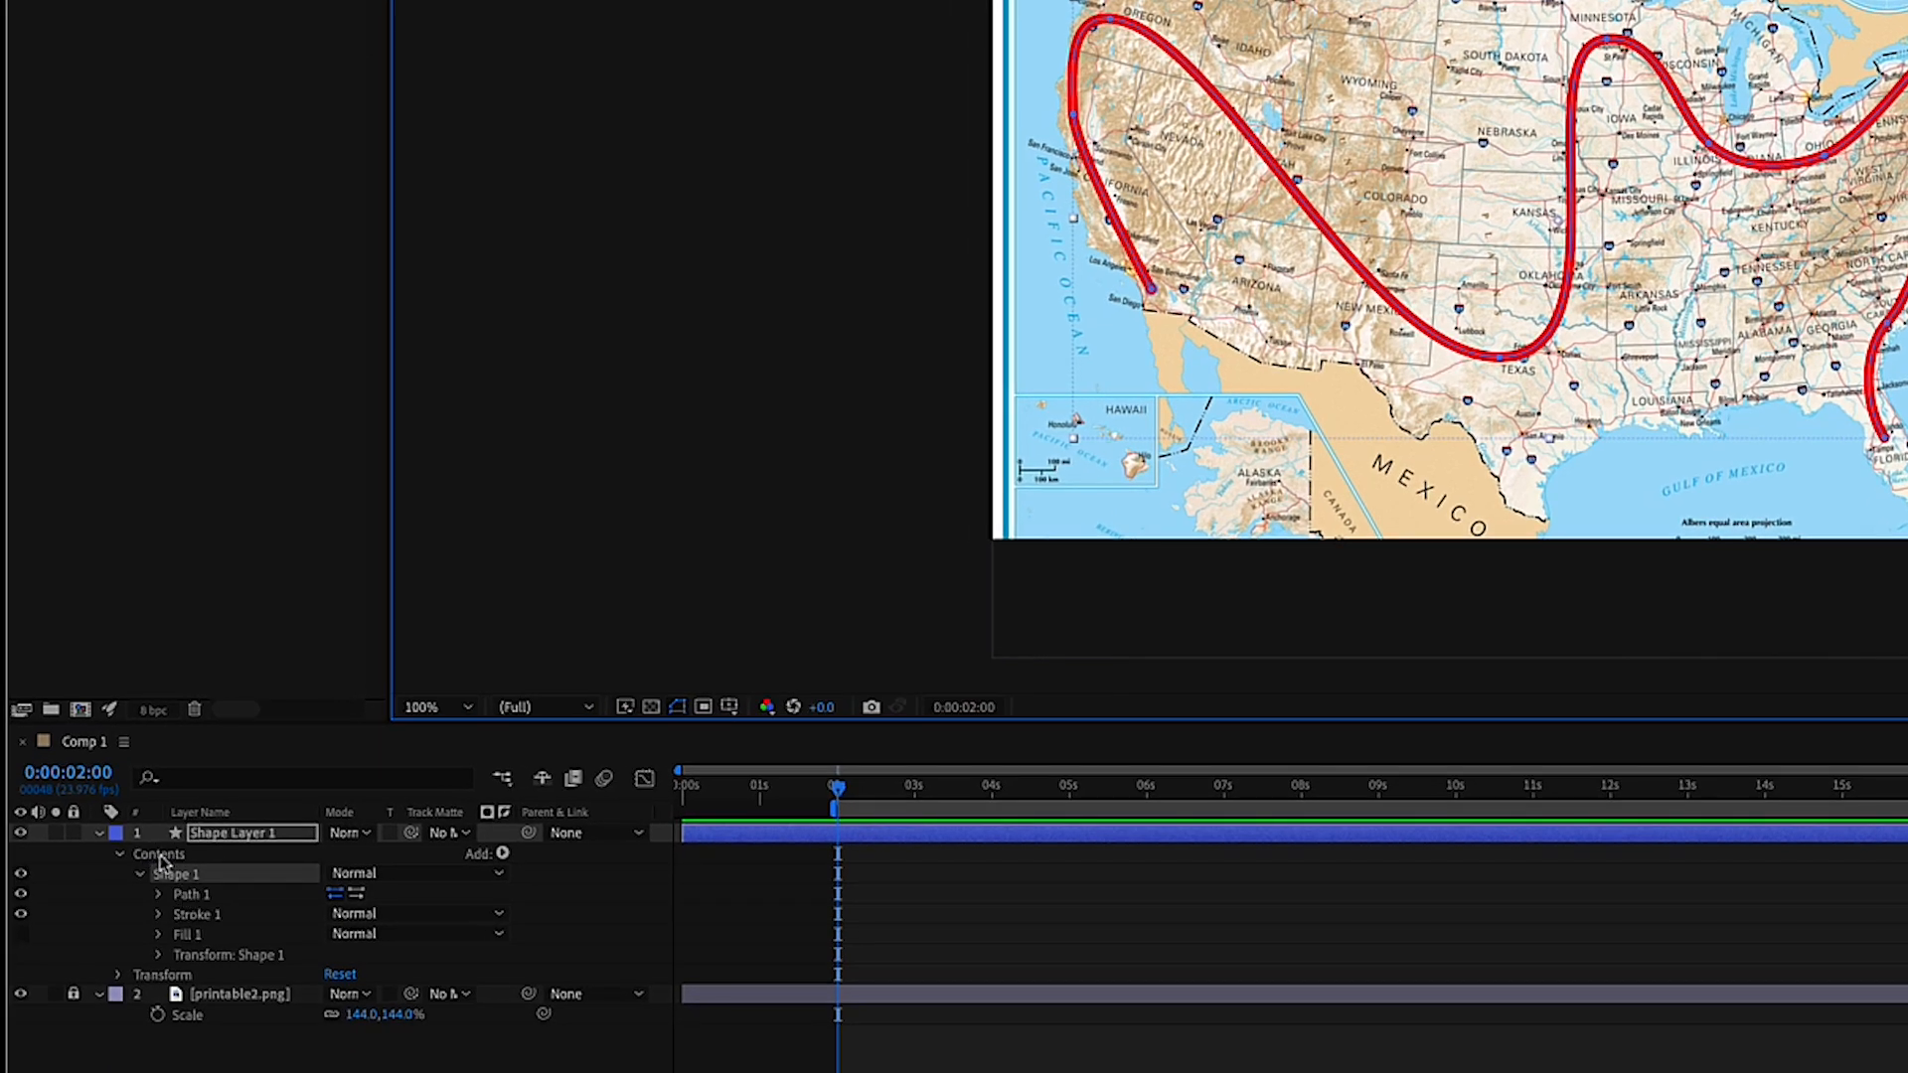
click(266, 838)
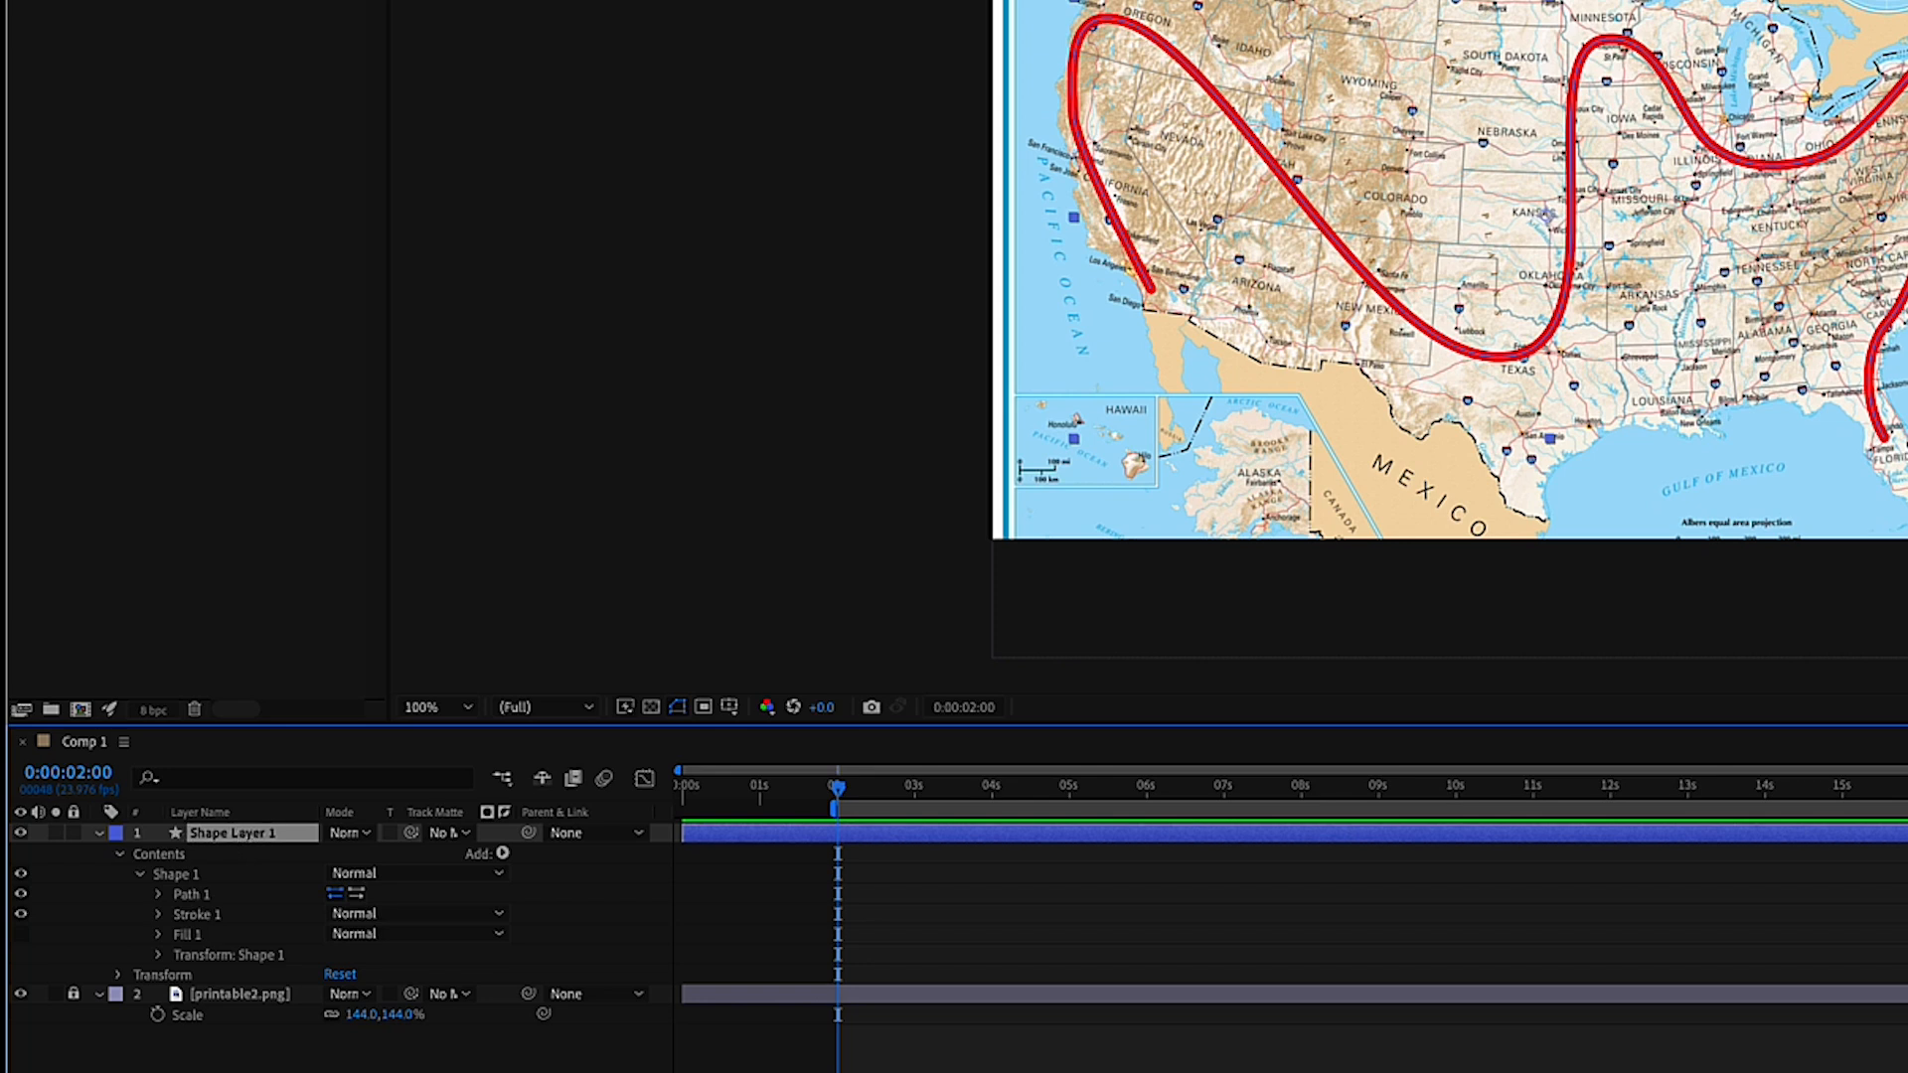
key(Return)
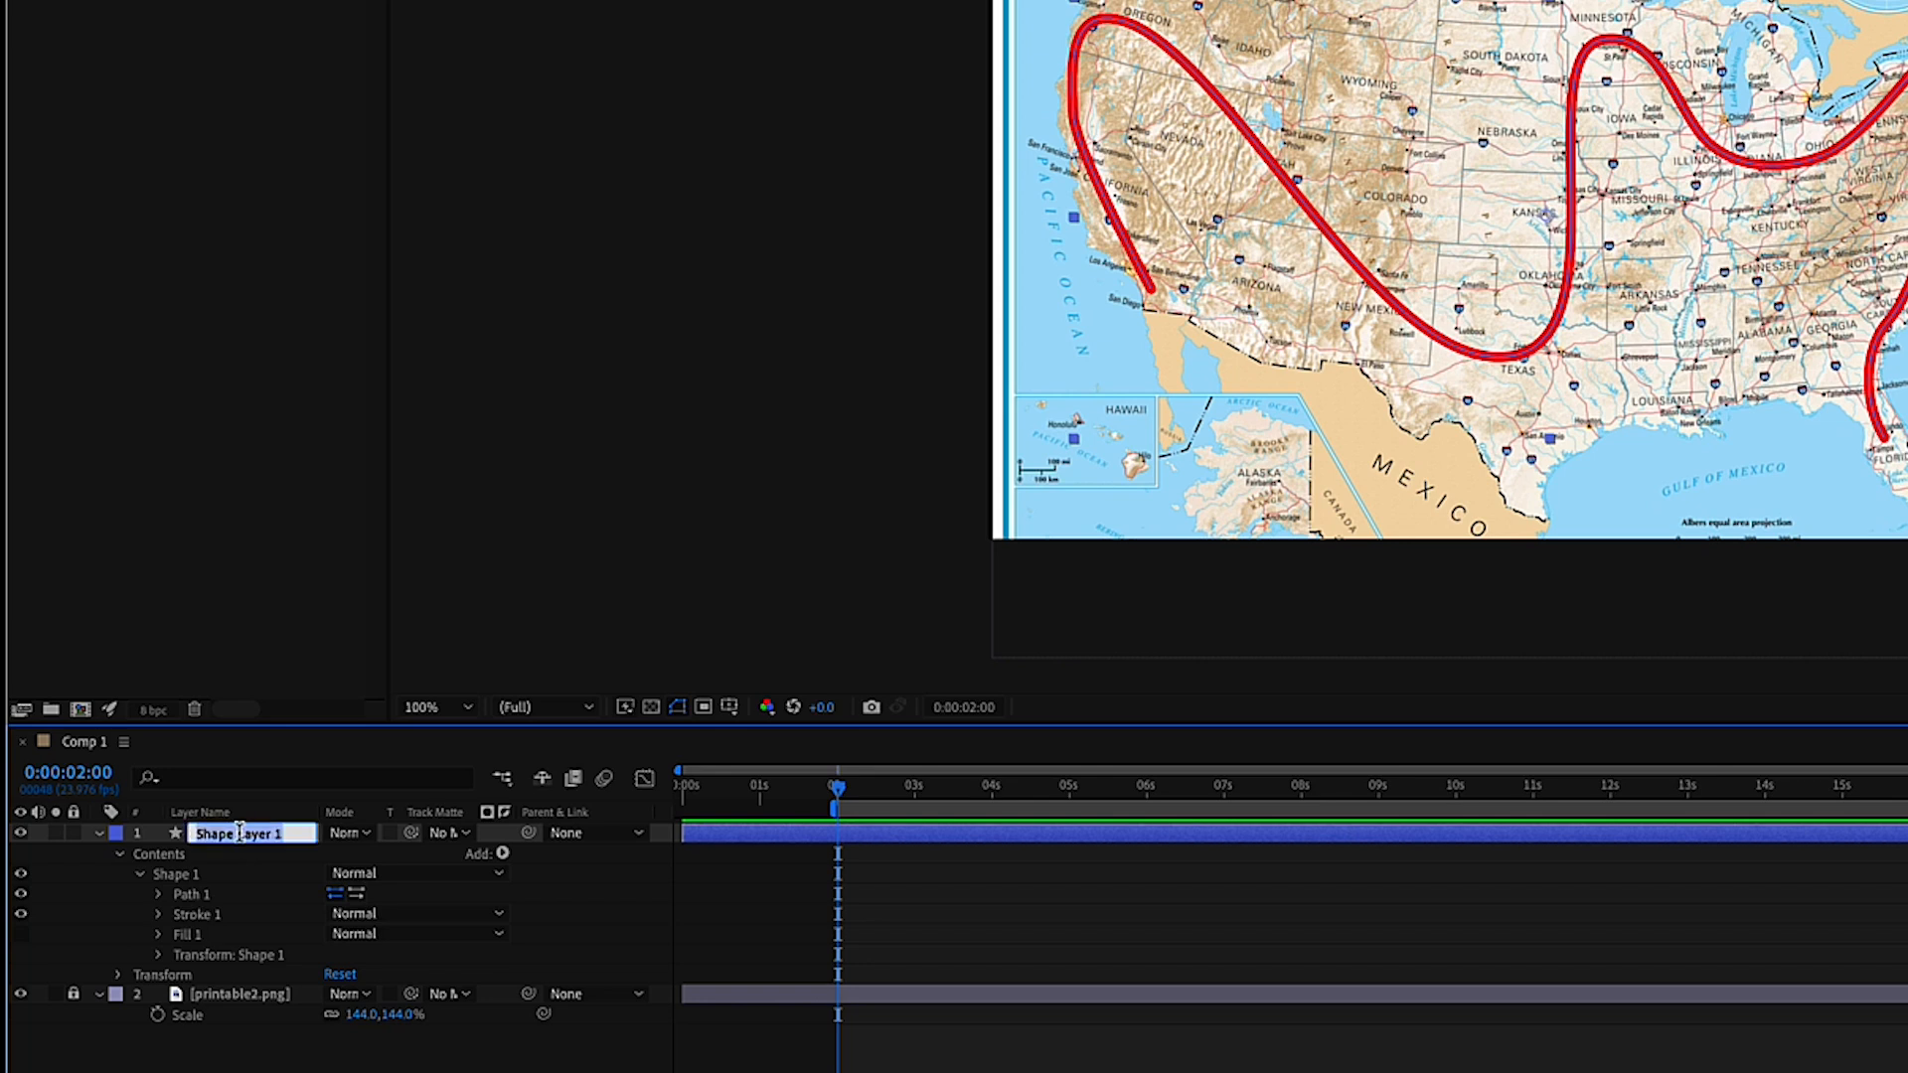
text(red line)
Add Trim Paths to the red line layer's shape and expand its settings.
click(158, 894)
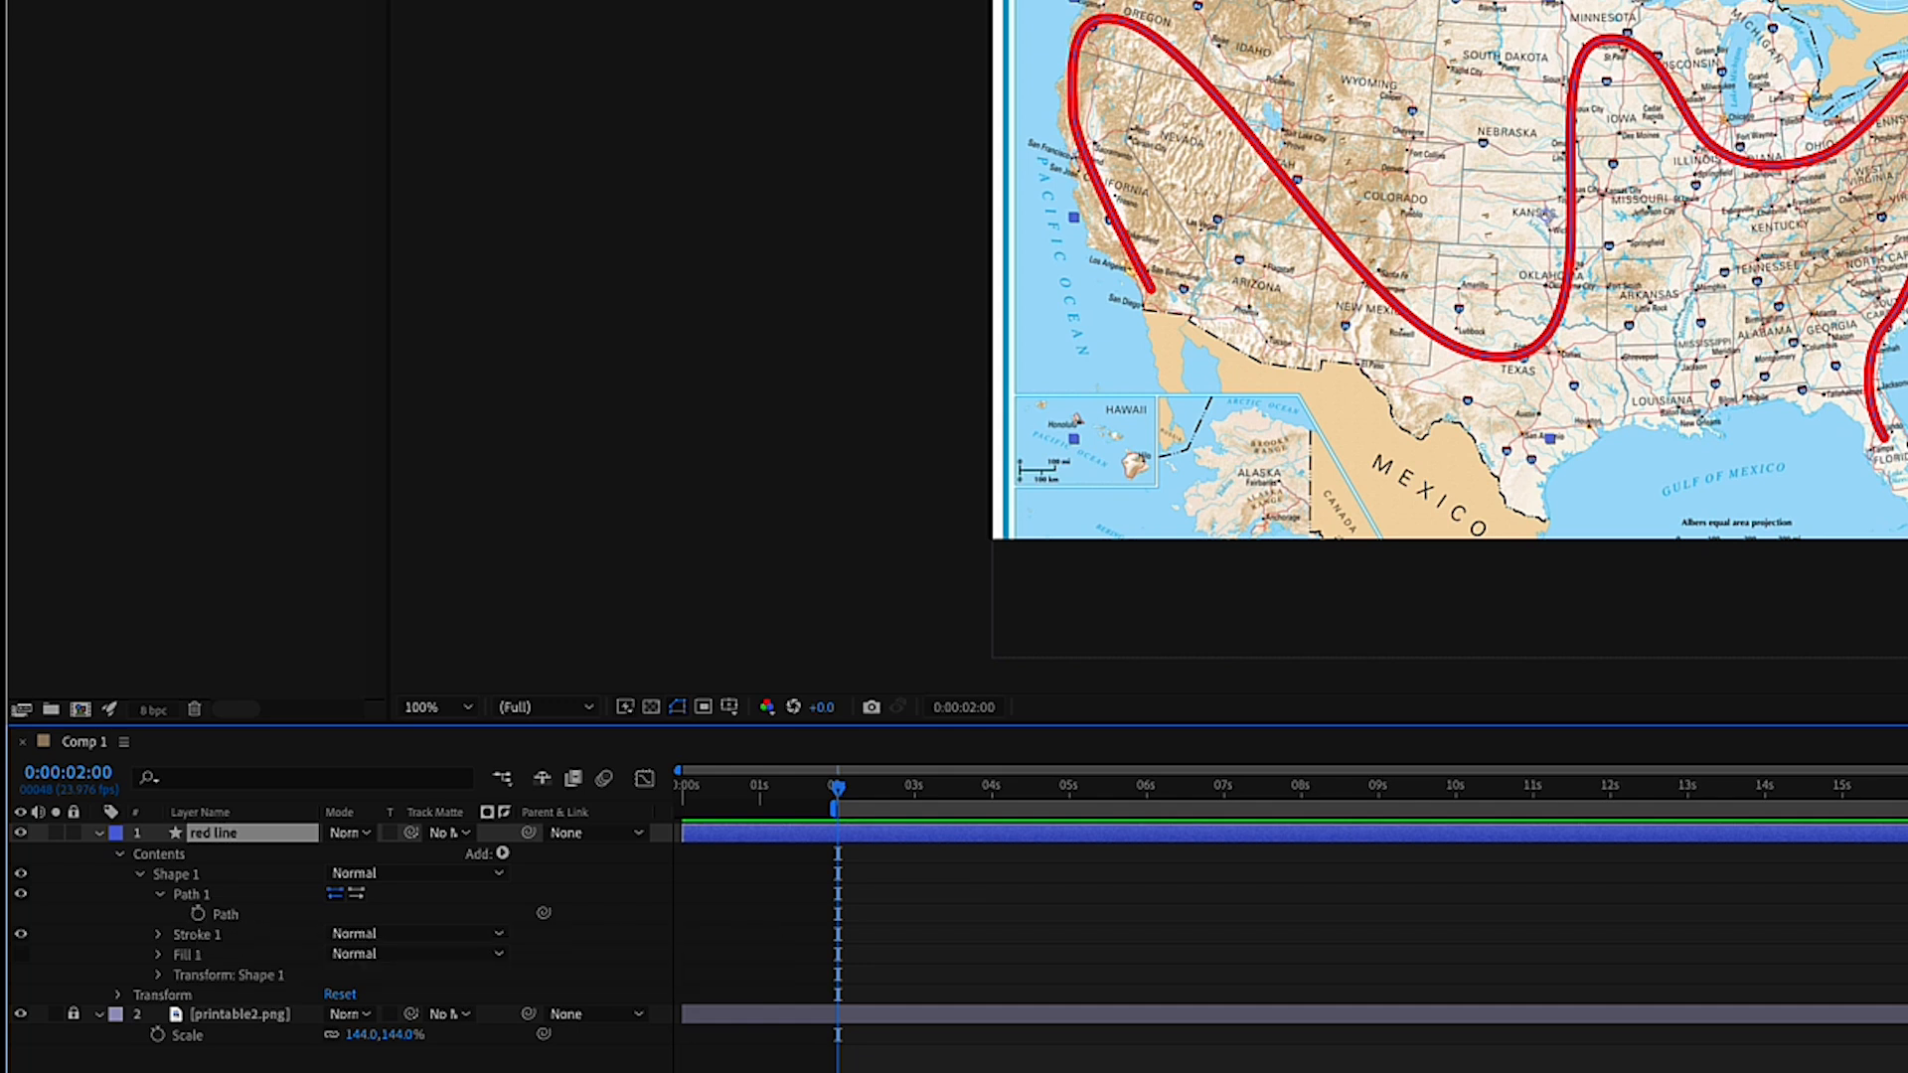
click(224, 915)
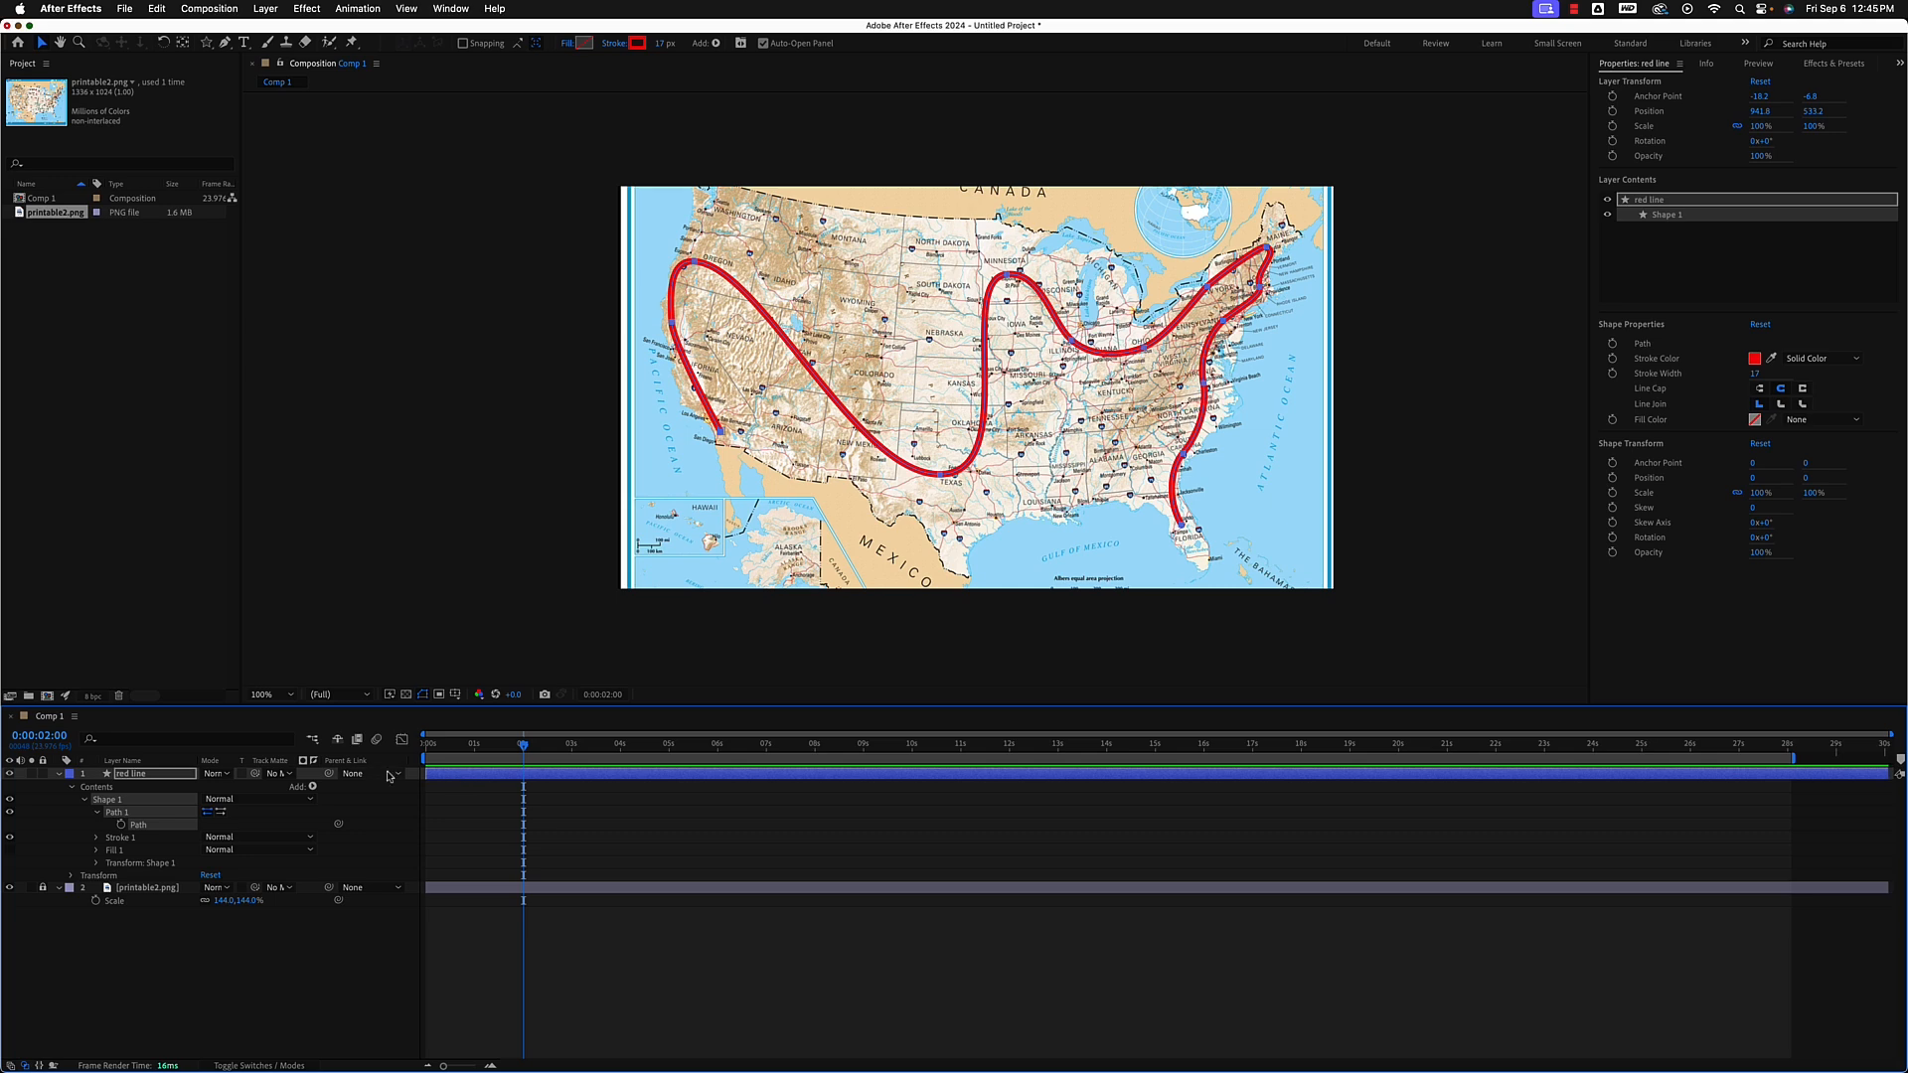
click(71, 787)
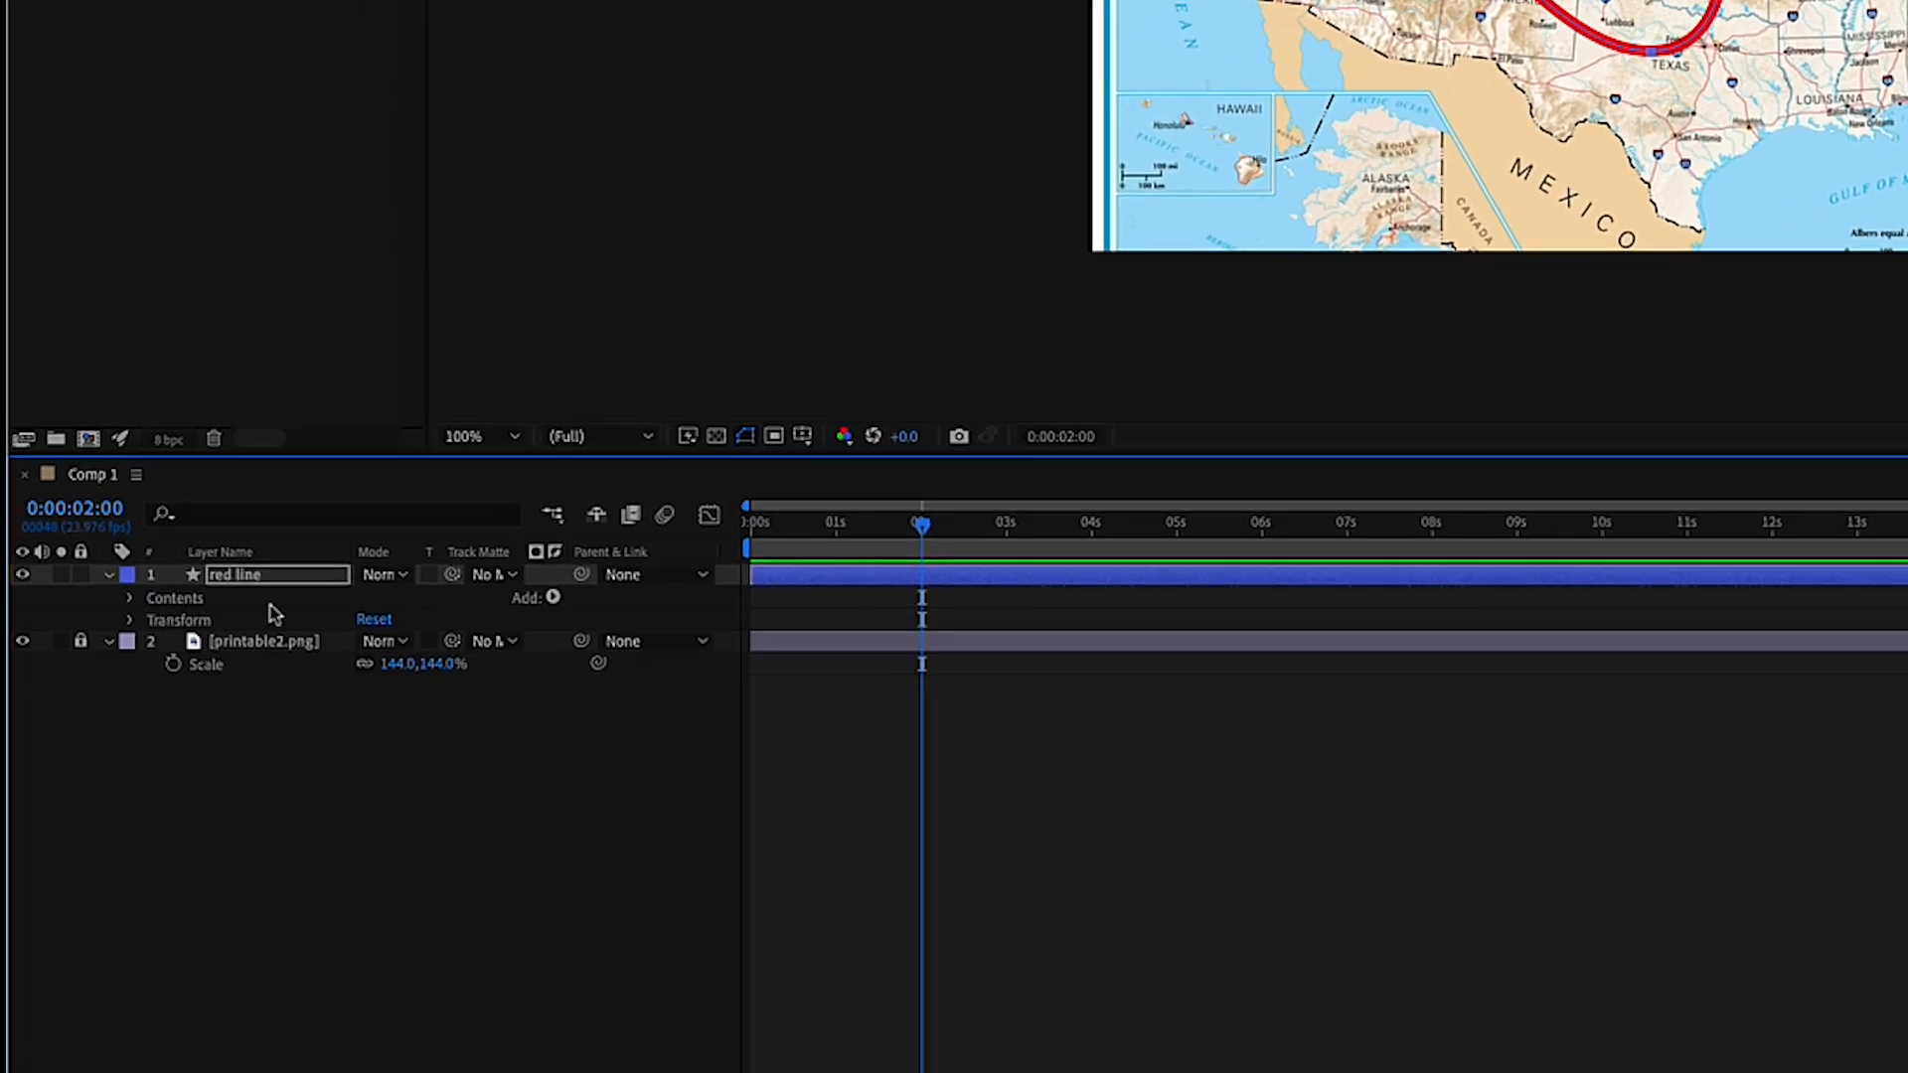
click(553, 599)
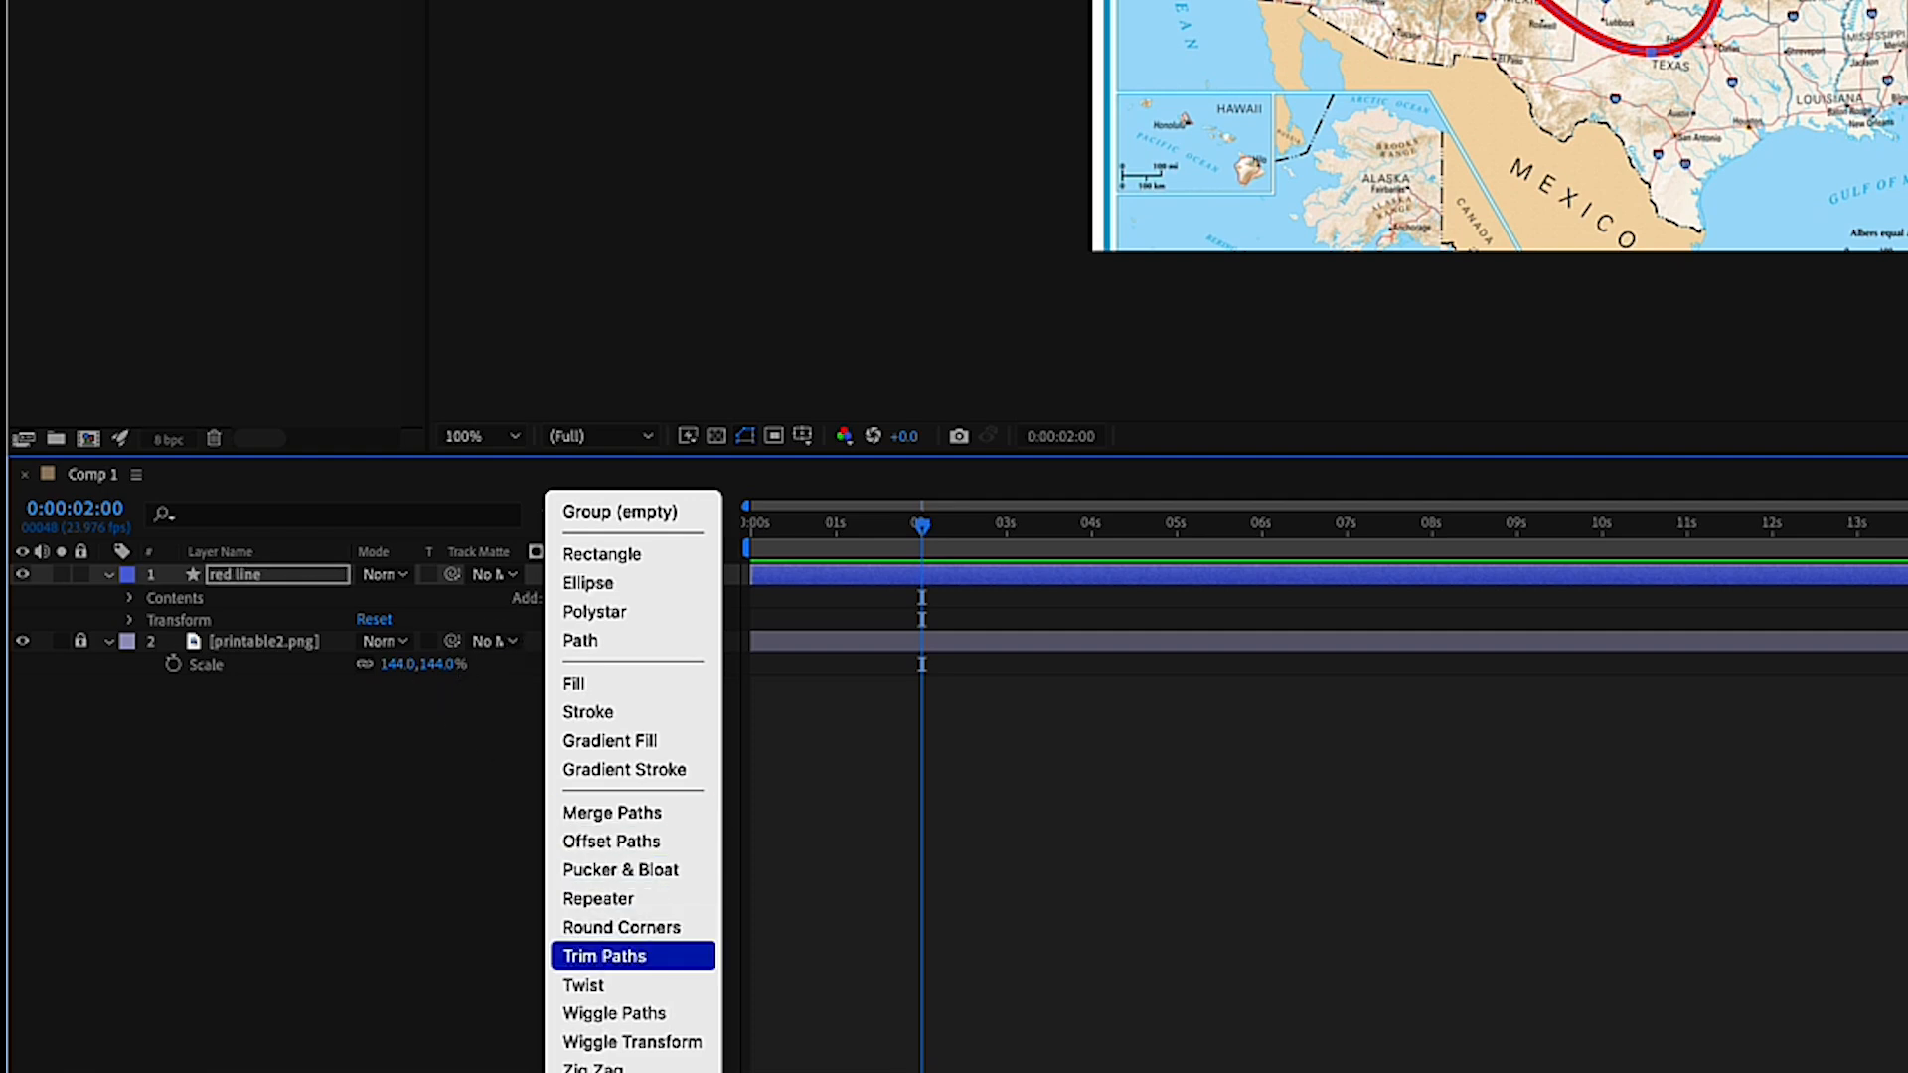
click(618, 965)
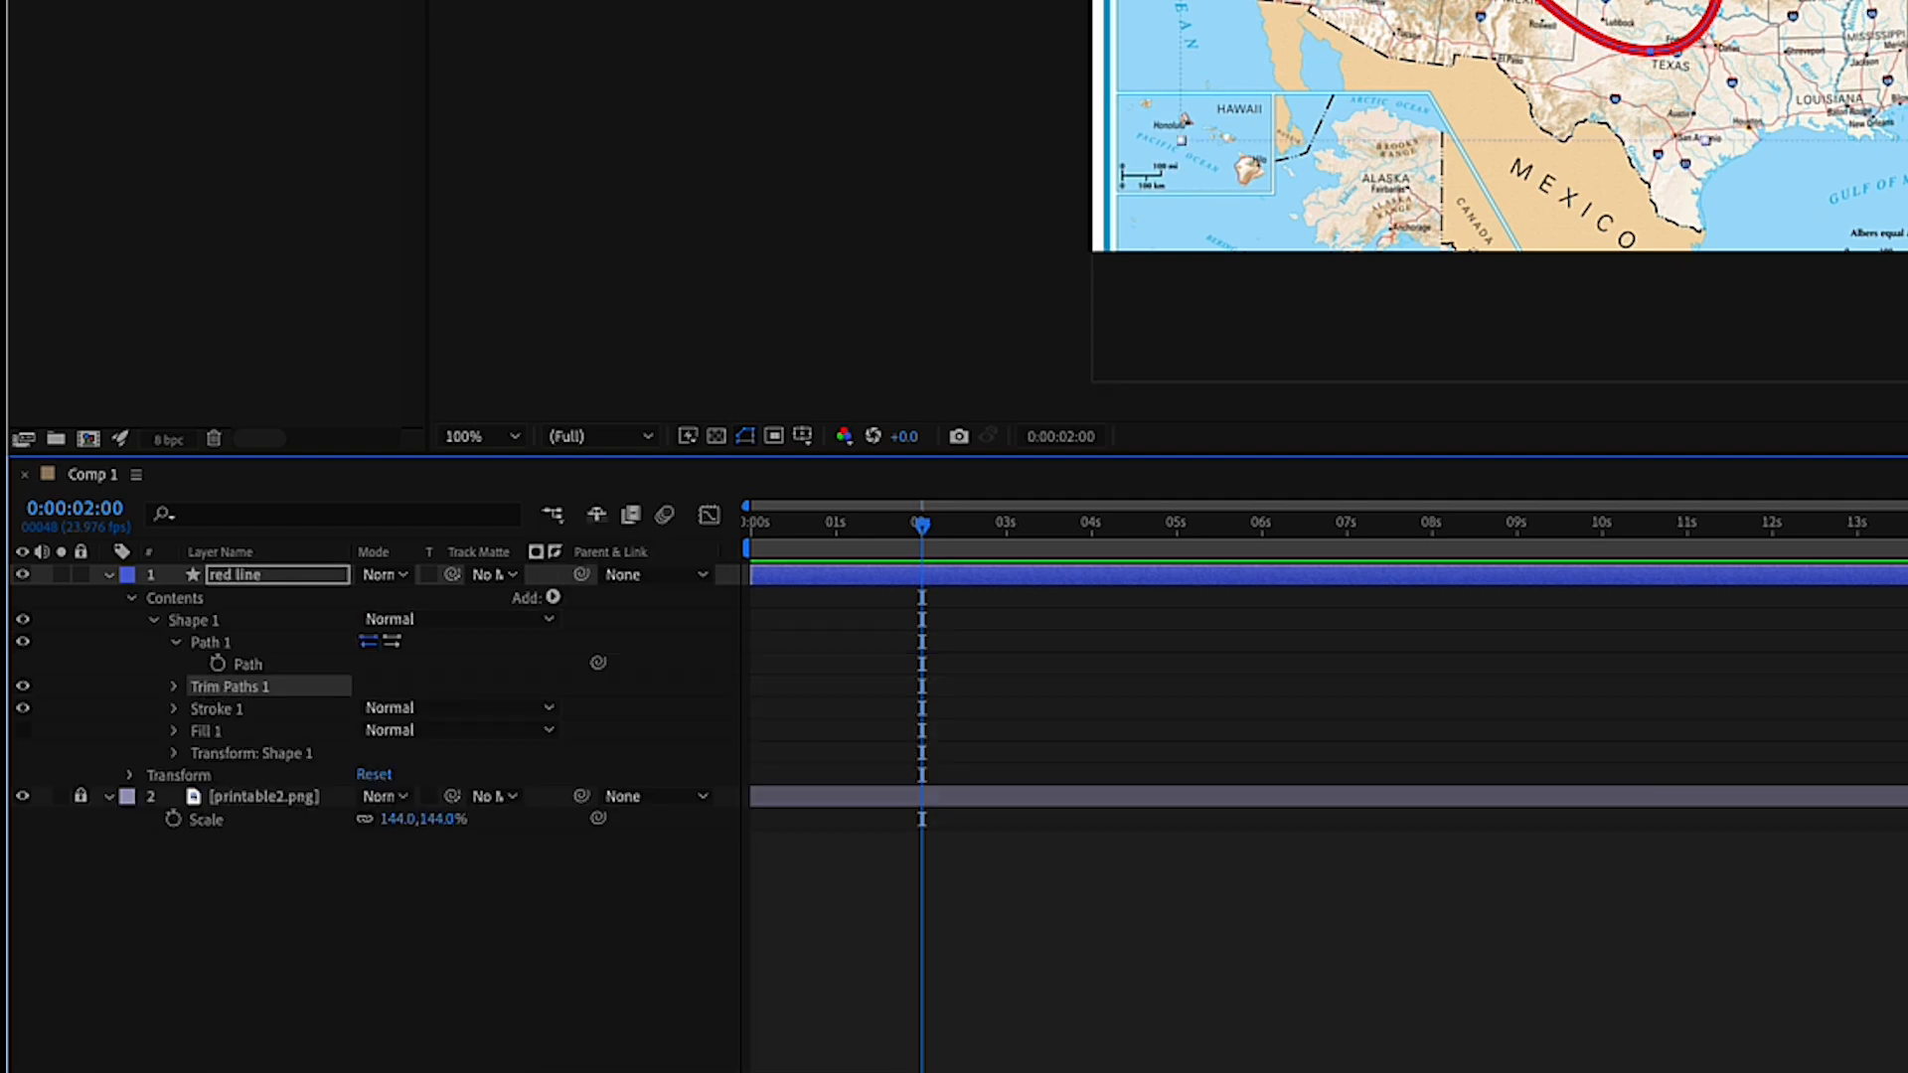
click(174, 688)
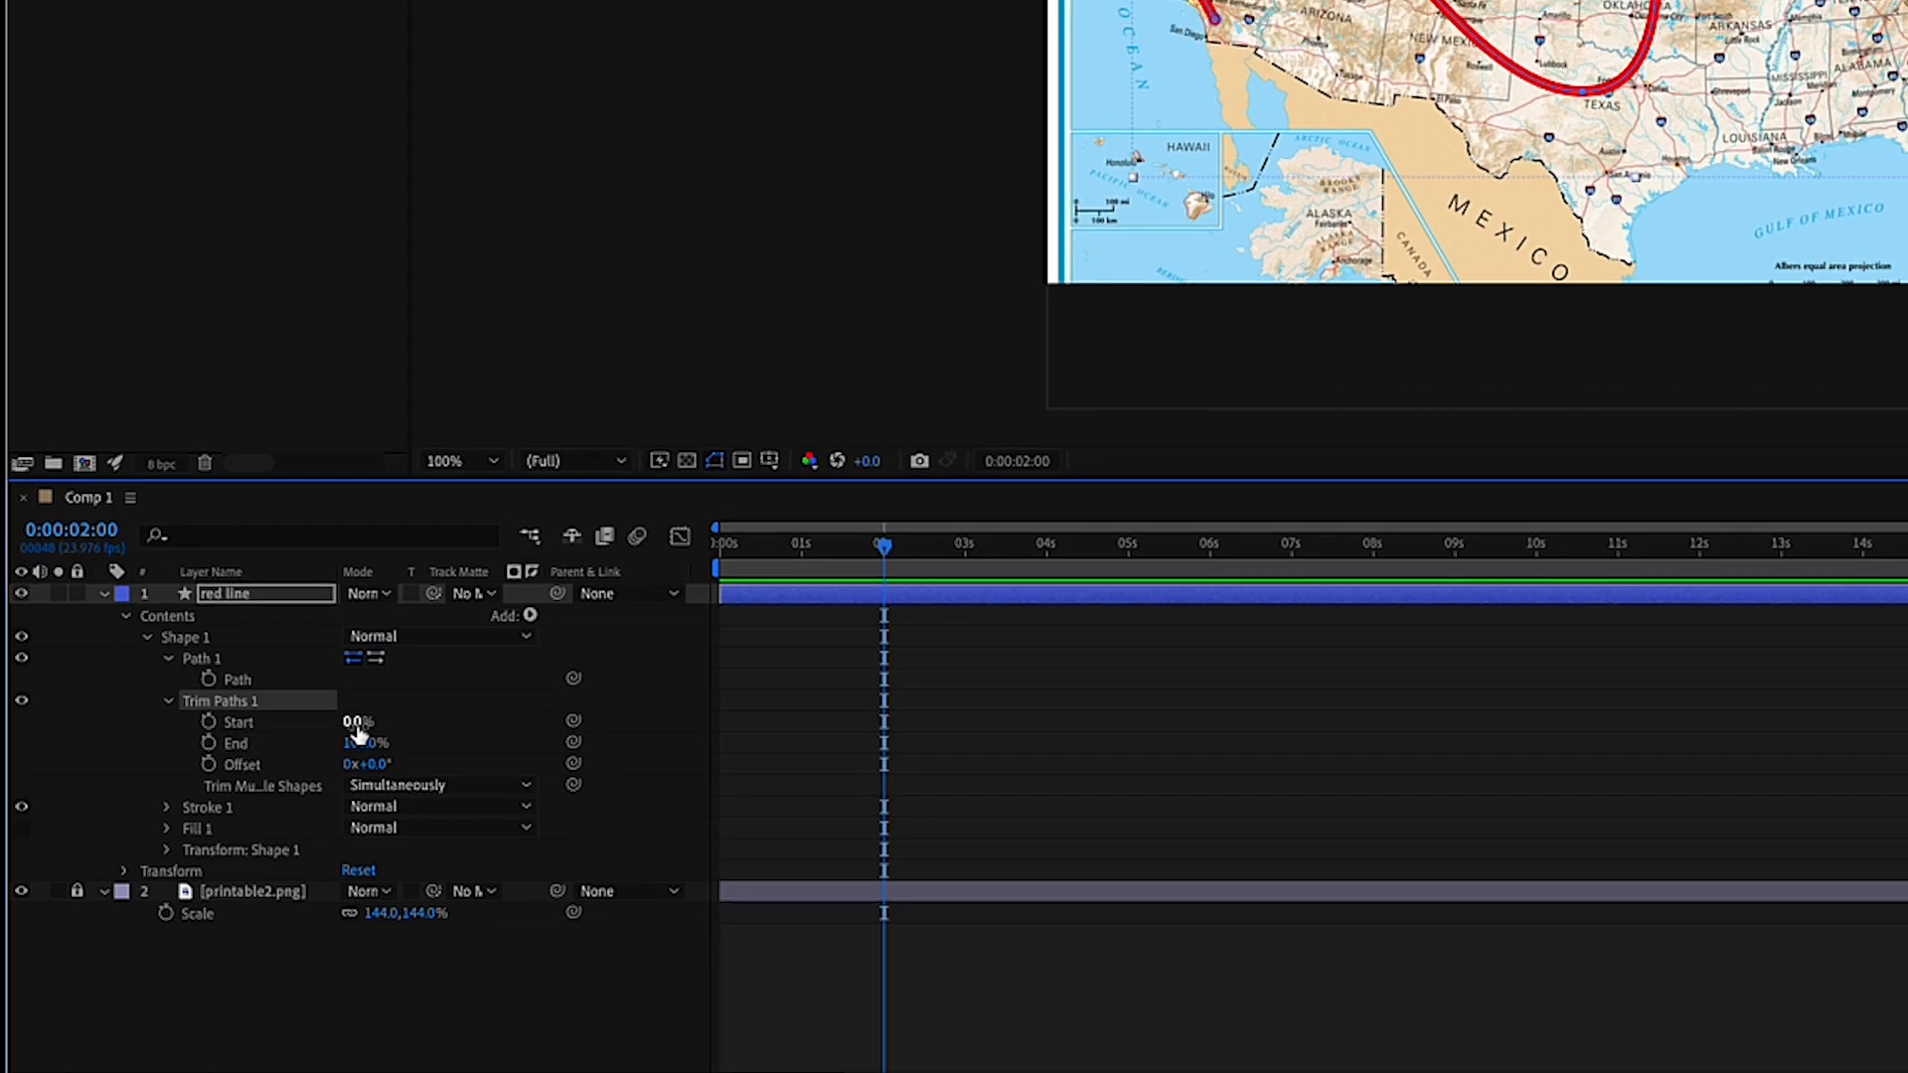
Test the Trim Paths Start, End and Offset values on the route, leaving Start at 0%, End at 100% and Offset at 0°.
drag(370, 709, 332, 709)
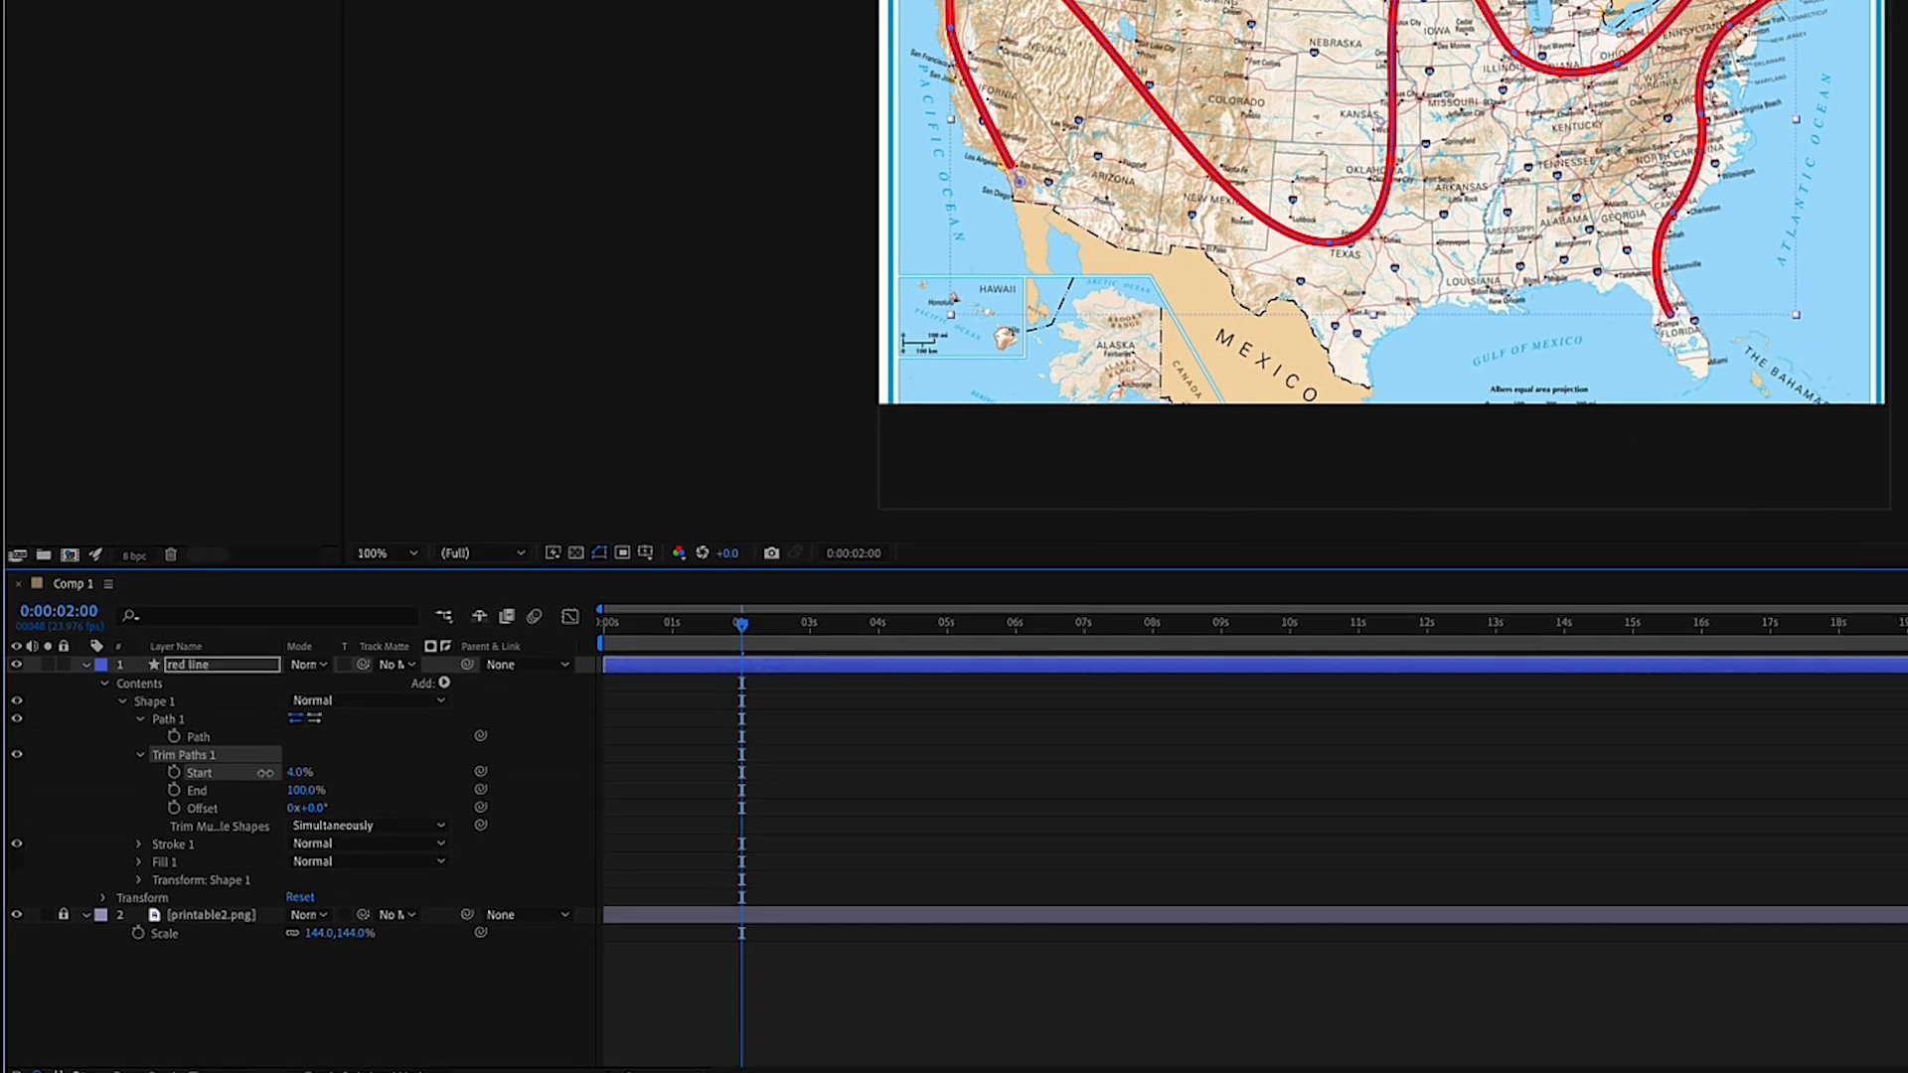
drag(265, 772, 322, 790)
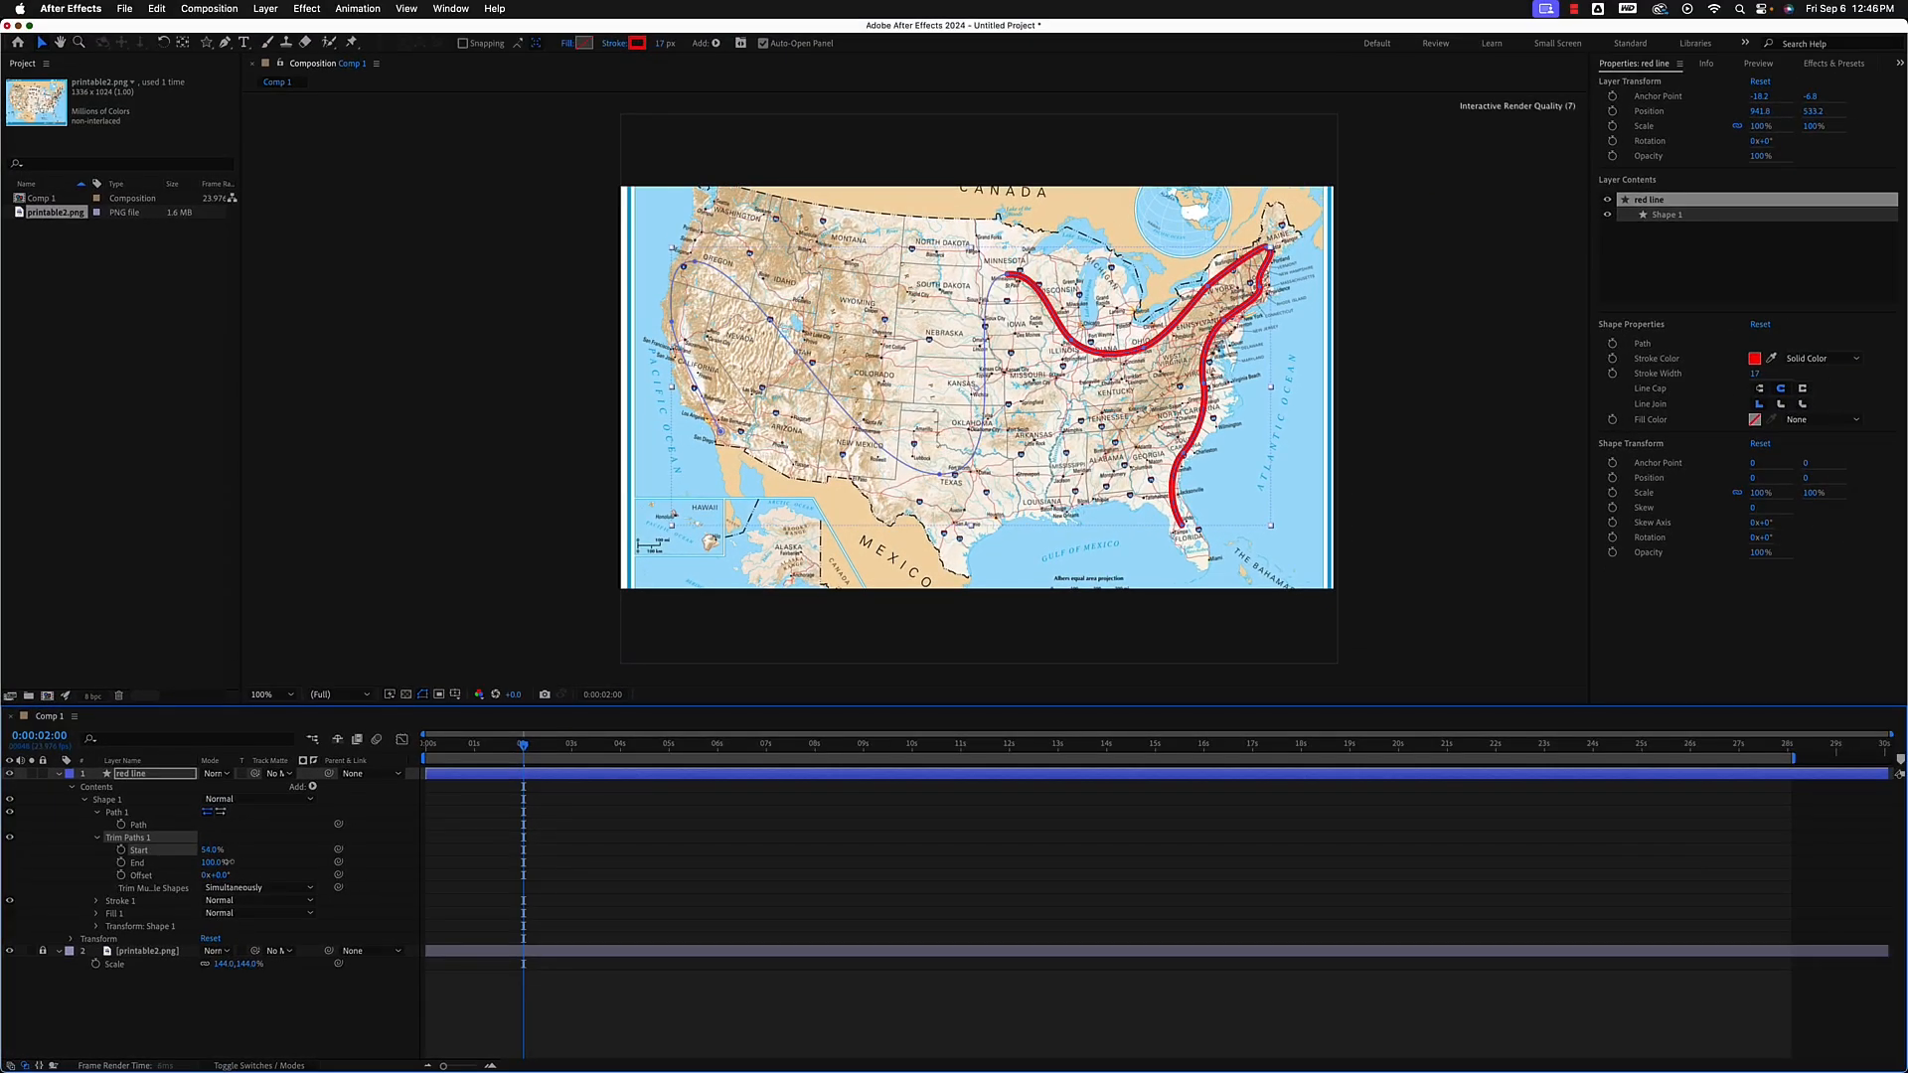
mouse_move(227, 862)
mouse_down()
mouse_move(154, 868)
mouse_move(343, 898)
mouse_move(243, 891)
mouse_up()
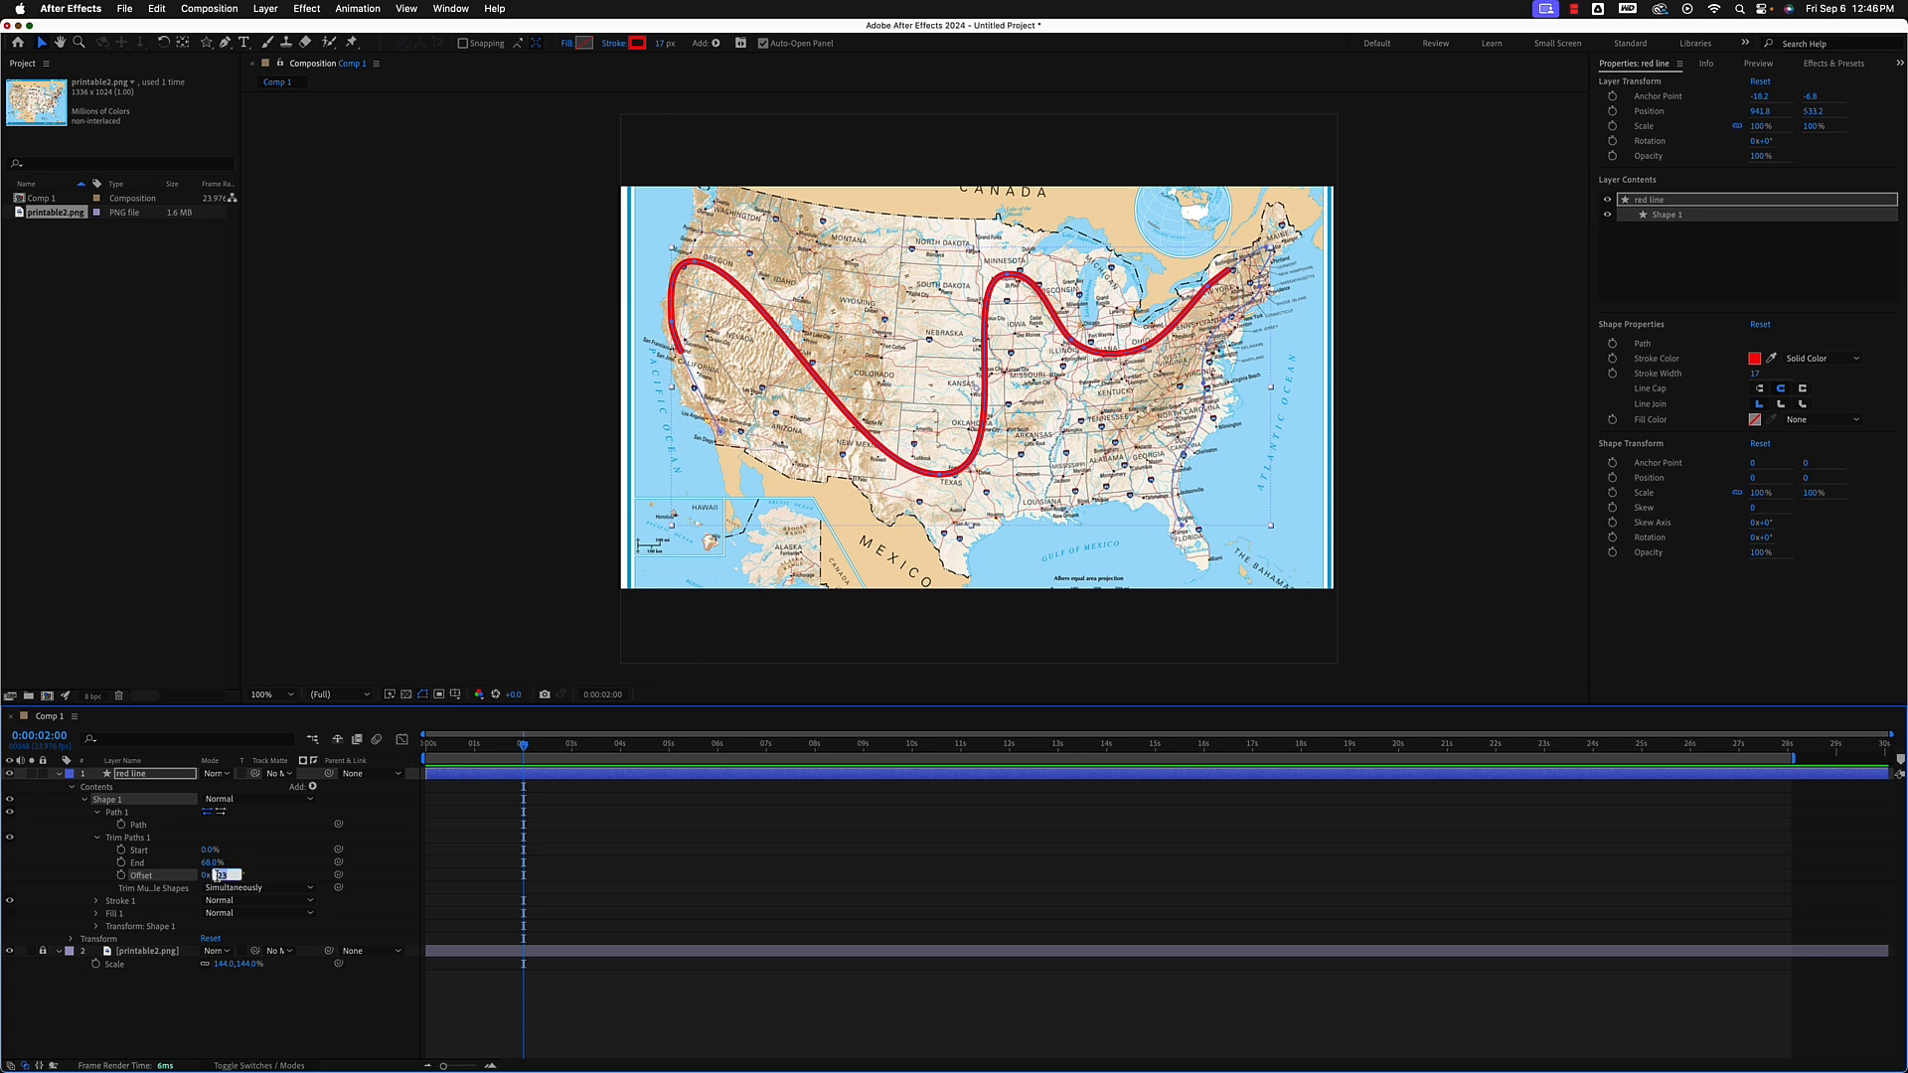
key(Return)
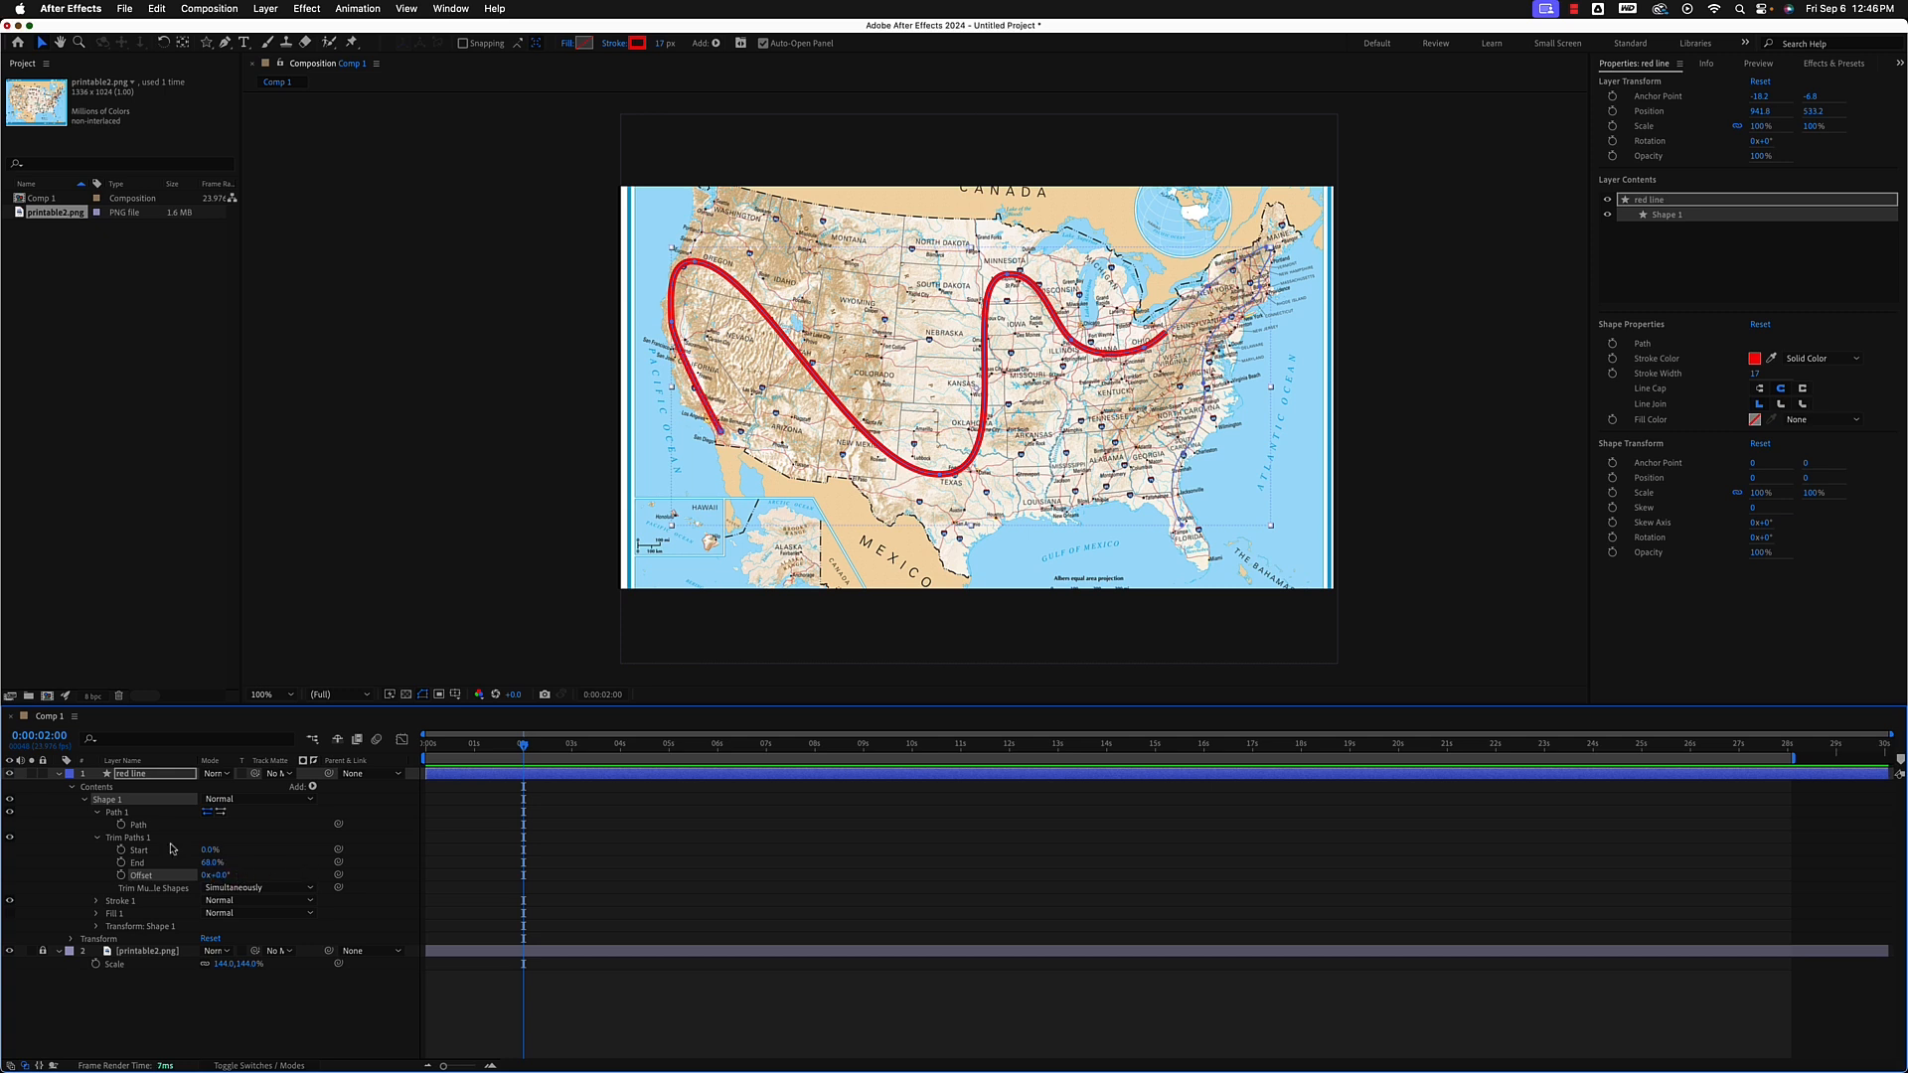
drag(206, 862, 249, 872)
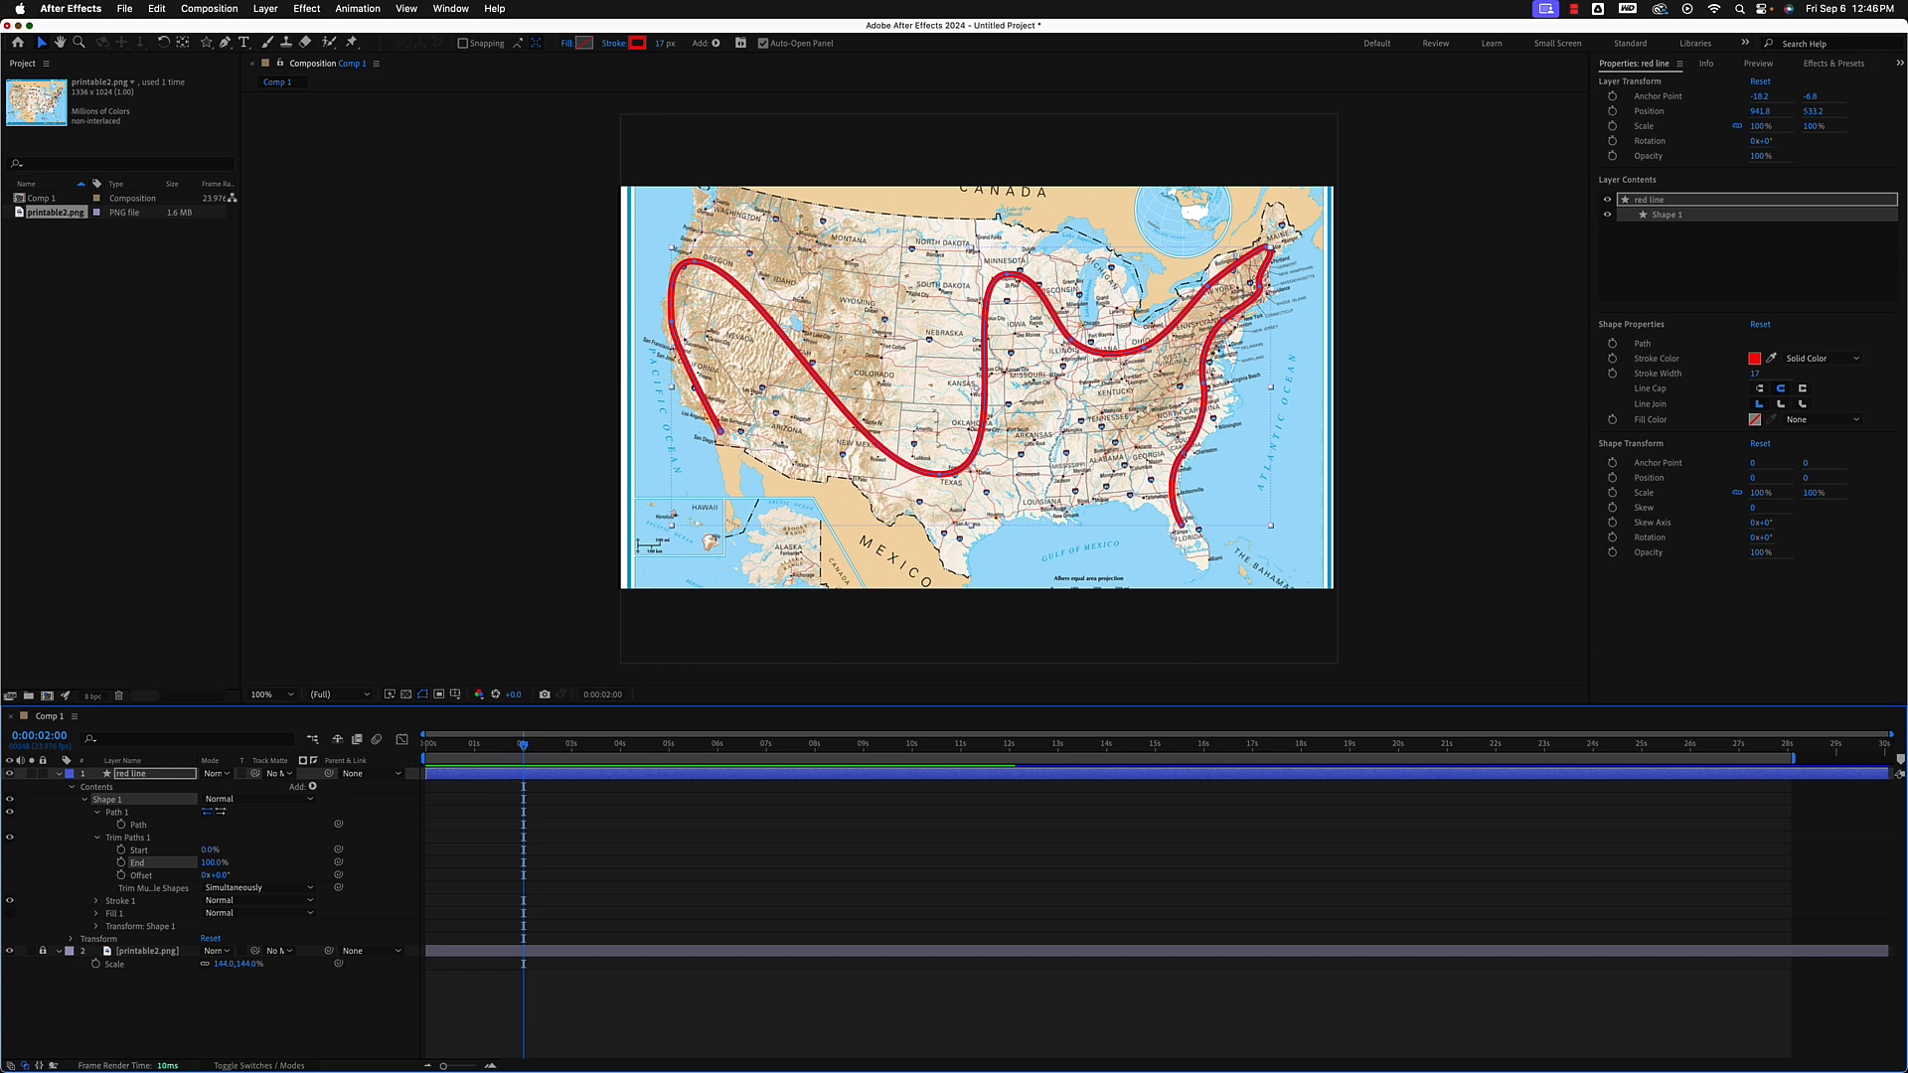
Keyframe the Trim Paths End value at 100% at 6 seconds and 0% at 3 seconds so the route draws itself.
drag(524, 747, 717, 753)
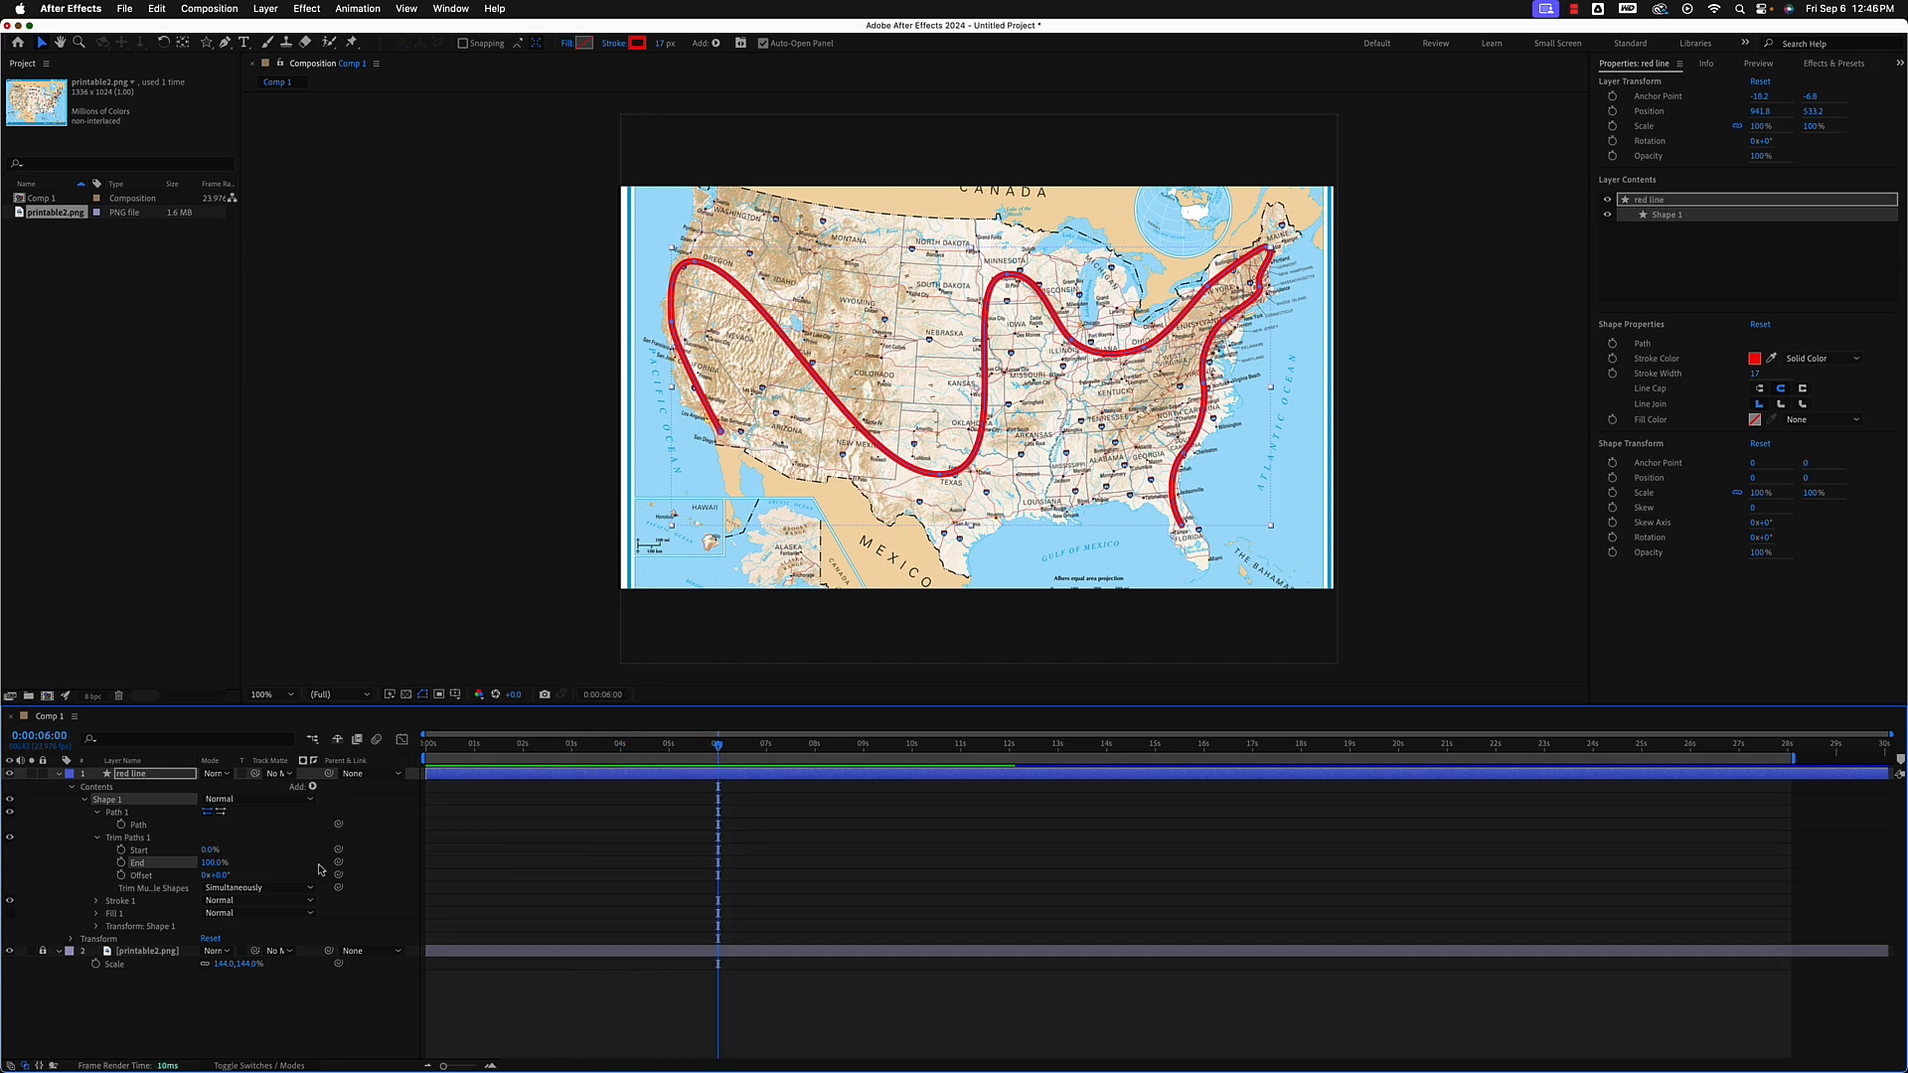
click(121, 863)
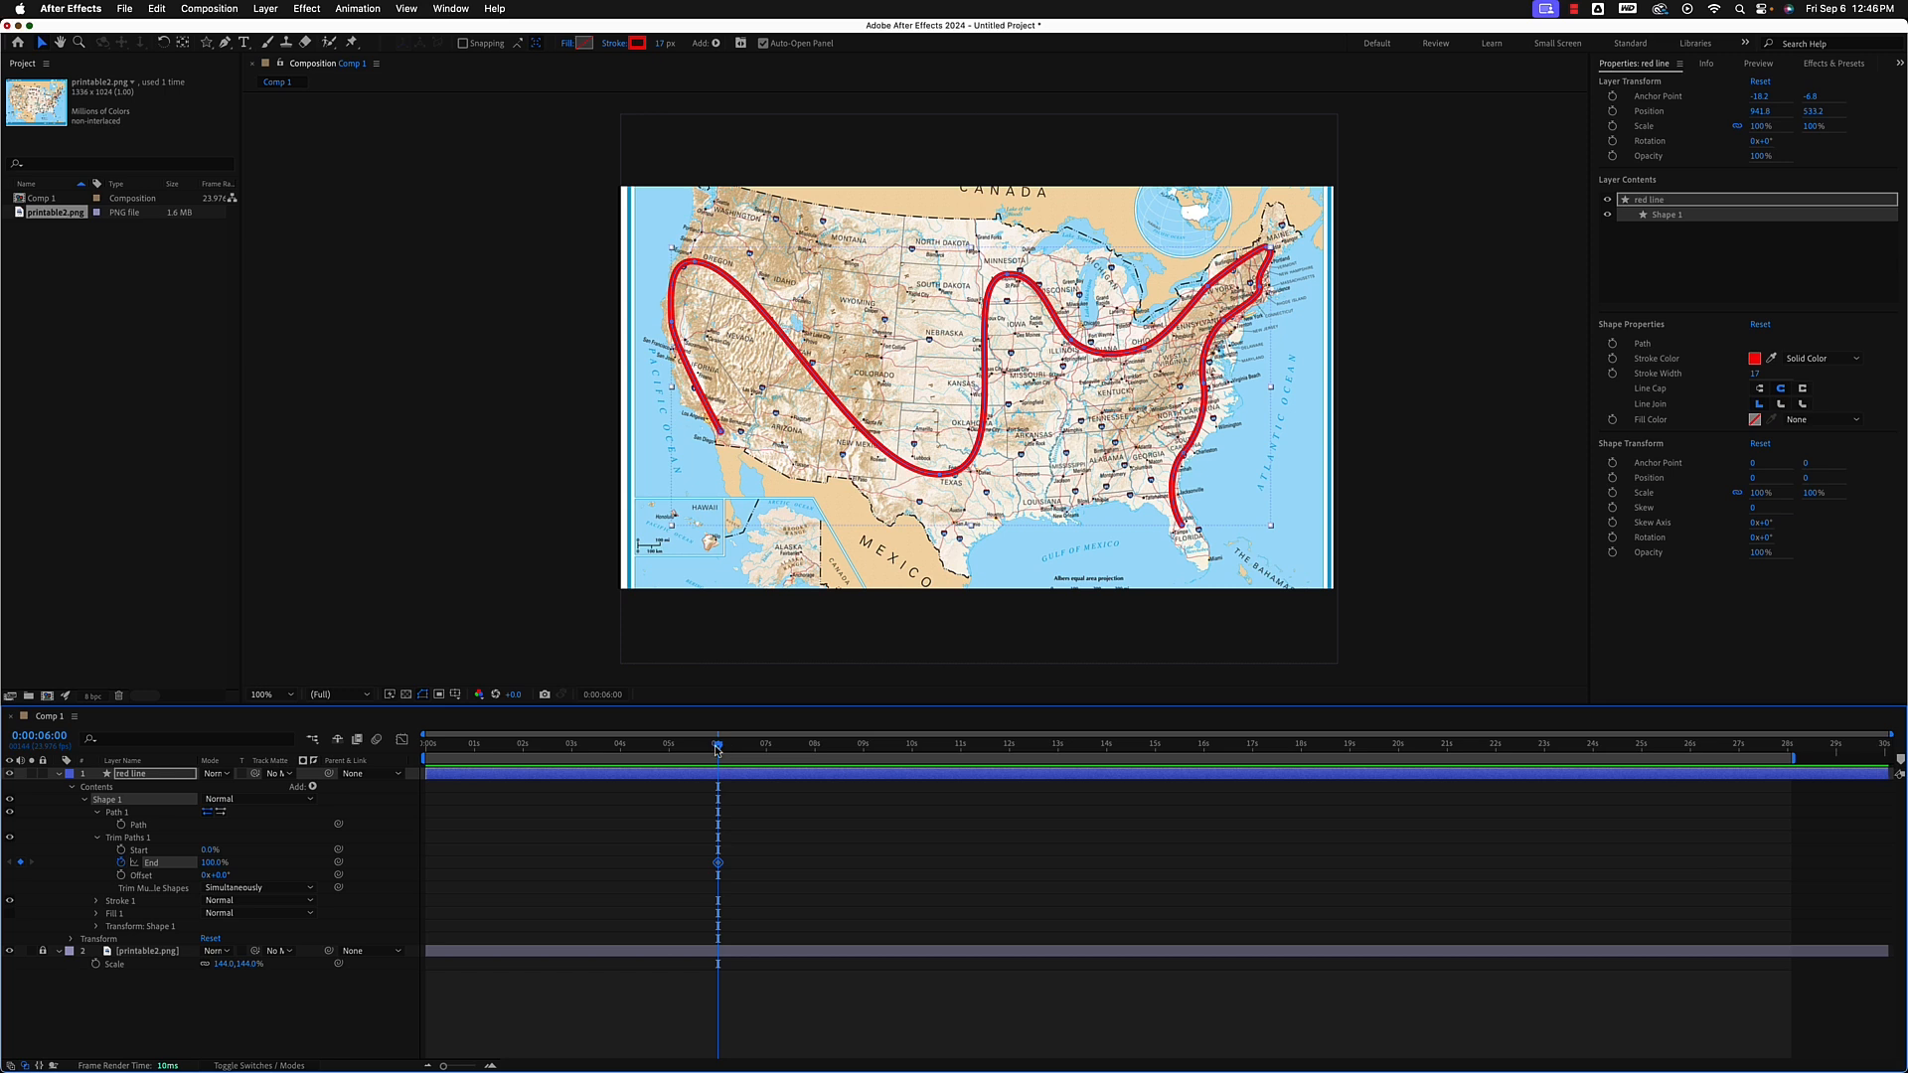
drag(718, 750, 572, 744)
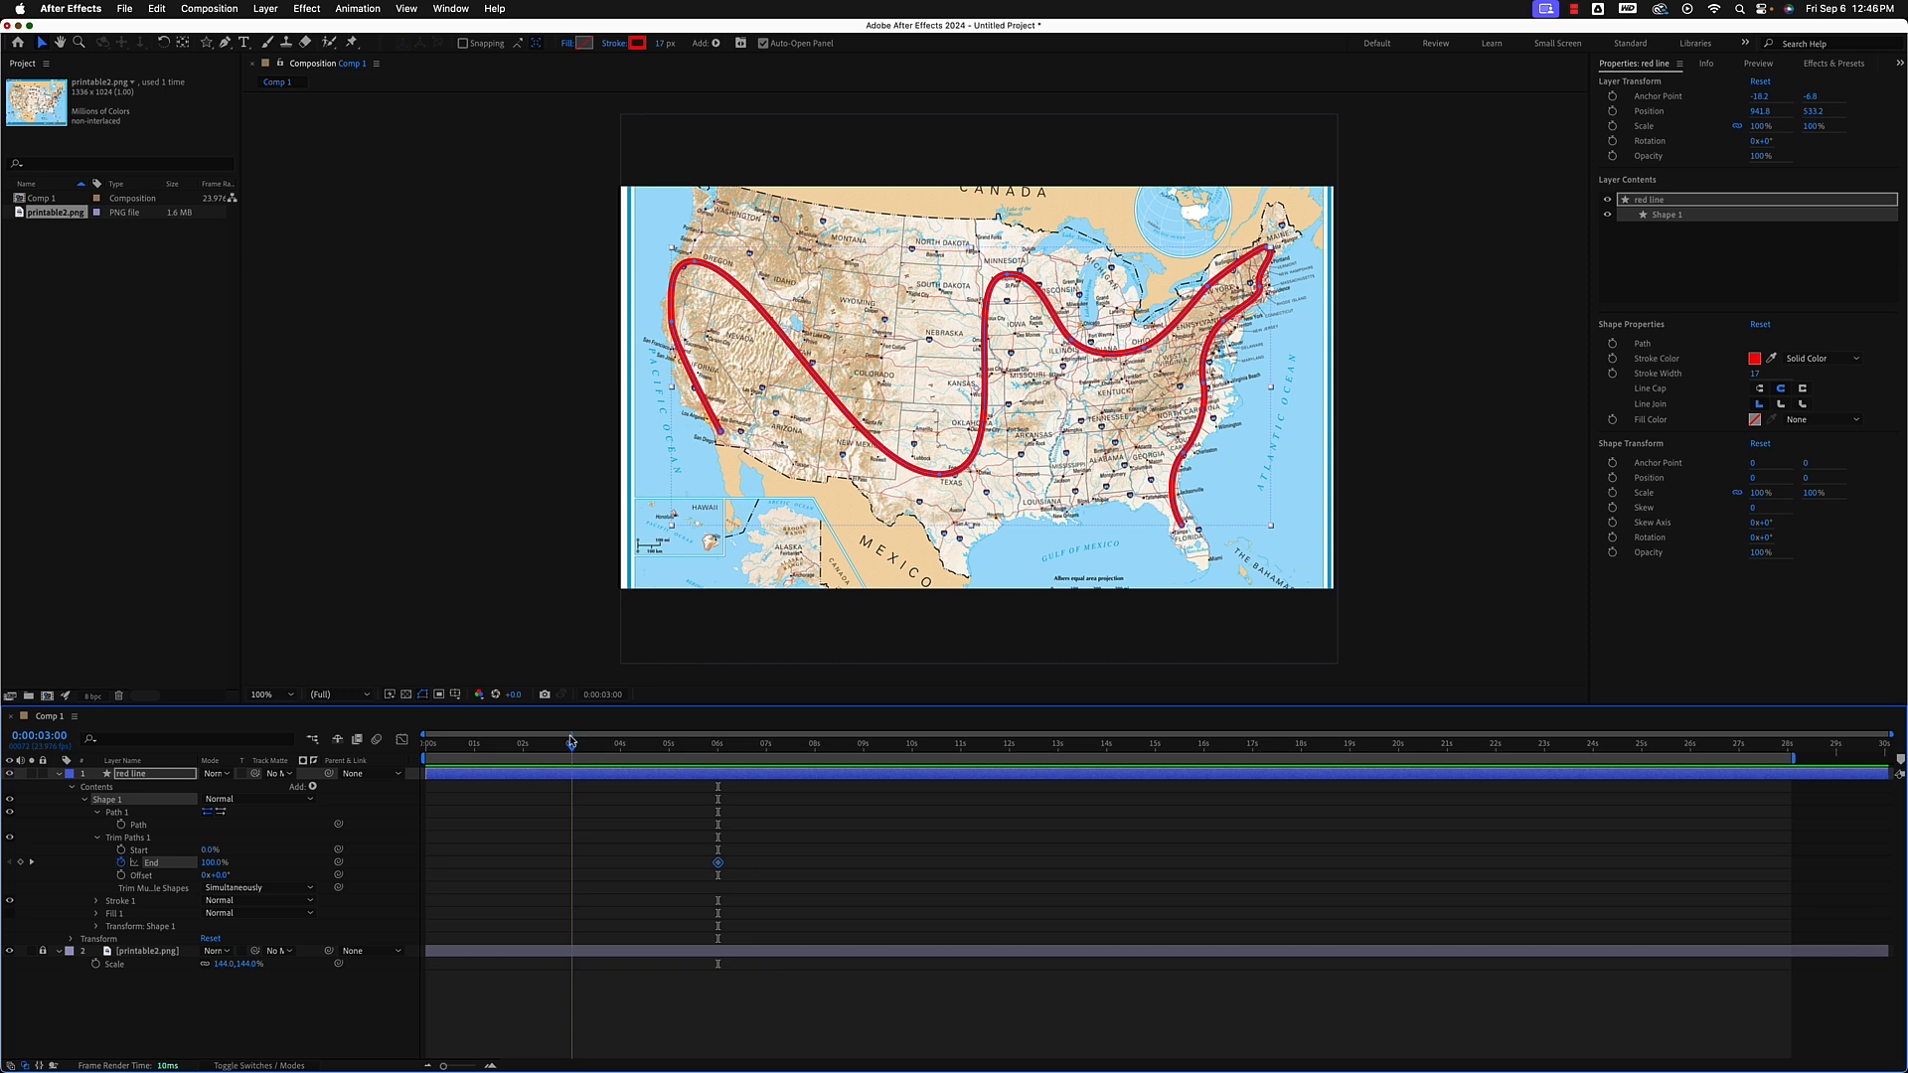
drag(572, 741, 571, 743)
drag(186, 862, 140, 861)
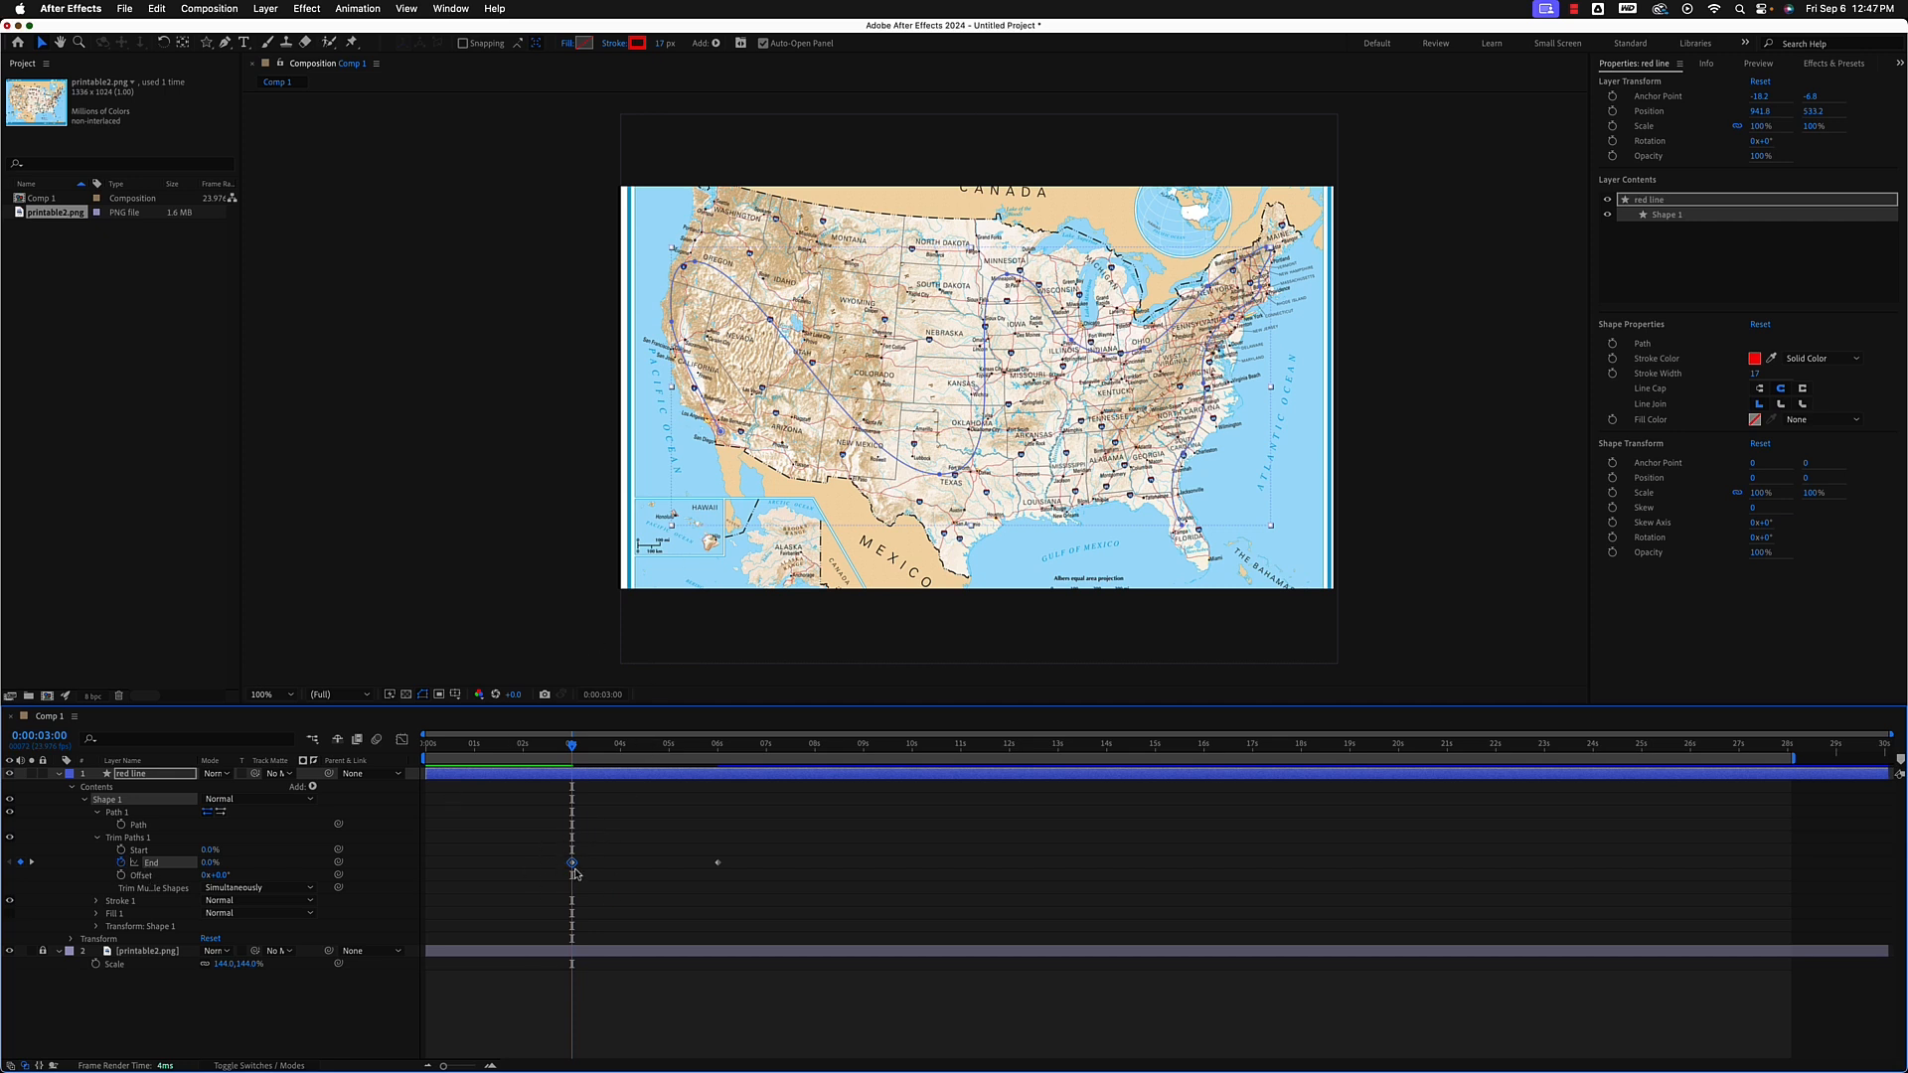
Preview the route-drawing animation from 3 seconds, and collapse and deselect the red line layer.
key(space)
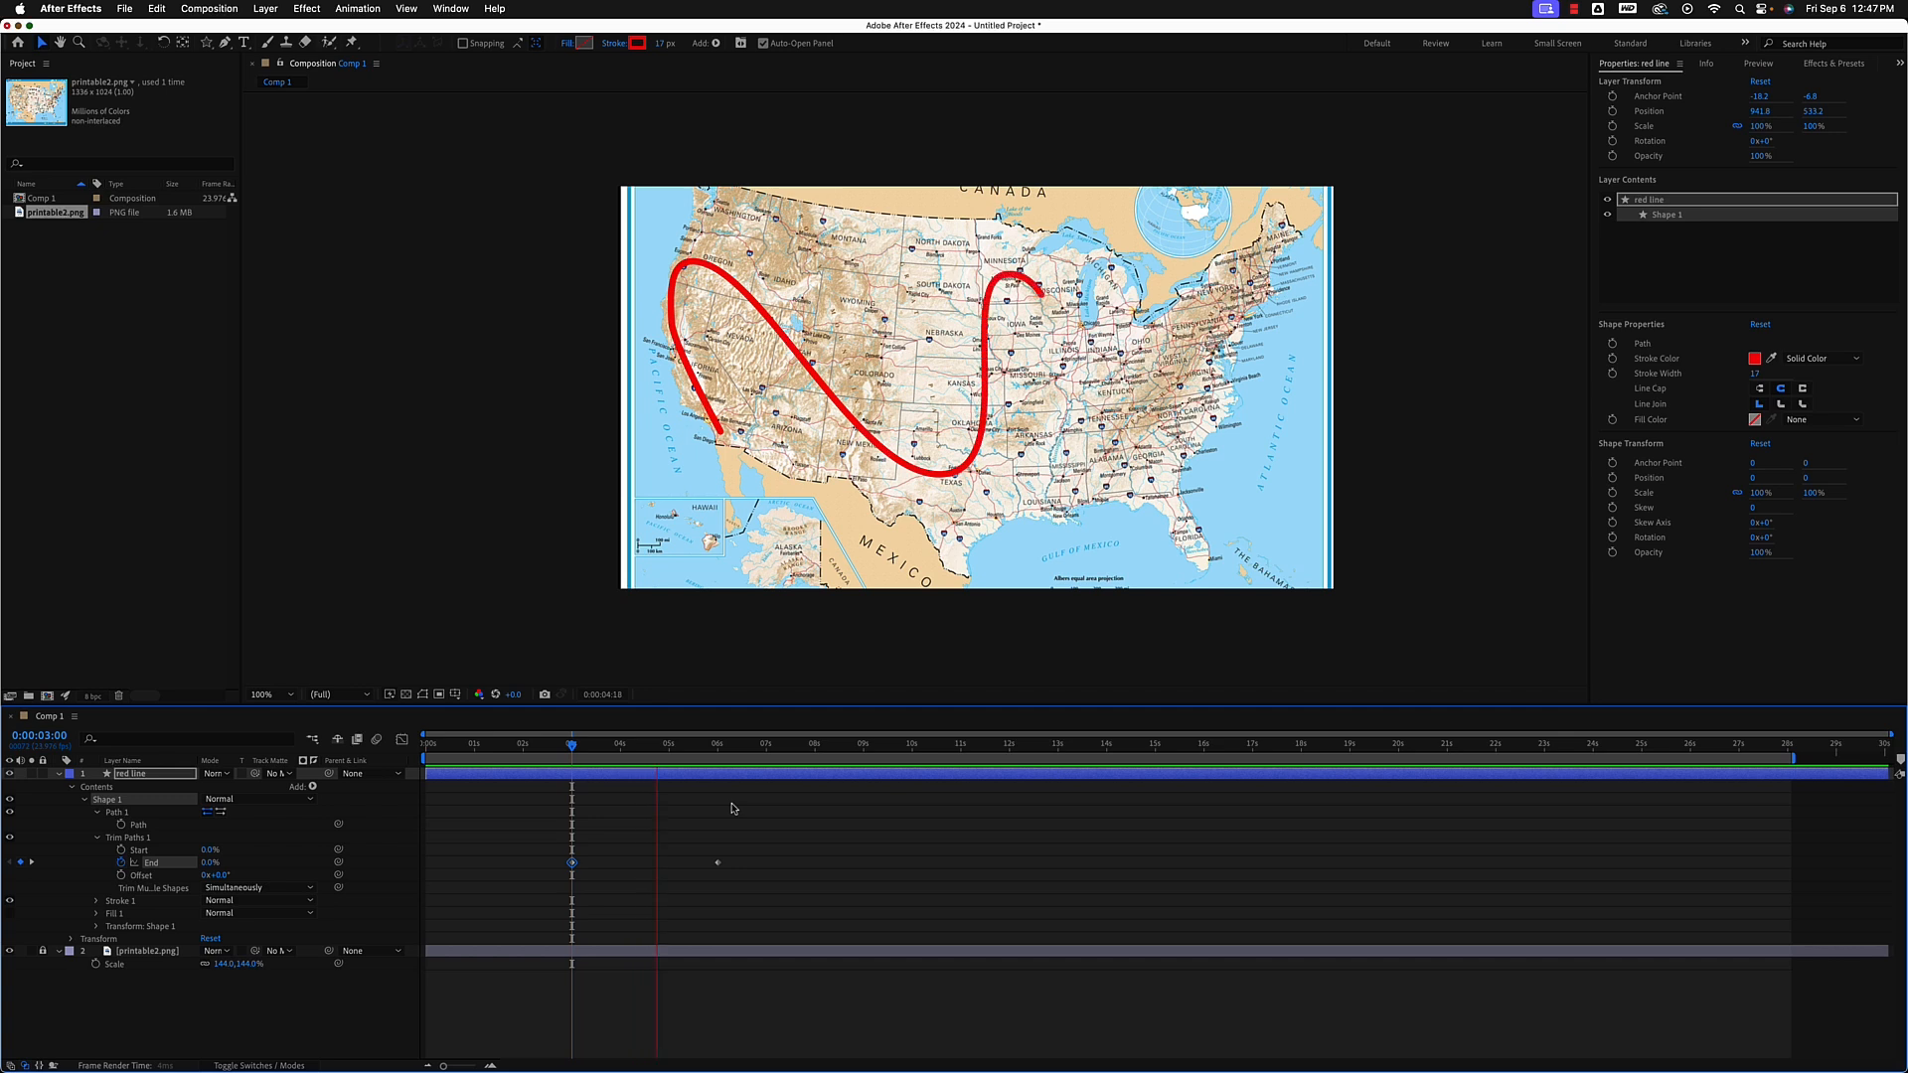
key(space)
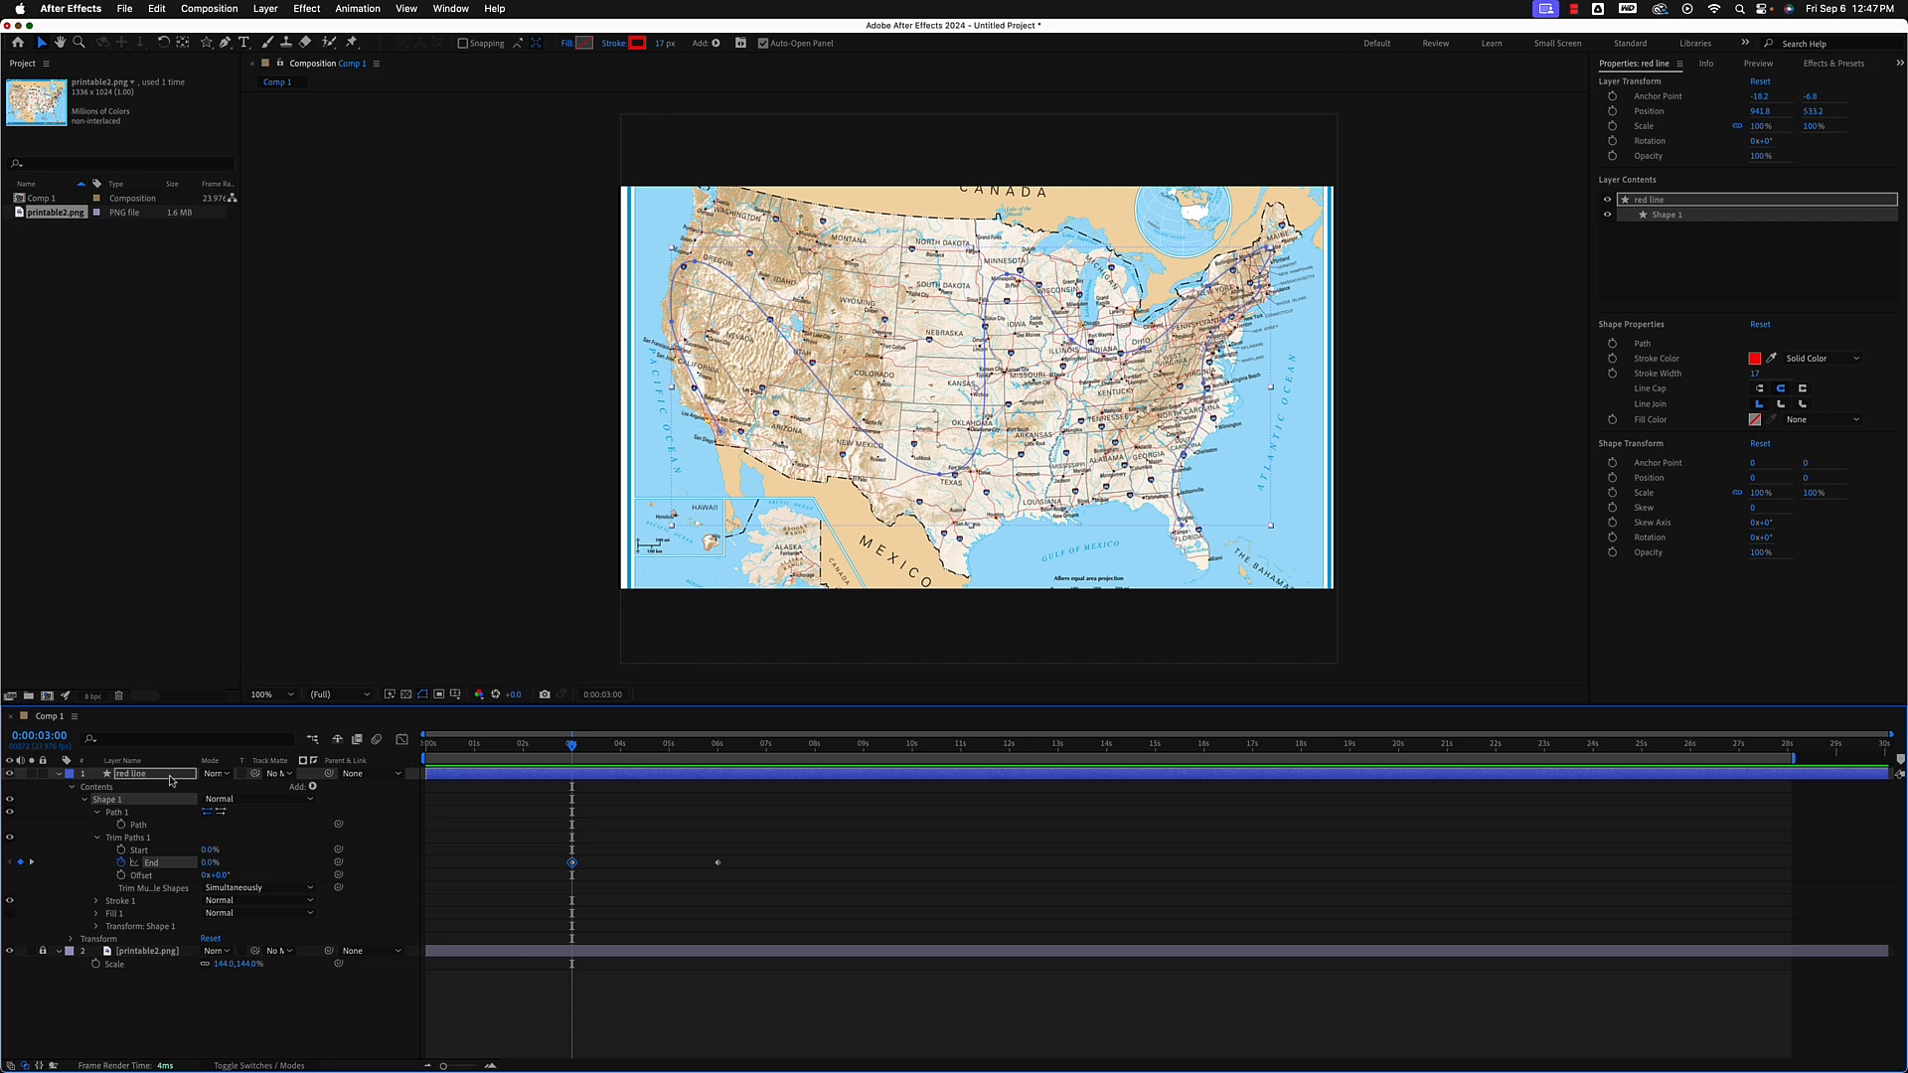
click(58, 774)
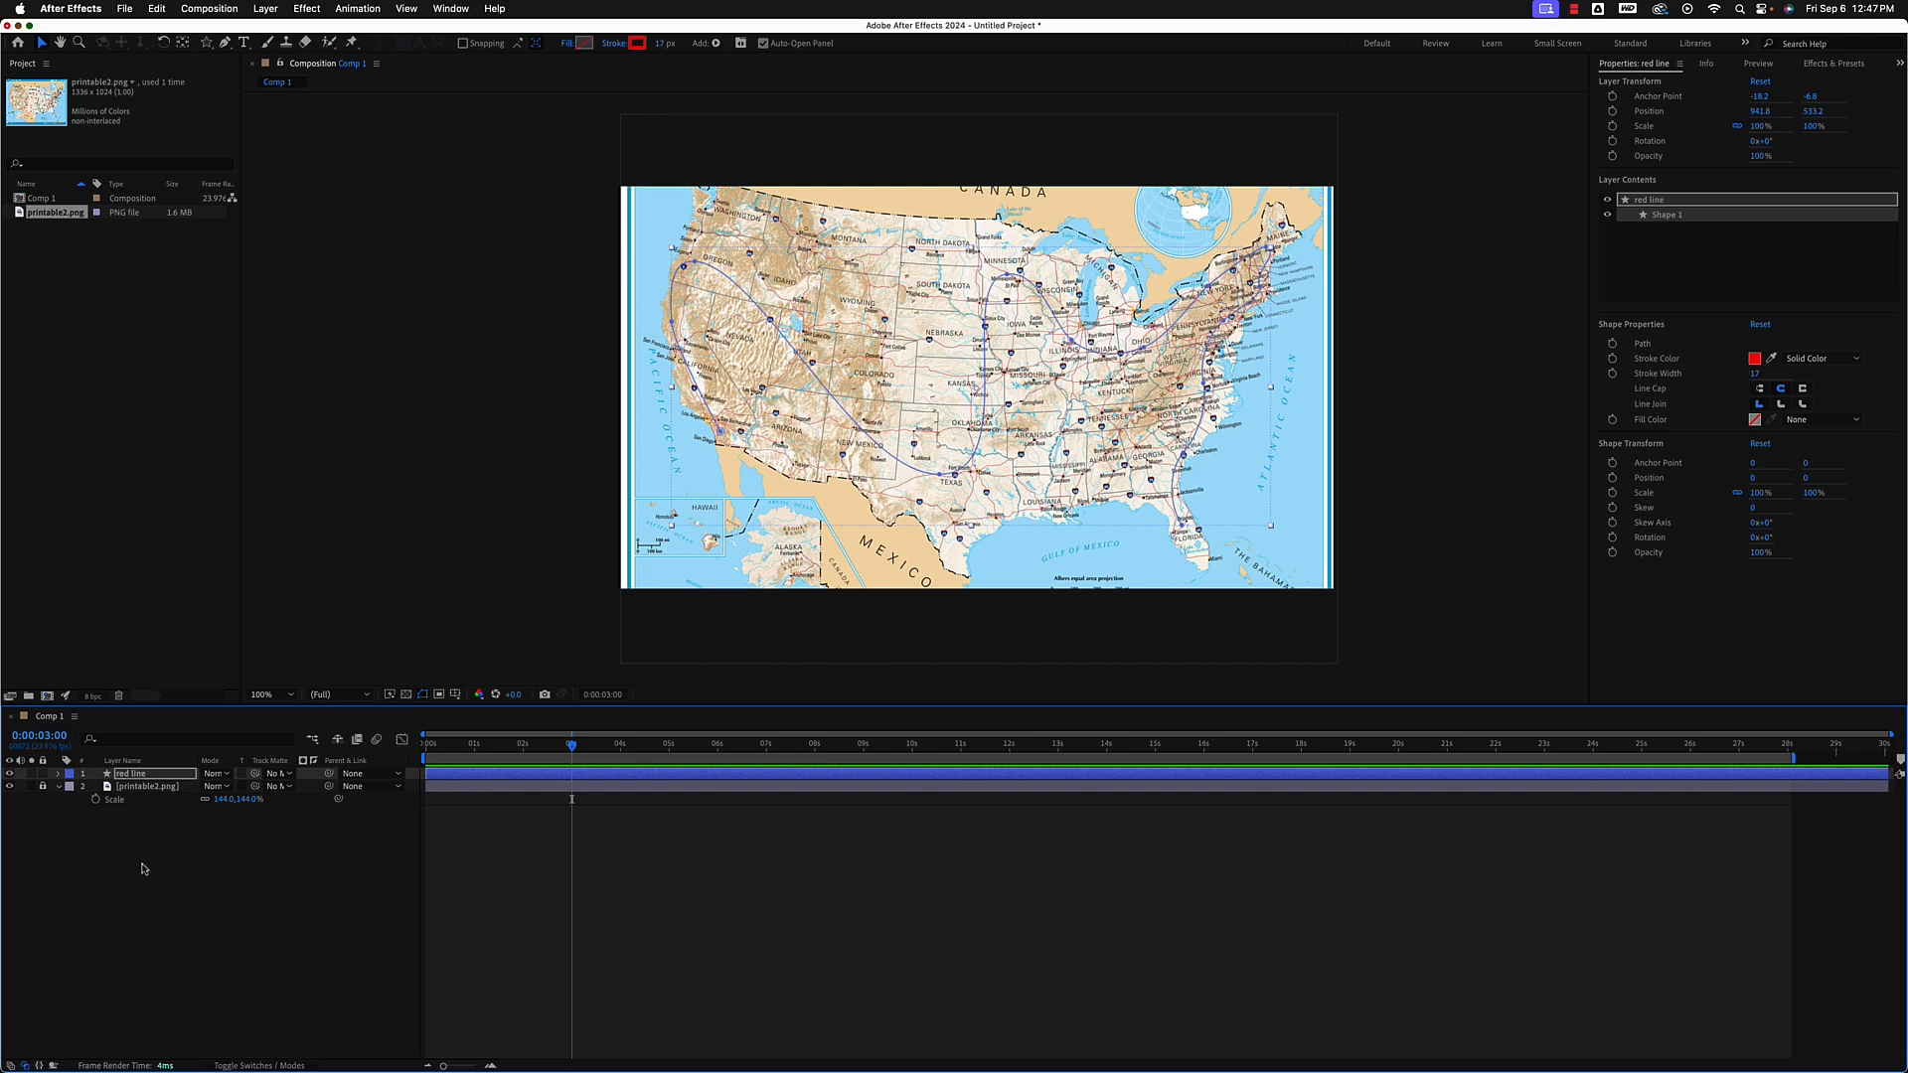
click(144, 869)
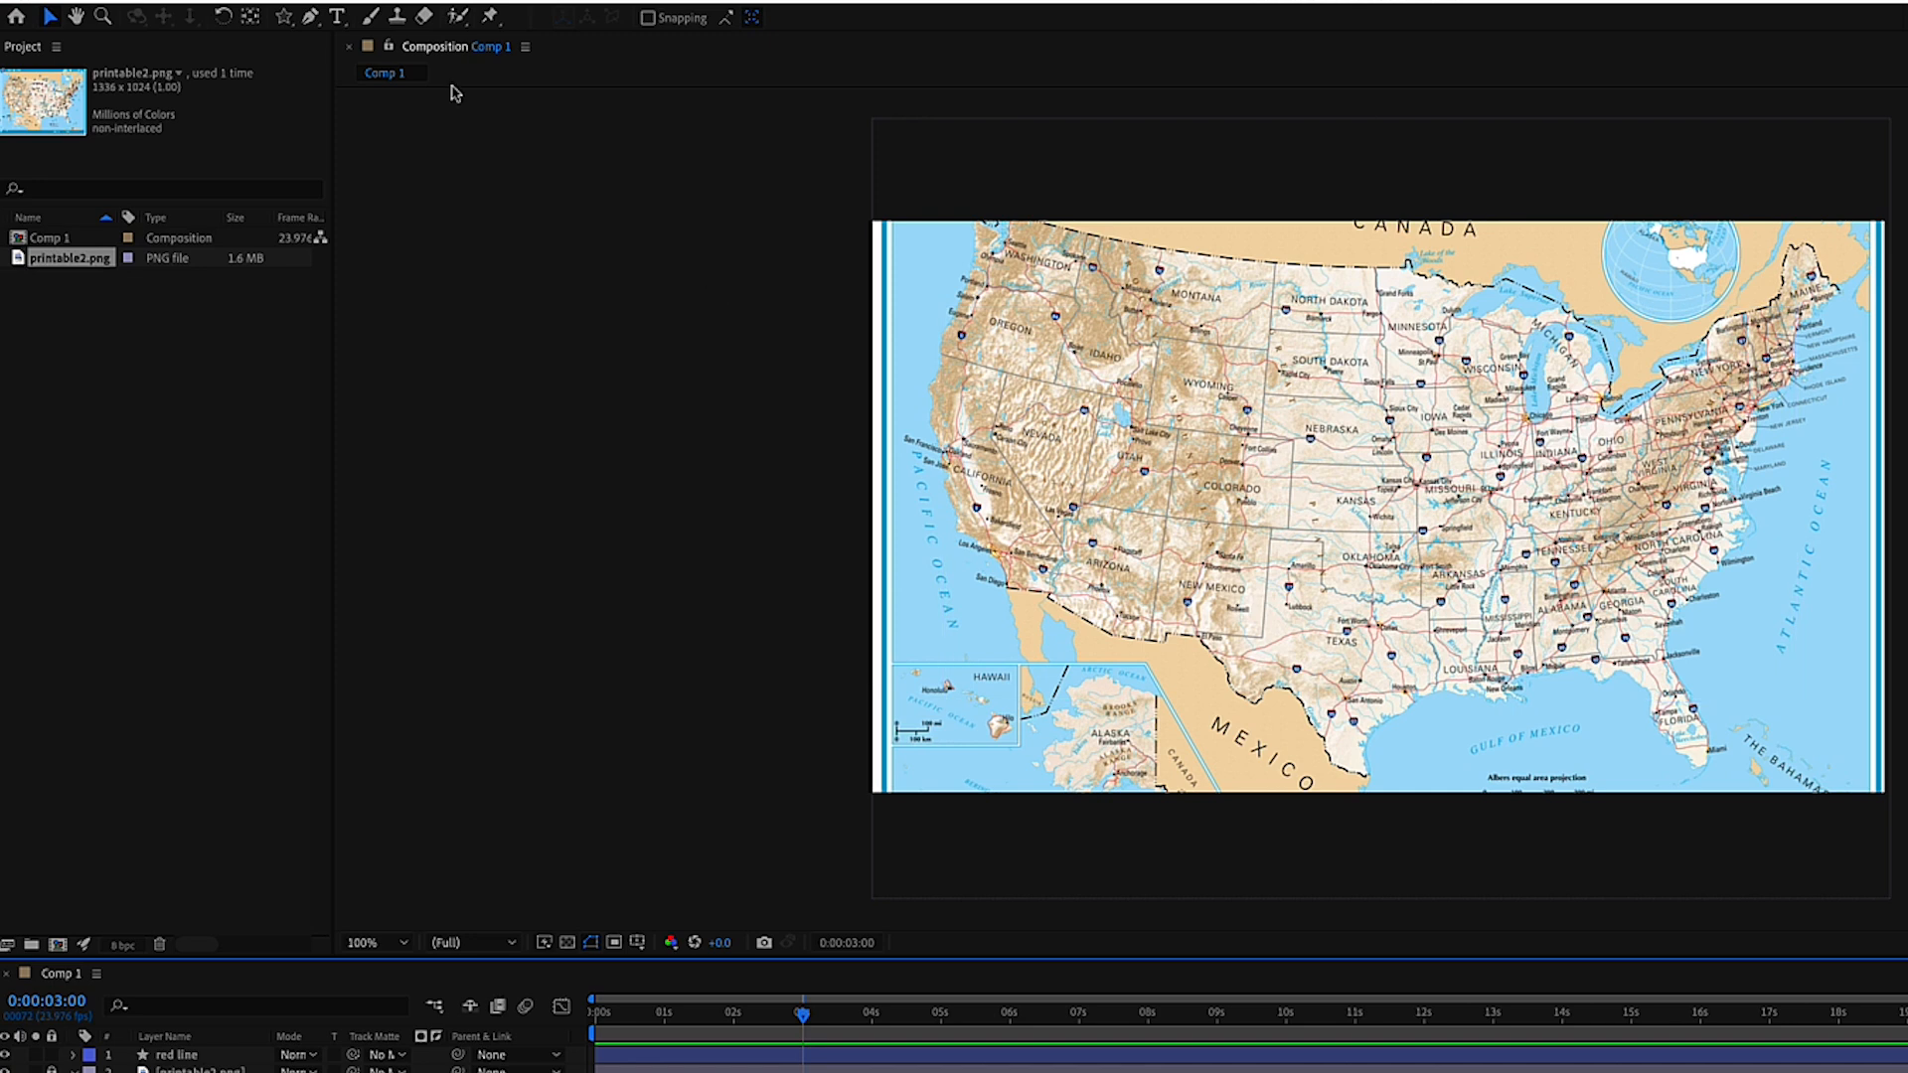
Choose the Star tool and set it to a solid red fill with no stroke.
click(285, 17)
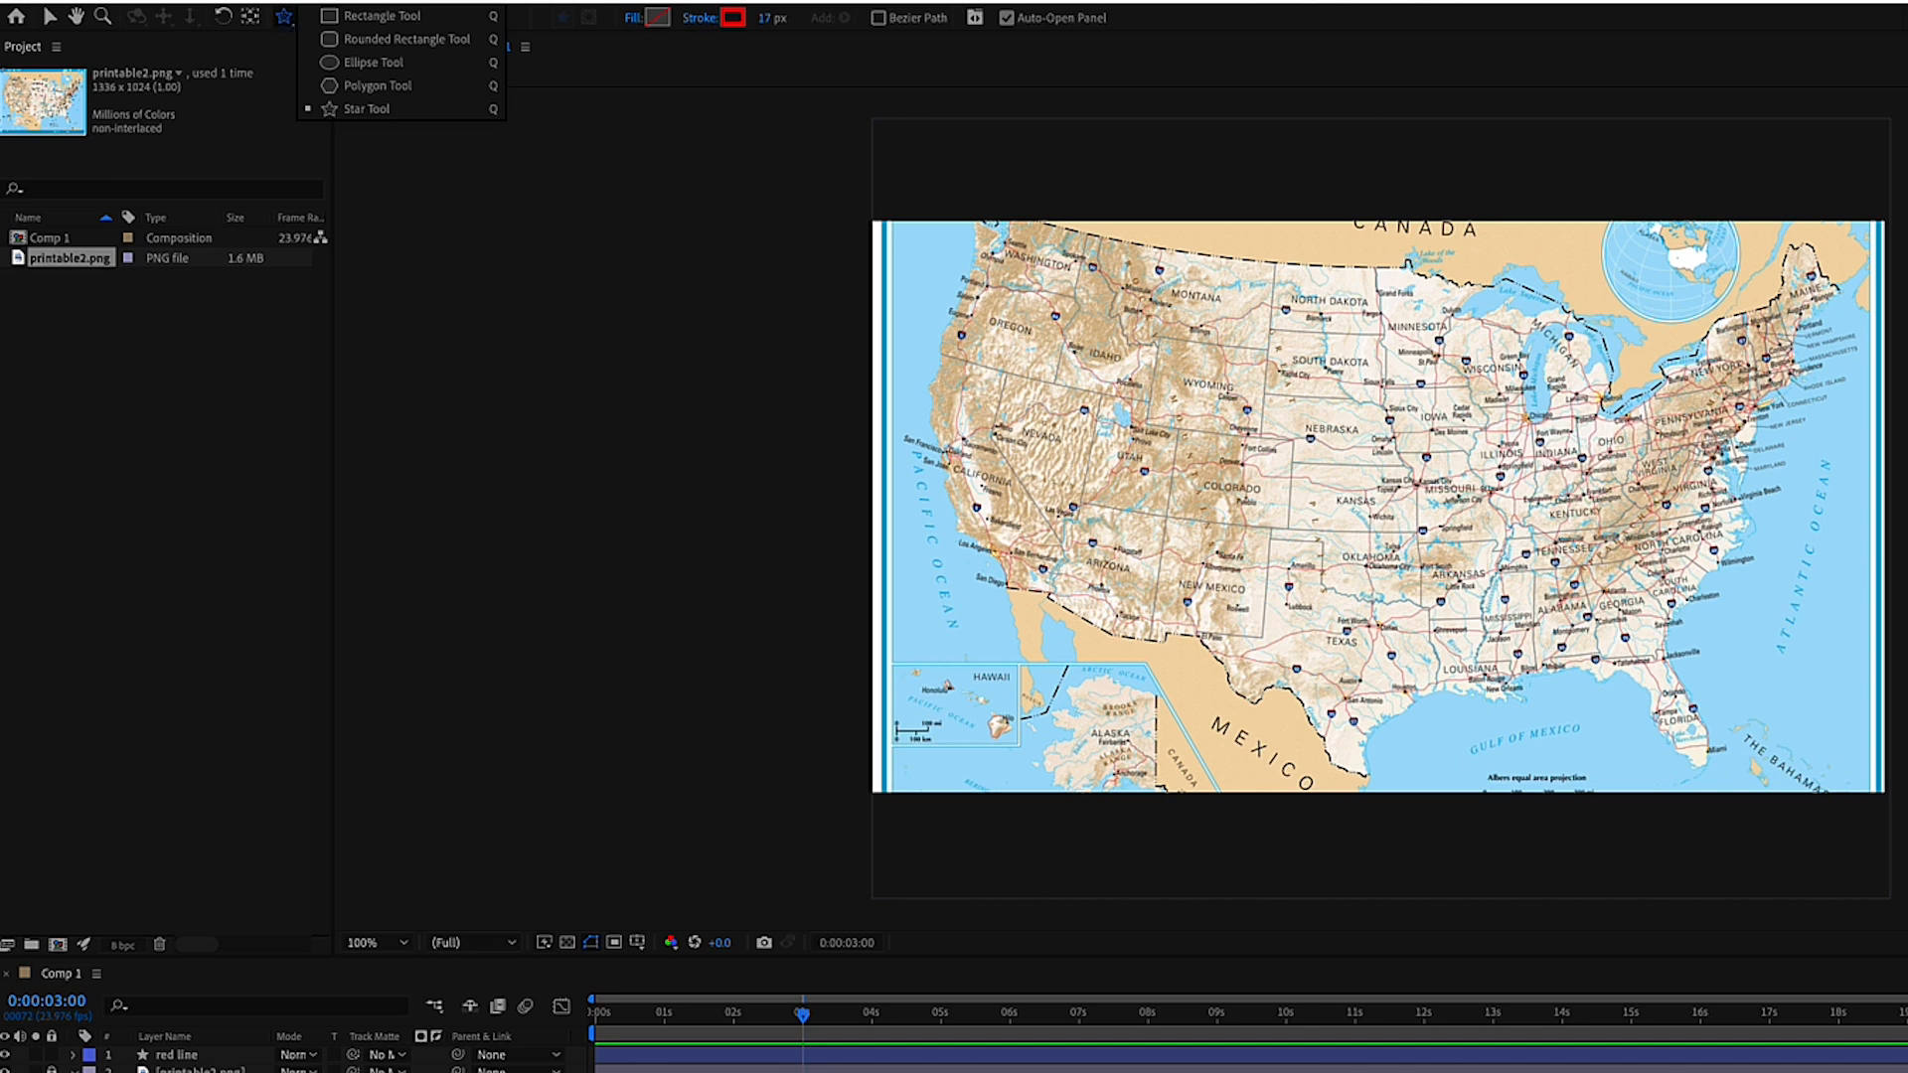
click(366, 111)
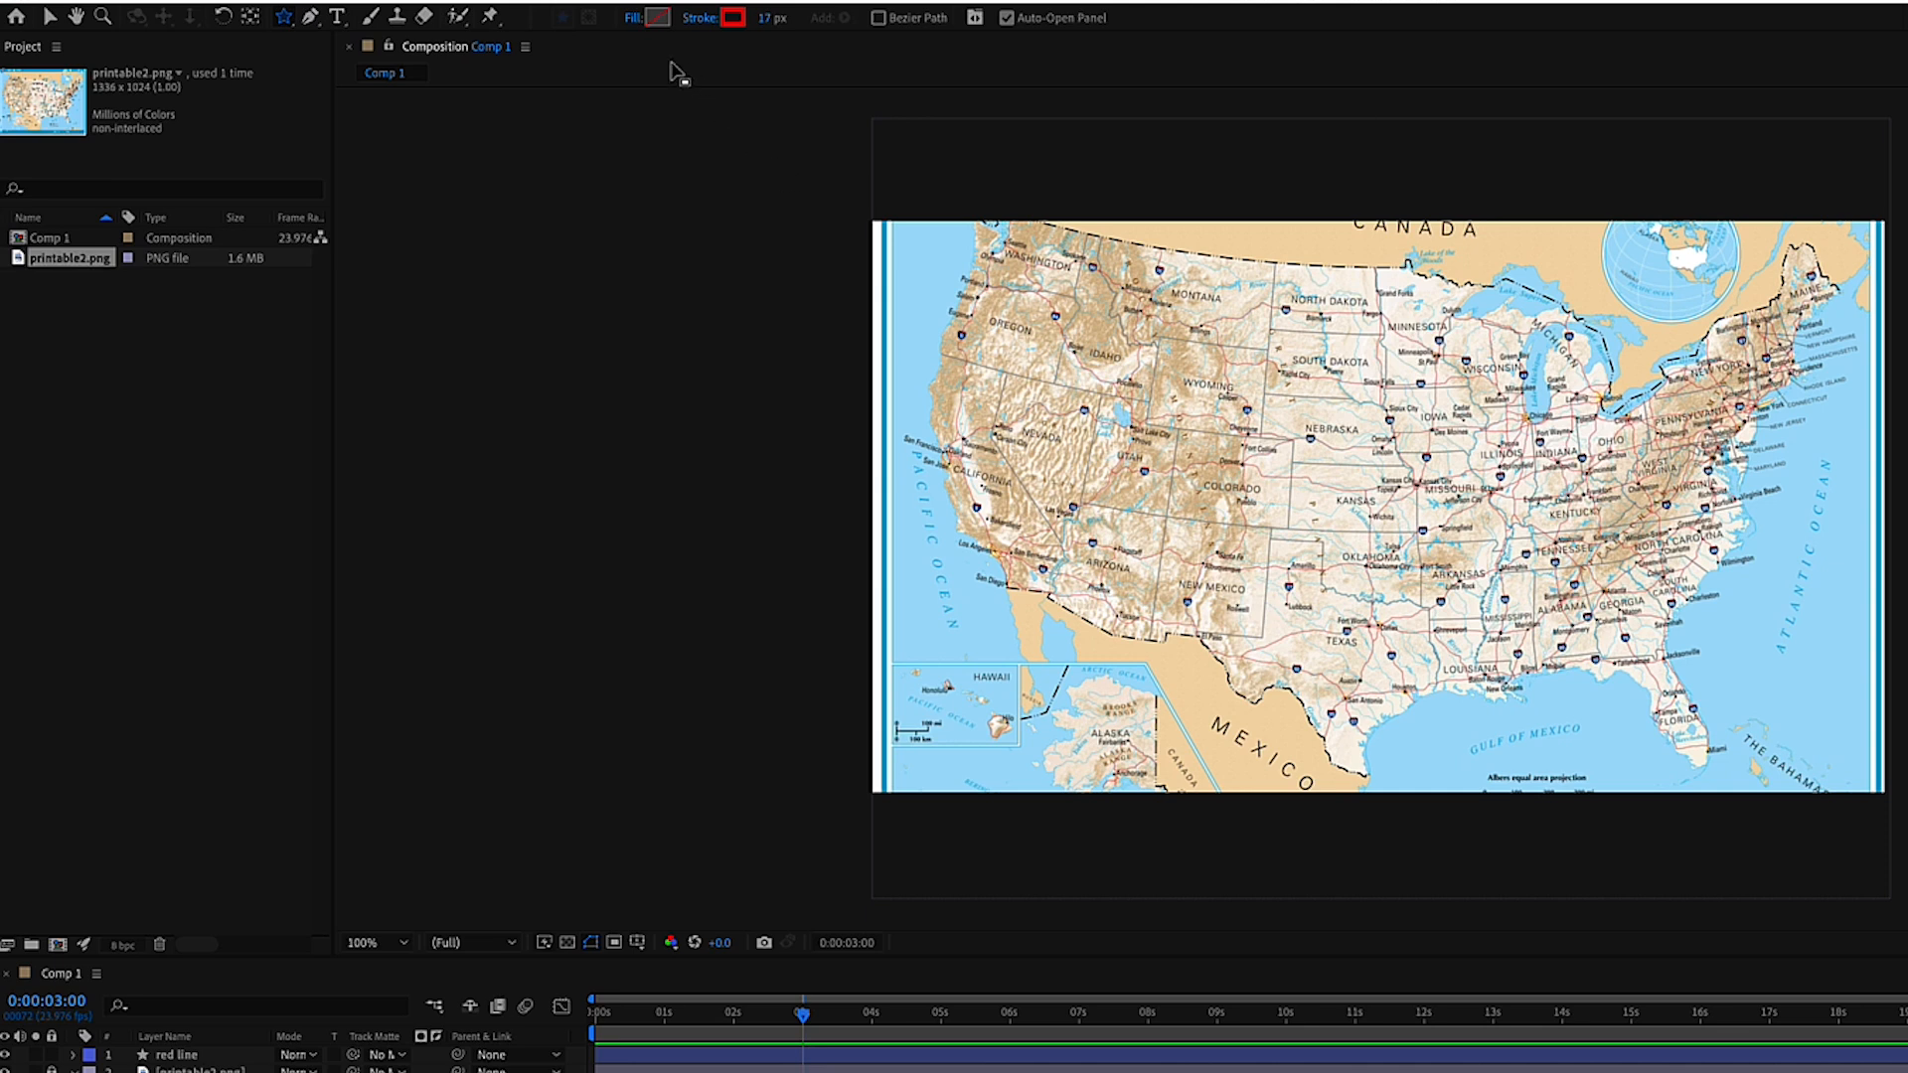
click(630, 22)
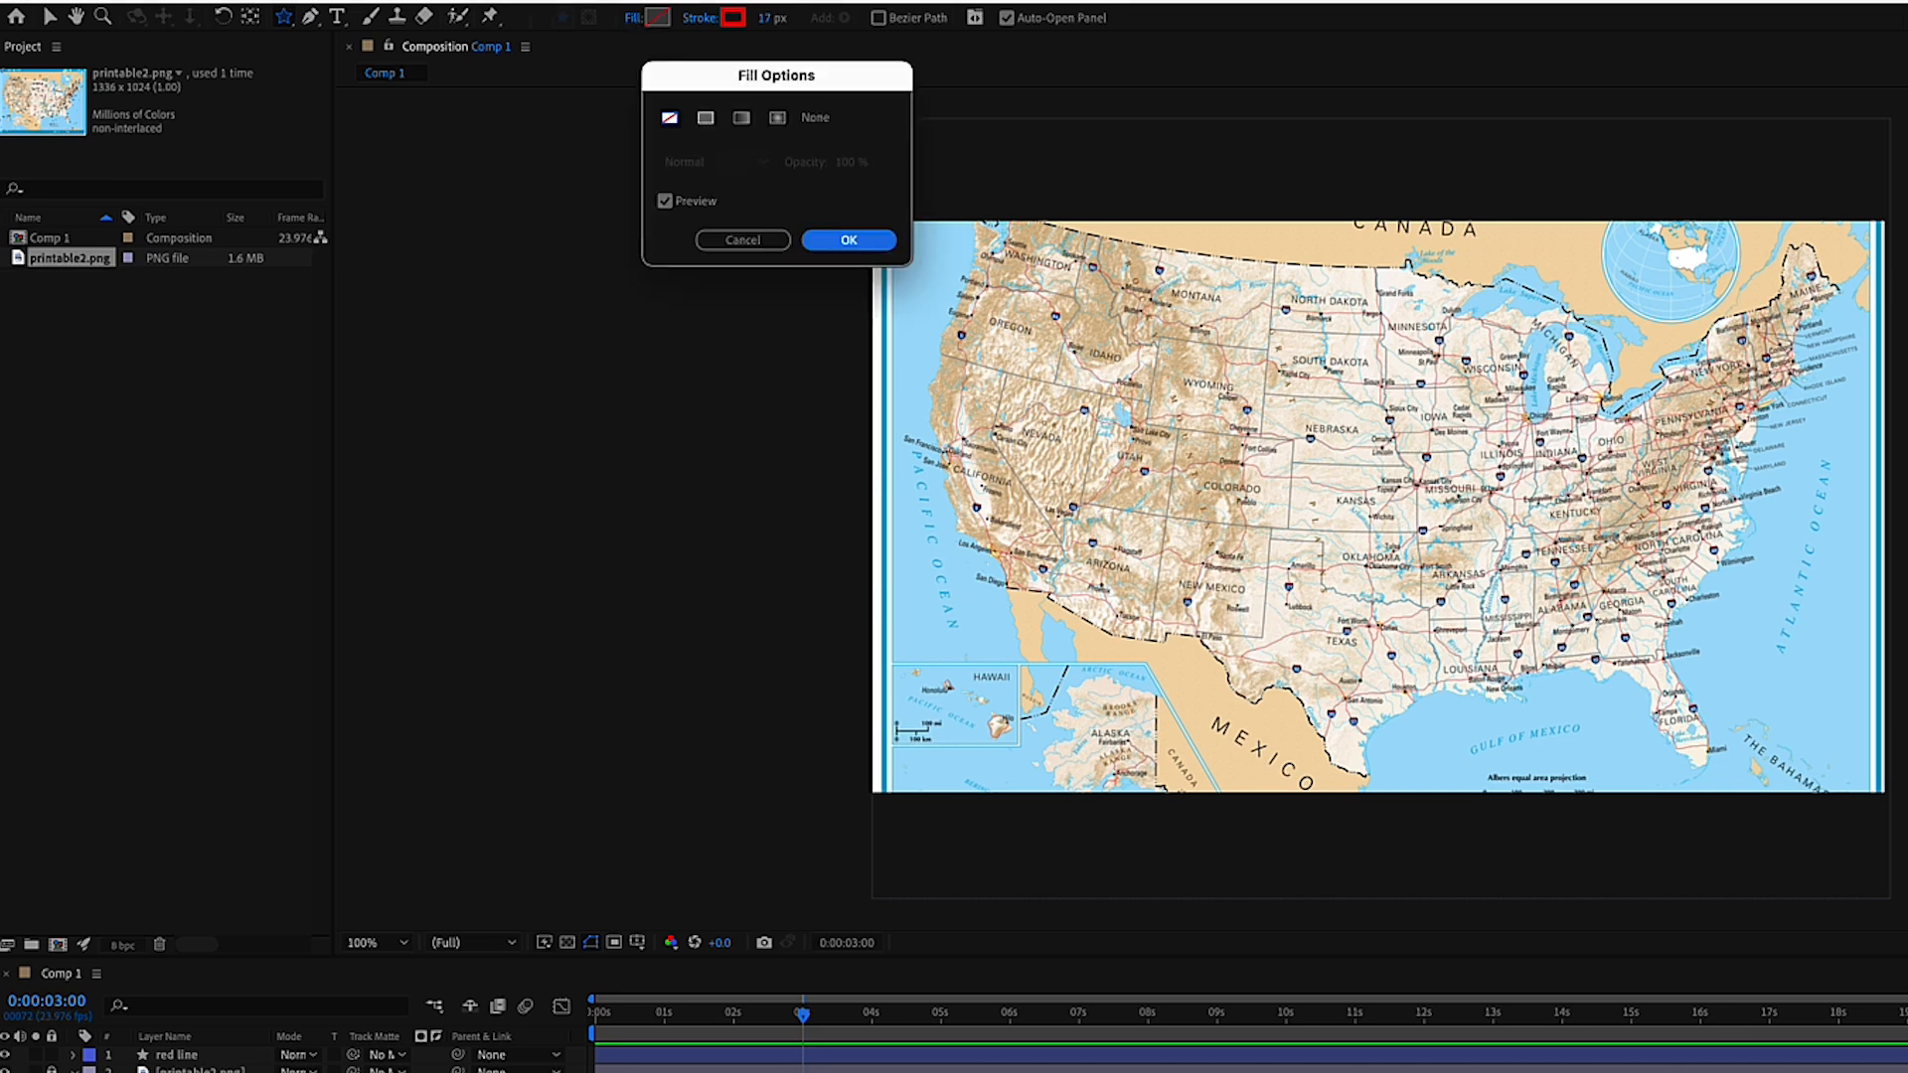
click(706, 117)
click(848, 239)
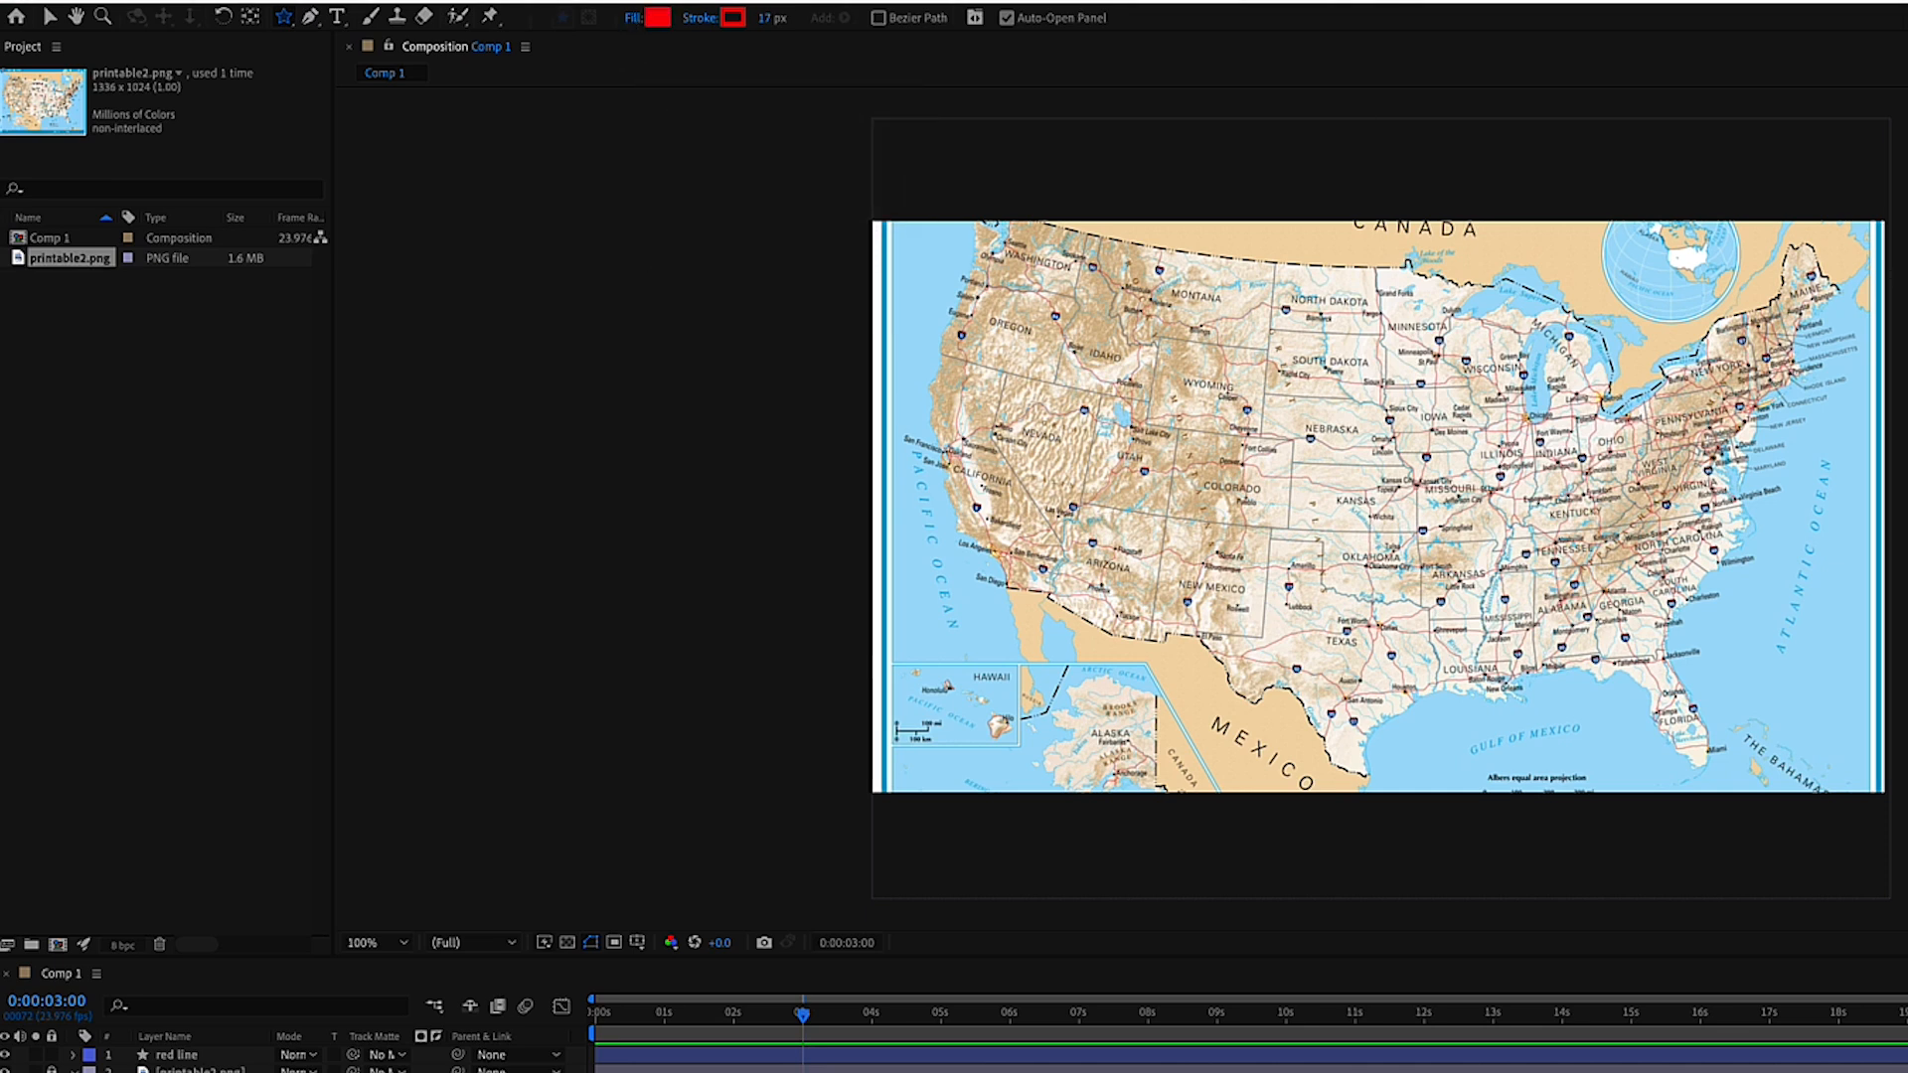
click(699, 20)
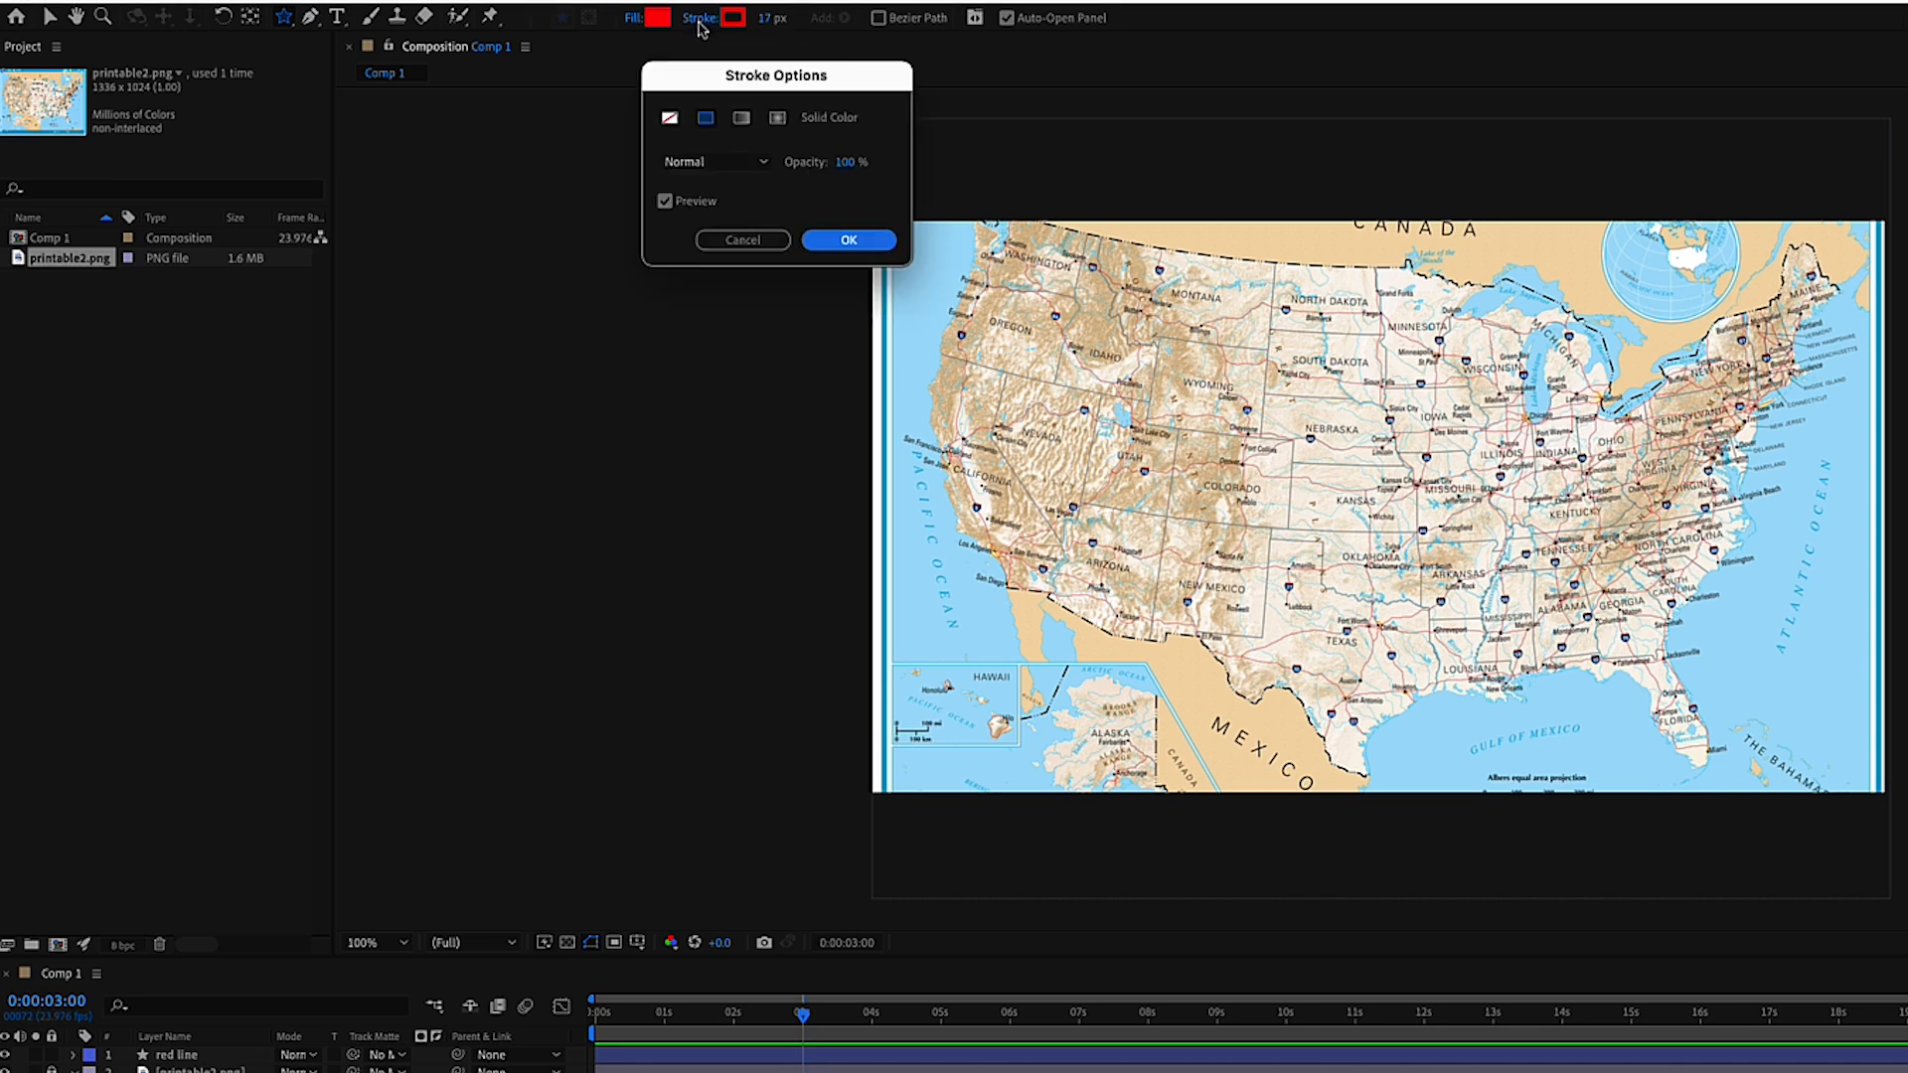
click(670, 118)
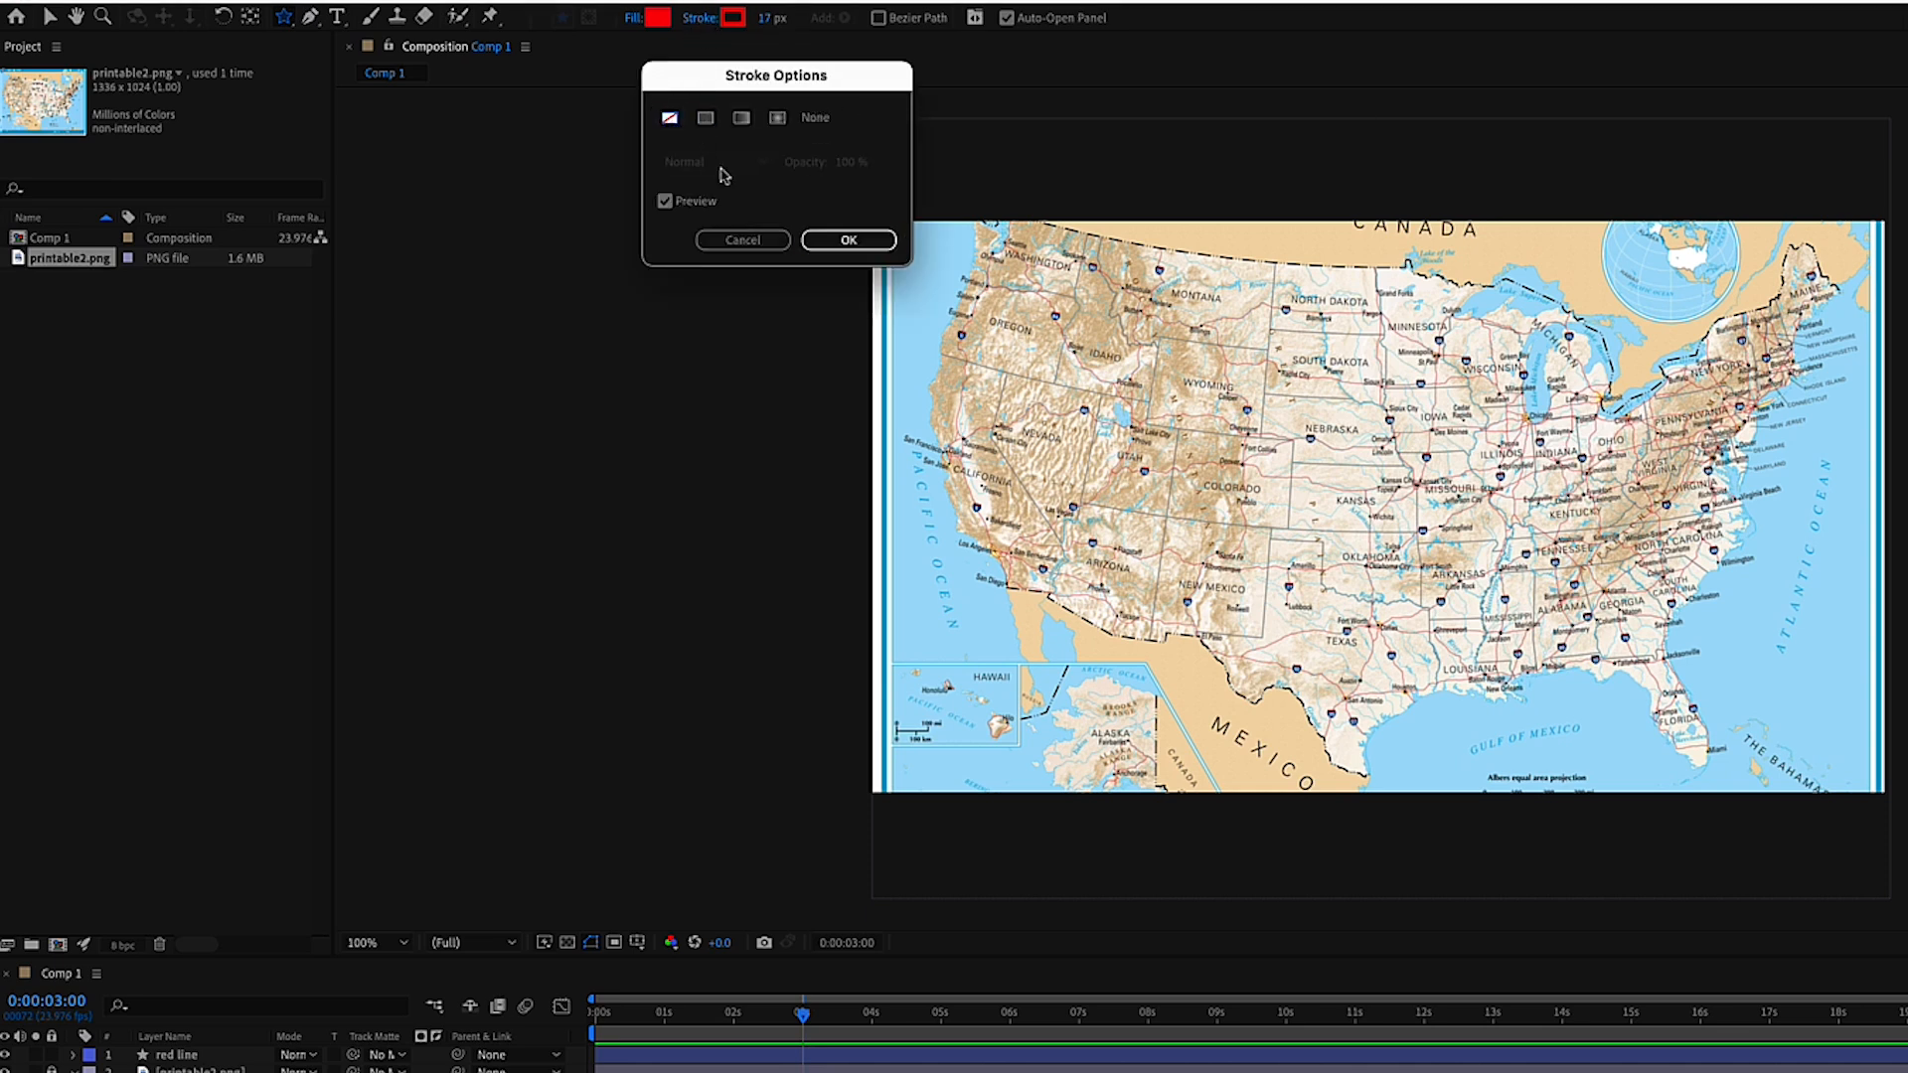
click(861, 239)
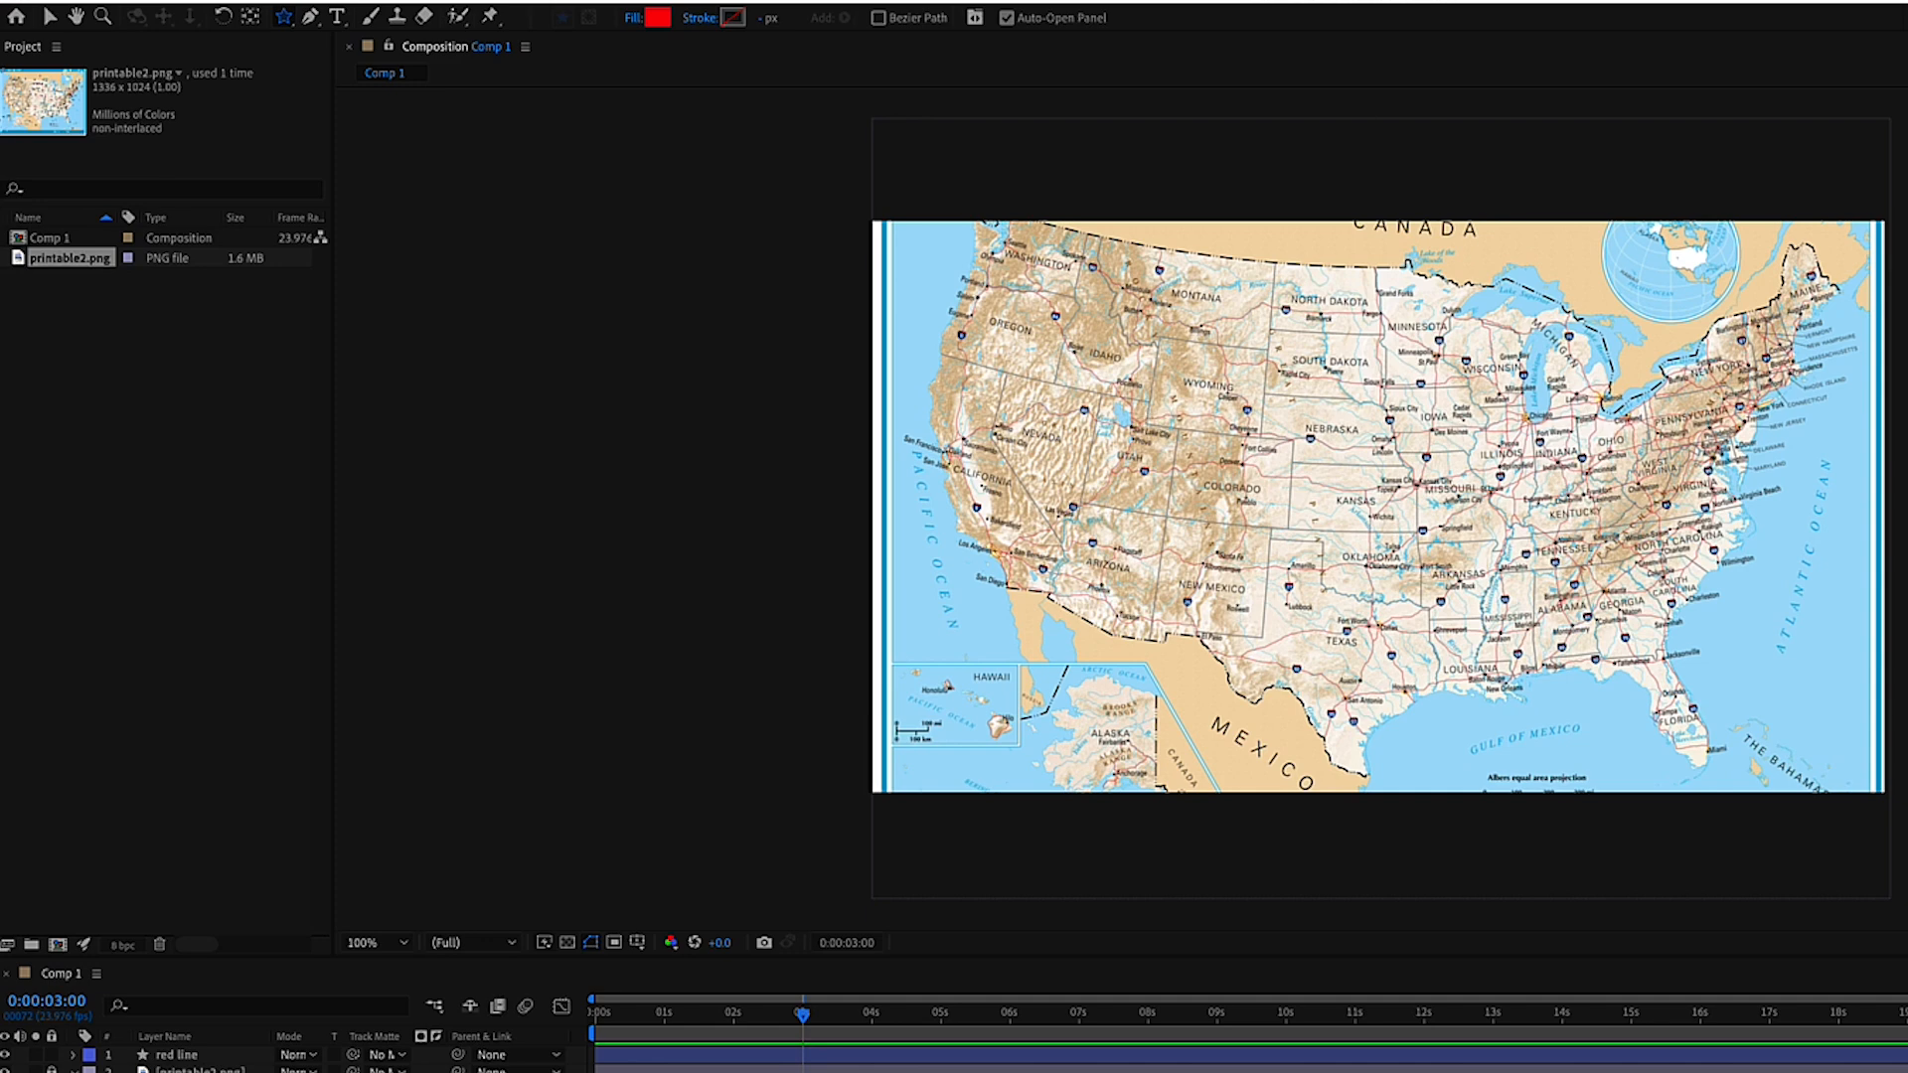
Draw a small upright three-point star as a red triangle over southern Wyoming, with an outer radius of about 32.
scroll(1282, 505, up, 1)
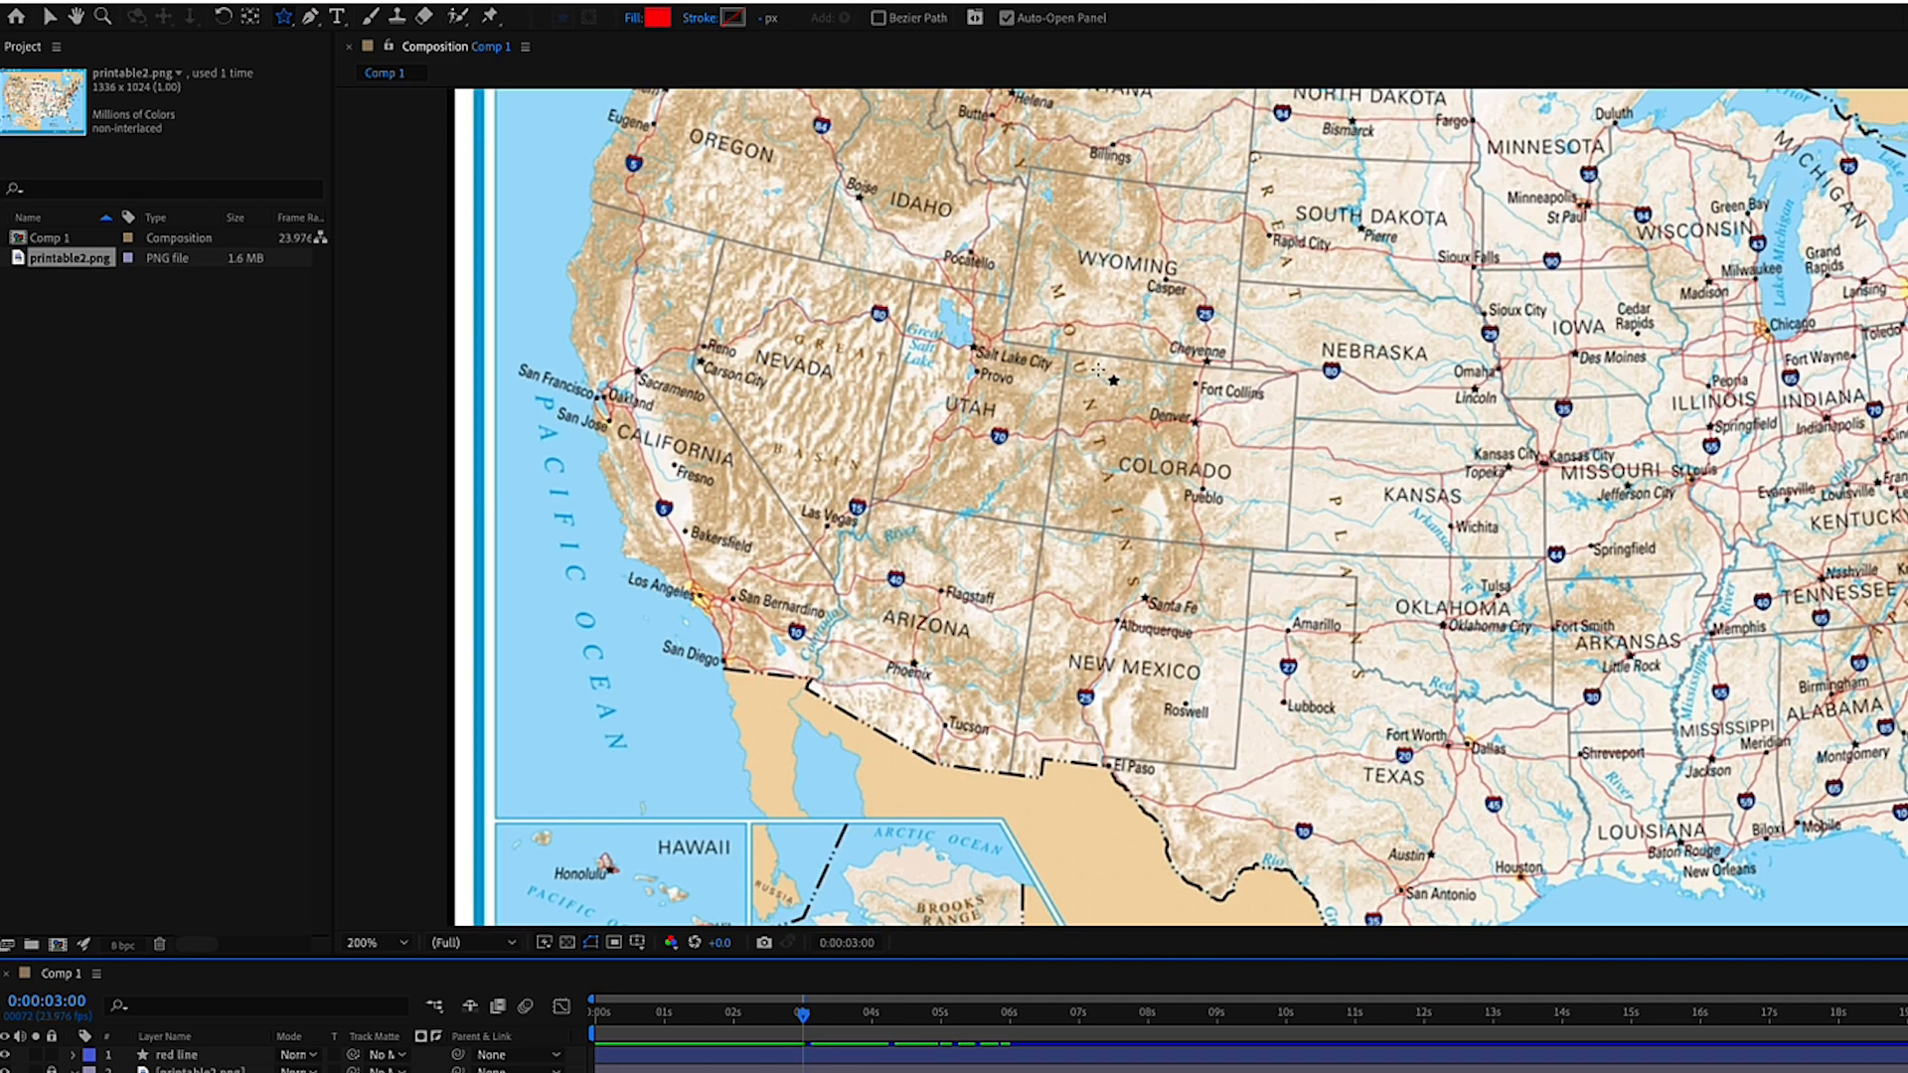
drag(1114, 359, 1116, 416)
key(Up)
key(Up)
key(Up)
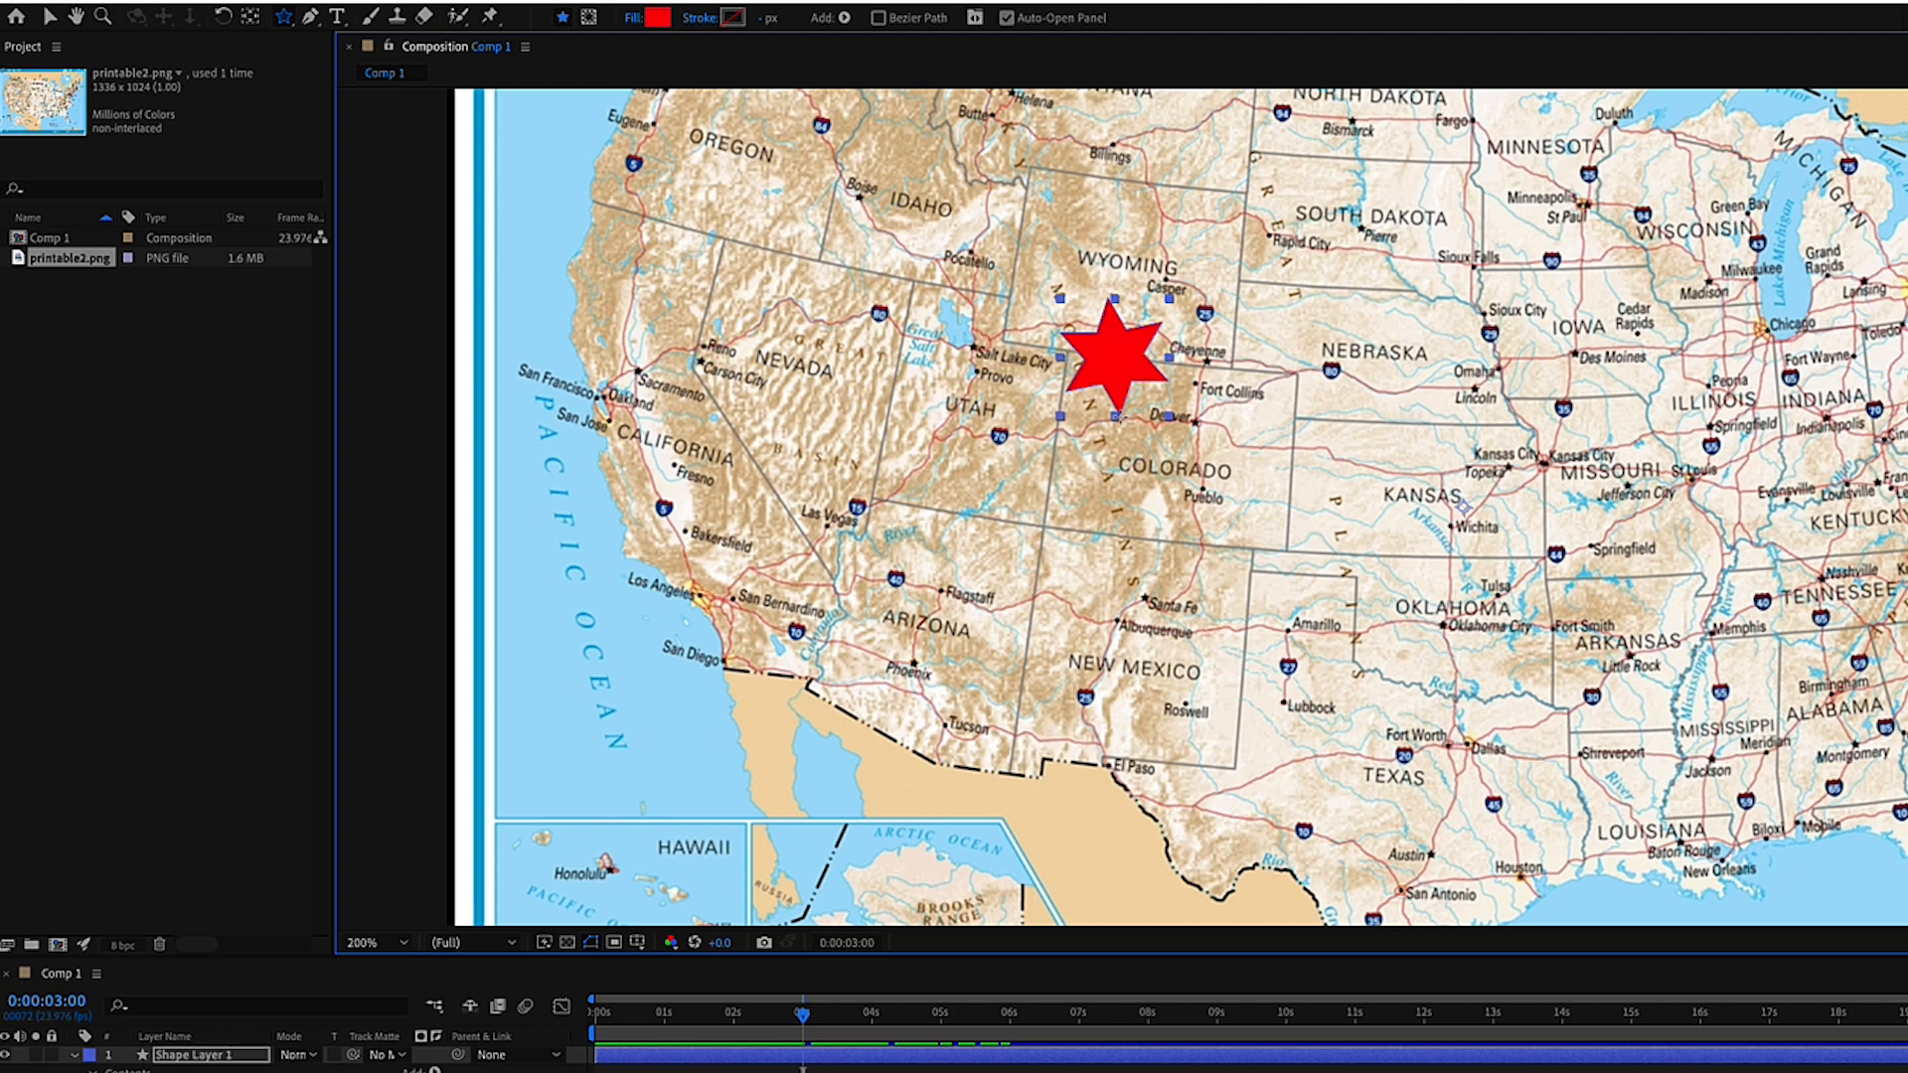
key(Down)
drag(1116, 415, 1117, 417)
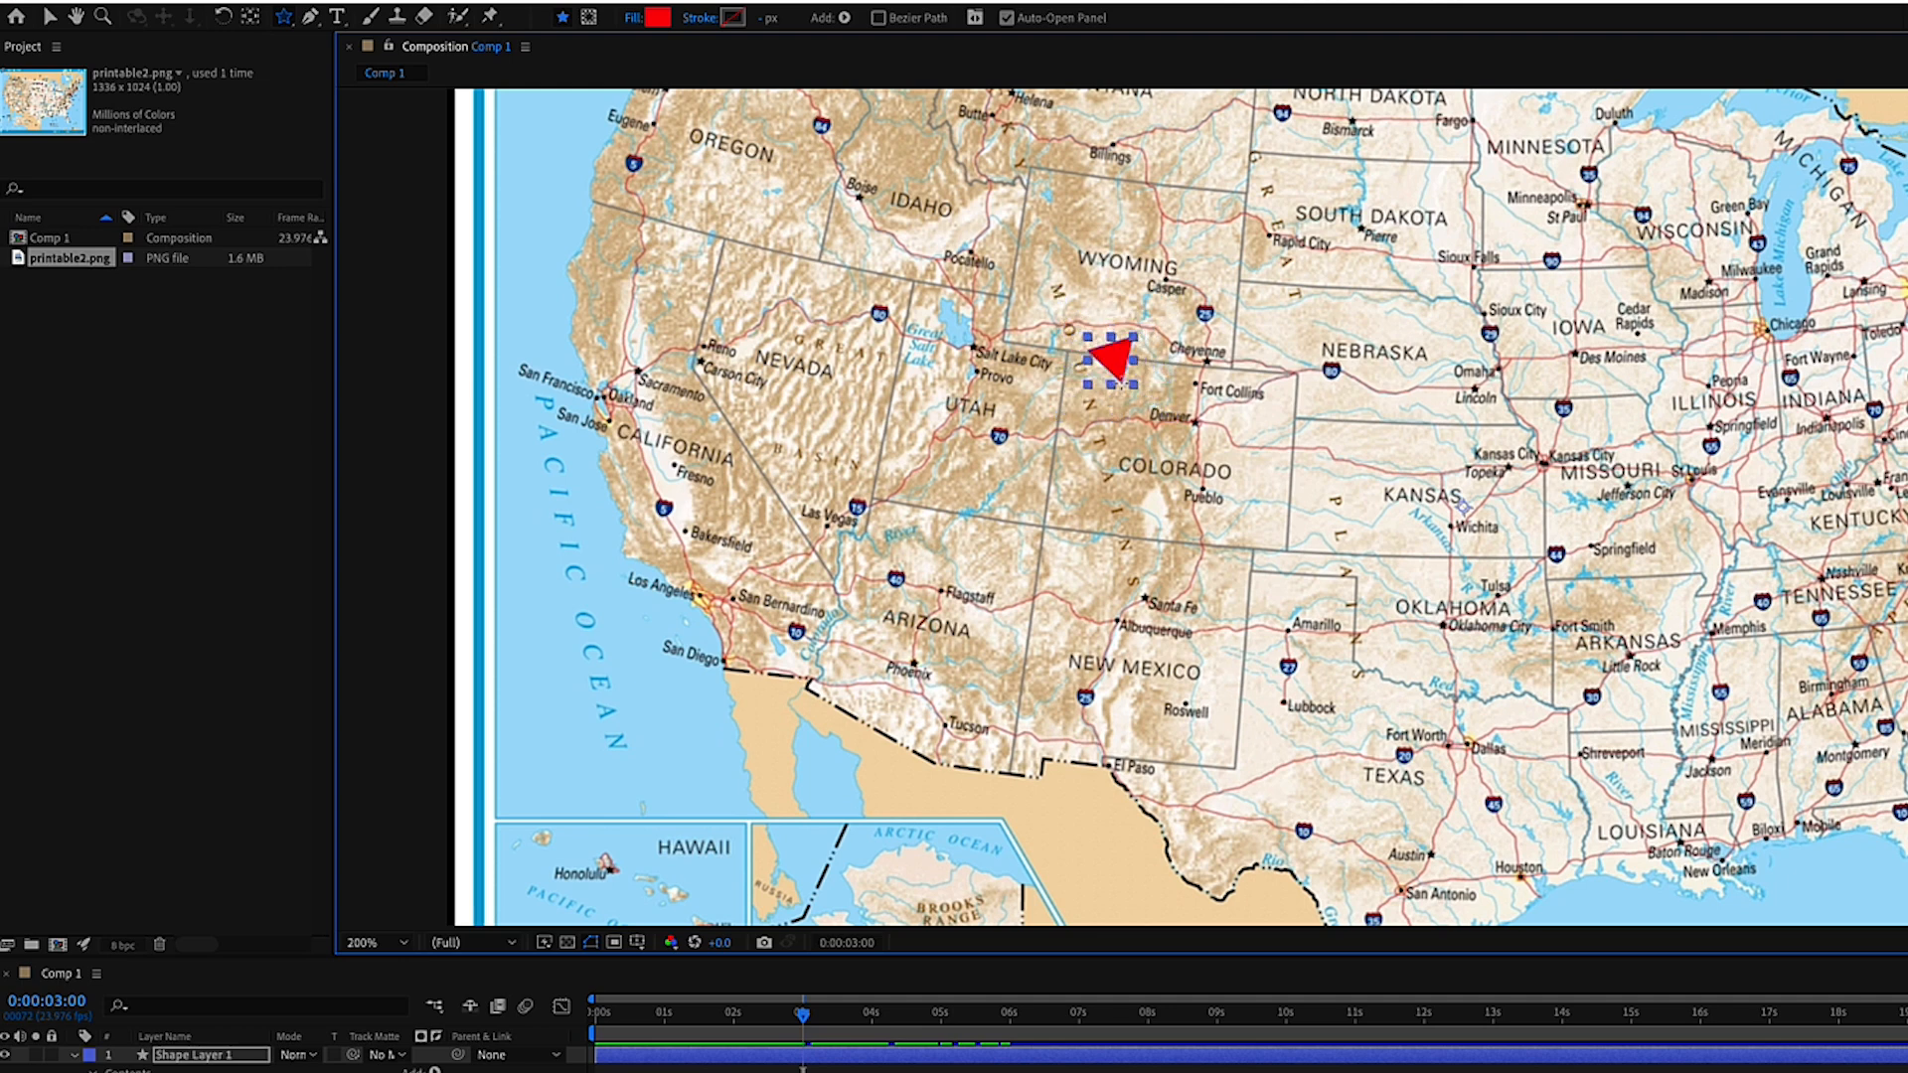
mouse_move(1125, 397)
mouse_down()
mouse_move(1118, 374)
mouse_move(1145, 416)
mouse_move(1115, 338)
mouse_move(1145, 375)
mouse_up()
key(Up)
key(Up)
key(Up)
key(Up)
key(Up)
key(Down)
key(Down)
key(Down)
key(Down)
key(Down)
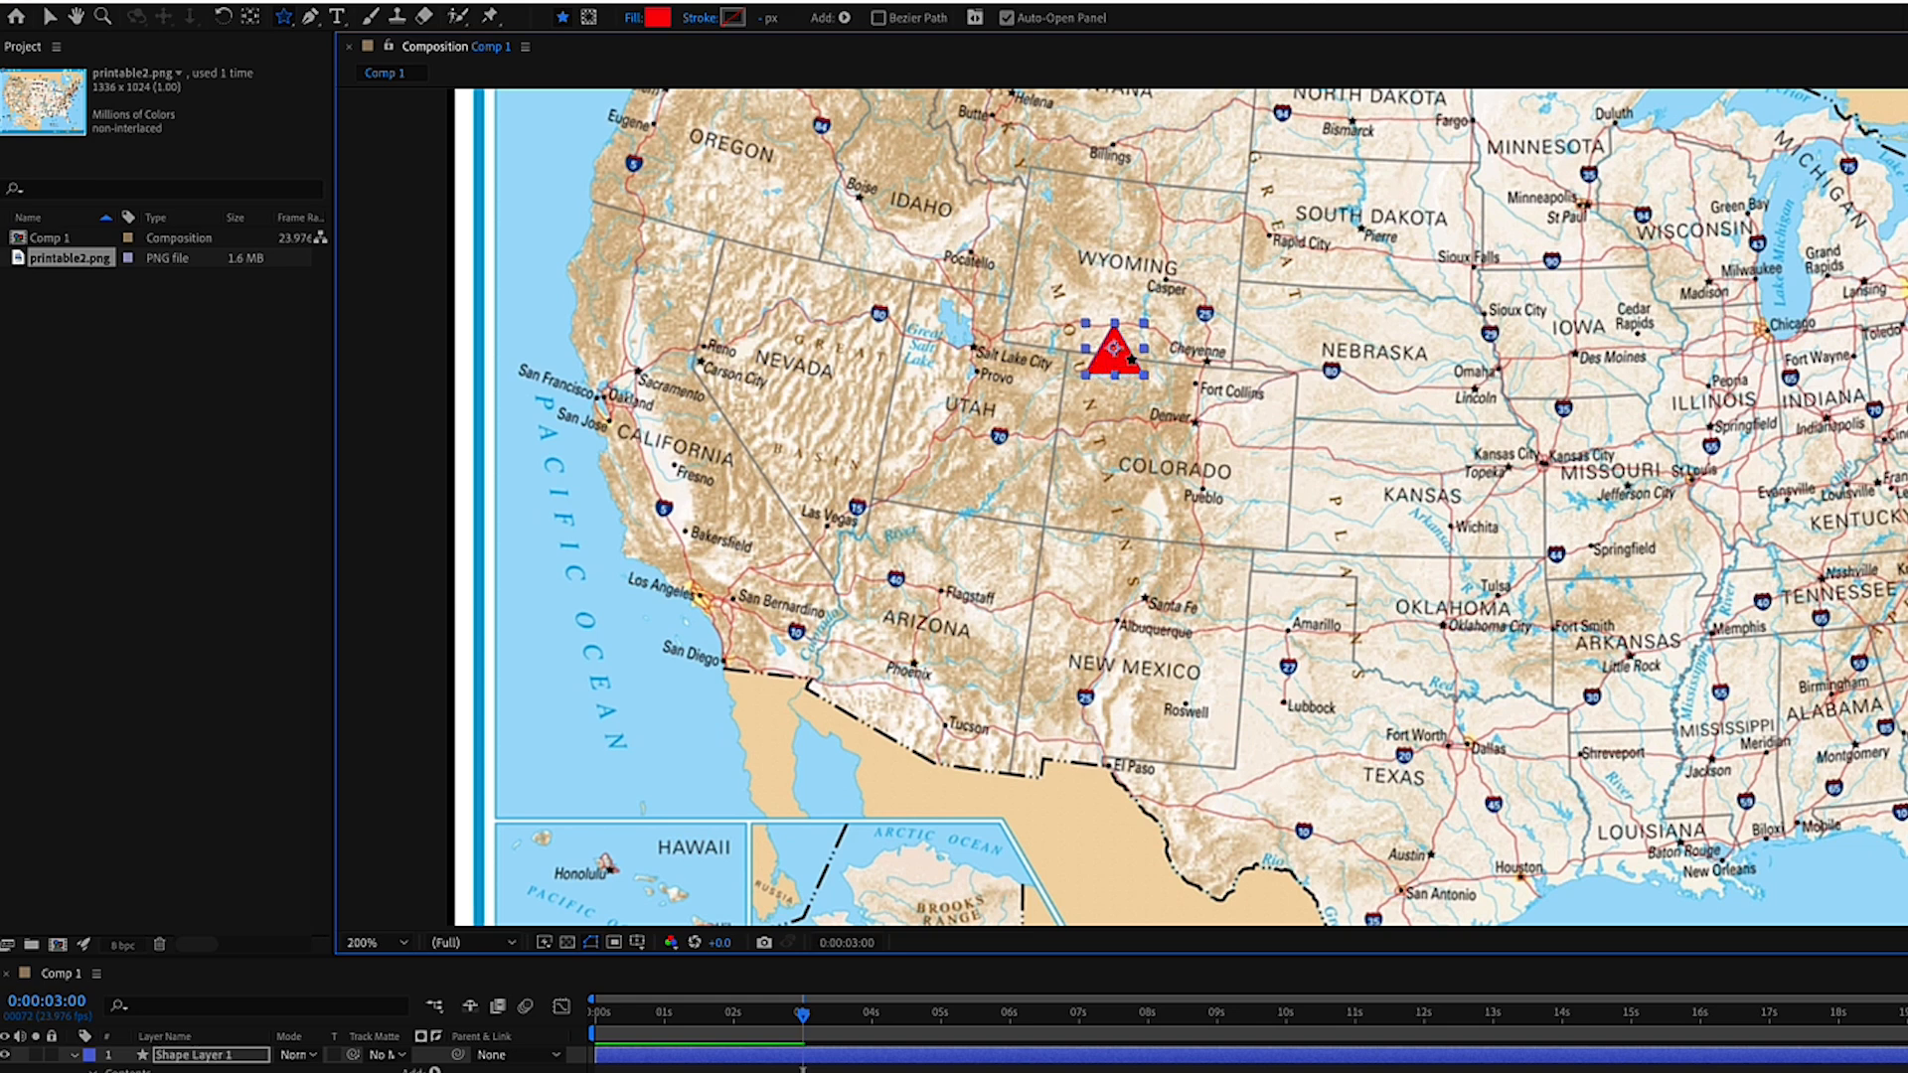
Centre the triangle's anchor point and check that Center Anchor Point in New Shape Layers is enabled in the General preferences.
click(251, 17)
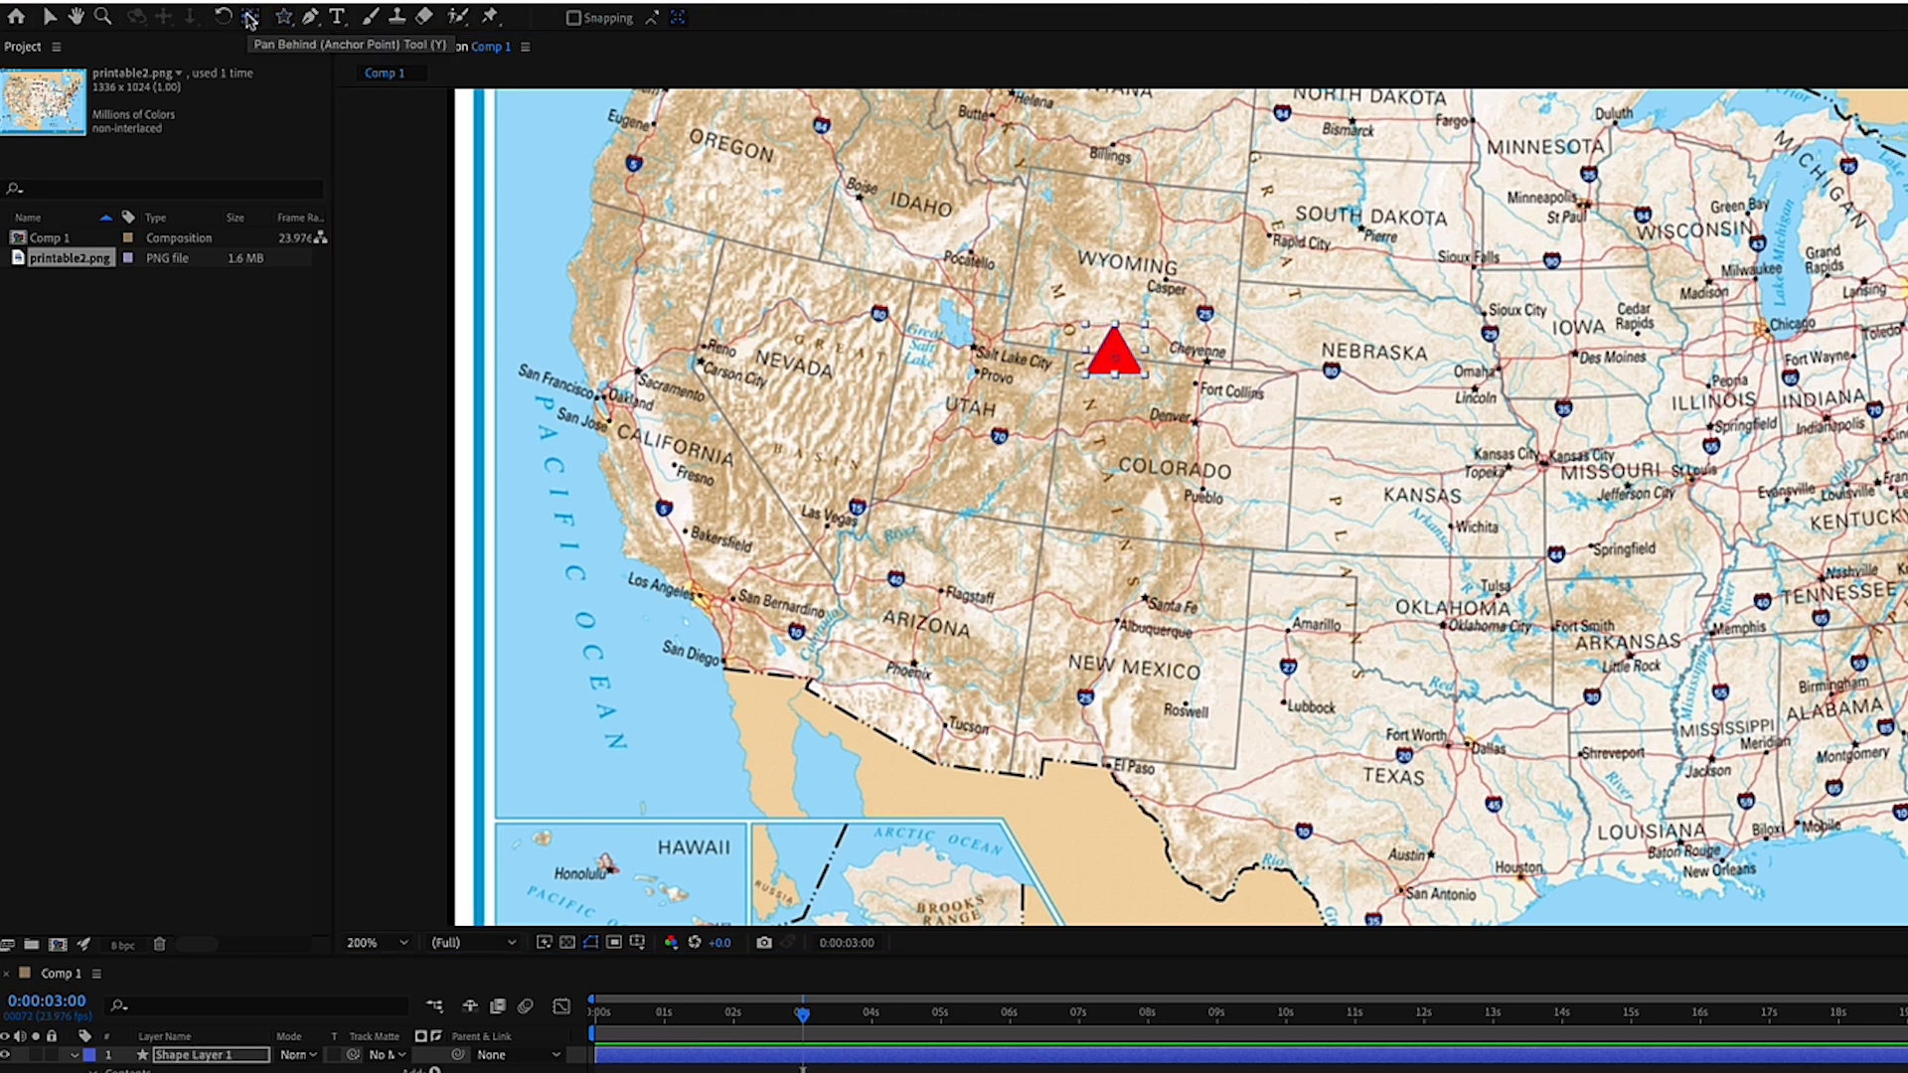
mouse_move(1115, 358)
mouse_down()
mouse_move(1269, 377)
mouse_move(1113, 354)
mouse_up()
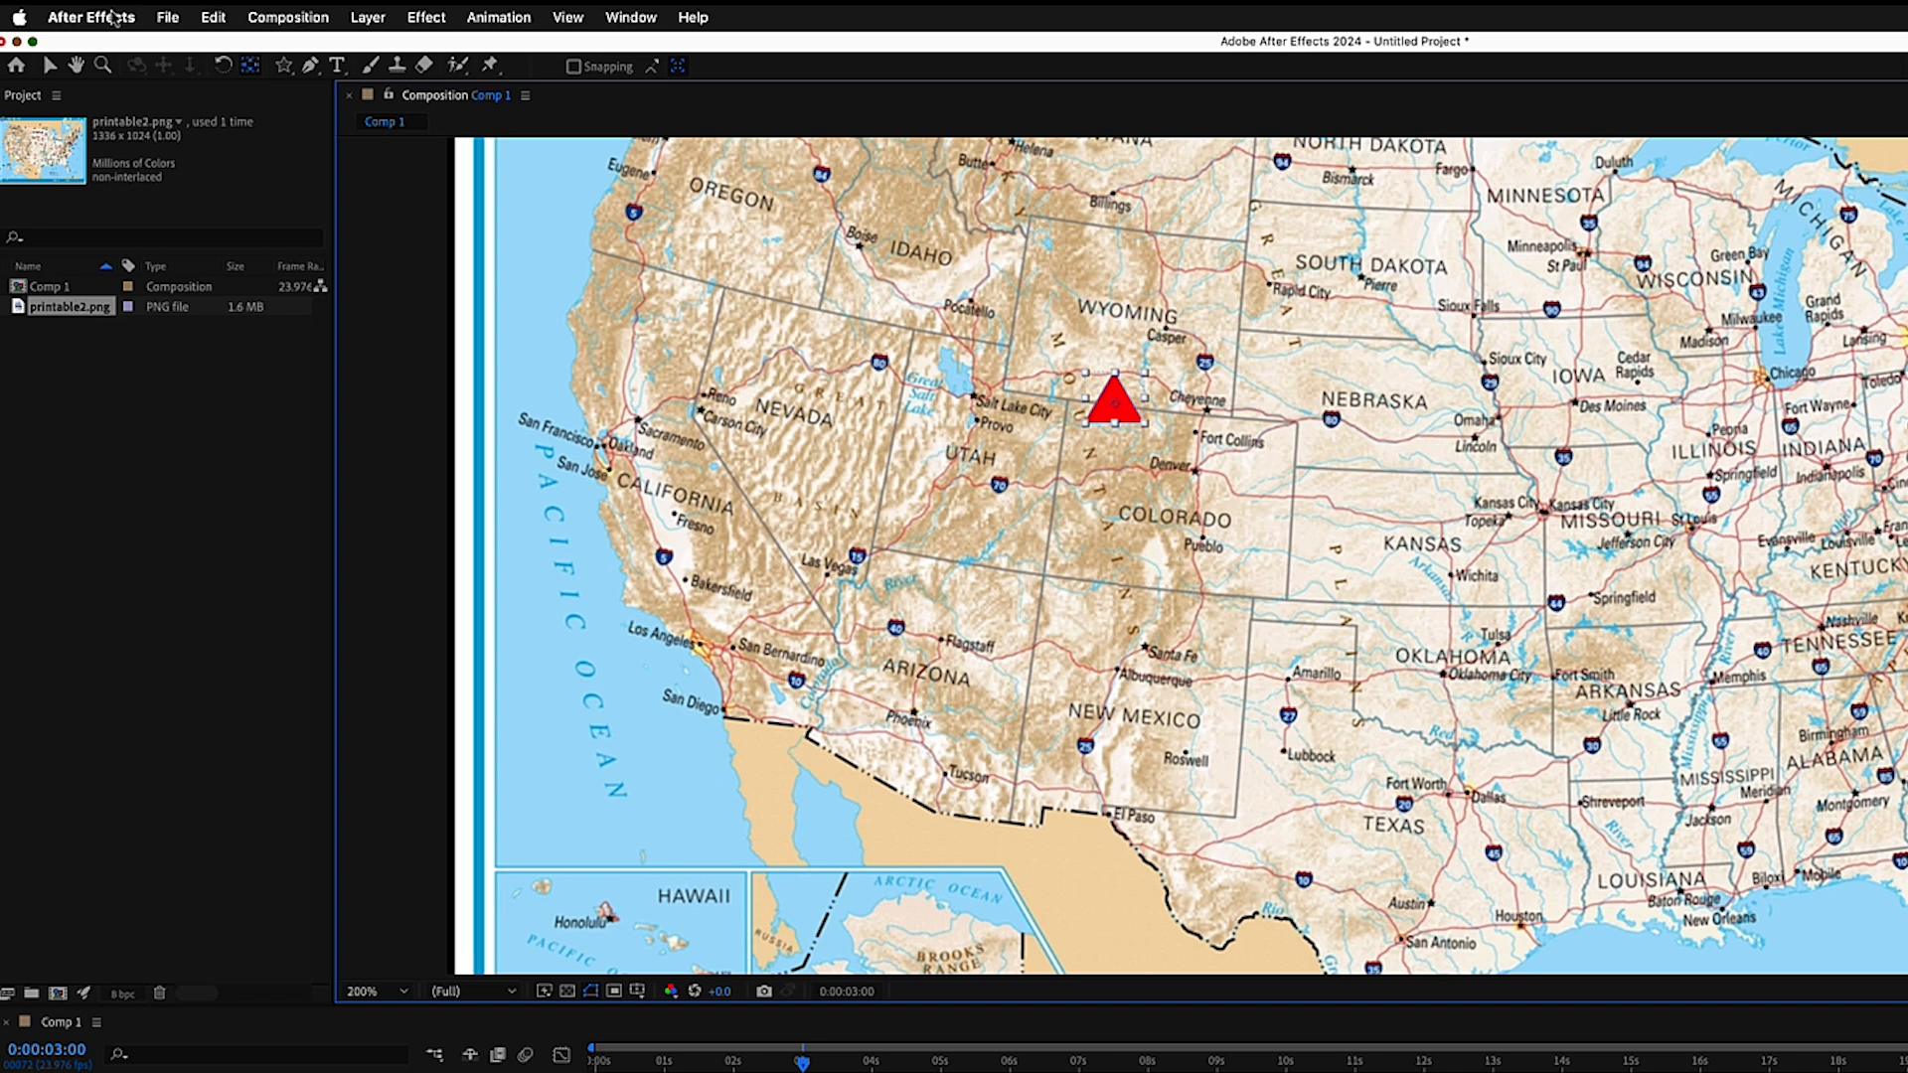
click(114, 17)
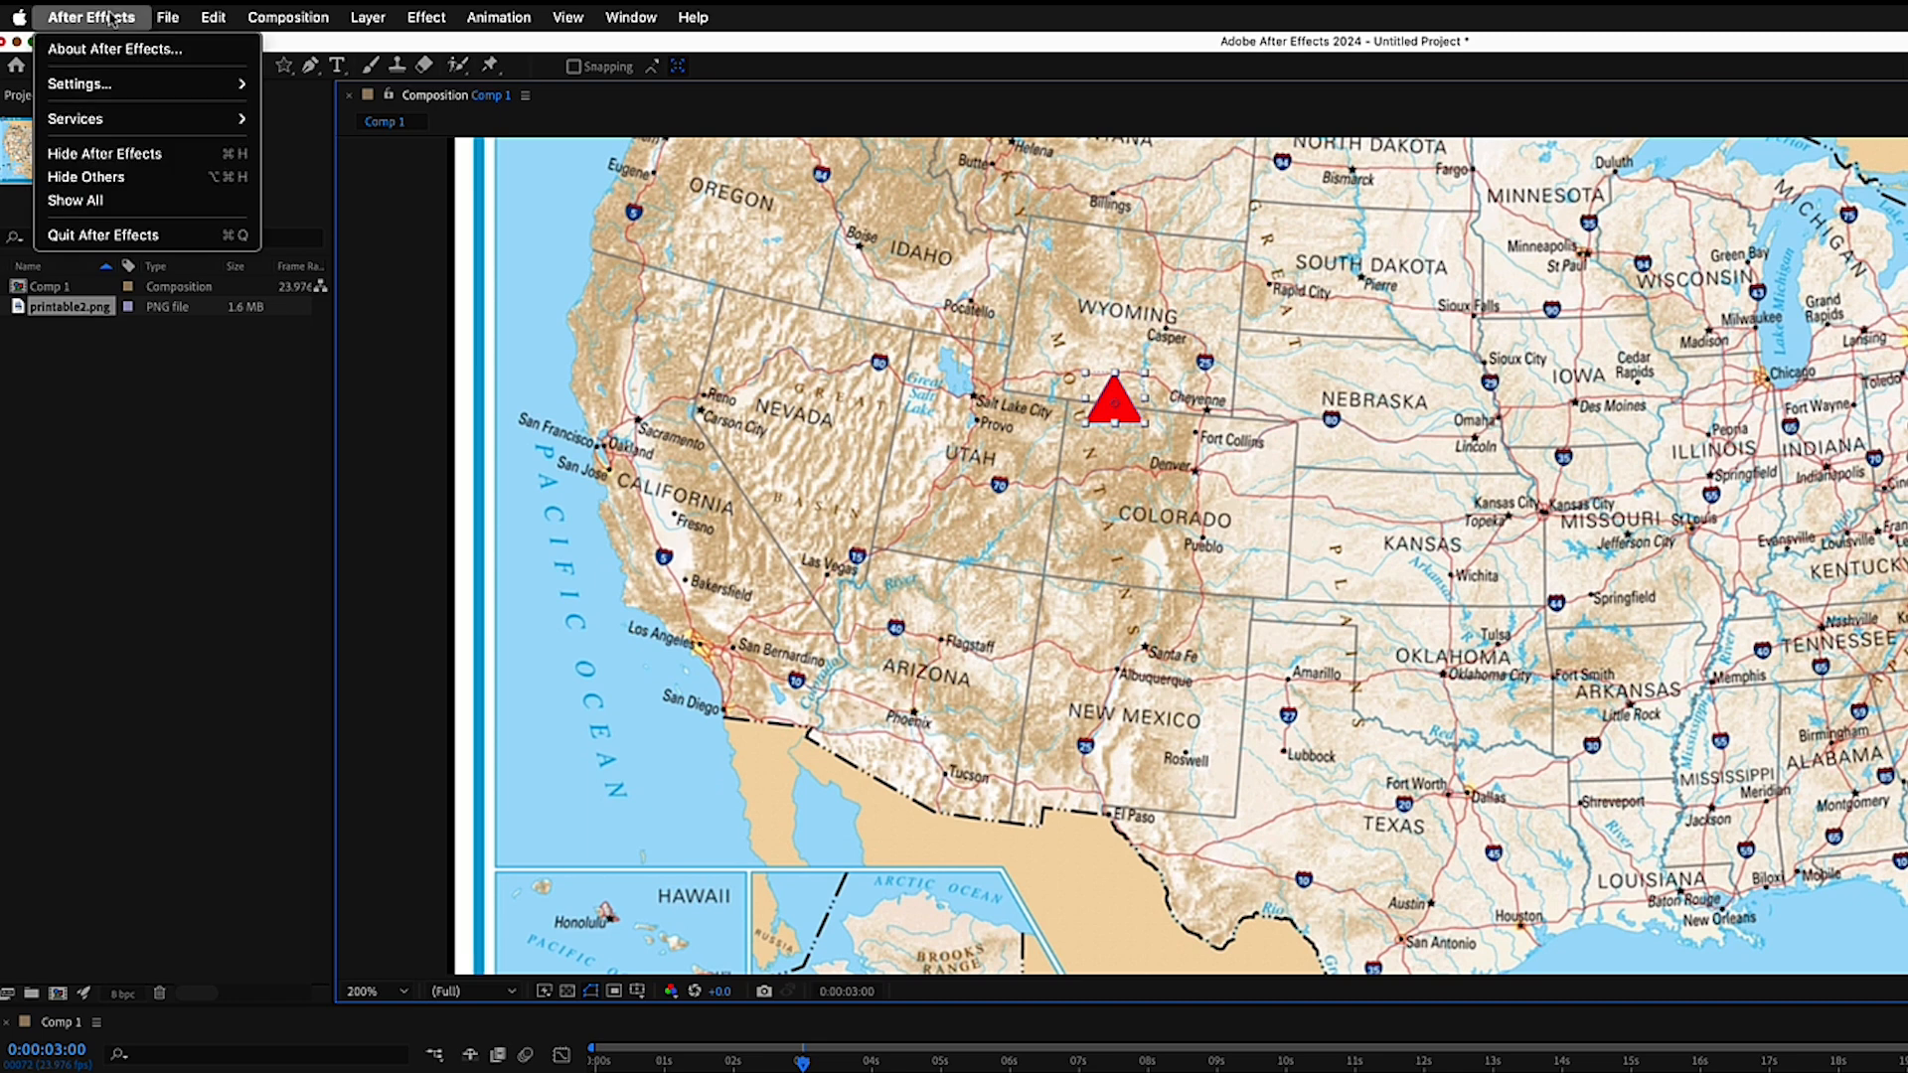
mouse_move(79, 84)
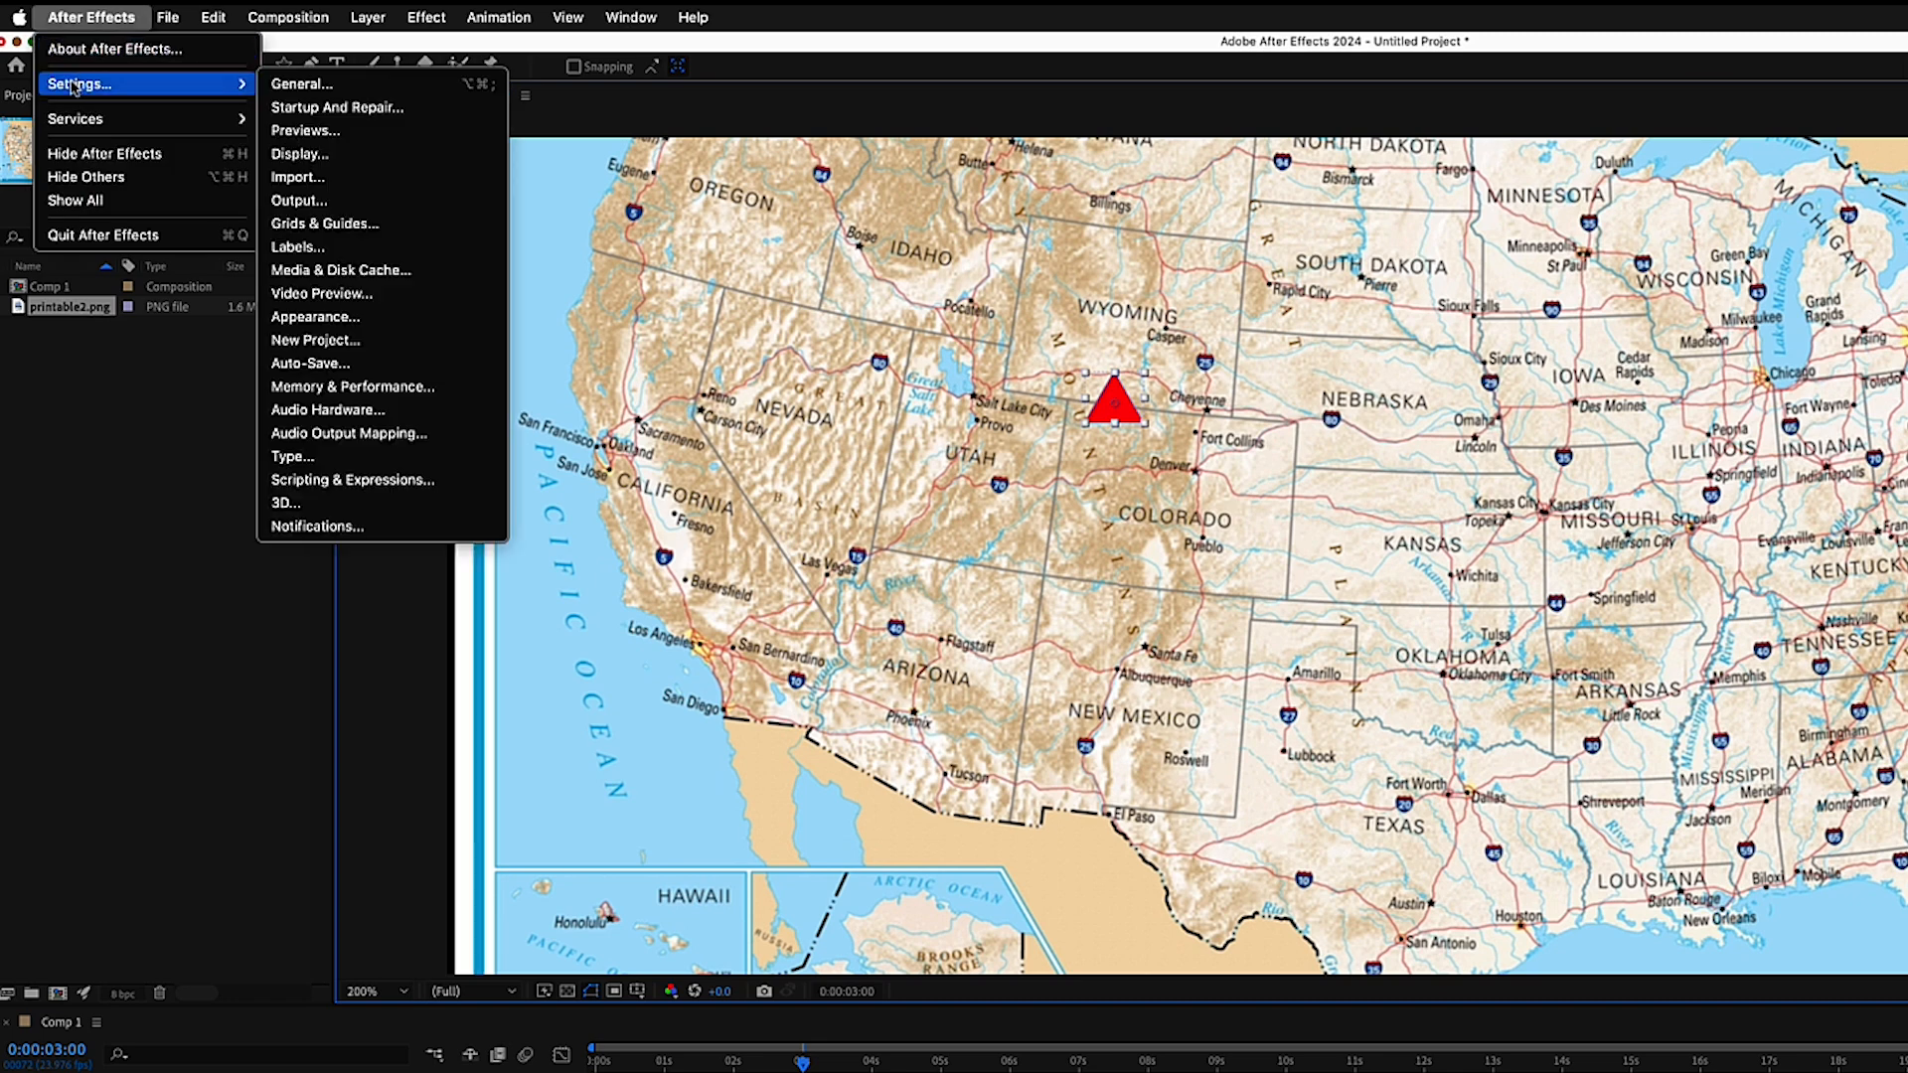
click(301, 86)
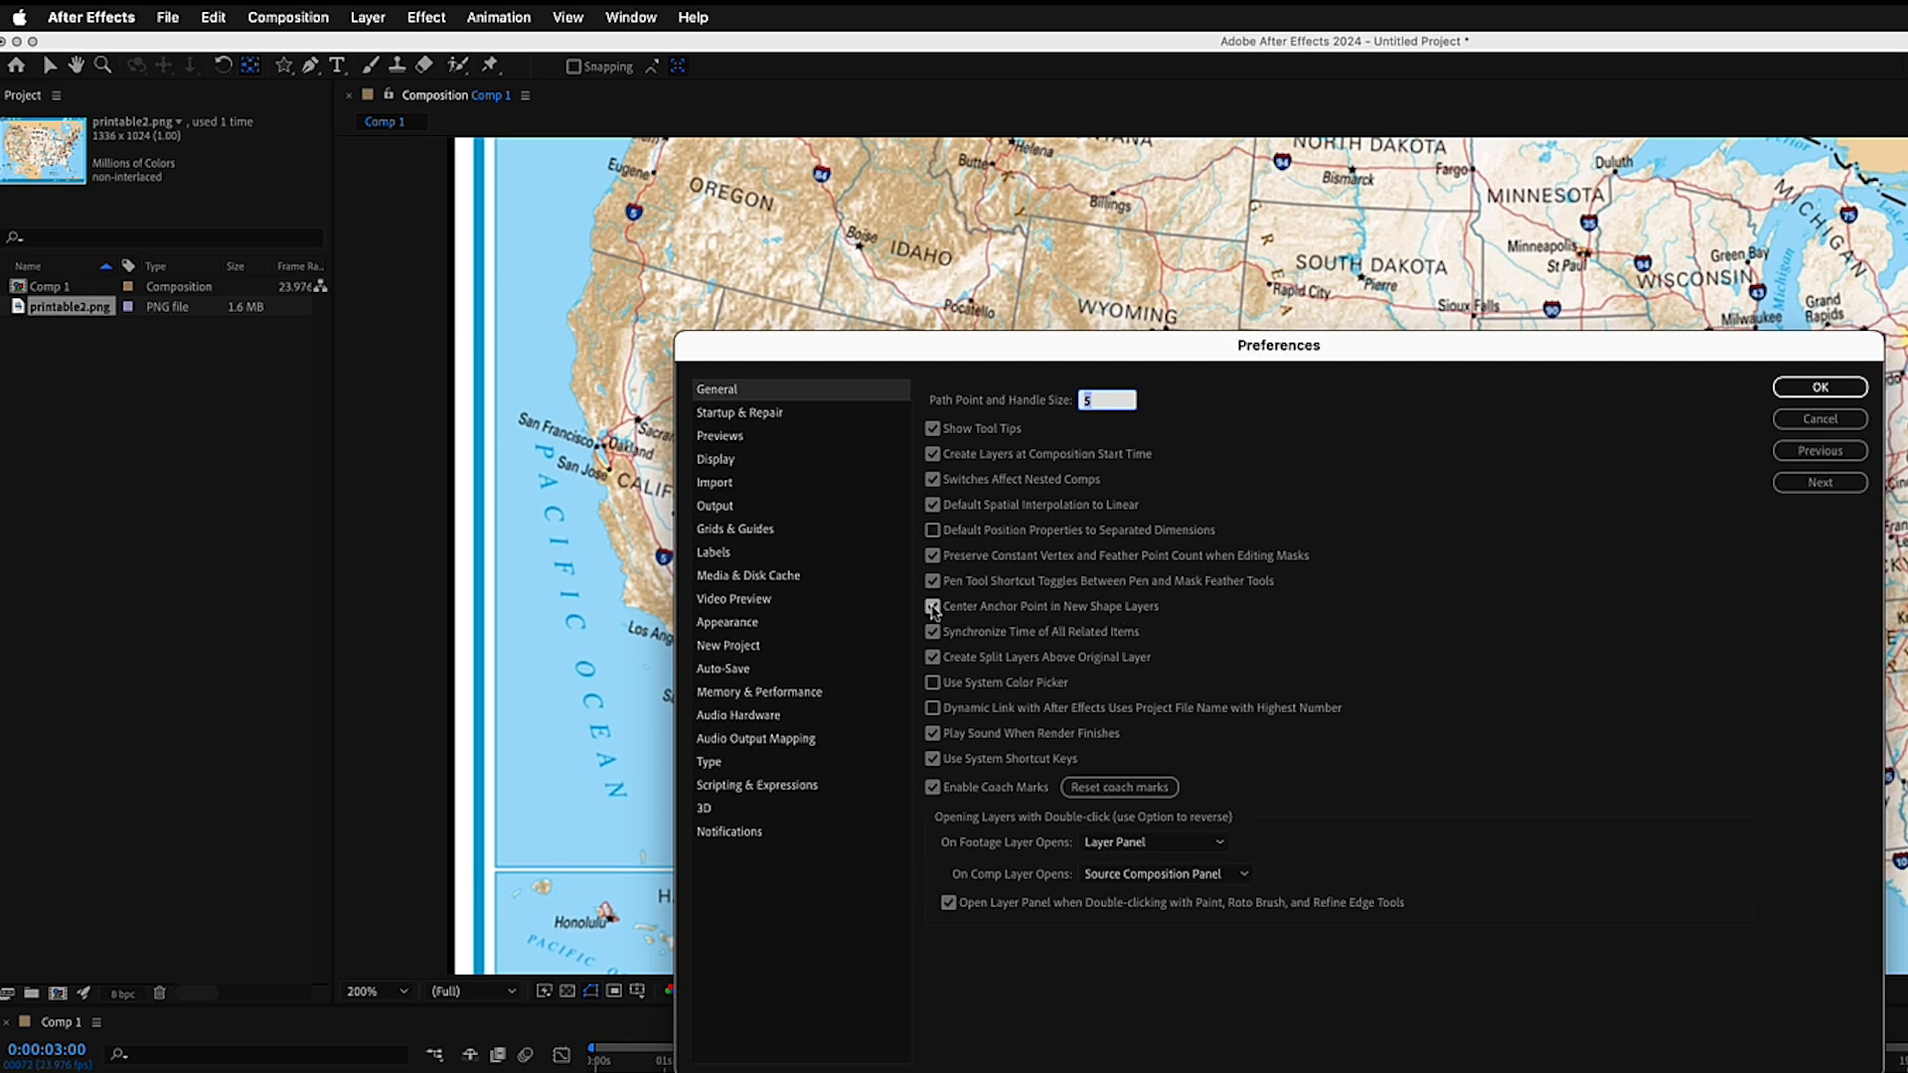
click(1833, 389)
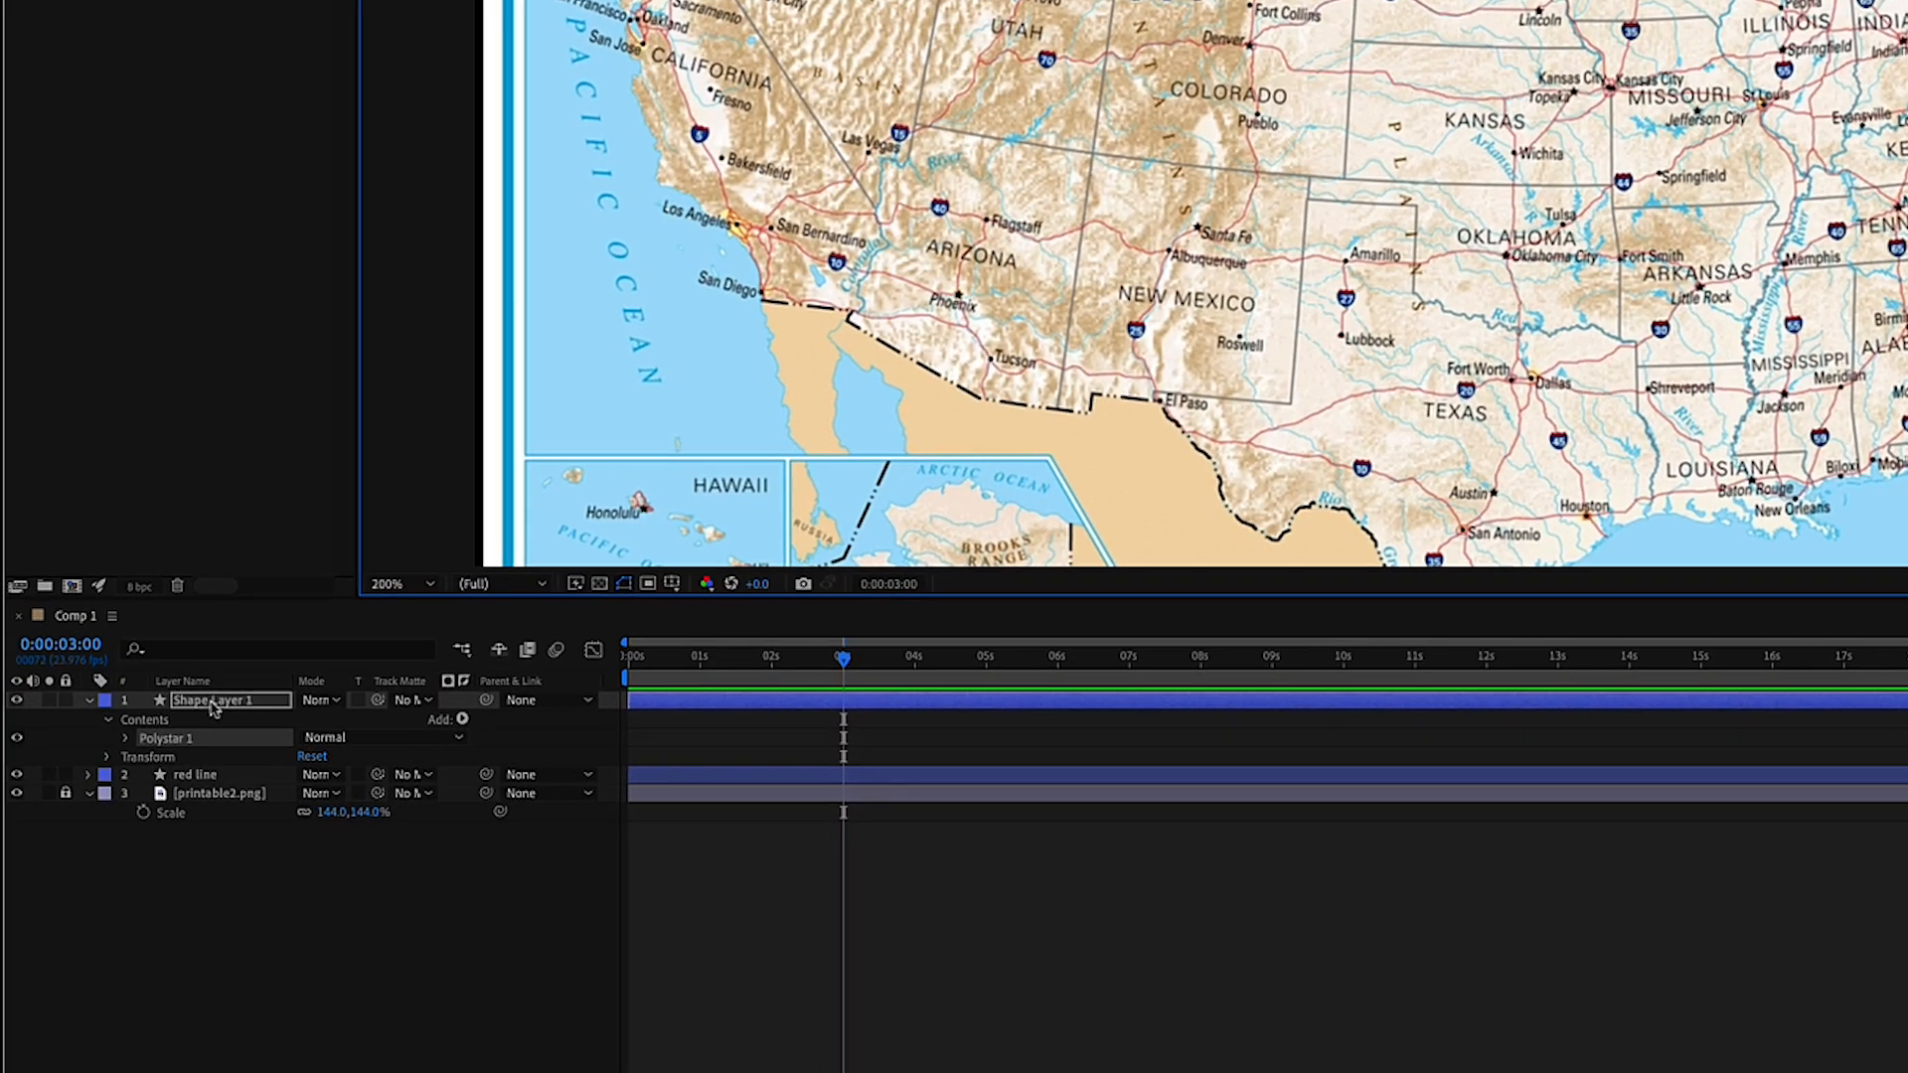
Rename the triangle's shape layer as "arrow head".
click(212, 702)
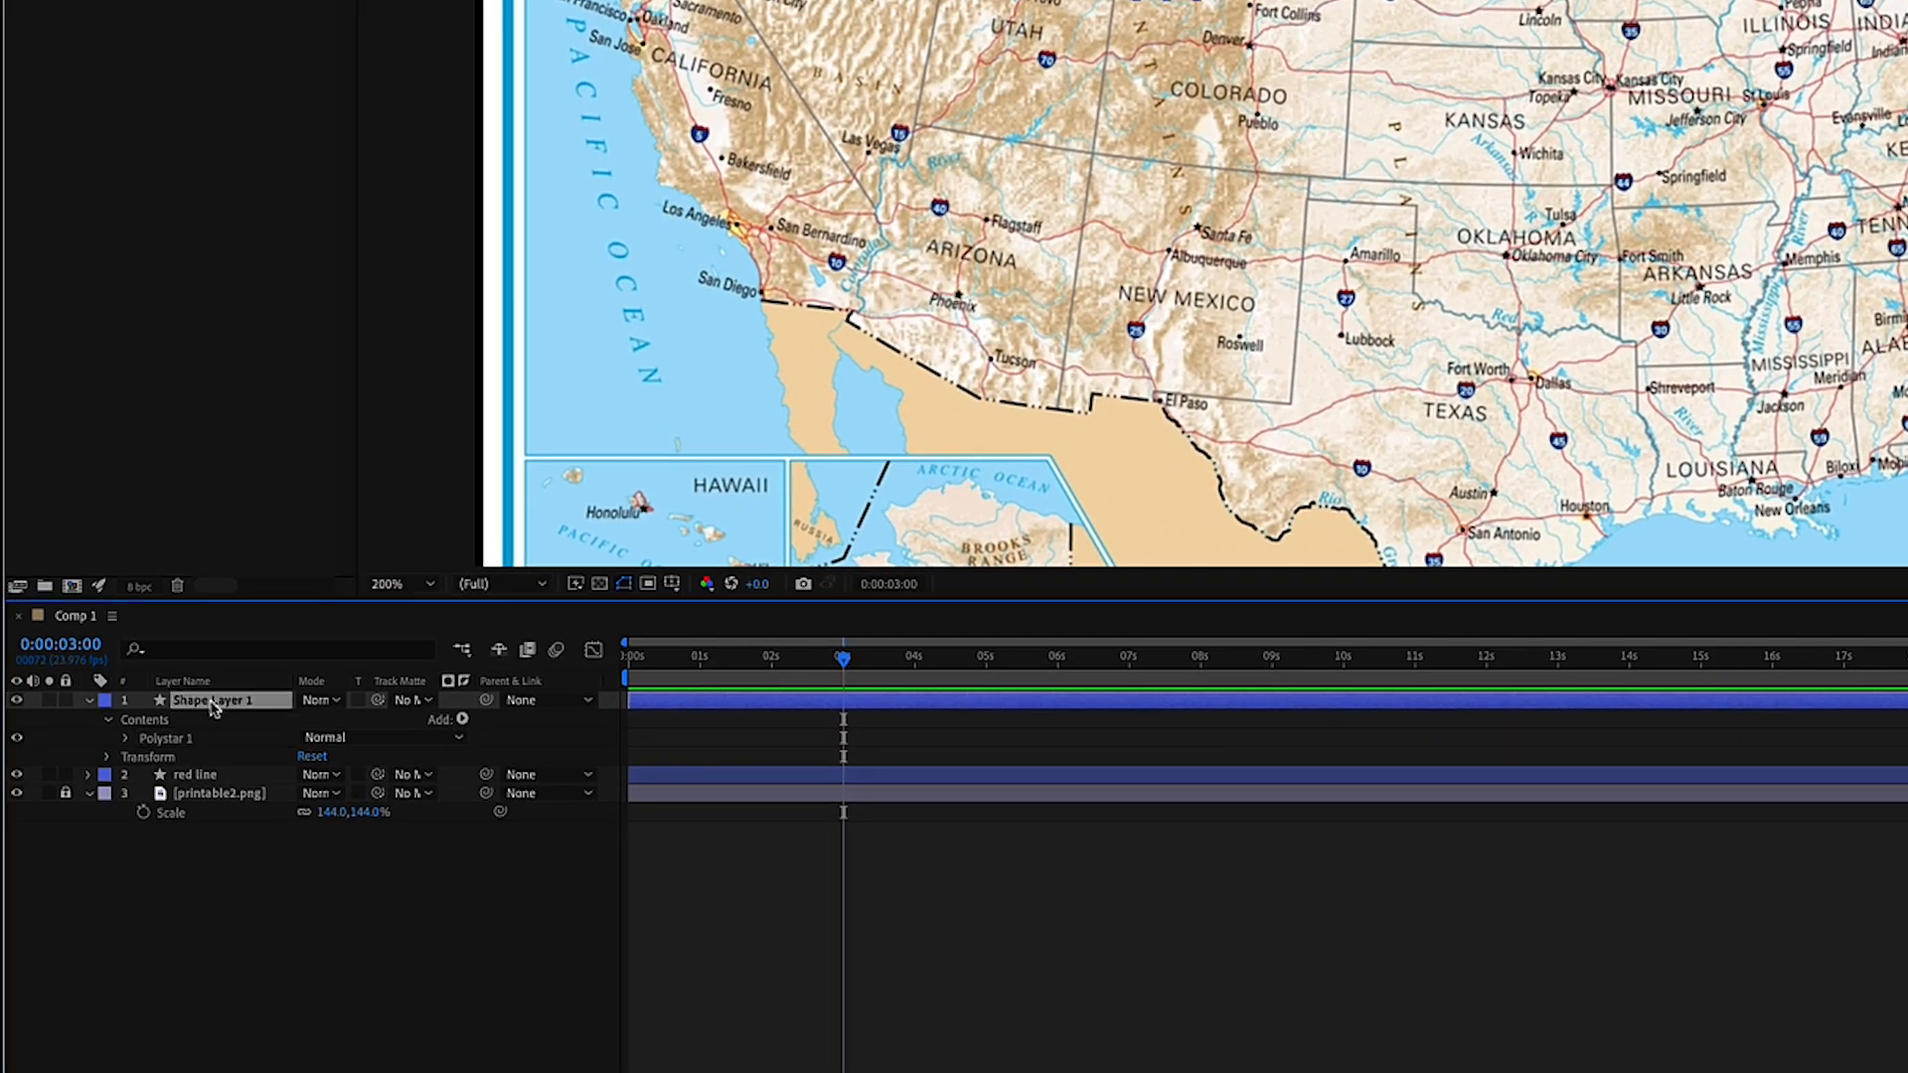
key(Return)
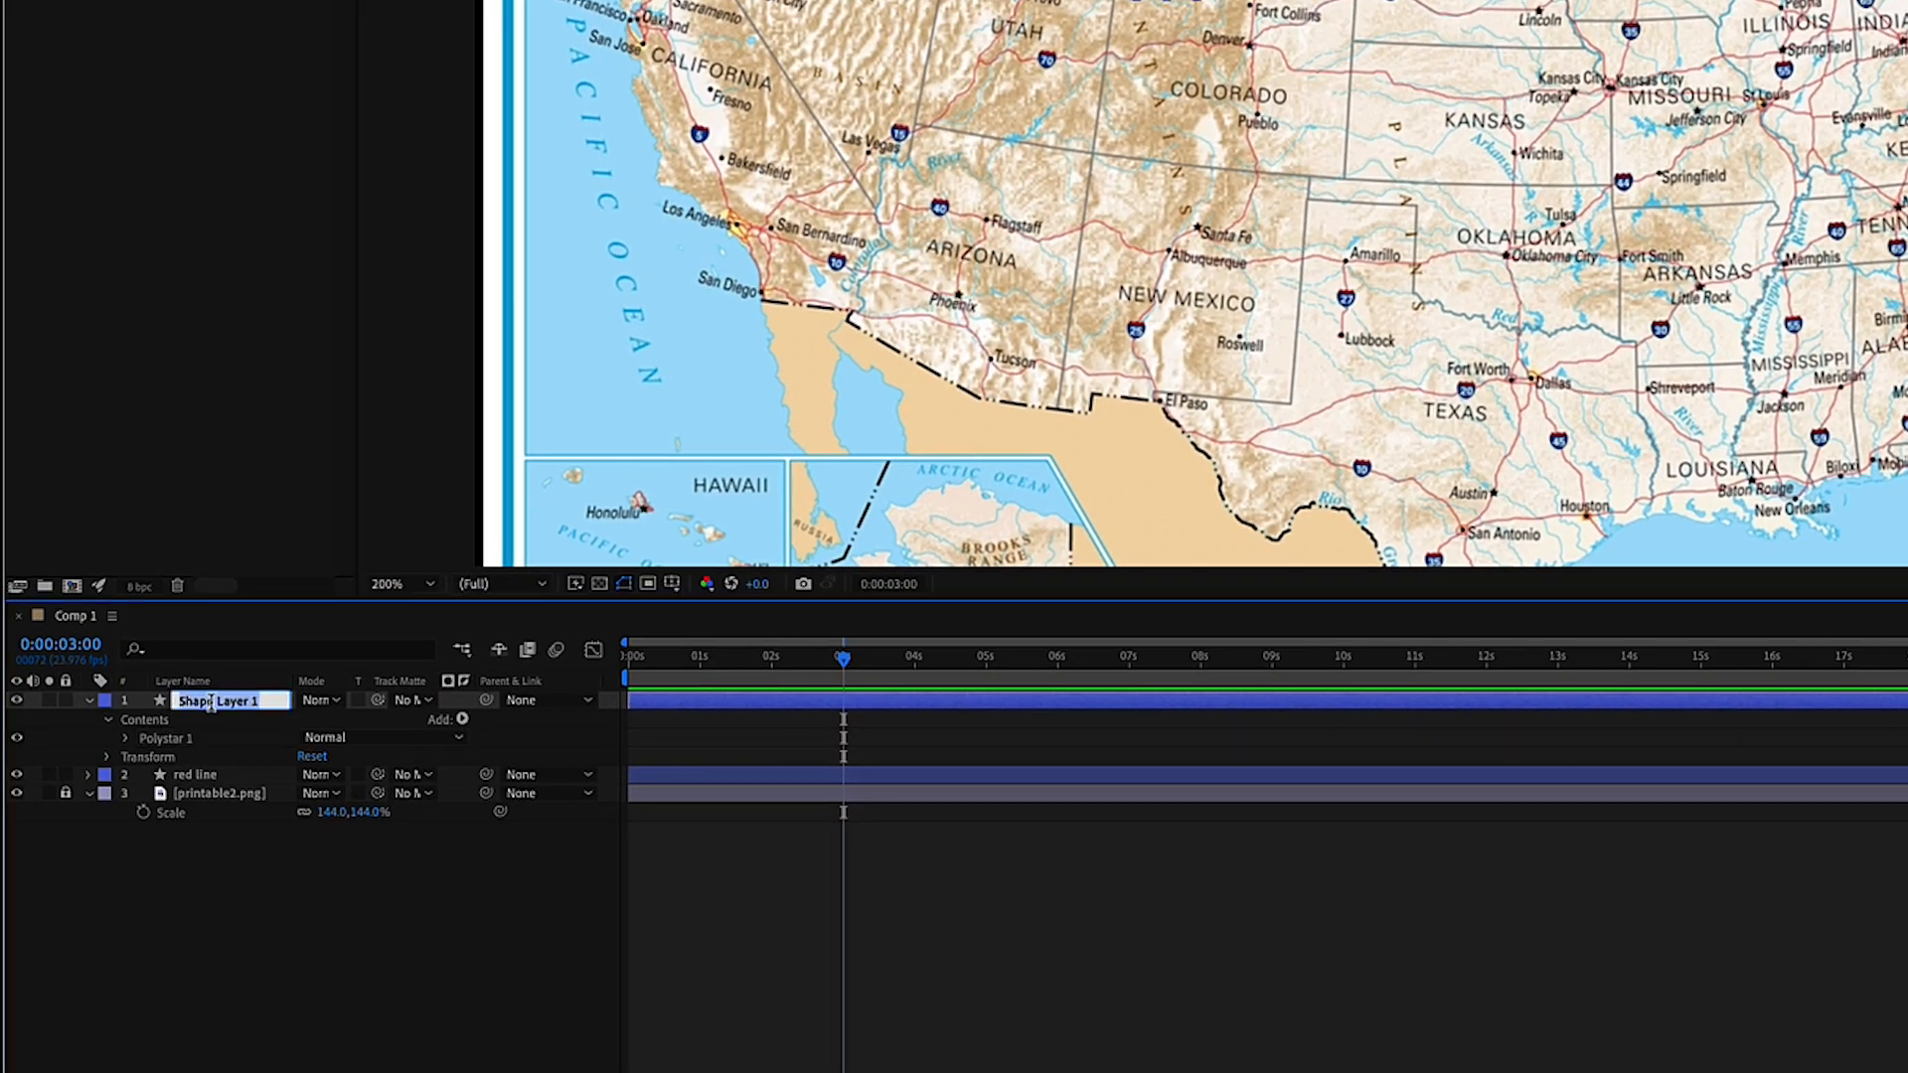
text(arrow head)
key(Return)
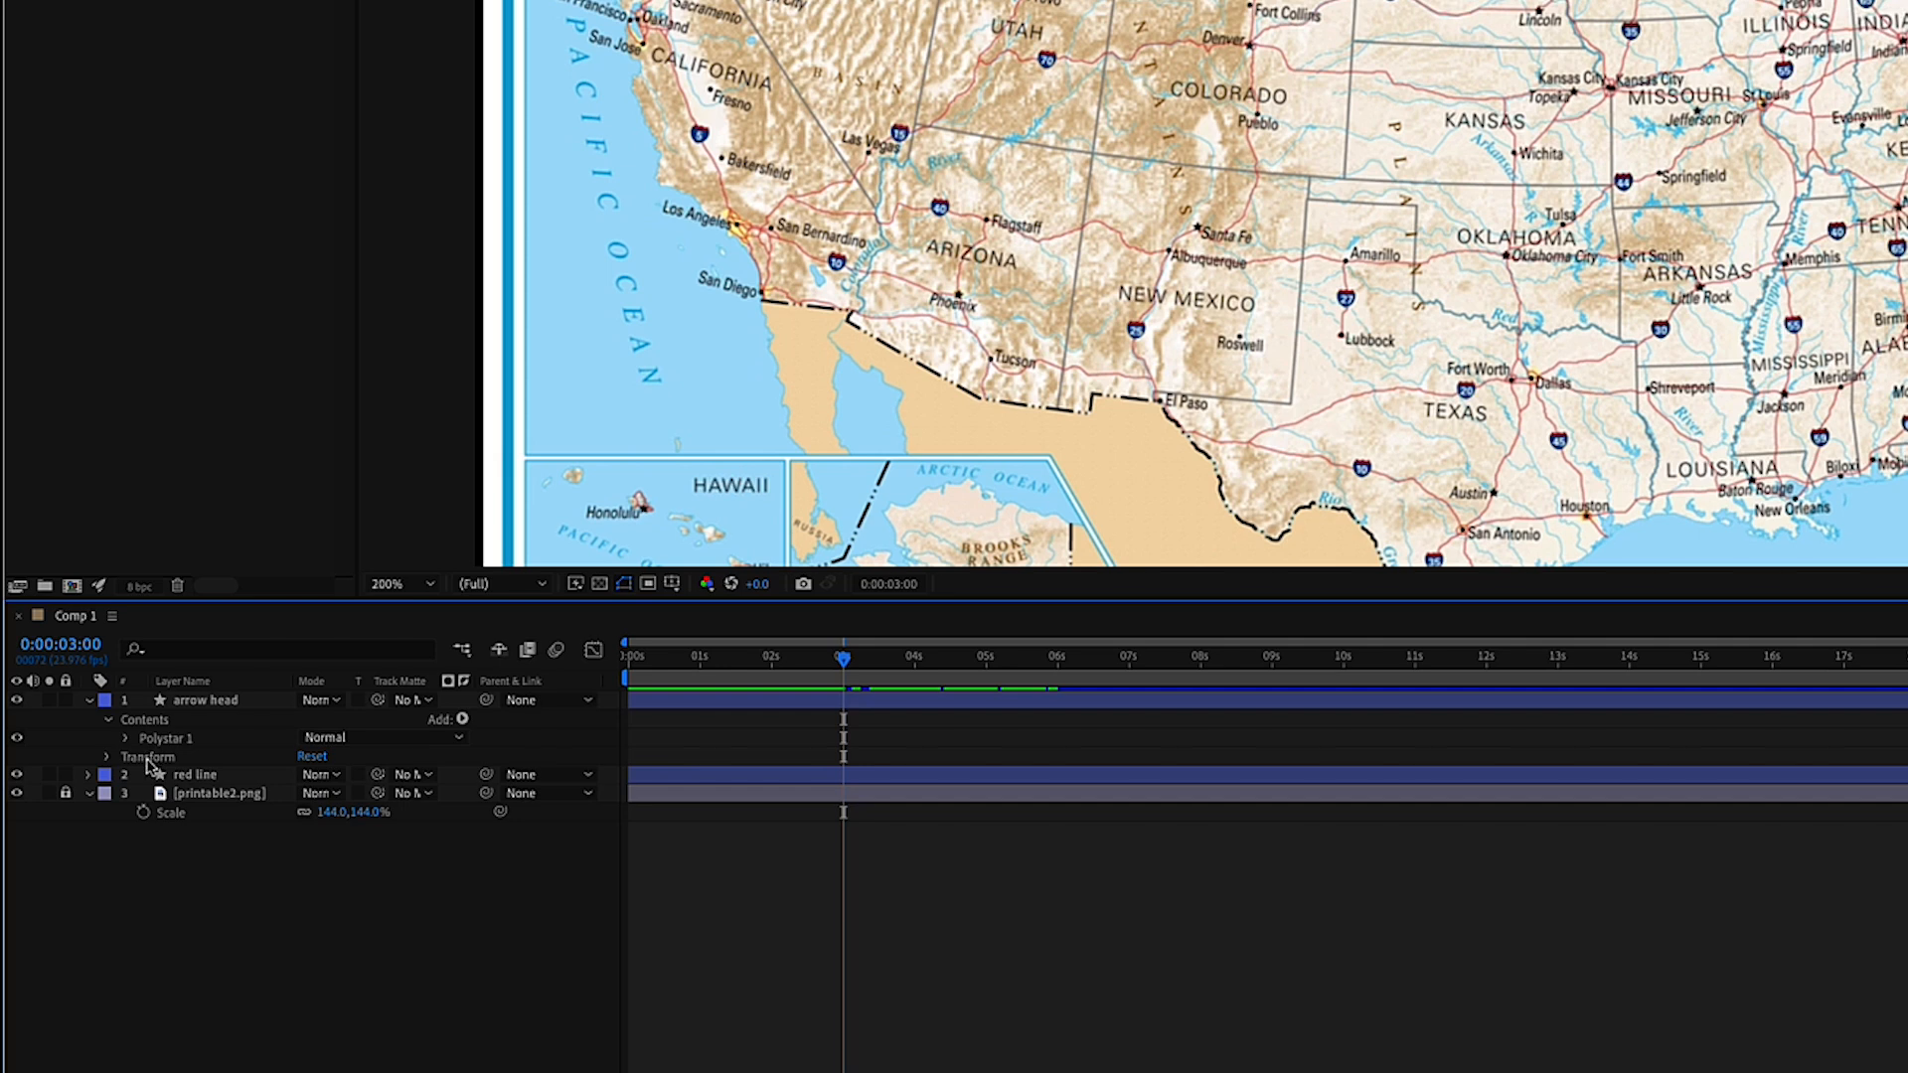
Paste the copied route path into the arrow head layer's Position at 3 seconds and preview its motion against the red line.
click(147, 758)
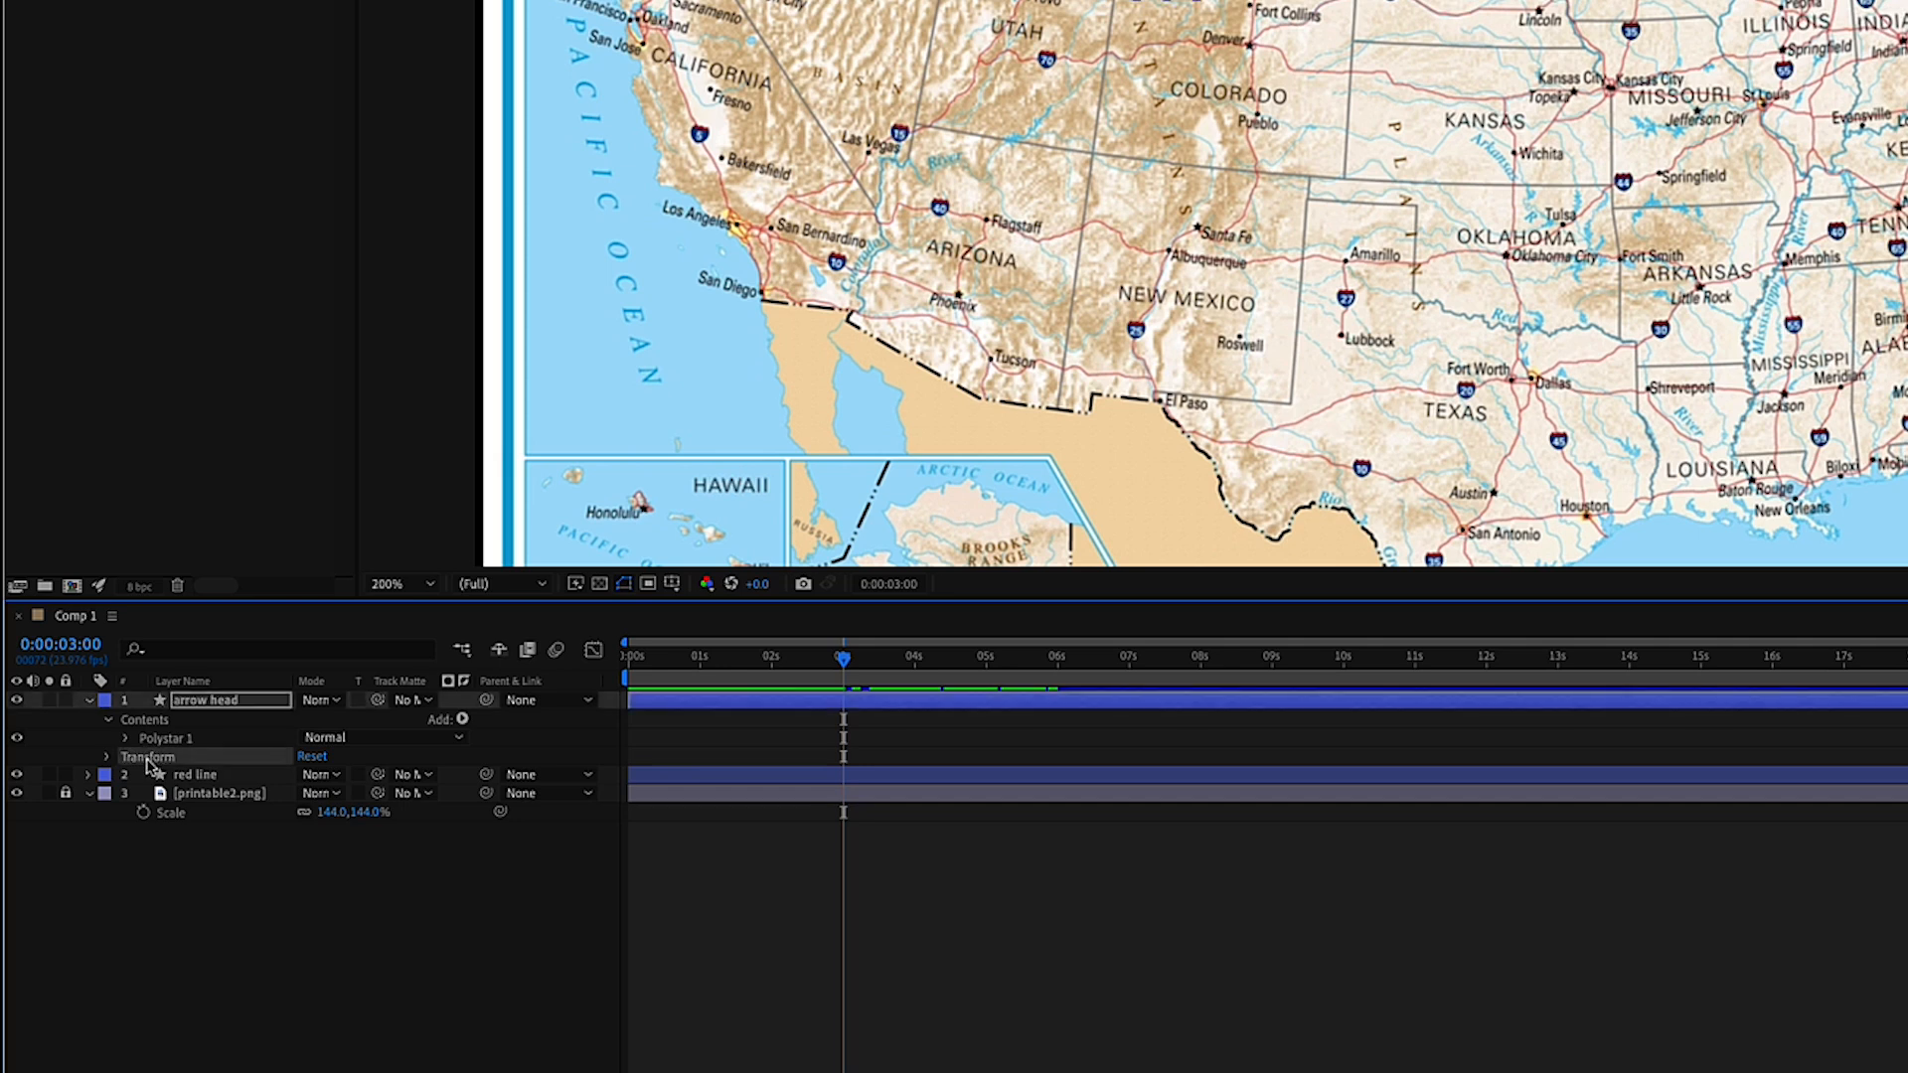
key(p)
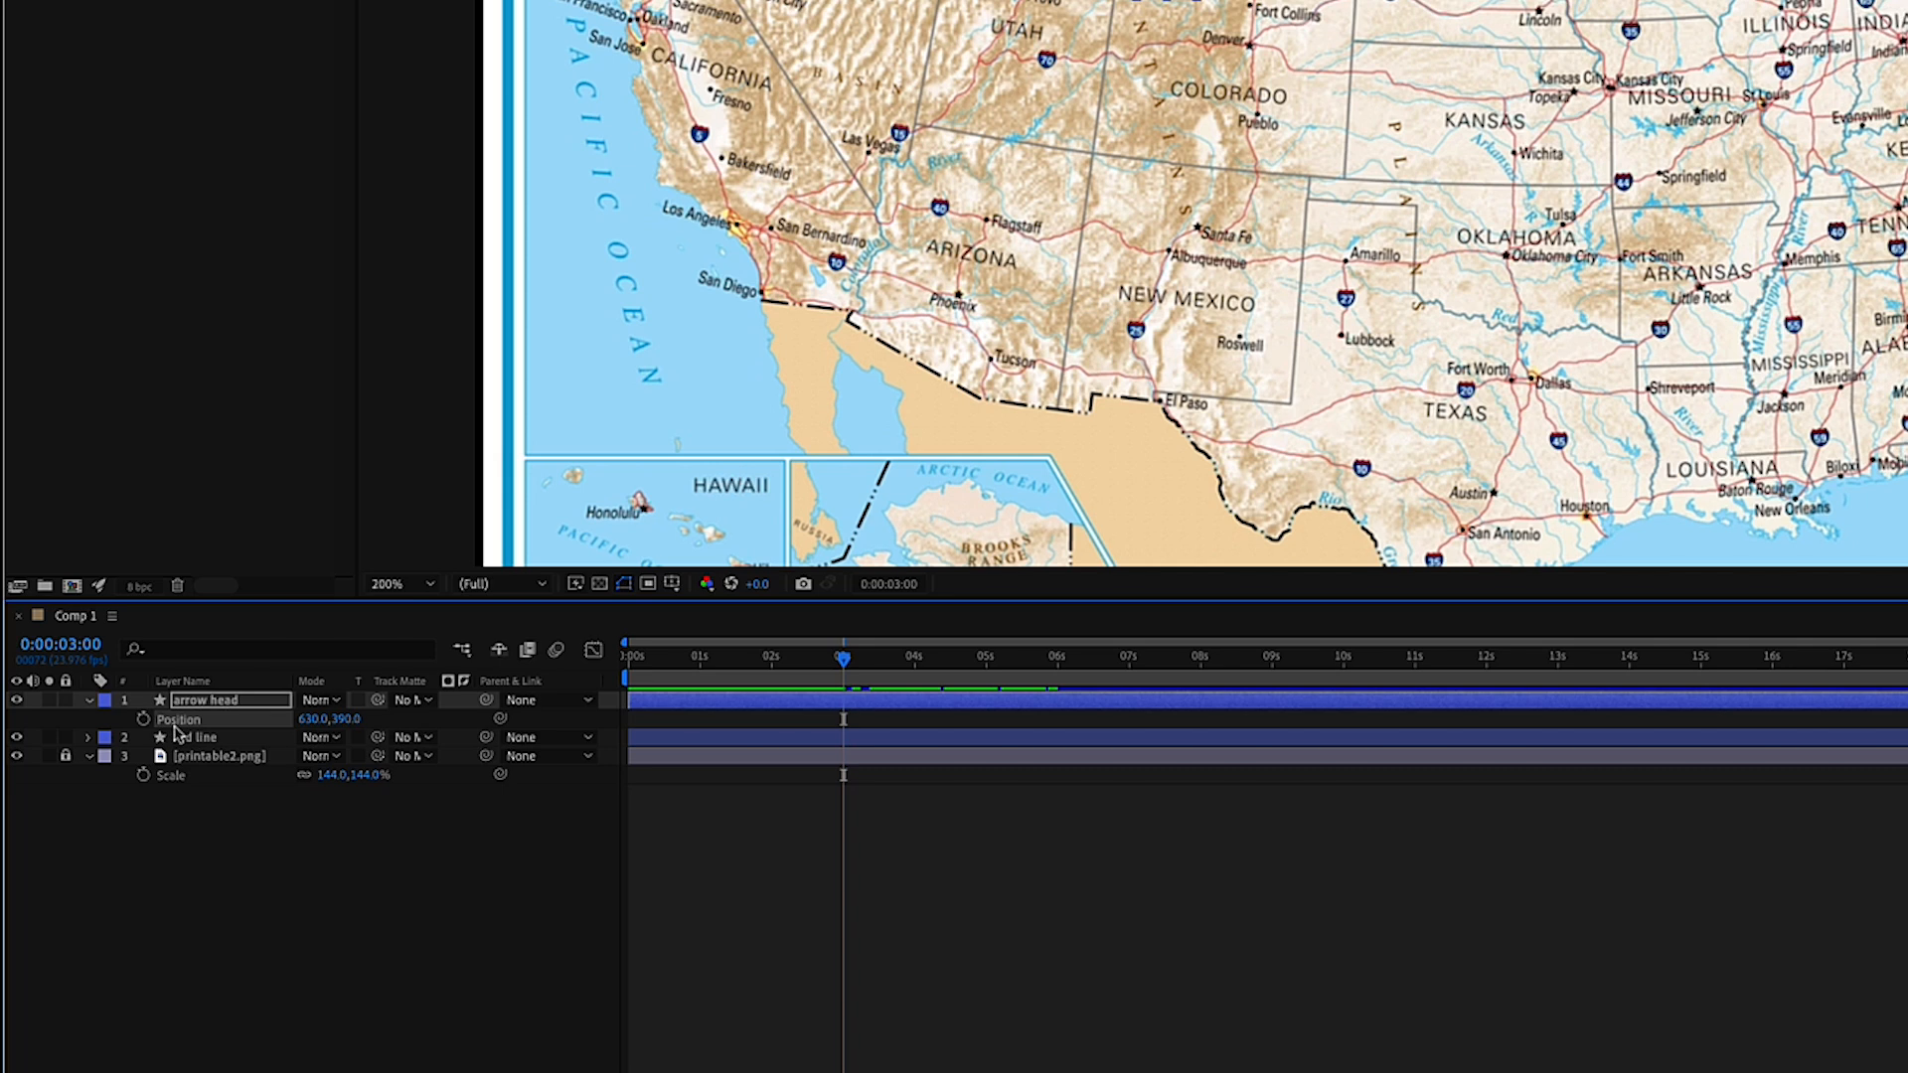
key(ctrl+v)
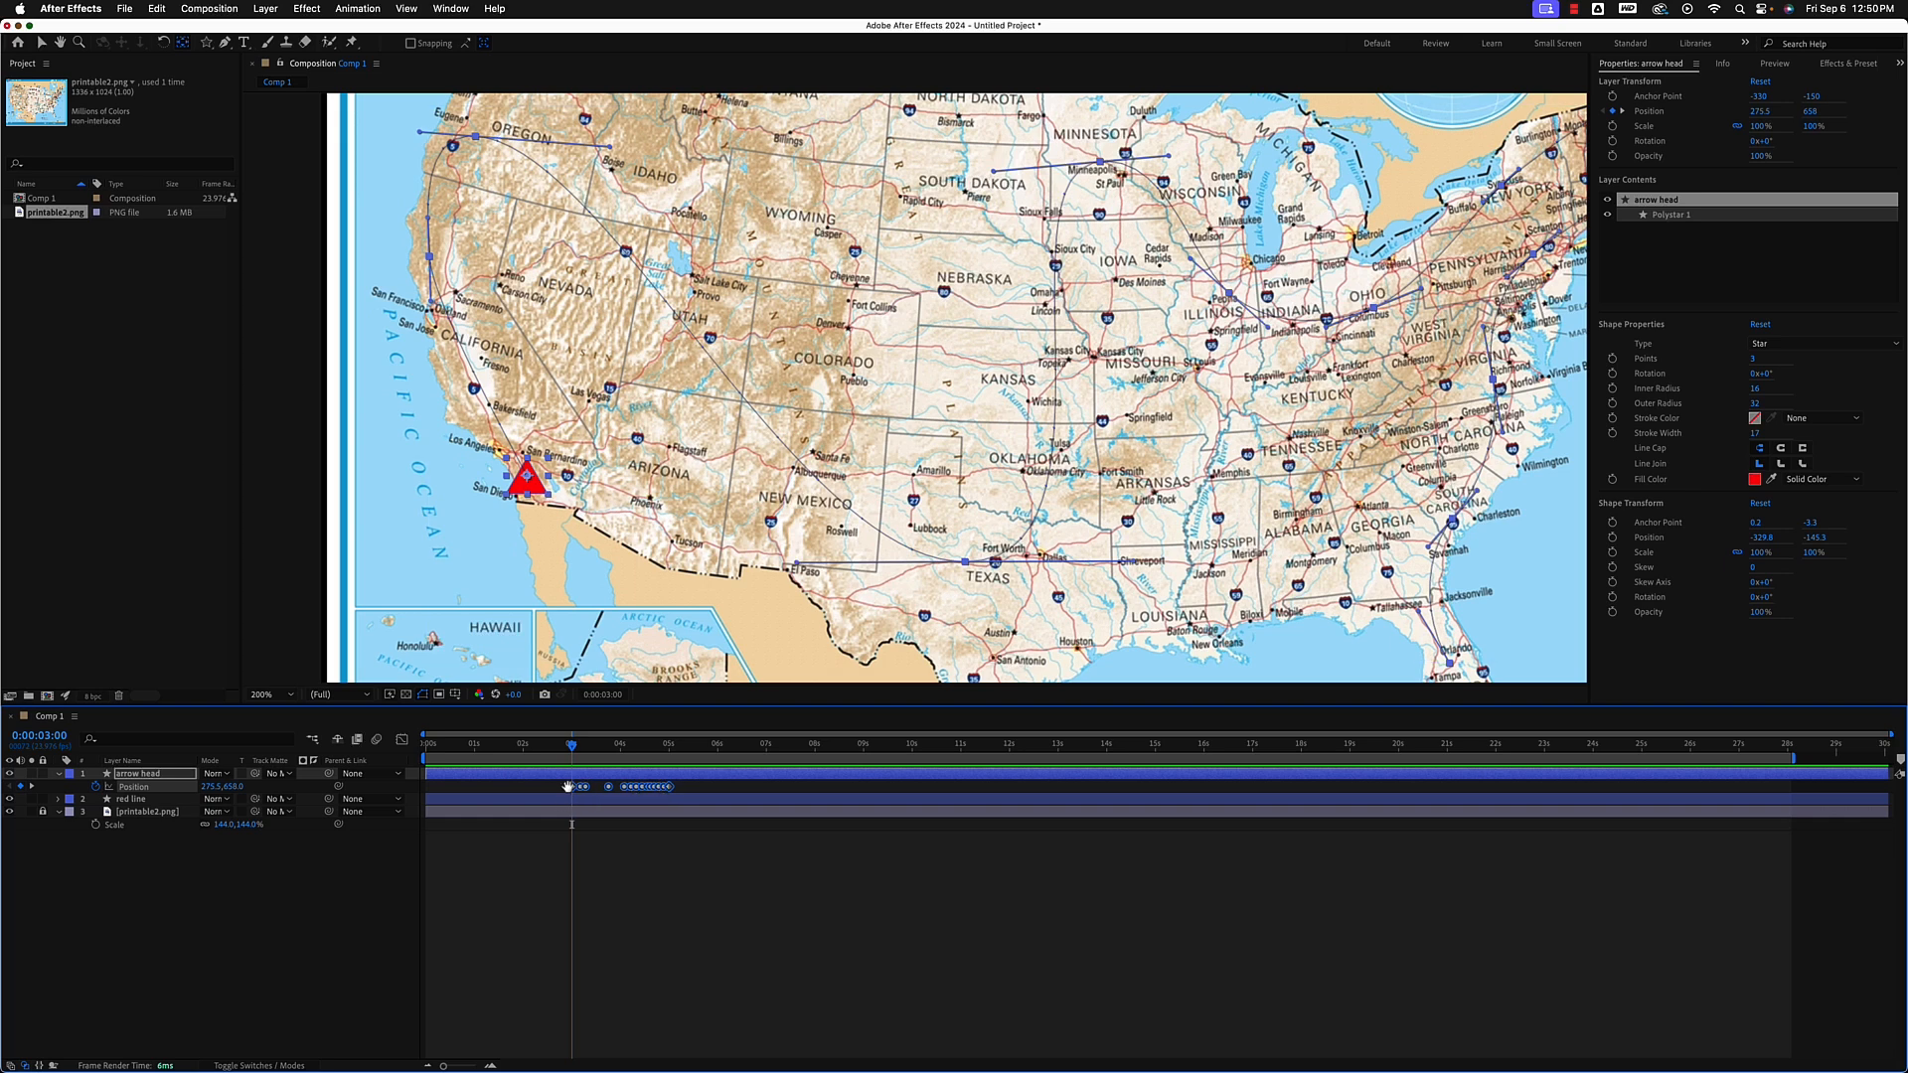
key(space)
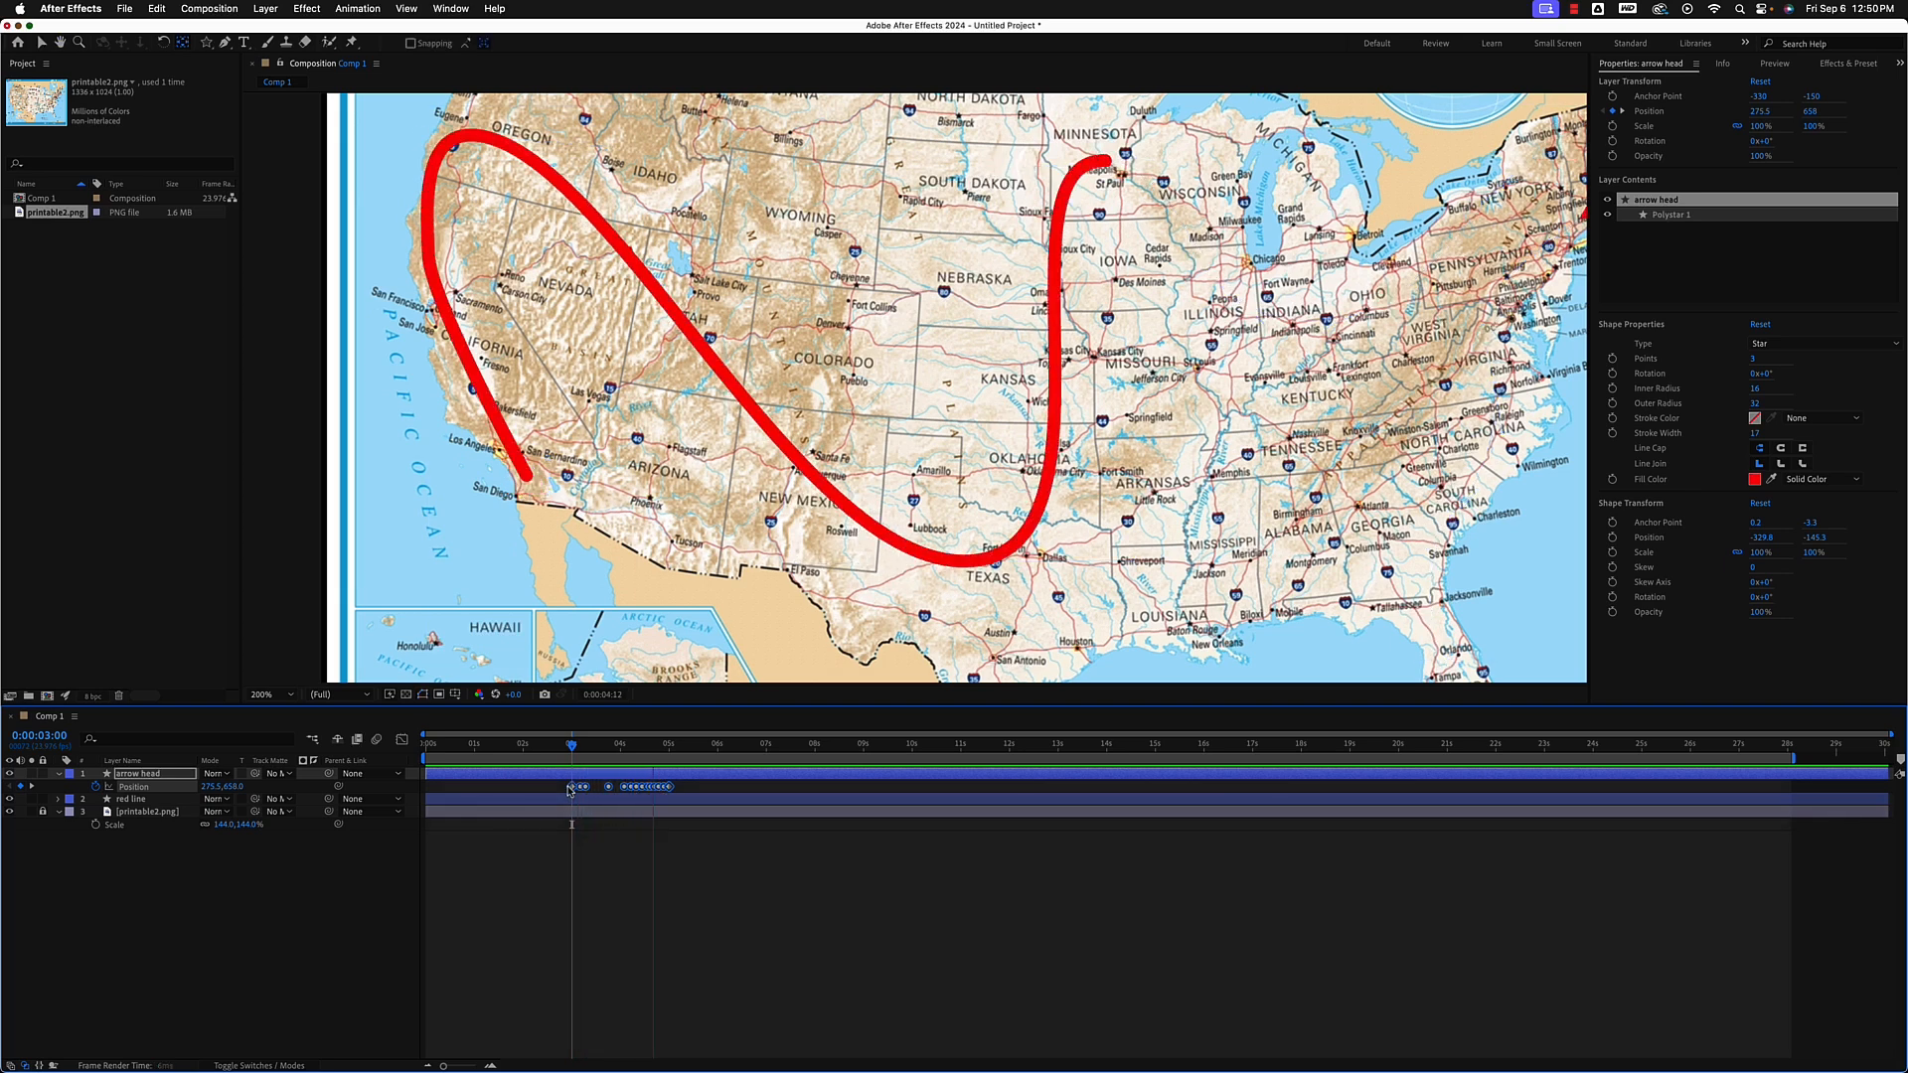
key(space)
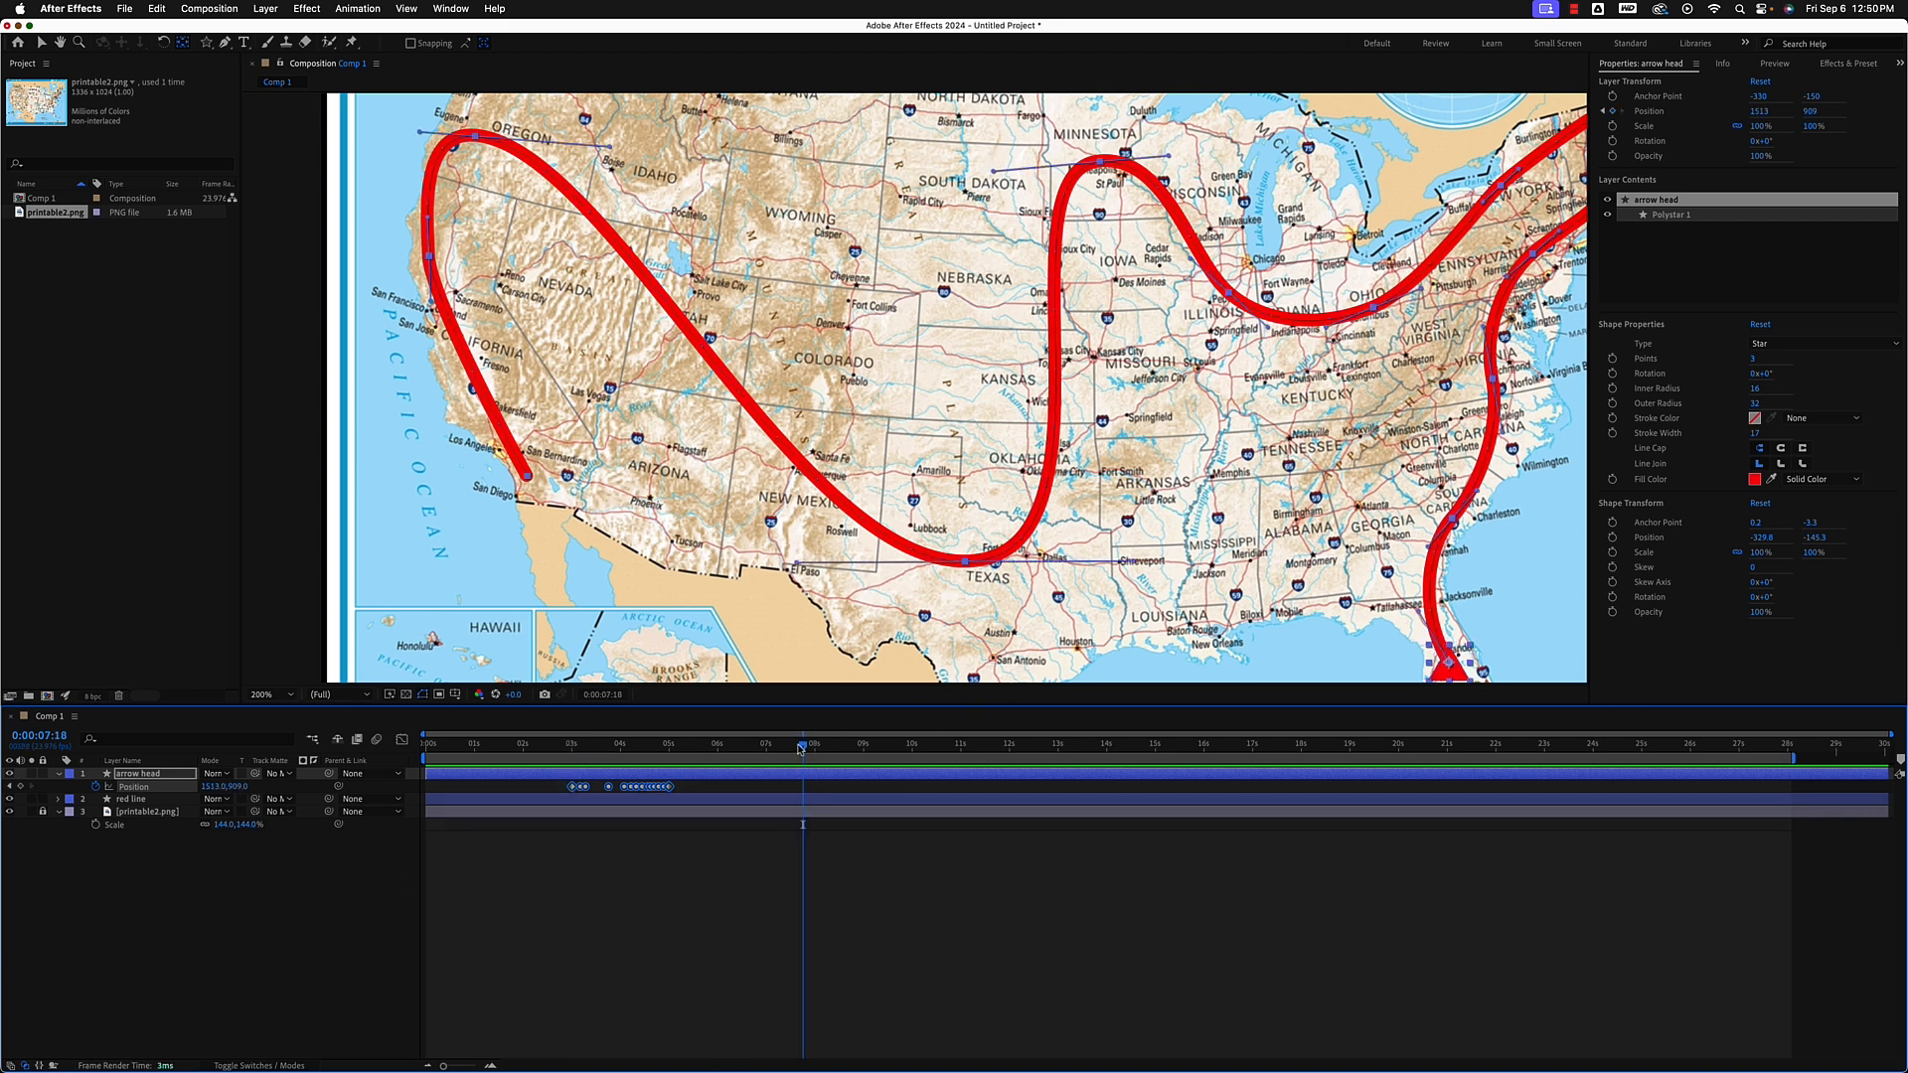
drag(801, 747, 634, 738)
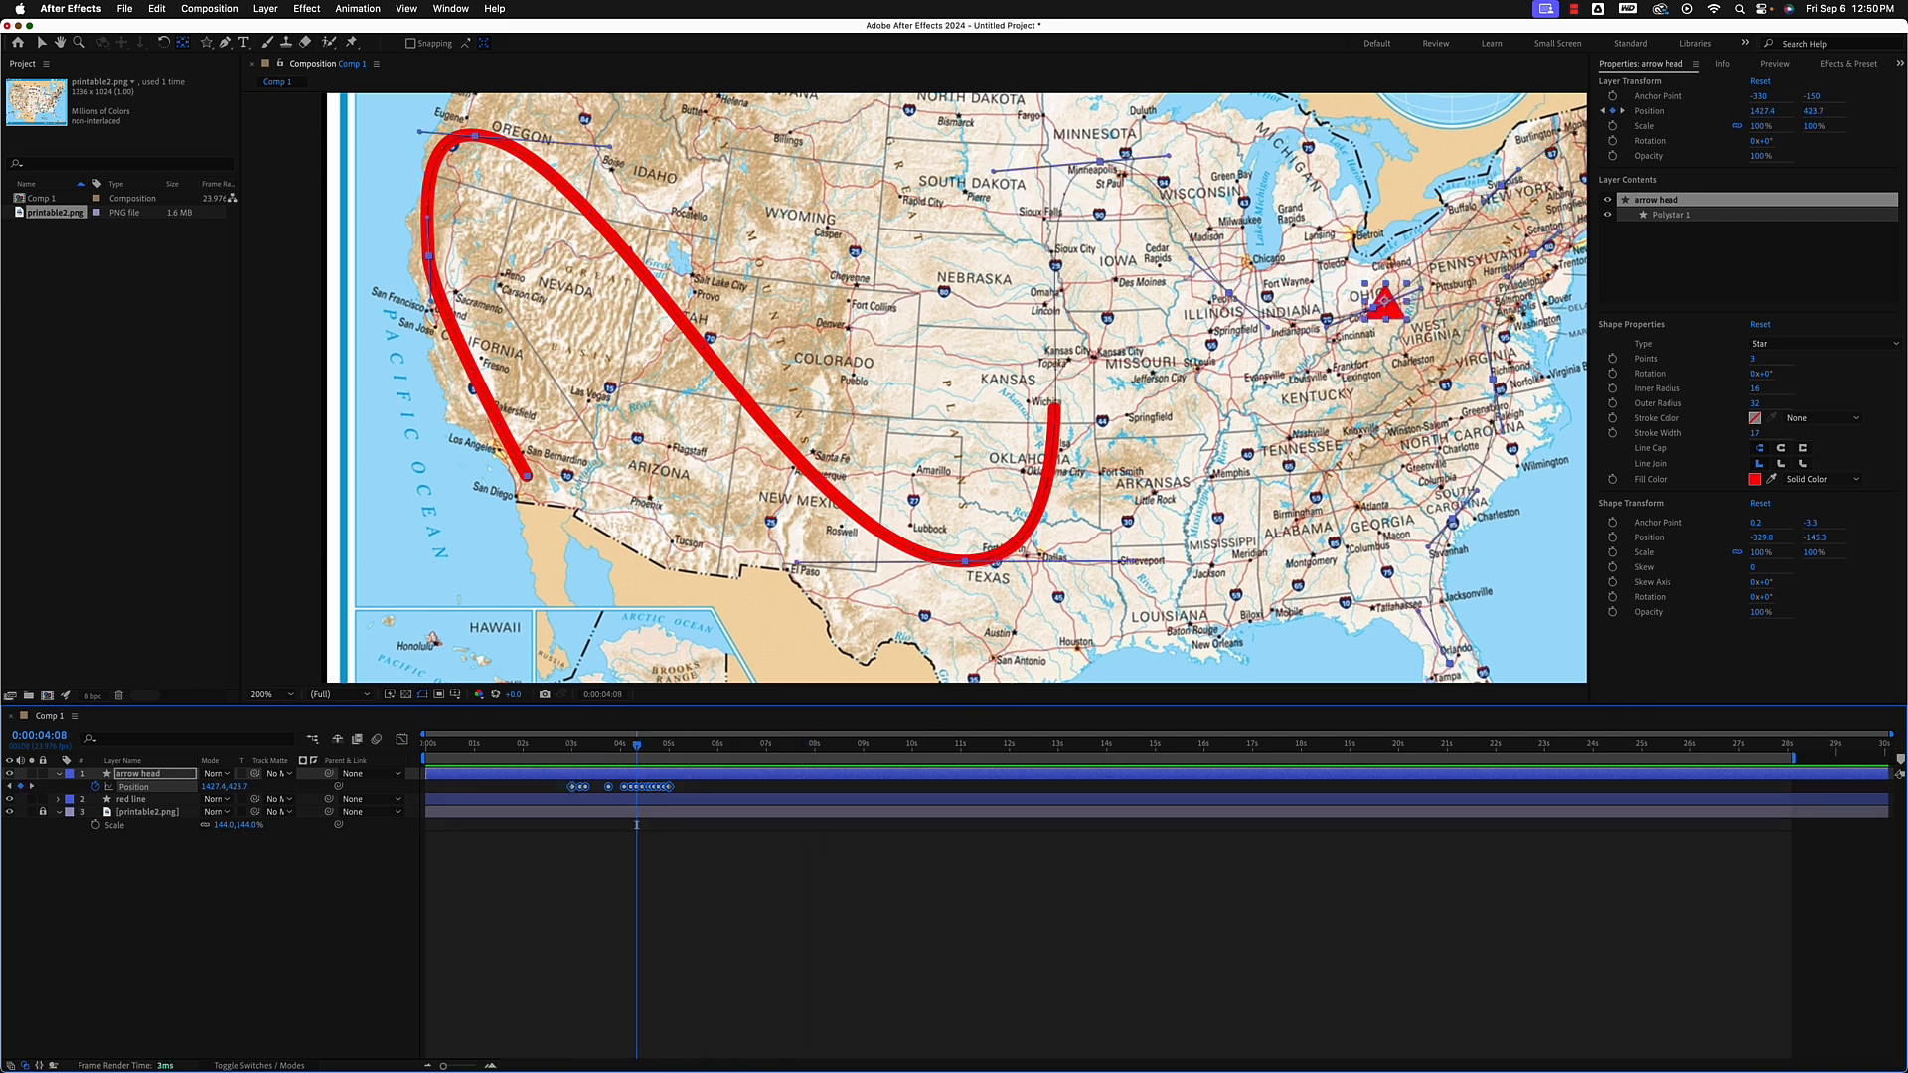
Reveal both shape layers' keyframes and retime the arrow head's Position keyframes to run from 3 to 6 seconds, matching the line's End keyframes.
drag(175, 847, 233, 762)
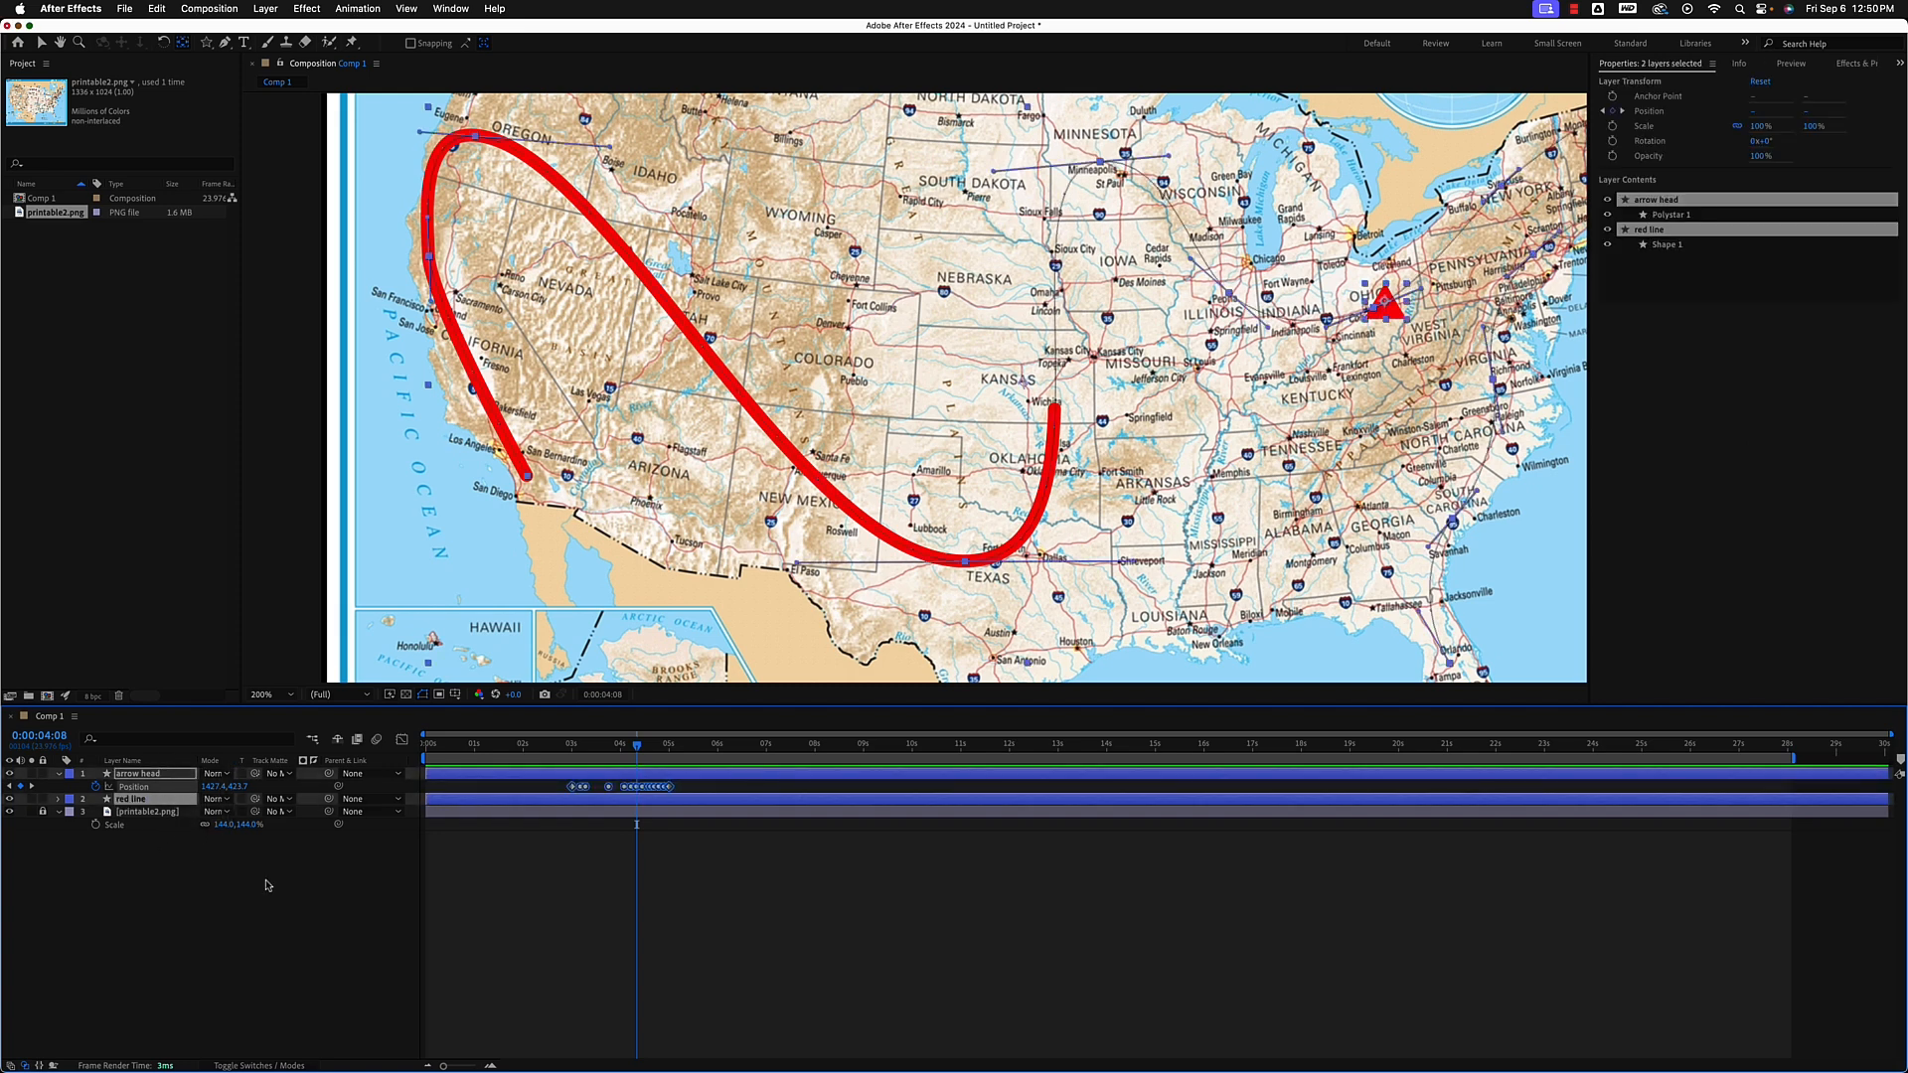
key(u)
key(u)
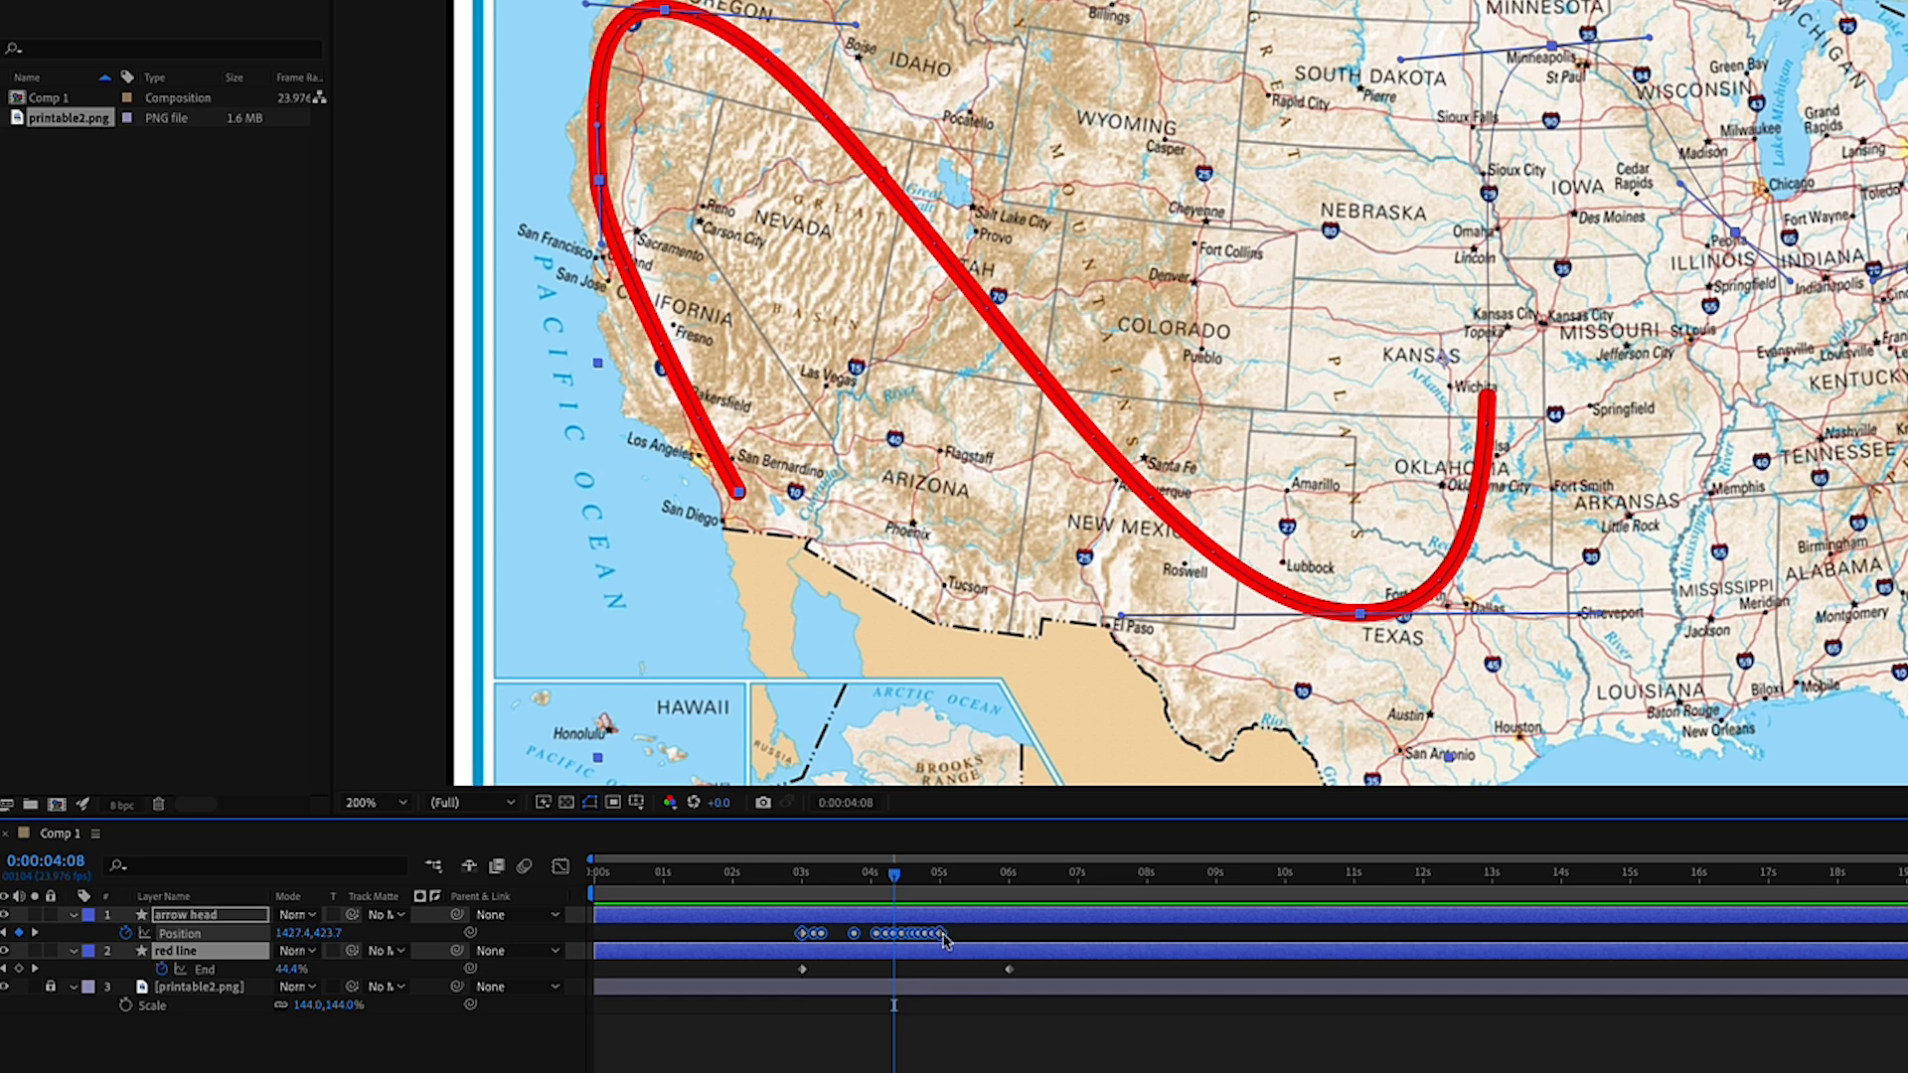
drag(945, 941, 1010, 935)
click(1026, 954)
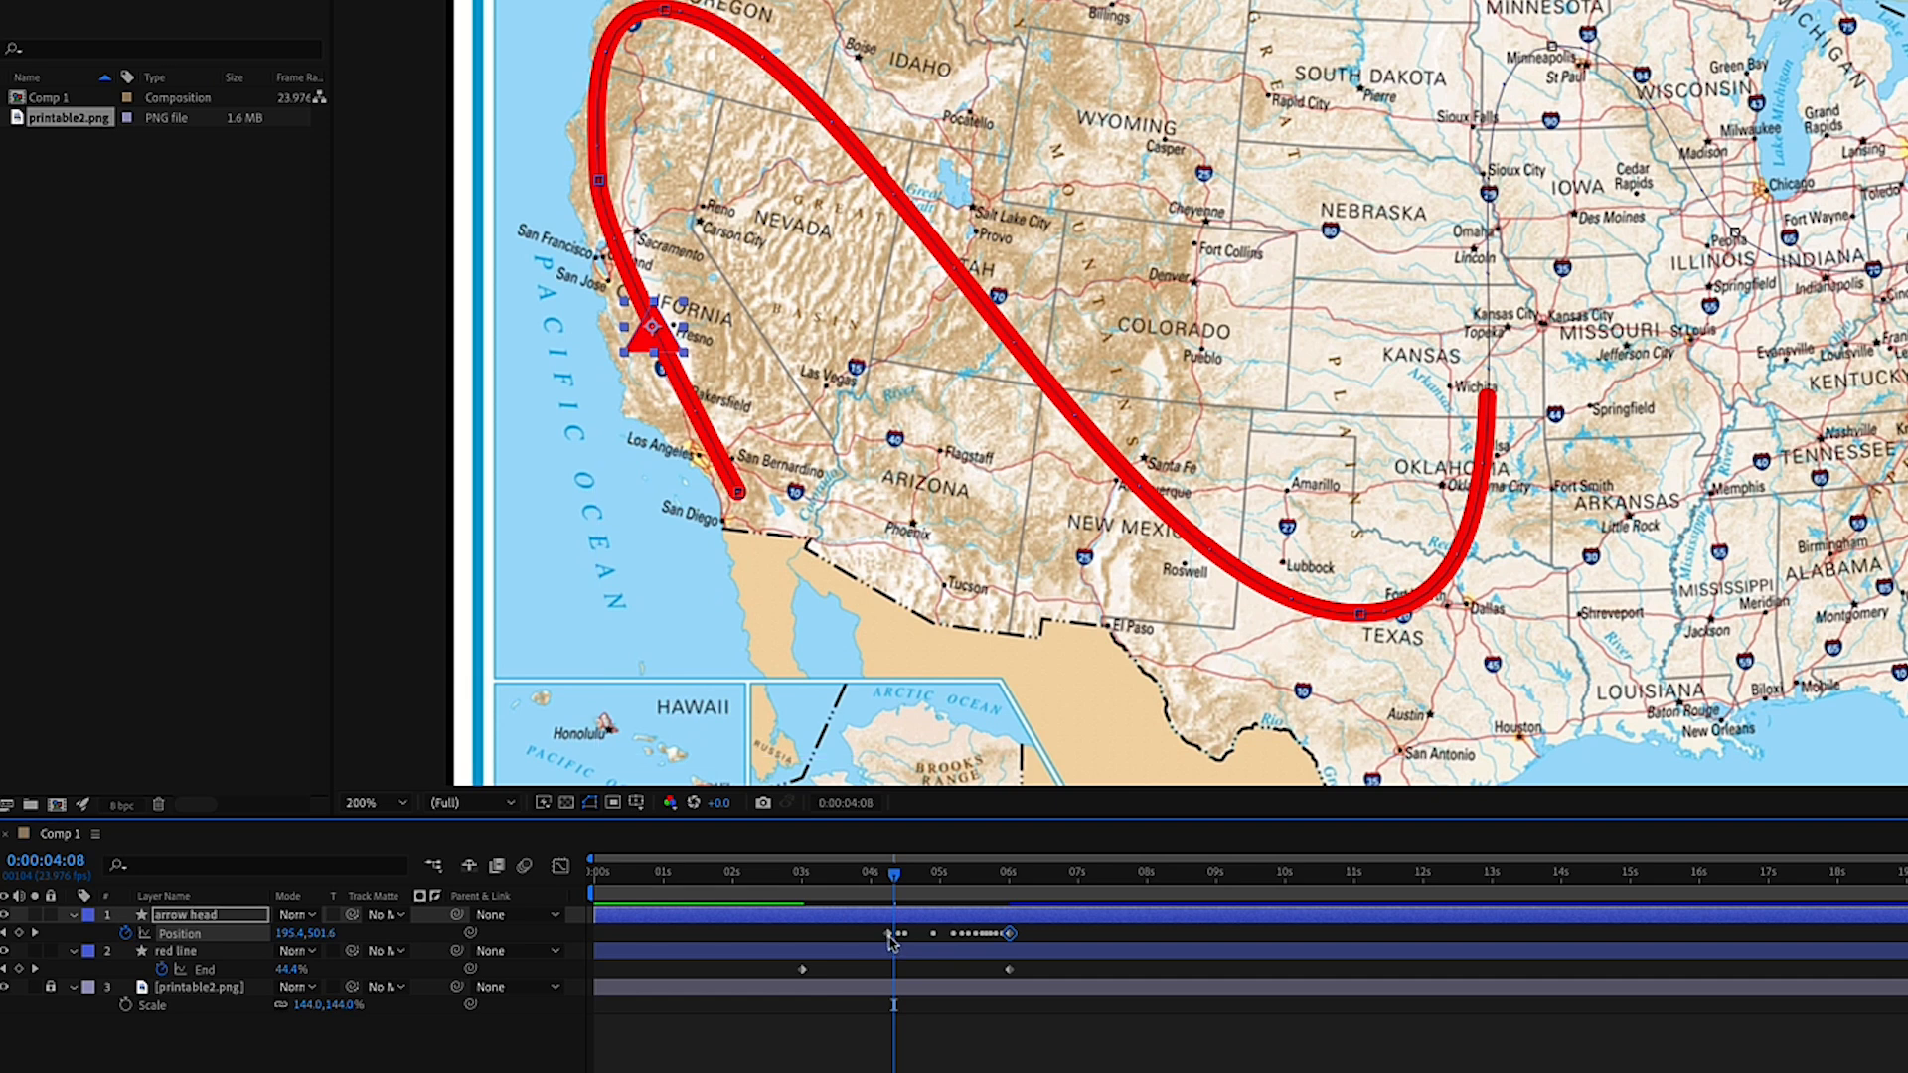
drag(891, 939, 803, 935)
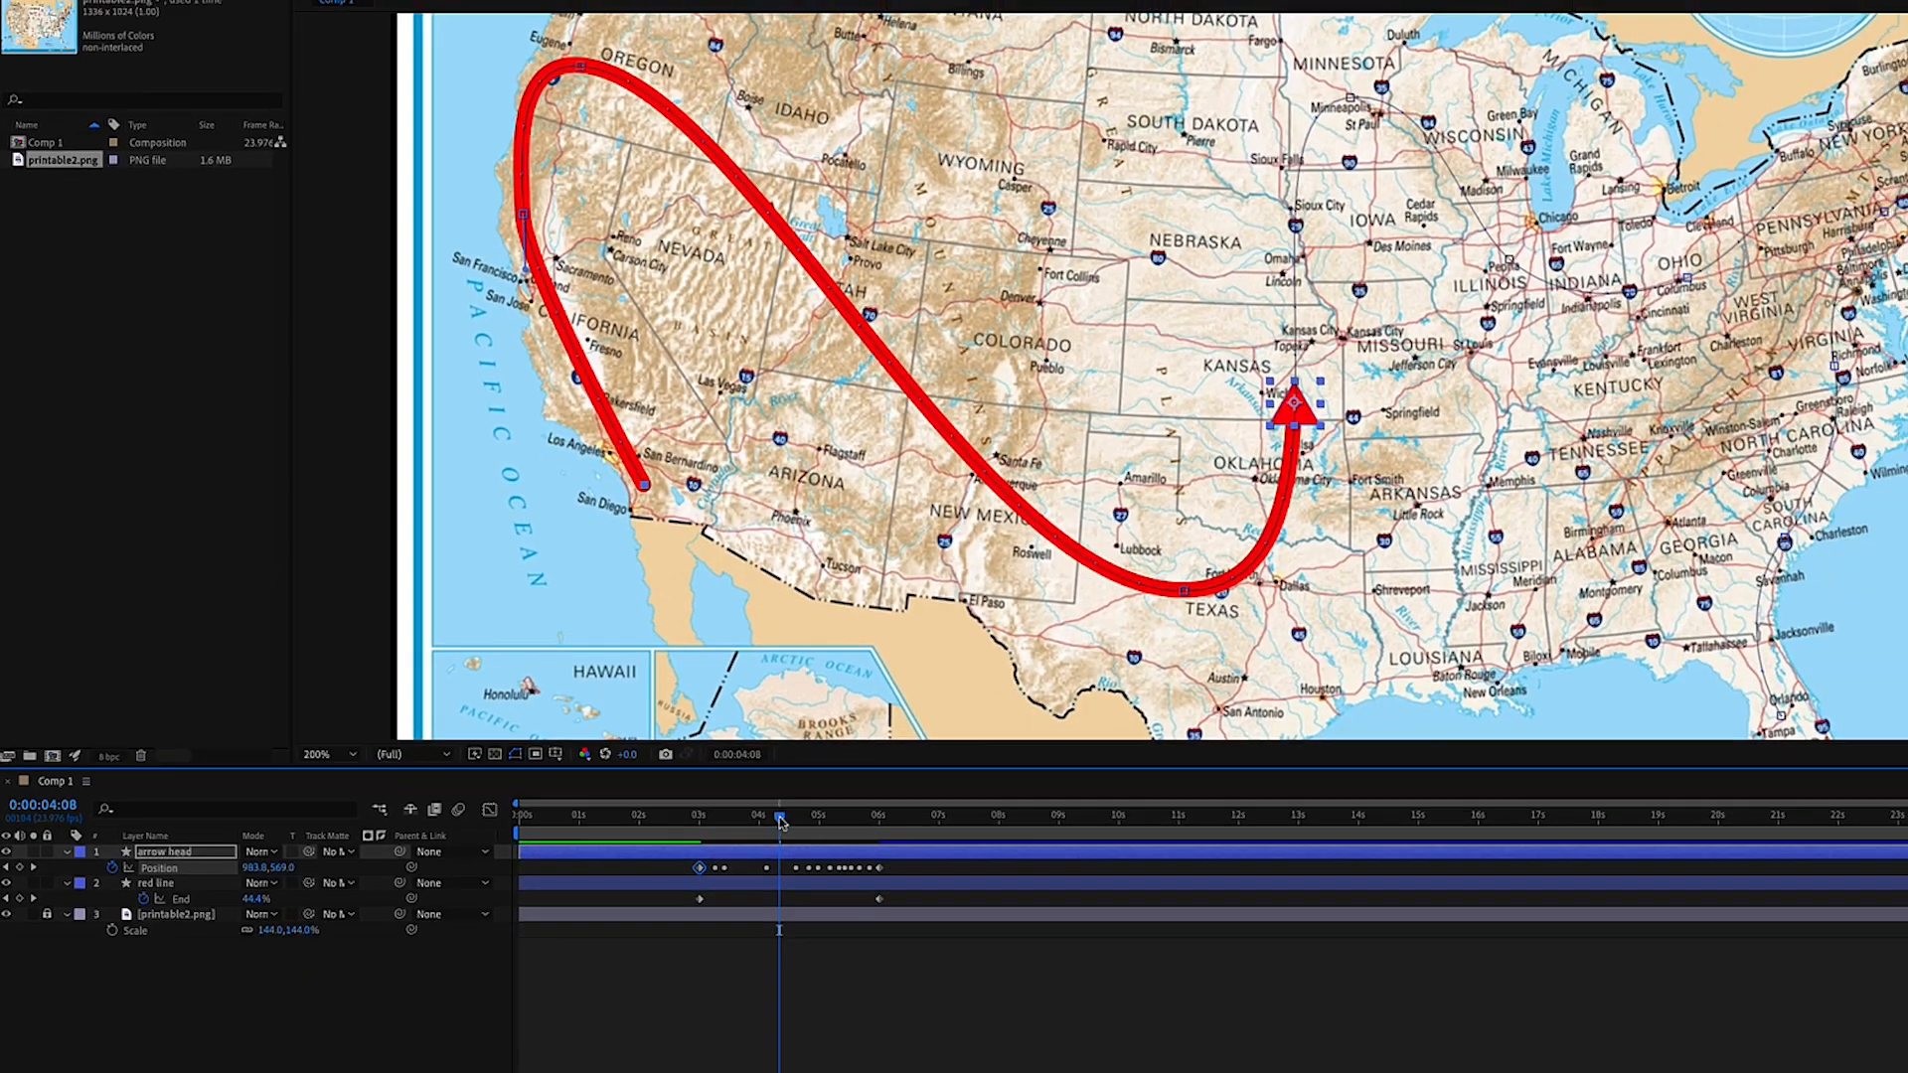
Preview the arrow head leading the red line from just before 3 seconds, with the whole map in view and all layers deselected.
click(787, 874)
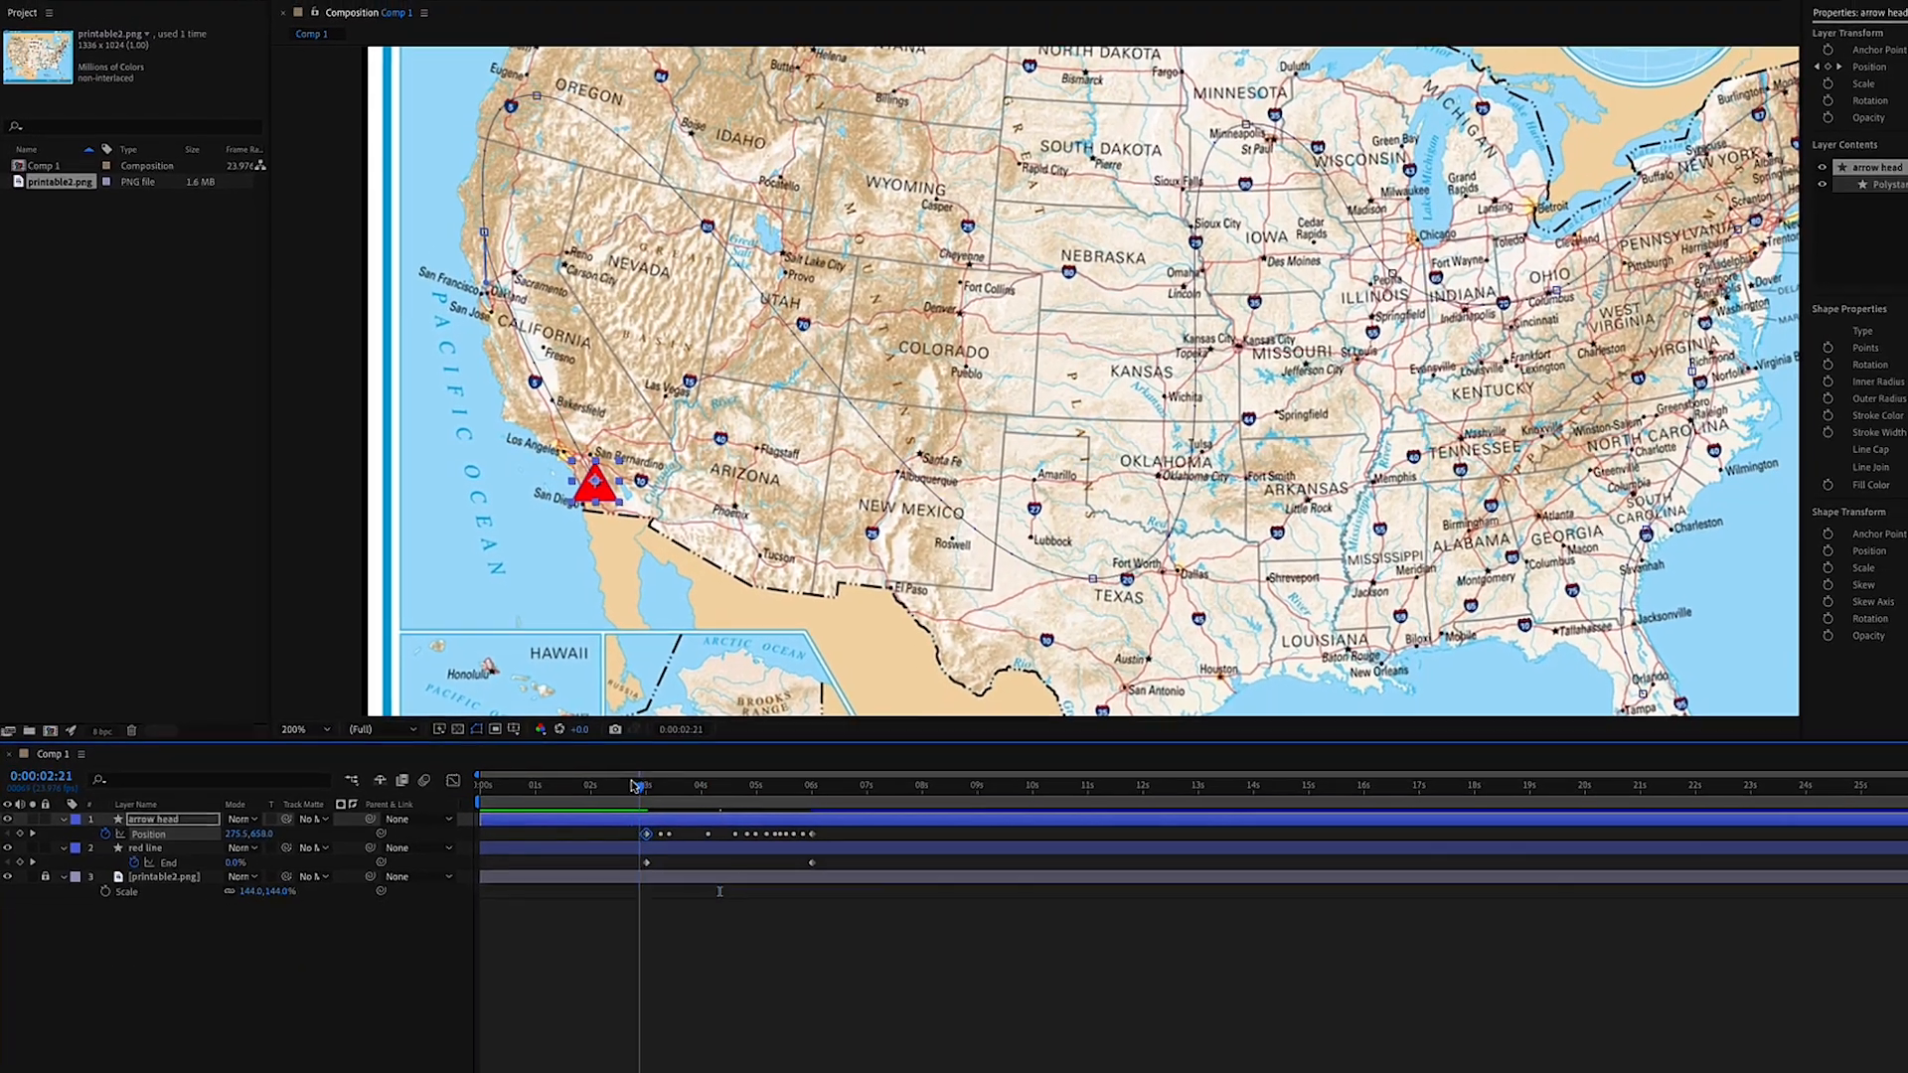
drag(632, 786, 627, 786)
key(space)
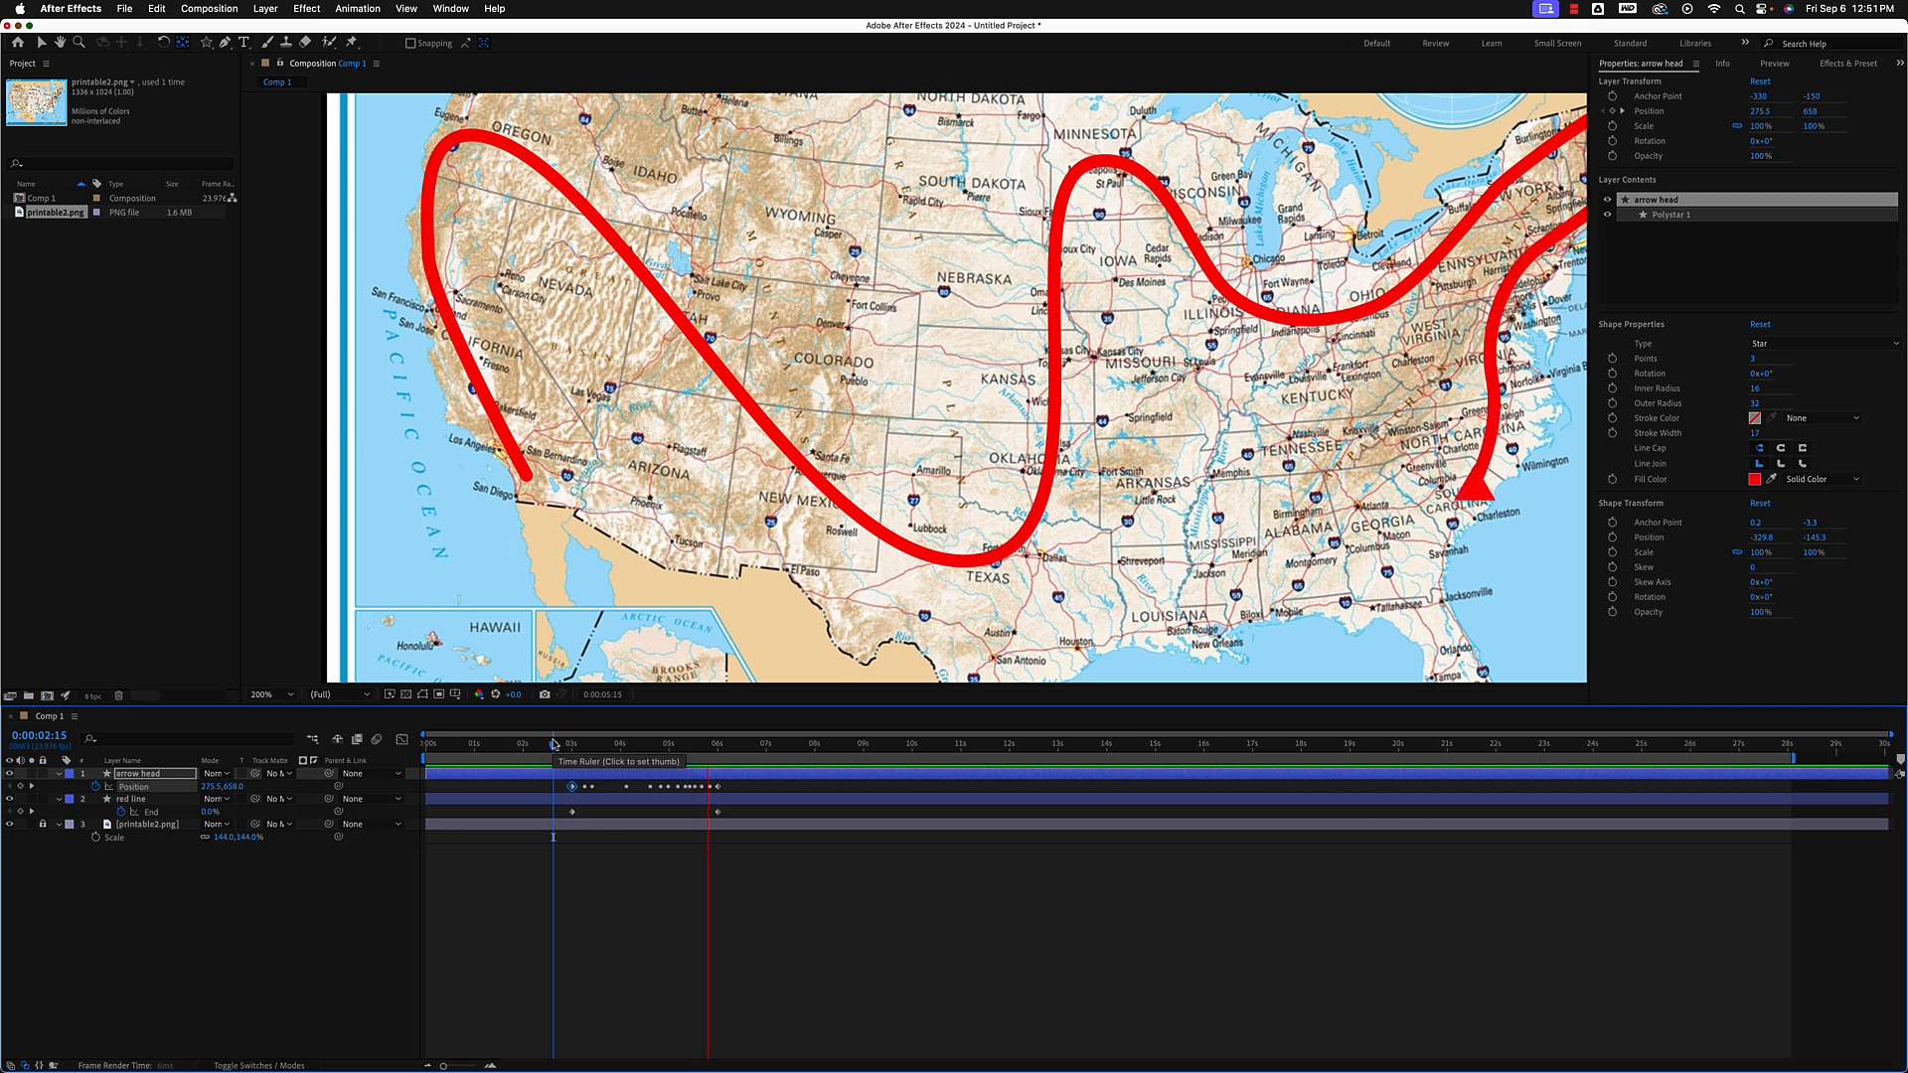
key(space)
key(slash)
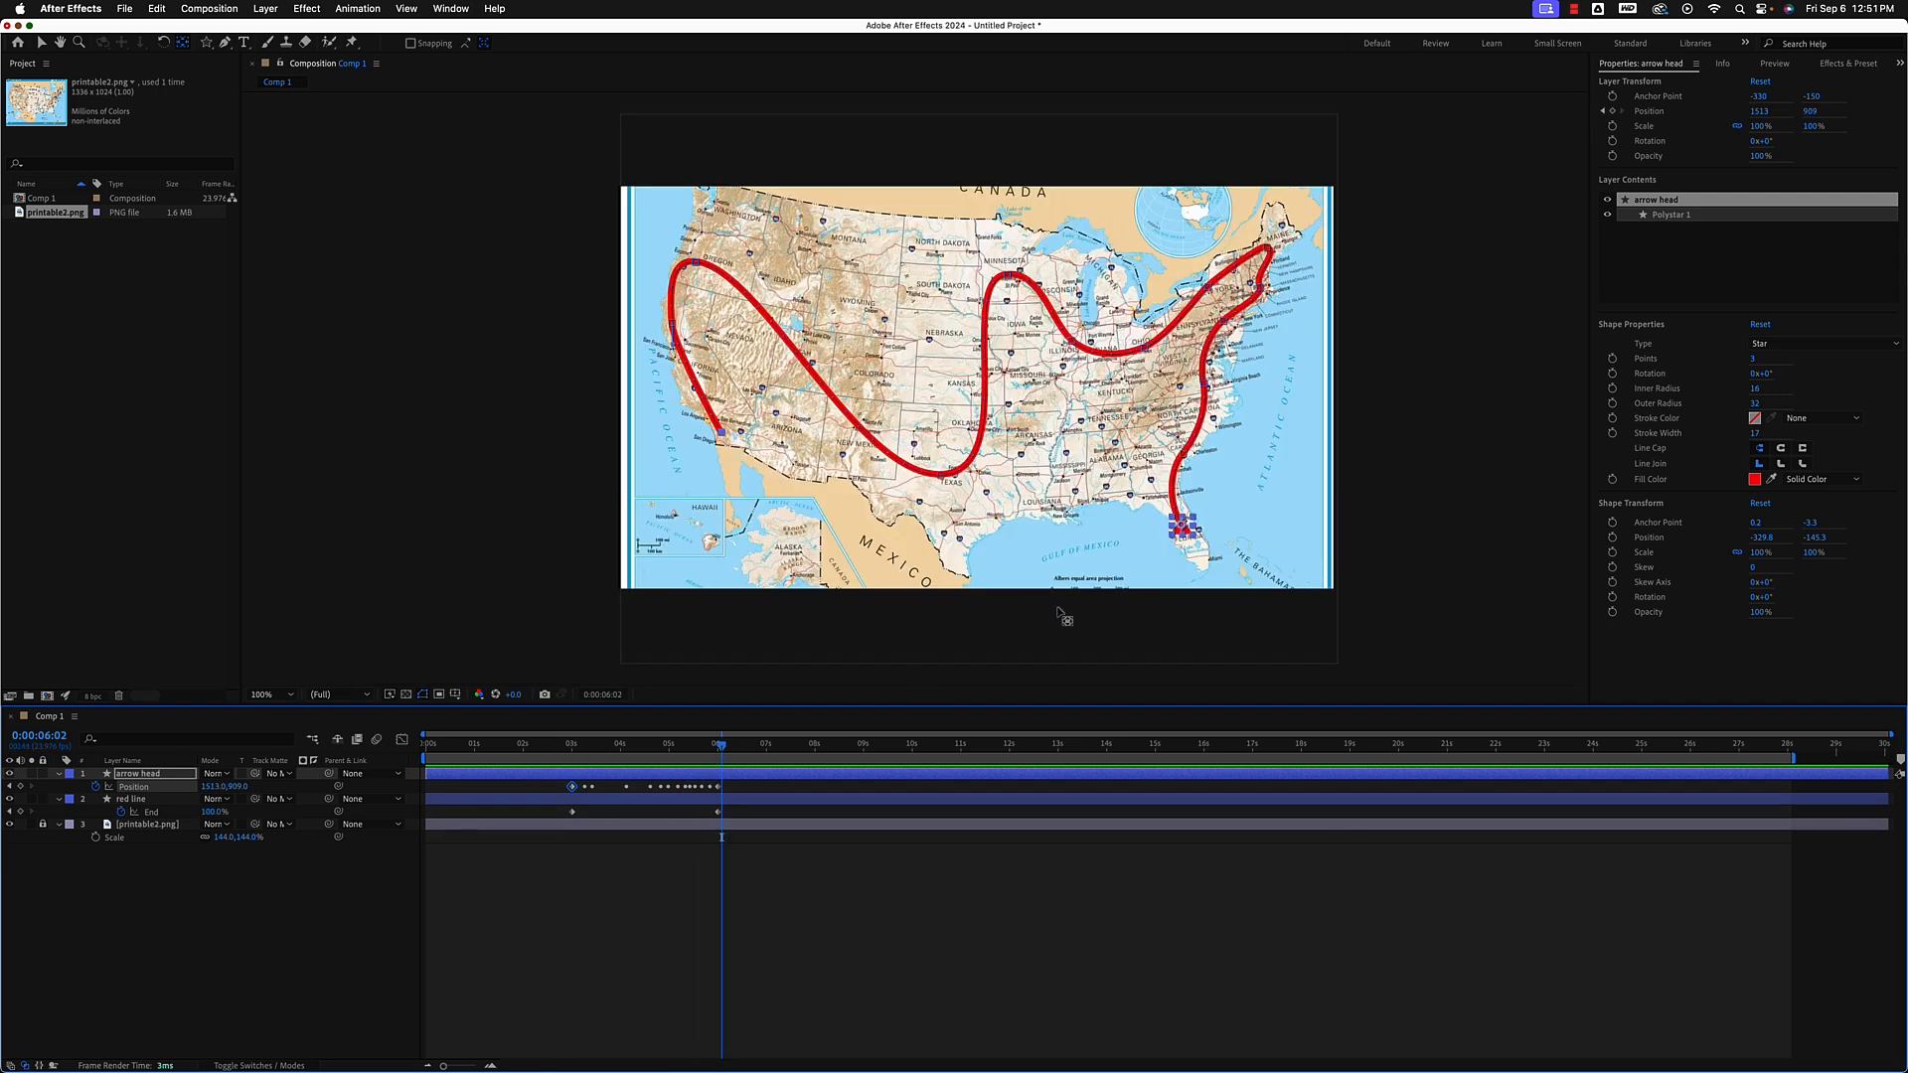
click(963, 906)
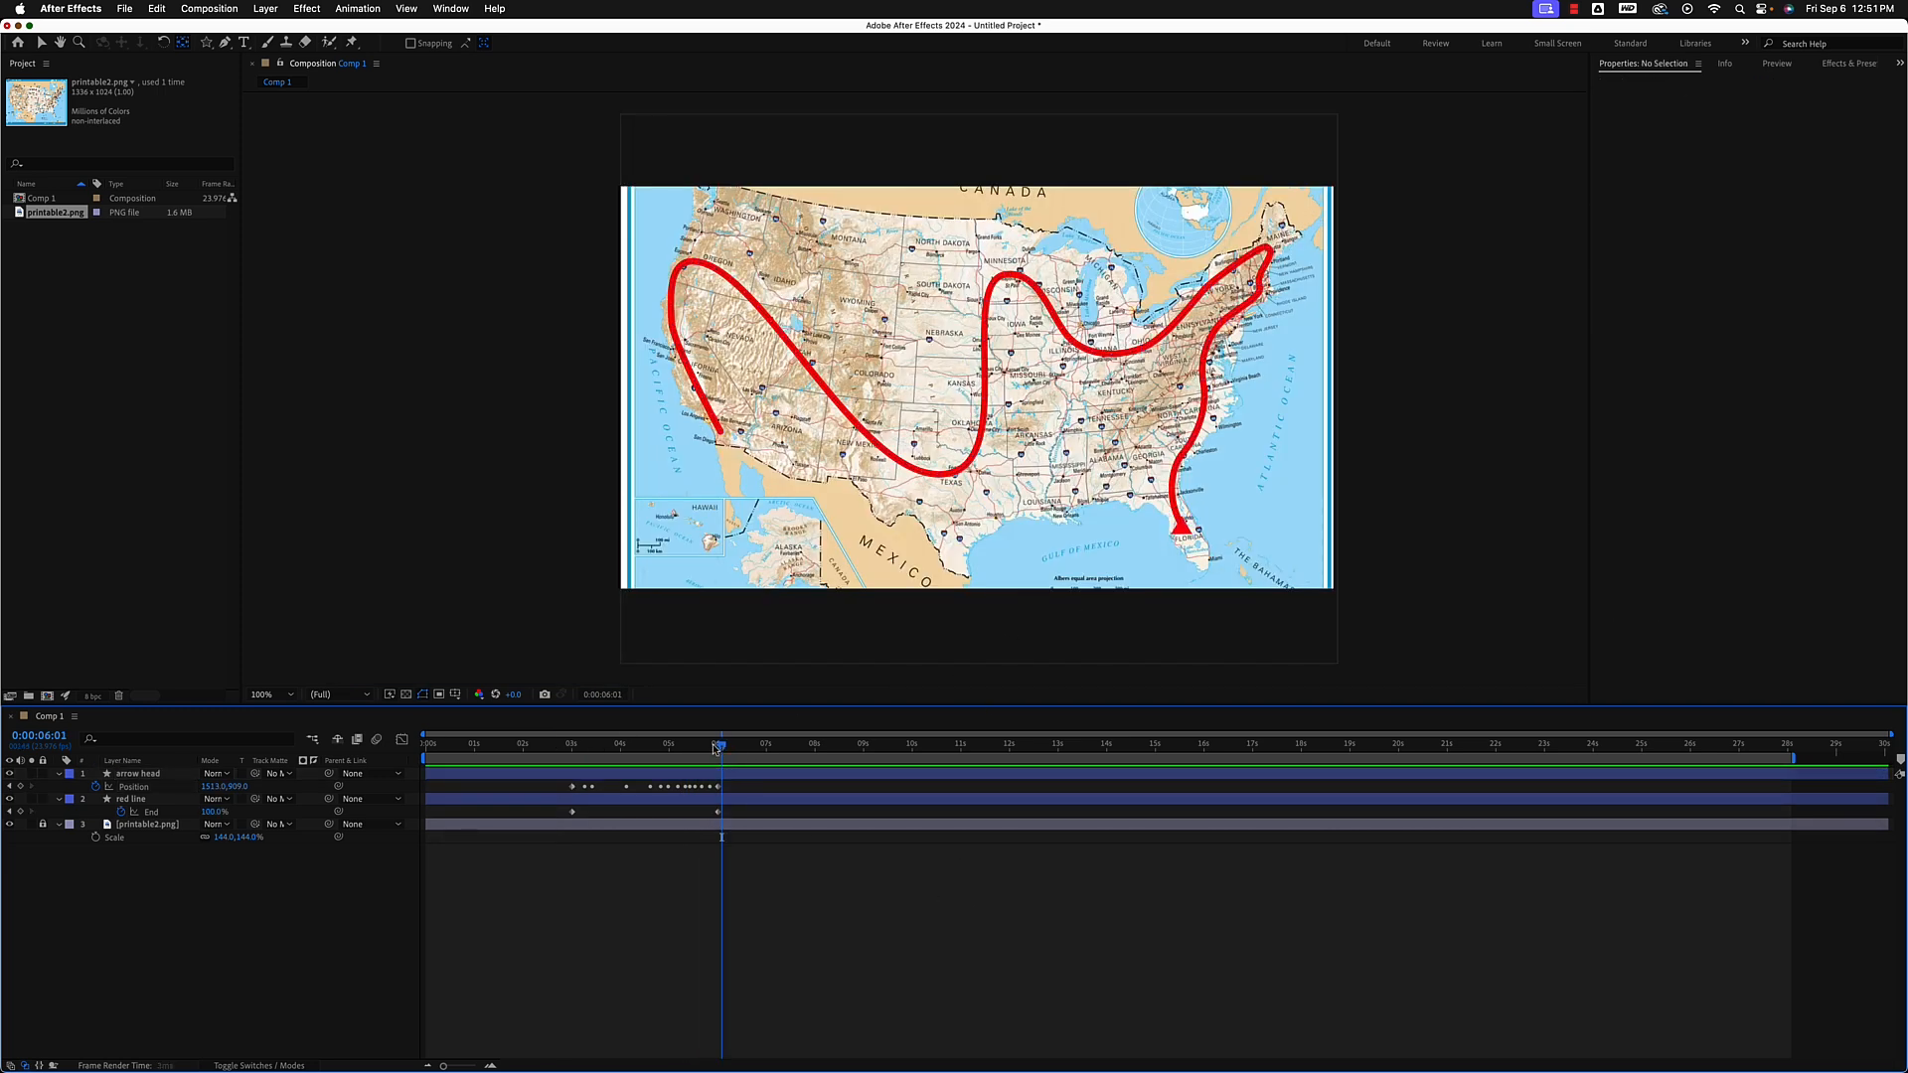
drag(714, 748, 569, 748)
key(space)
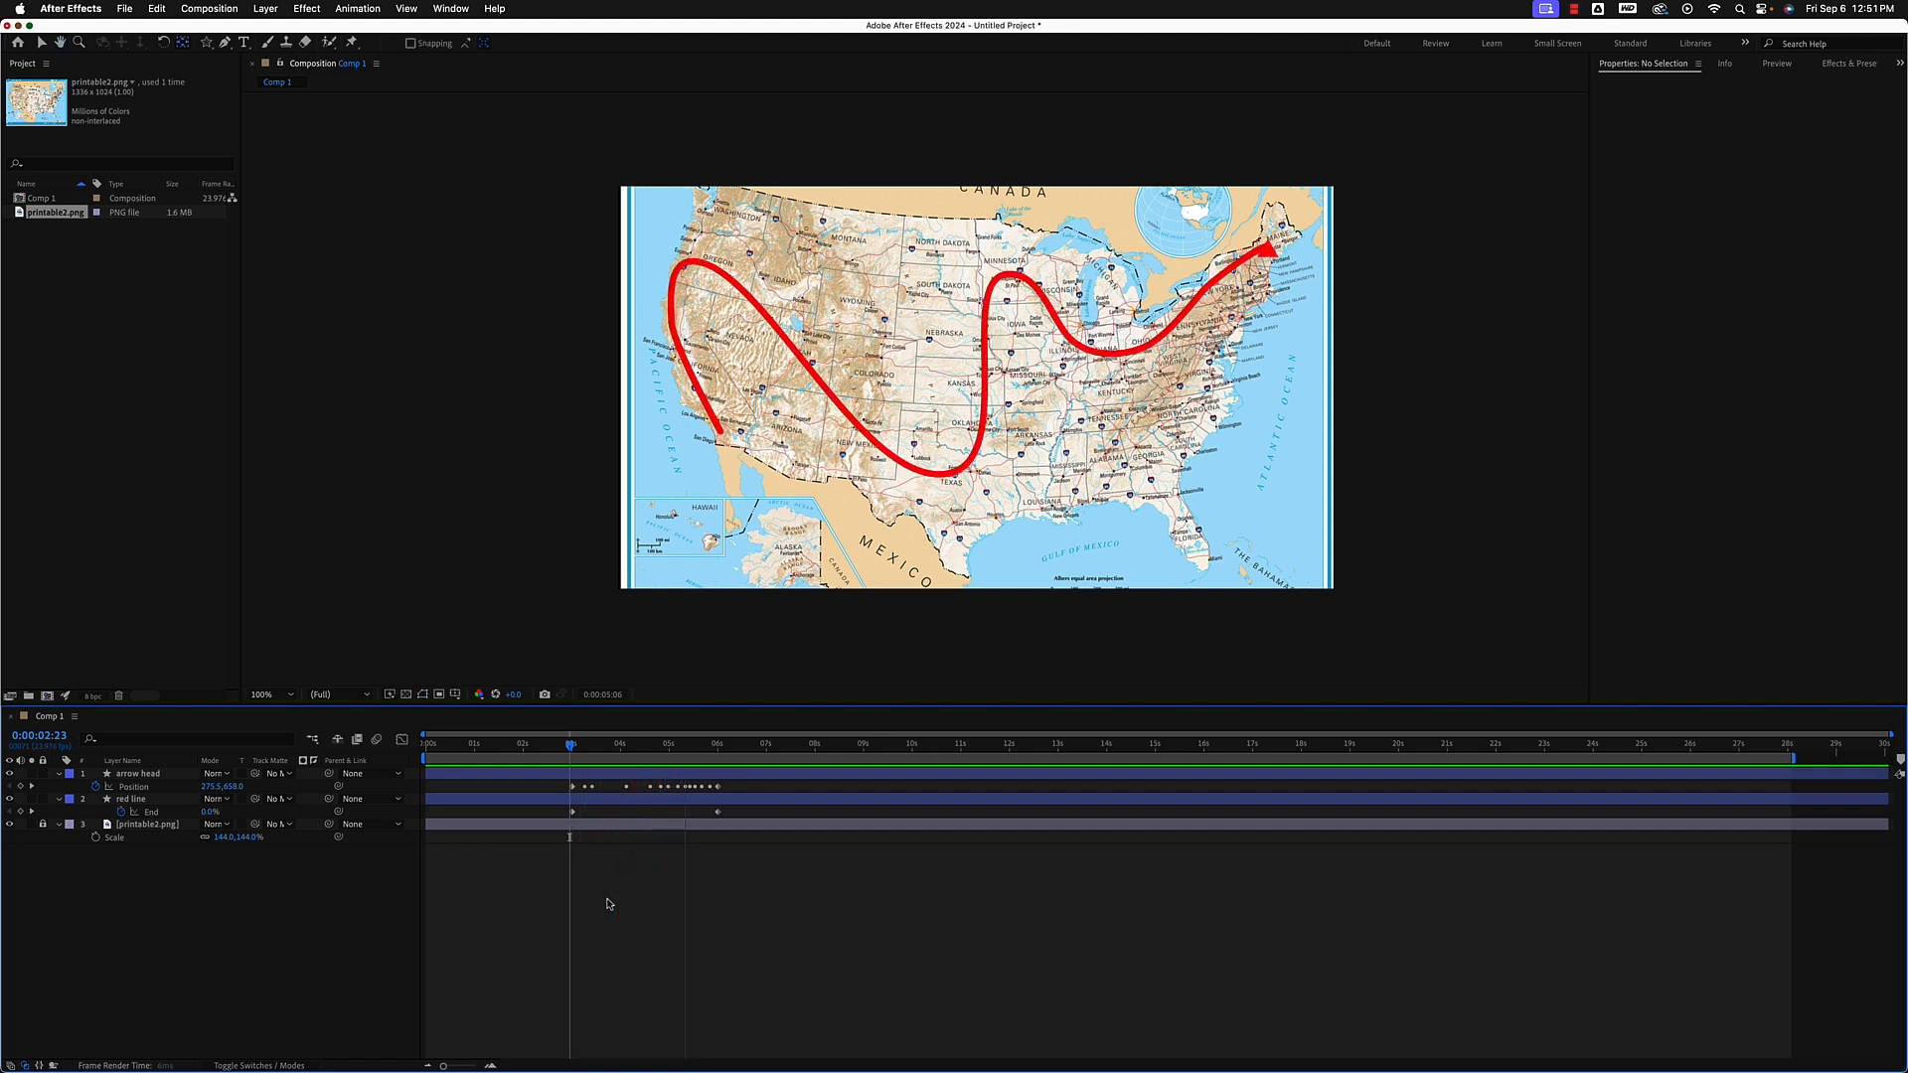
Stop the preview and set the arrow head layer's auto-orientation to Orient Along Path.
key(space)
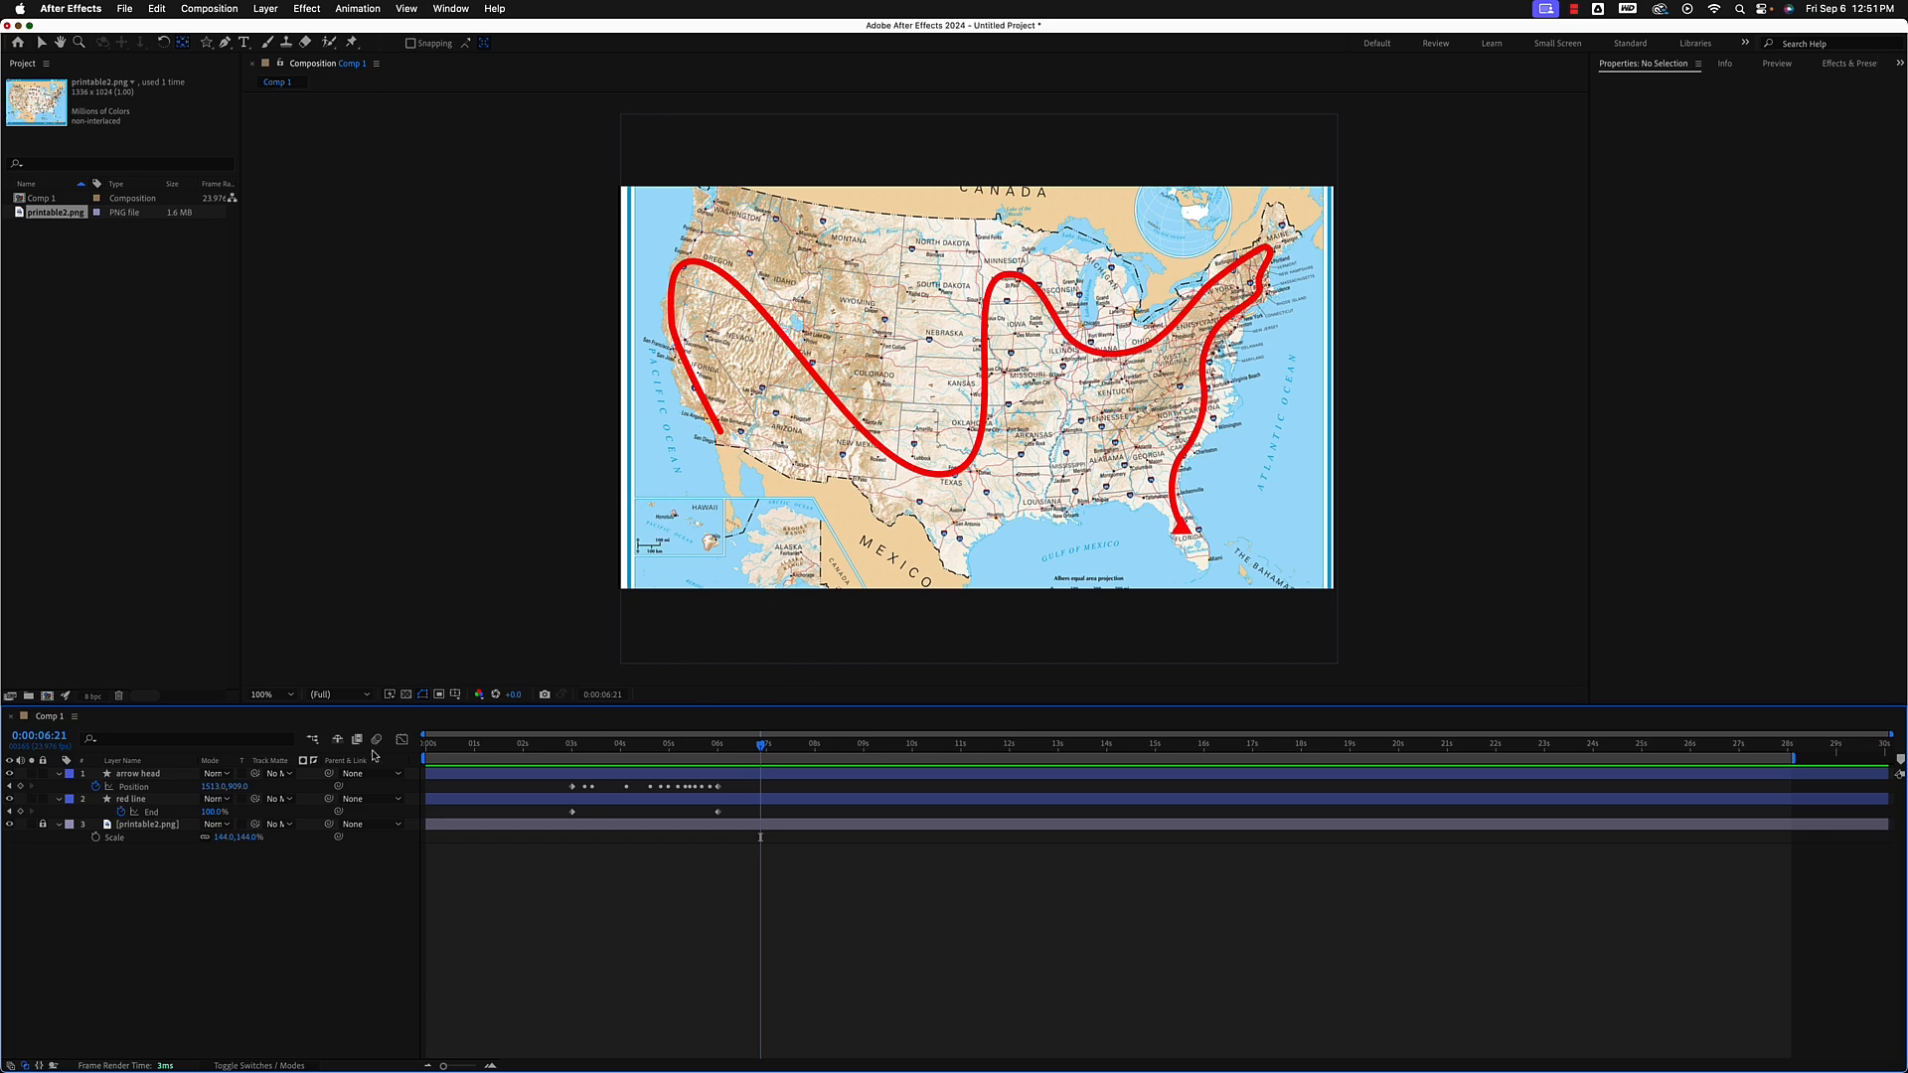
click(171, 775)
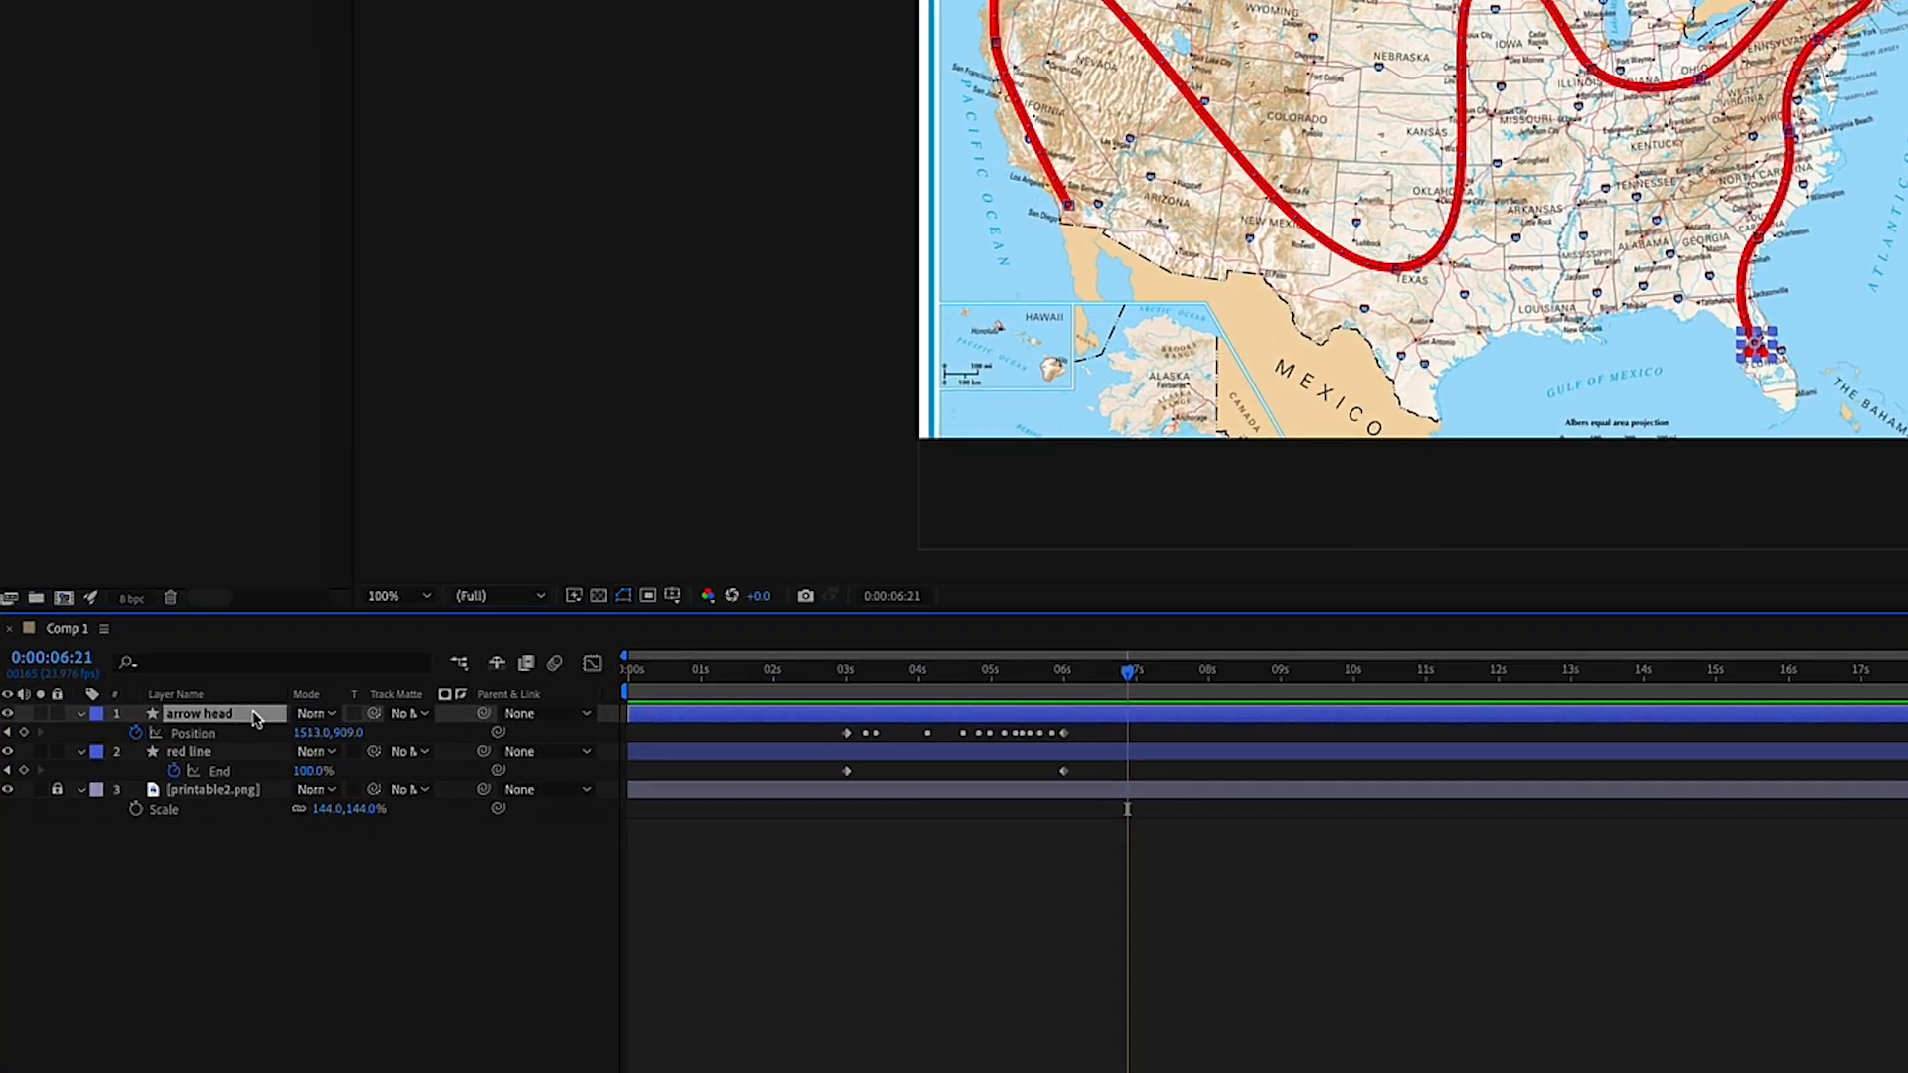
right_click(257, 716)
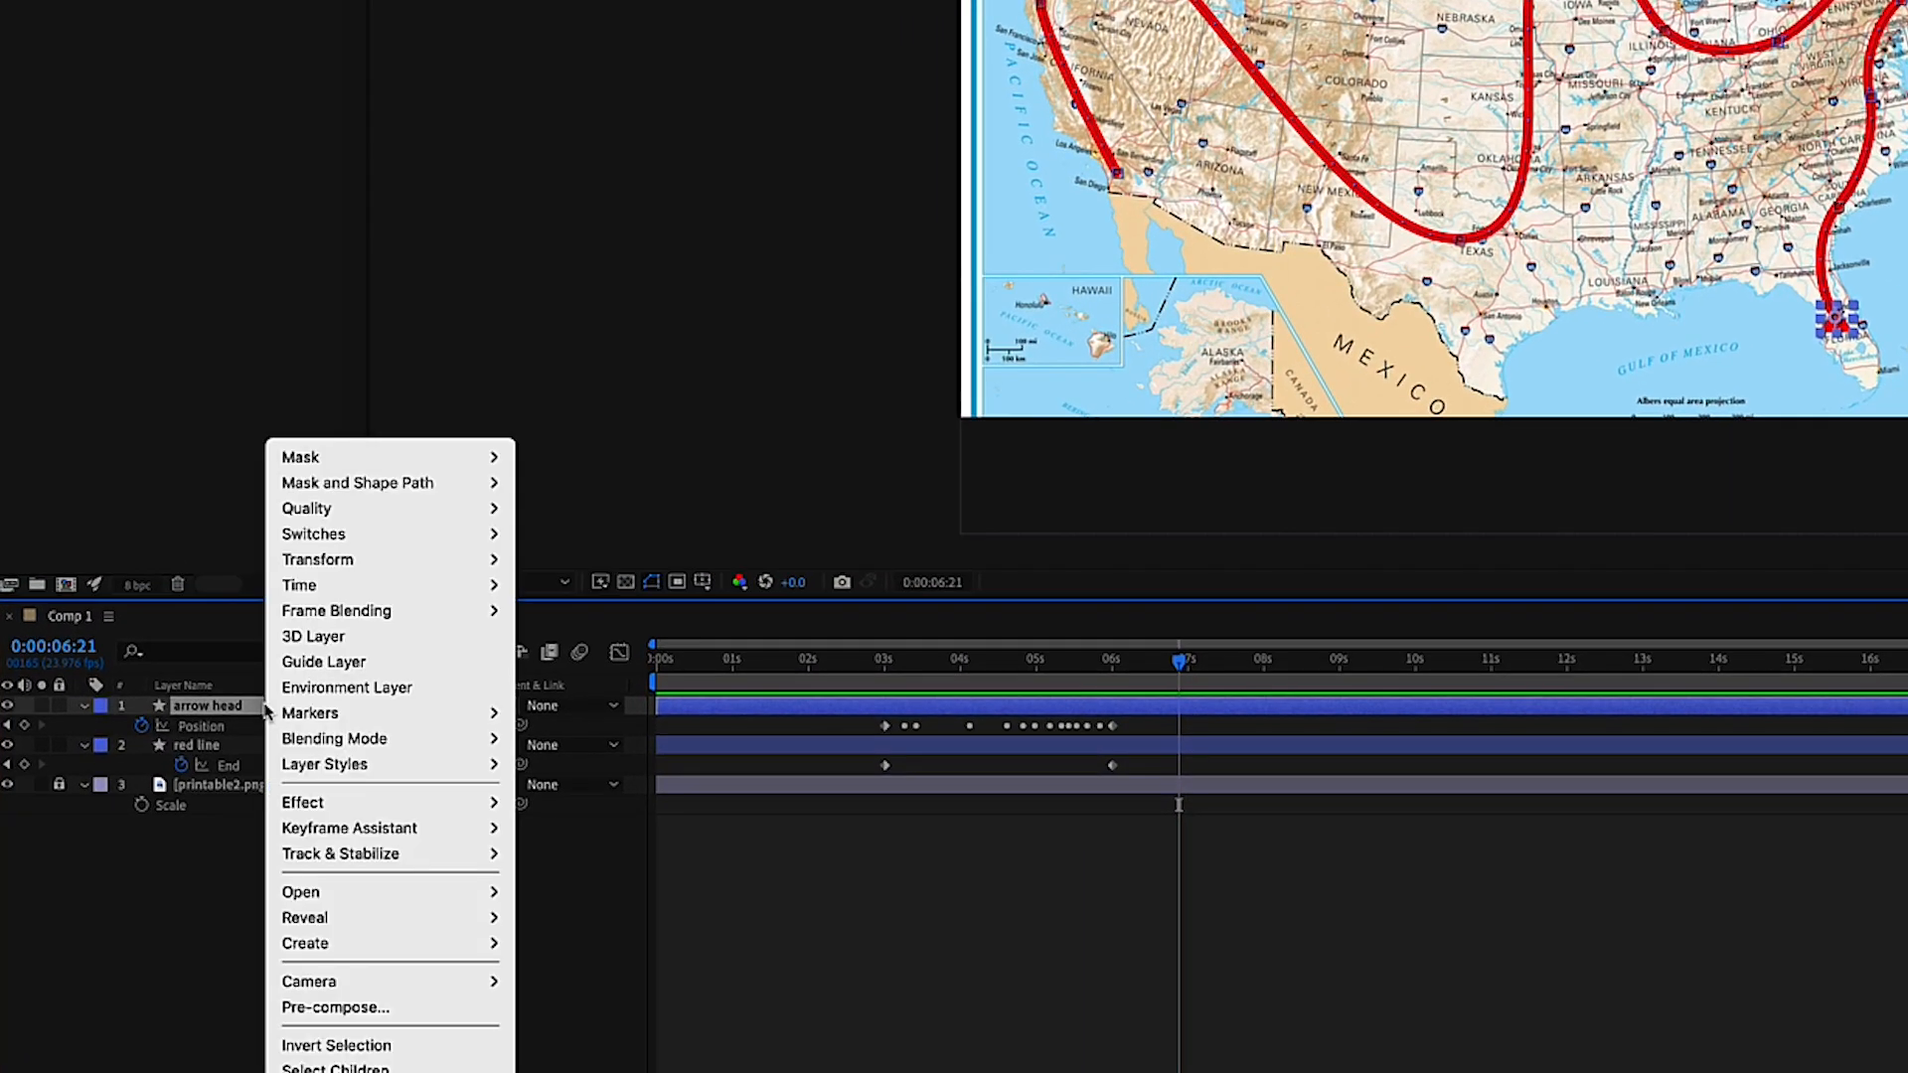
mouse_move(328, 566)
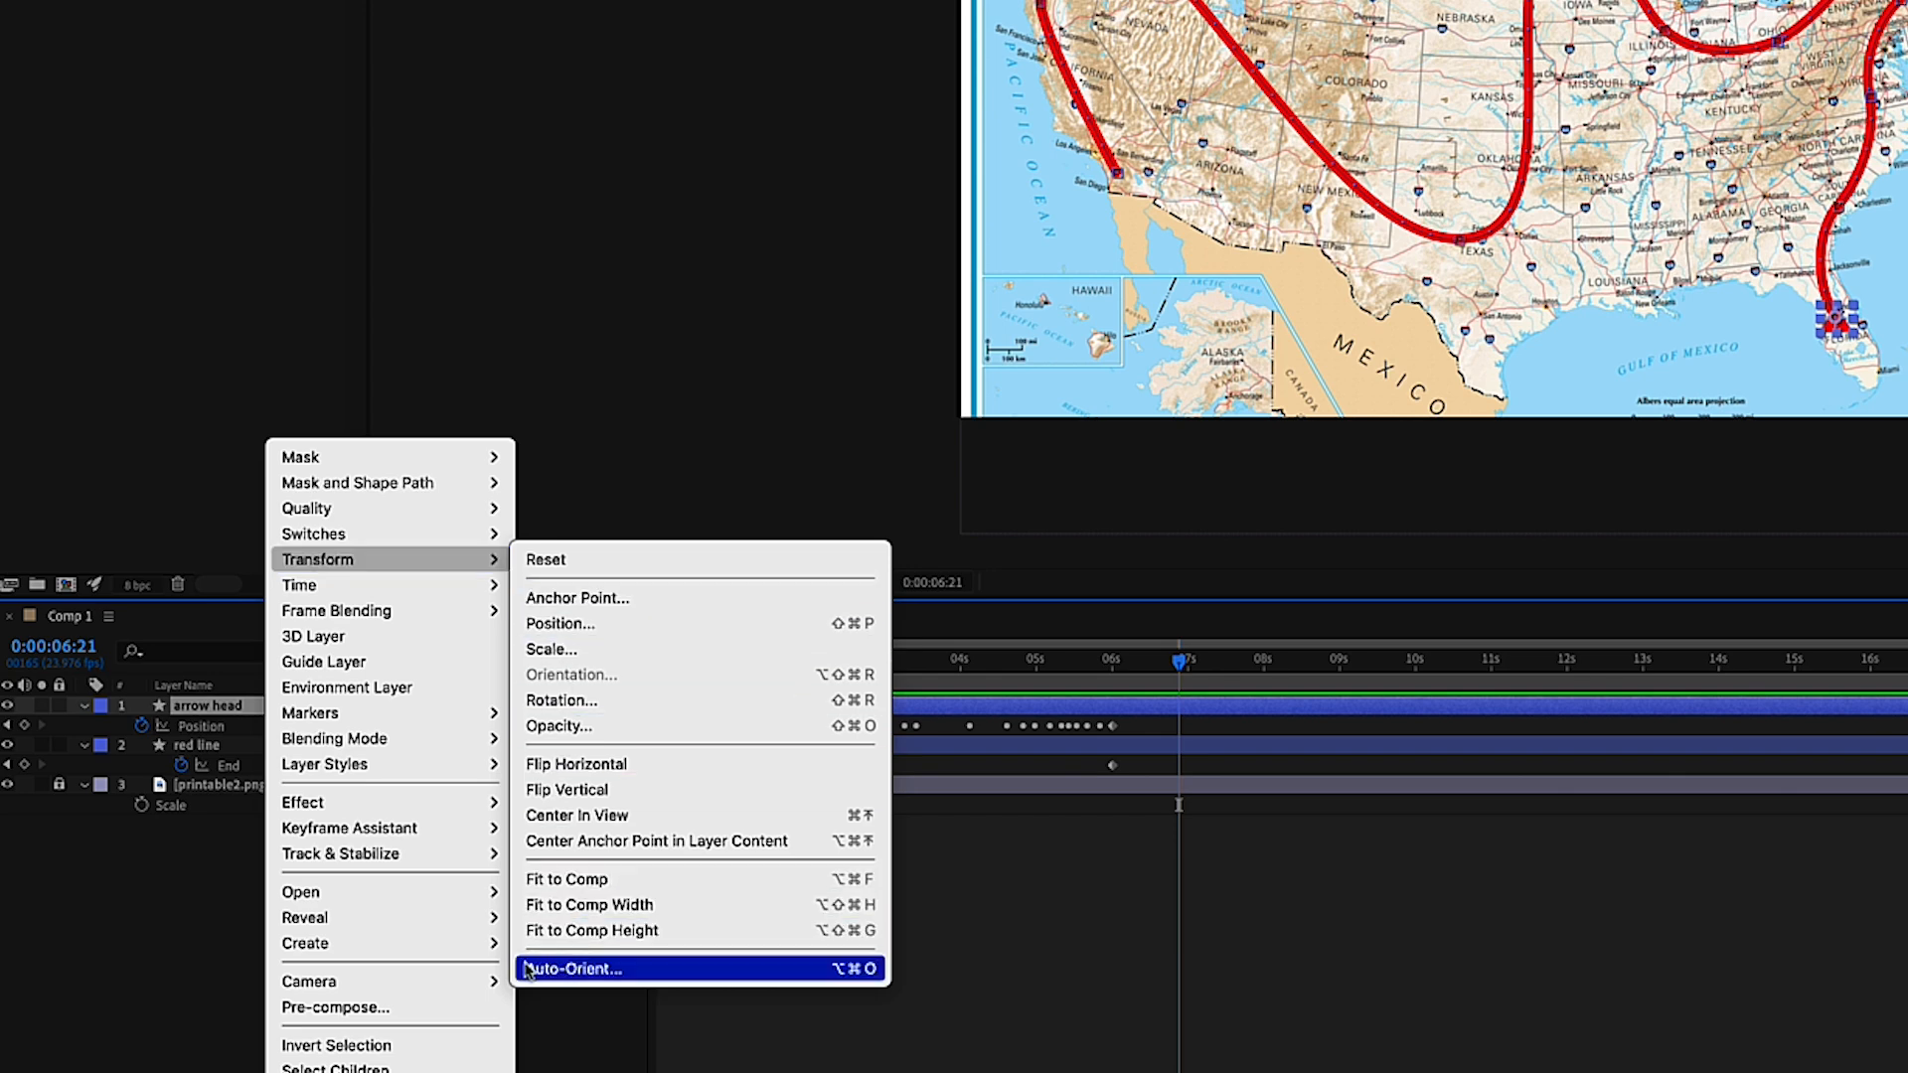
click(575, 969)
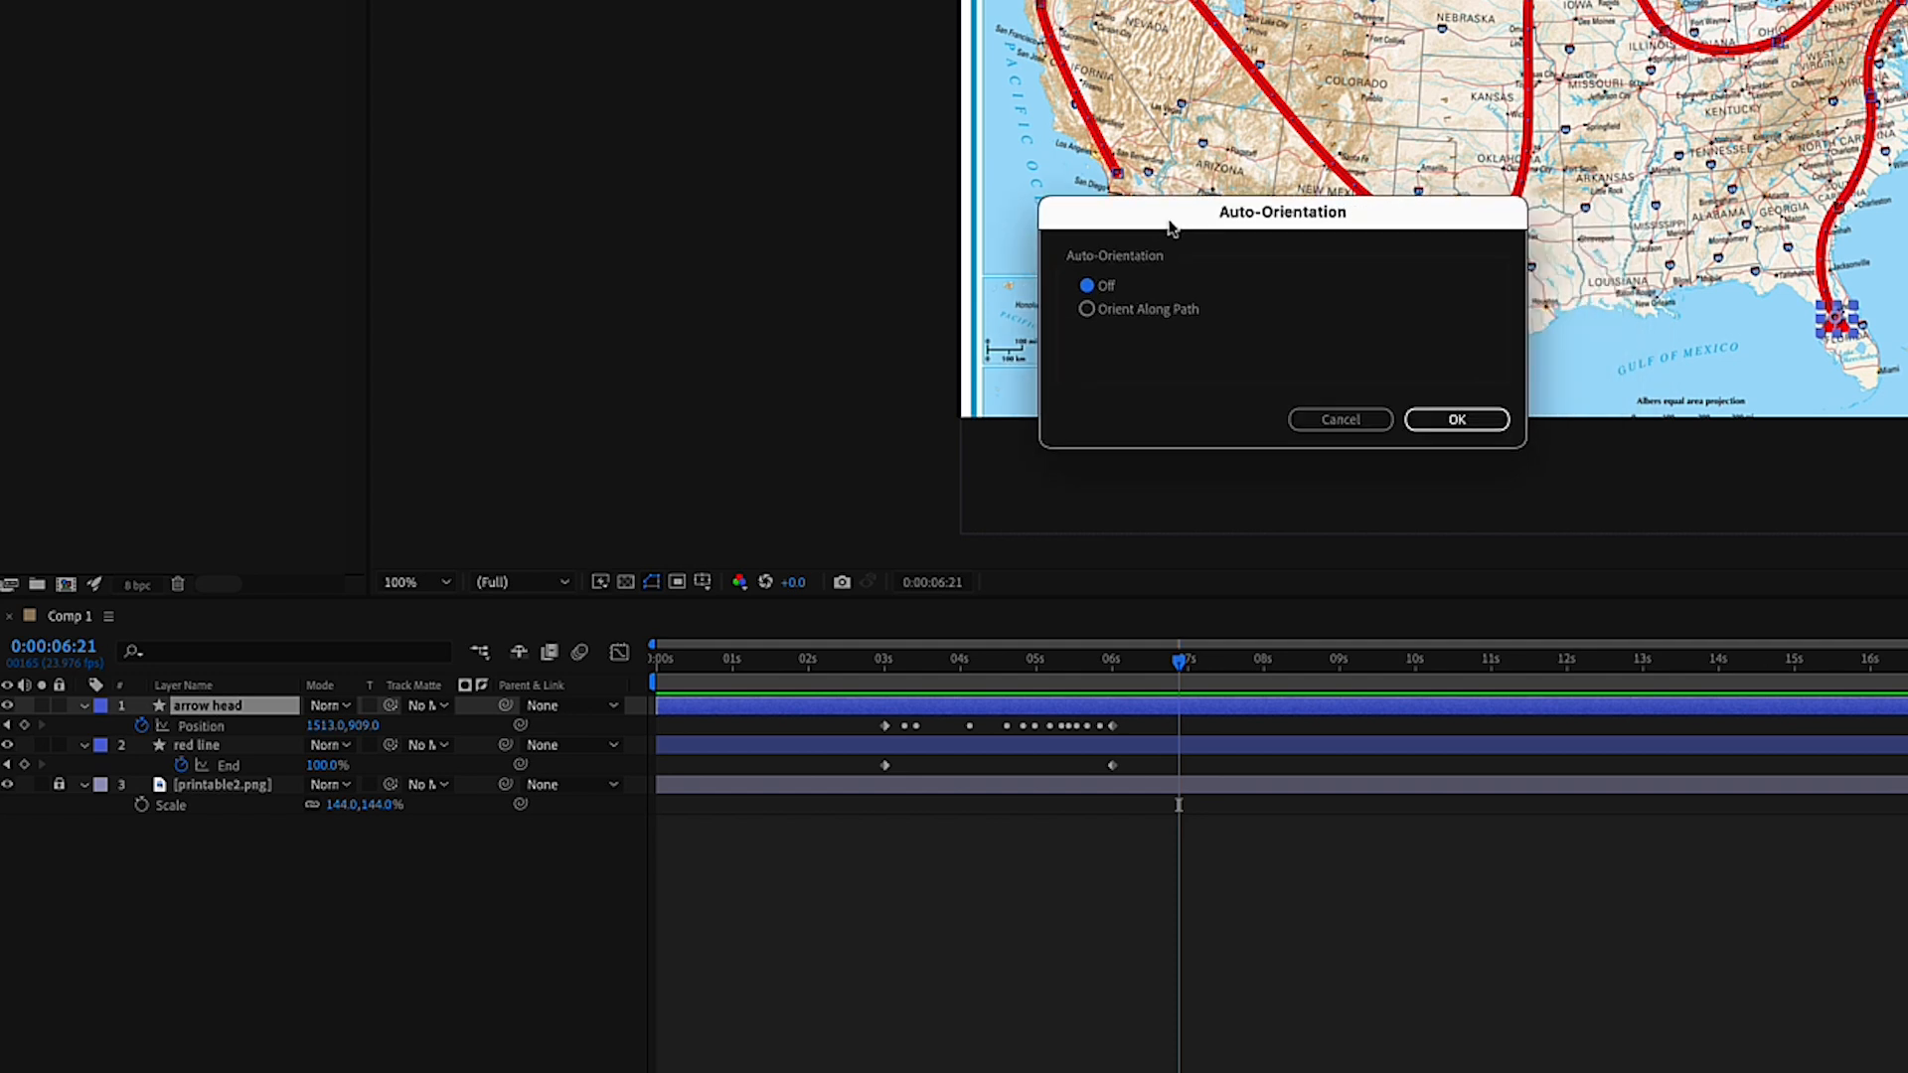
drag(1169, 228, 831, 213)
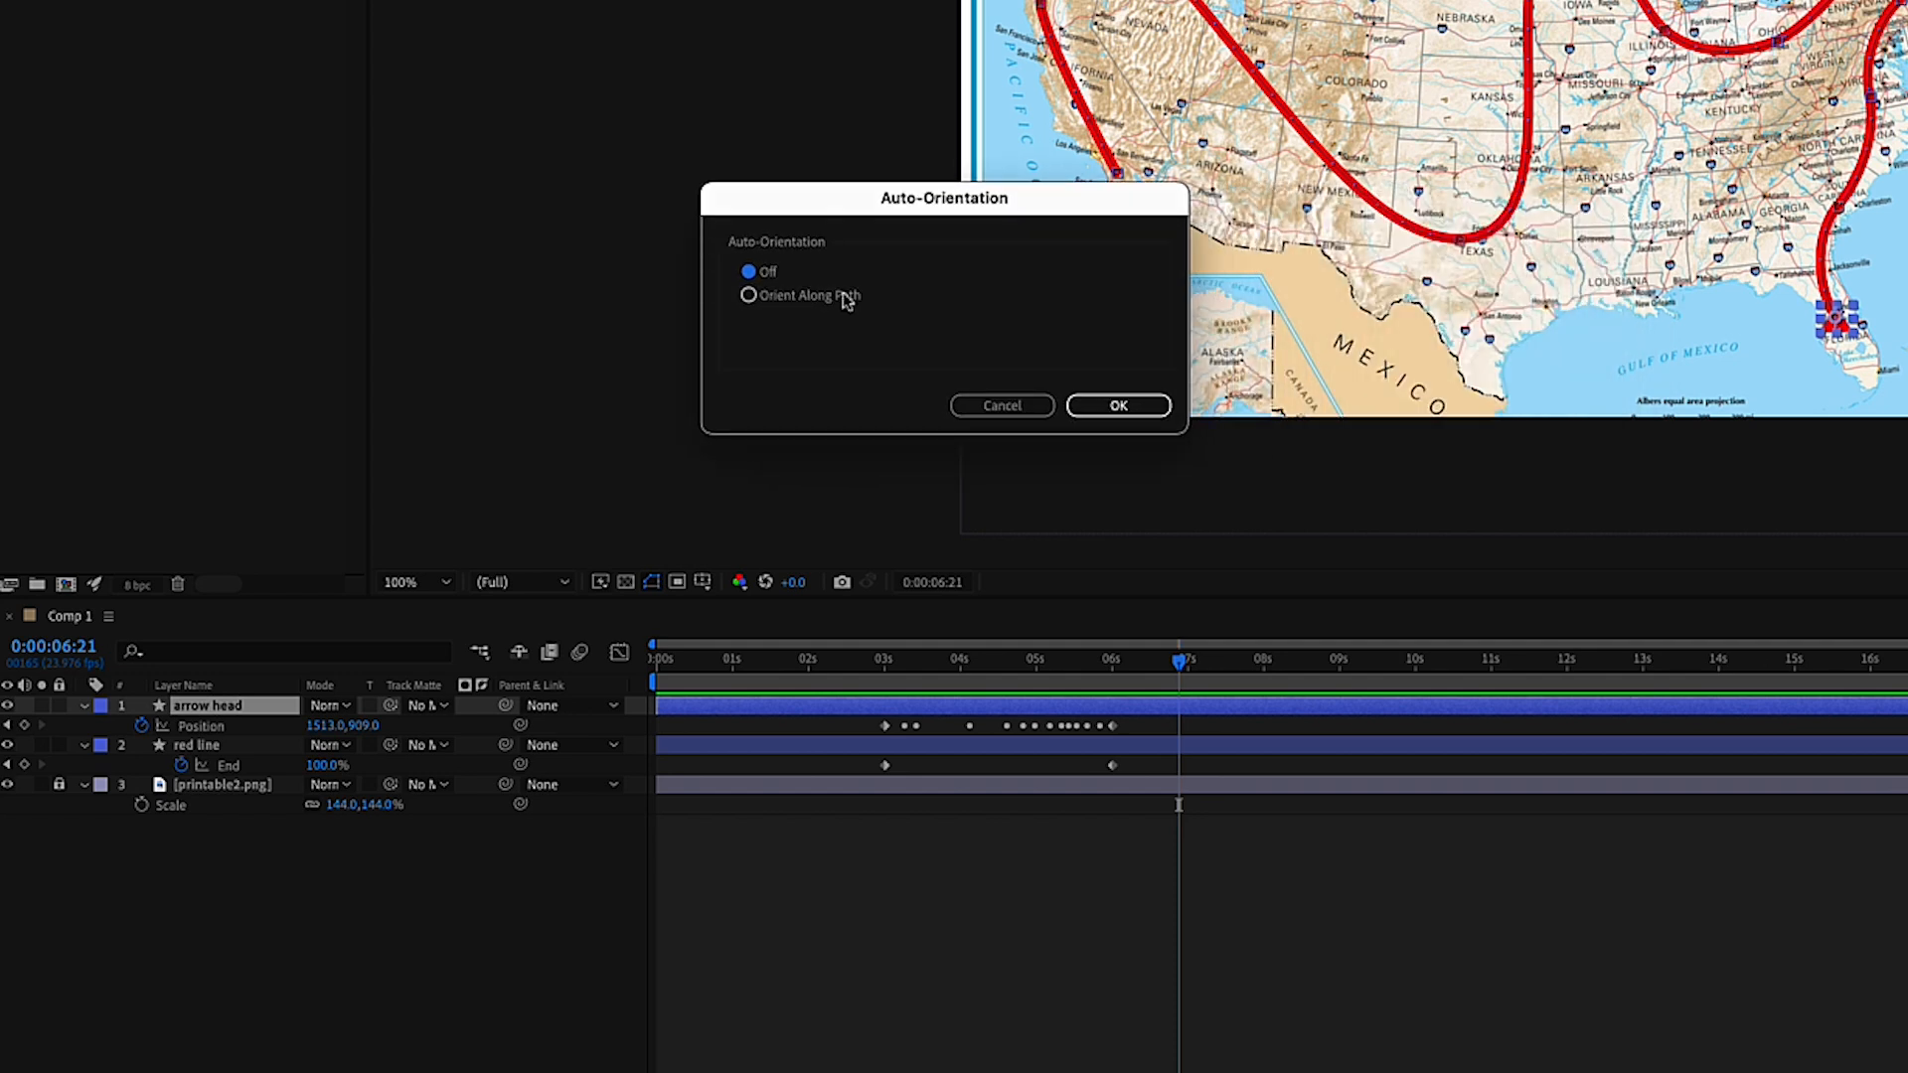
click(750, 297)
click(1120, 408)
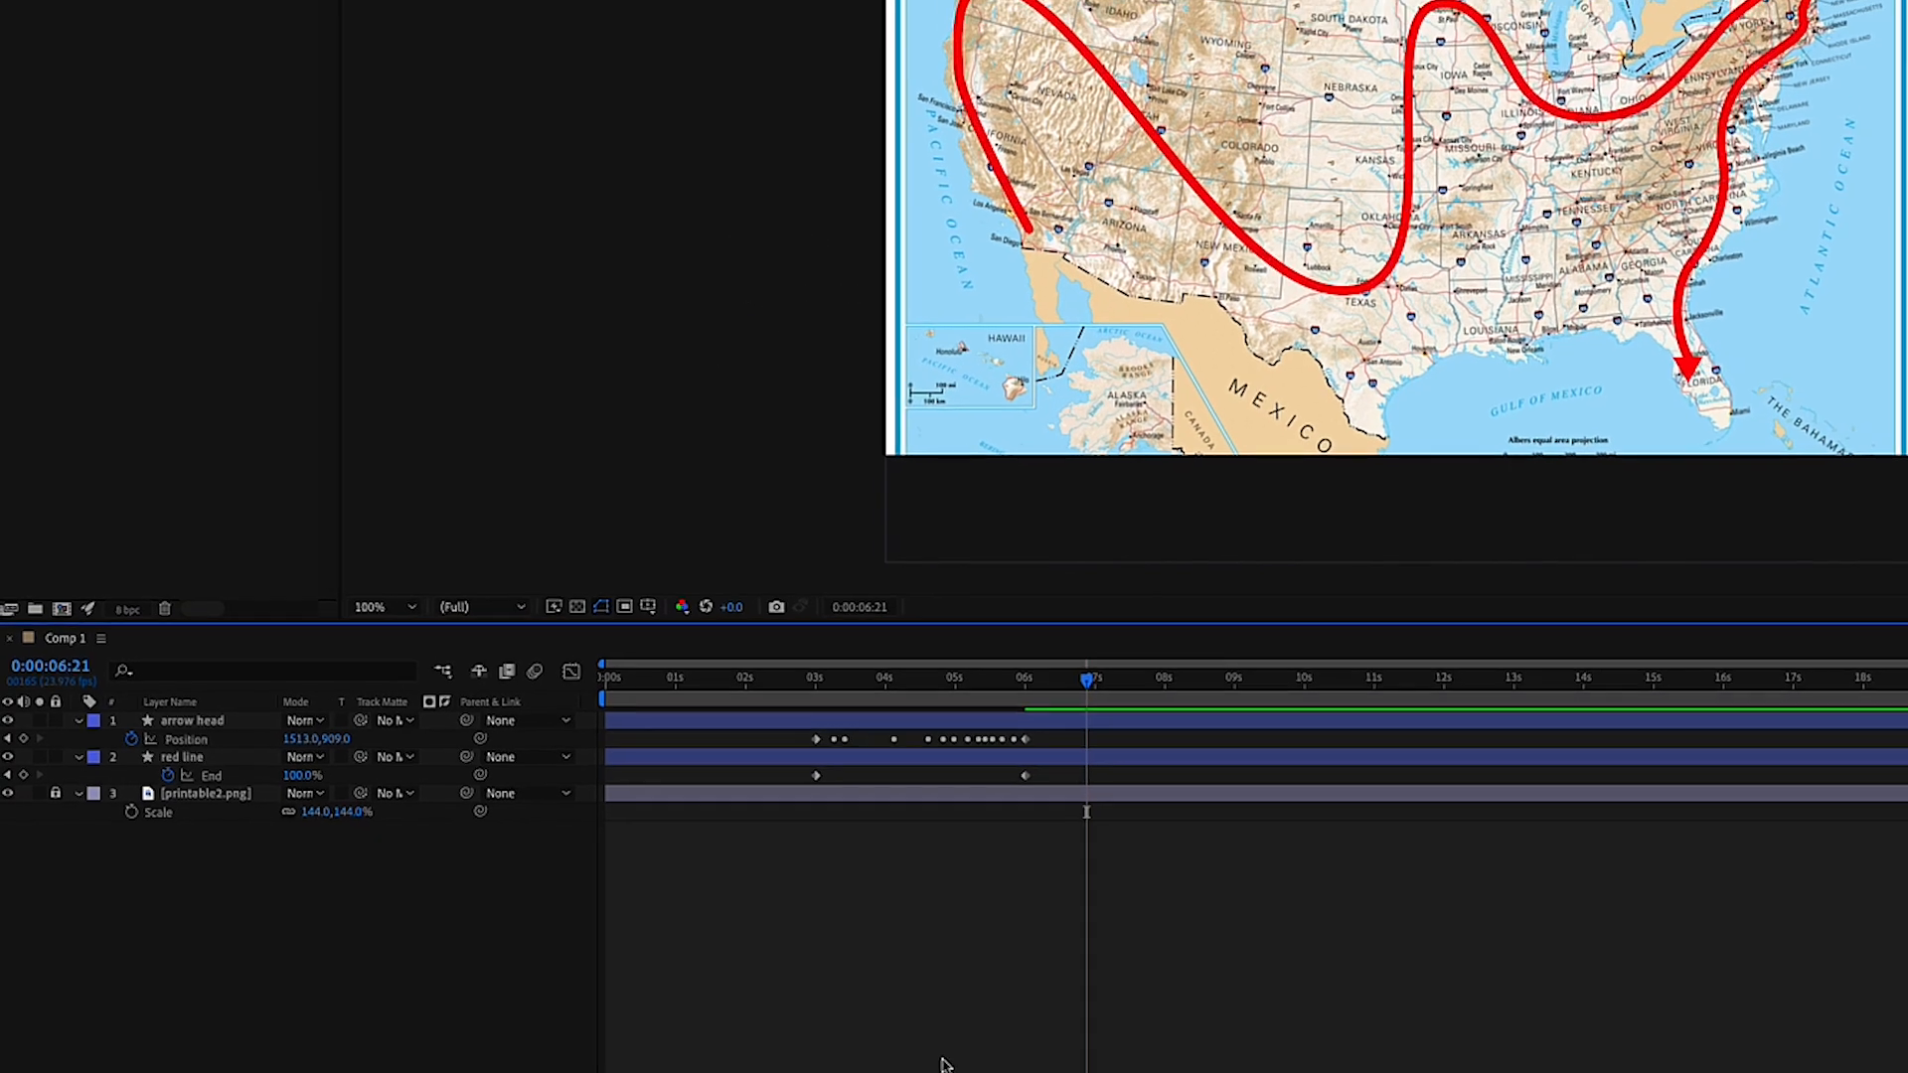
Preview how the arrow head turns along the route, starting from near the beginning of the composition.
click(723, 672)
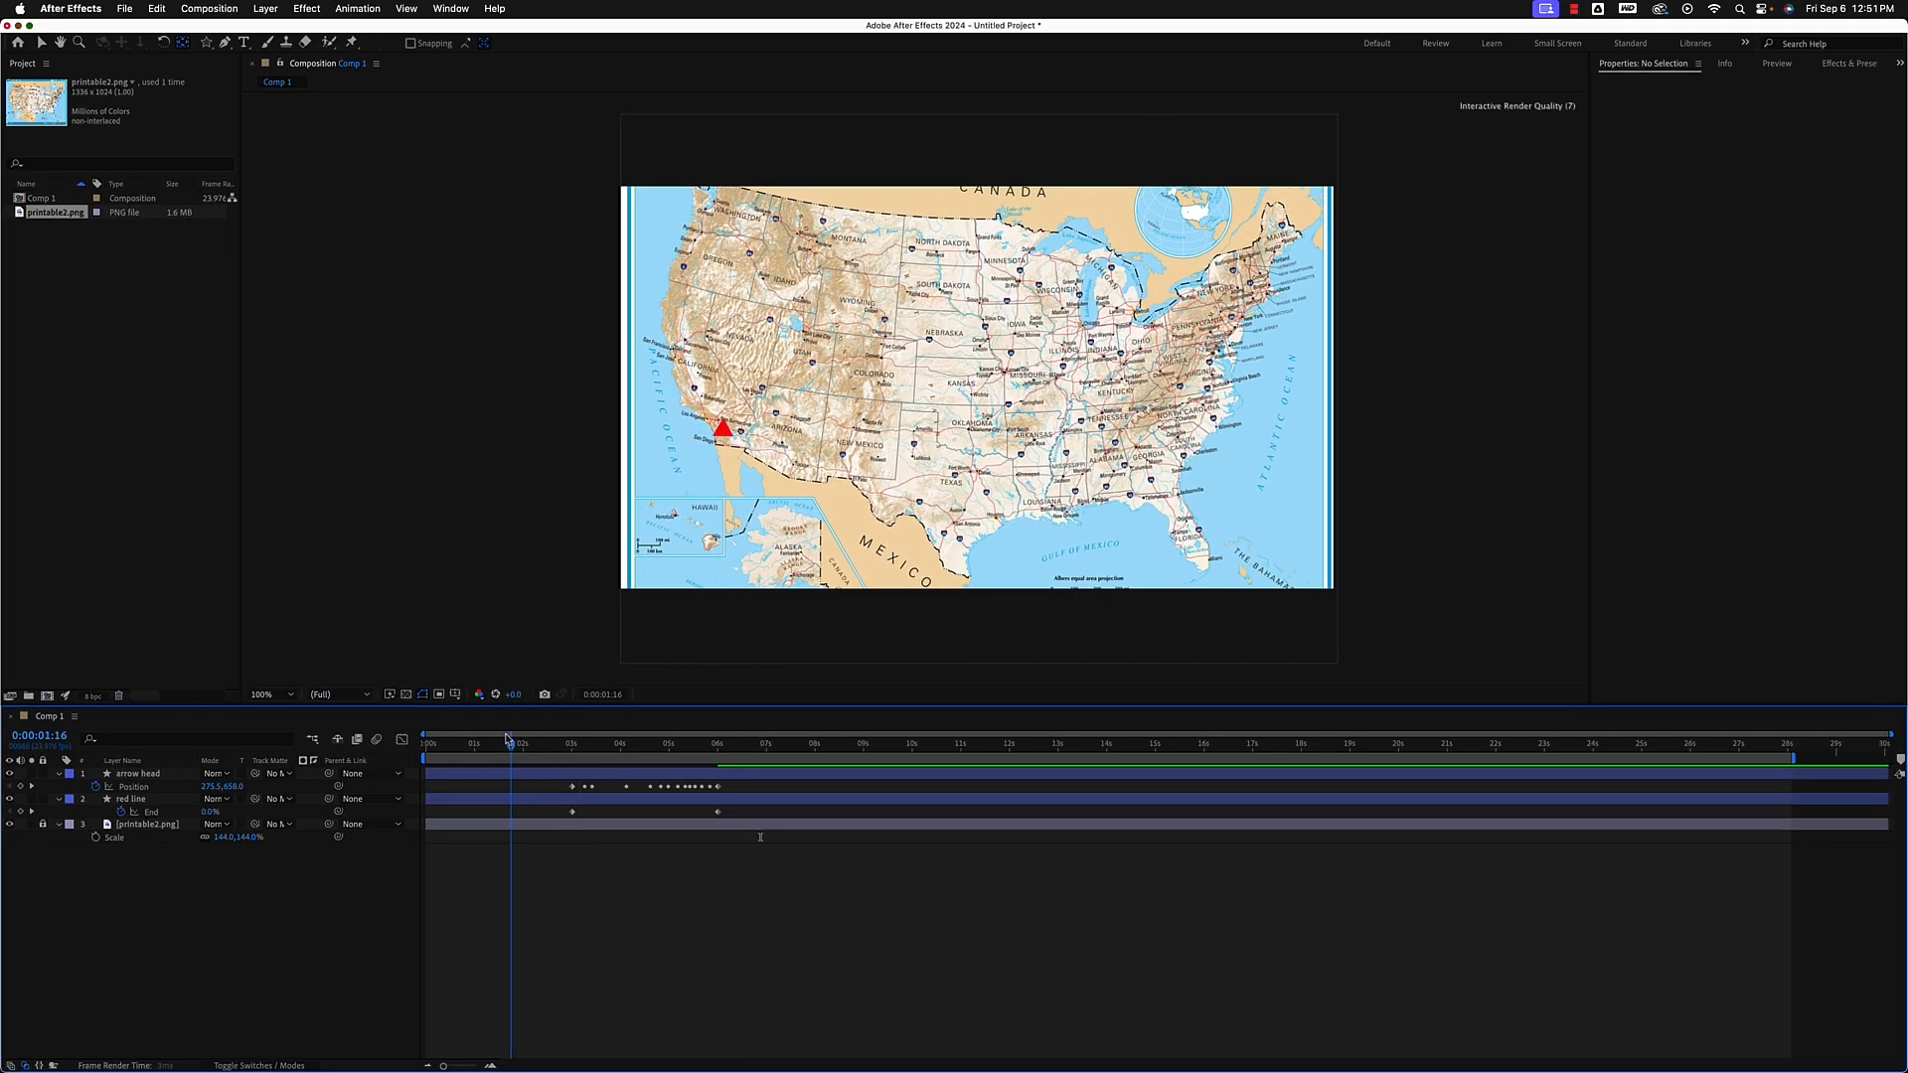
drag(508, 738, 452, 737)
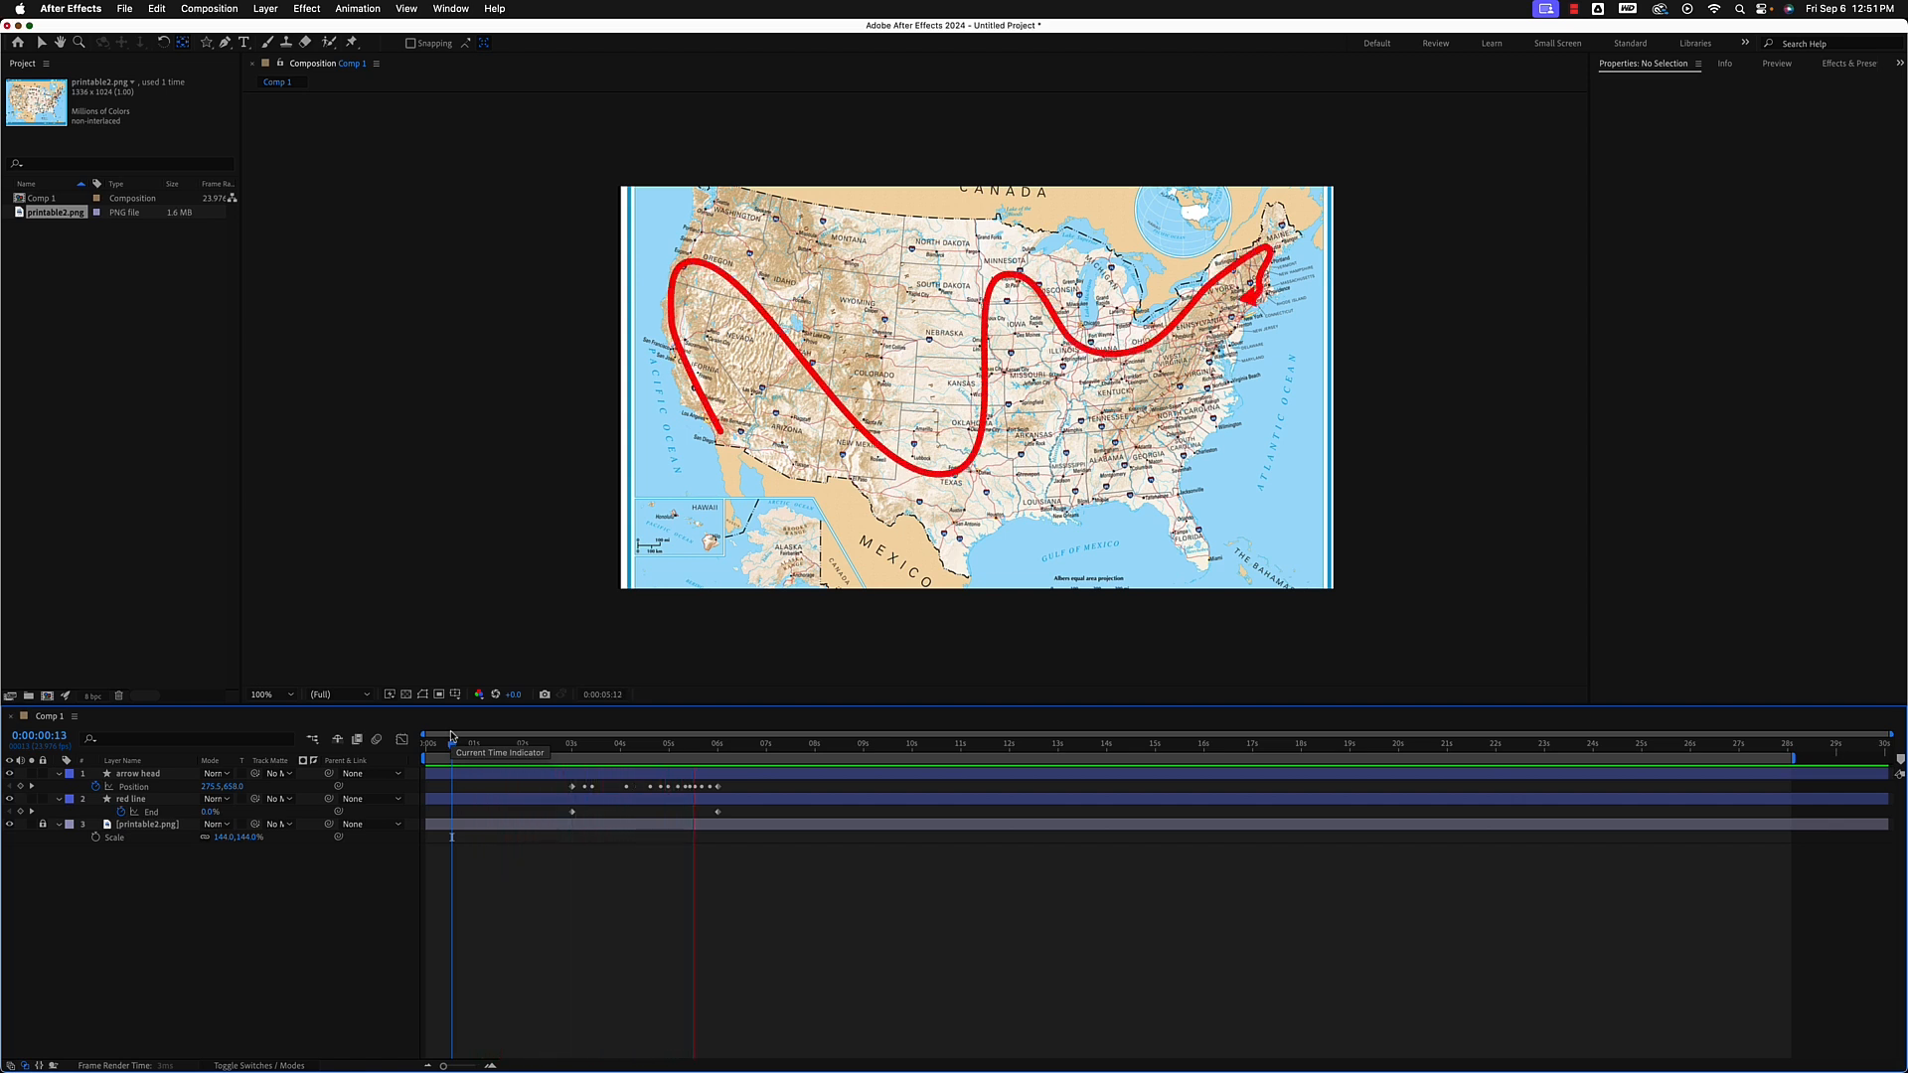
key(space)
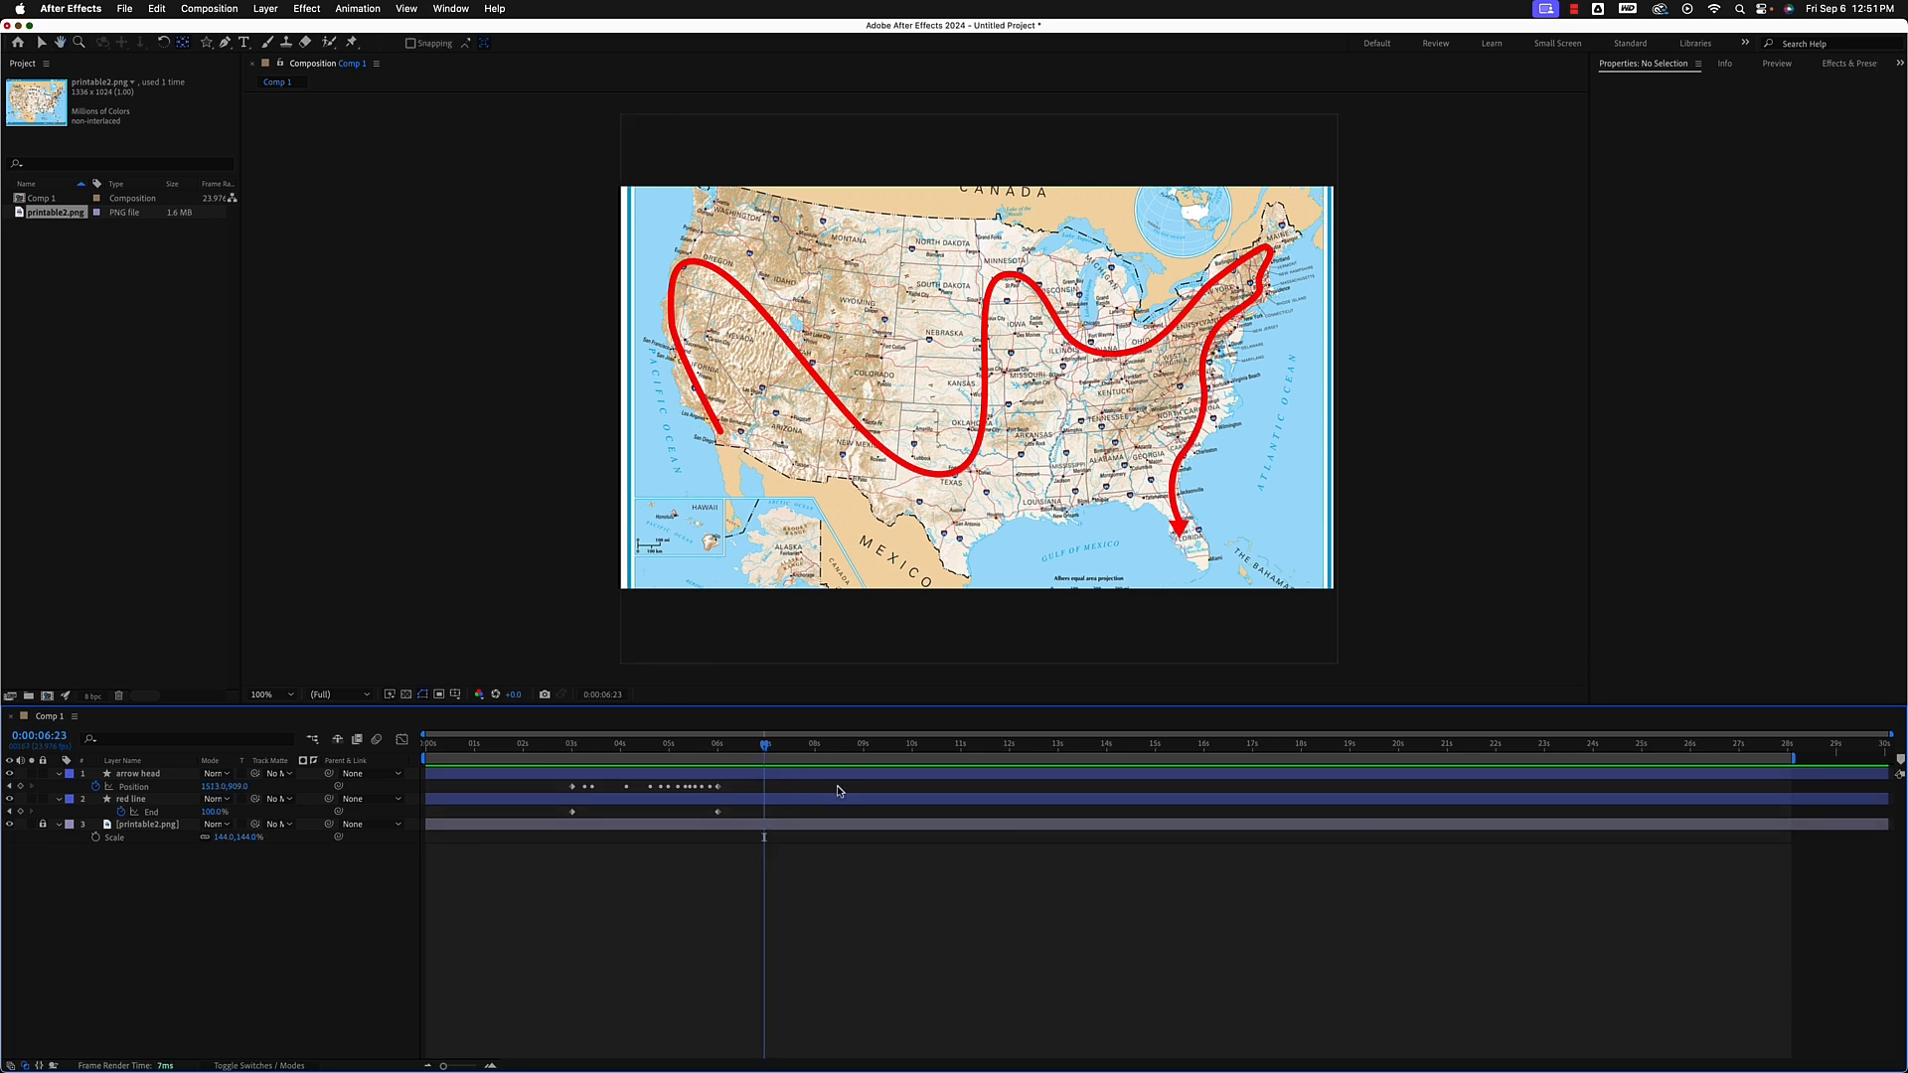
Check the arrow head's angle near 4 seconds, reveal its layer Rotation and set it to -30°, with all layers deselected.
drag(755, 748, 624, 745)
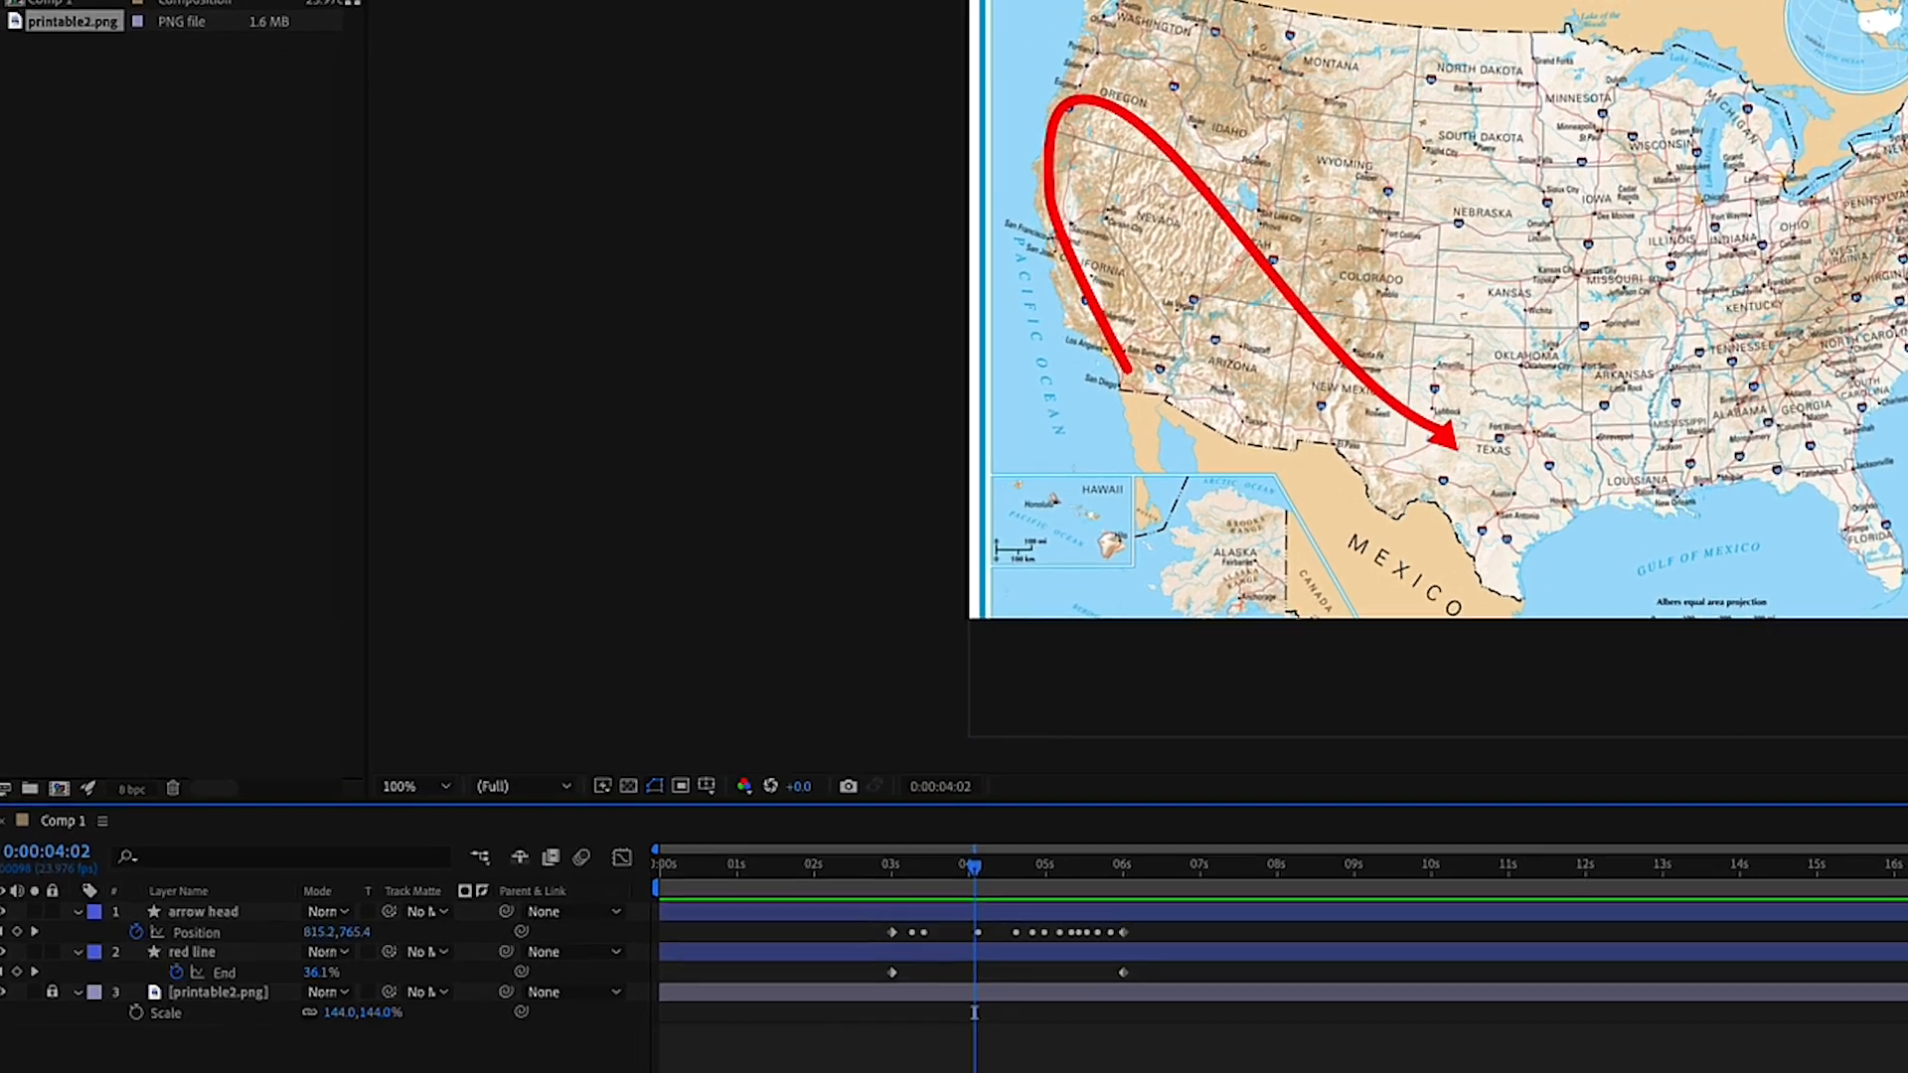
click(586, 774)
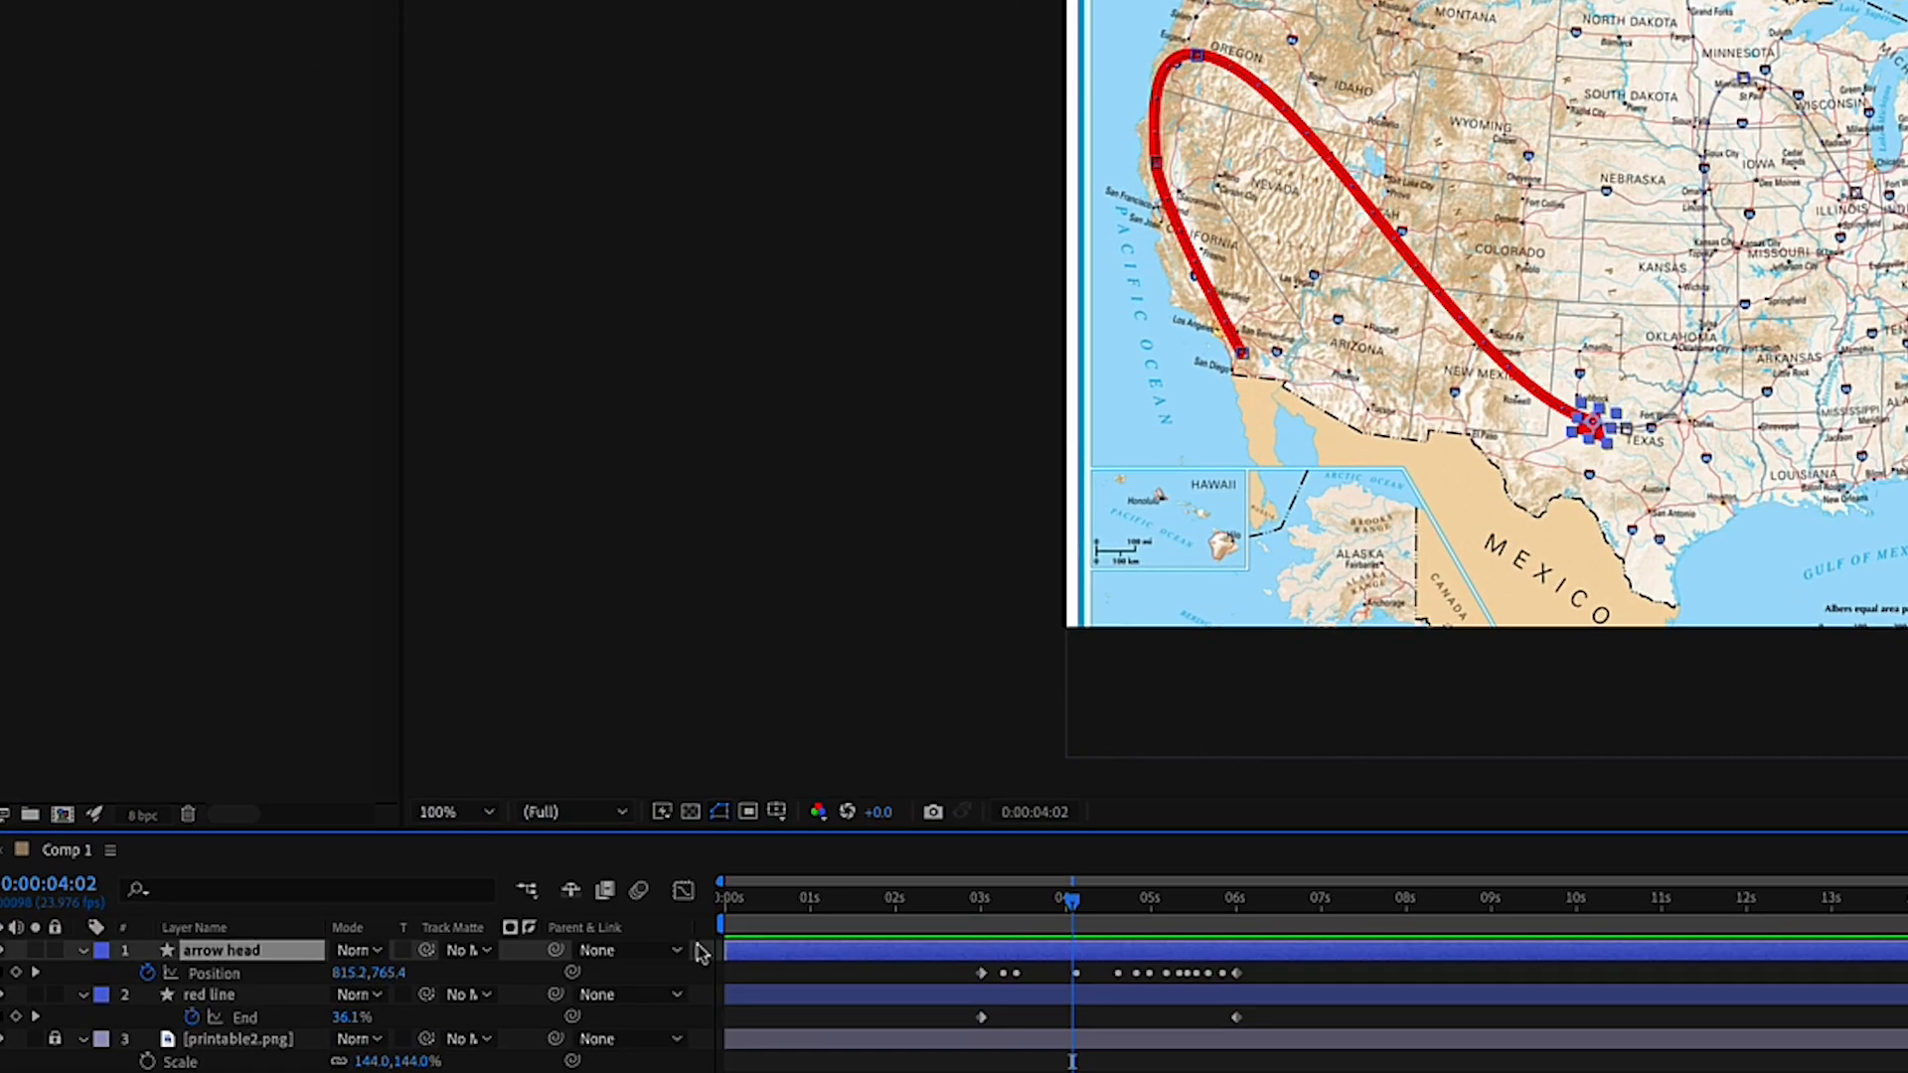
key(r)
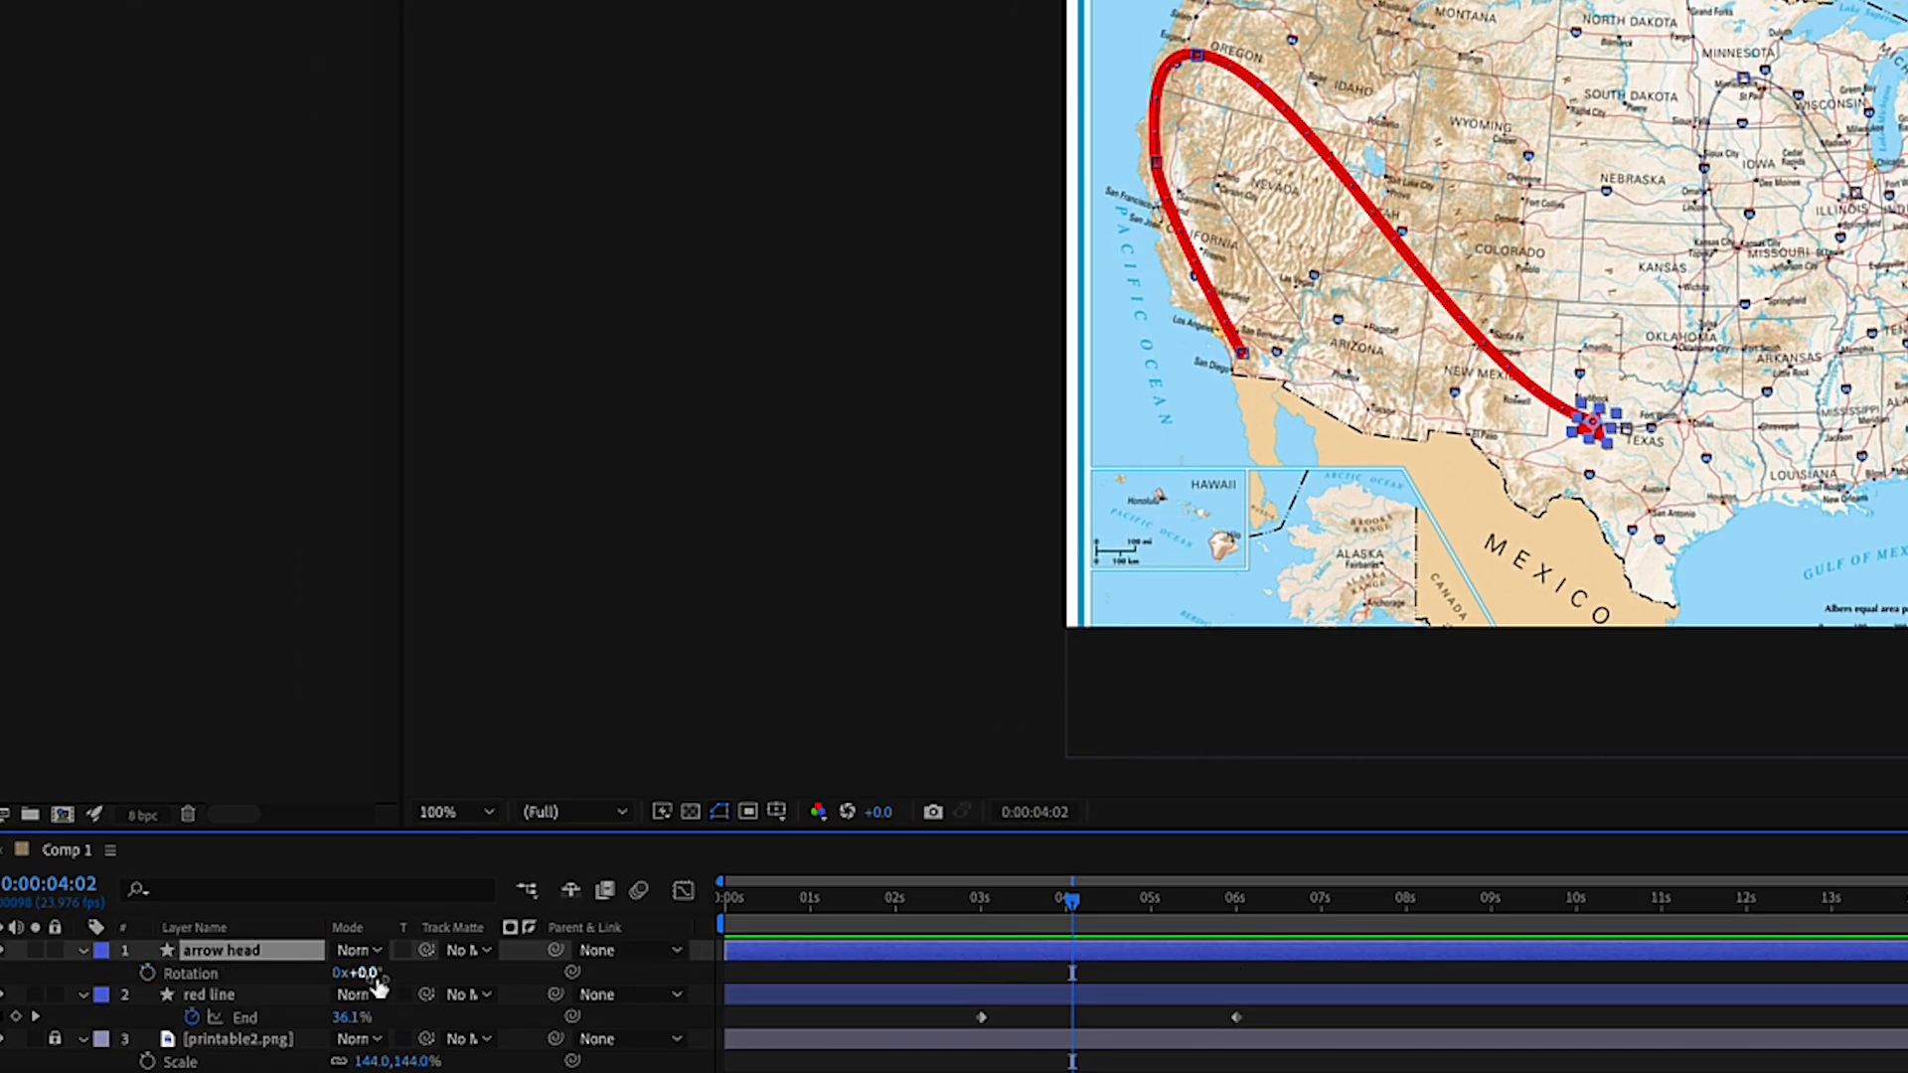
drag(365, 975, 341, 976)
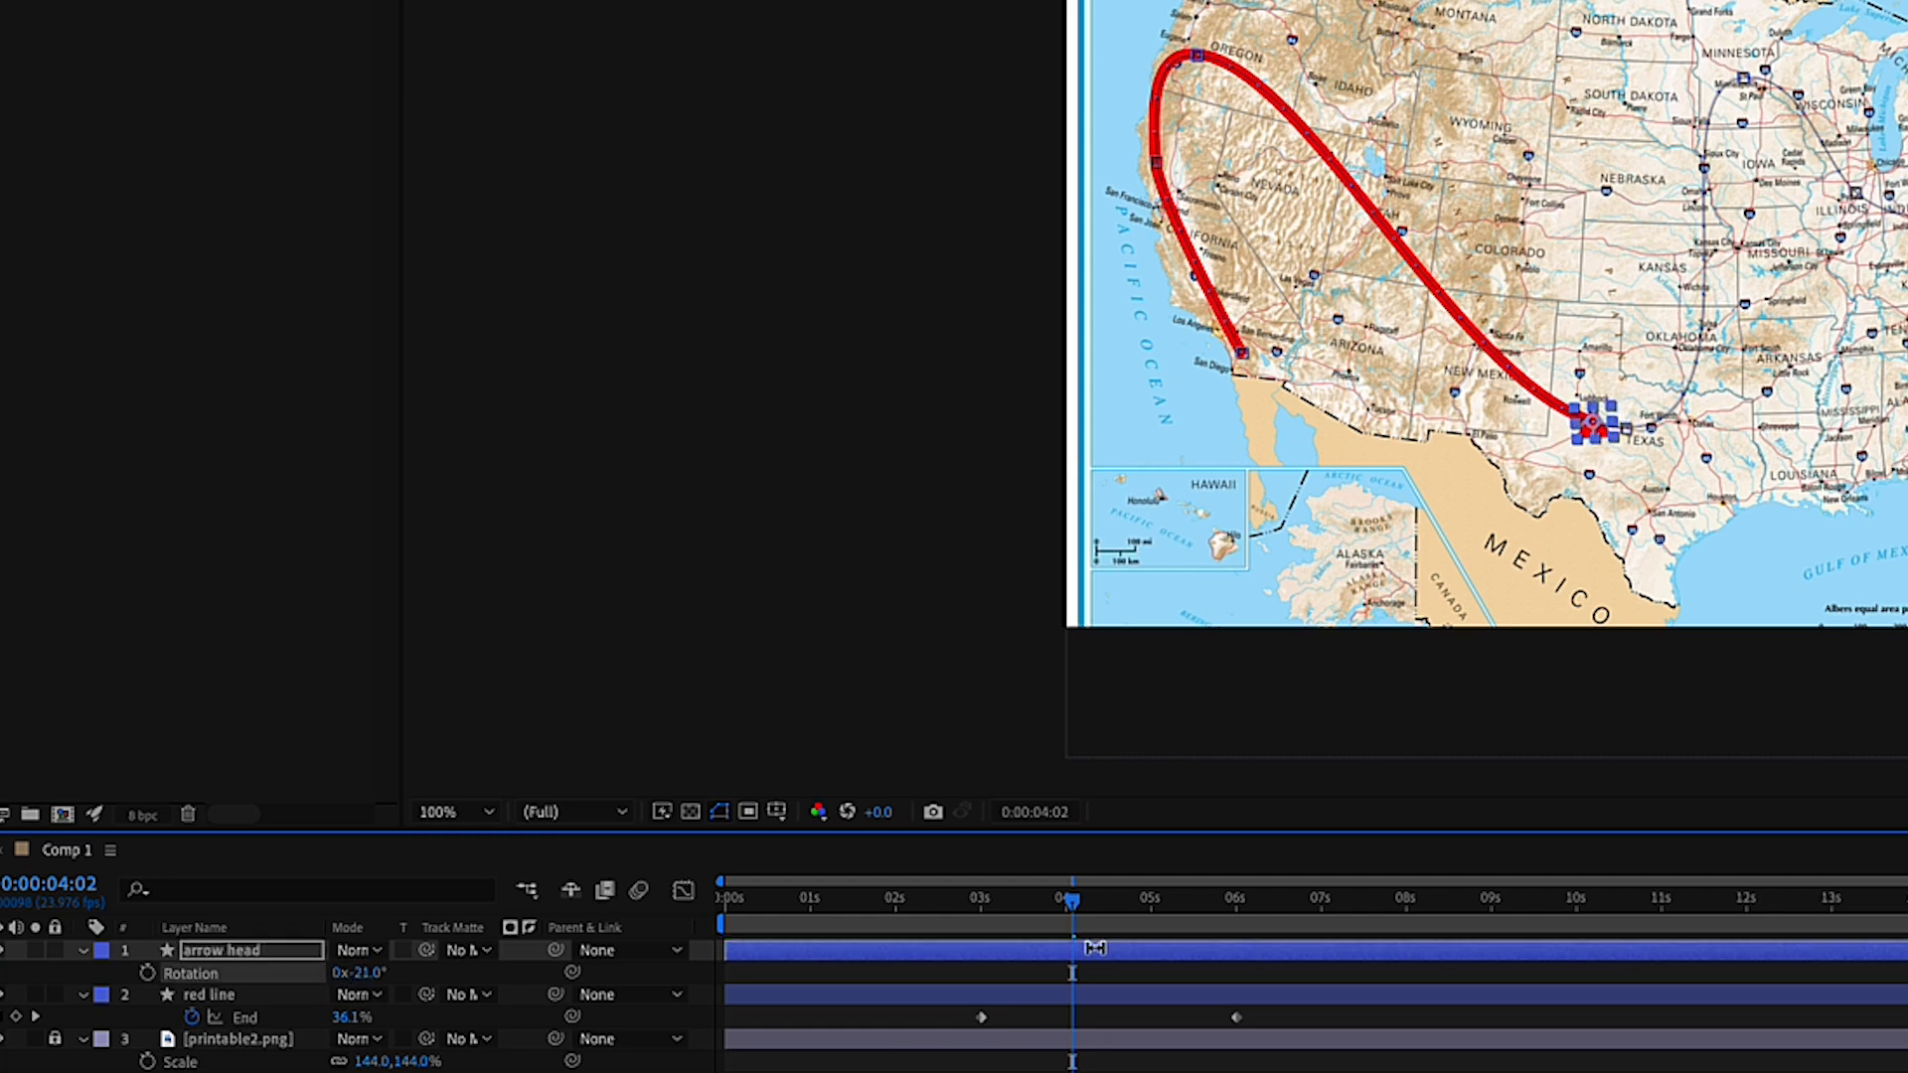
key(ctrl+shift+a)
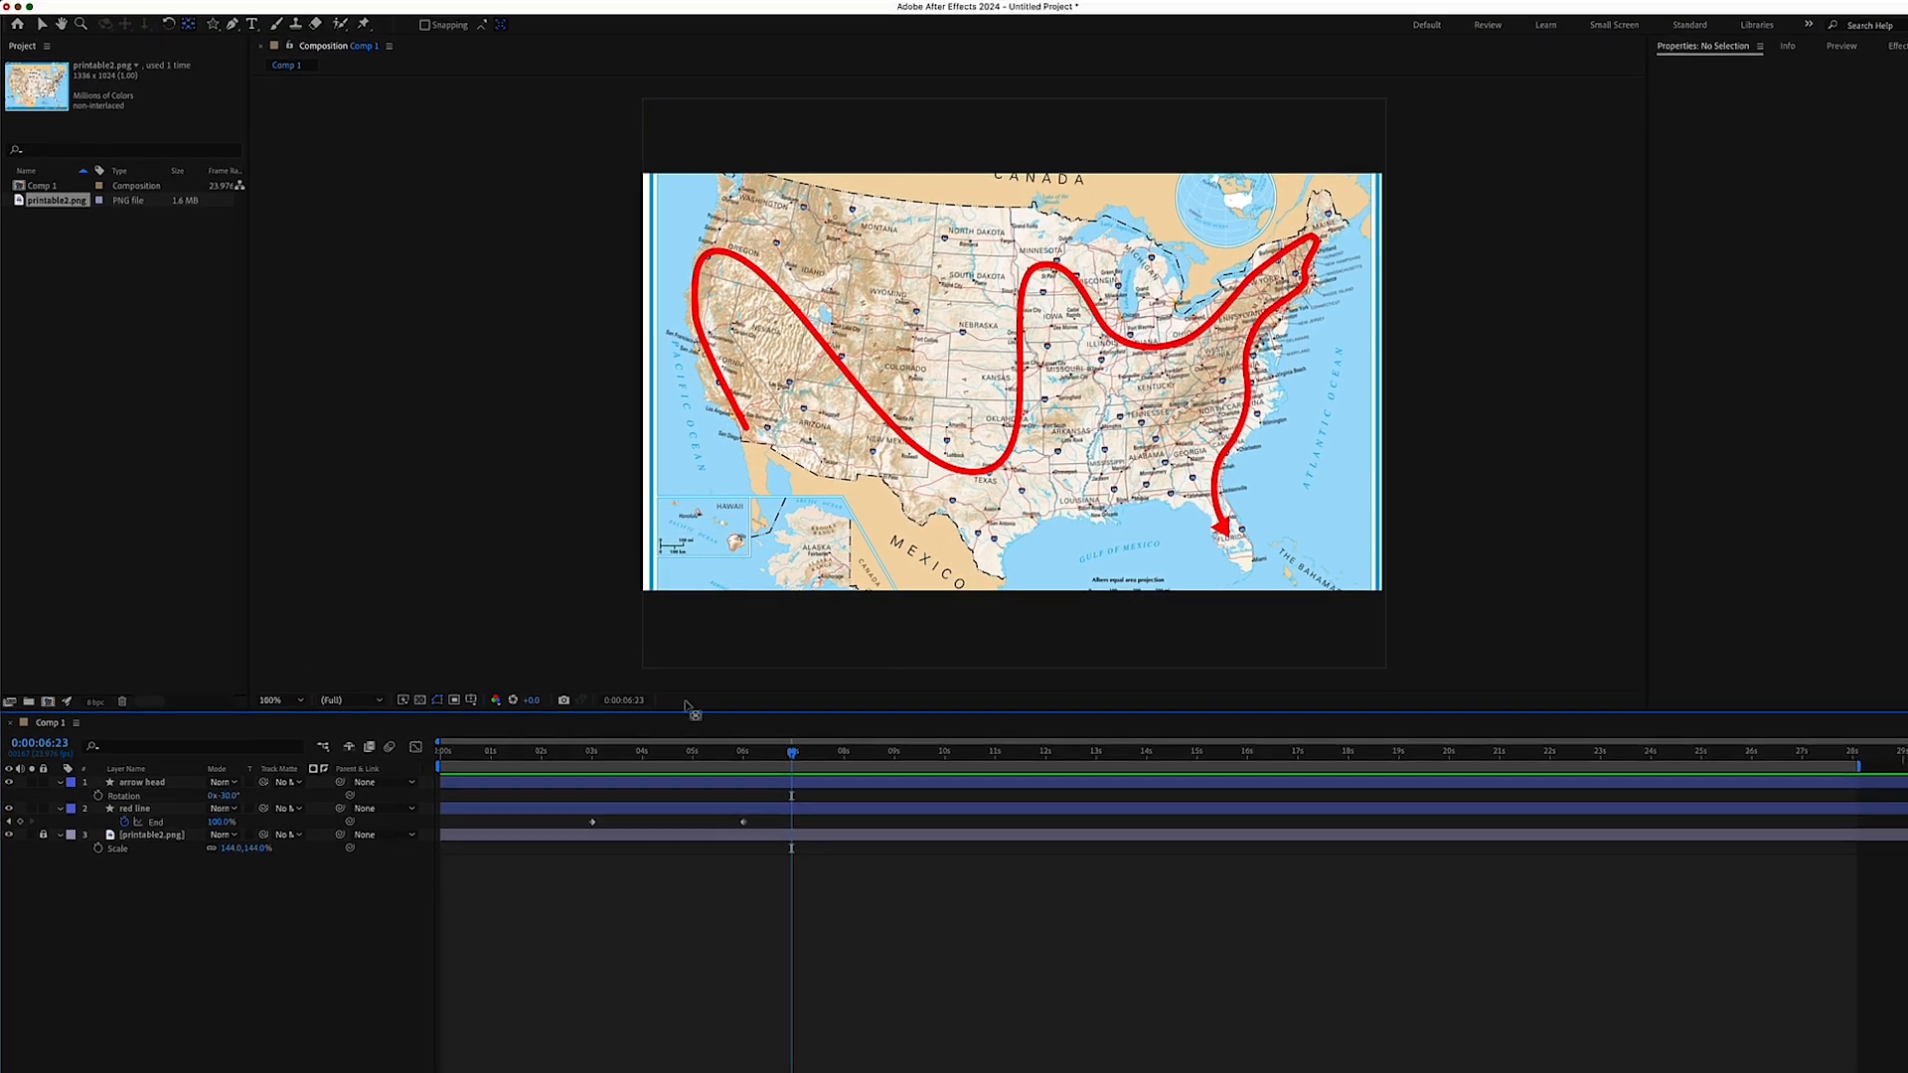
Inspect the arrow head up close over Florida at the line's end and set its layer Rotation to 91°.
scroll(1259, 550, up, 3)
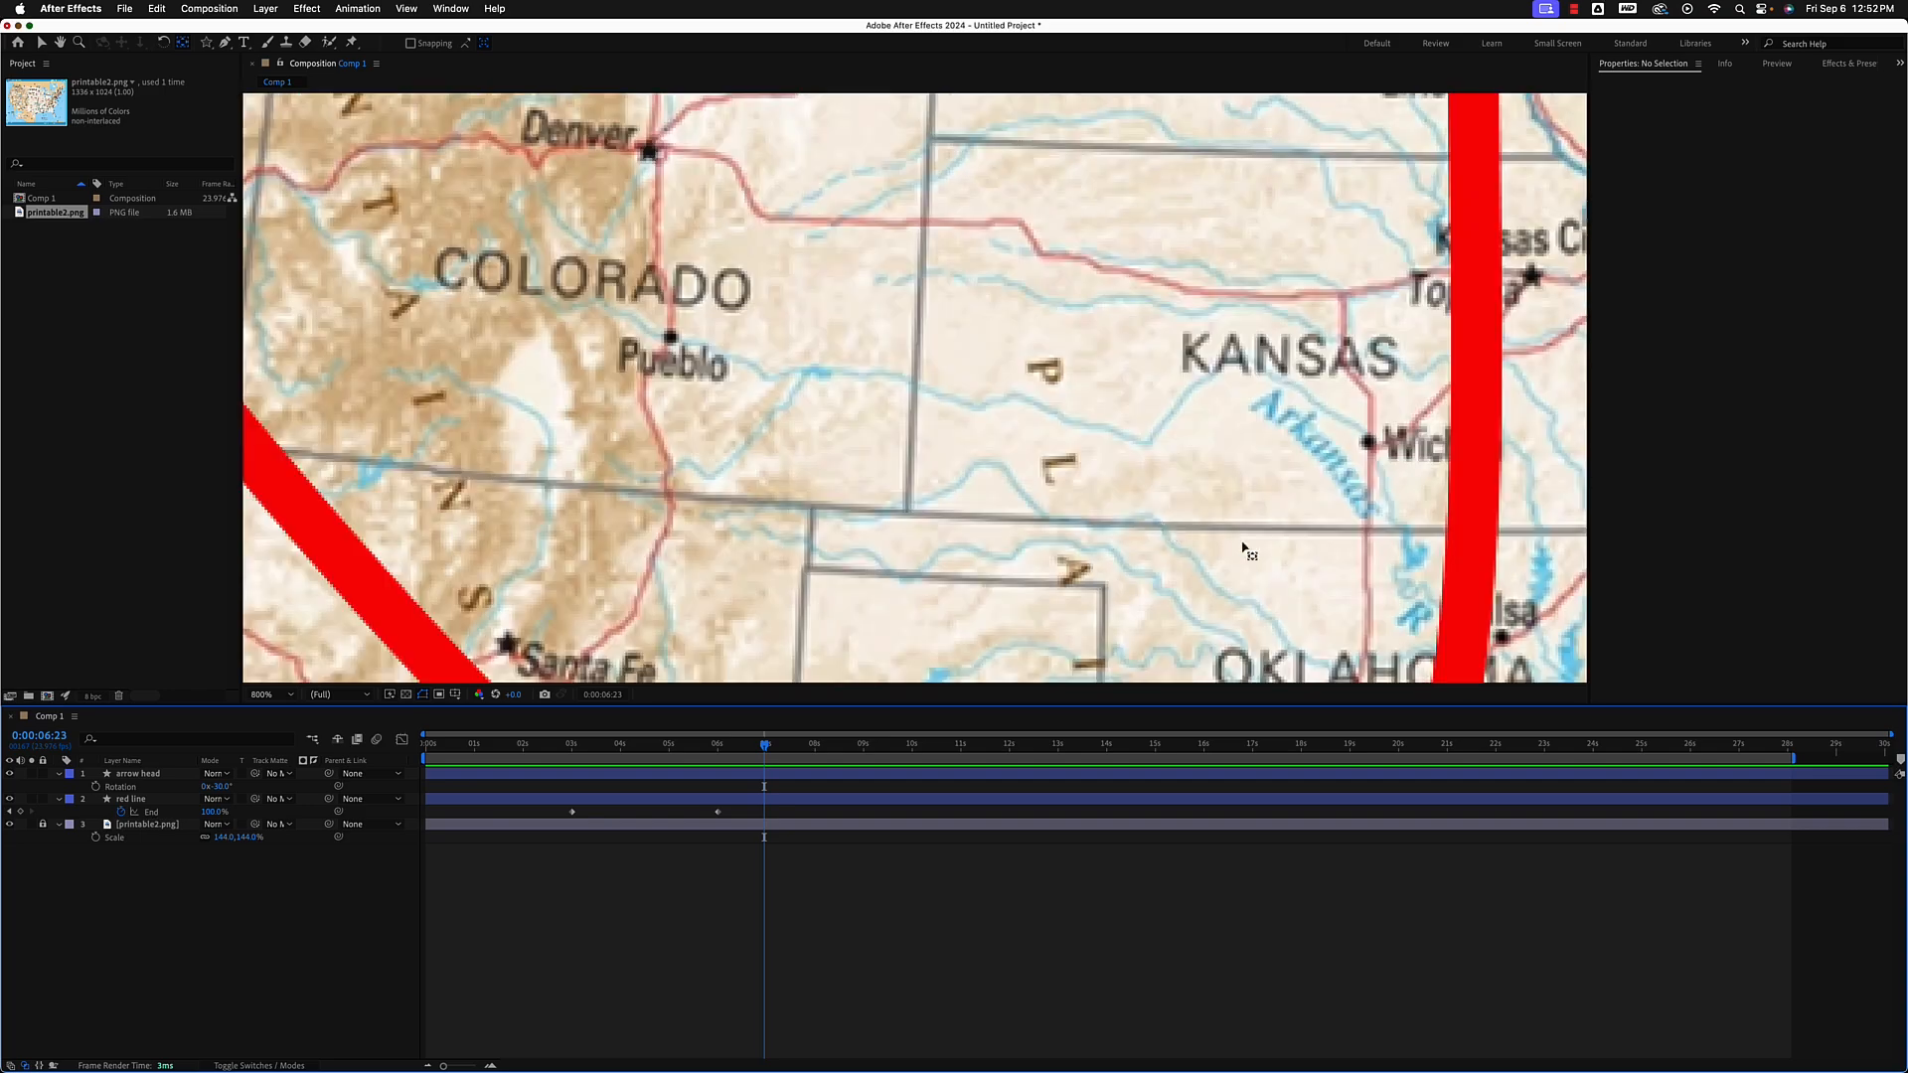
key(space)
drag(1379, 552, 253, 272)
drag(1349, 614, 412, 258)
drag(710, 368, 600, 133)
drag(837, 332, 835, 181)
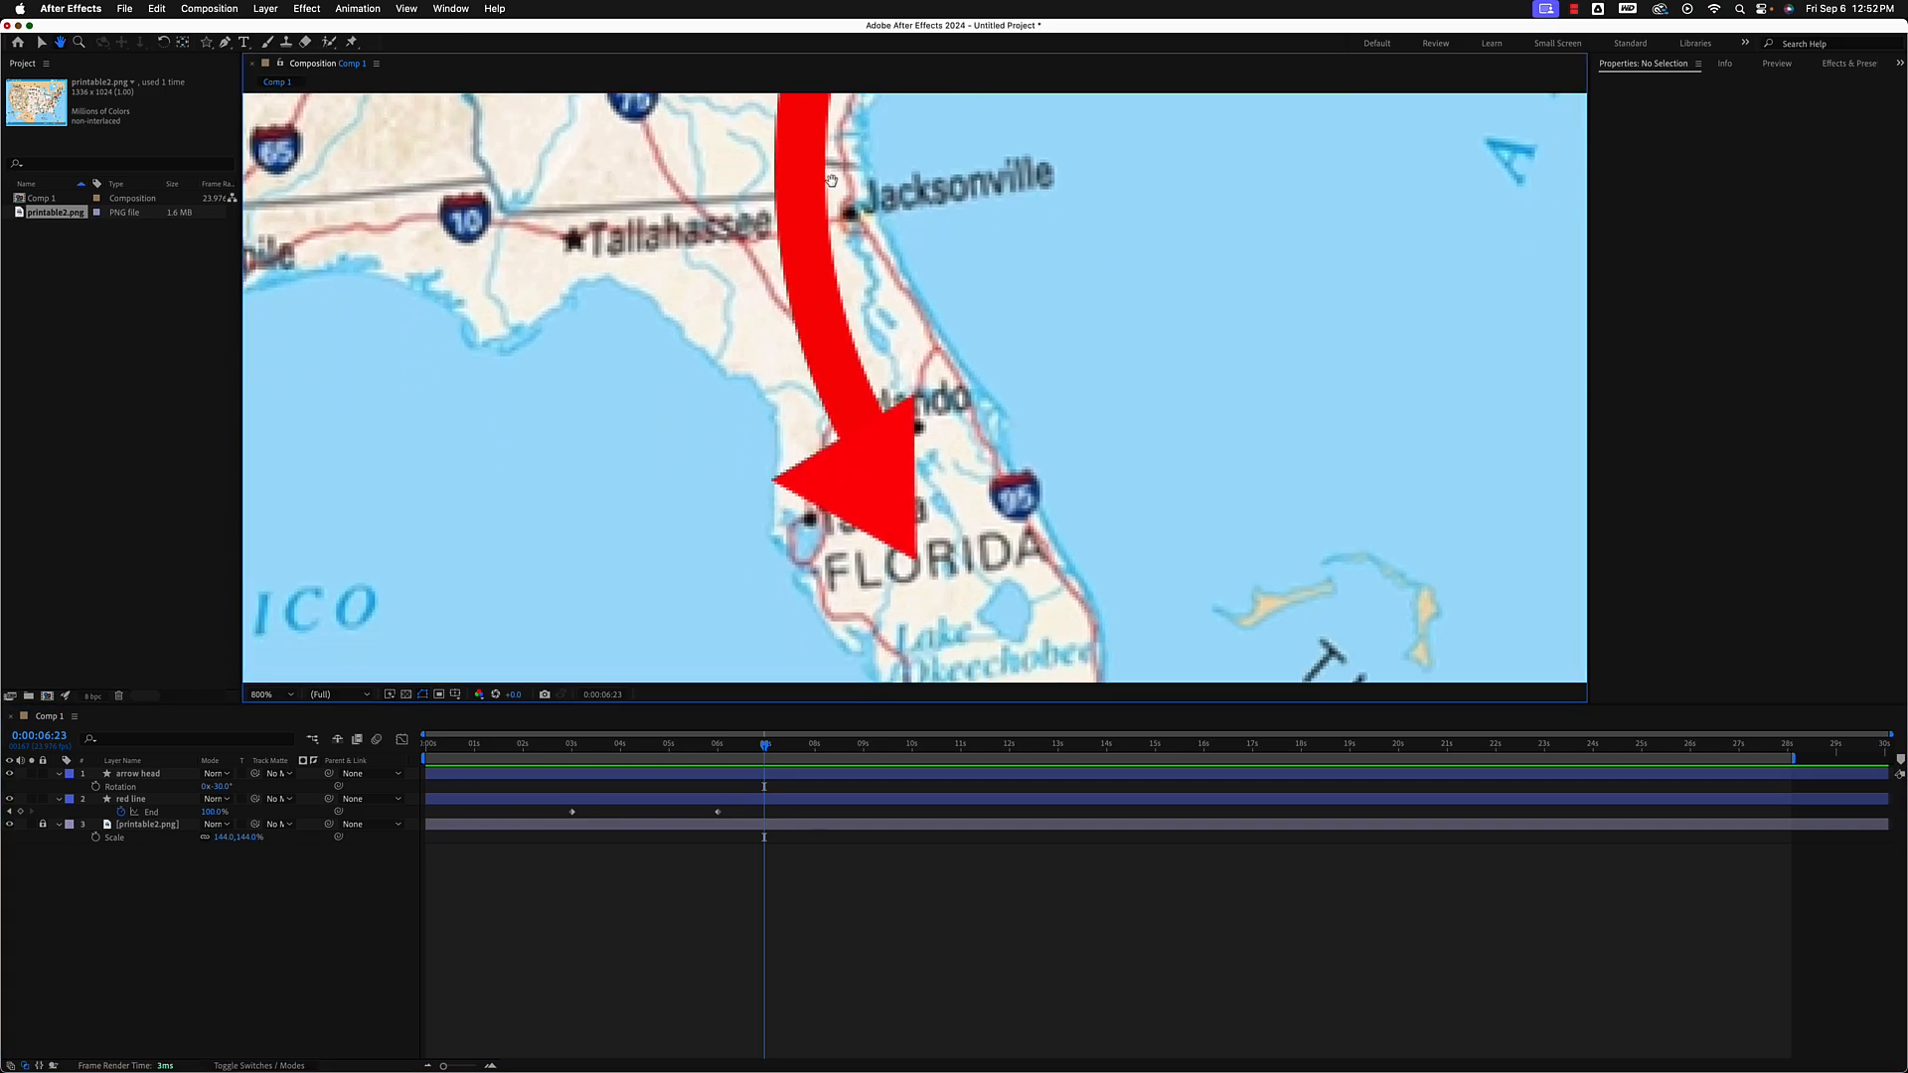
click(140, 774)
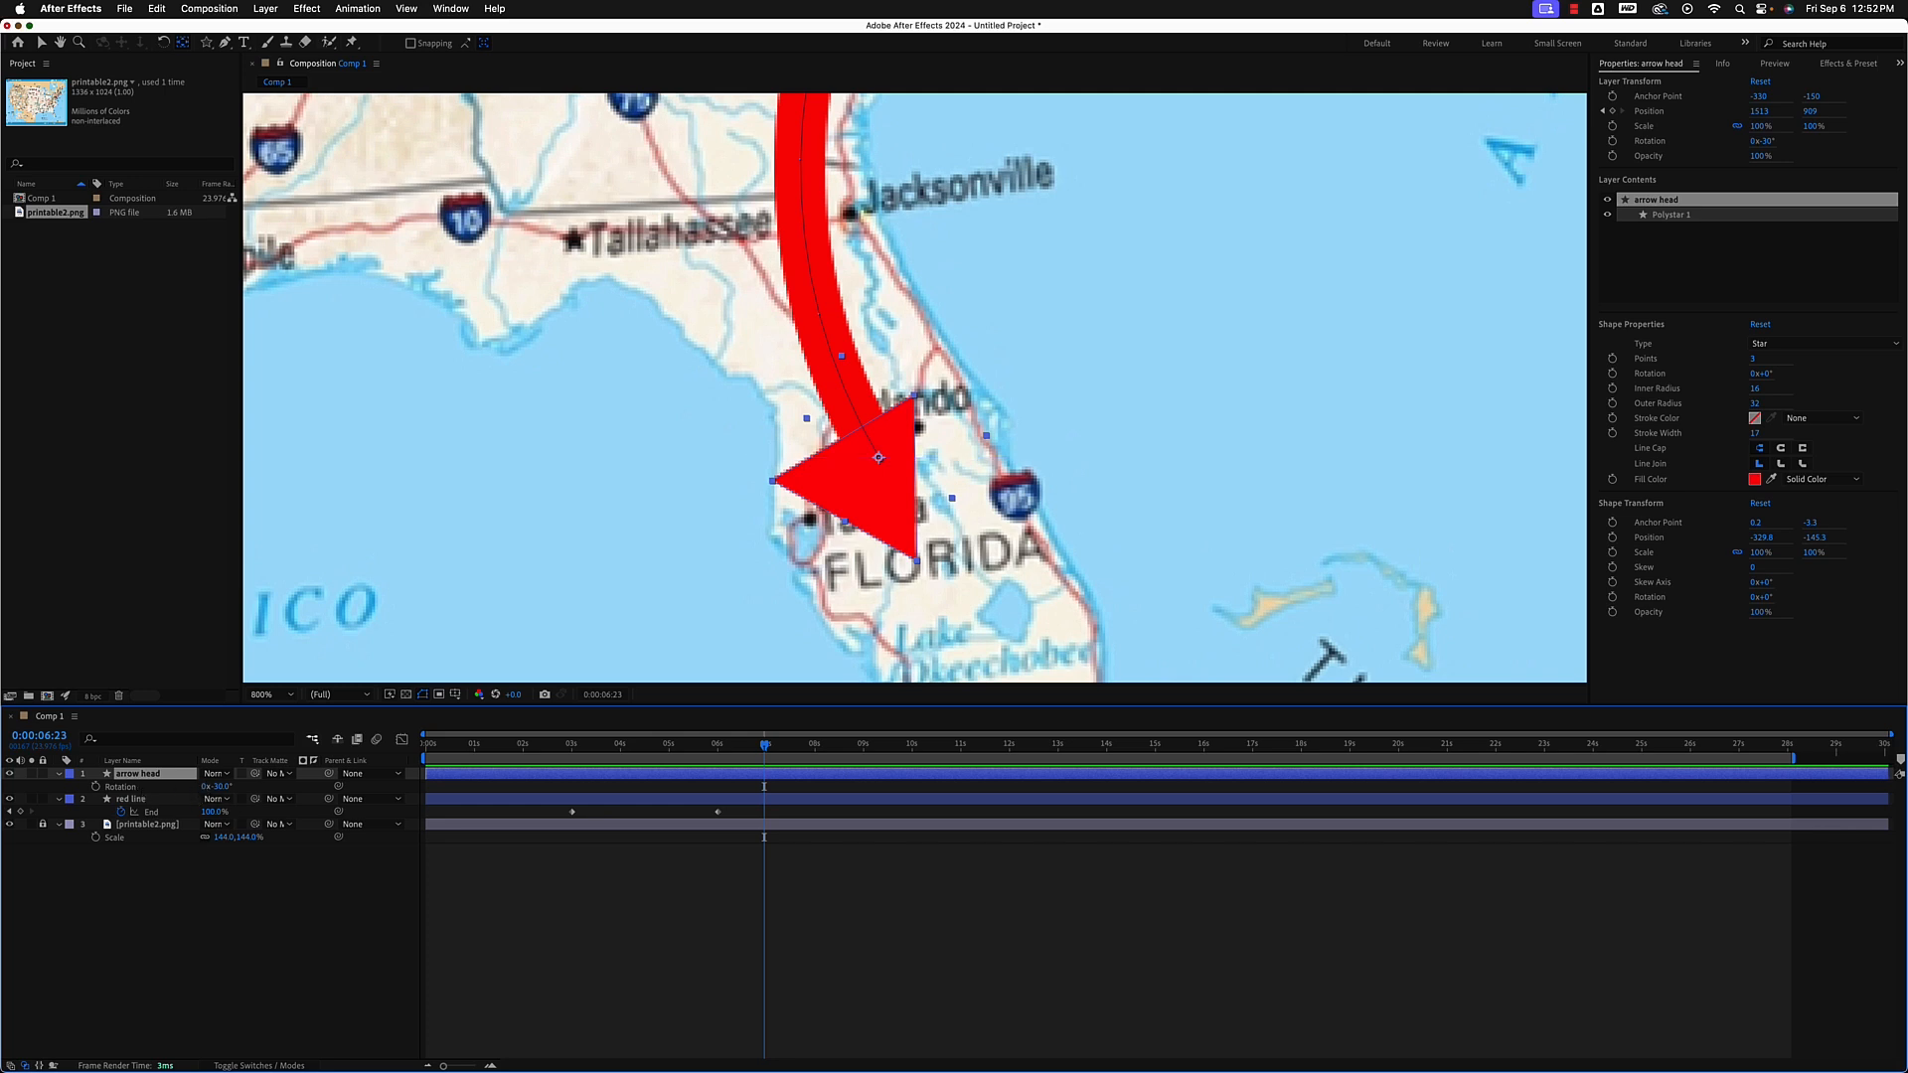
drag(219, 786, 342, 823)
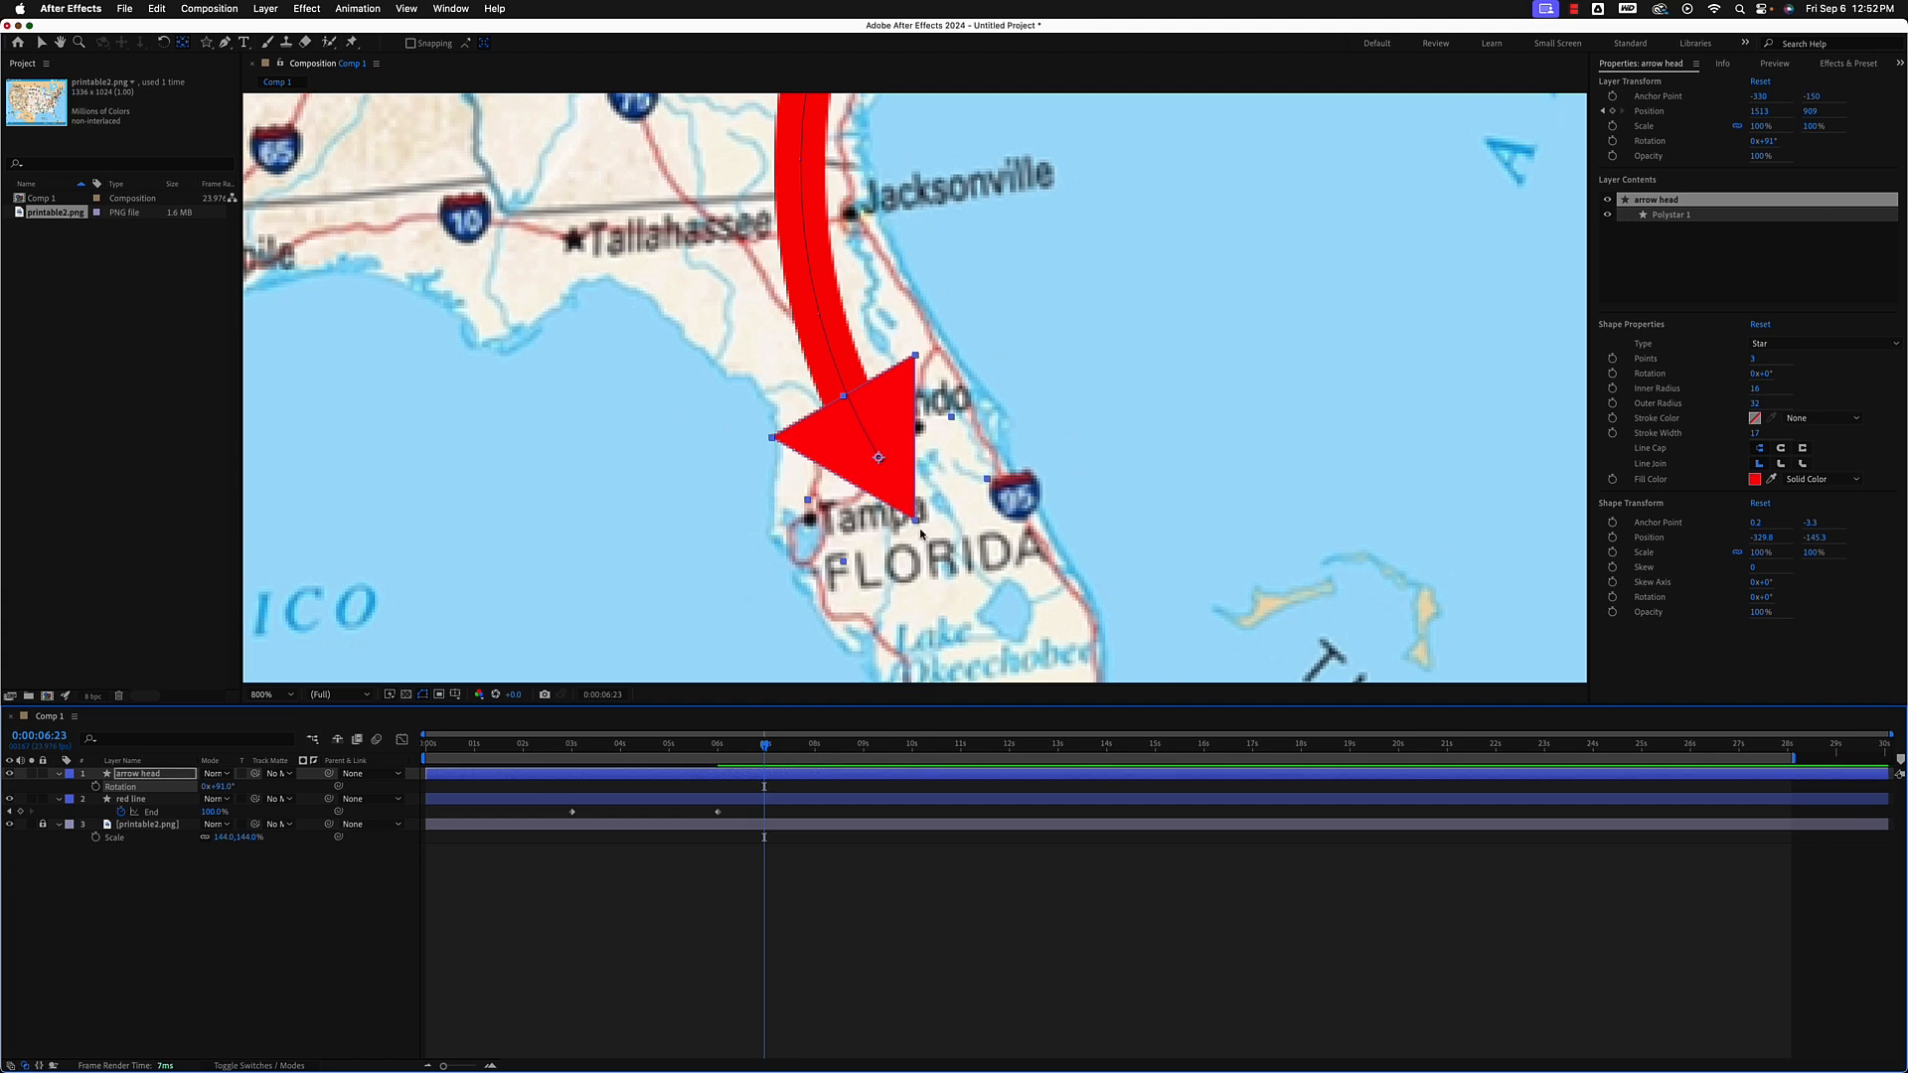
Preview the realigned arrow head over the whole map from about 2 seconds, with the playhead finally placed at 6 seconds.
scroll(921, 534, down, 3)
drag(784, 588, 1068, 719)
click(720, 933)
key(space)
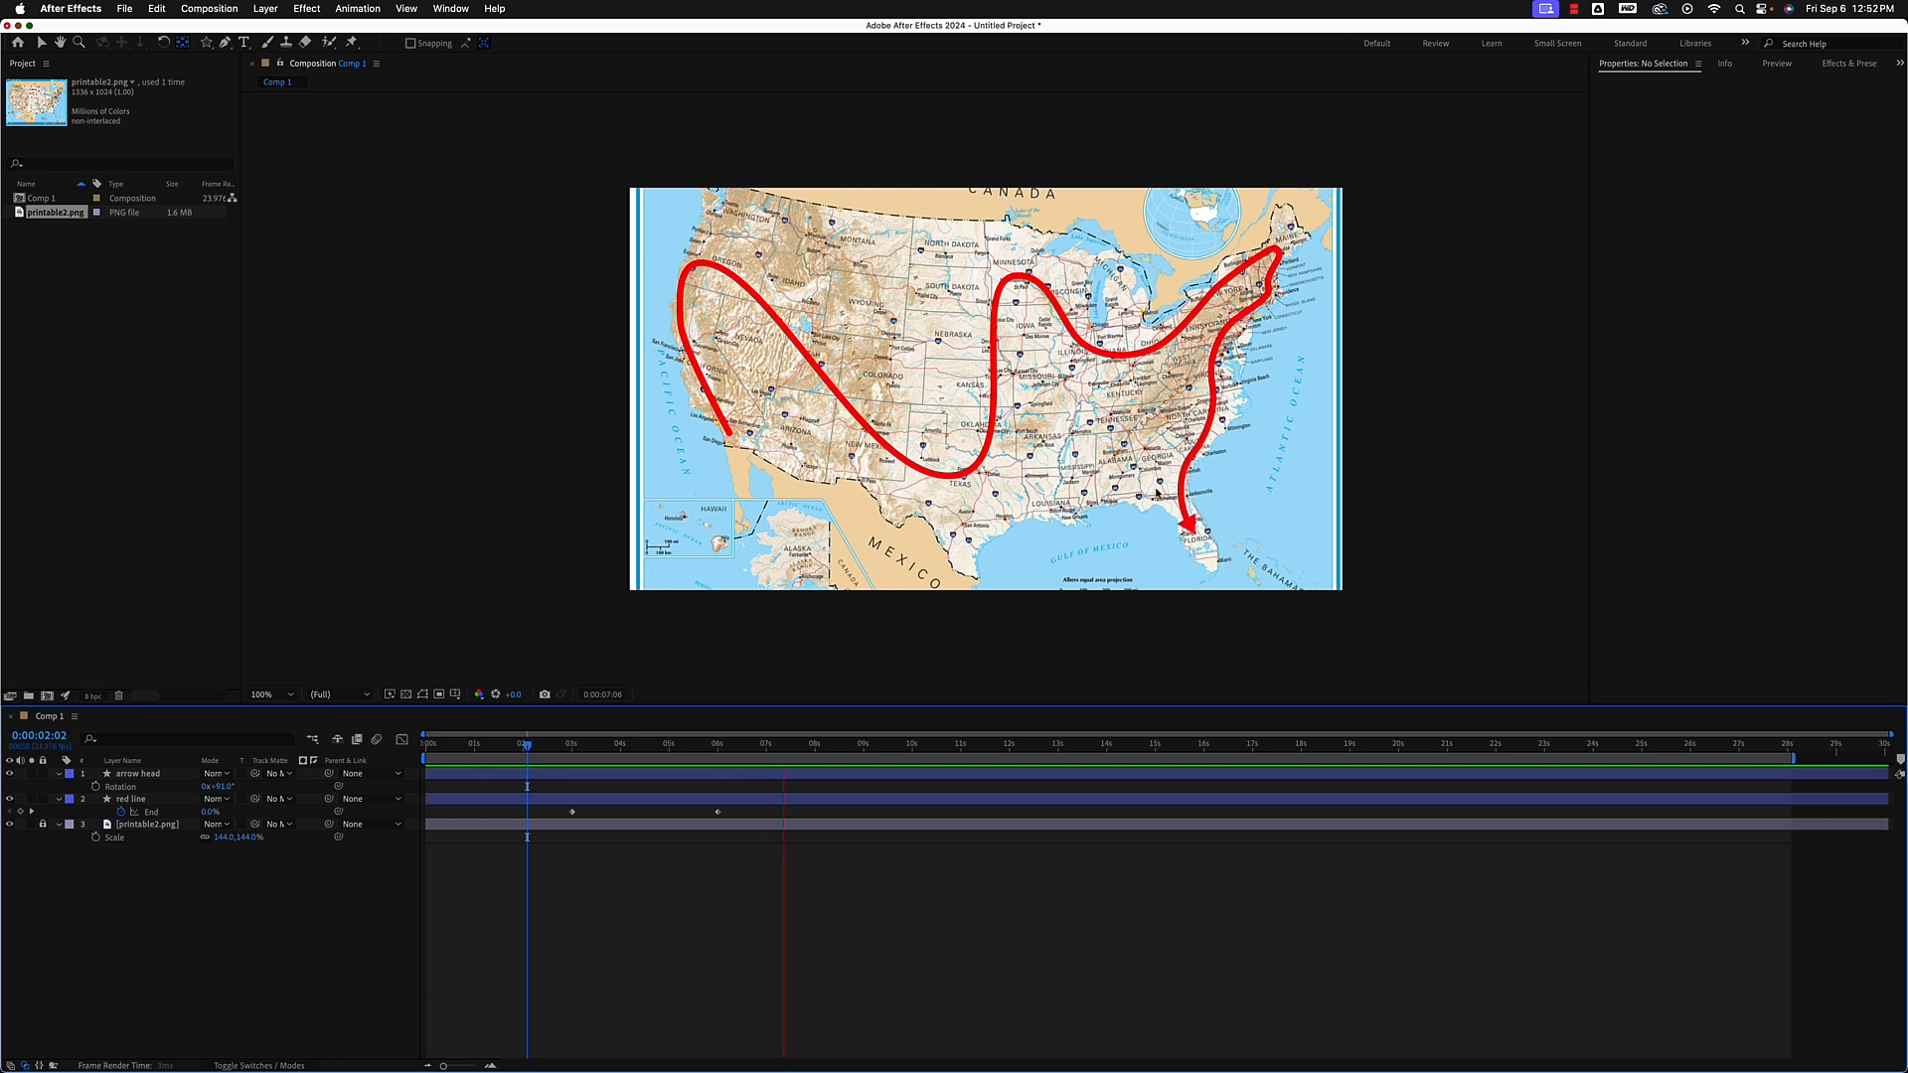
key(space)
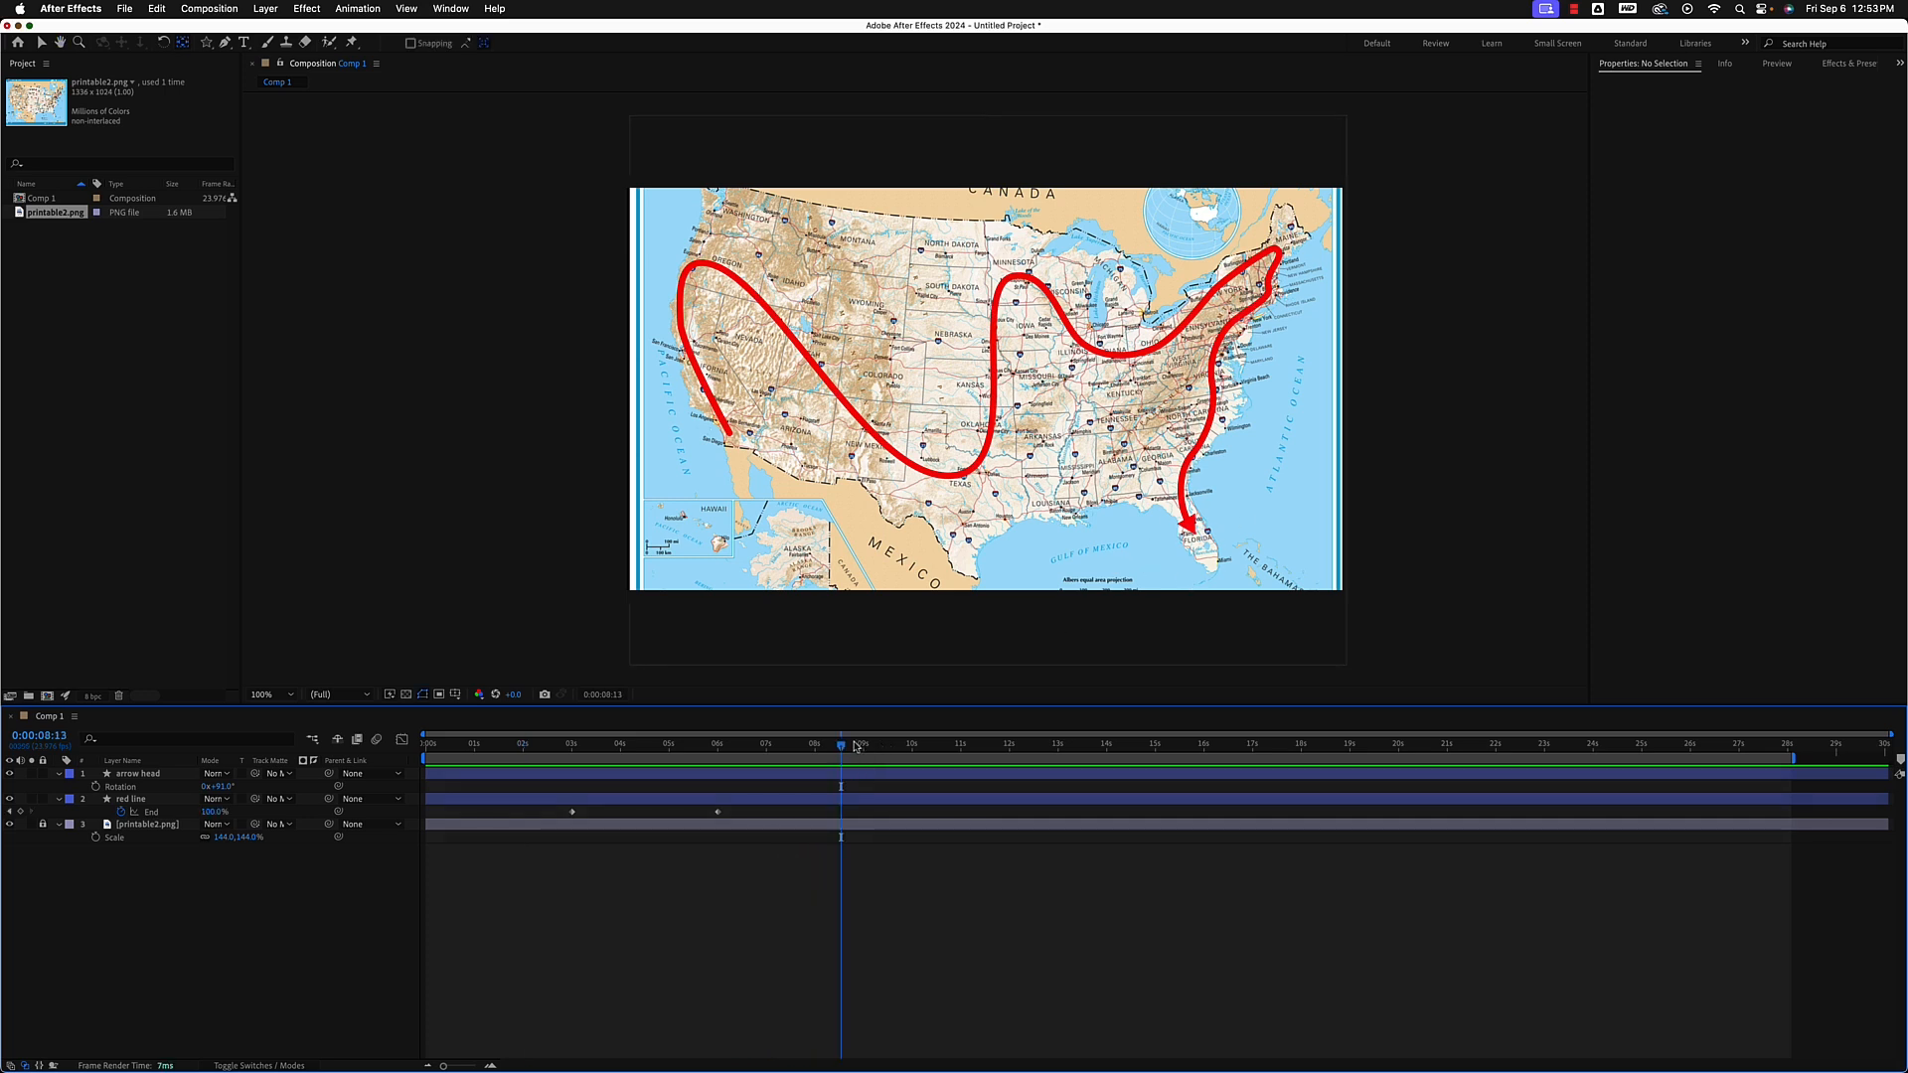
mouse_move(836, 754)
mouse_down()
mouse_move(565, 744)
mouse_move(736, 755)
mouse_move(714, 754)
mouse_up()
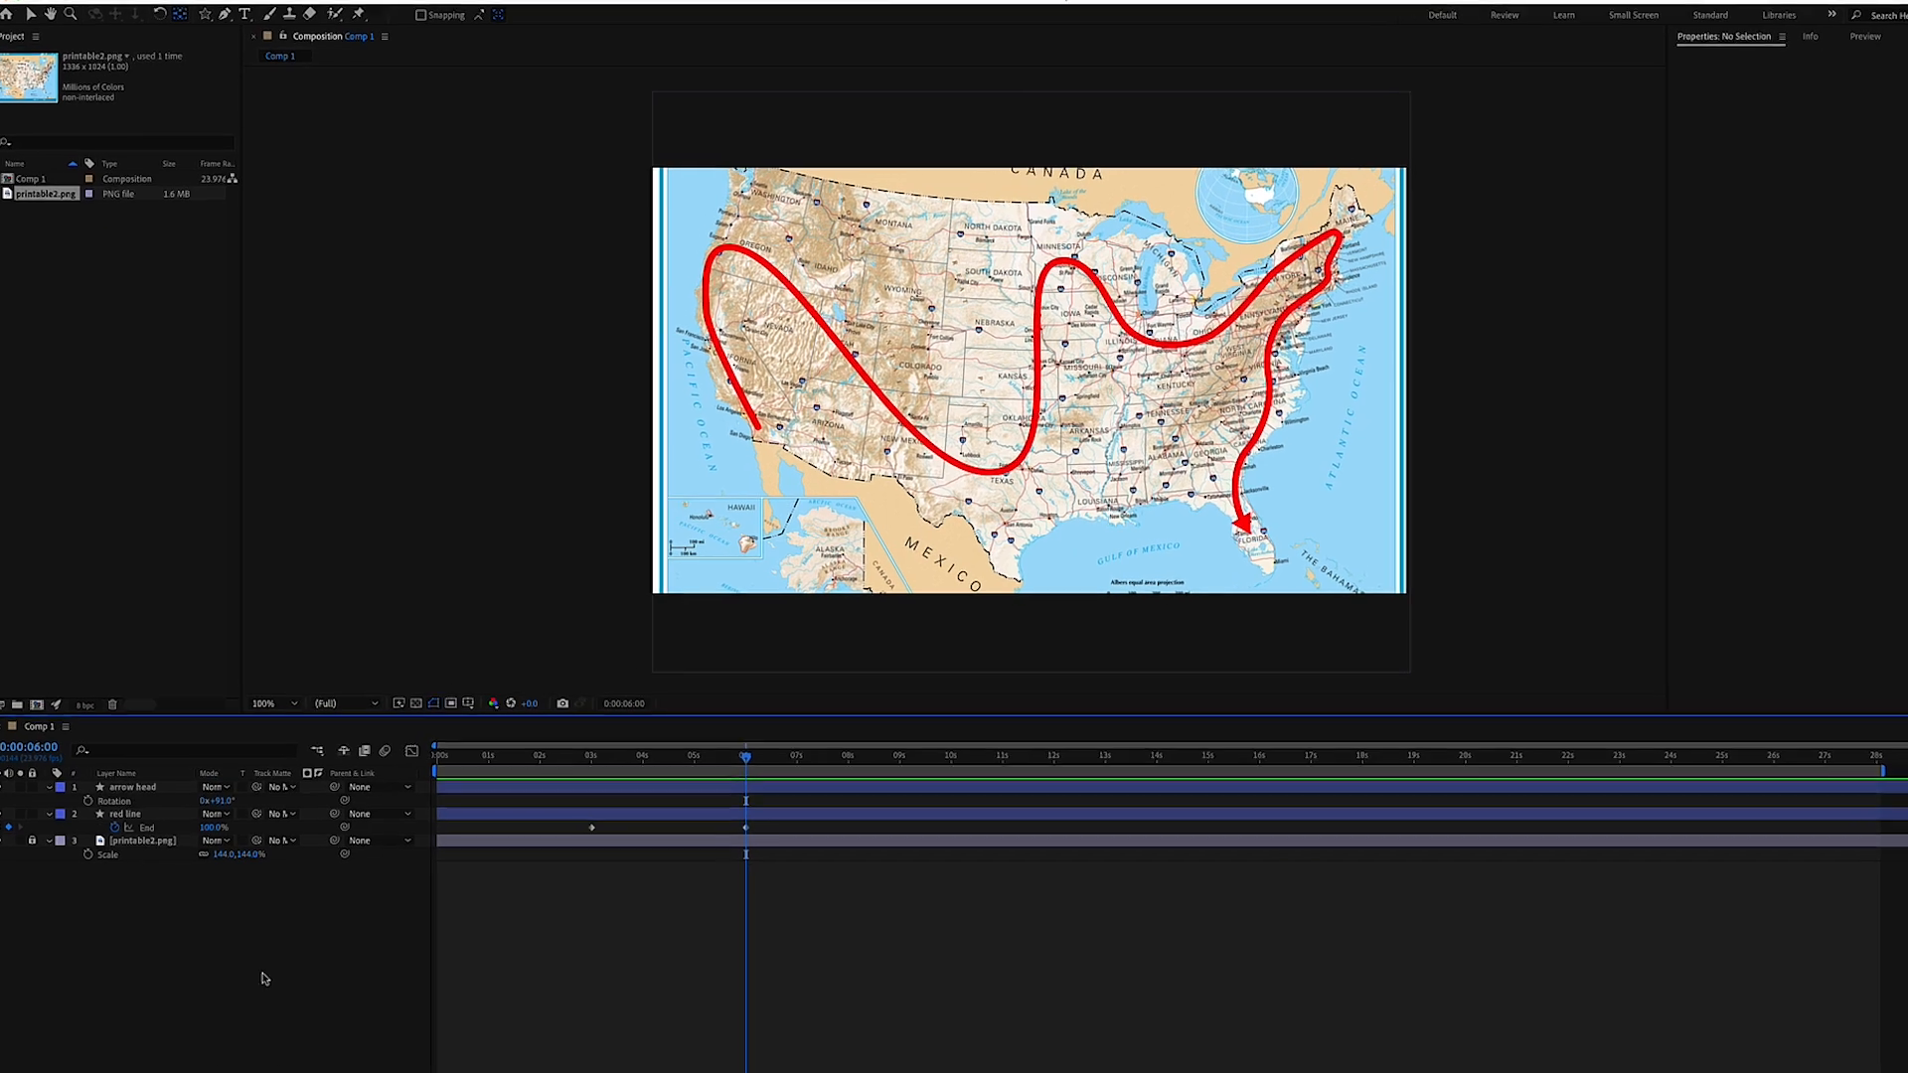
Reveal both shape layers' keyframes and apply Easy Ease to the first and last Position and End keyframes at 3 and 6 seconds.
drag(180, 910, 210, 748)
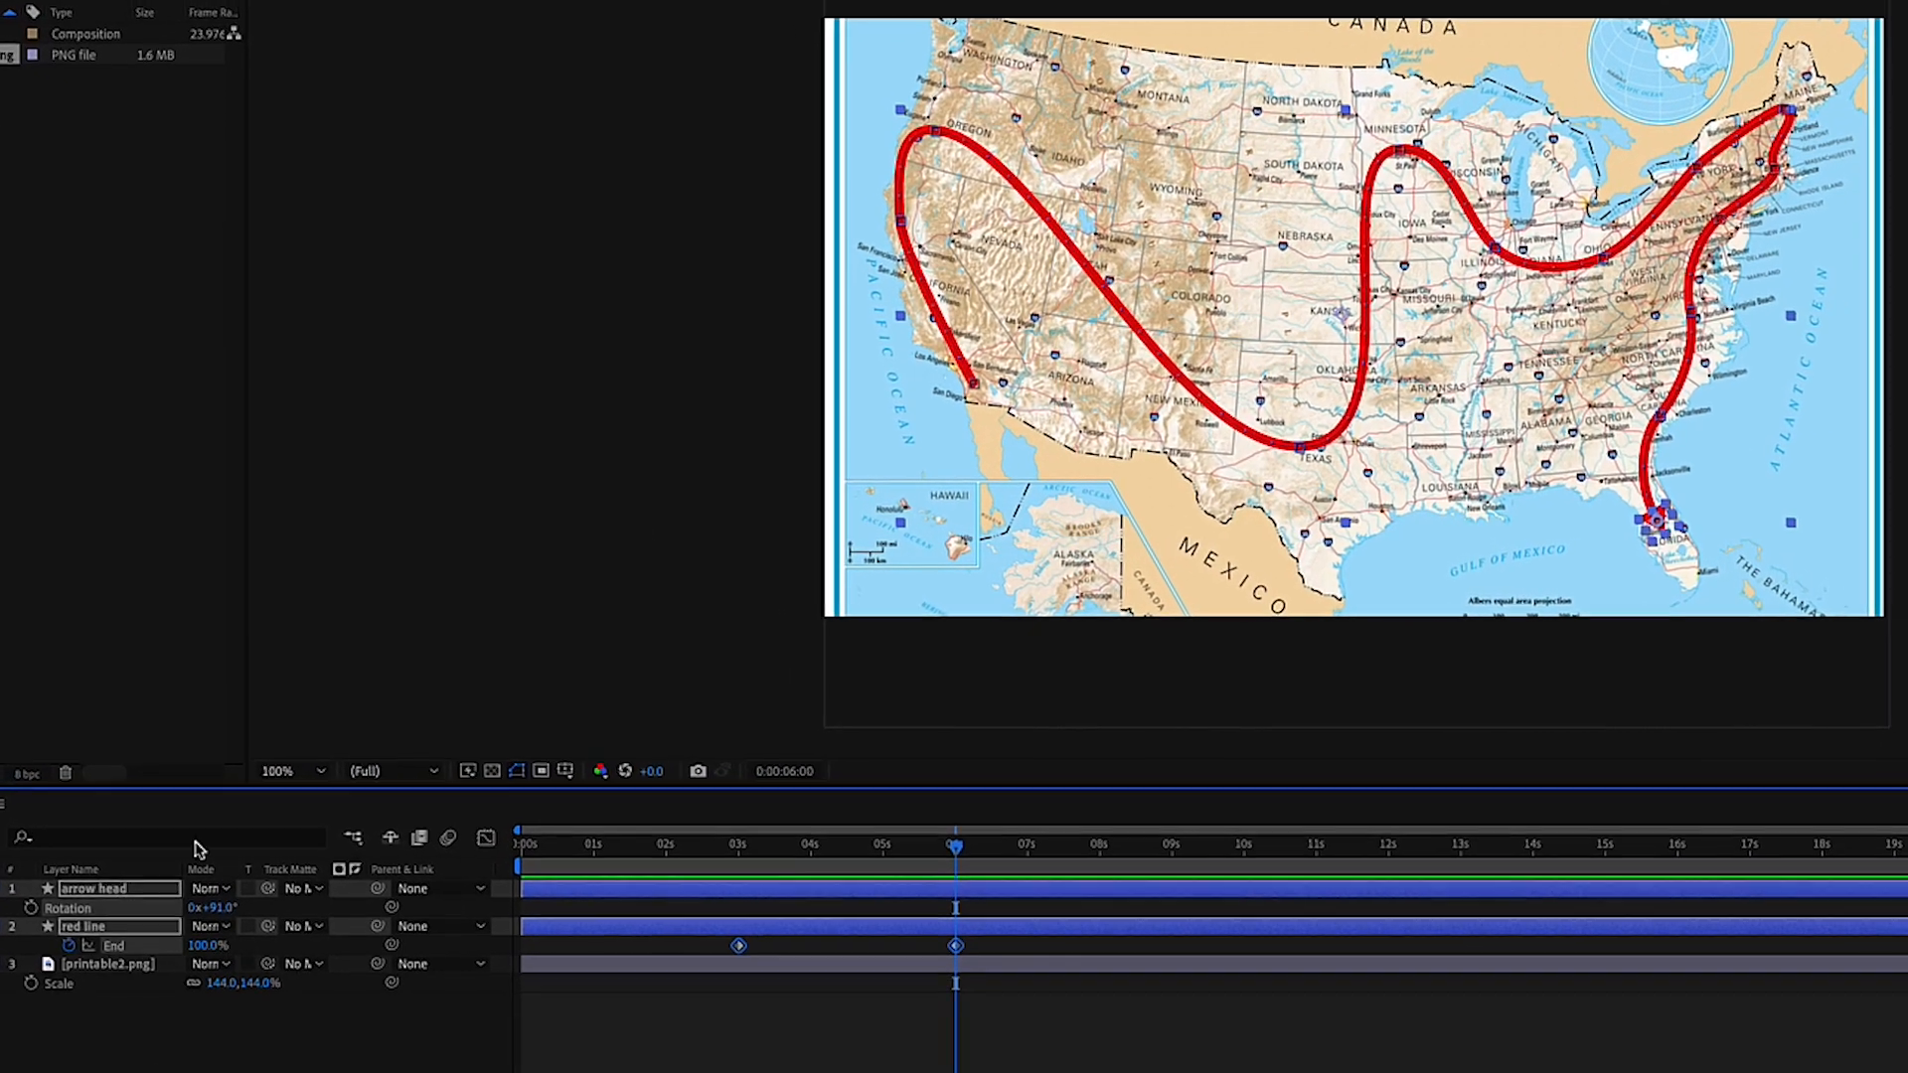
key(ctrl+v)
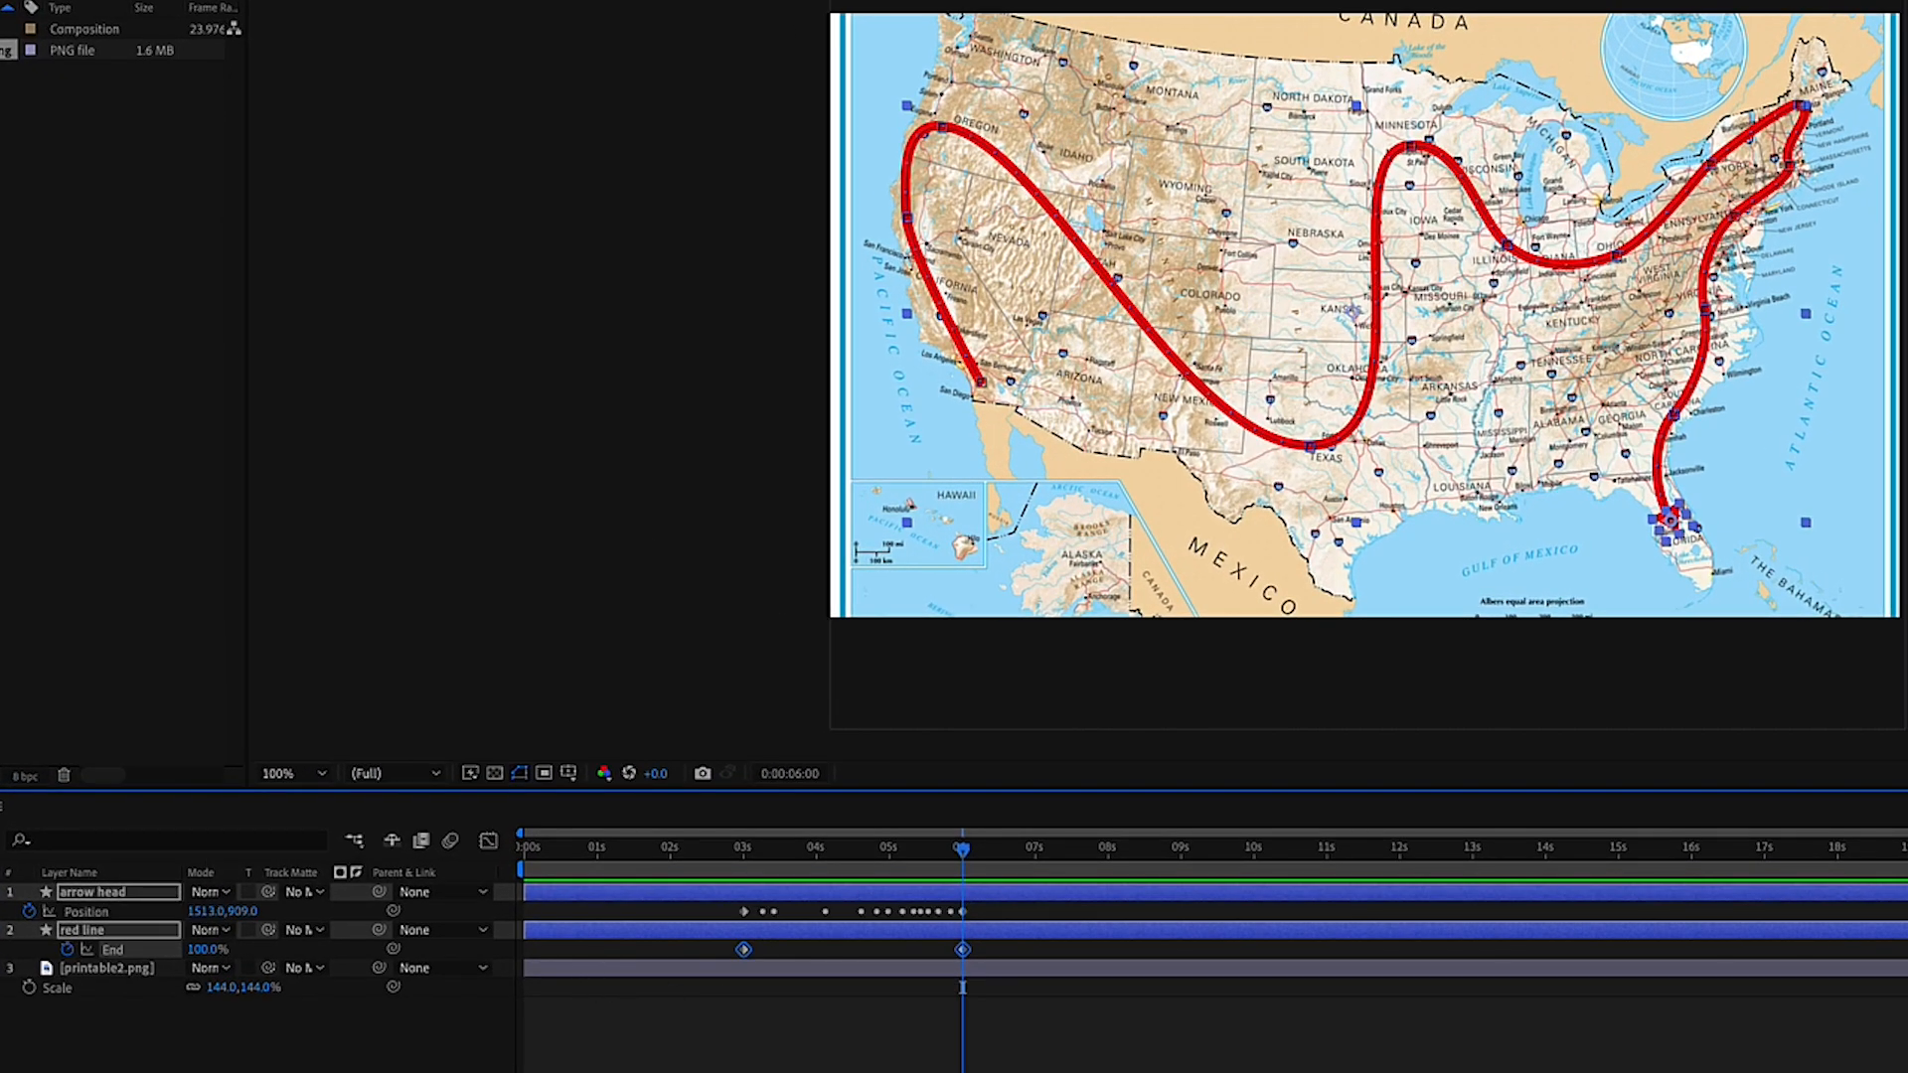
key(equal)
scroll(1211, 950, left, 3)
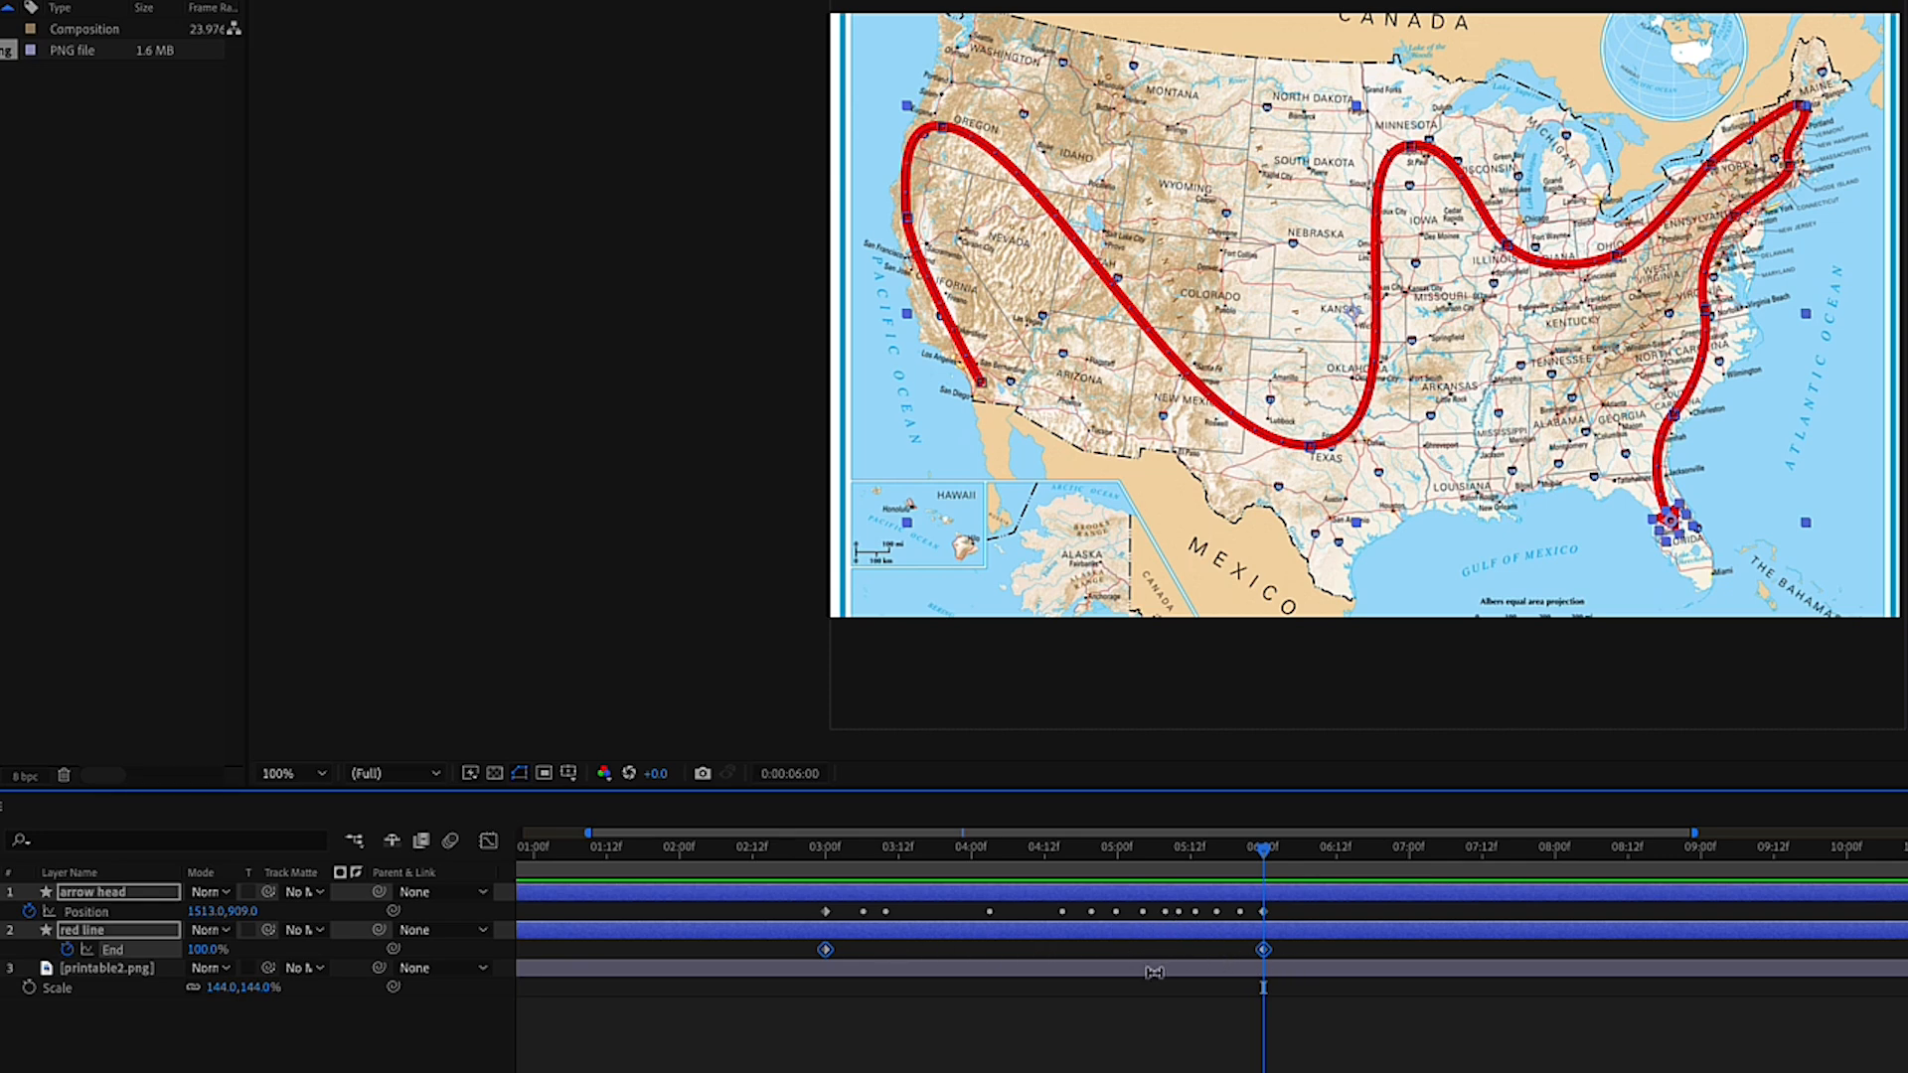
click(825, 912)
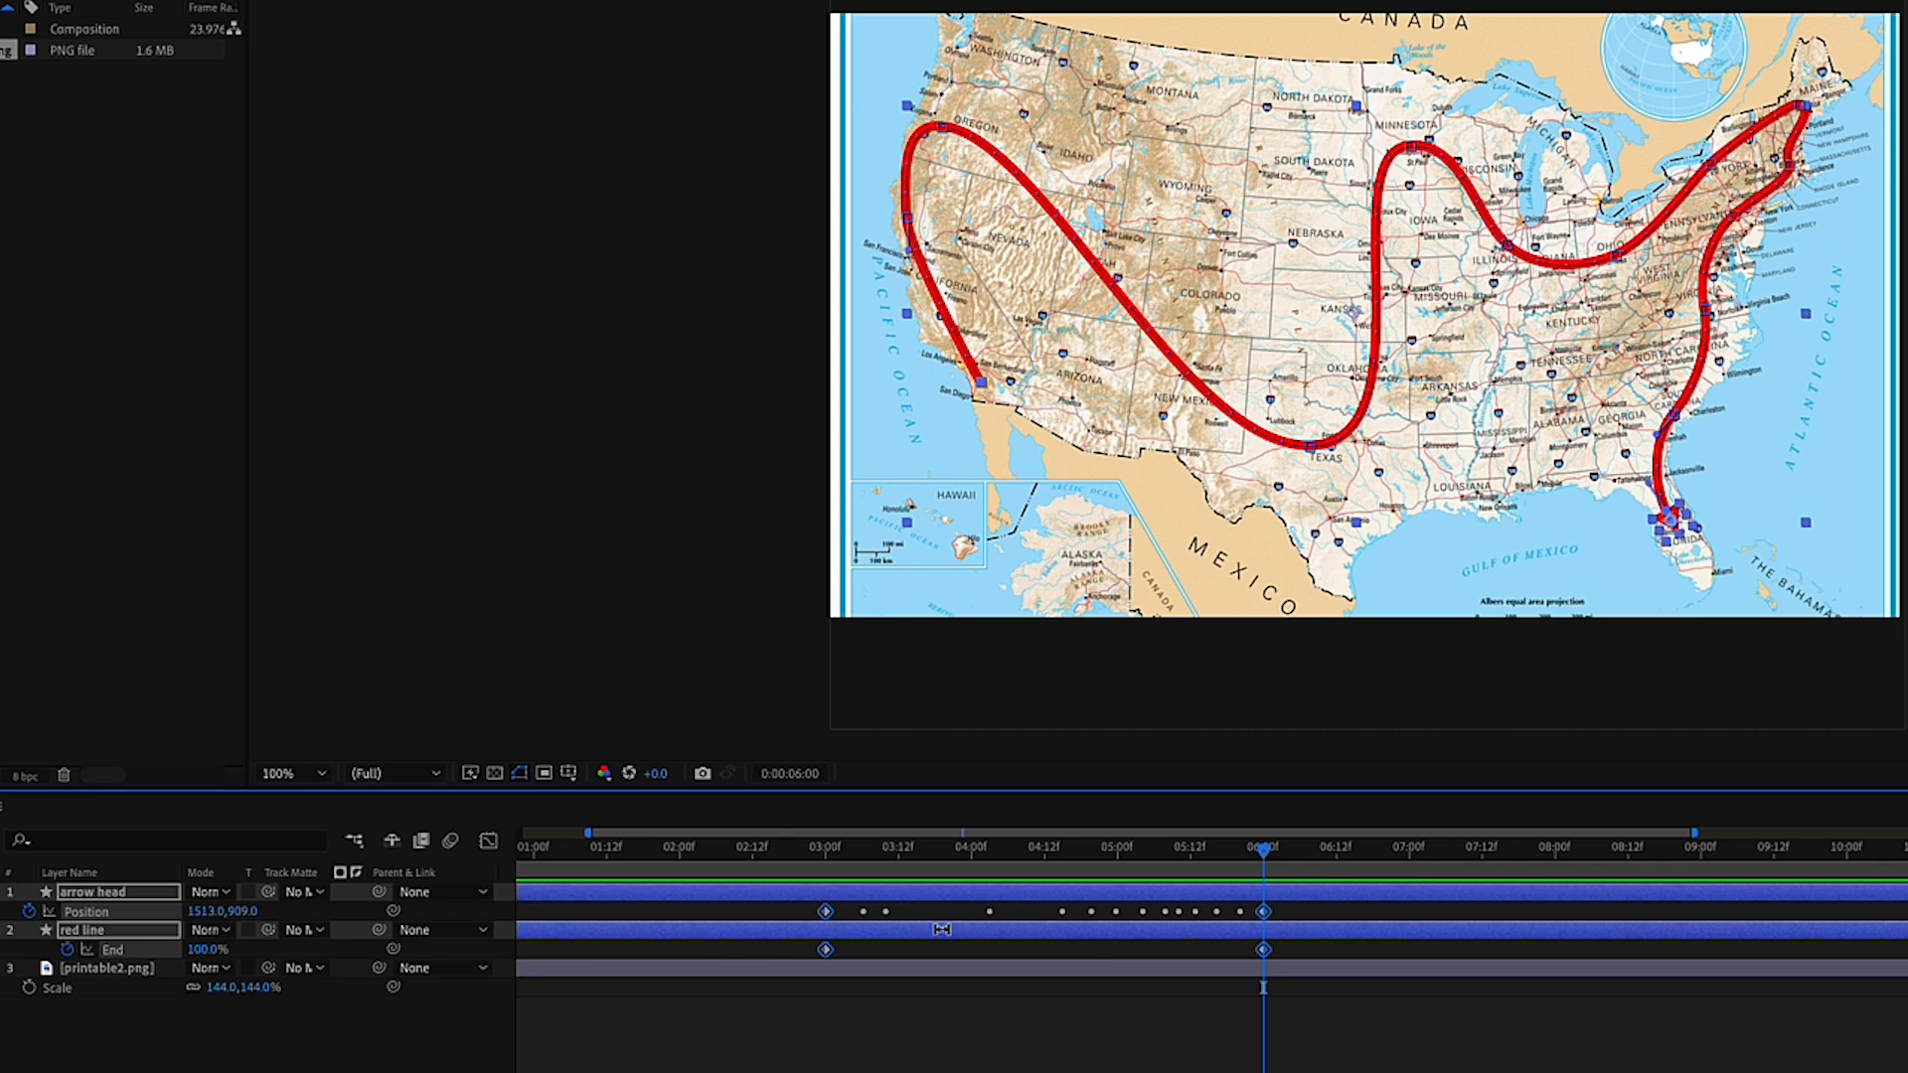
key(F9)
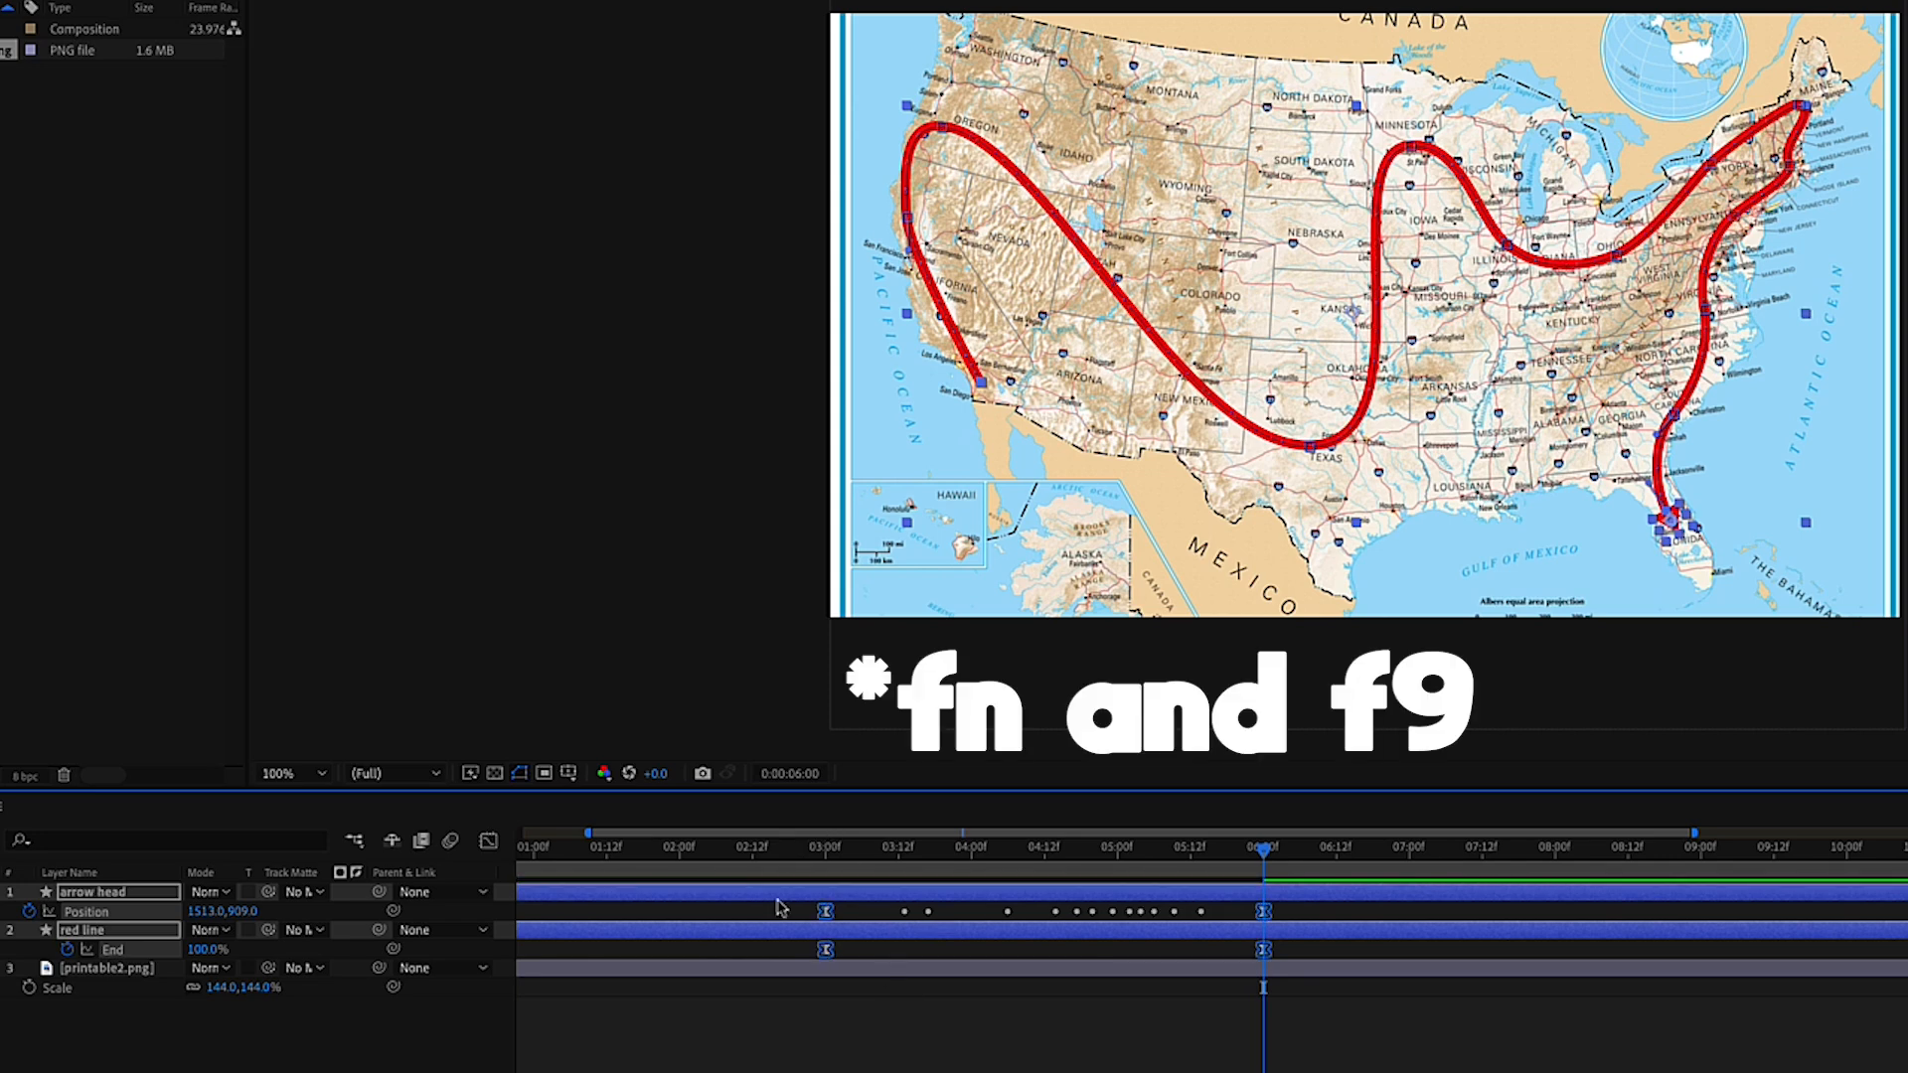
Preview the eased route animation from just before 3 seconds and place the playhead at 3 seconds.
click(810, 851)
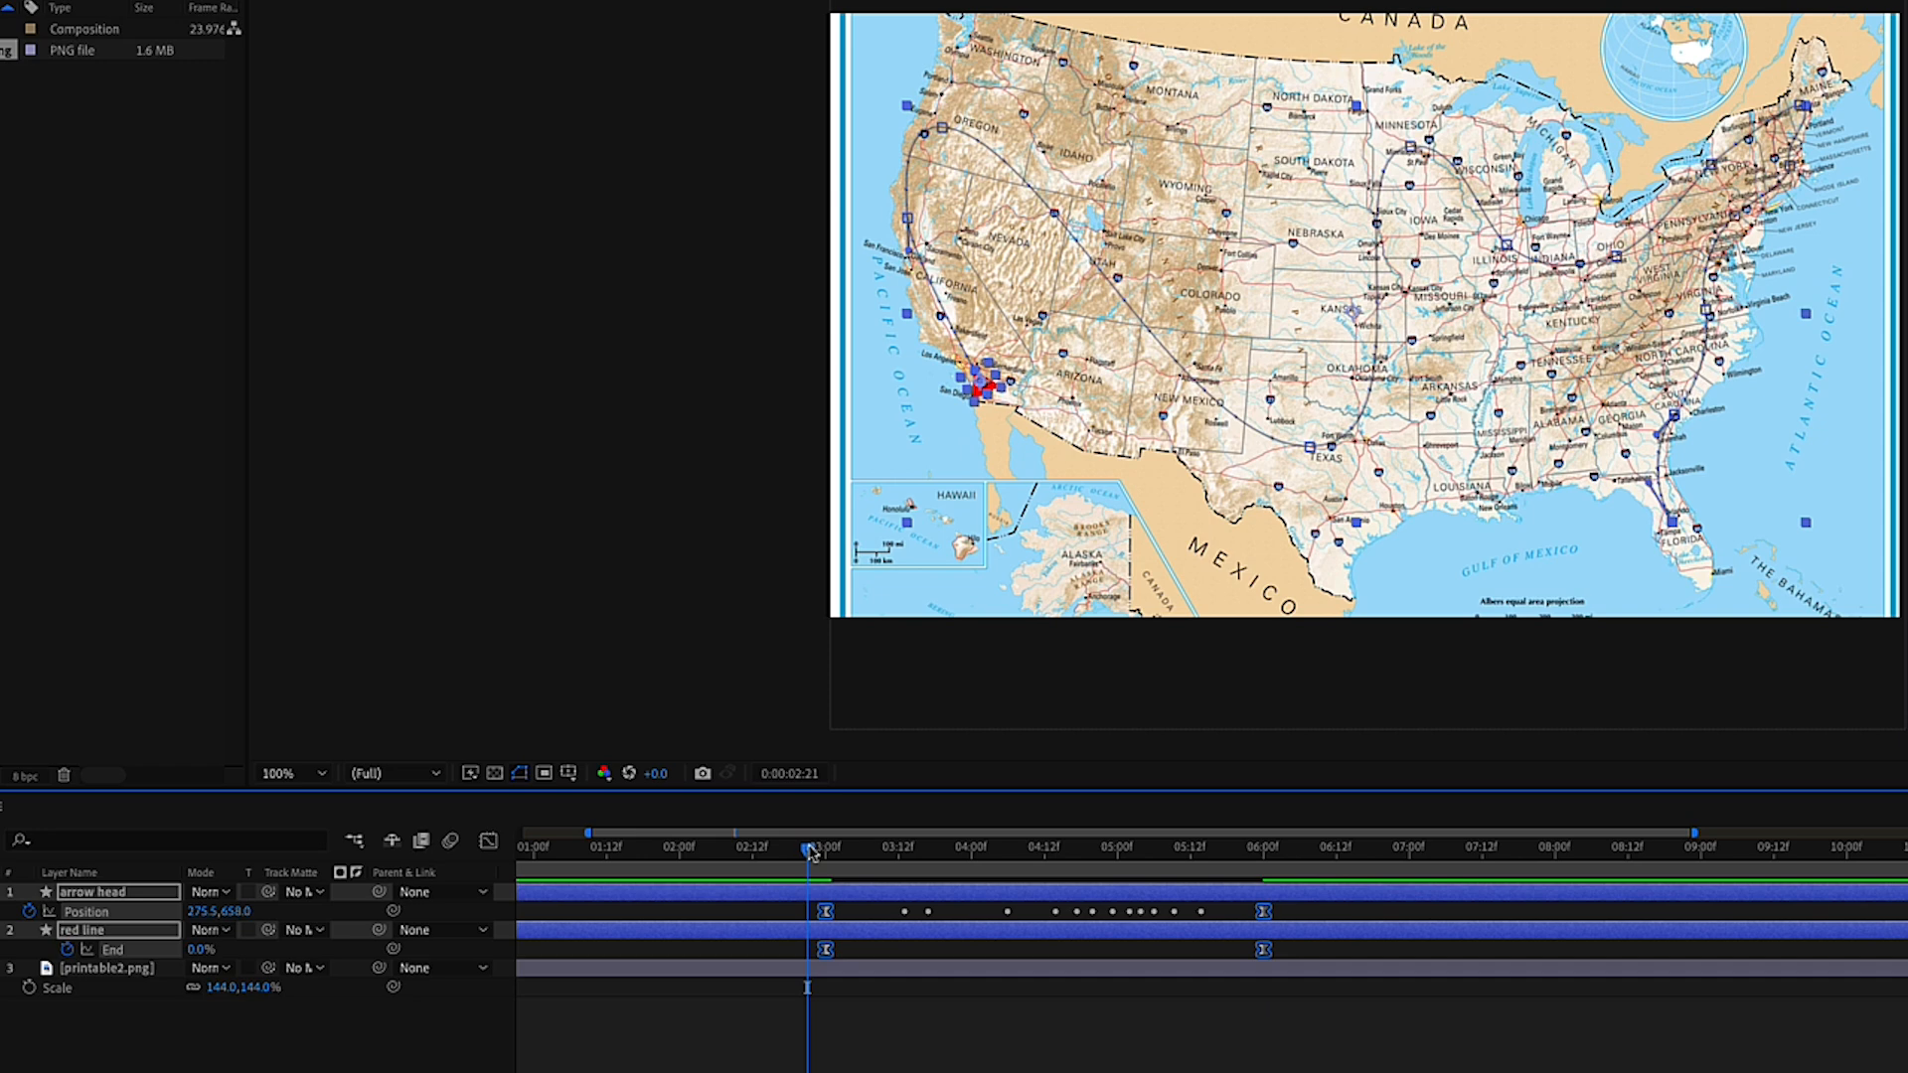
key(space)
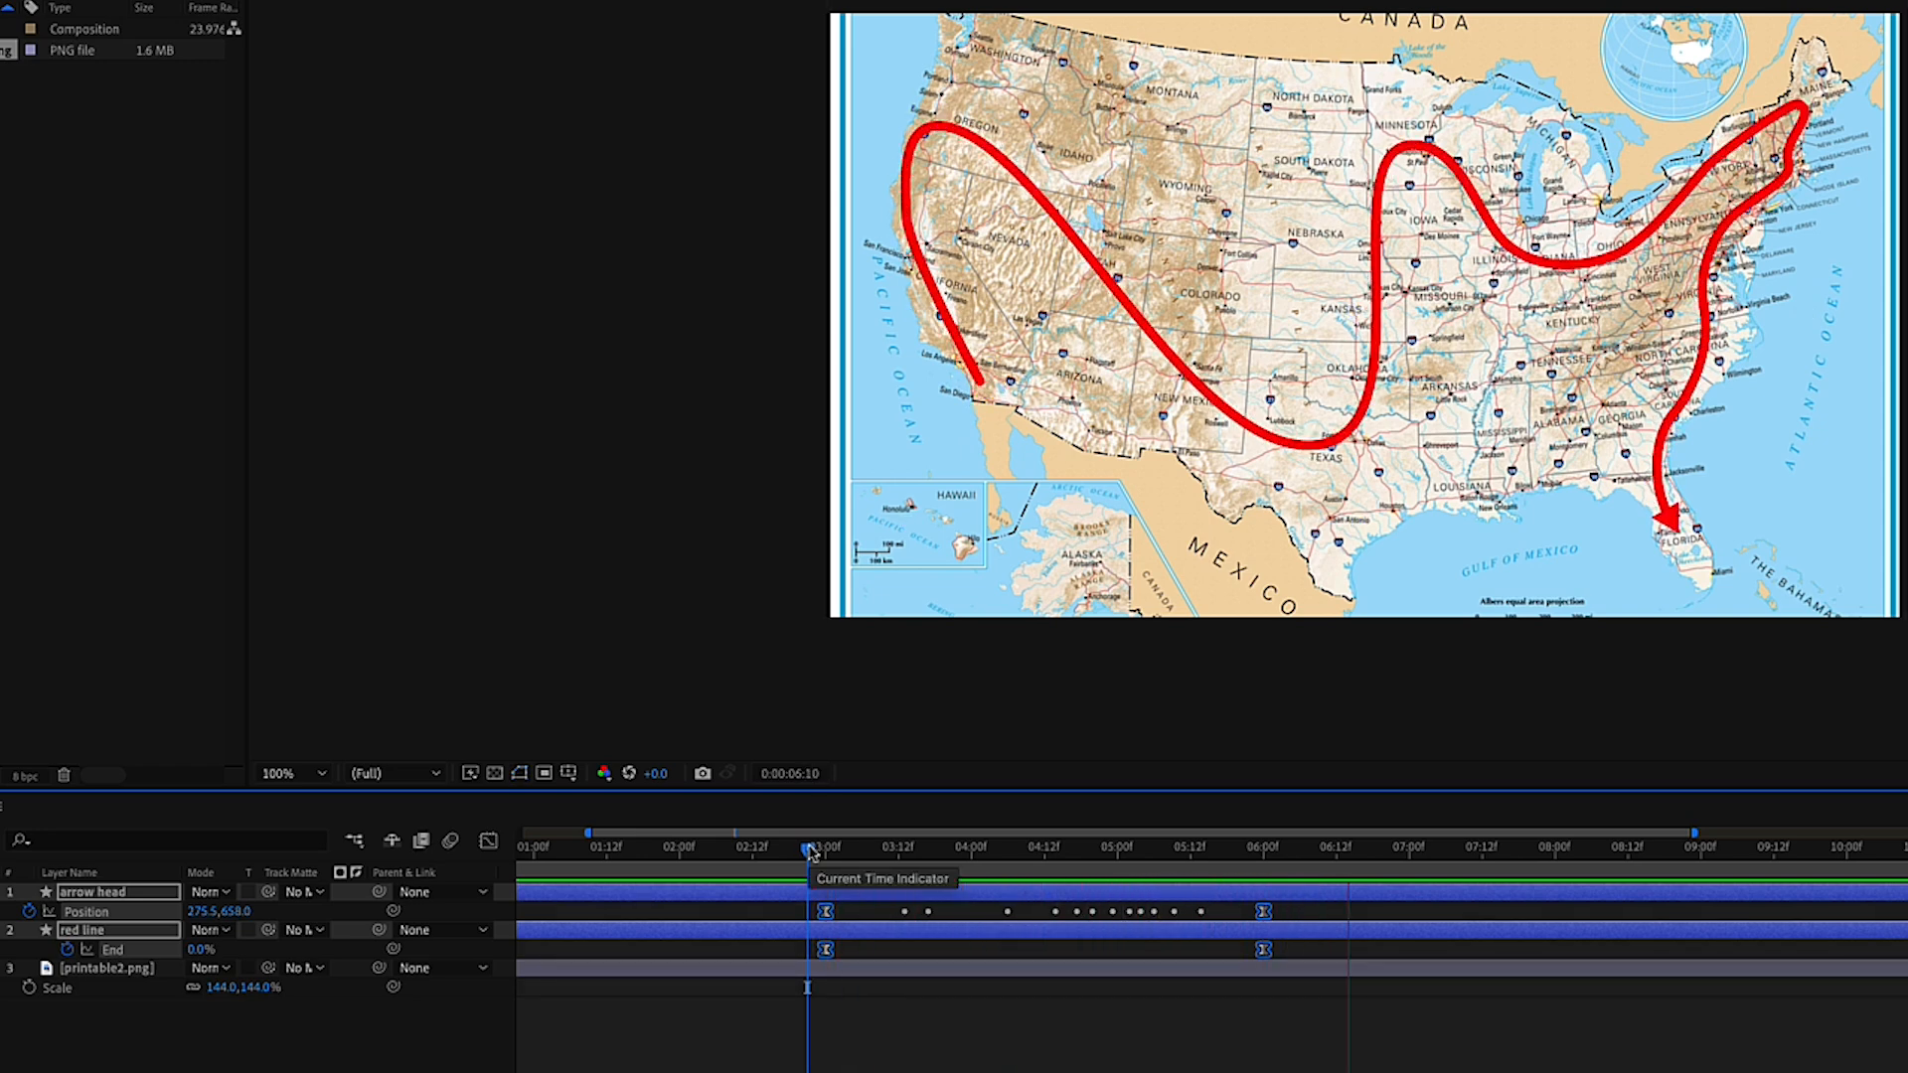
mouse_move(808, 850)
mouse_down()
mouse_move(1451, 843)
mouse_move(829, 847)
mouse_up()
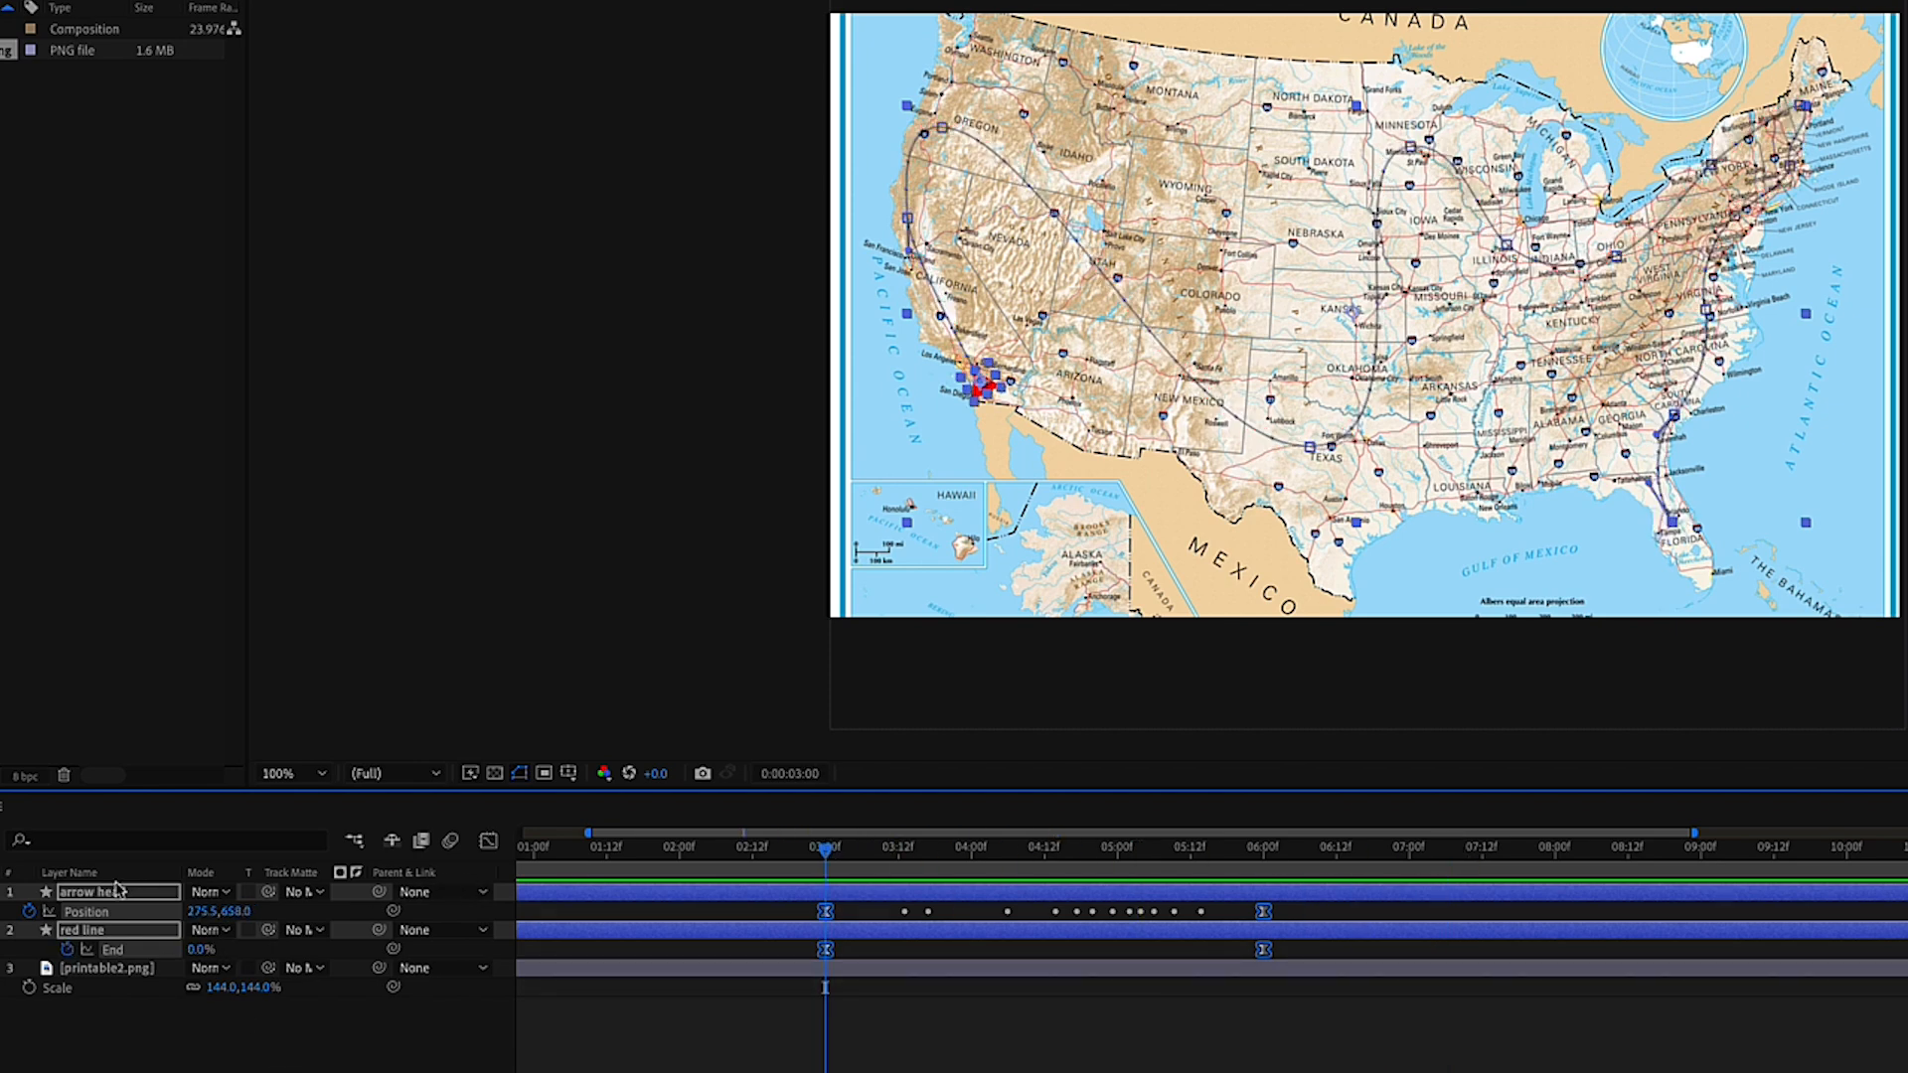
Show the layer switches, enable motion blur for the arrow head and red line layers, and preview the animation from 3 seconds.
click(173, 1069)
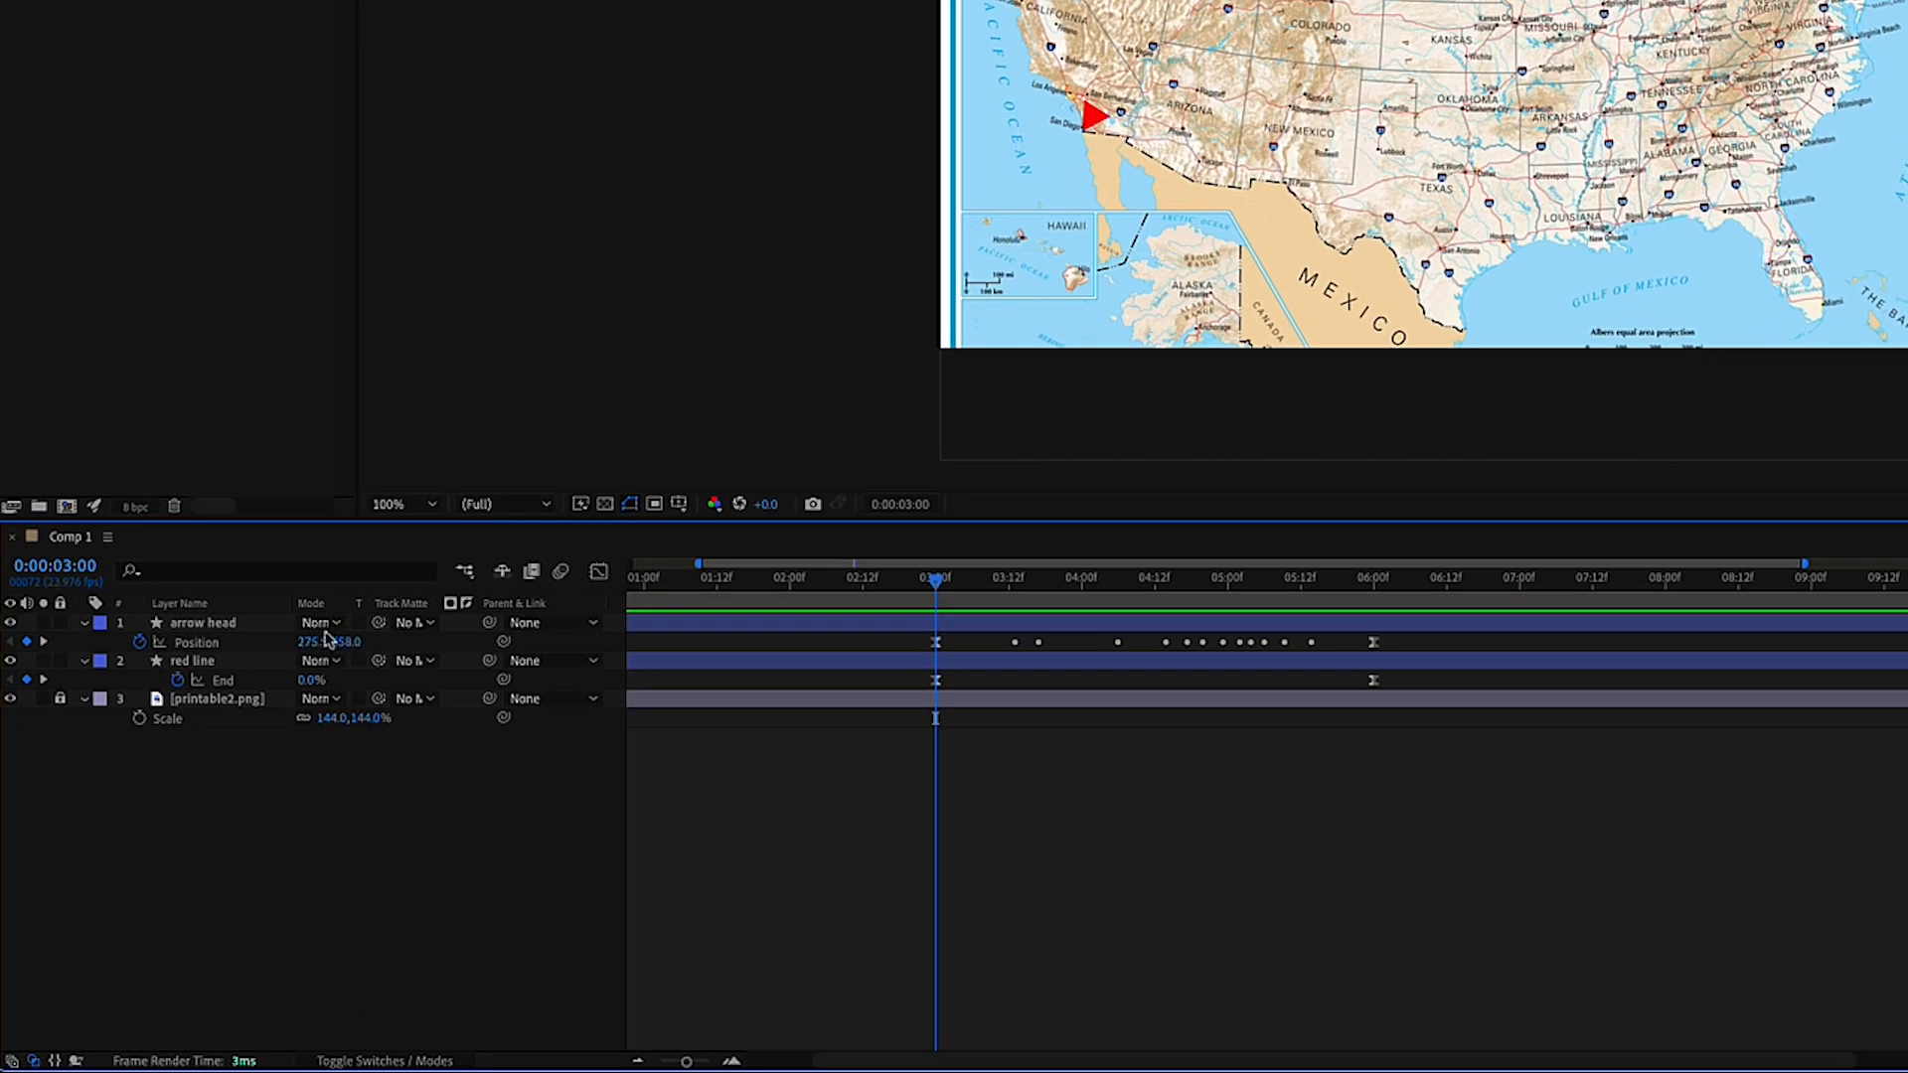
click(308, 682)
click(391, 1062)
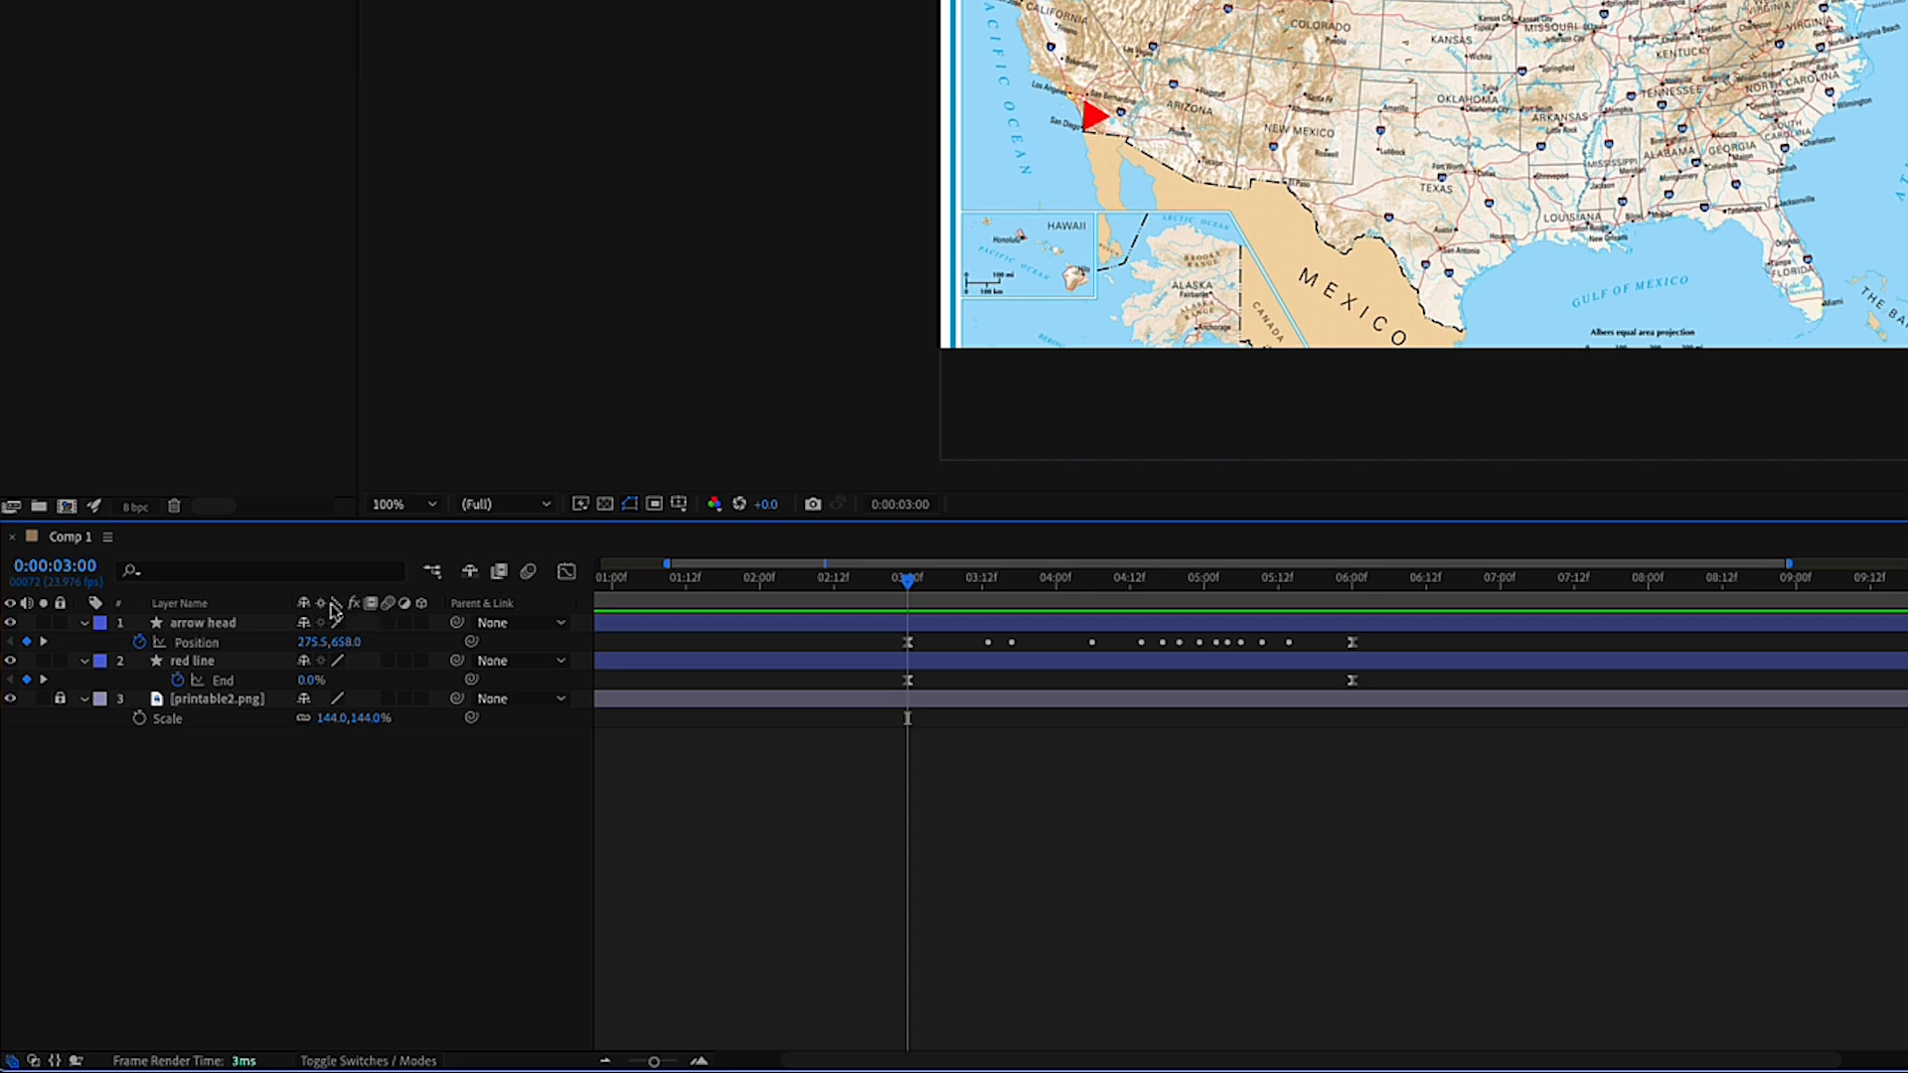
click(388, 622)
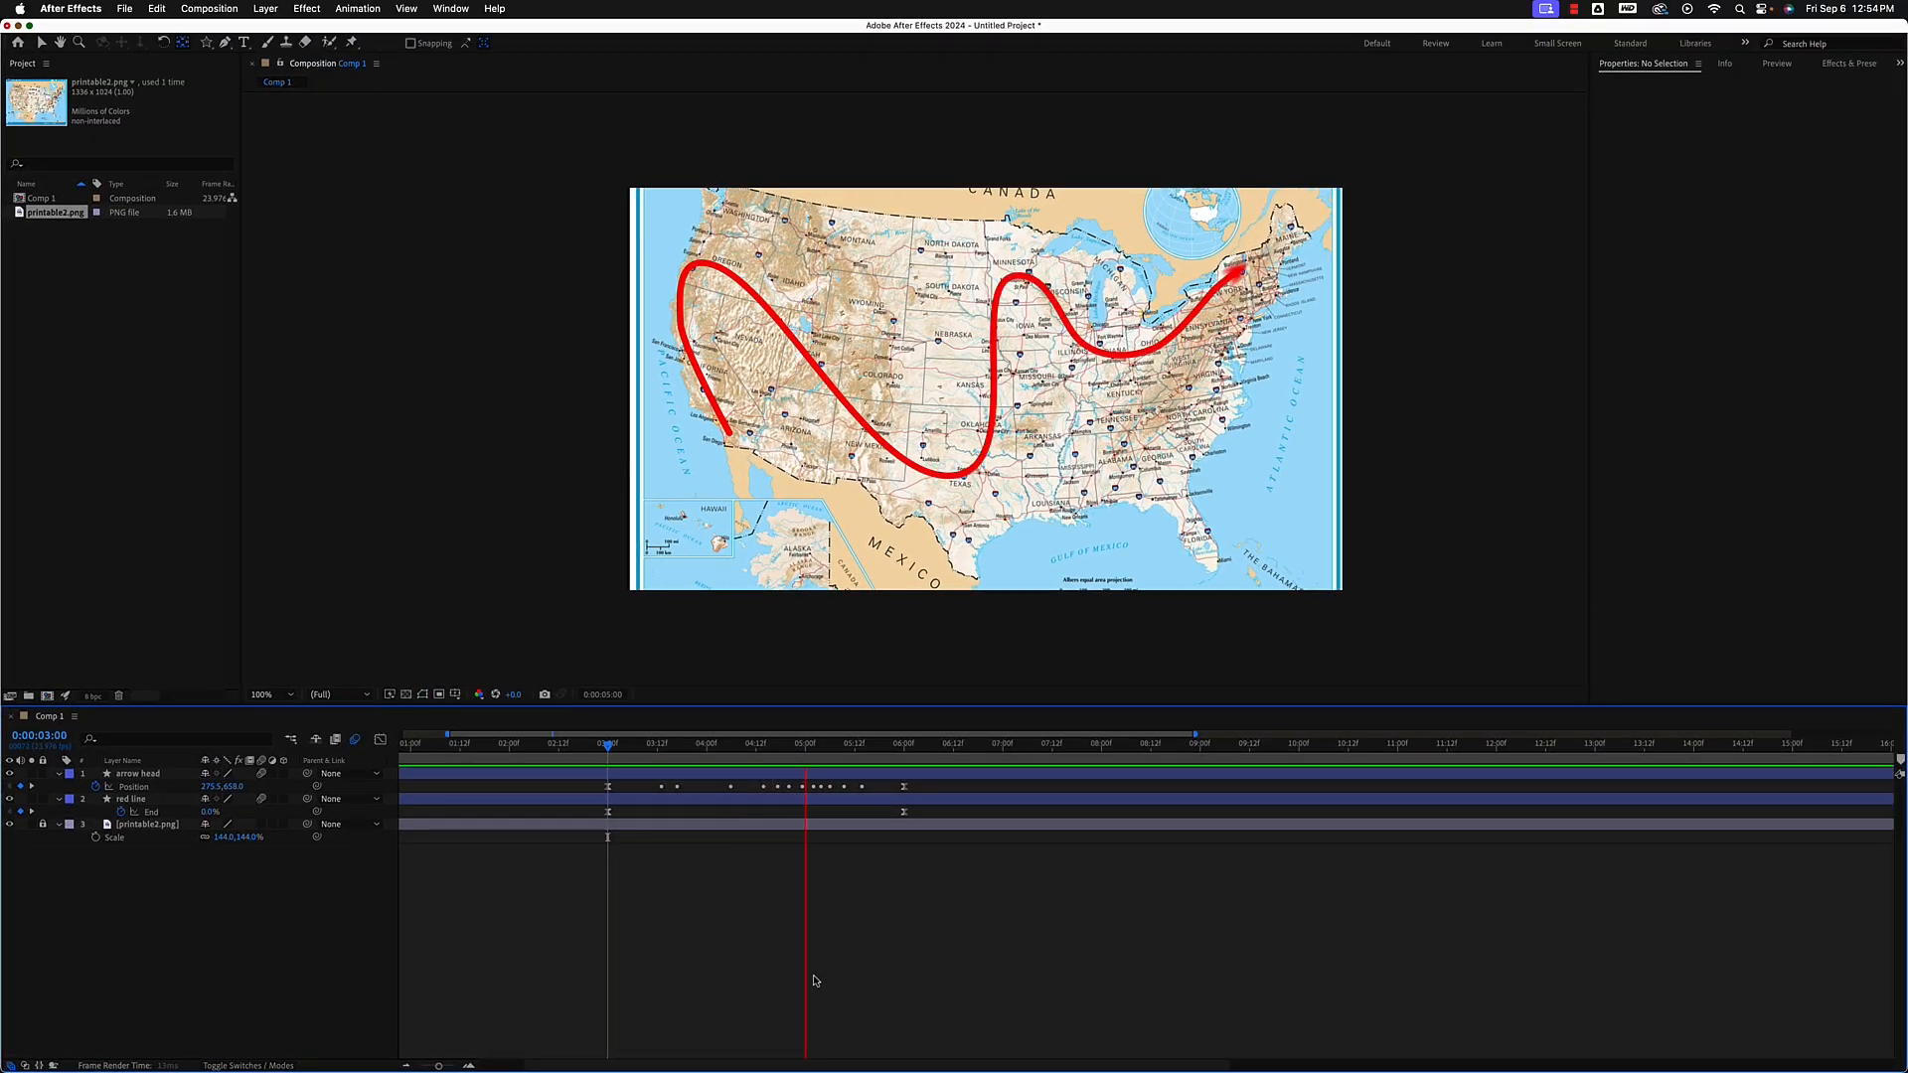
key(space)
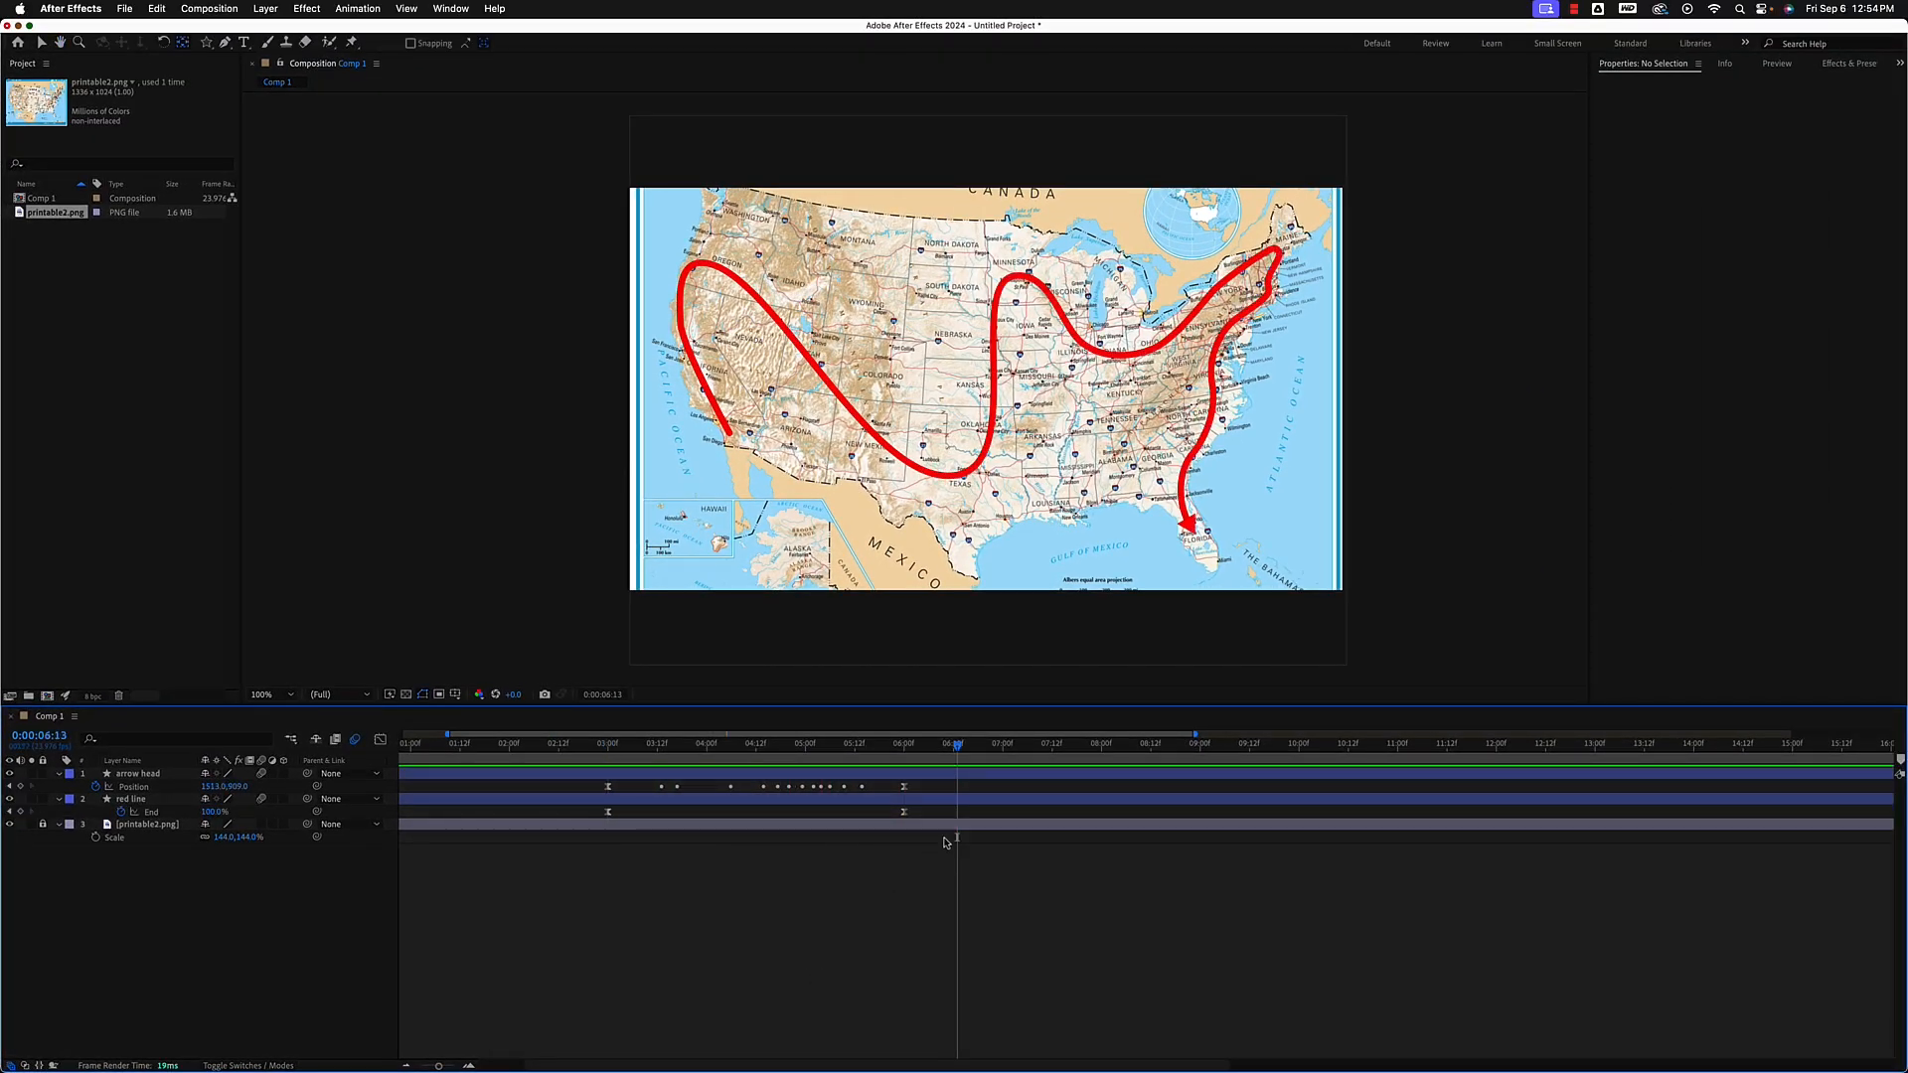
drag(957, 748, 608, 747)
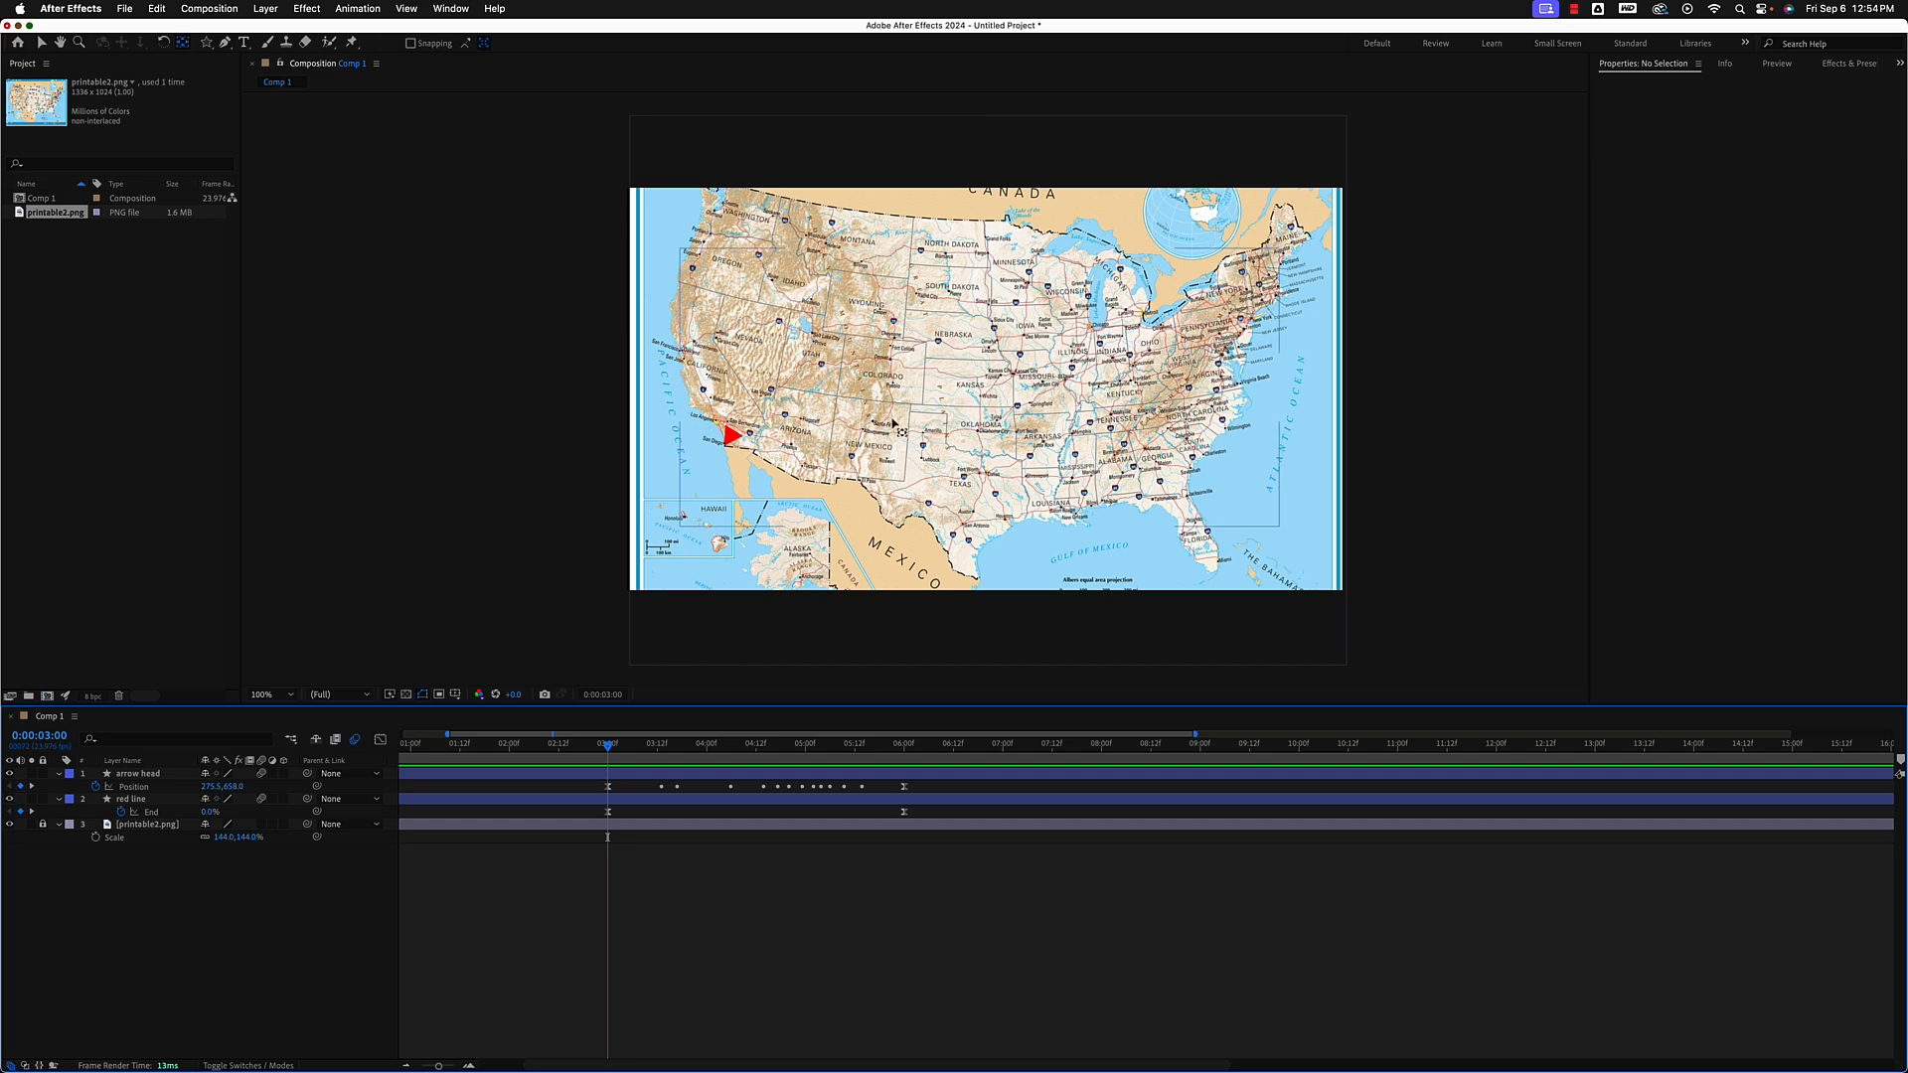
Show the layers' Scale property and add a Scale keyframe at 3 seconds to the arrow head layer.
scroll(771, 350, up, 4)
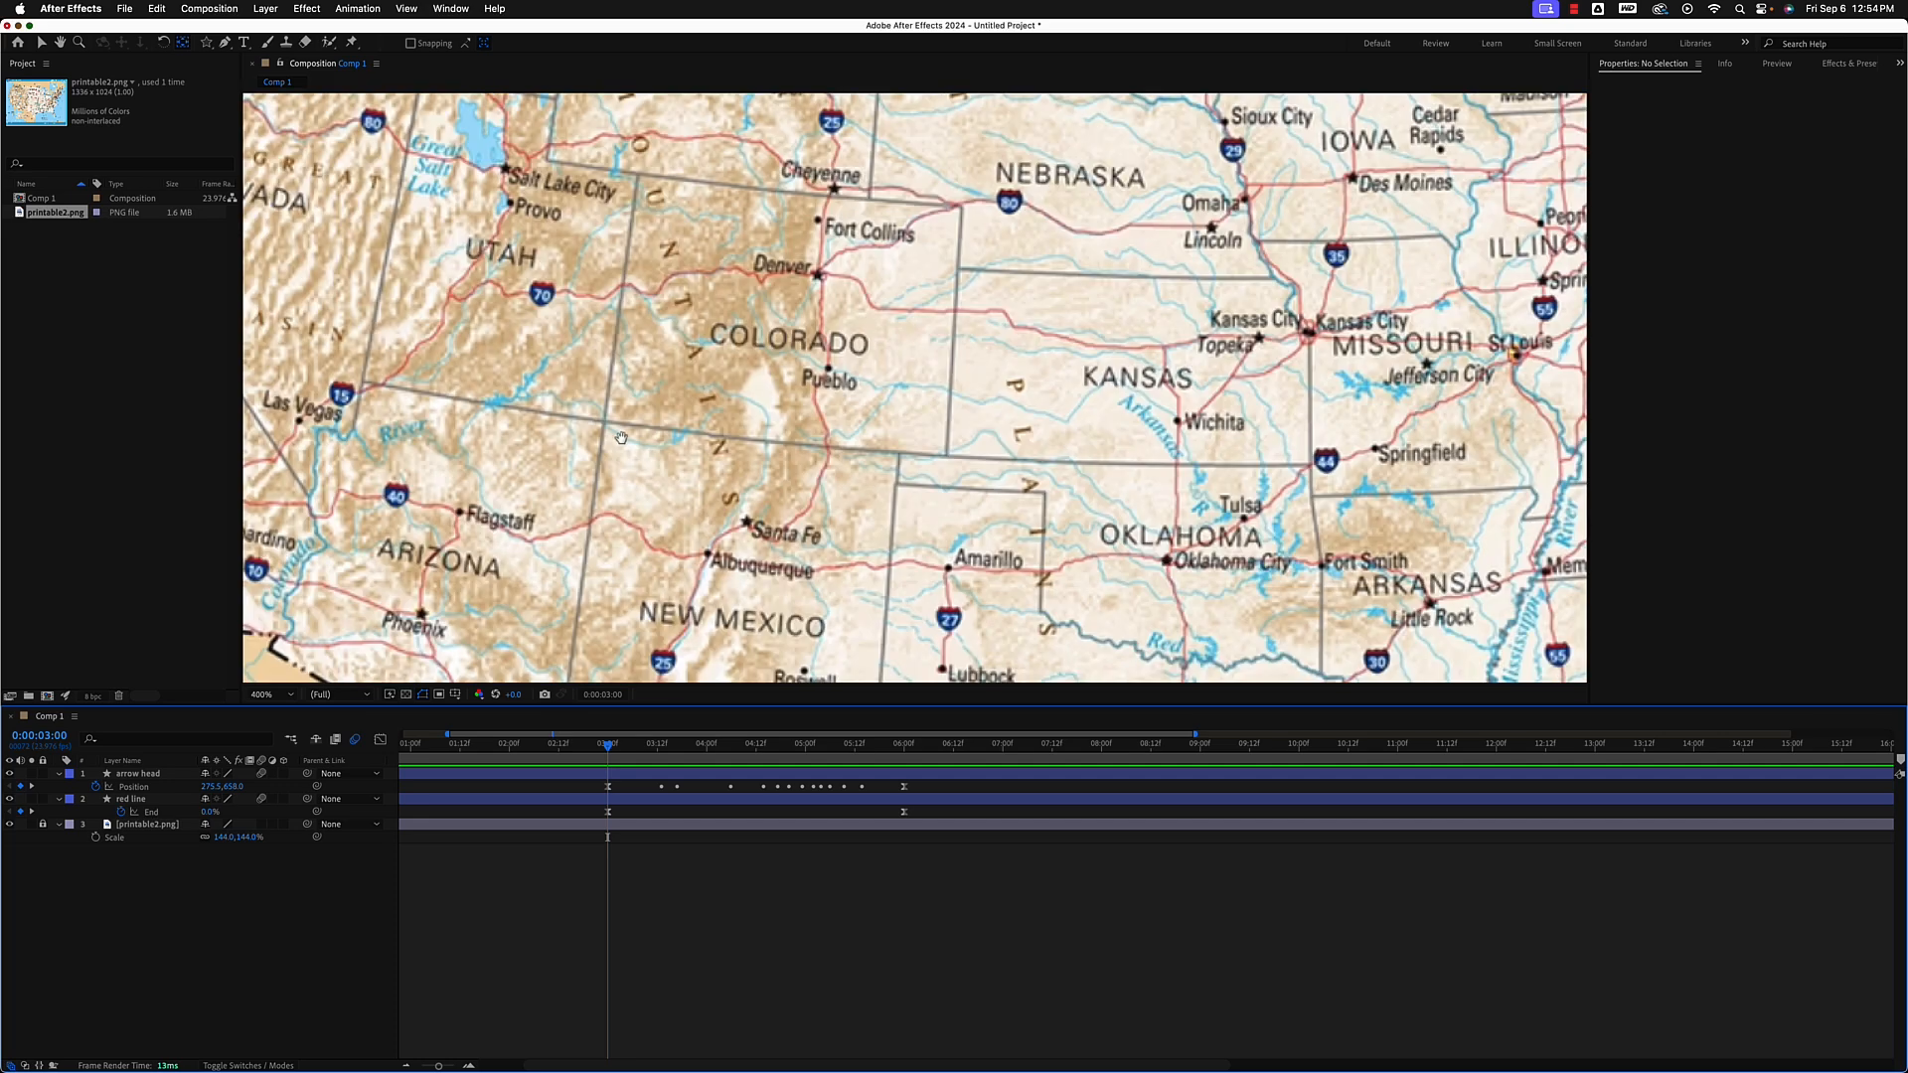
drag(436, 632, 1043, 487)
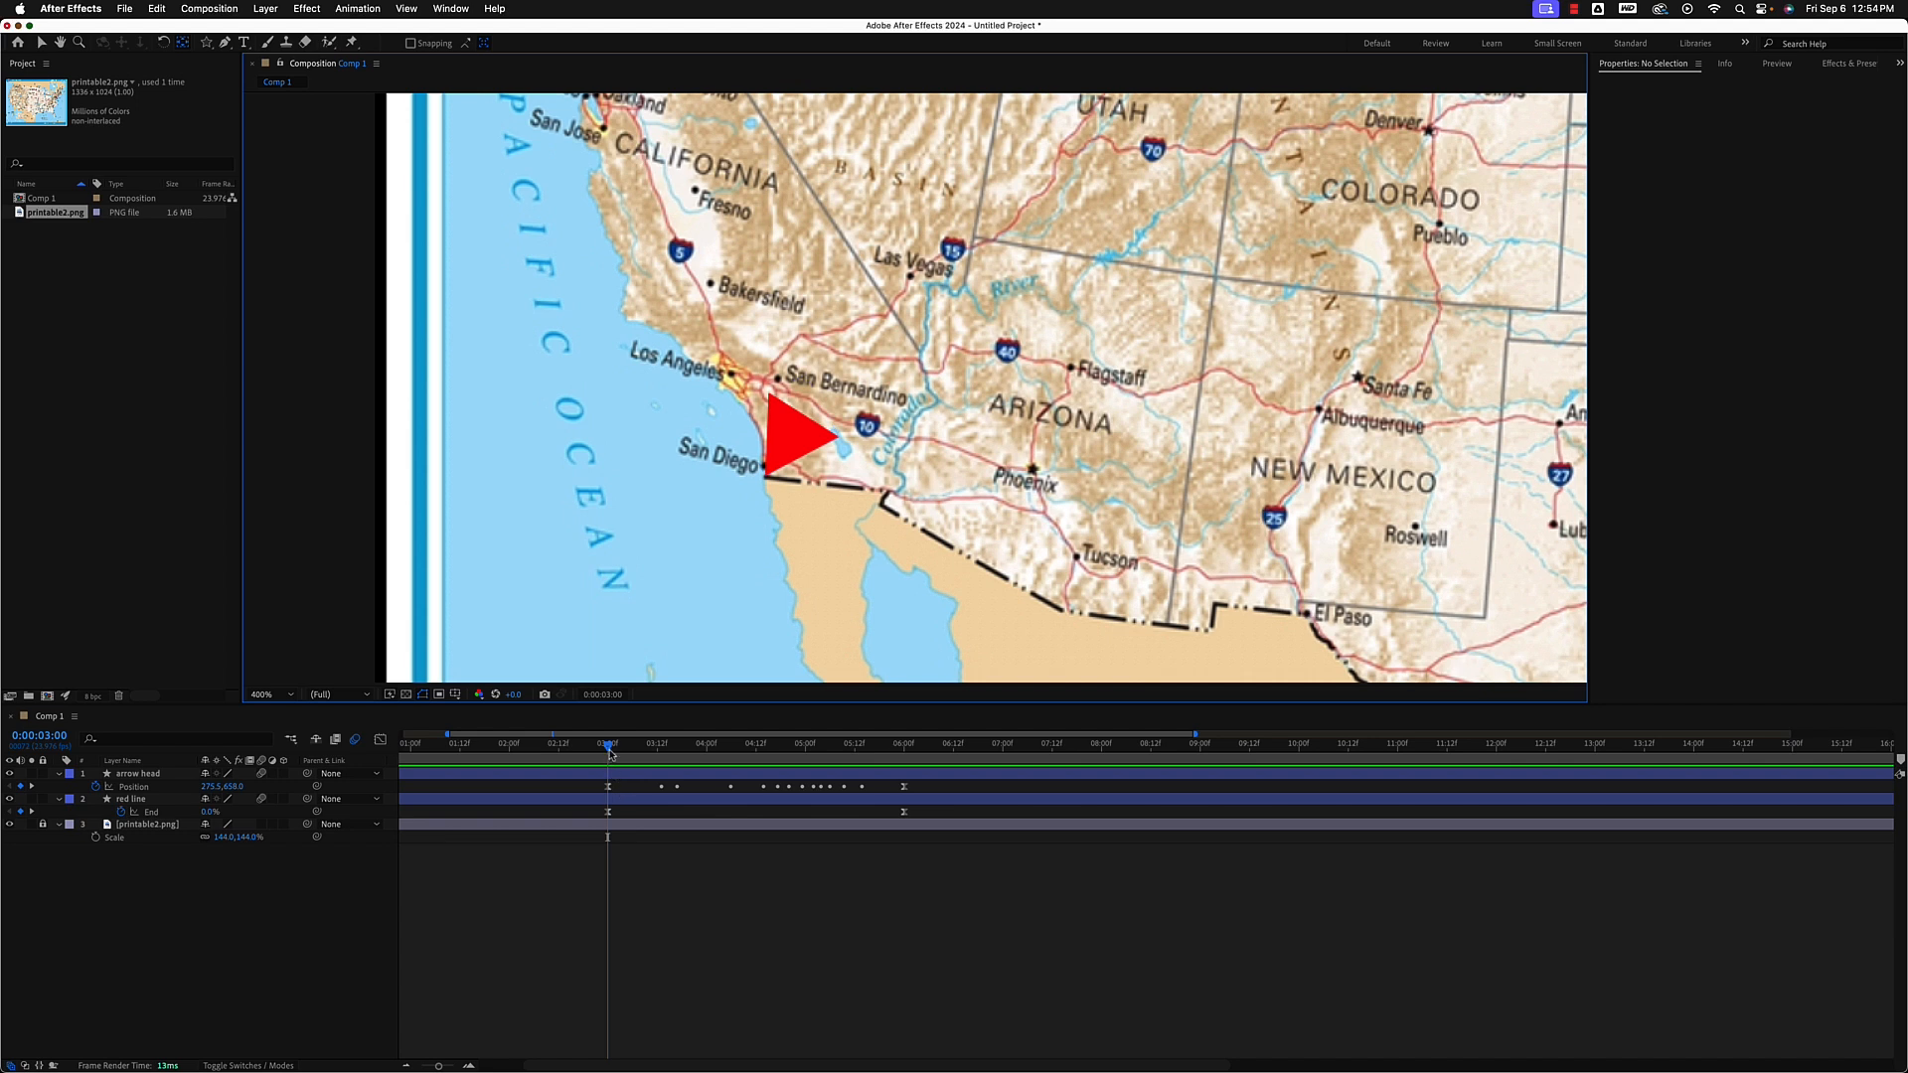
mouse_move(610, 755)
mouse_down()
mouse_move(534, 756)
mouse_move(609, 757)
mouse_up()
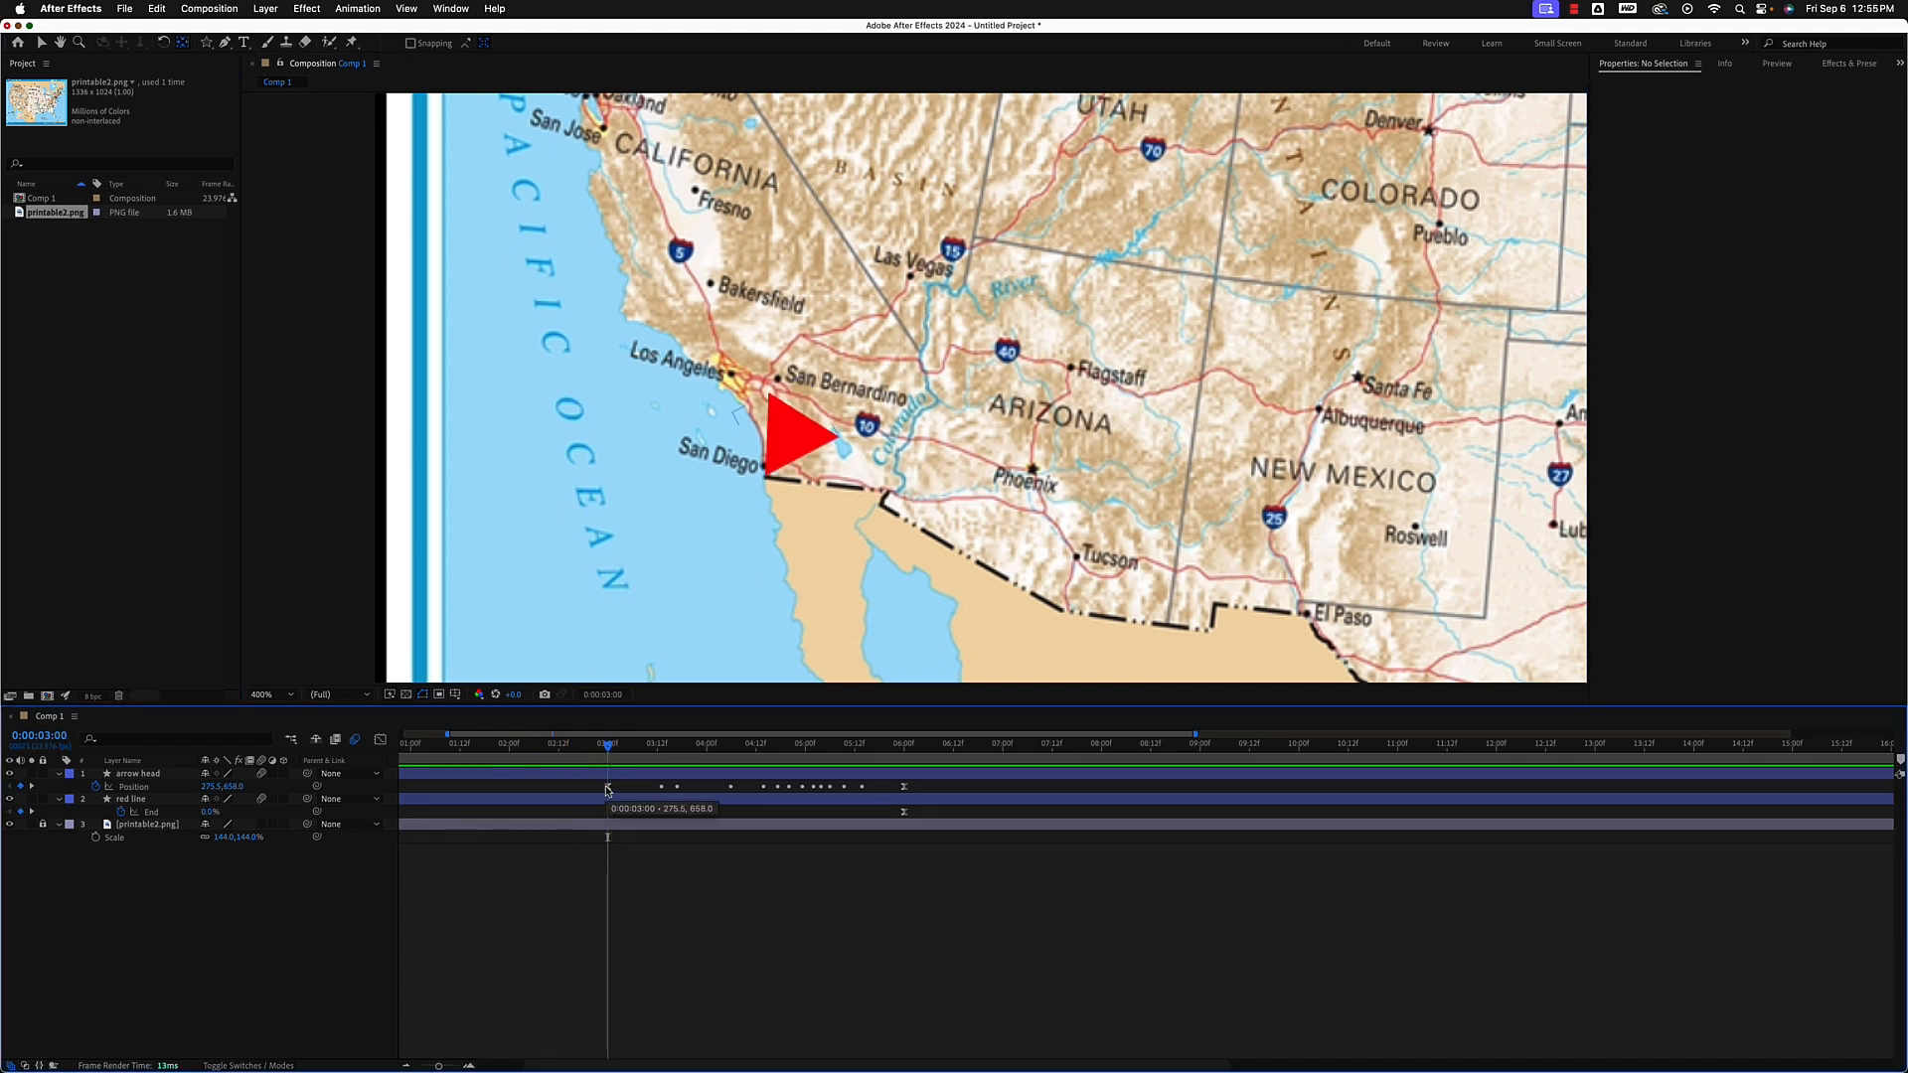
key(s)
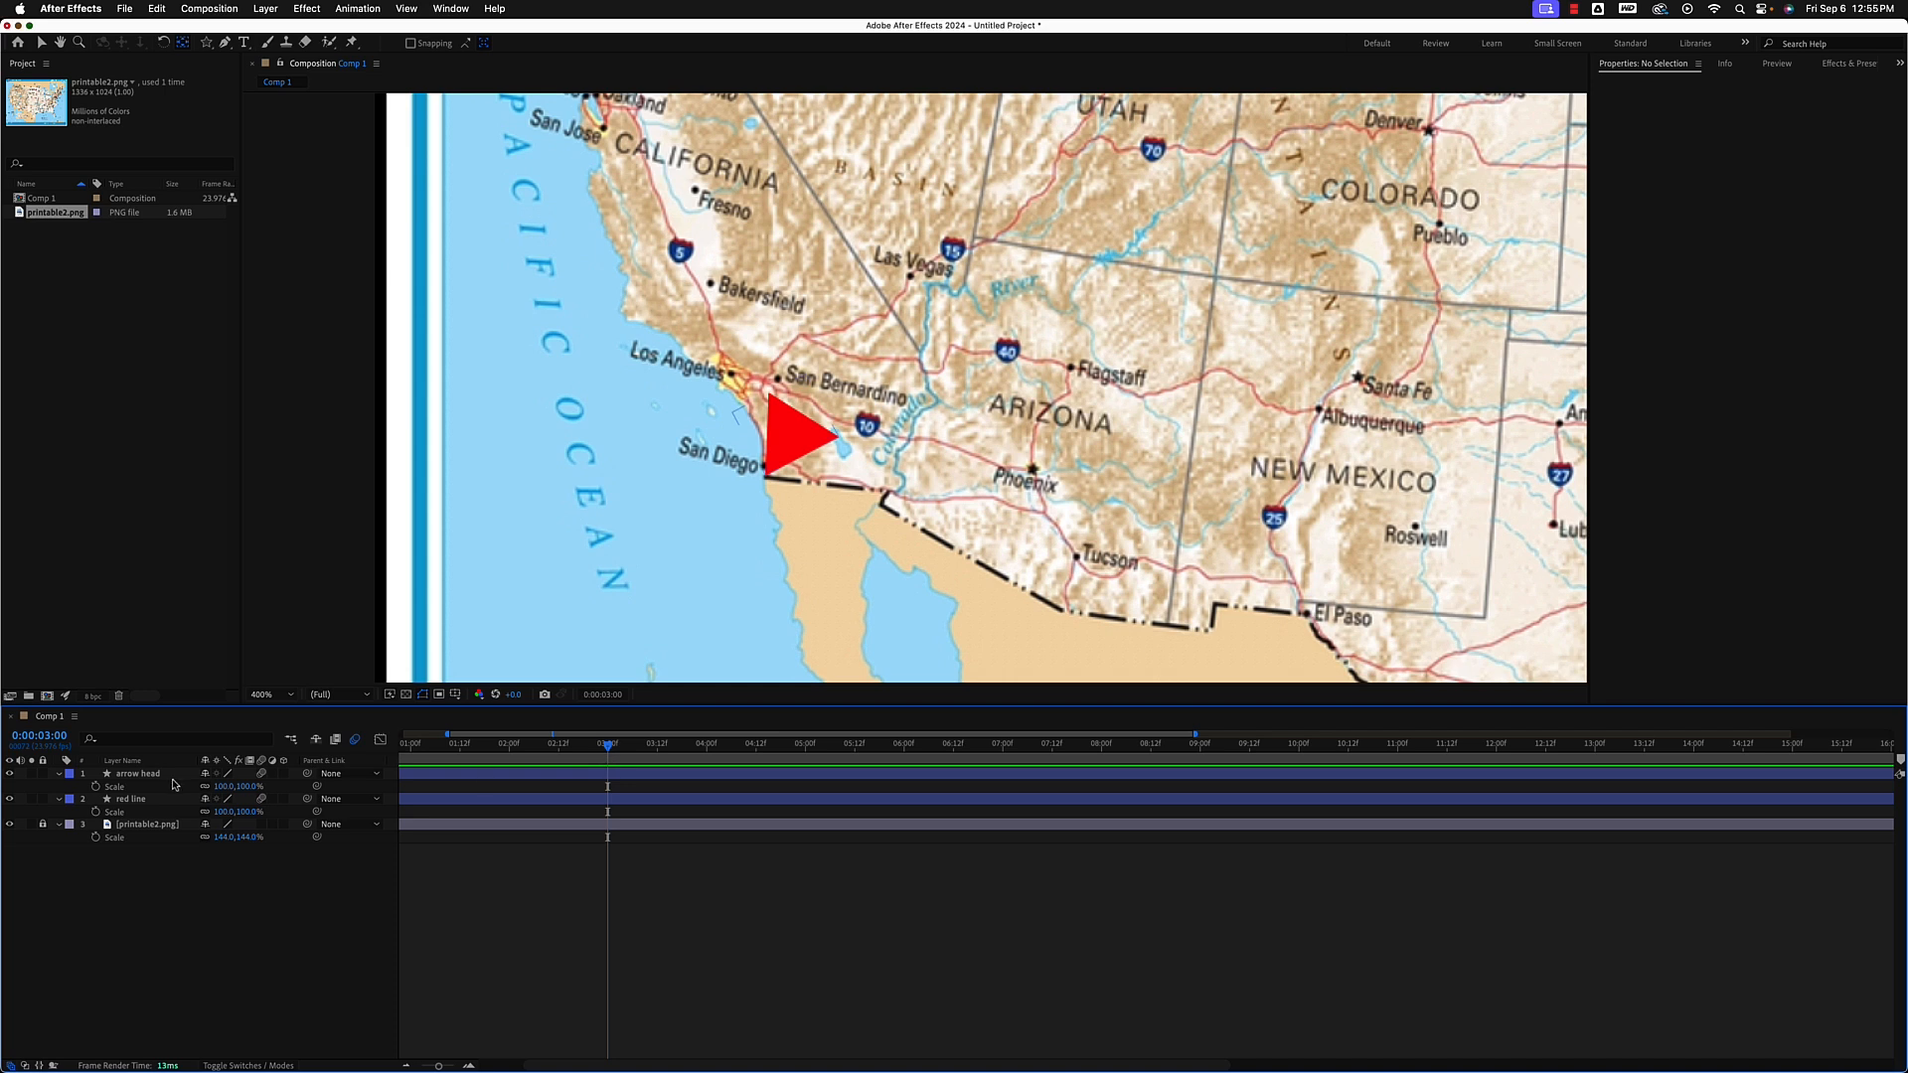
click(96, 786)
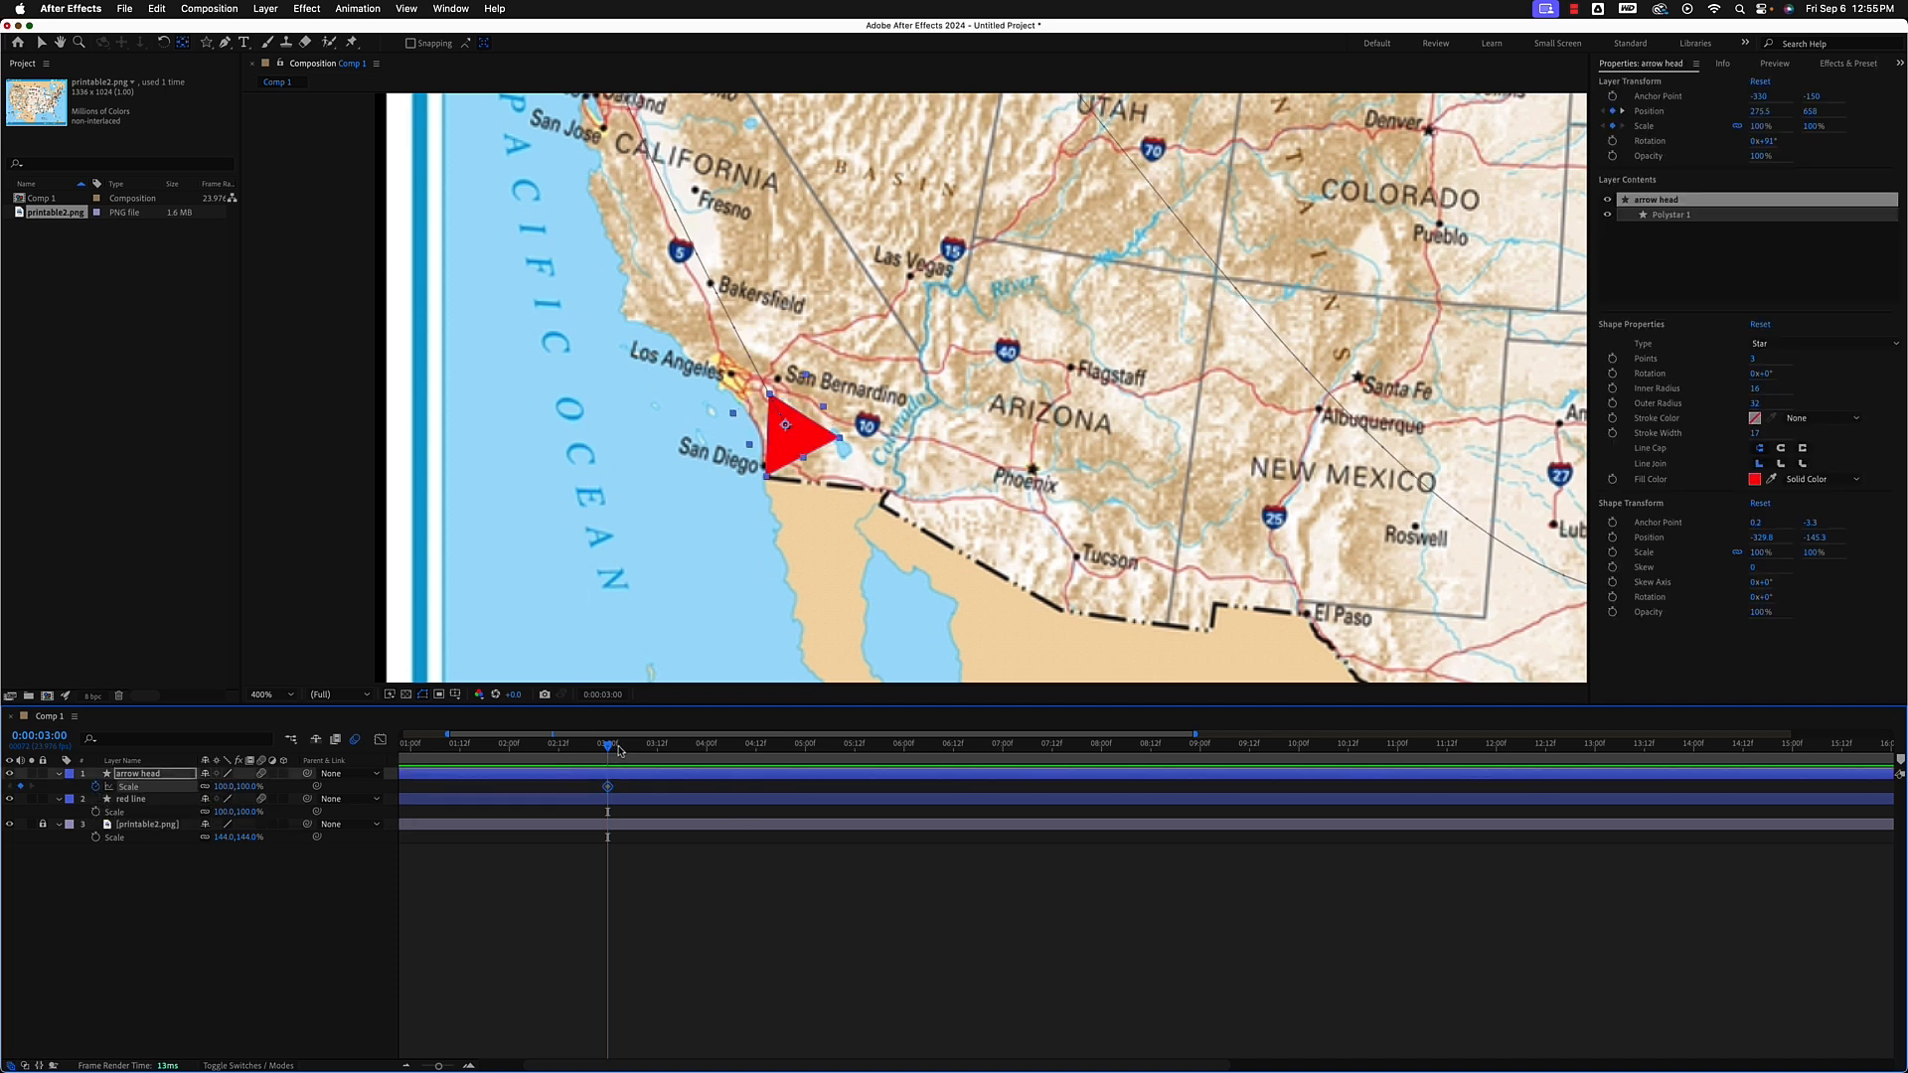
Set the arrow head layer's Scale to 0% at 0:00:02:15.
drag(606, 746, 571, 746)
click(227, 786)
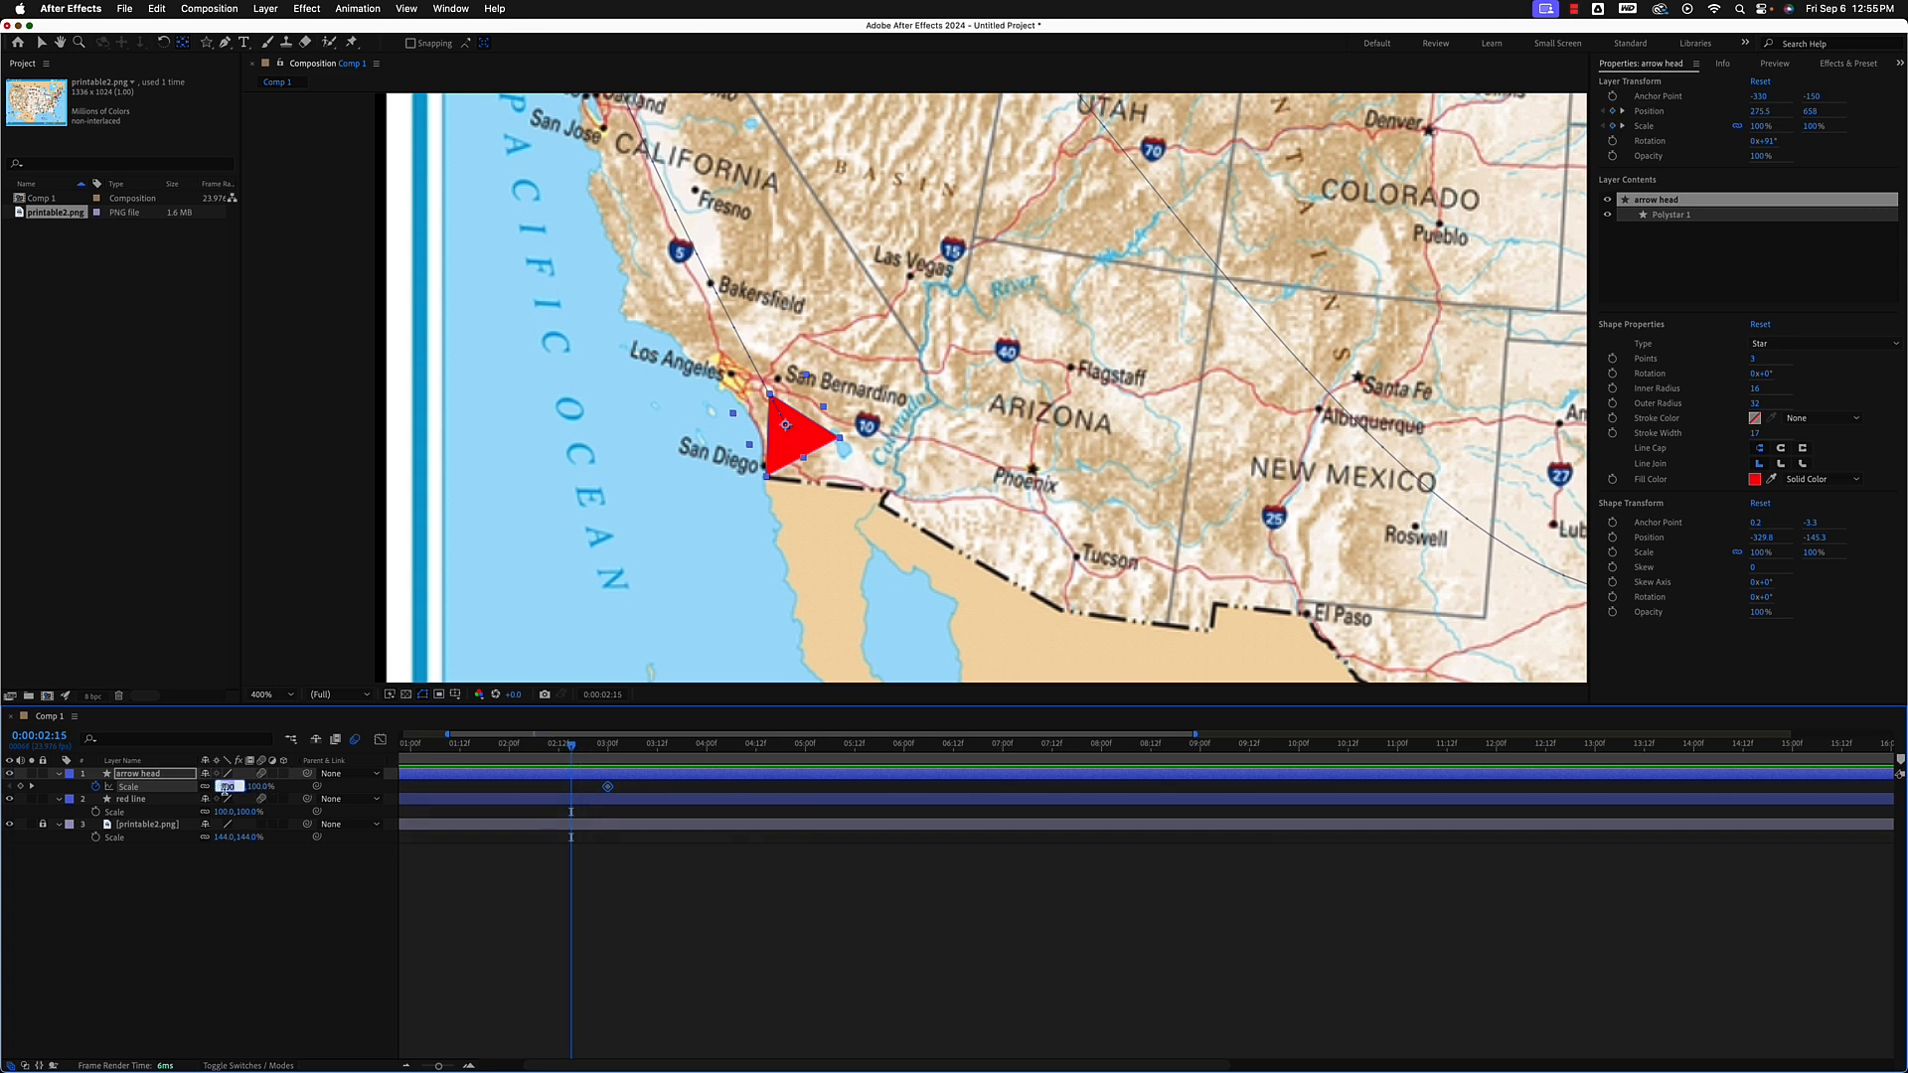
text(0)
key(Return)
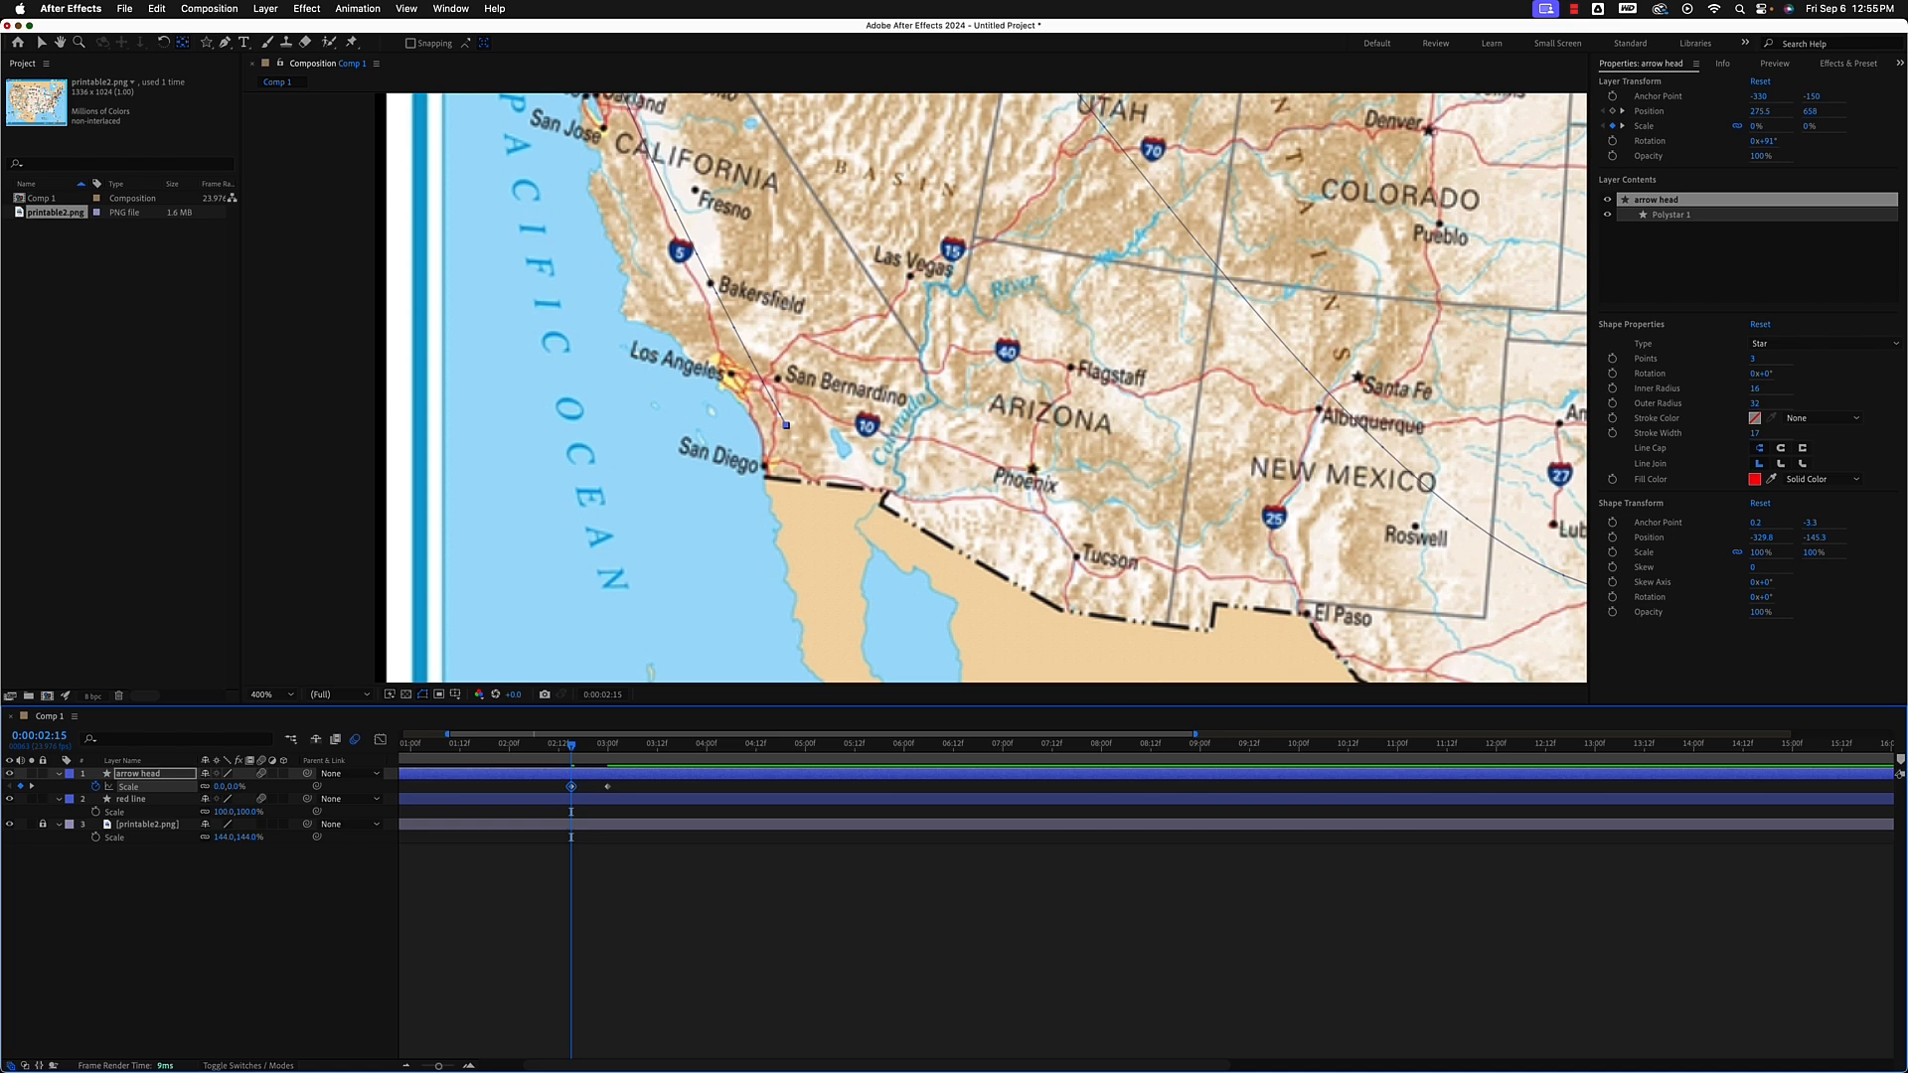
Preview the arrow head scaling in and travelling the route over the whole map, starting from 0:00:02:15.
key(slash)
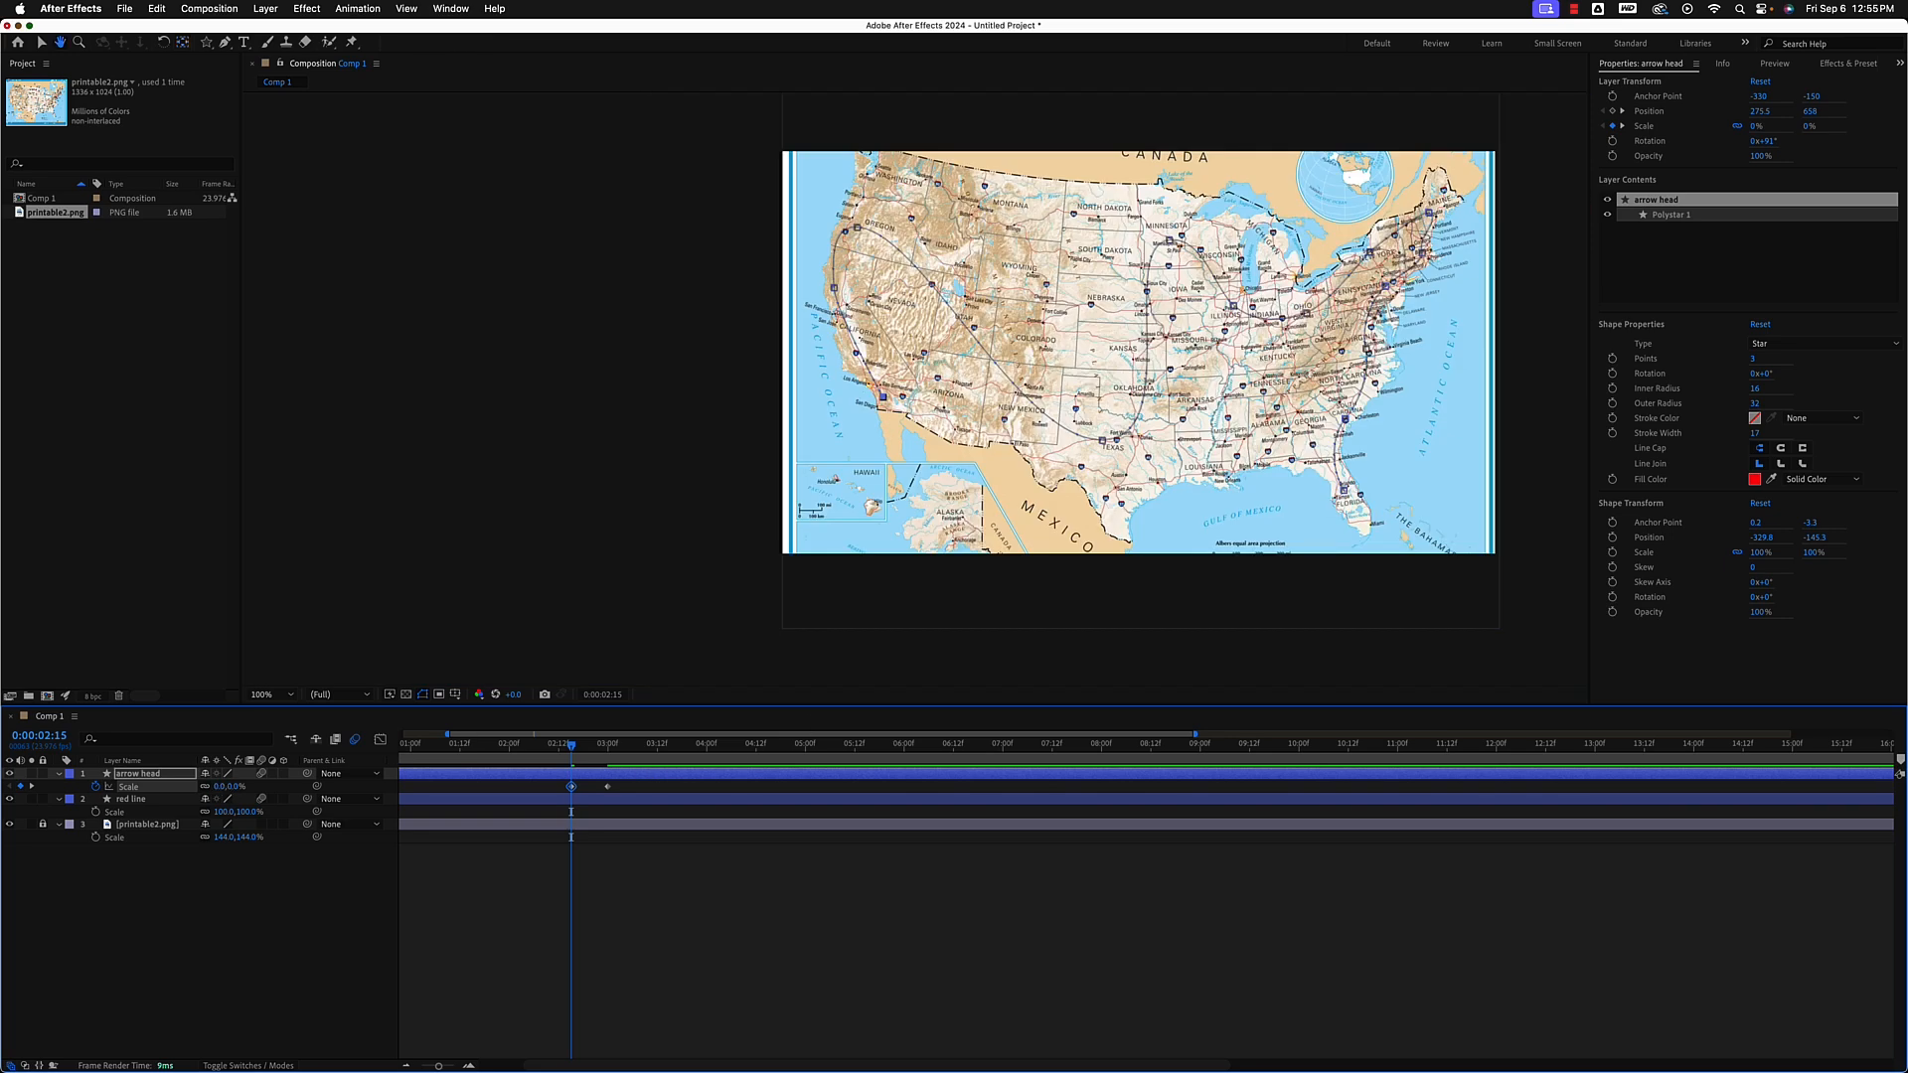
drag(701, 632, 426, 630)
key(space)
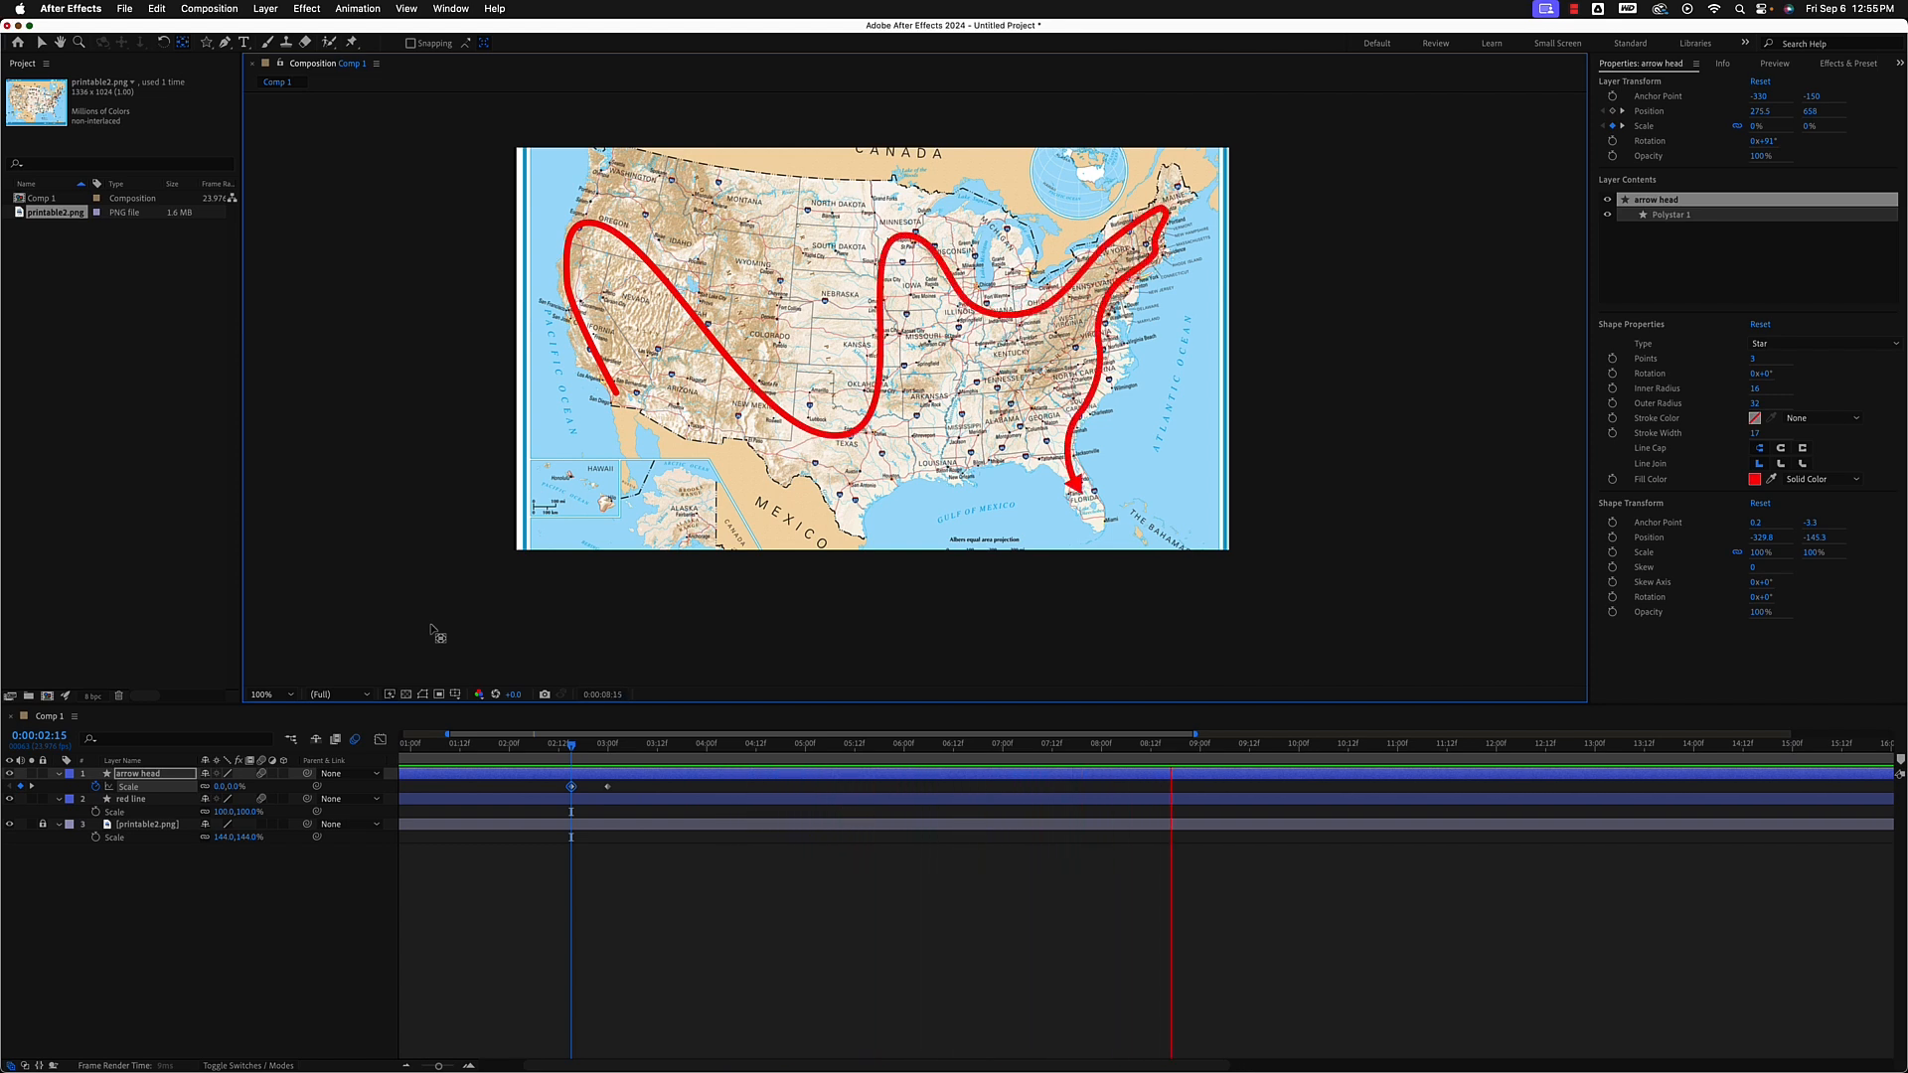
key(space)
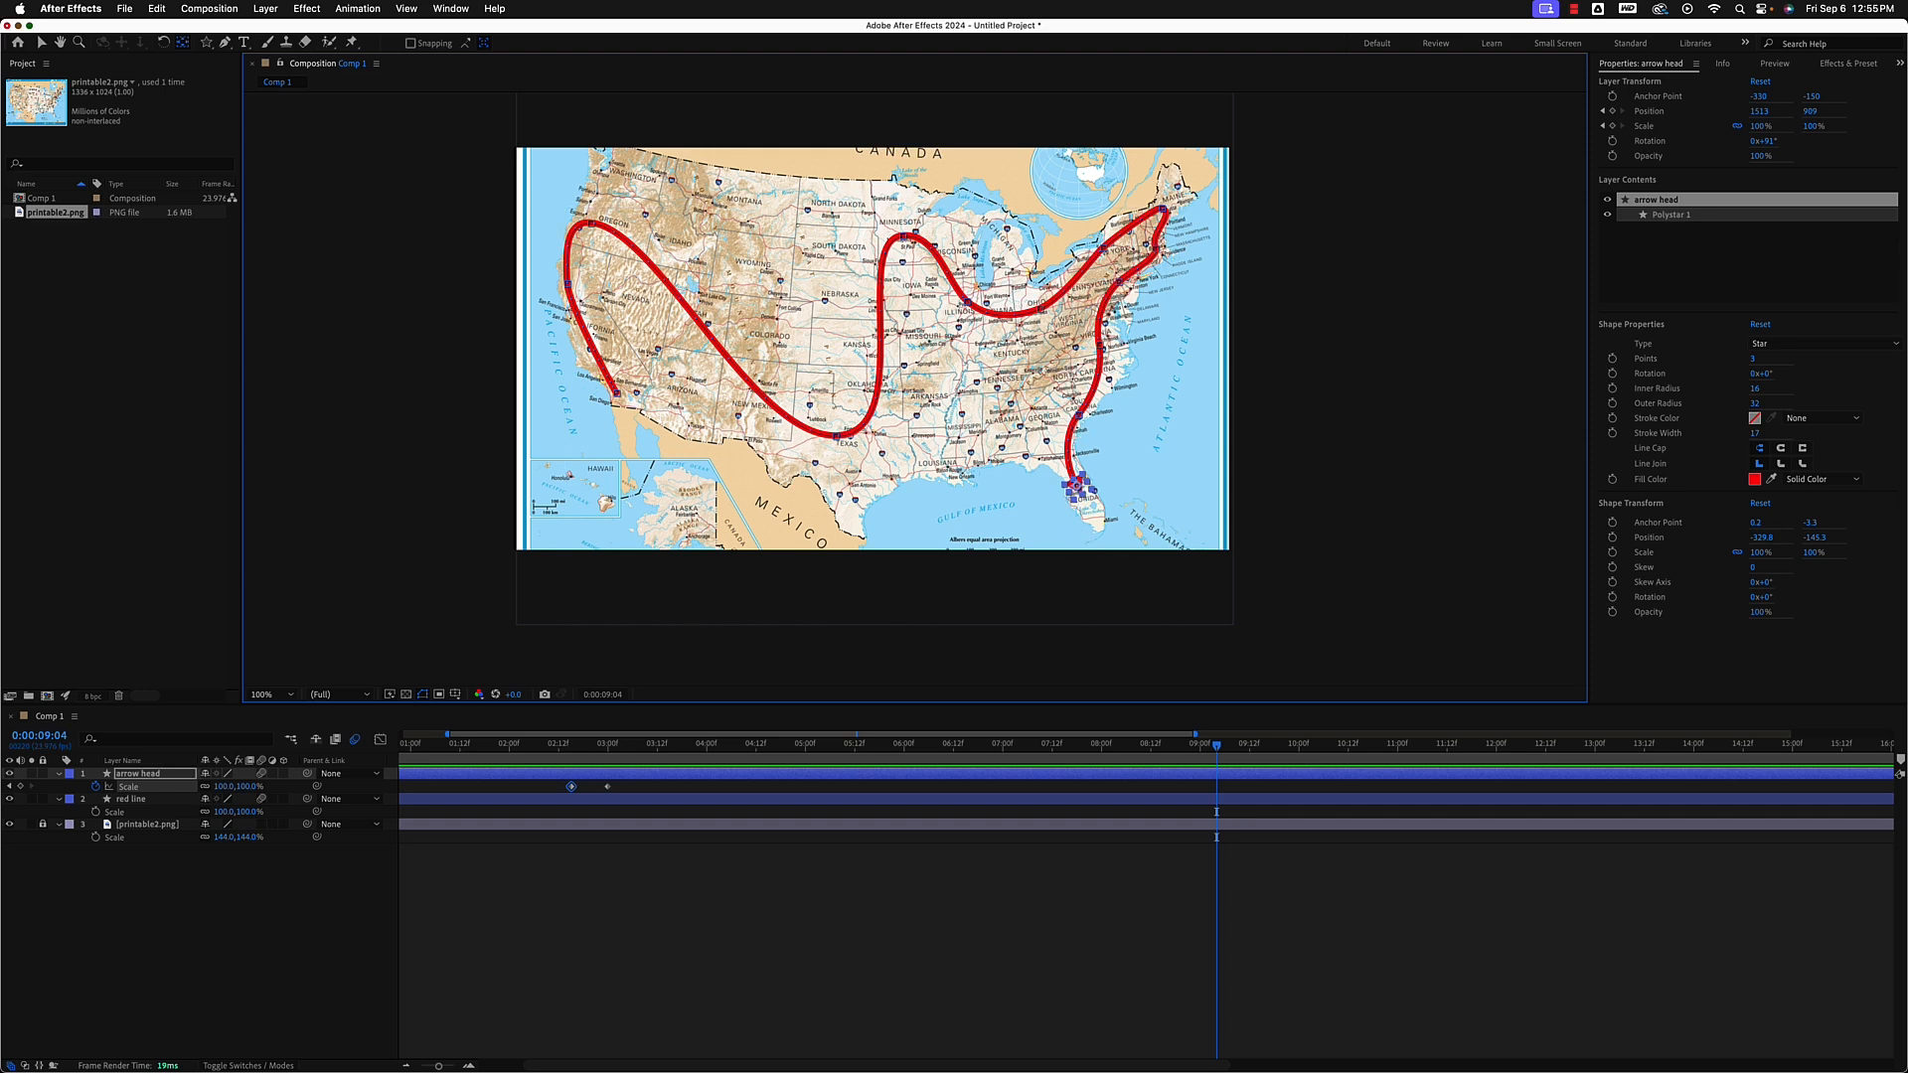
Create a new 1920 x 1080 composition and draw in it an open zigzag path of 13 points with a 17 px red stroke.
click(48, 696)
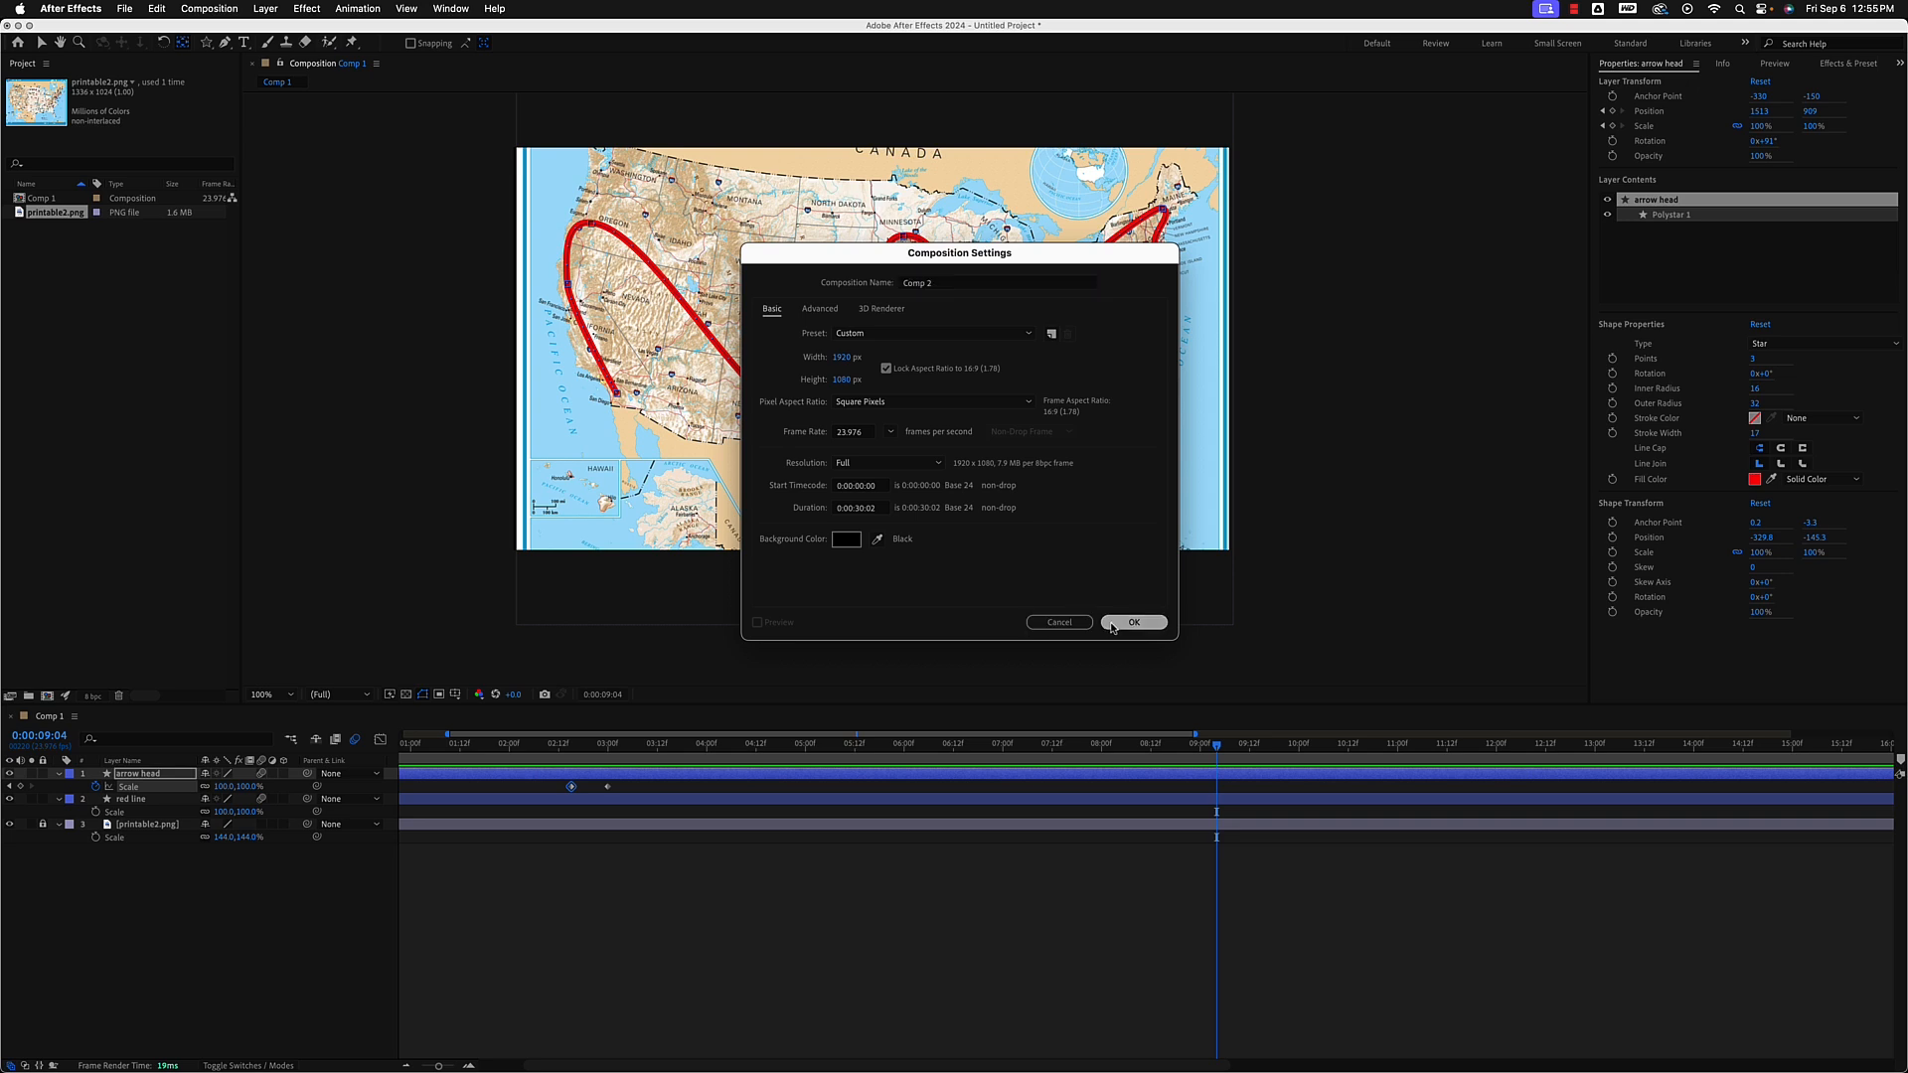
click(1114, 625)
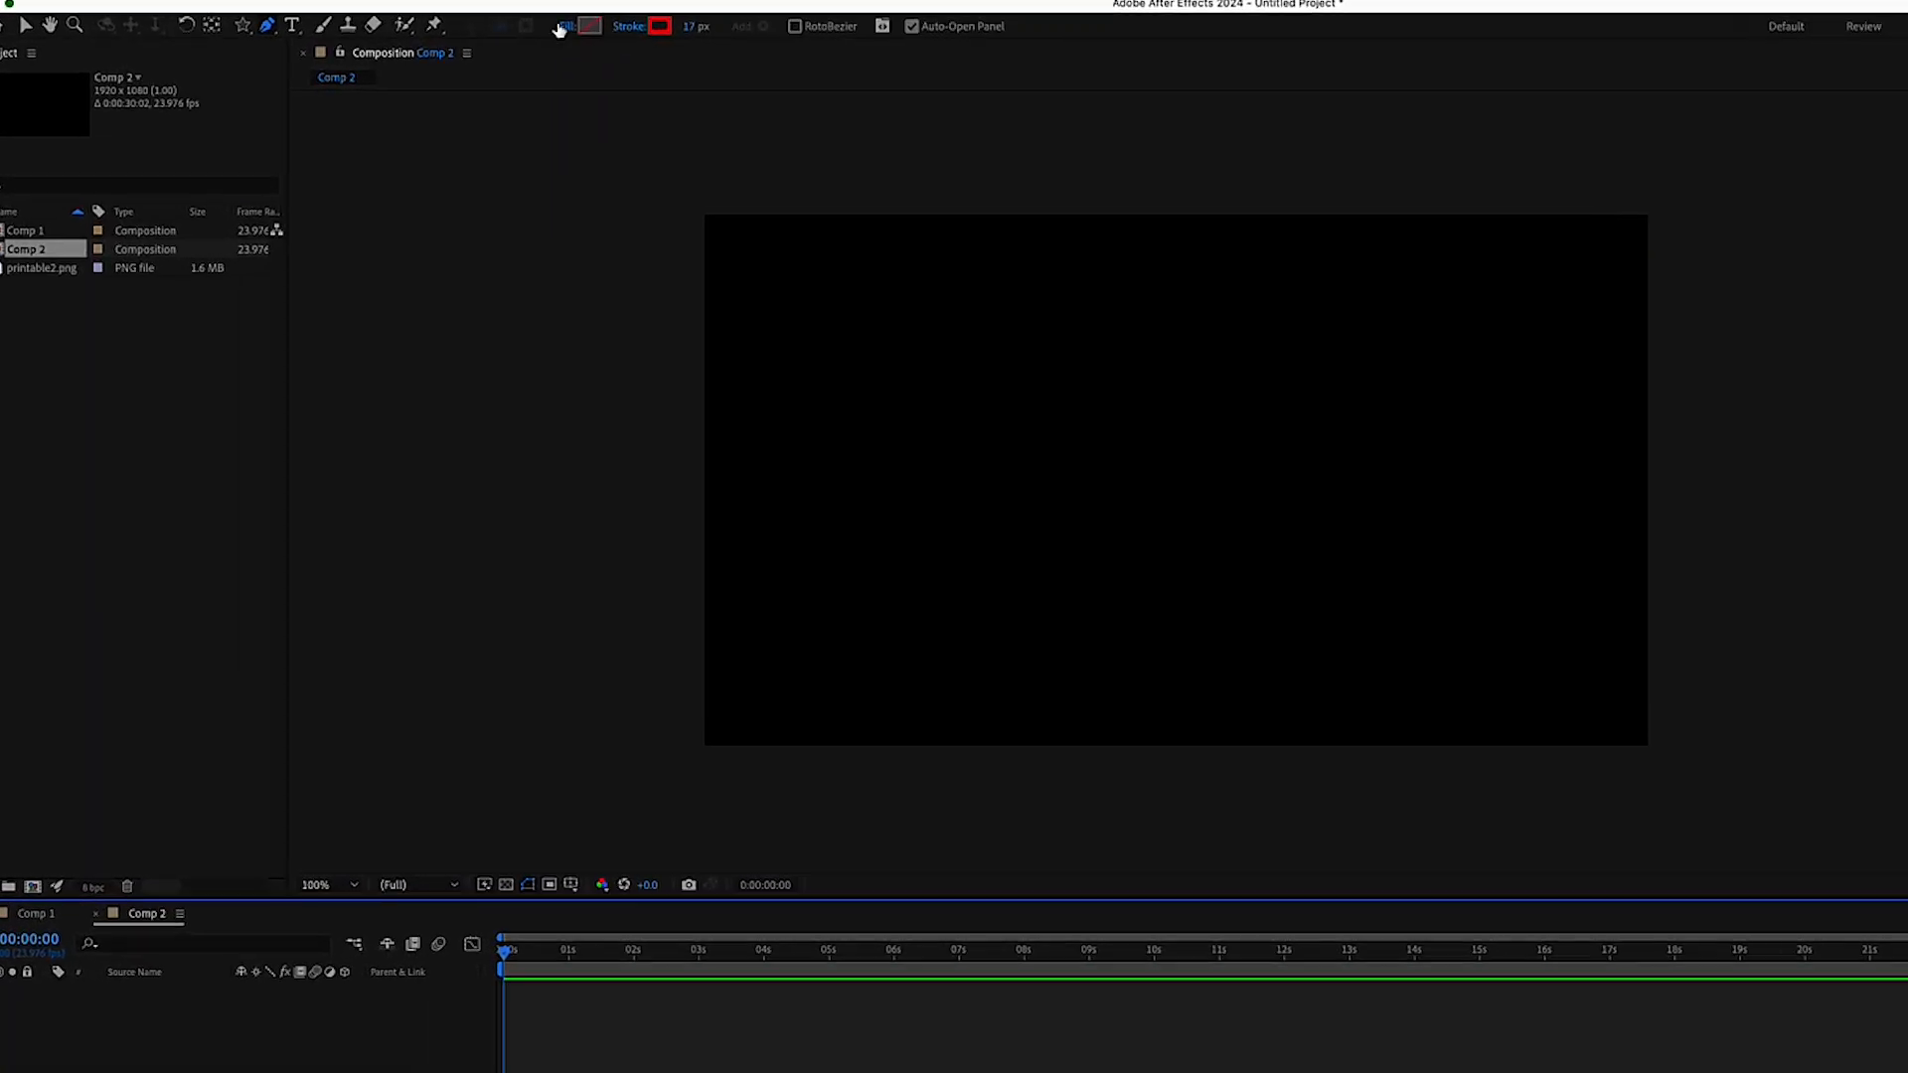
click(761, 689)
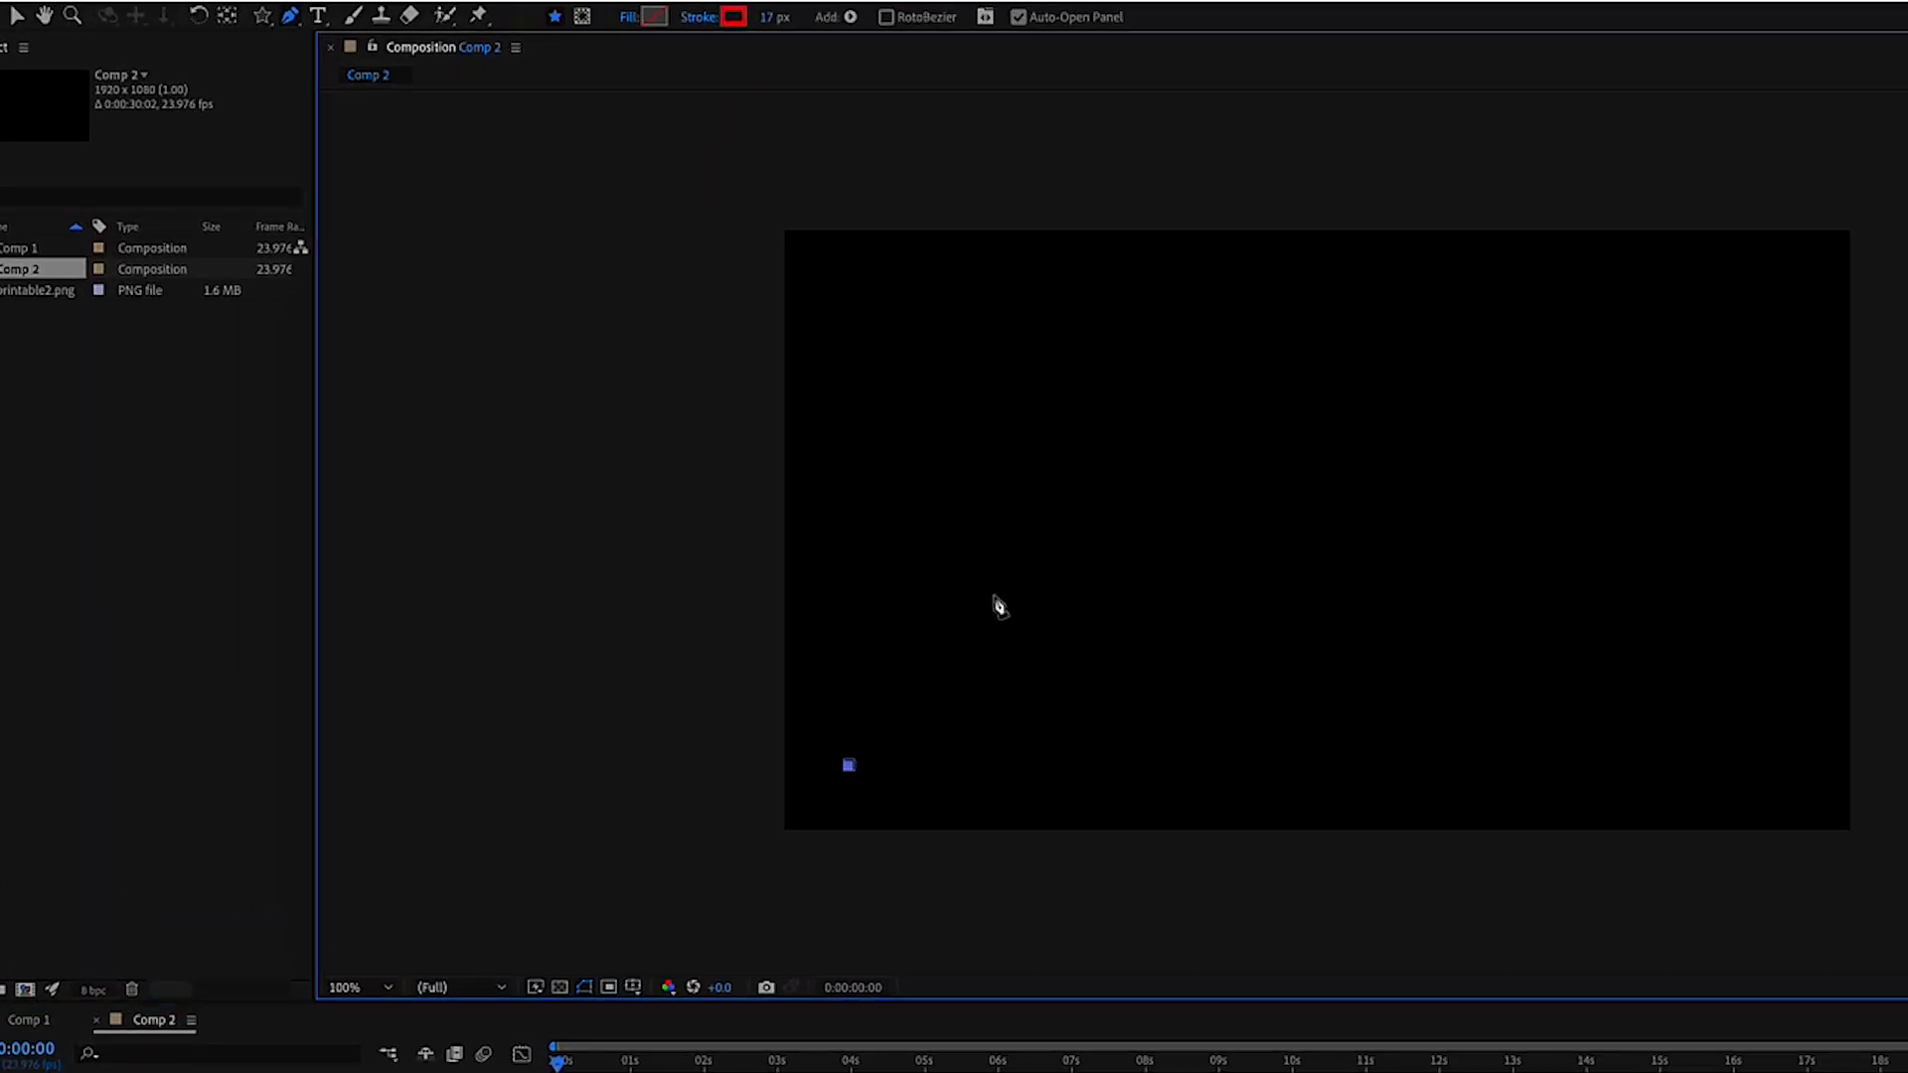
click(995, 587)
click(904, 442)
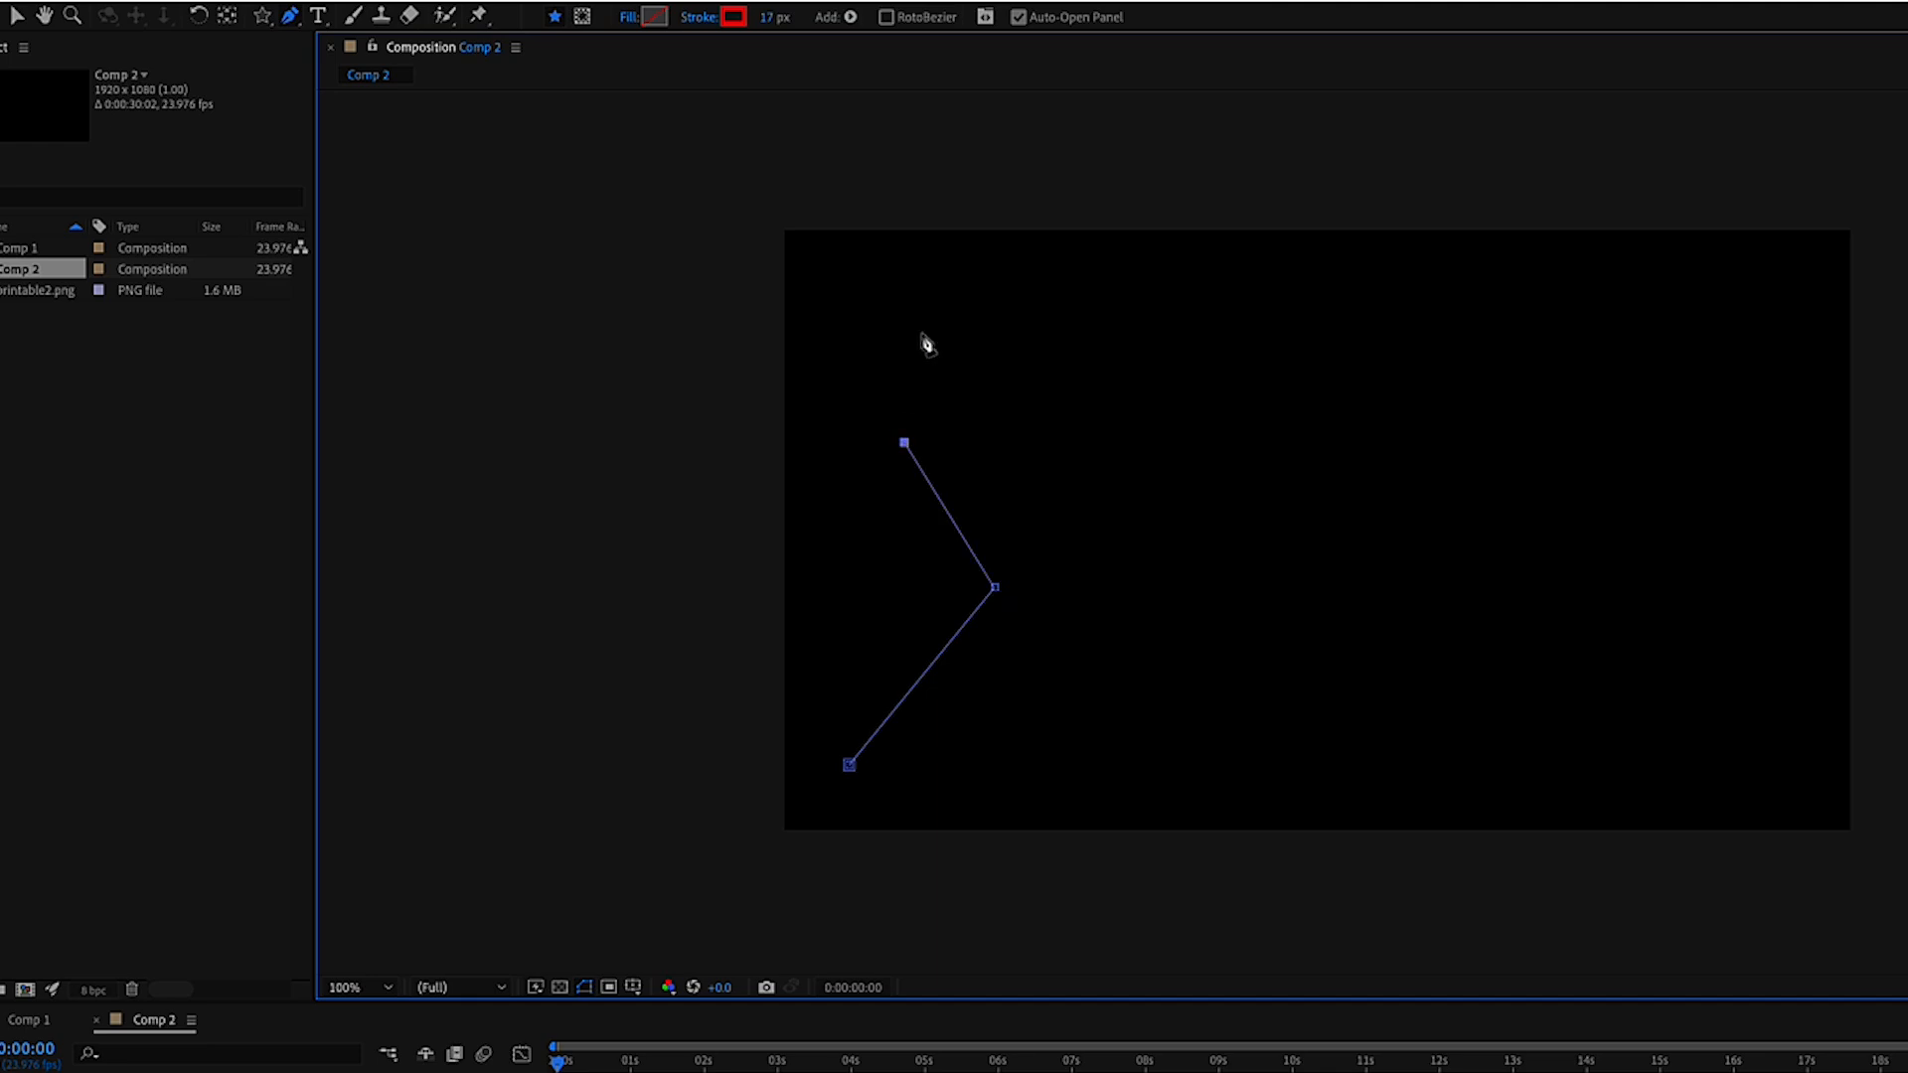
click(942, 320)
click(1108, 314)
click(1139, 455)
click(1308, 370)
click(1487, 303)
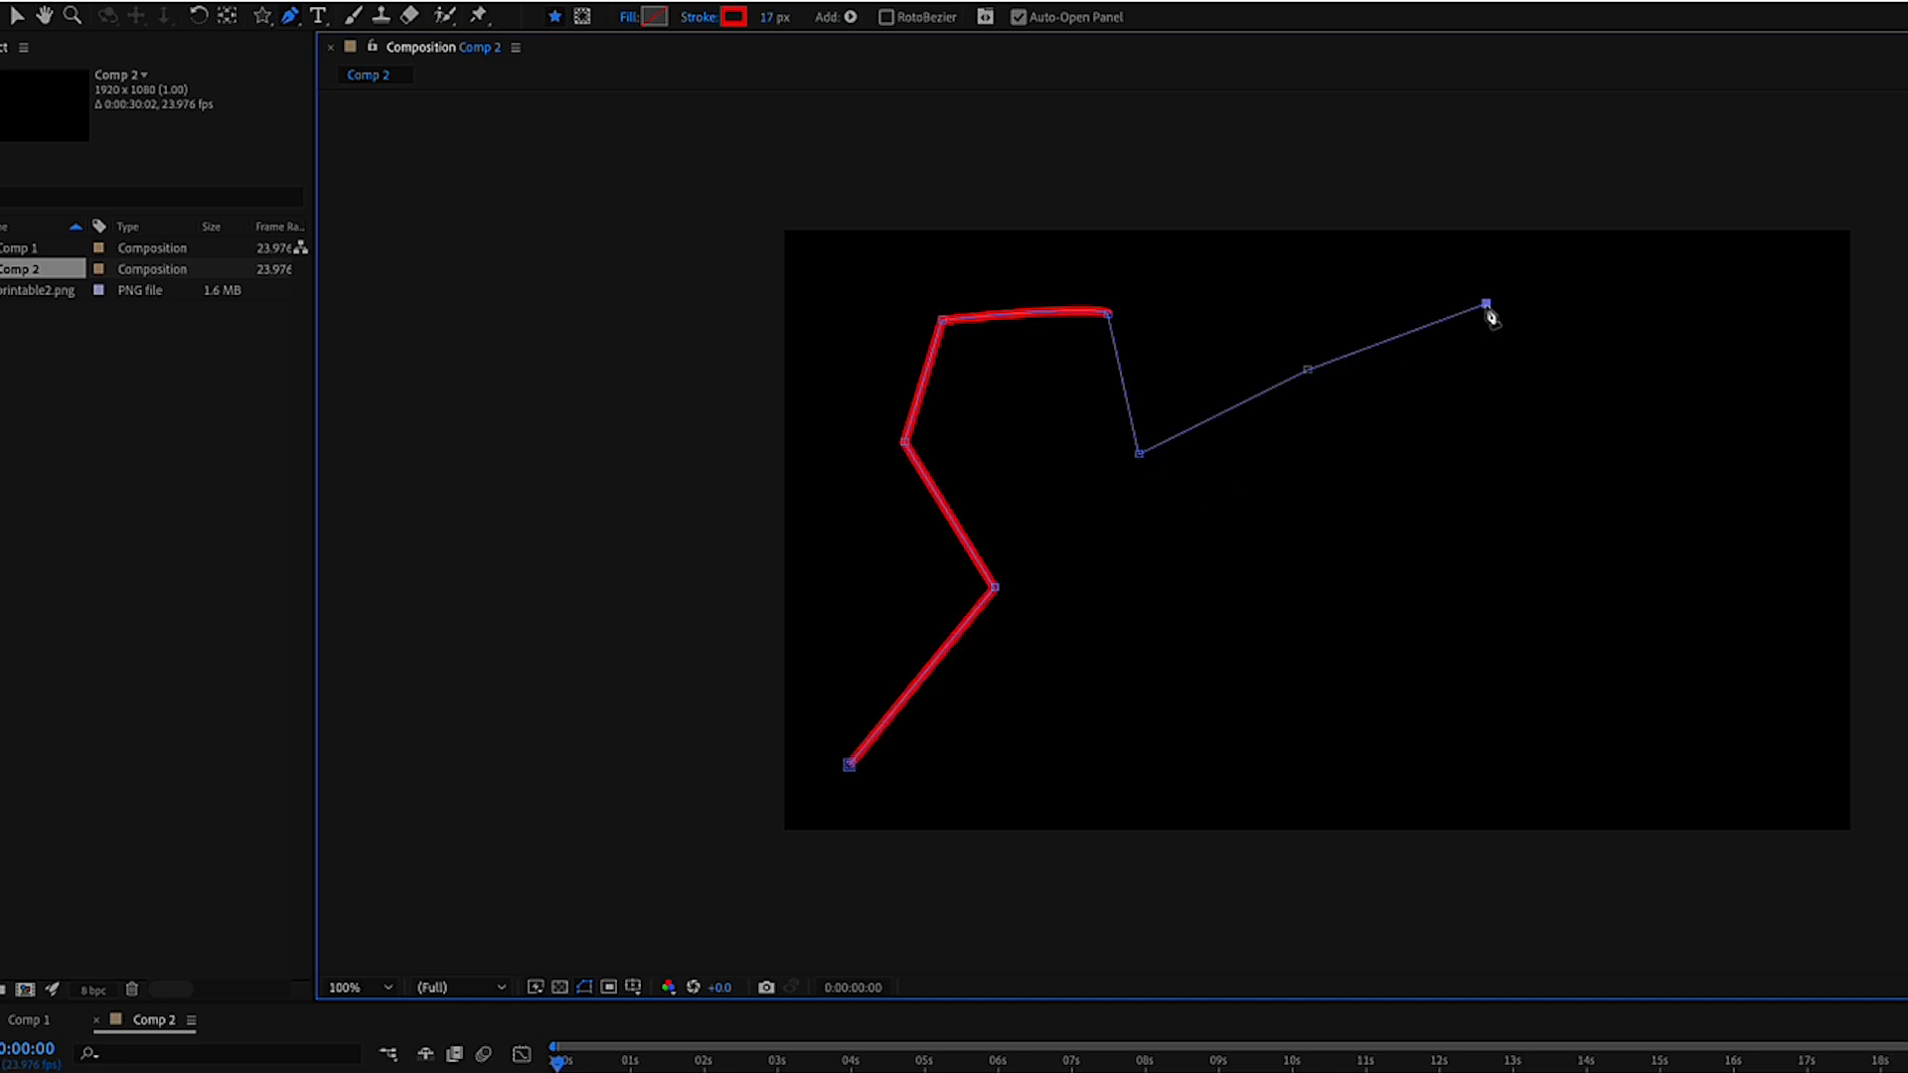
click(1460, 507)
click(1570, 661)
click(1672, 510)
click(1753, 644)
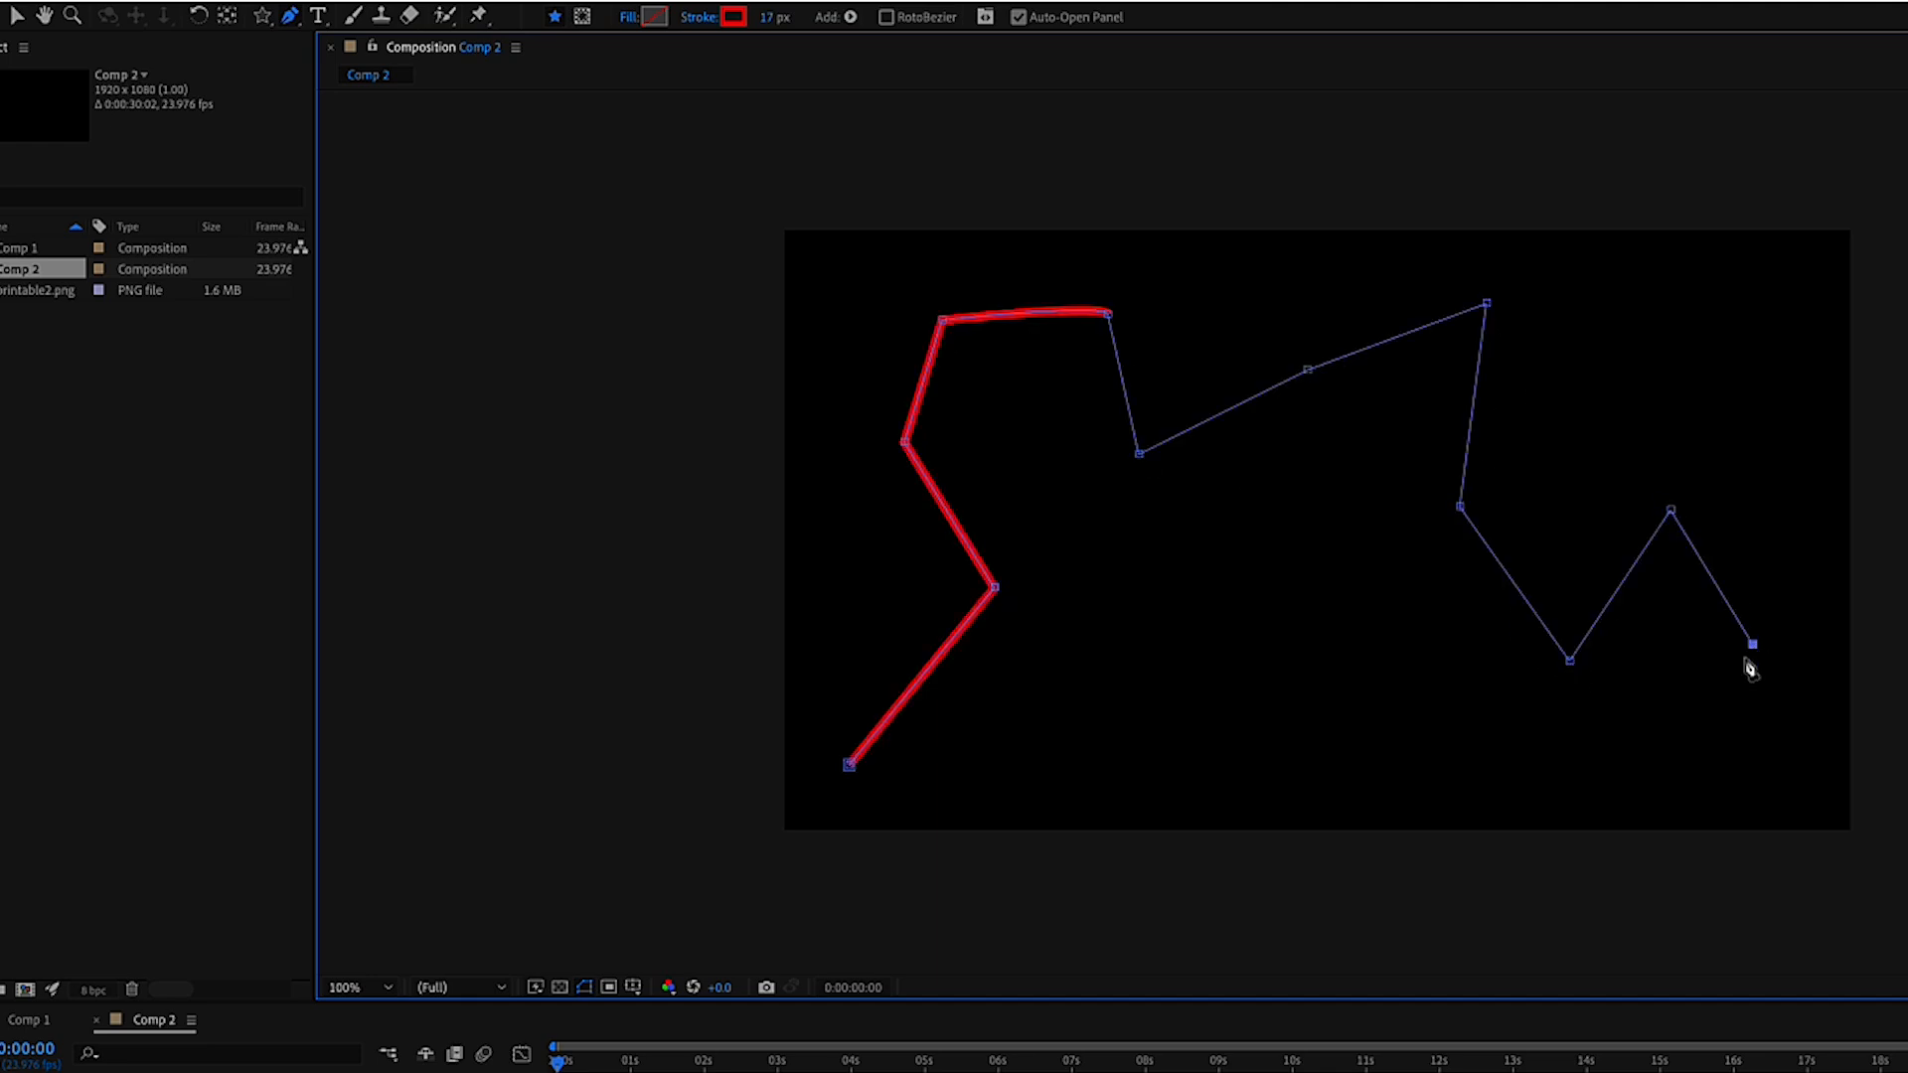
click(1771, 780)
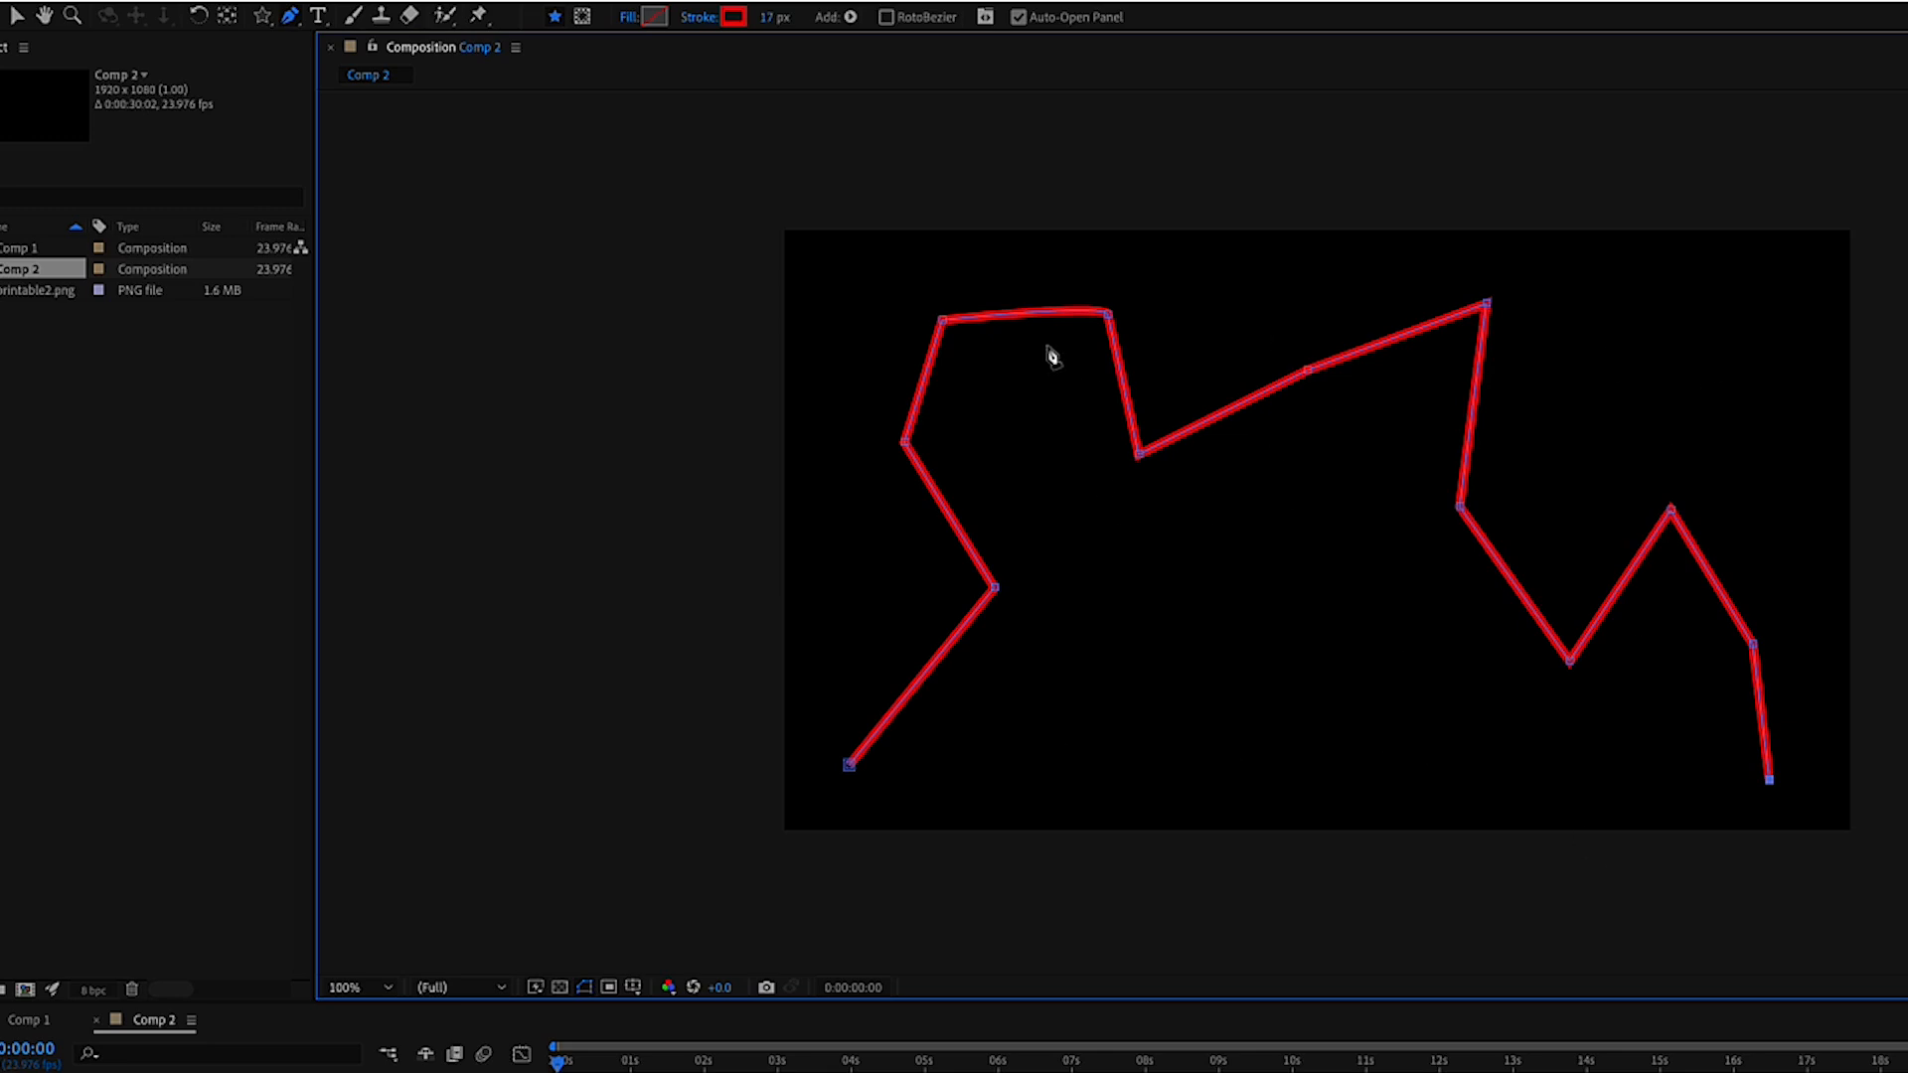
Turn the zigzag path's corner points into smooth curves with the Convert Vertex tool, including its end points.
click(289, 16)
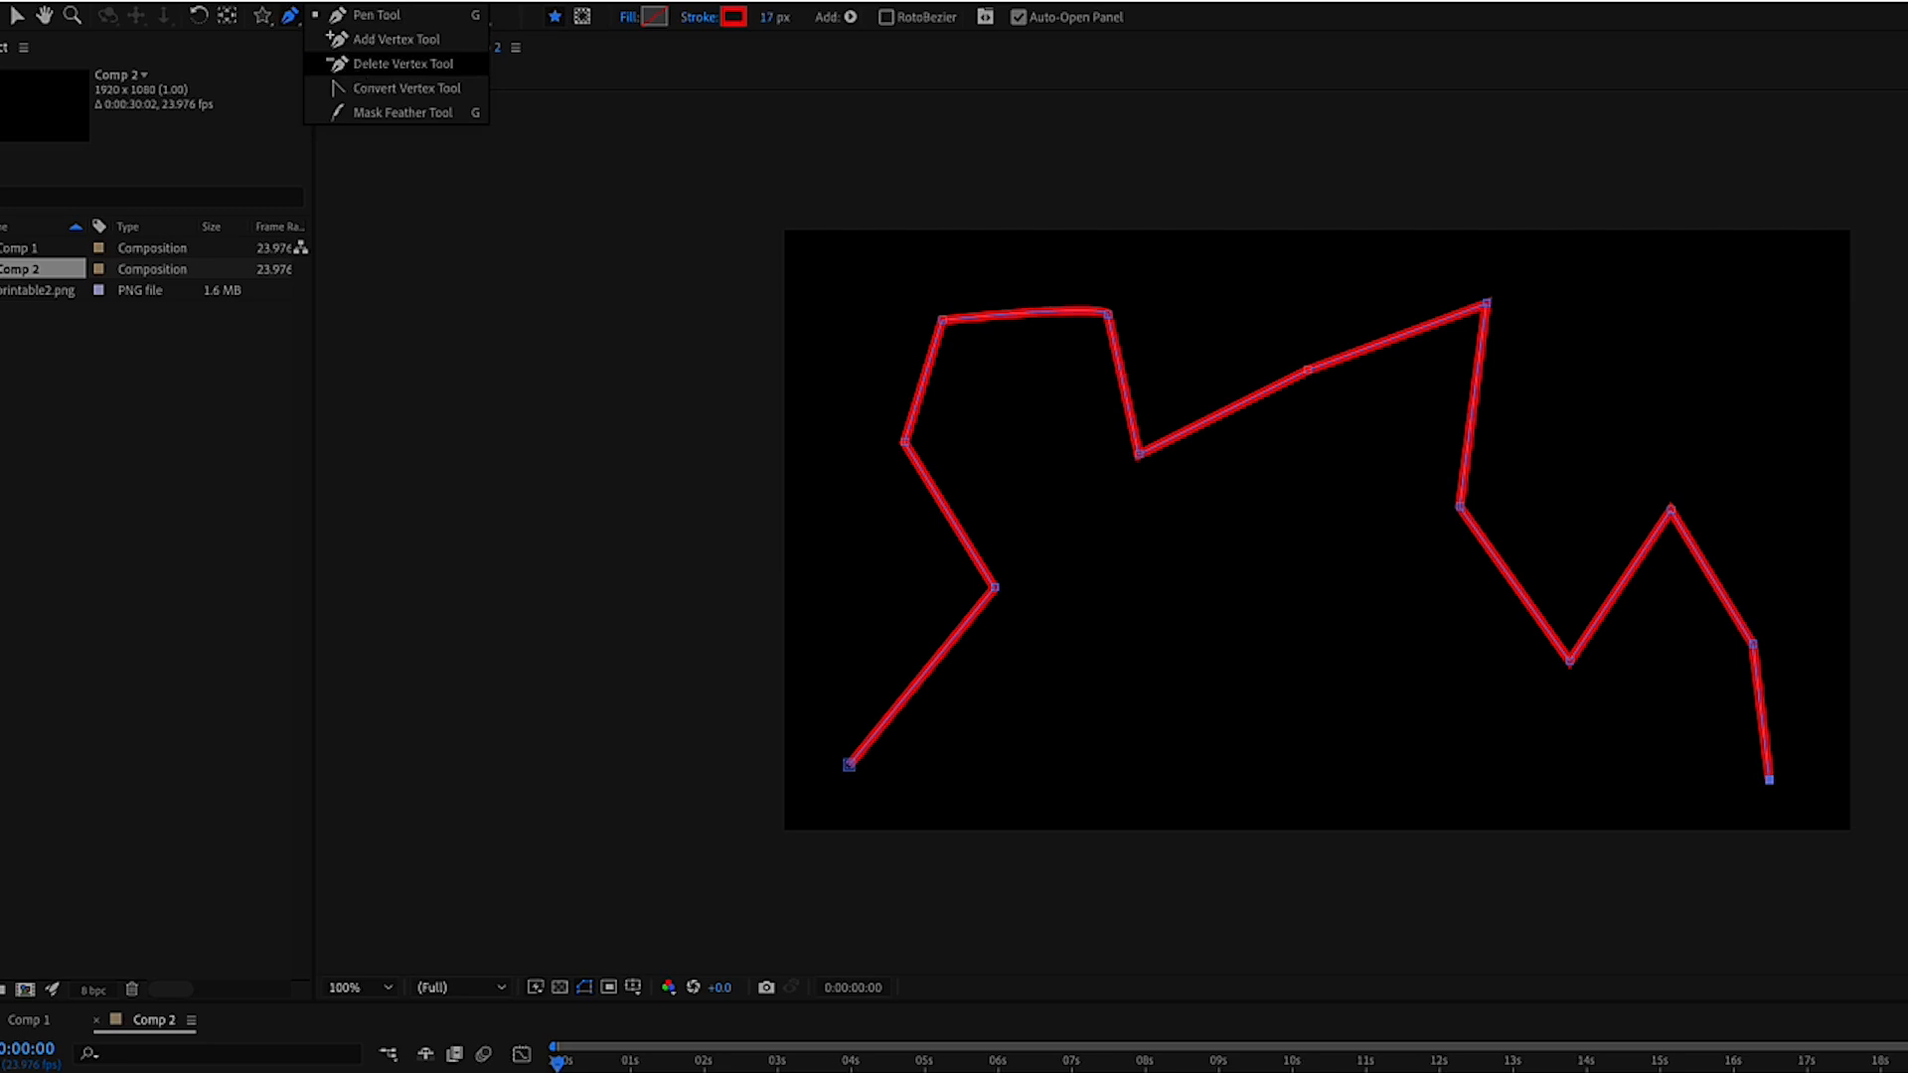
click(354, 90)
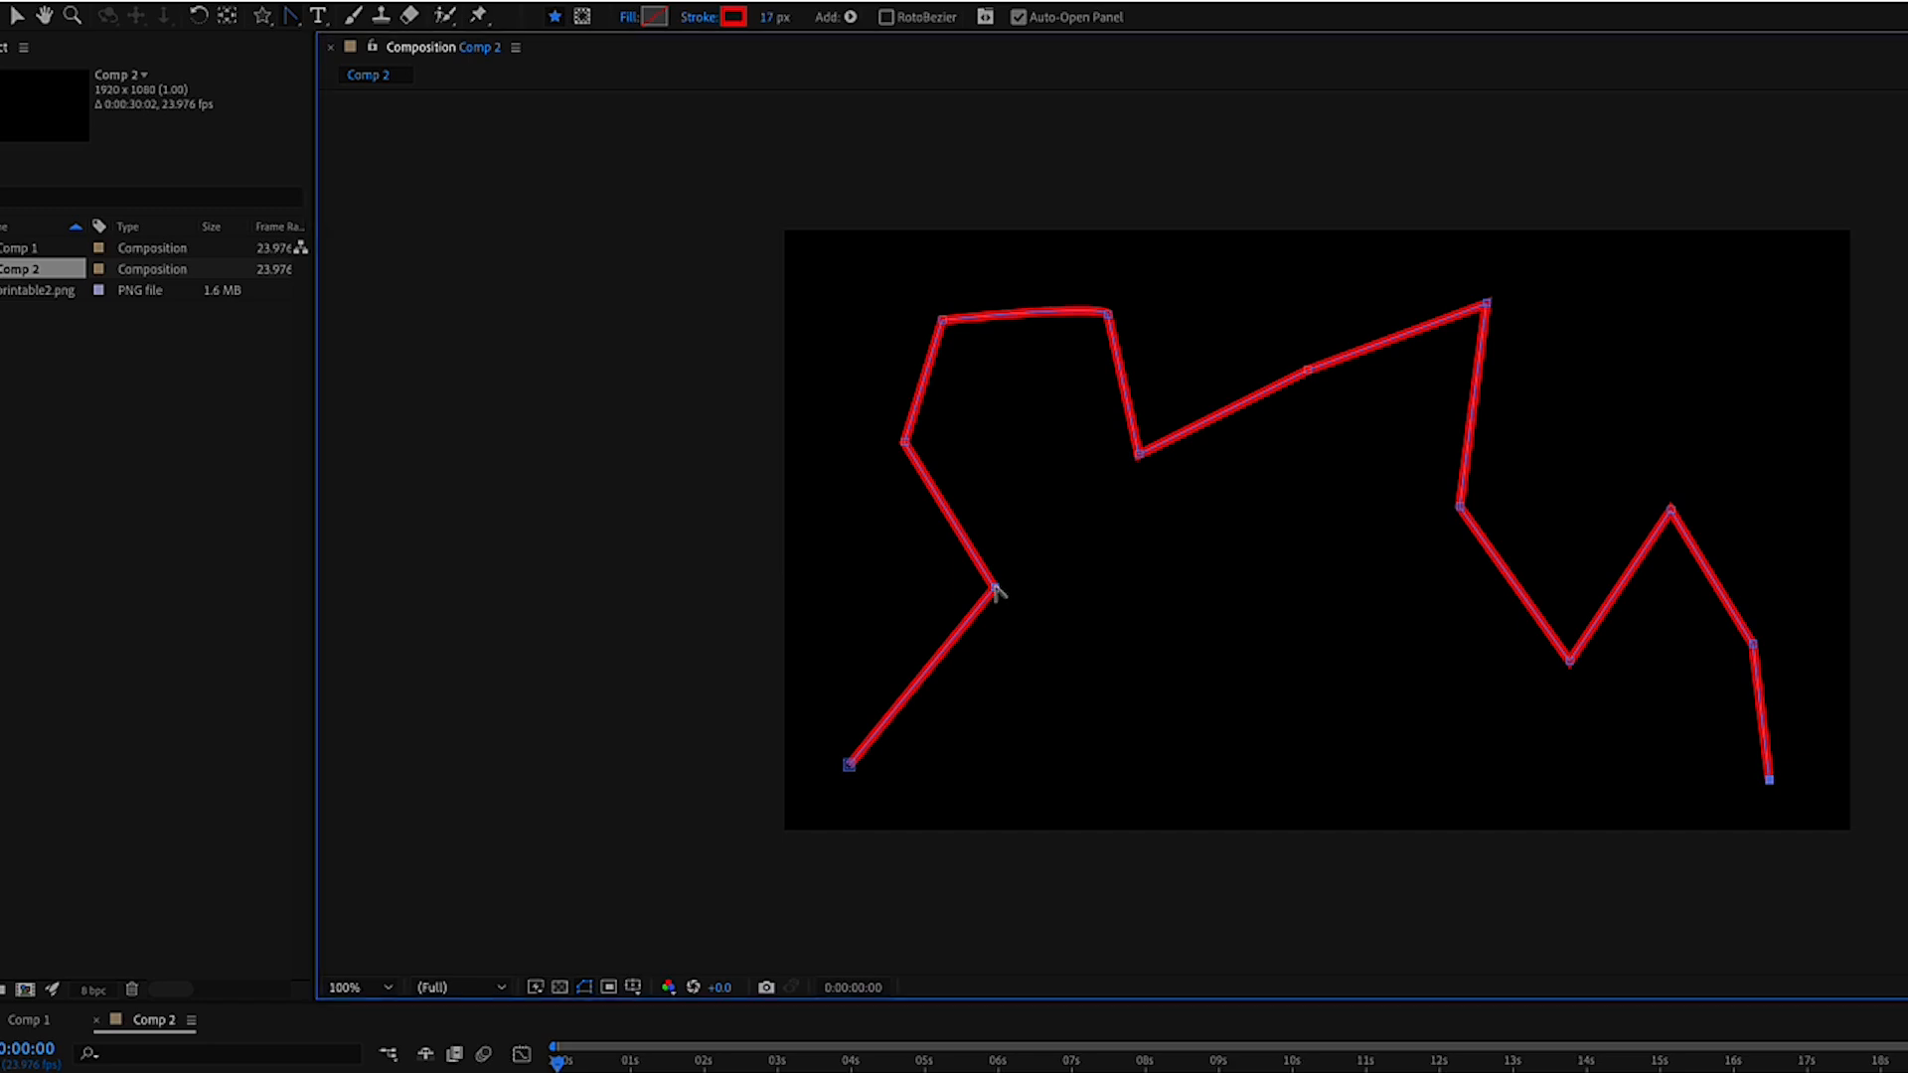
drag(995, 588, 1004, 533)
drag(905, 444, 916, 498)
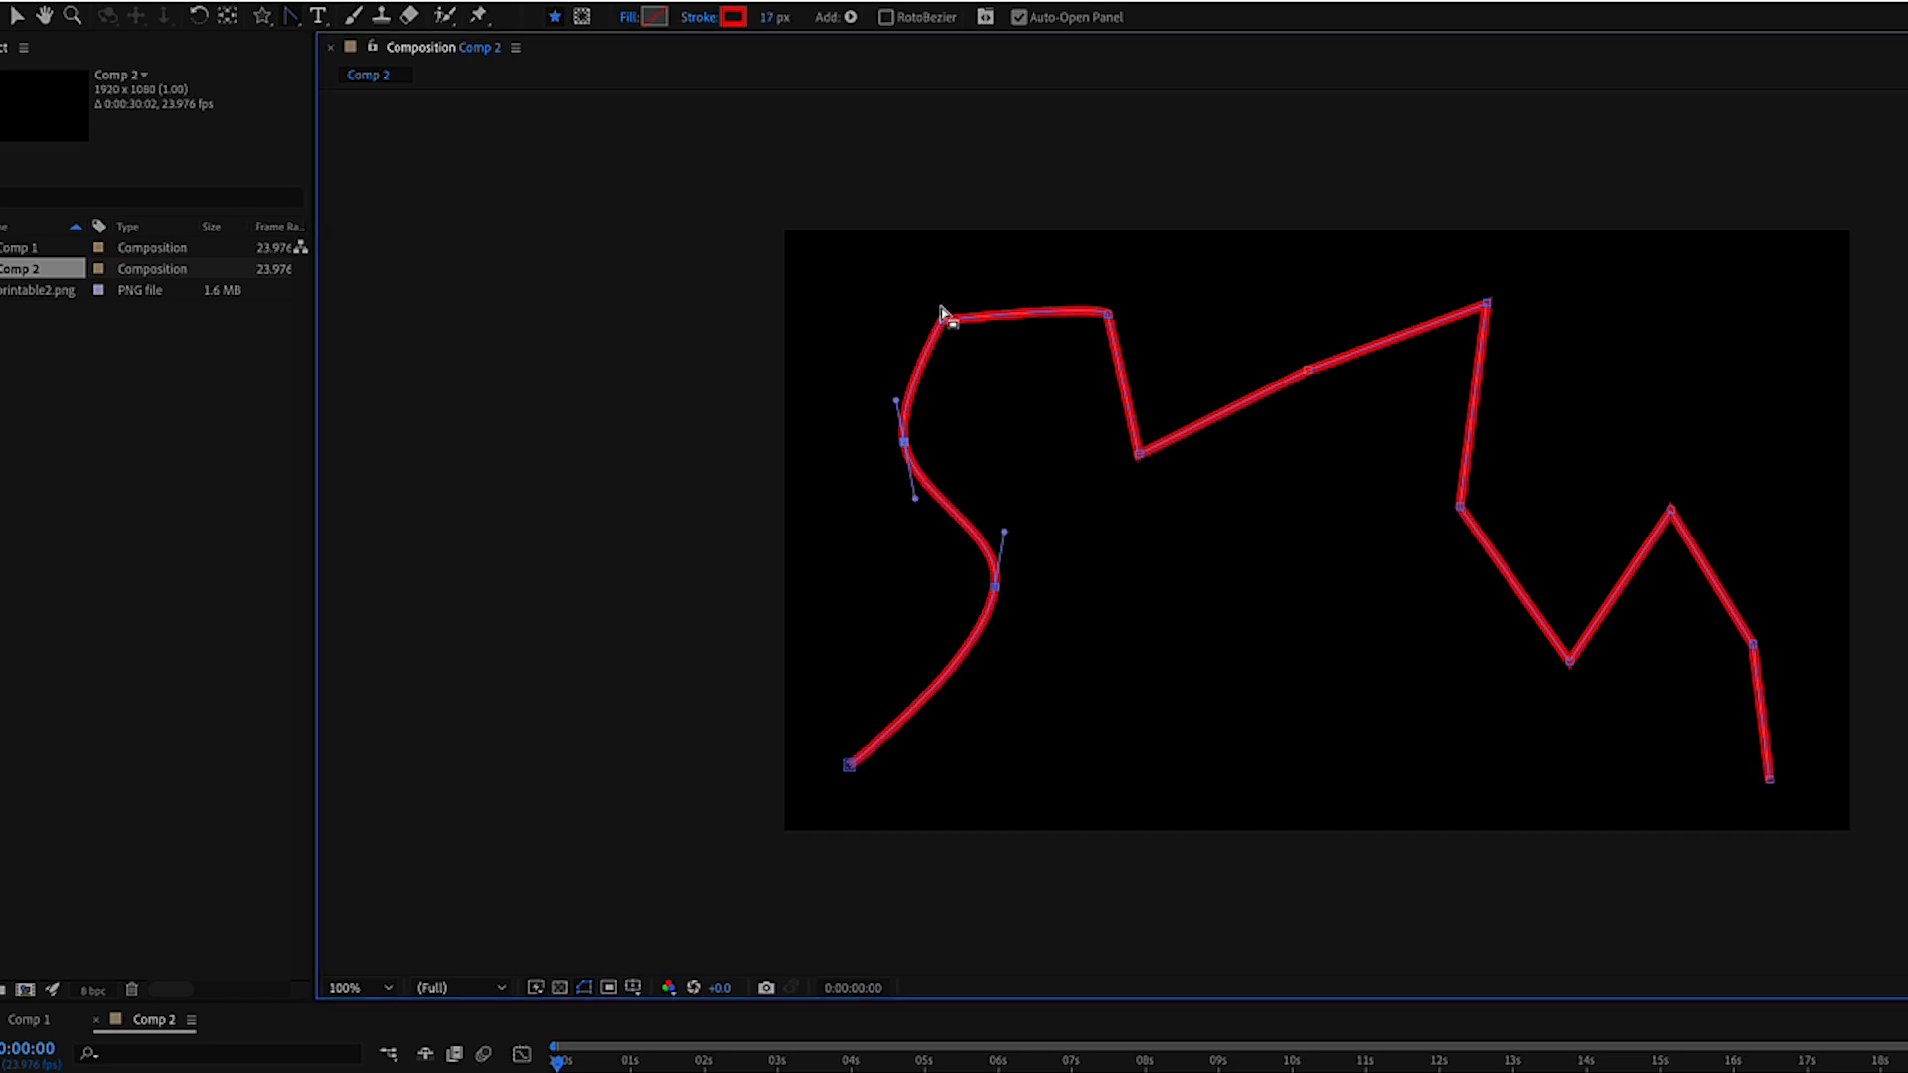
click(943, 323)
click(1109, 319)
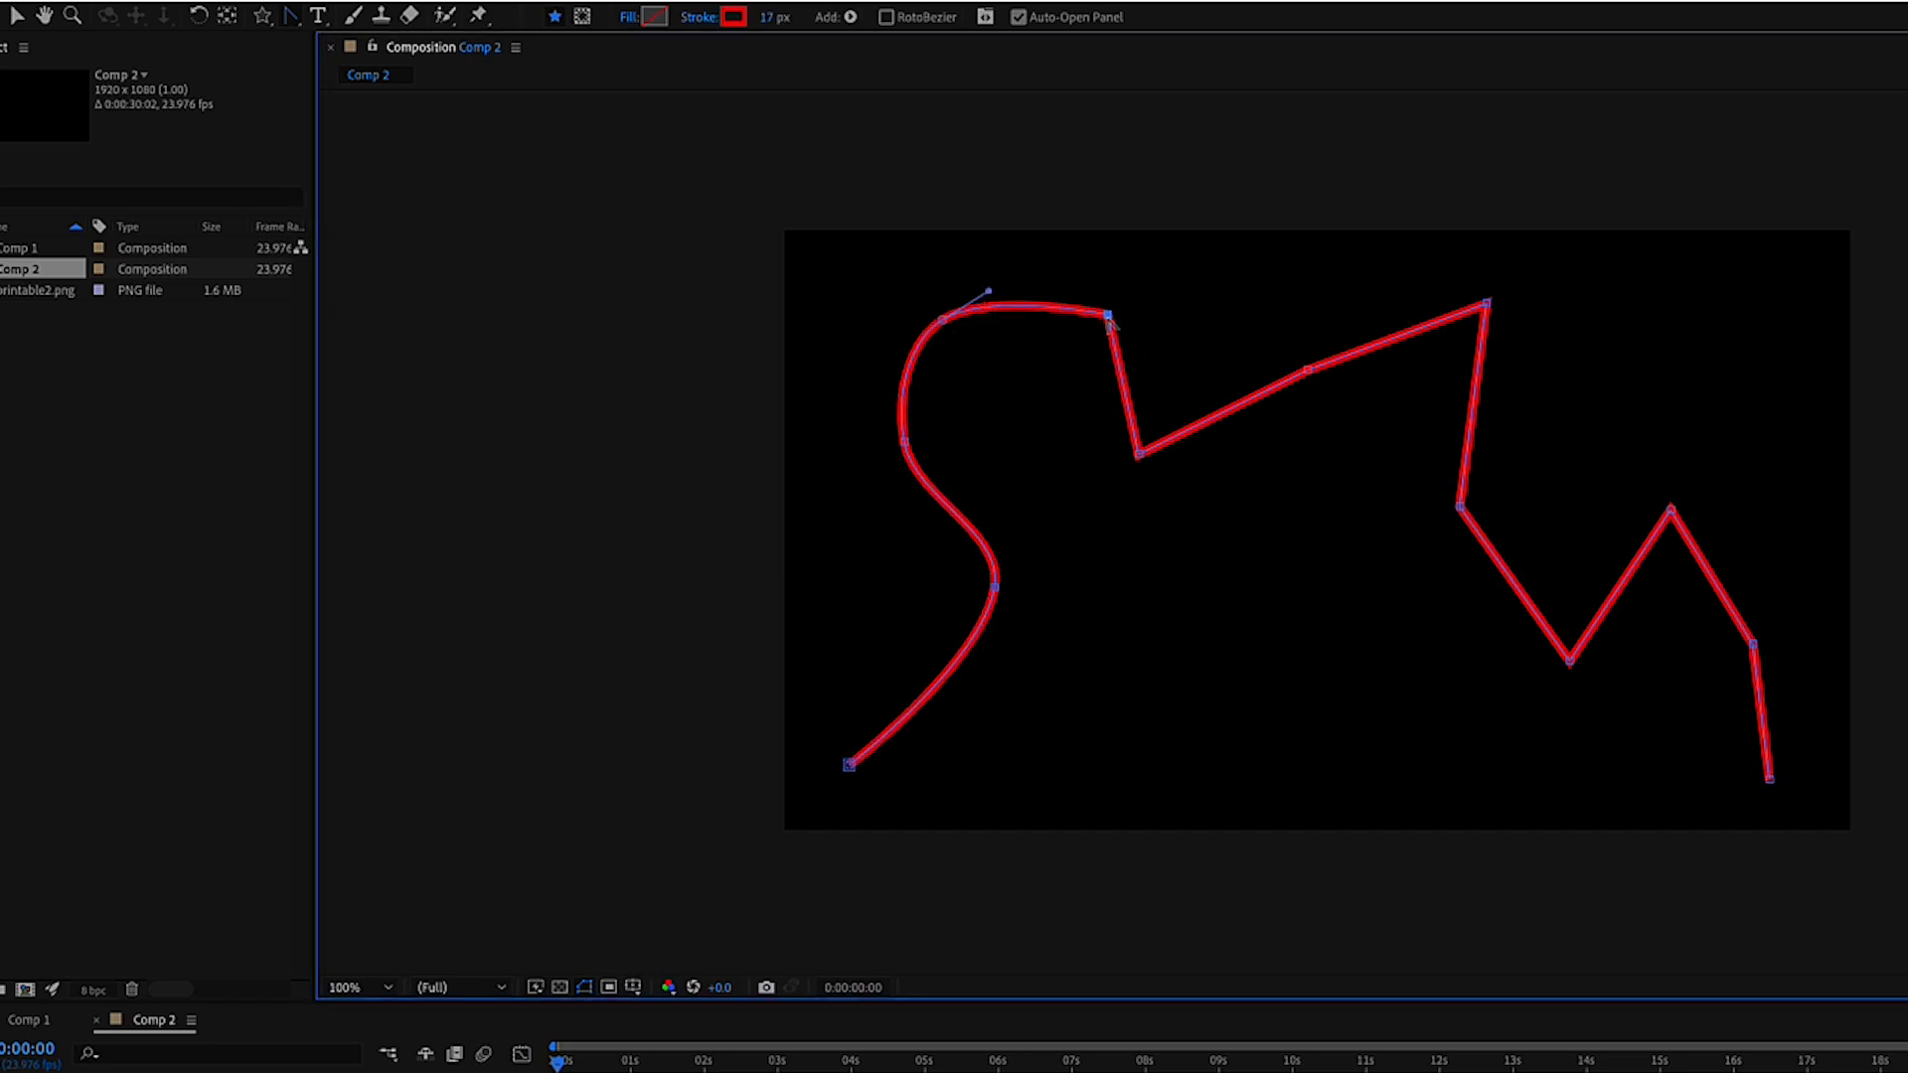
drag(1109, 316, 1148, 342)
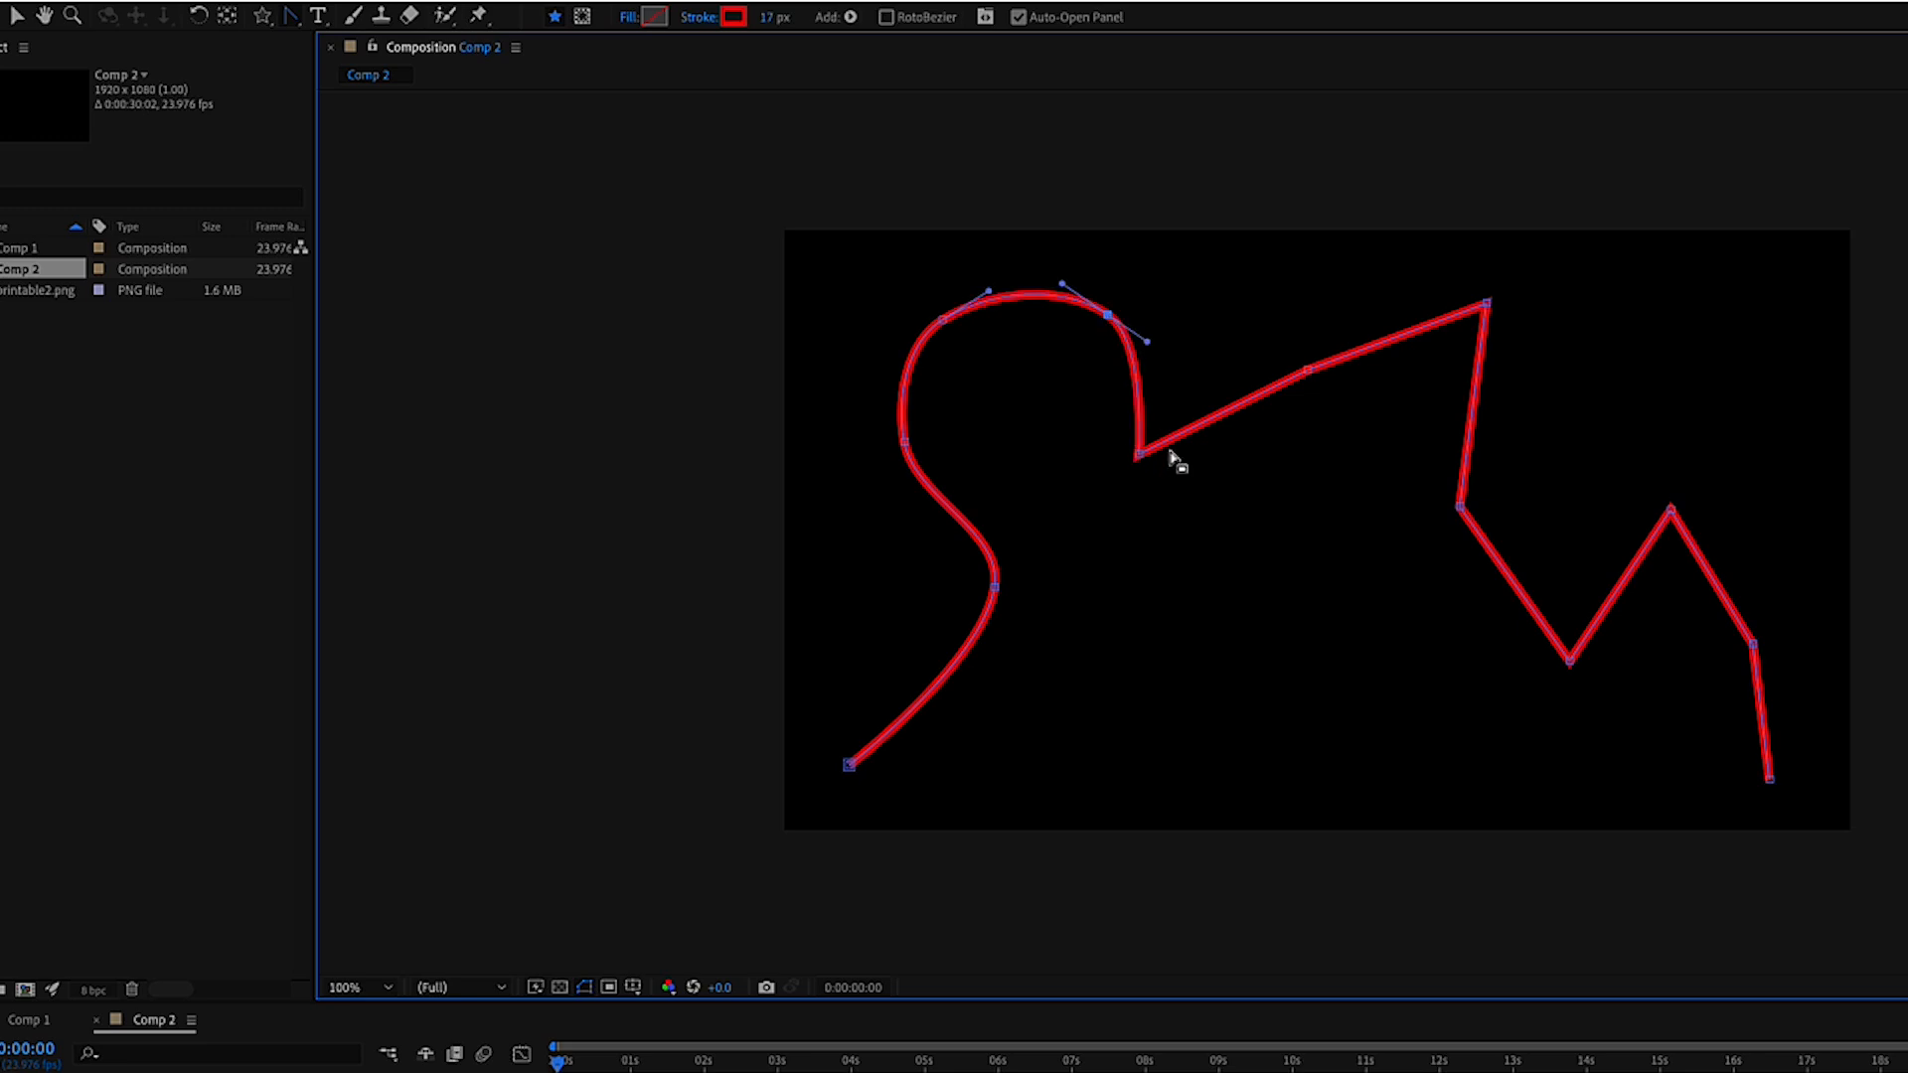
drag(1140, 455, 1200, 471)
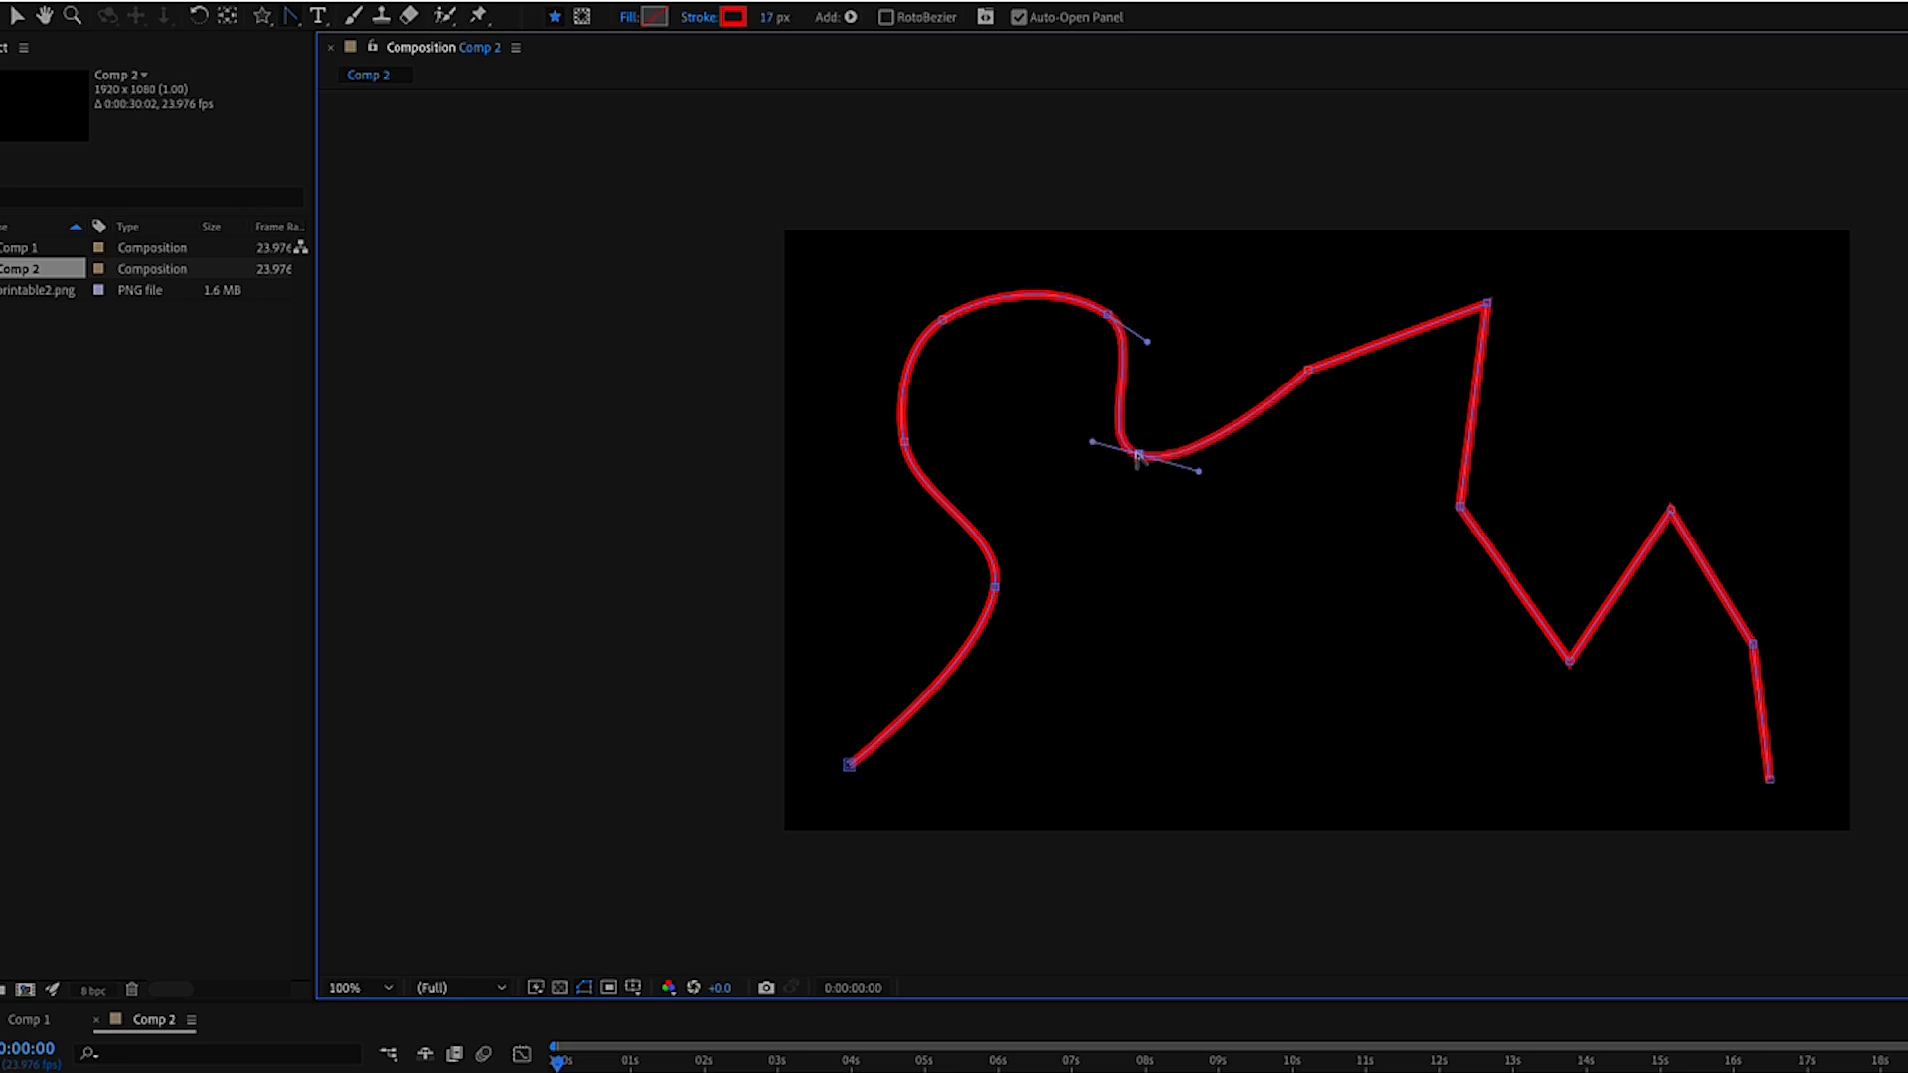
click(1308, 370)
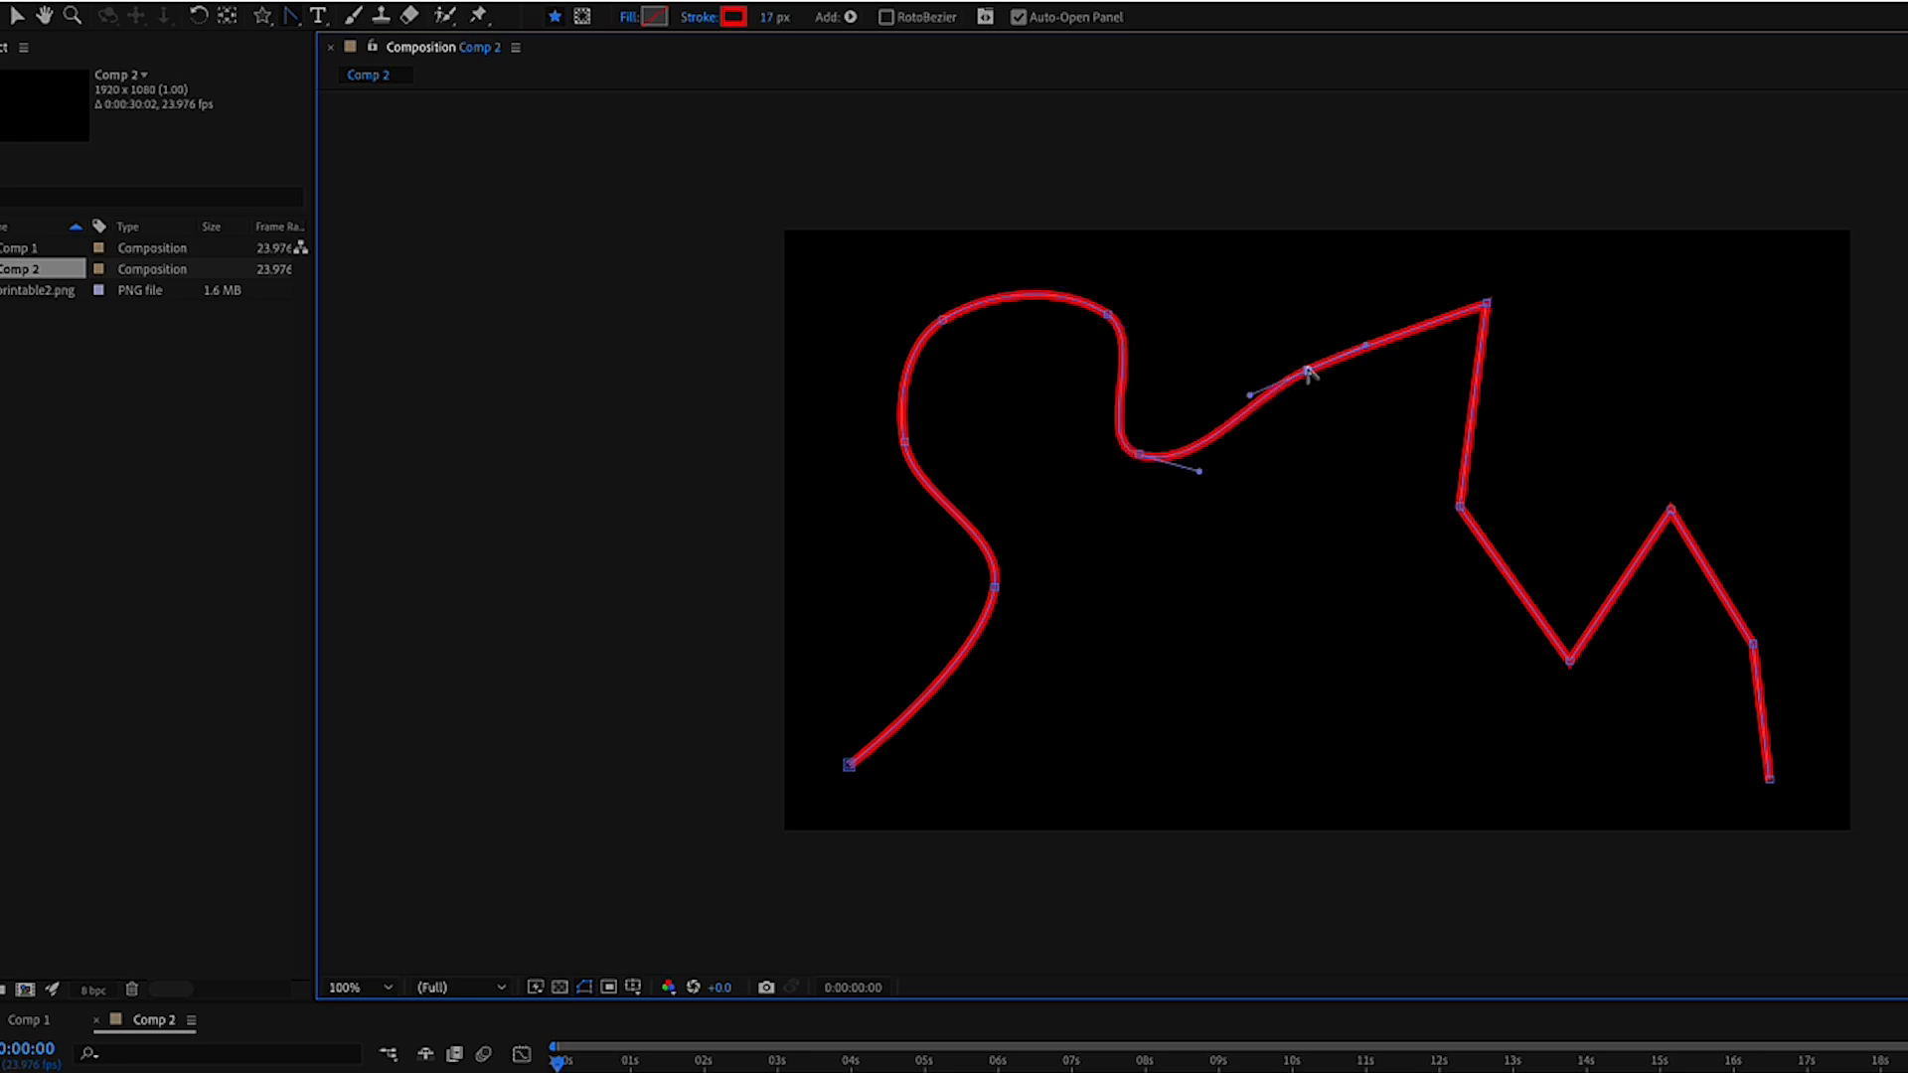
click(1486, 304)
drag(1460, 507, 1474, 569)
click(1568, 659)
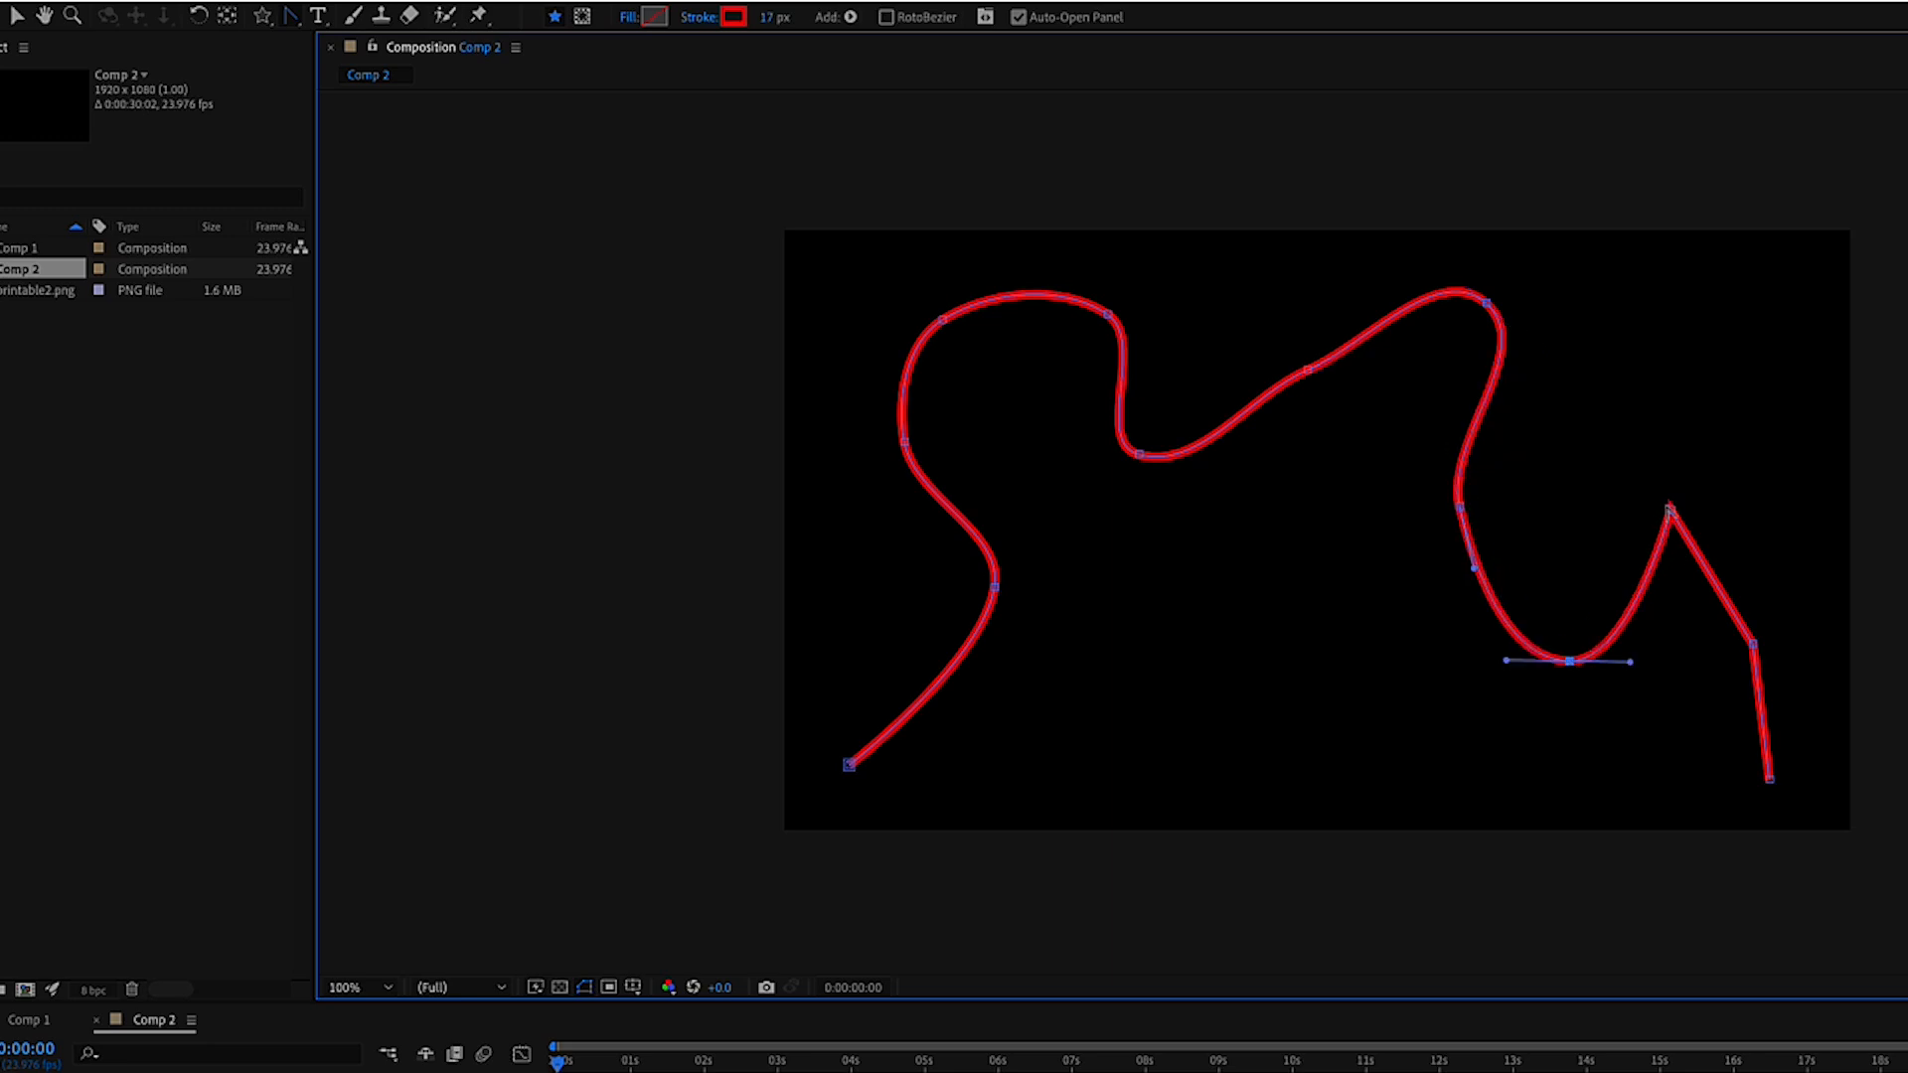
click(1671, 511)
click(1754, 645)
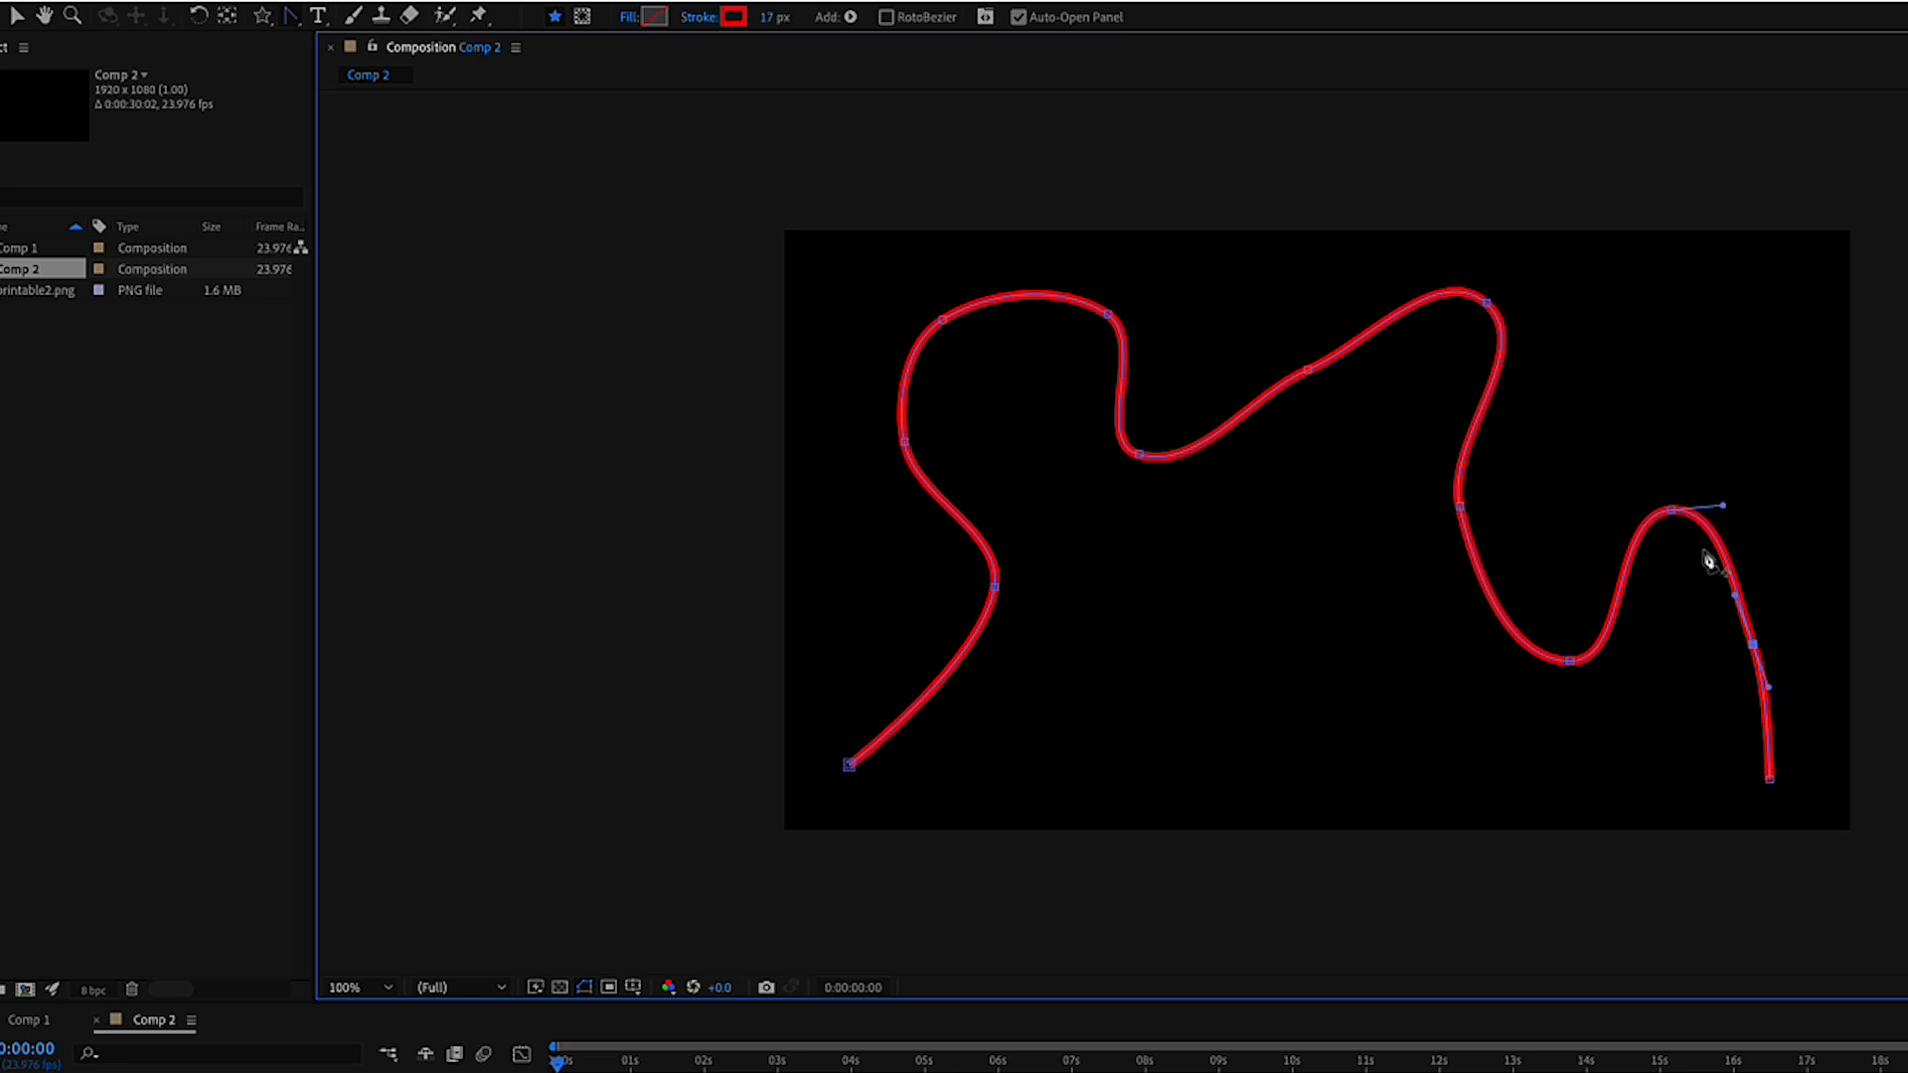
click(1769, 779)
click(850, 765)
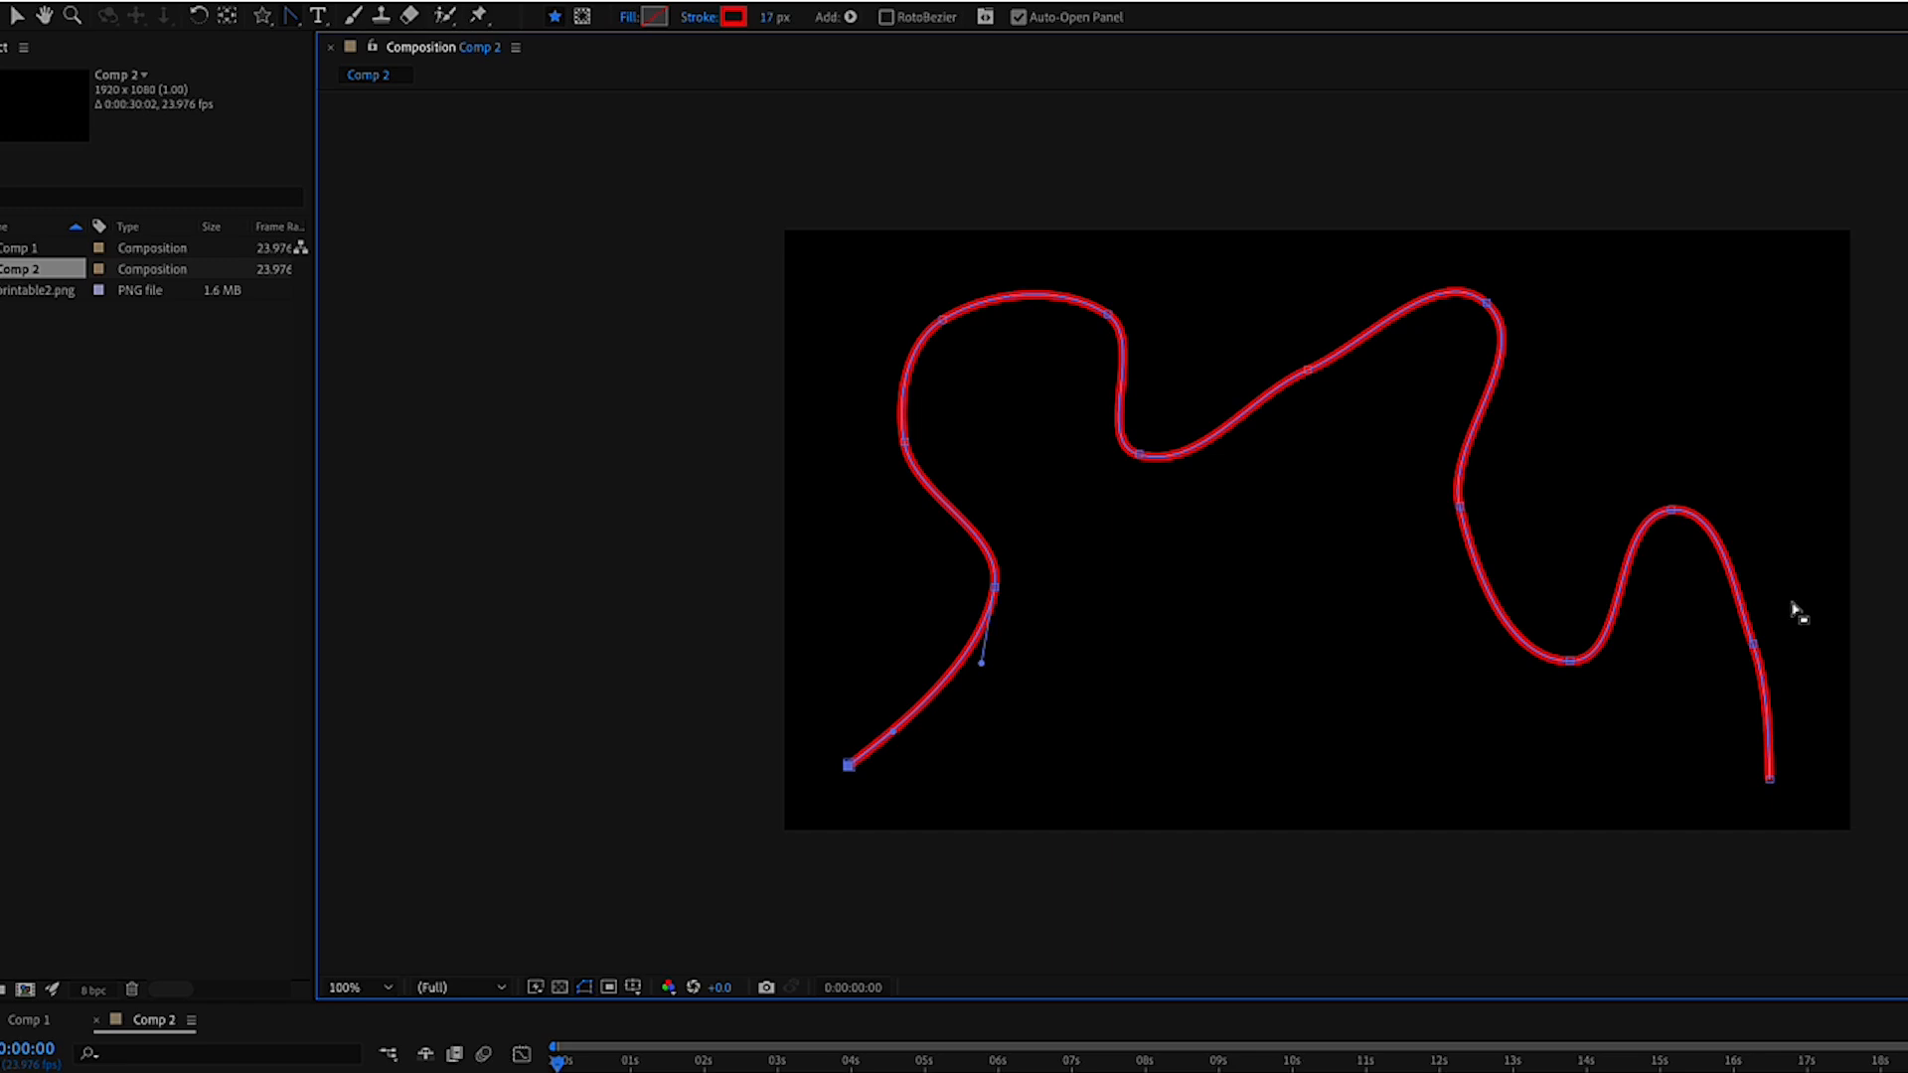
Refine the curve's middle section by adjusting the direction handles at the slope and dip vertices and moving the slope vertex down and outward.
click(15, 17)
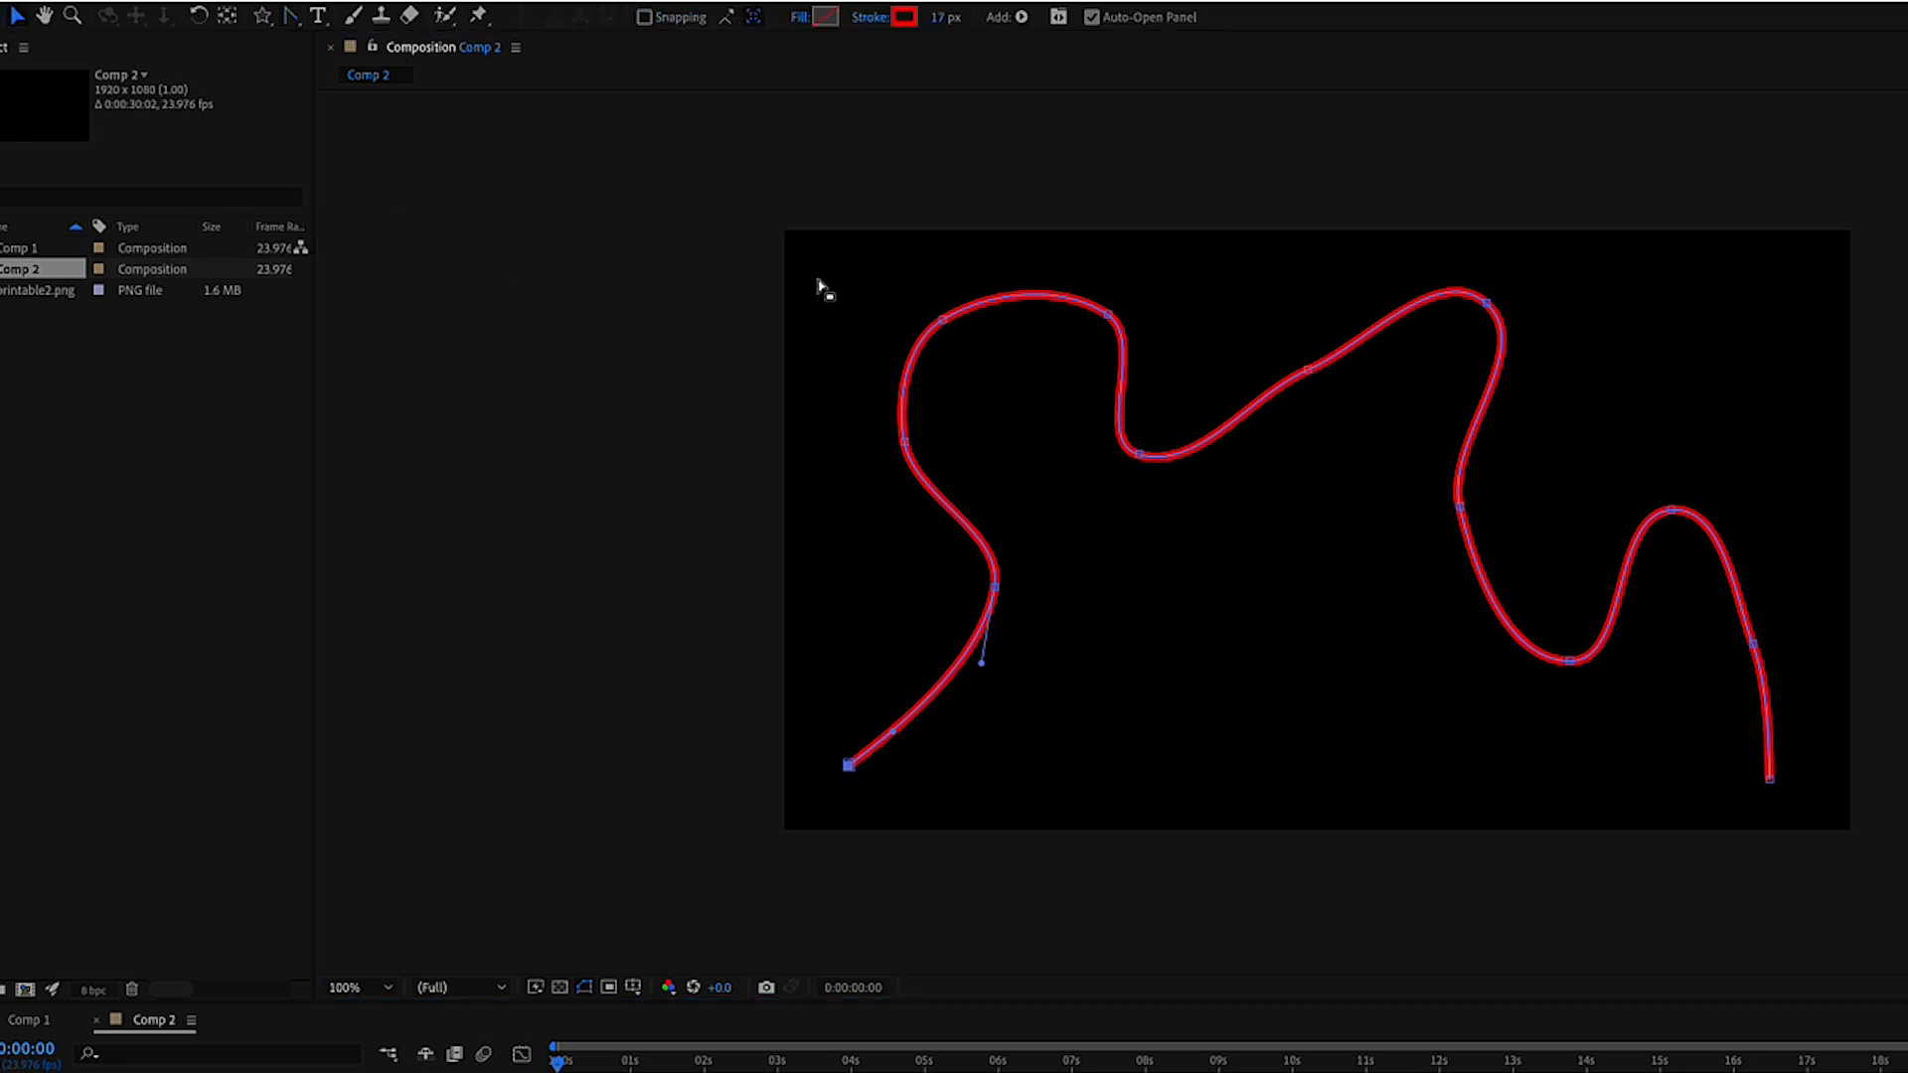
scroll(1297, 367, up, 2)
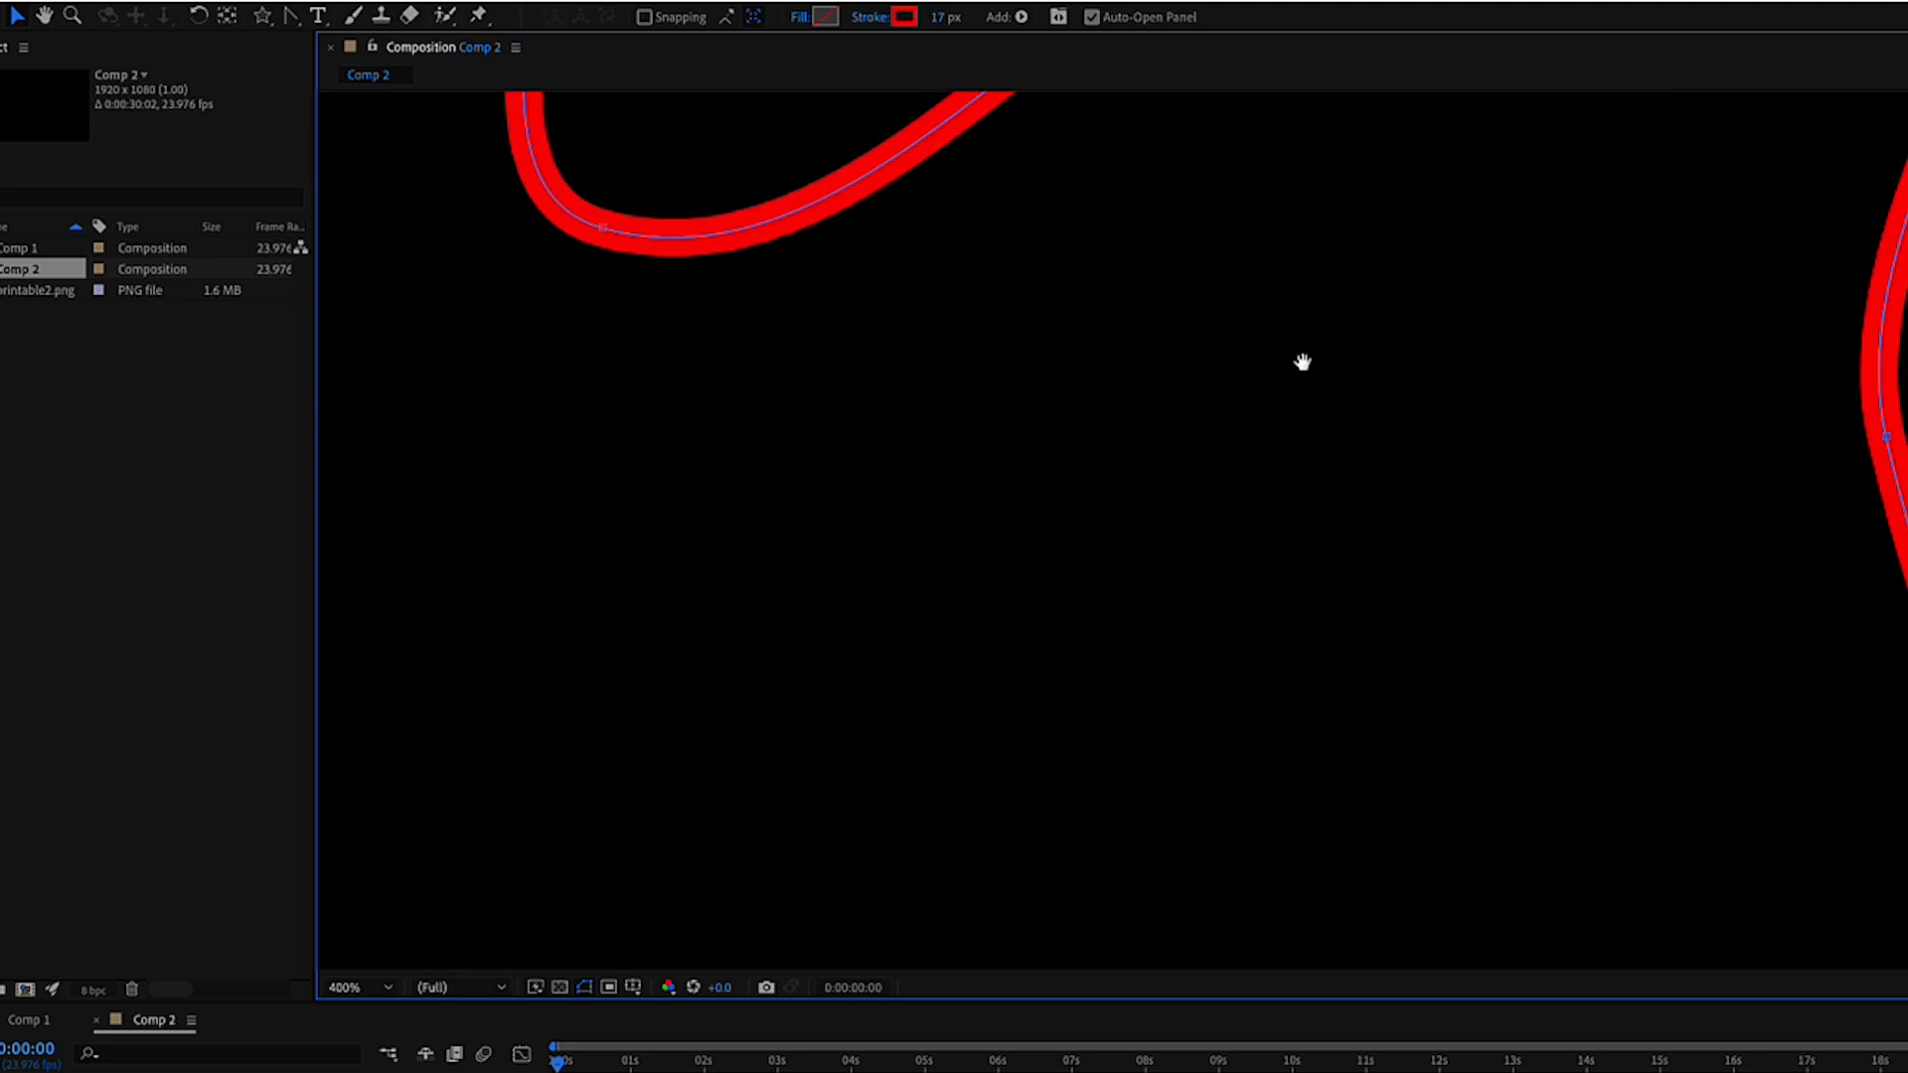
drag(1303, 364, 1510, 974)
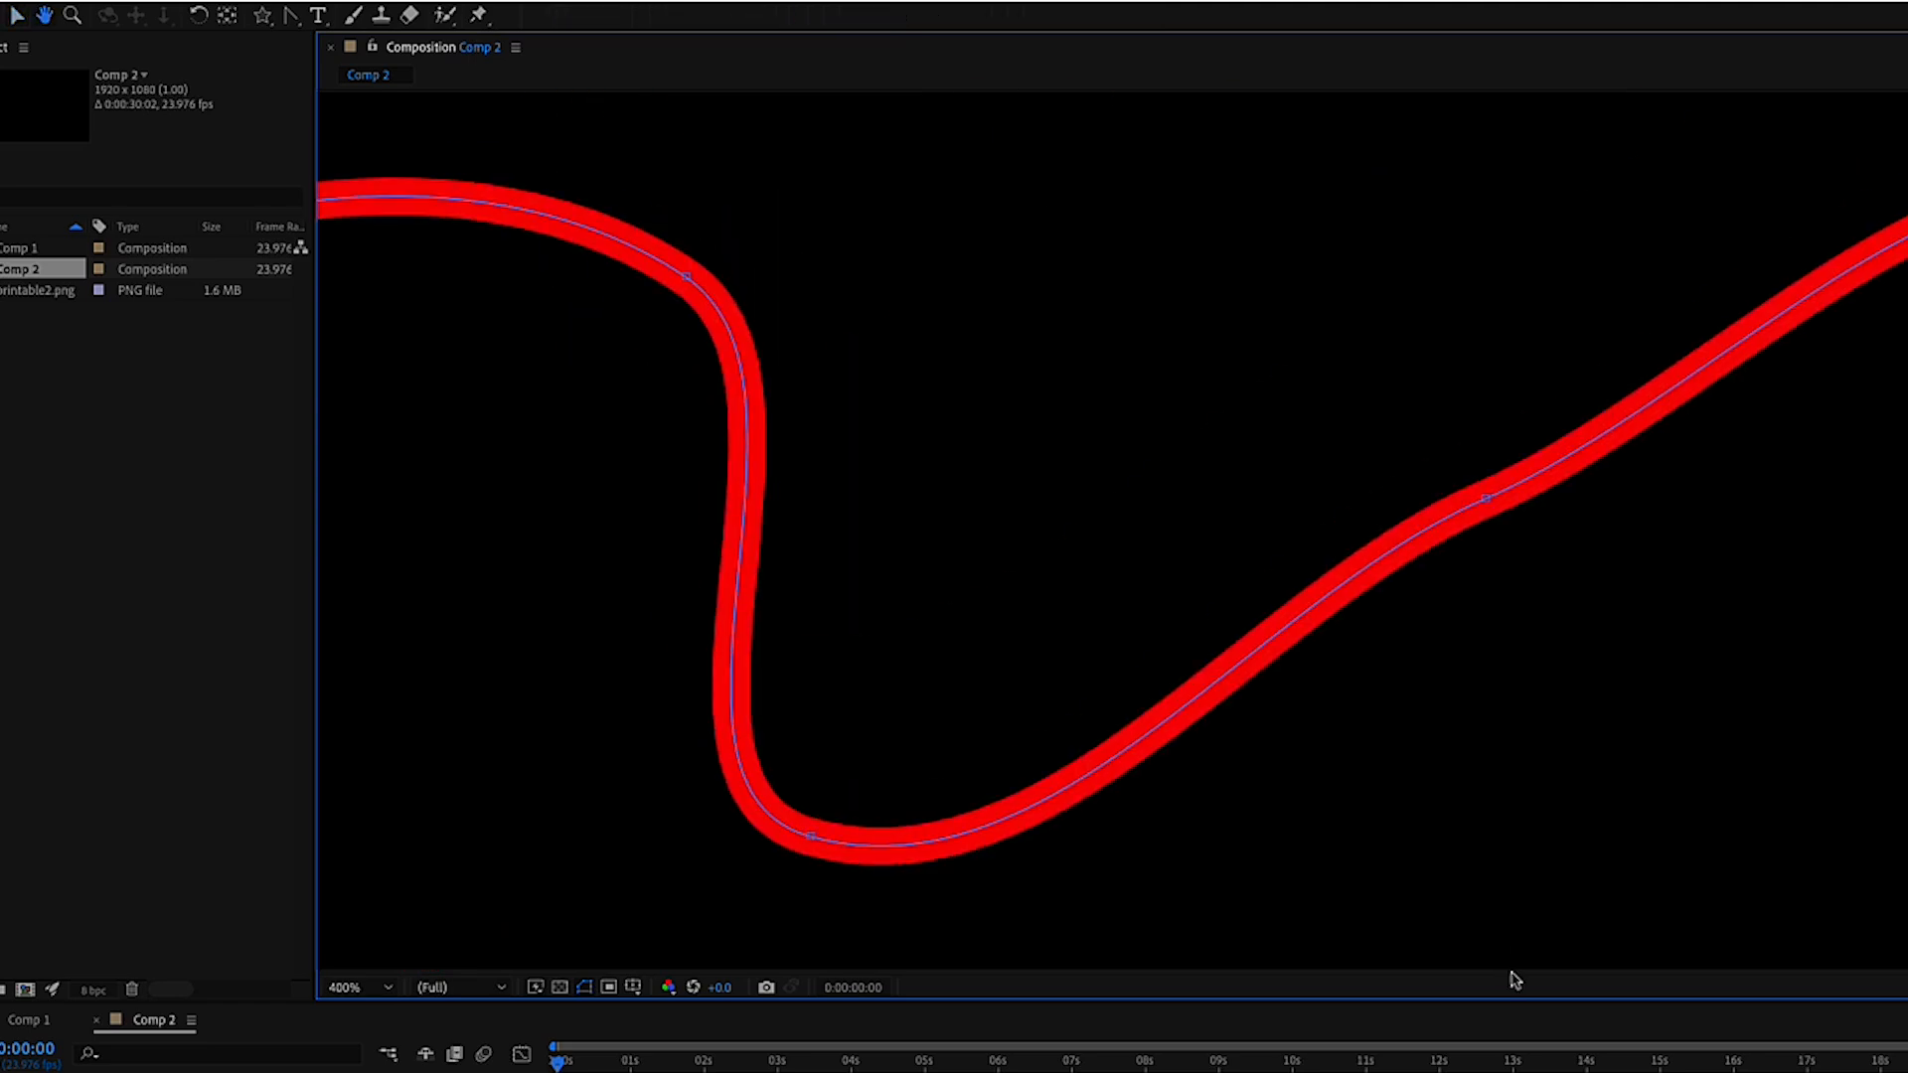
click(1487, 504)
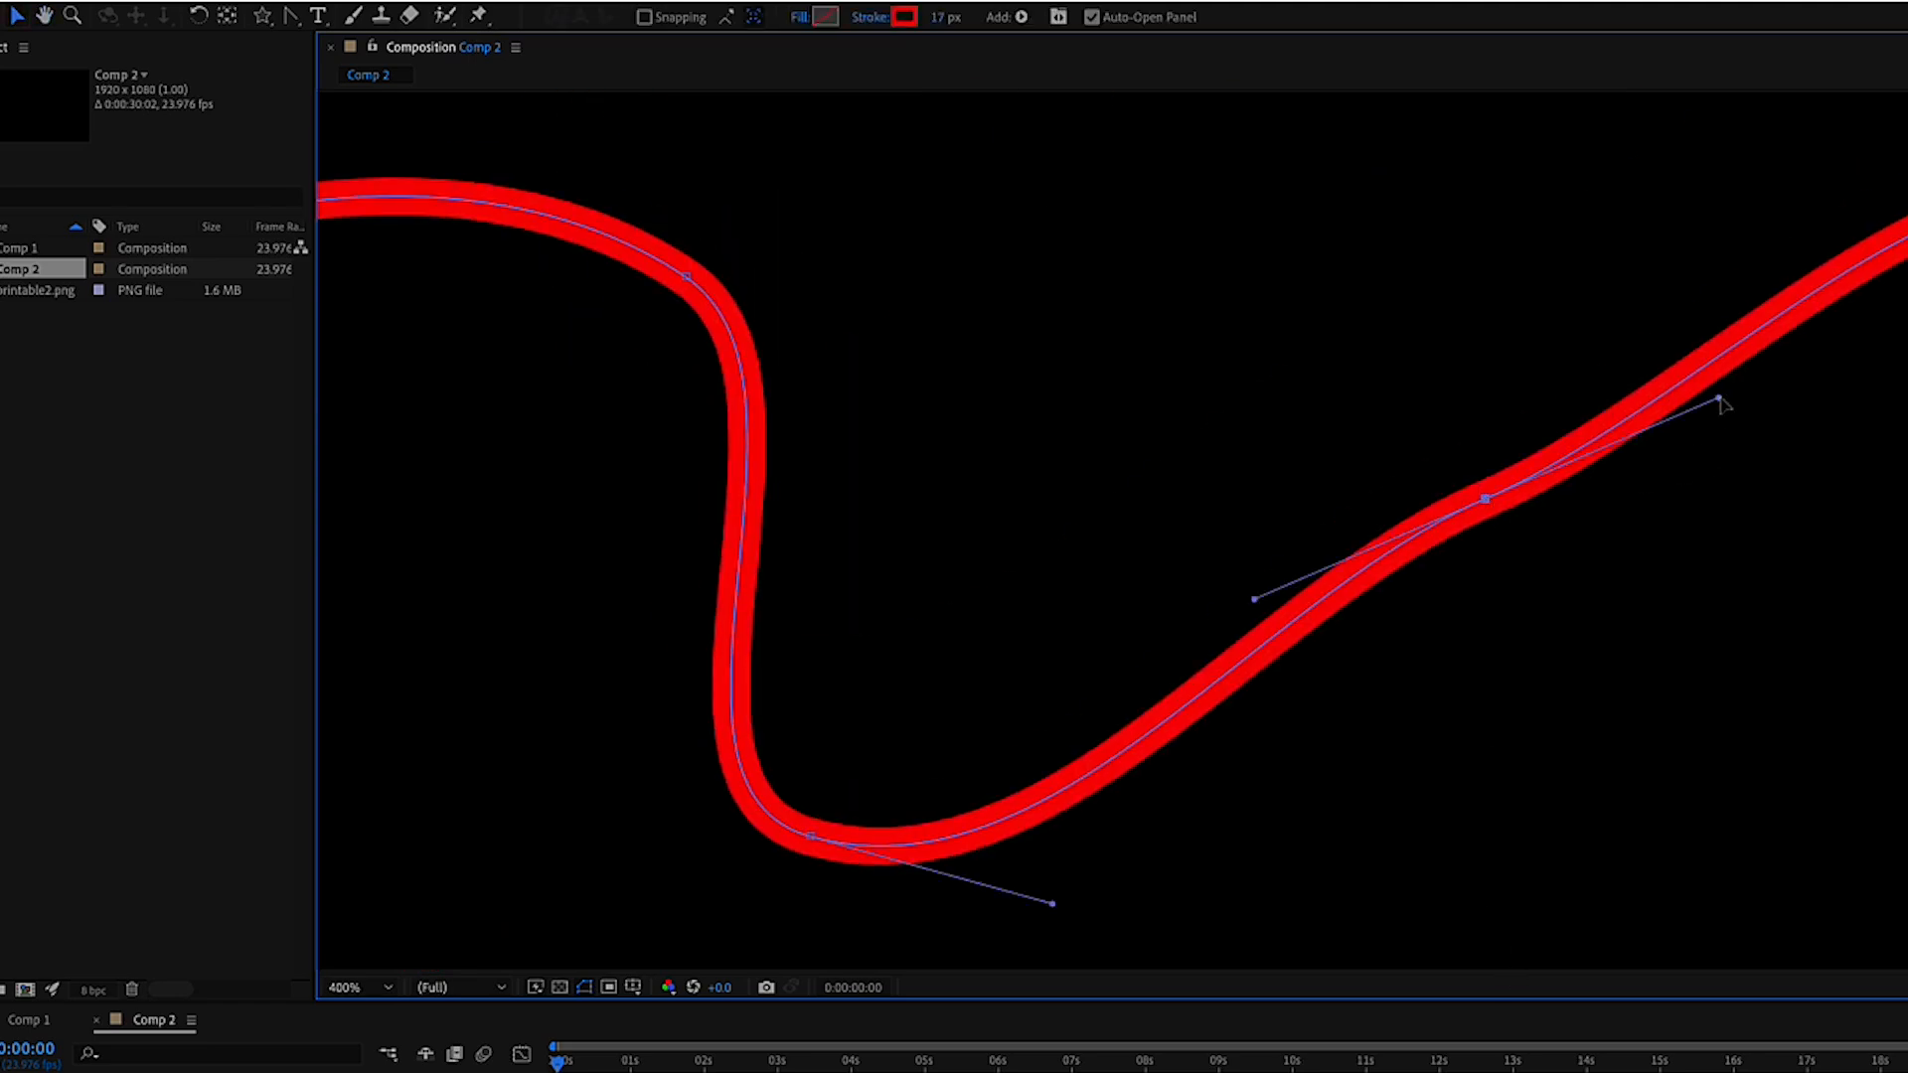
drag(1722, 397, 1693, 345)
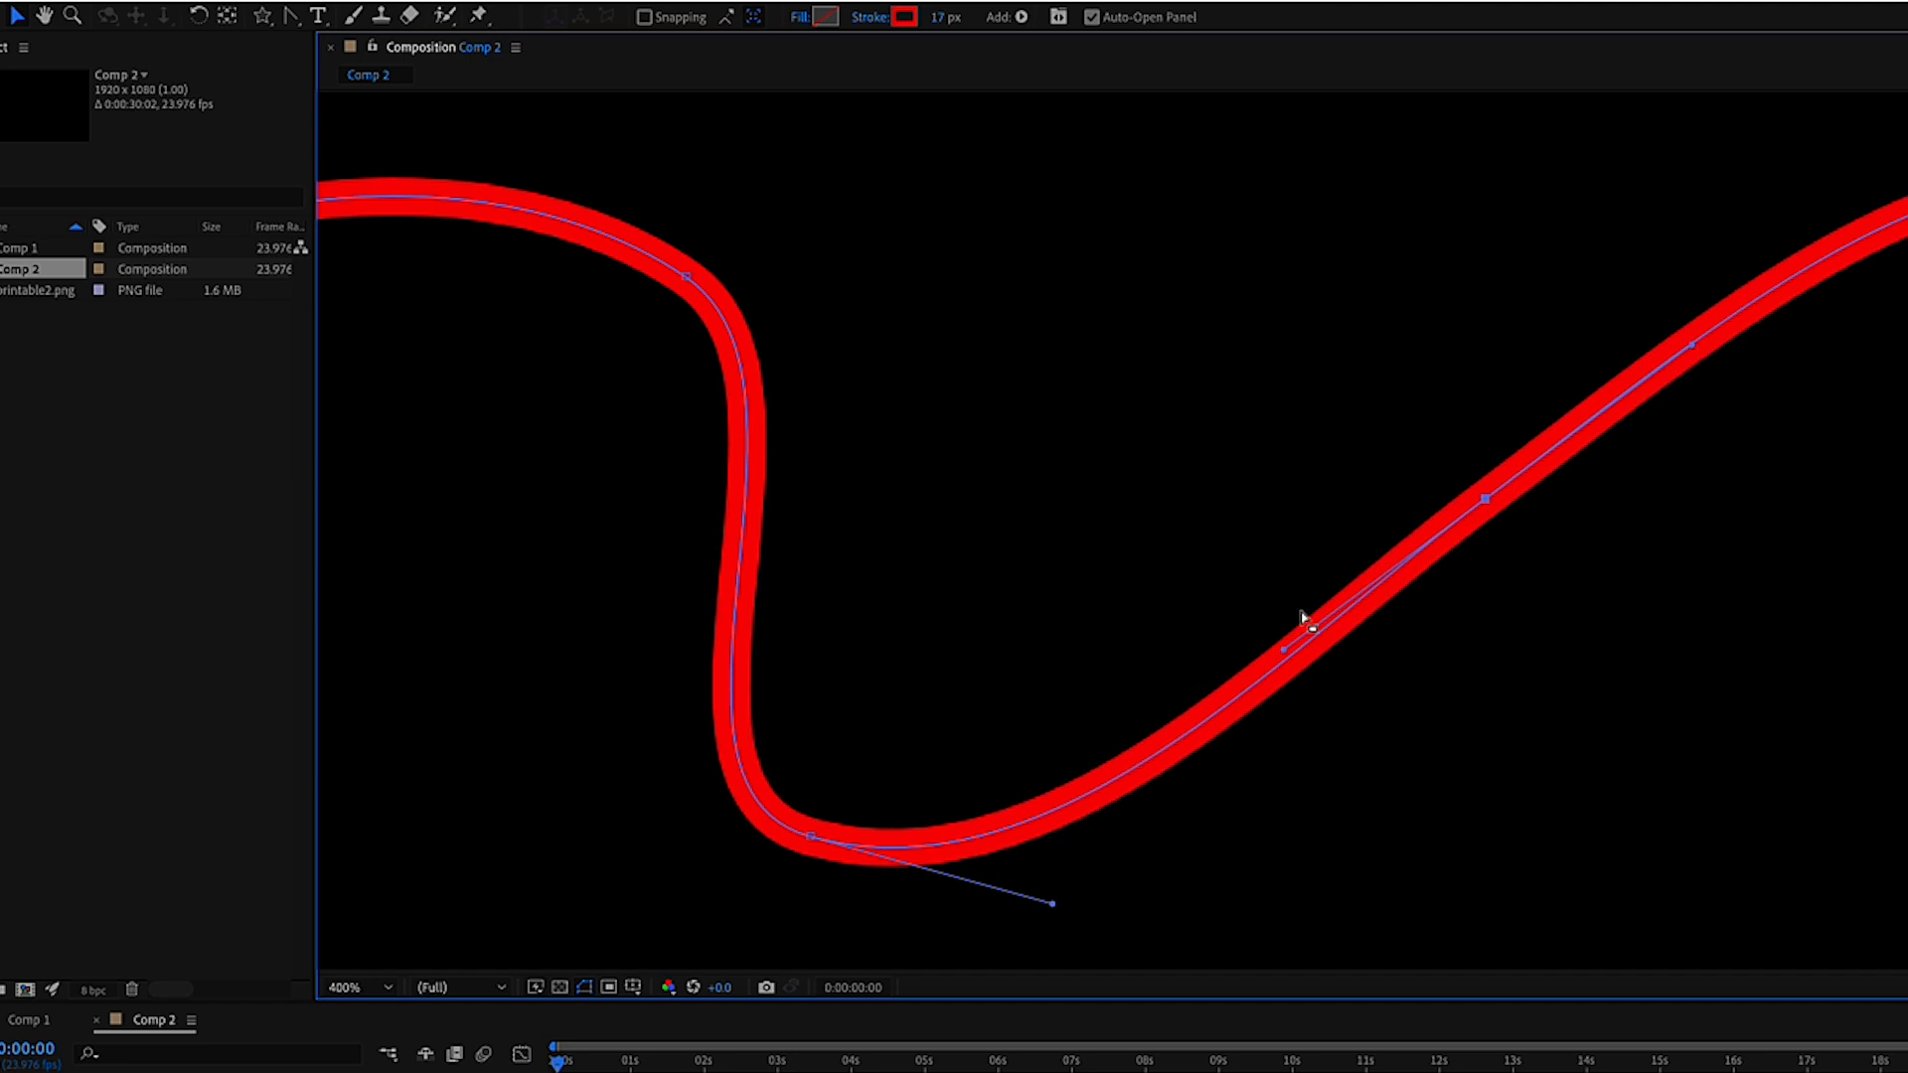
click(812, 839)
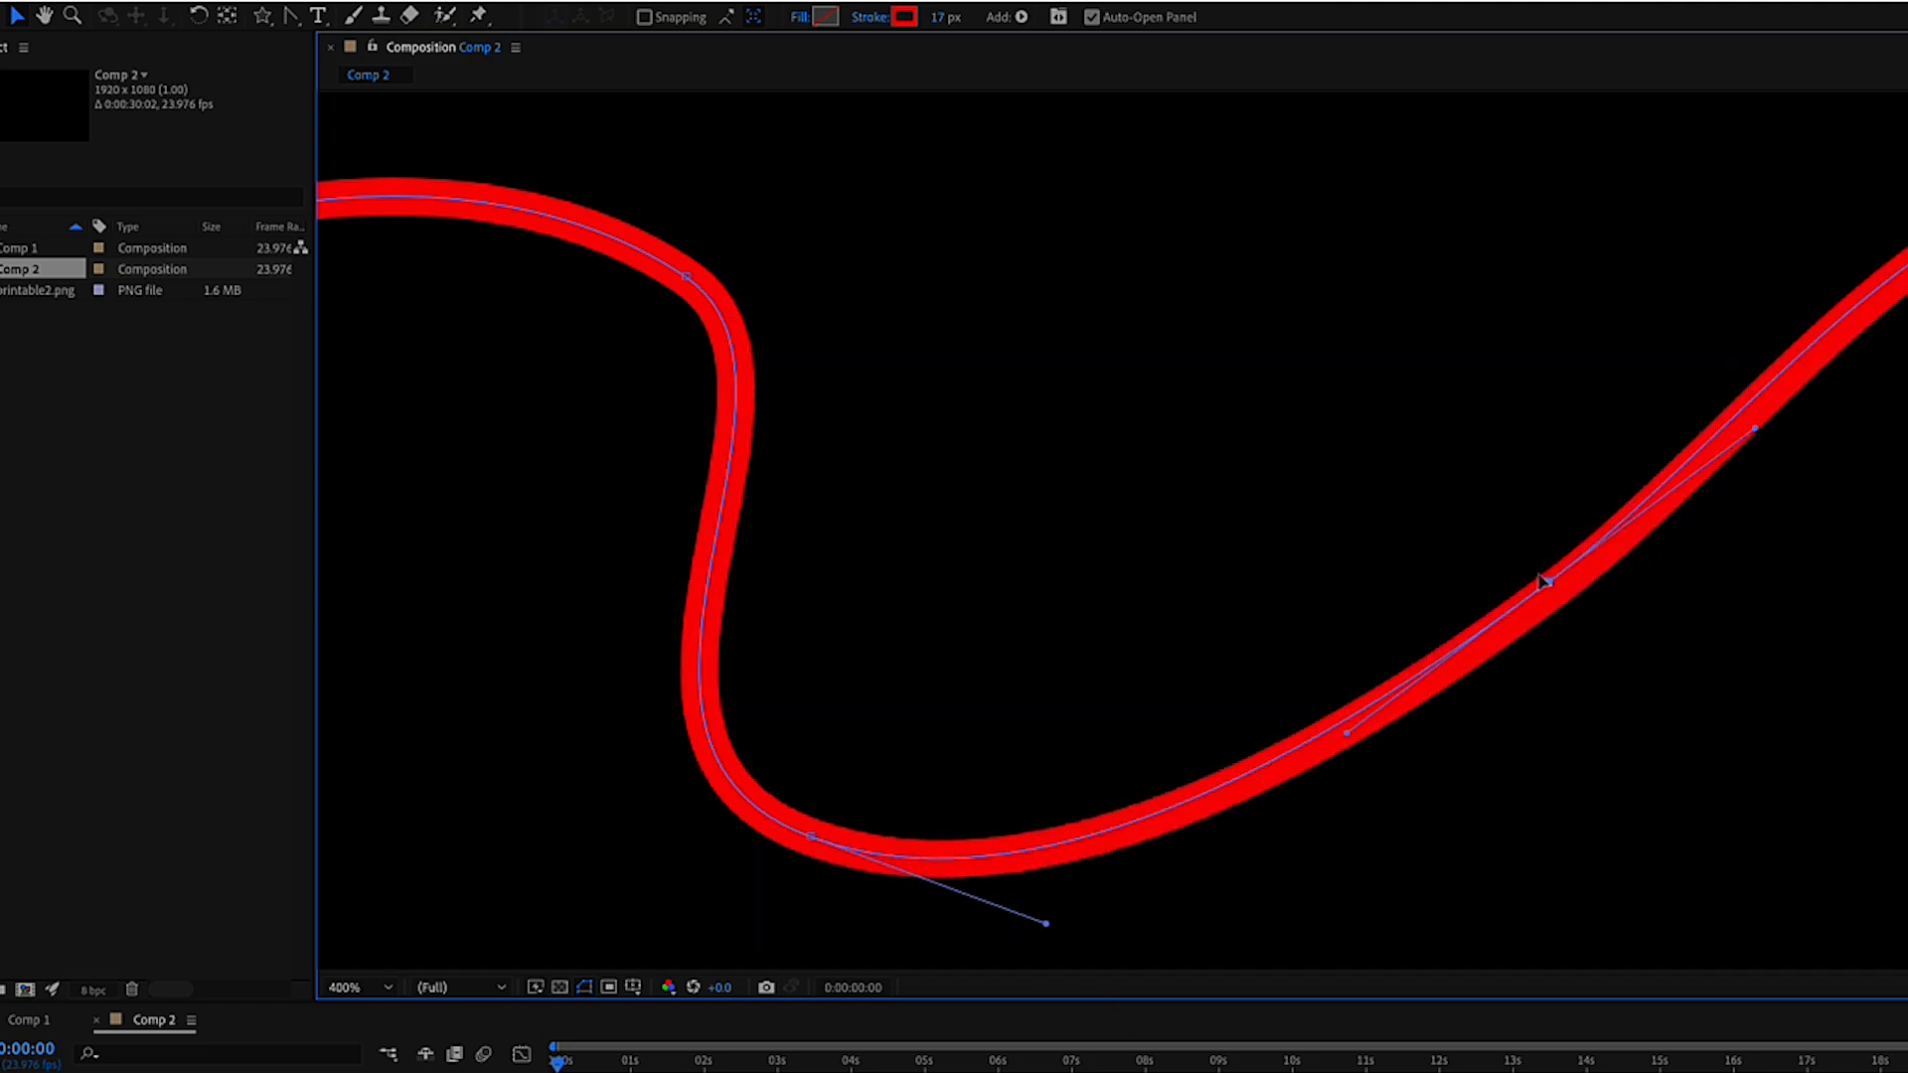
drag(1544, 582, 1589, 639)
Return to the map composition Comp 1 with the playhead at 0:00:06:11 and clear the layer selection.
scroll(1589, 639, down, 5)
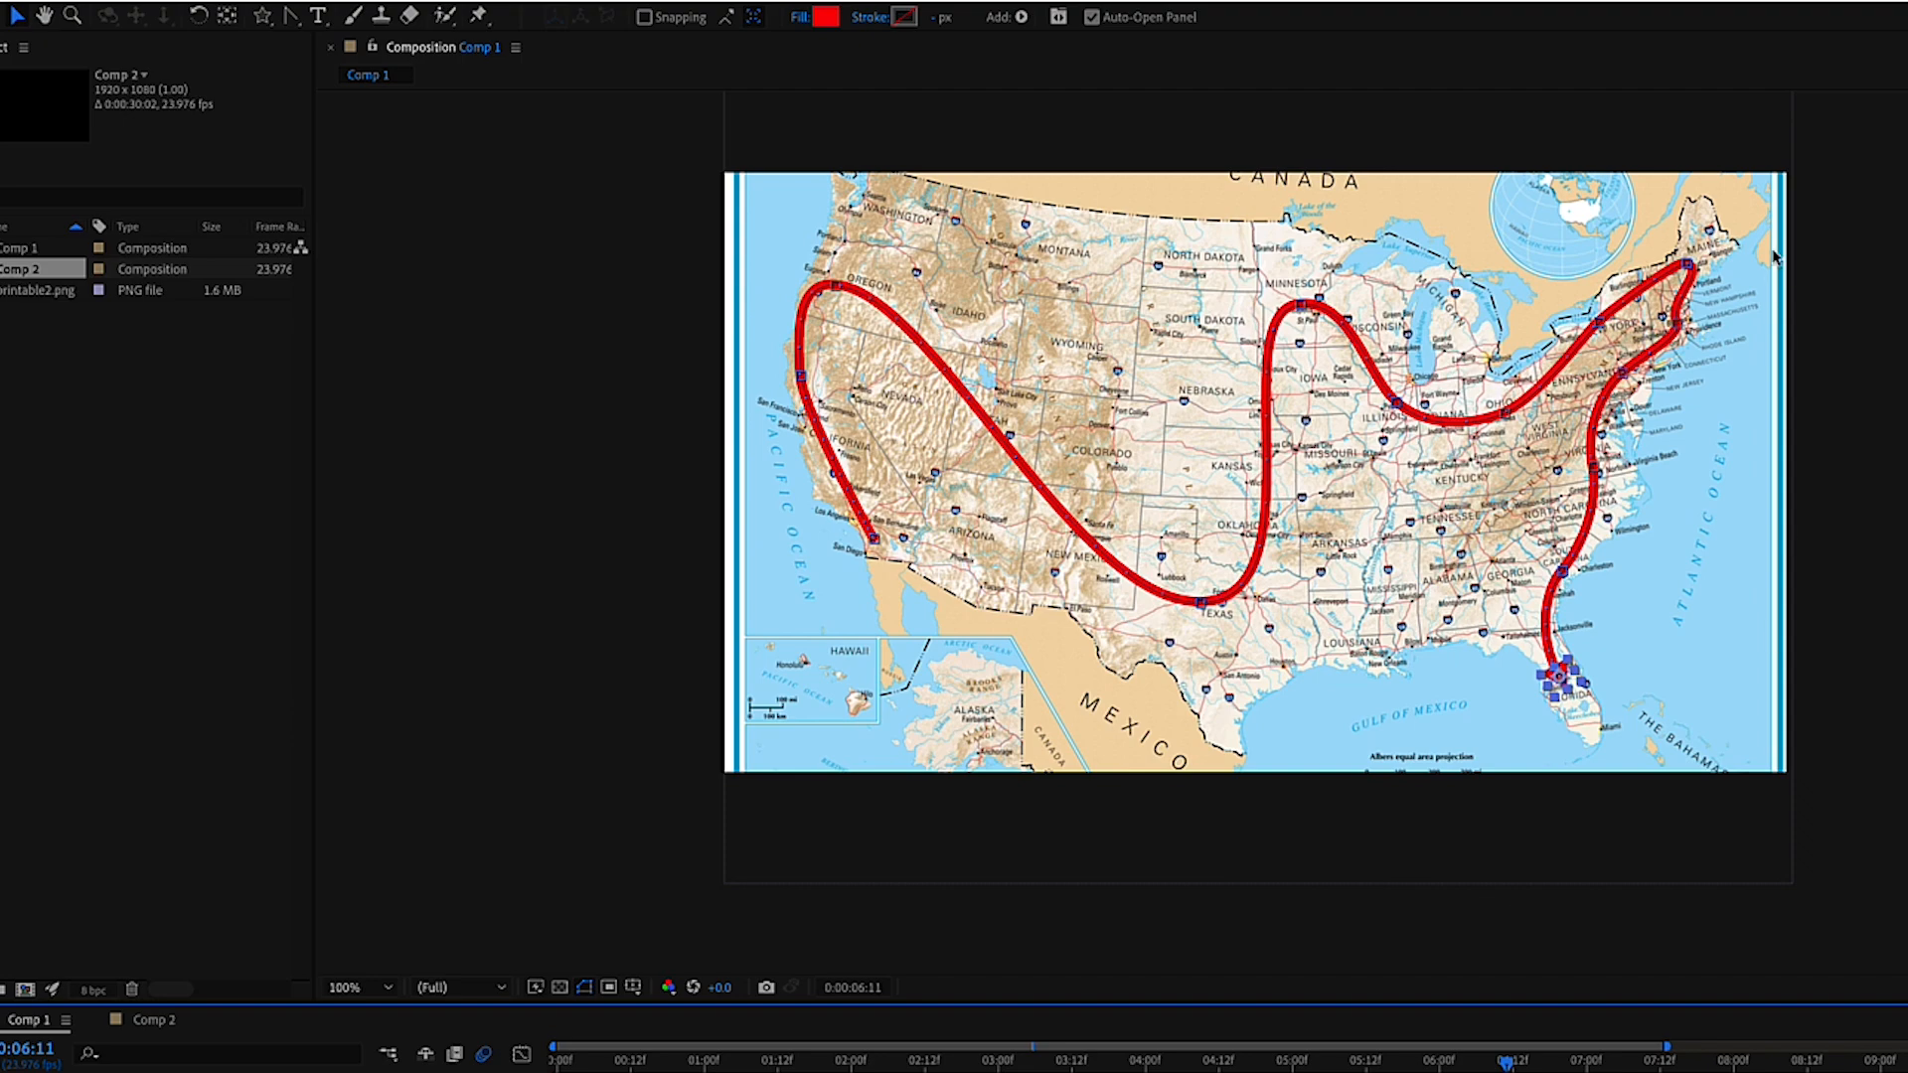
click(1757, 802)
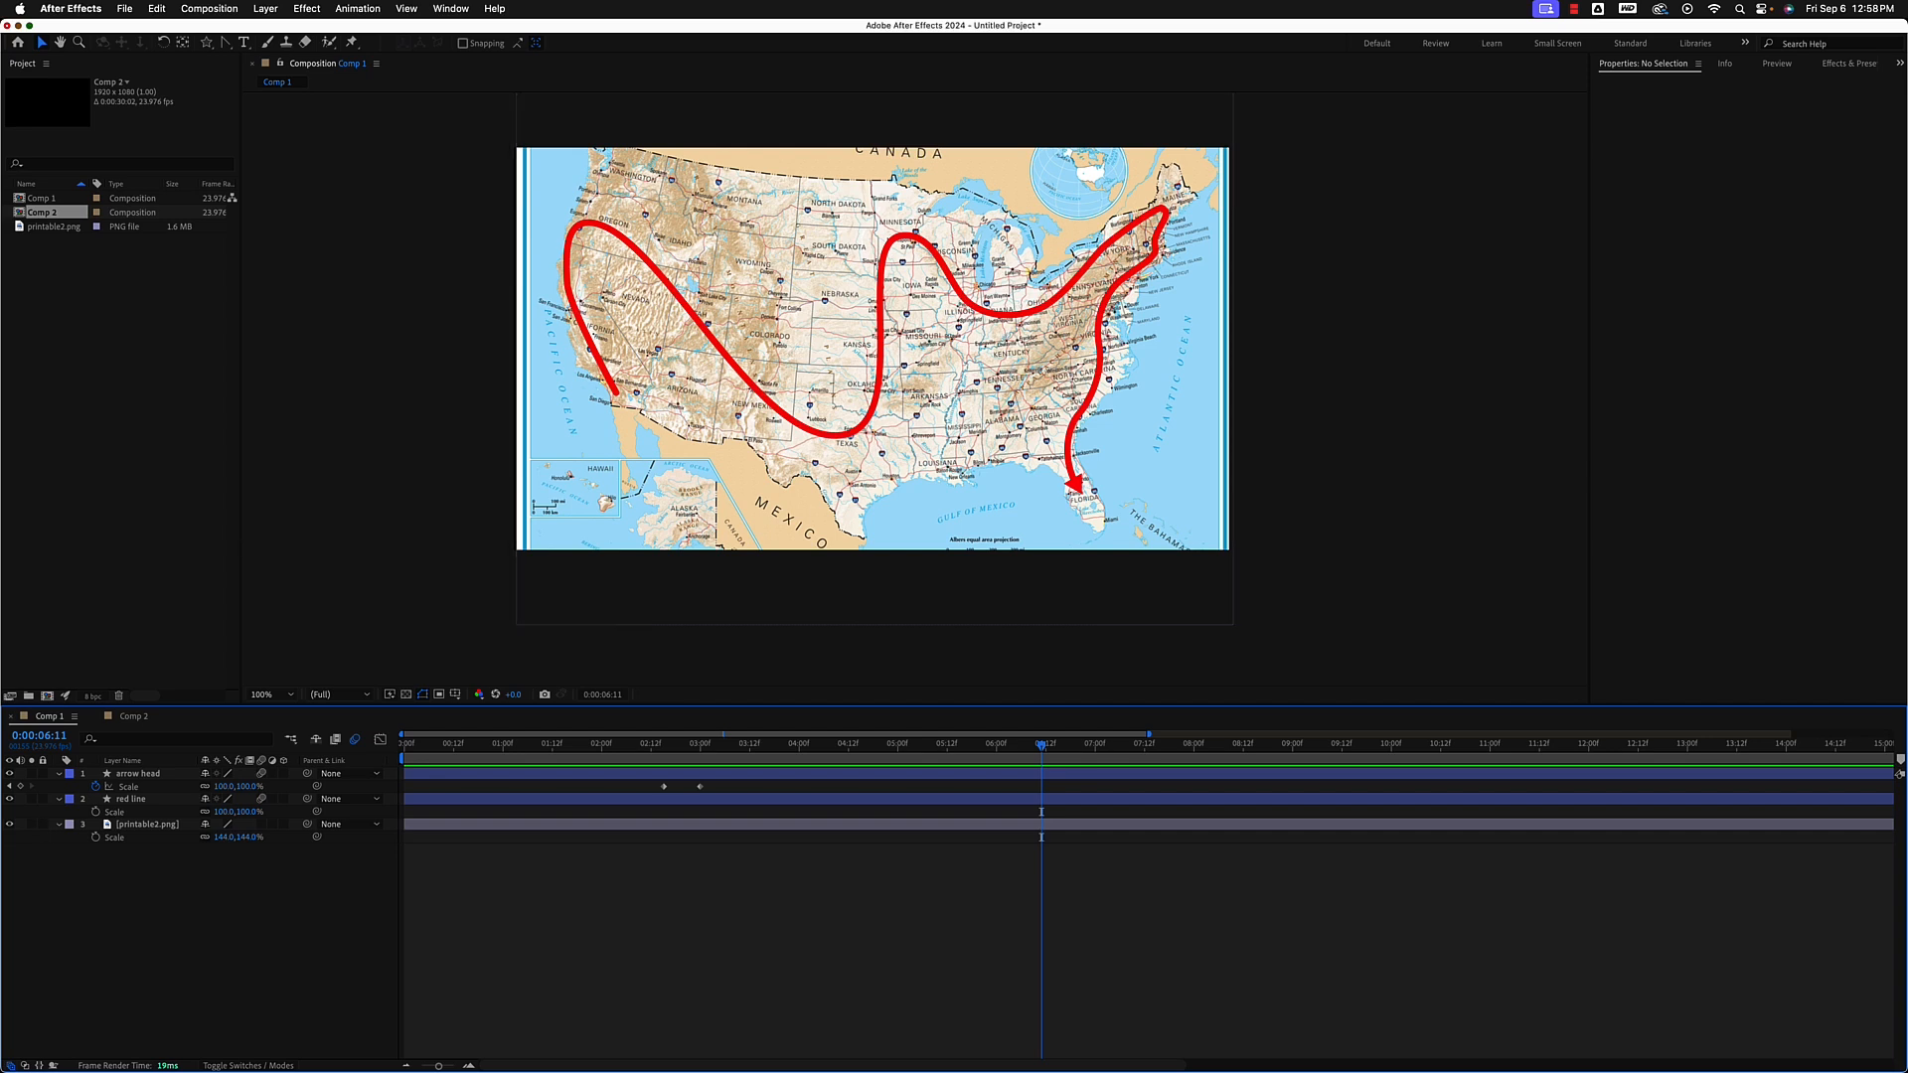
Draw a rectangular mask on the printable2.png map layer that crops off its white and blue side borders, and deselect the layer.
click(148, 825)
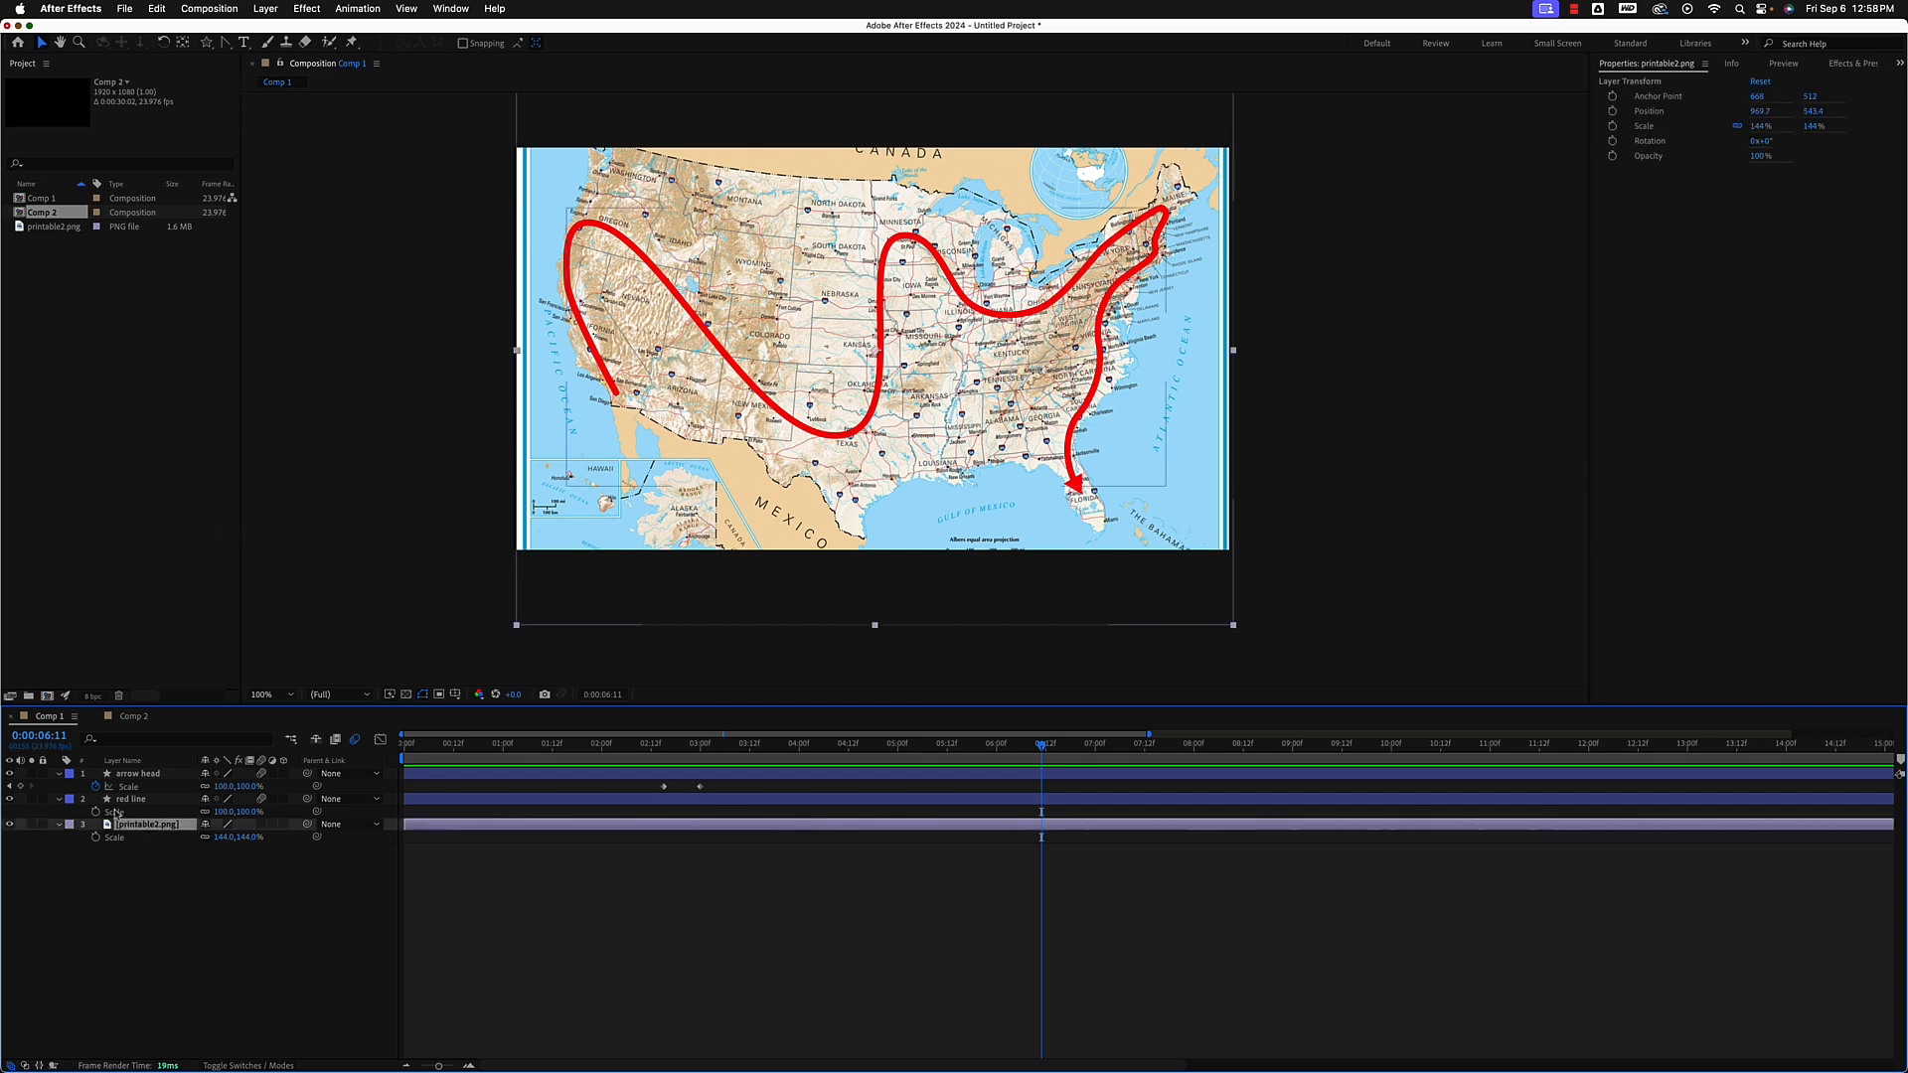
click(205, 43)
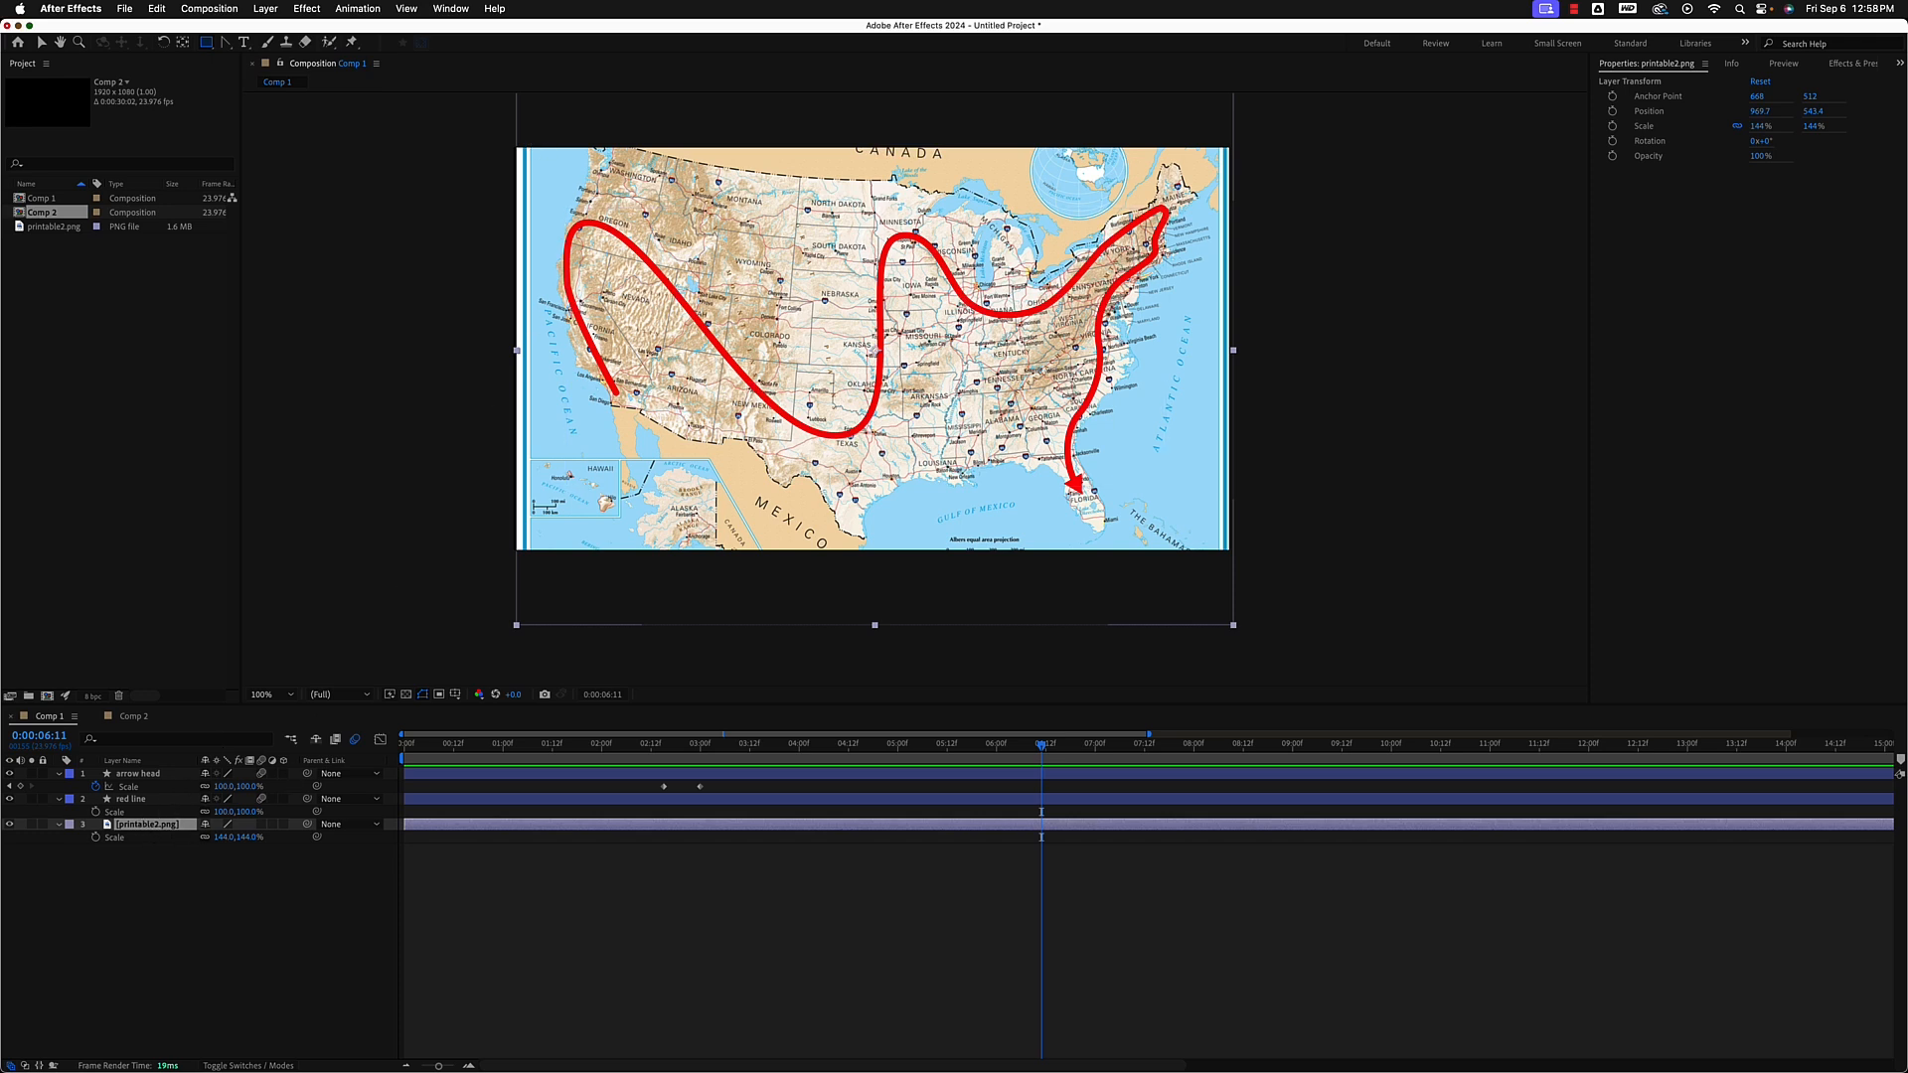
mouse_move(534, 144)
mouse_down()
mouse_move(635, 519)
mouse_move(781, 586)
mouse_move(1218, 567)
mouse_up()
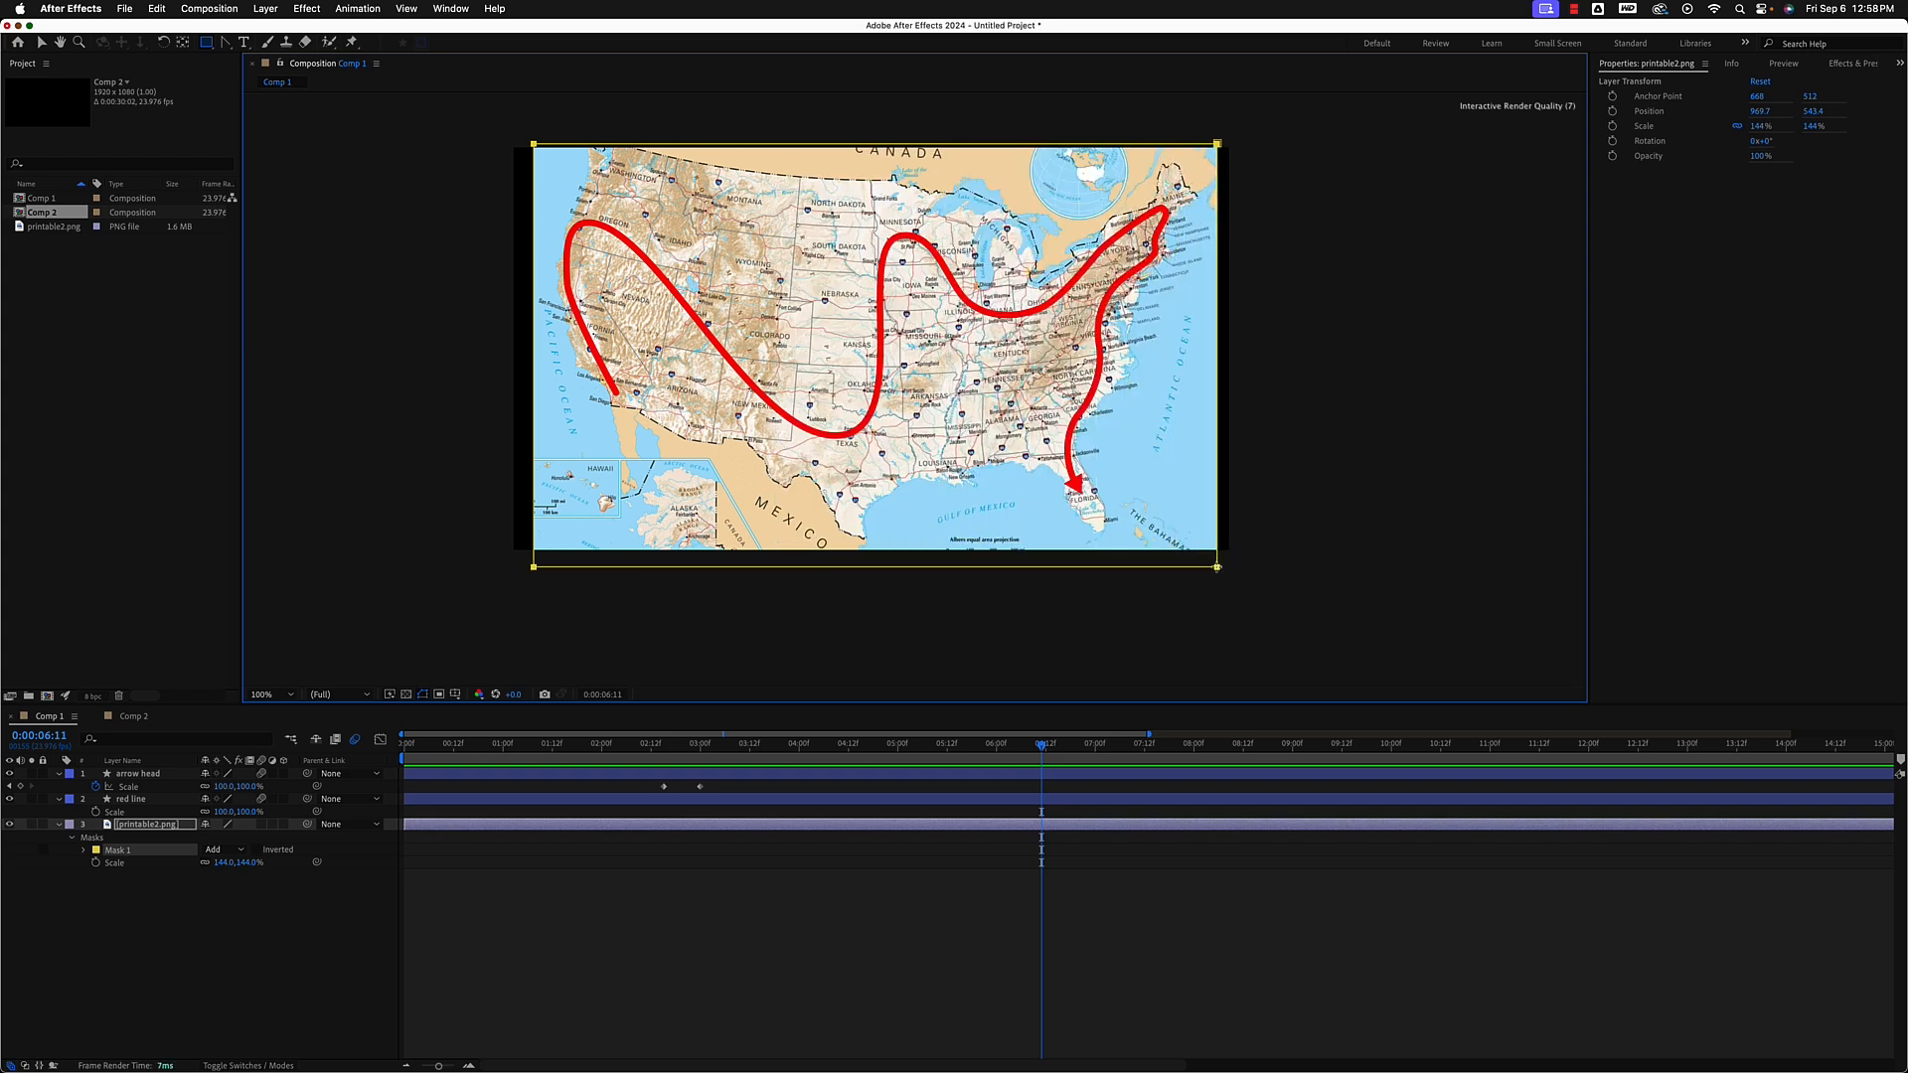
click(898, 986)
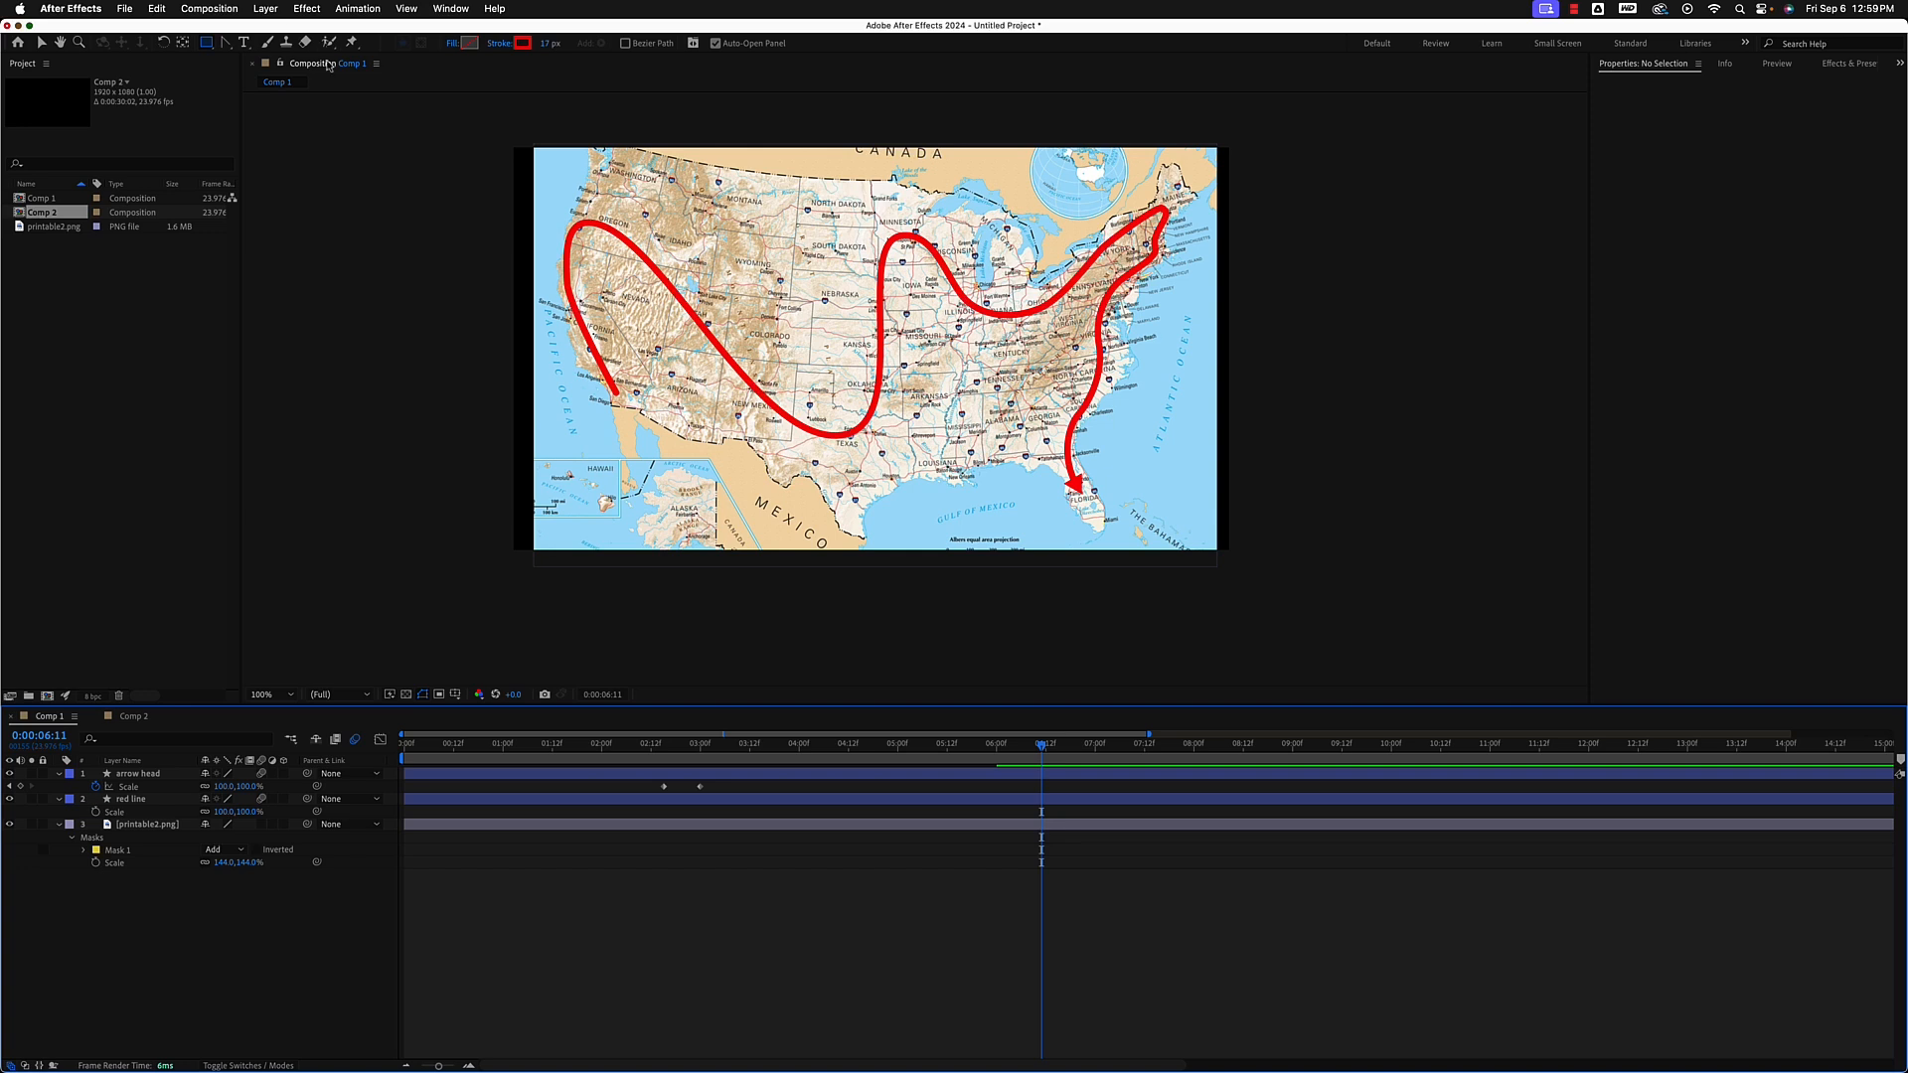
Create a 1920 x 1080 solid in the light blue sampled from the map's ocean and place it beneath the map layer.
click(265, 9)
mouse_move(274, 31)
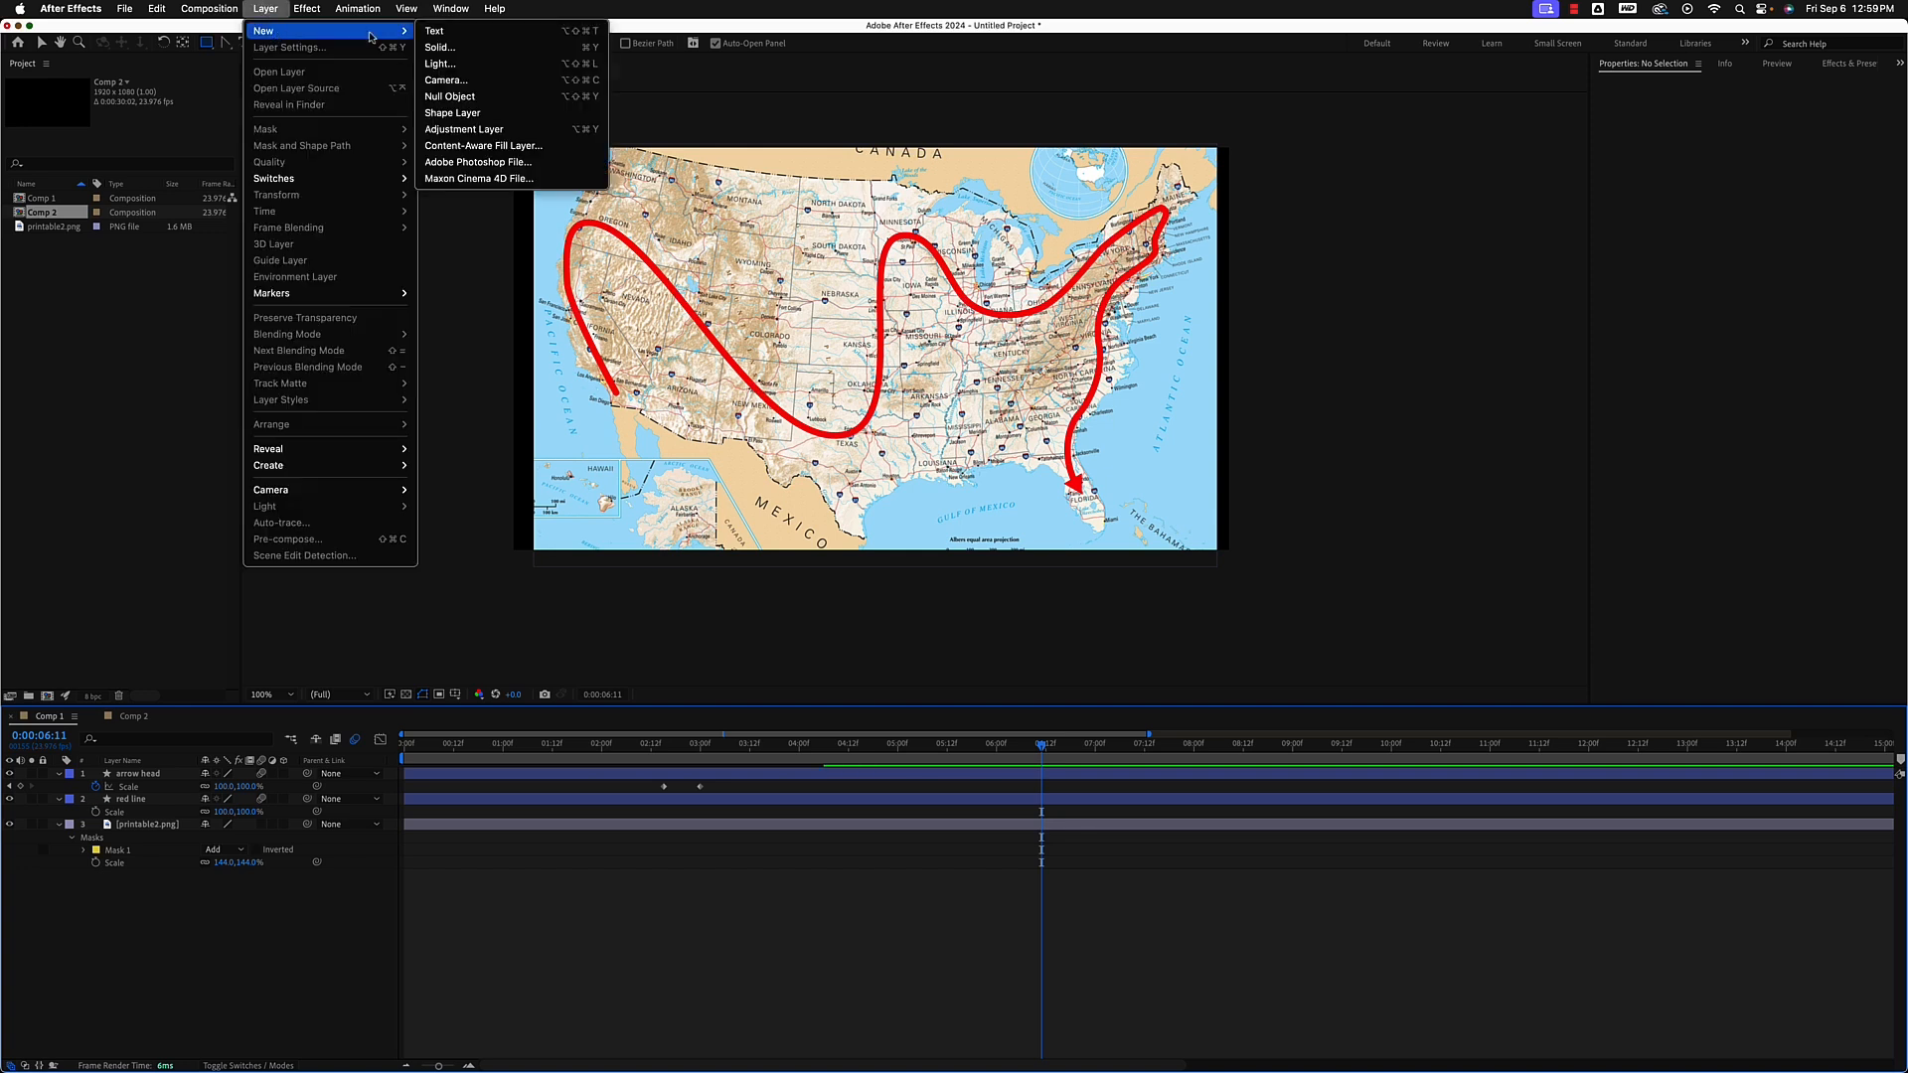
click(442, 49)
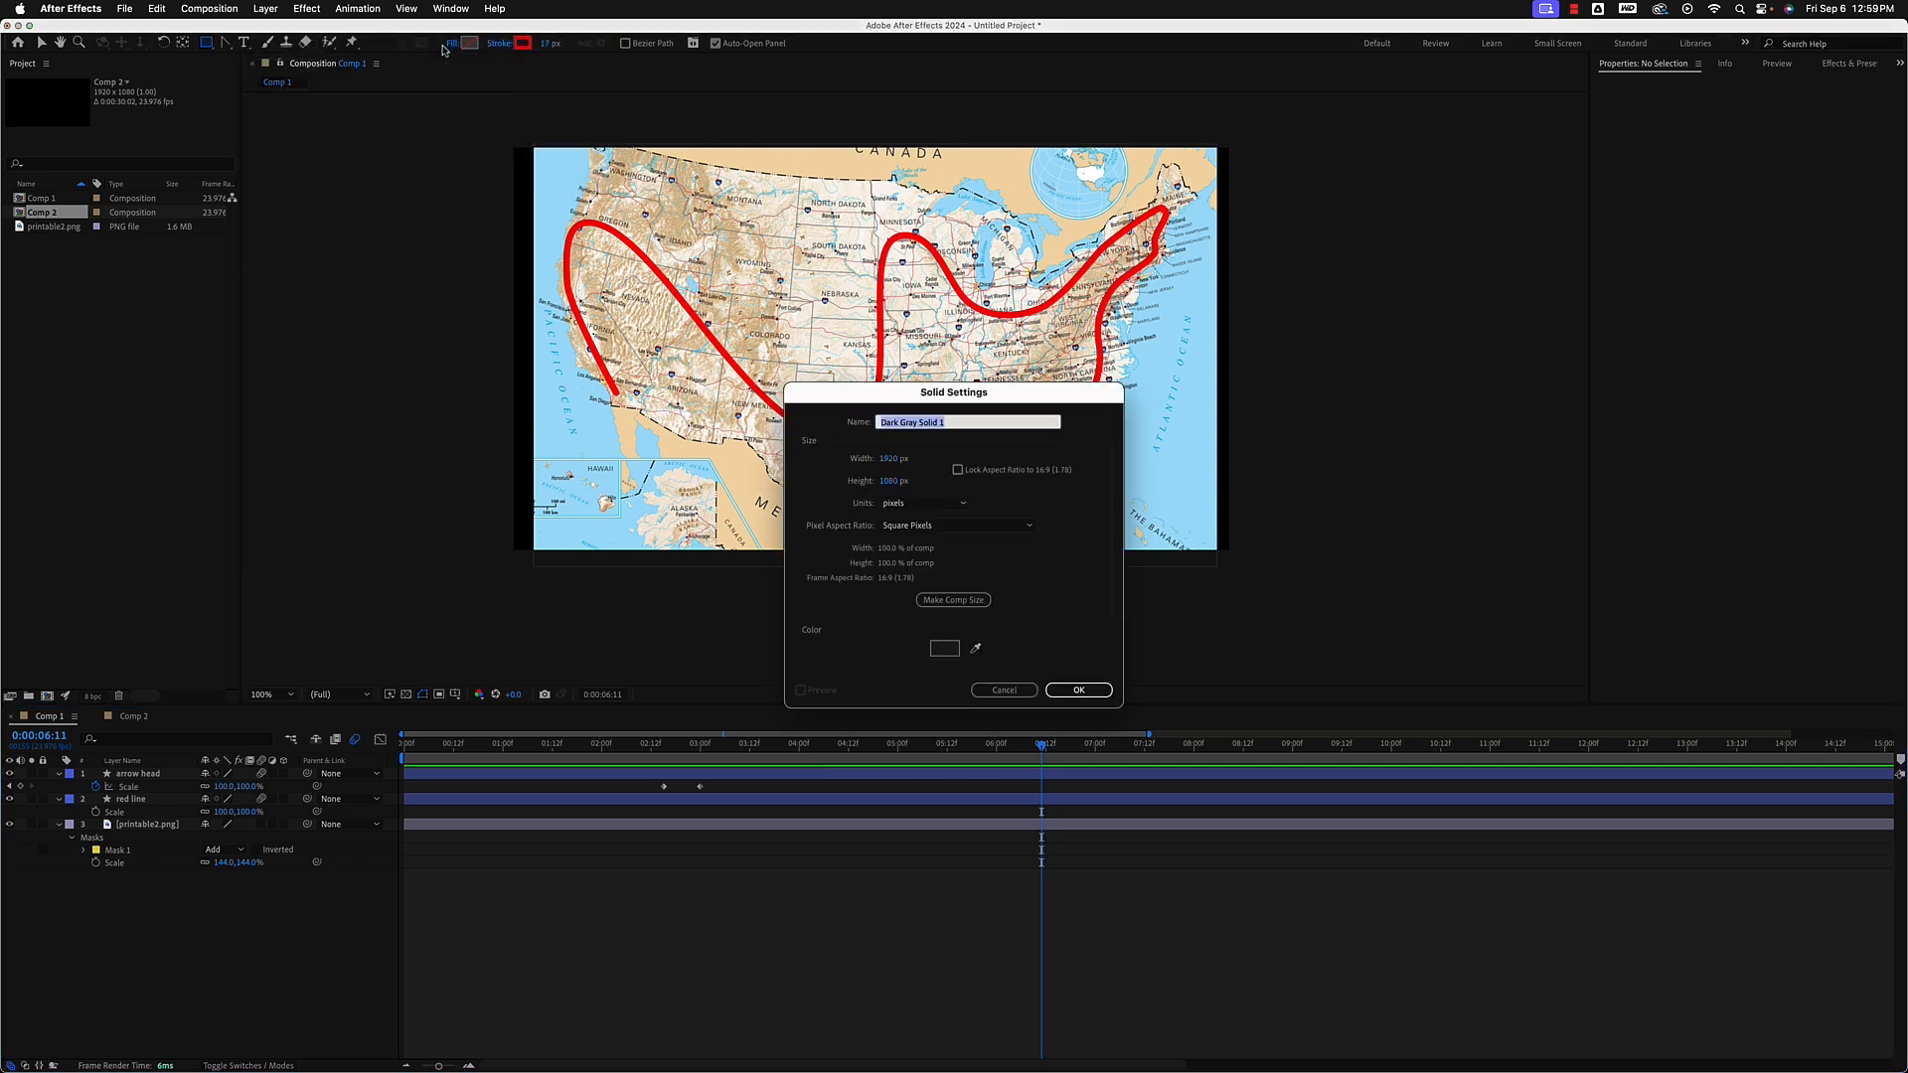
click(976, 648)
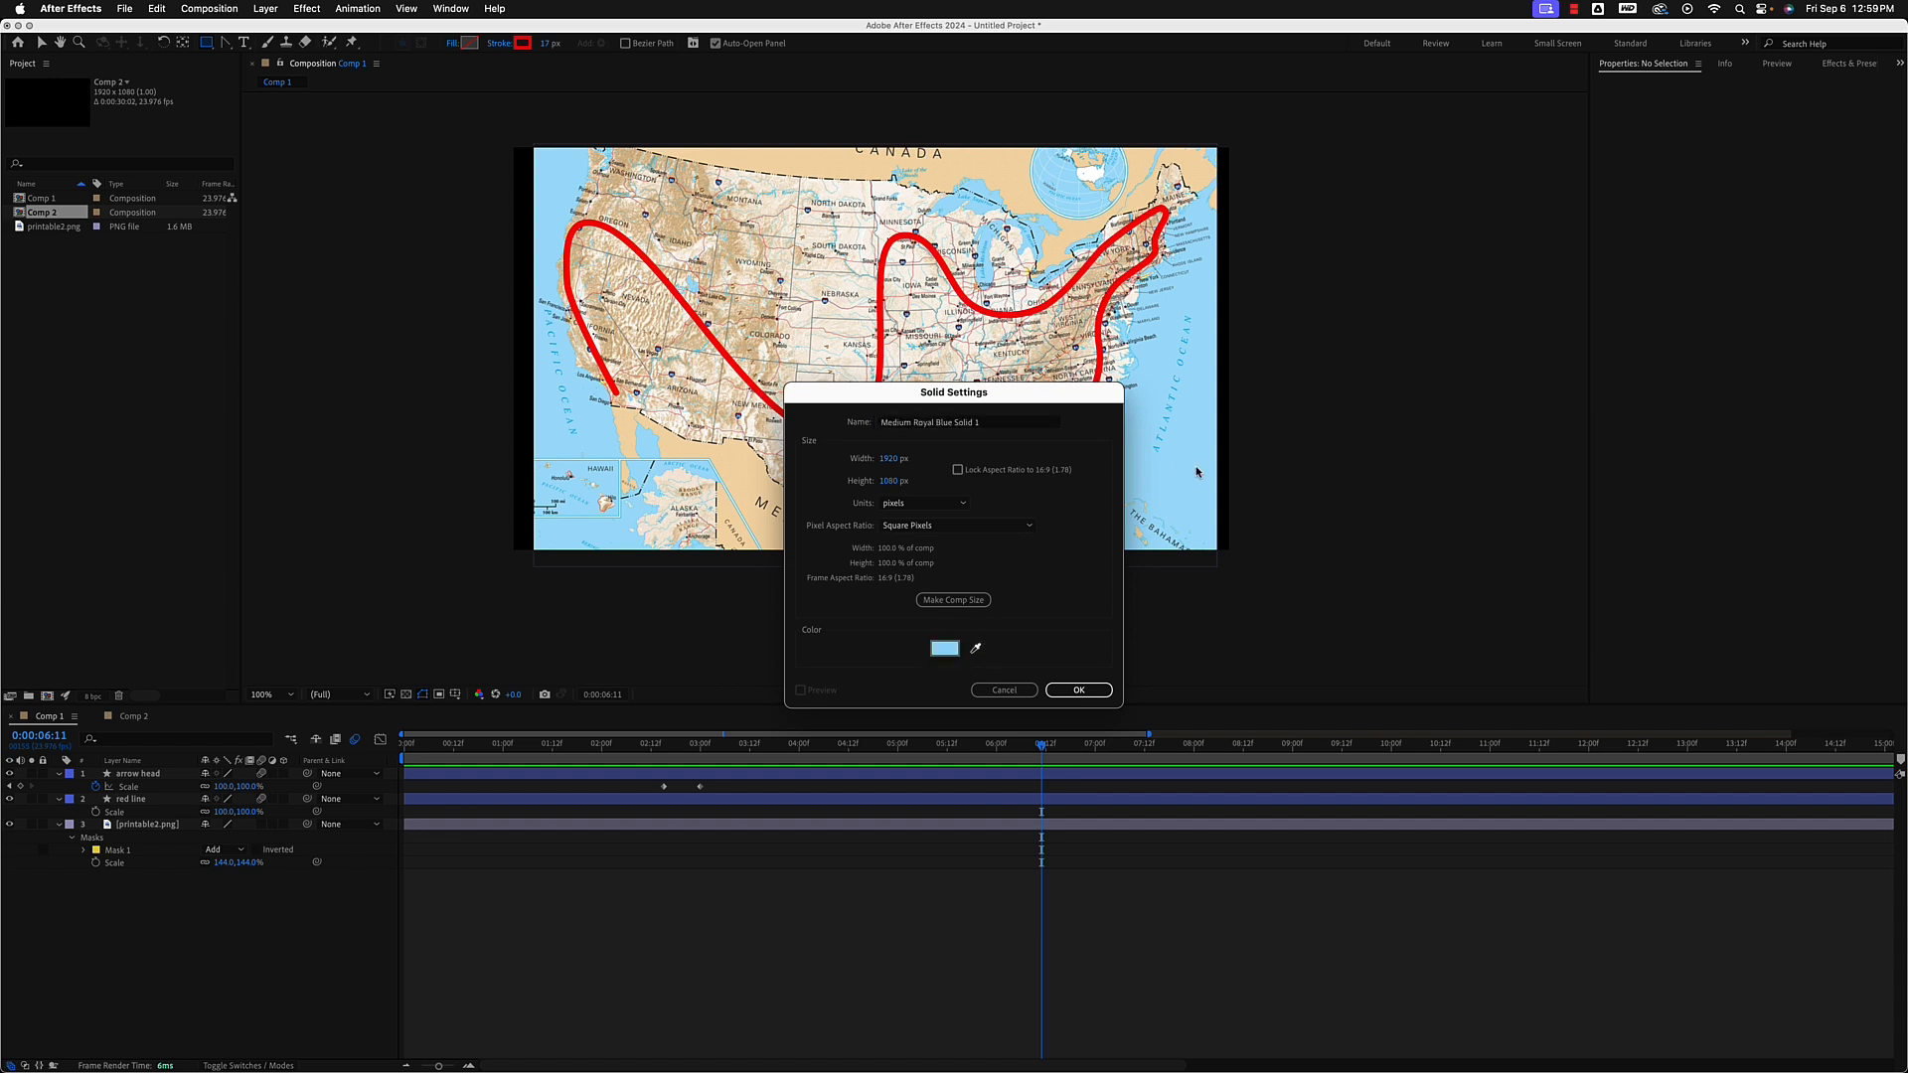
click(1079, 689)
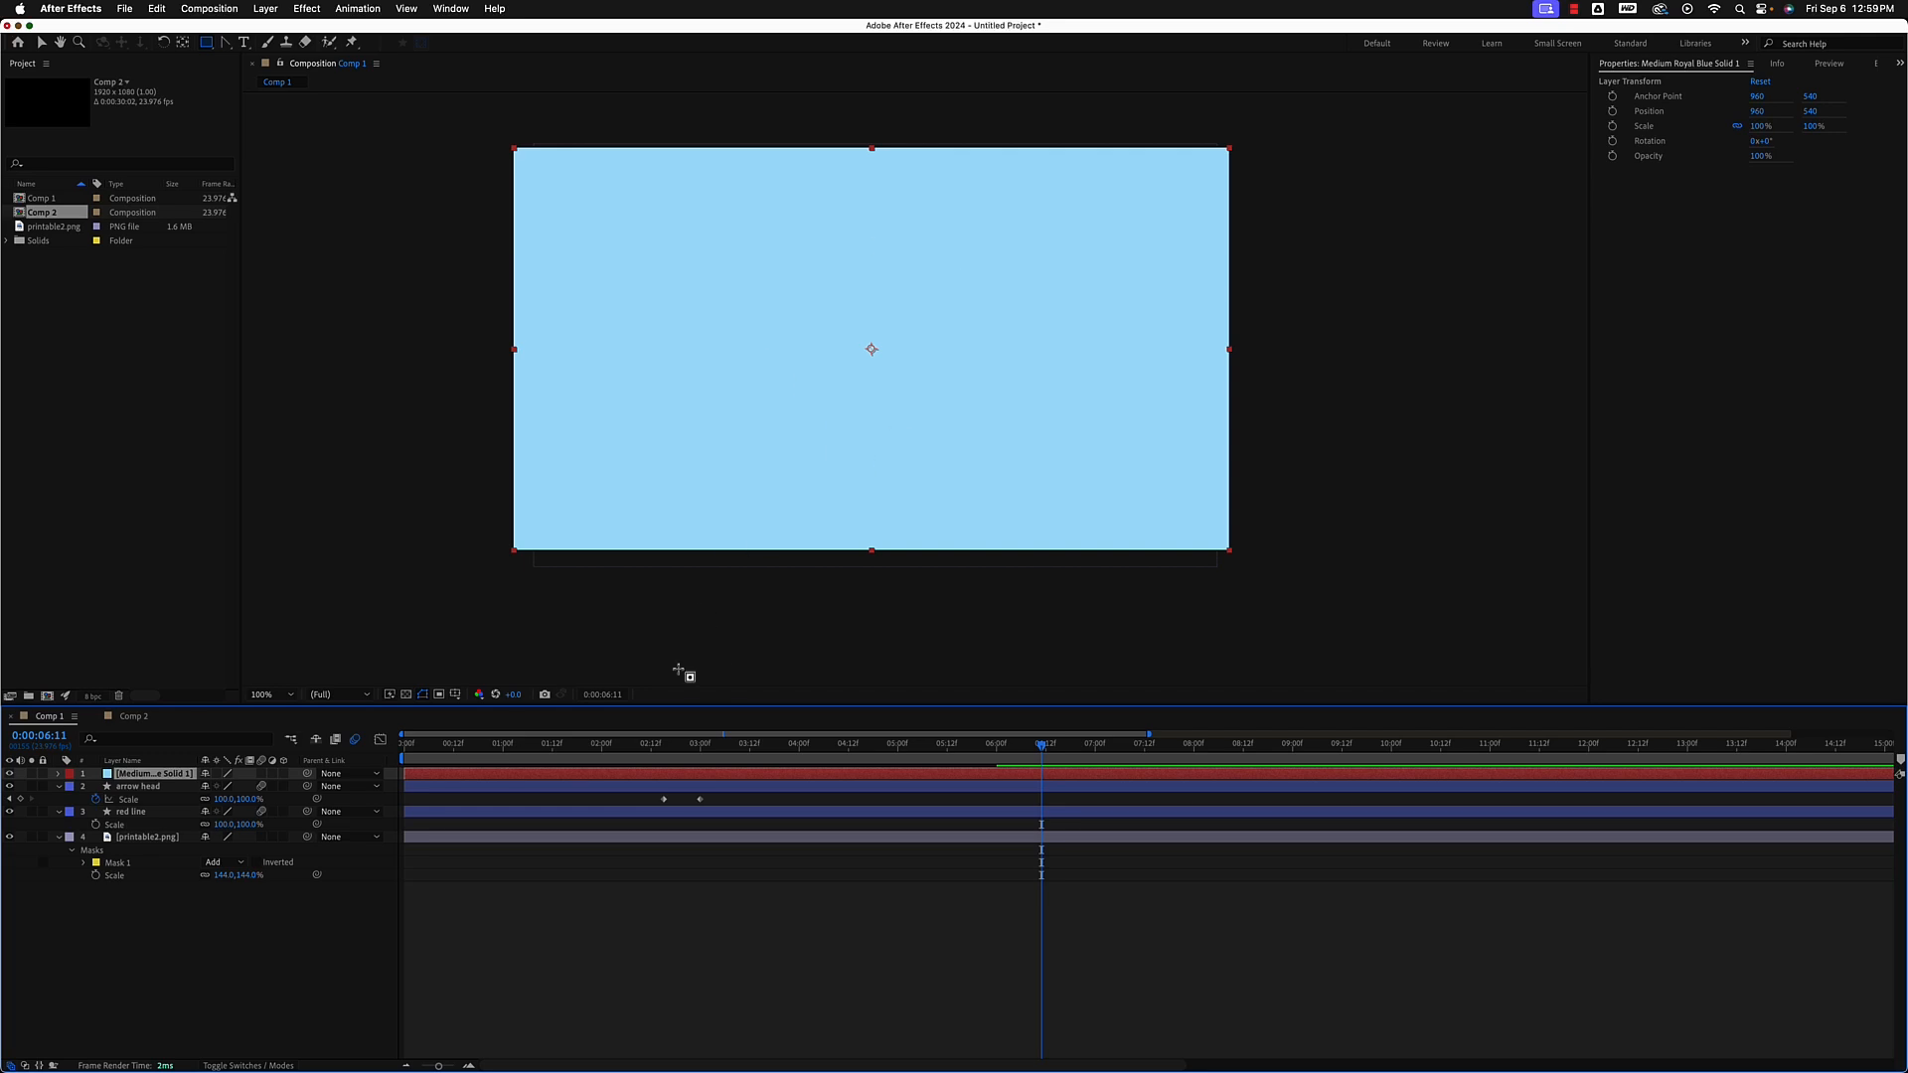
drag(171, 775, 157, 895)
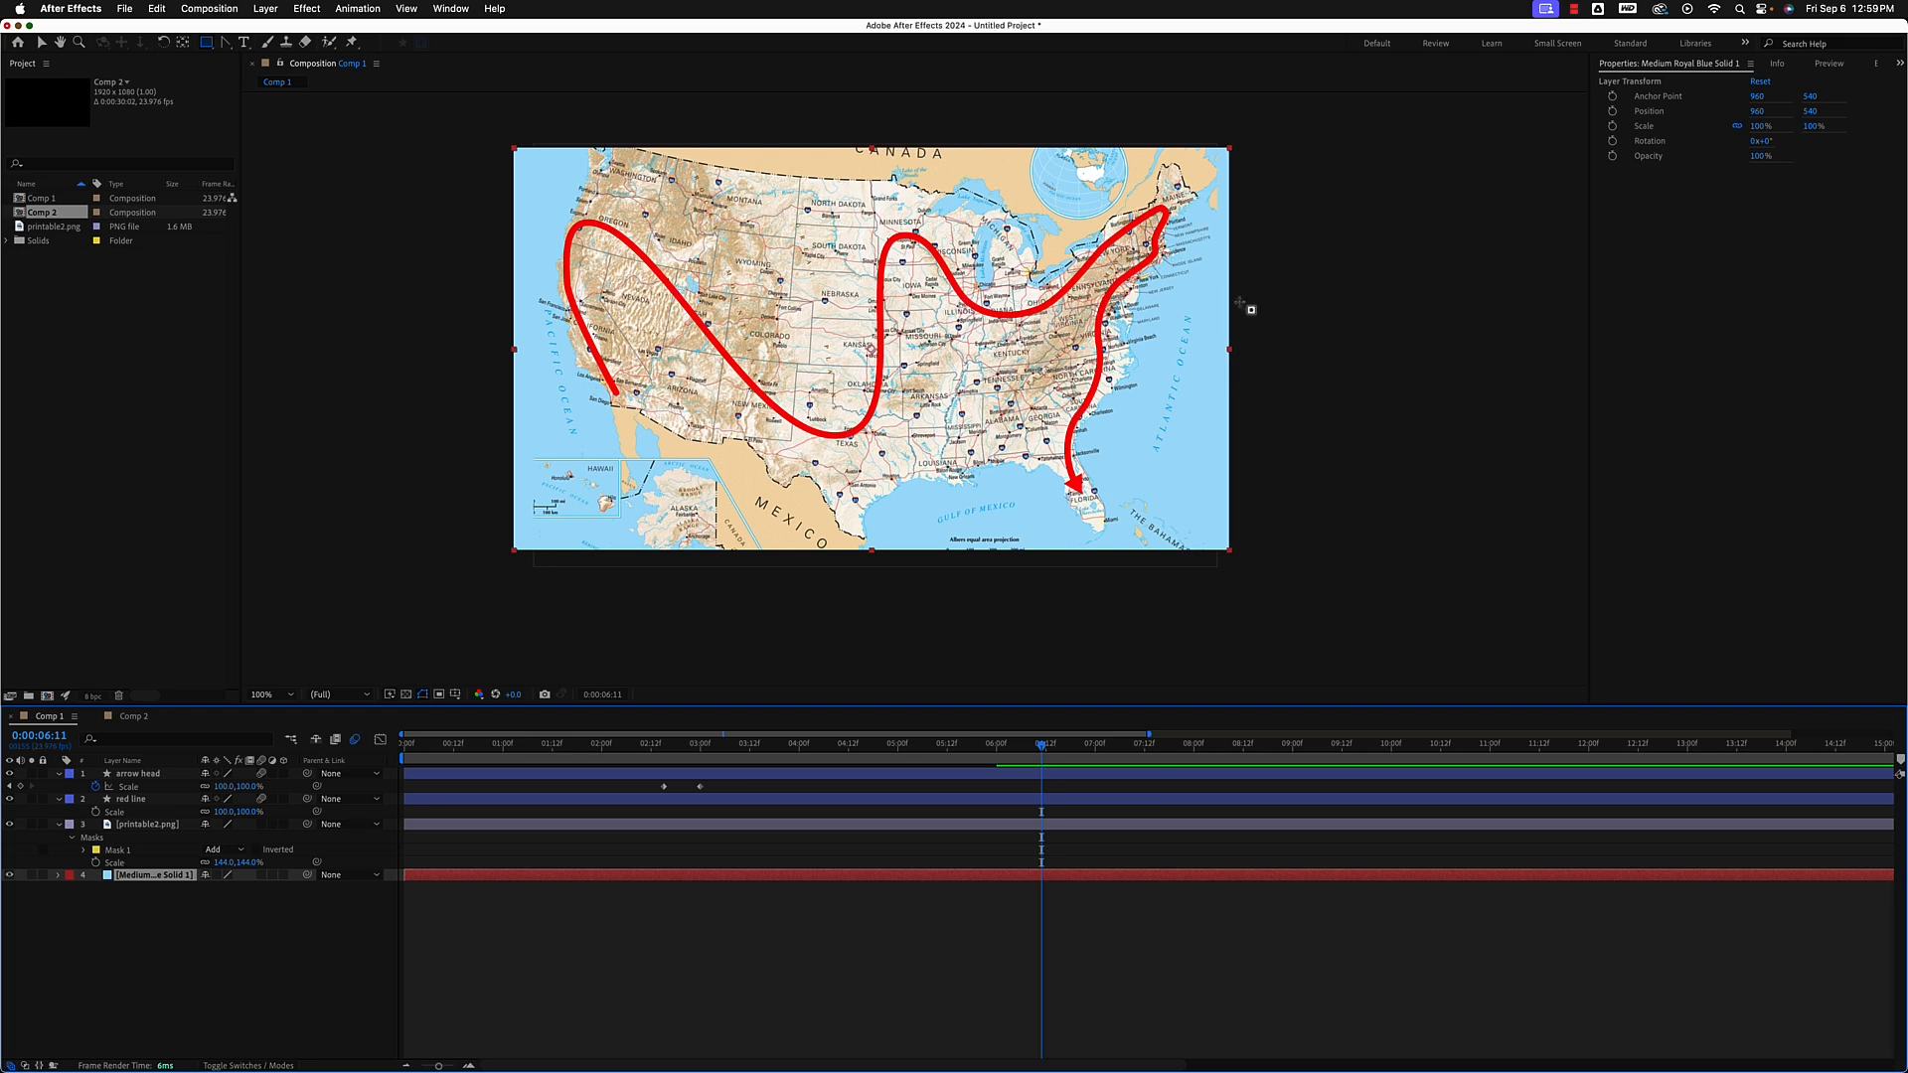
Draw a closed pen mask around the cut-off land piece at the map's eastern edge beside Maine and set it to Subtract.
scroll(1227, 338, up, 2)
drag(1195, 298, 492, 686)
drag(976, 389, 645, 685)
key(q)
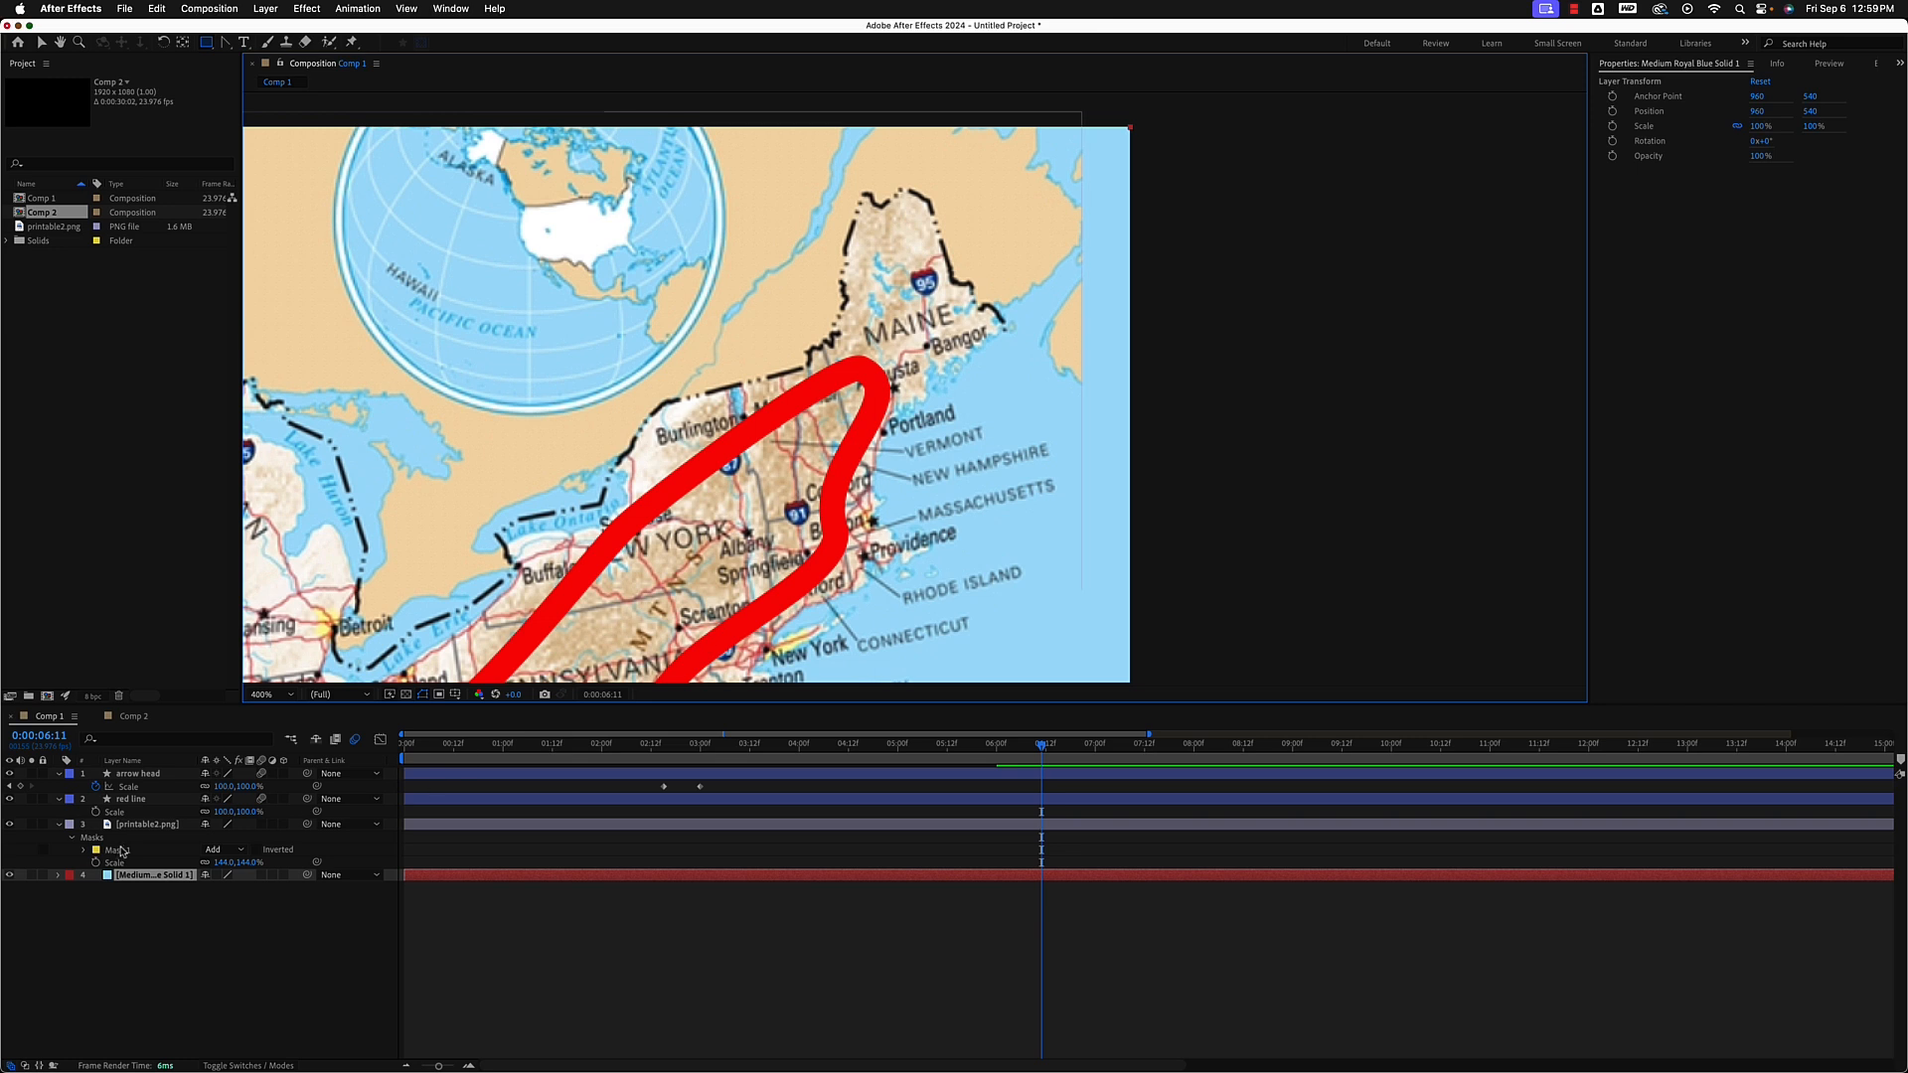
click(147, 825)
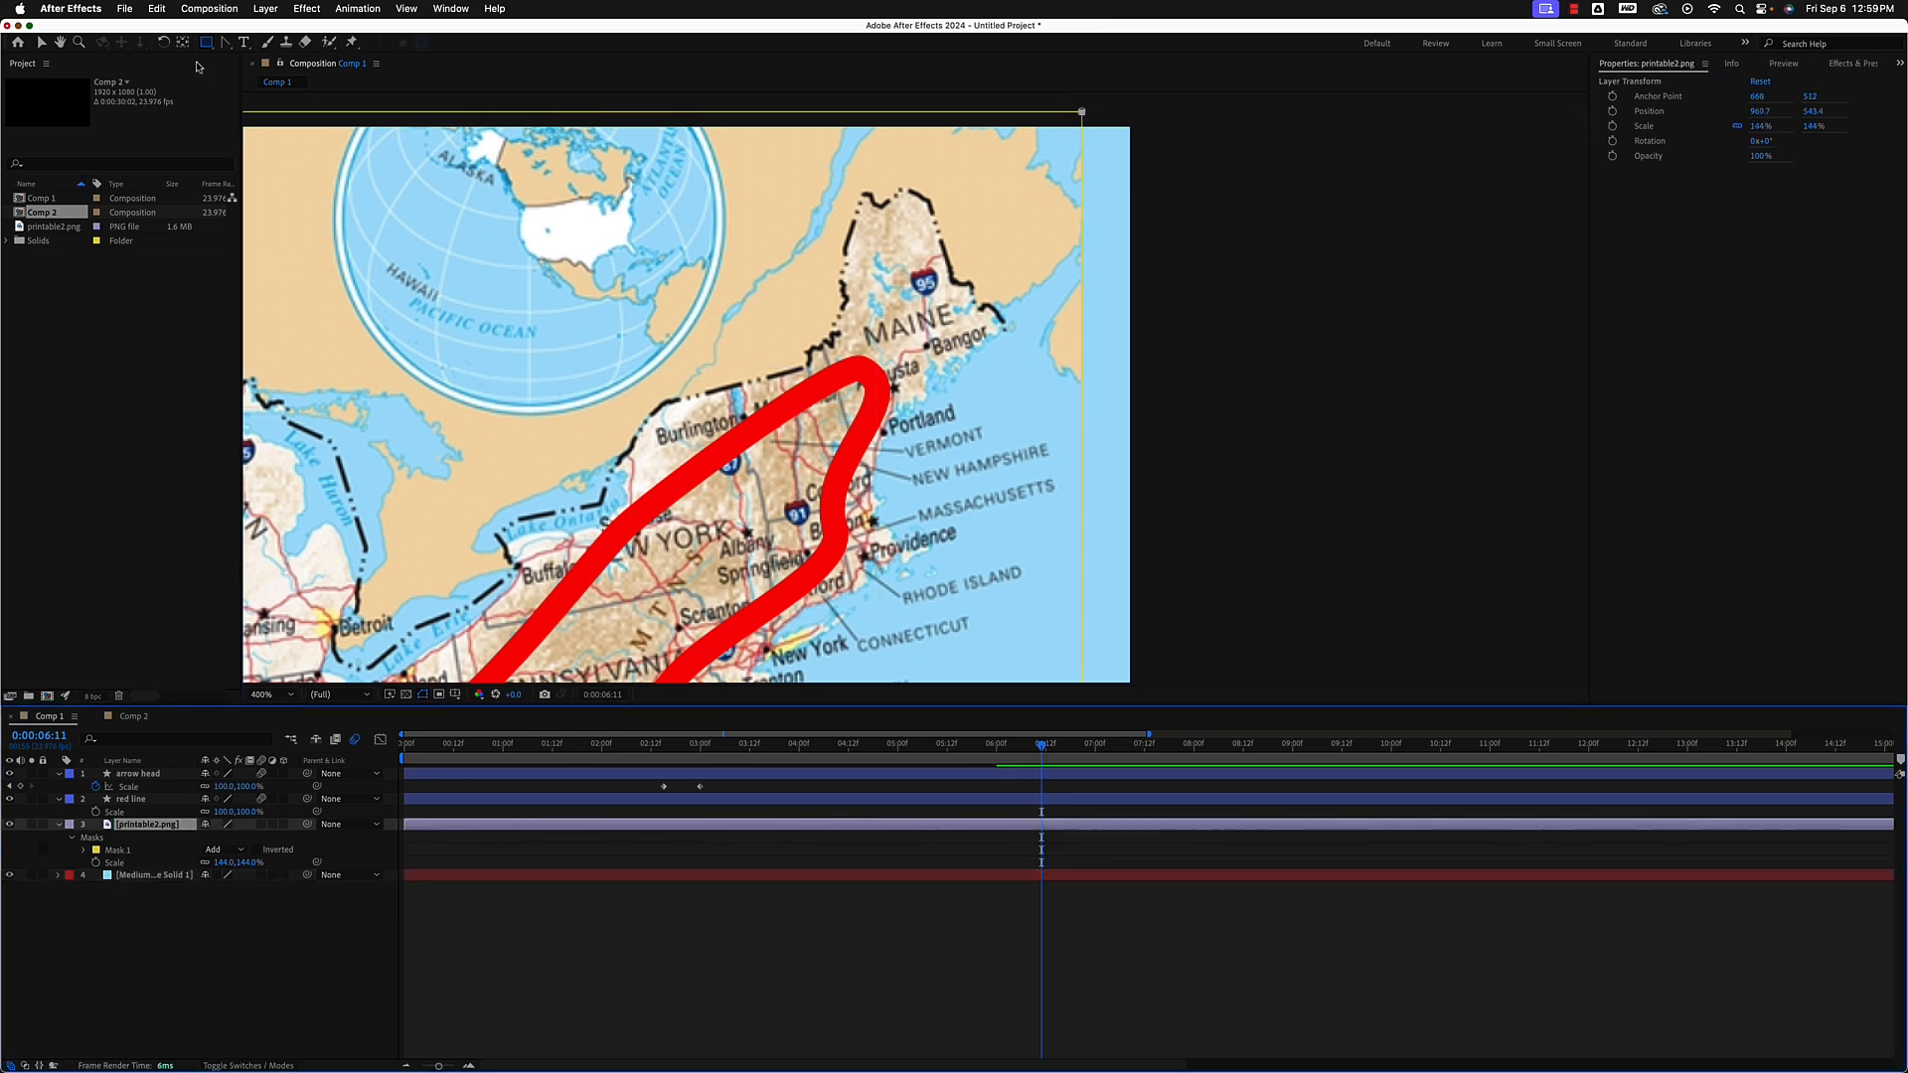
drag(227, 43, 265, 45)
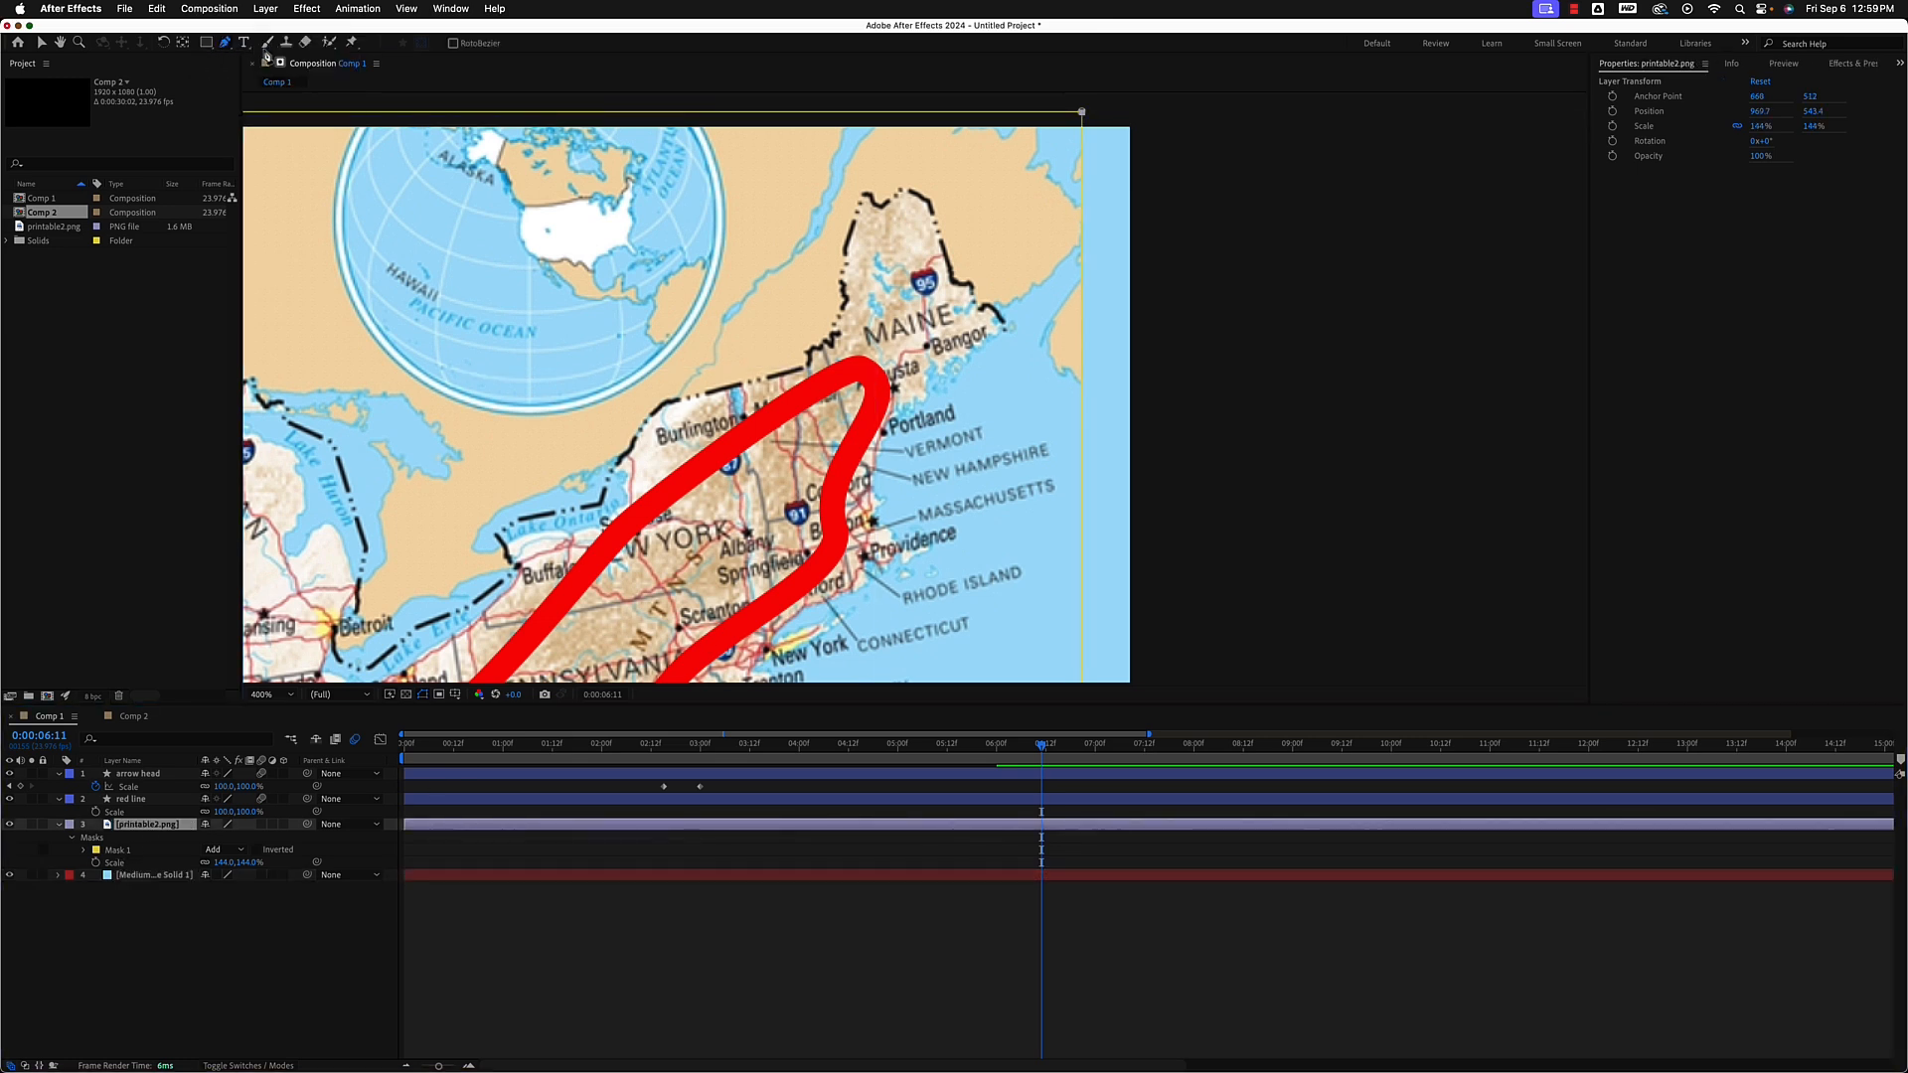
click(1101, 278)
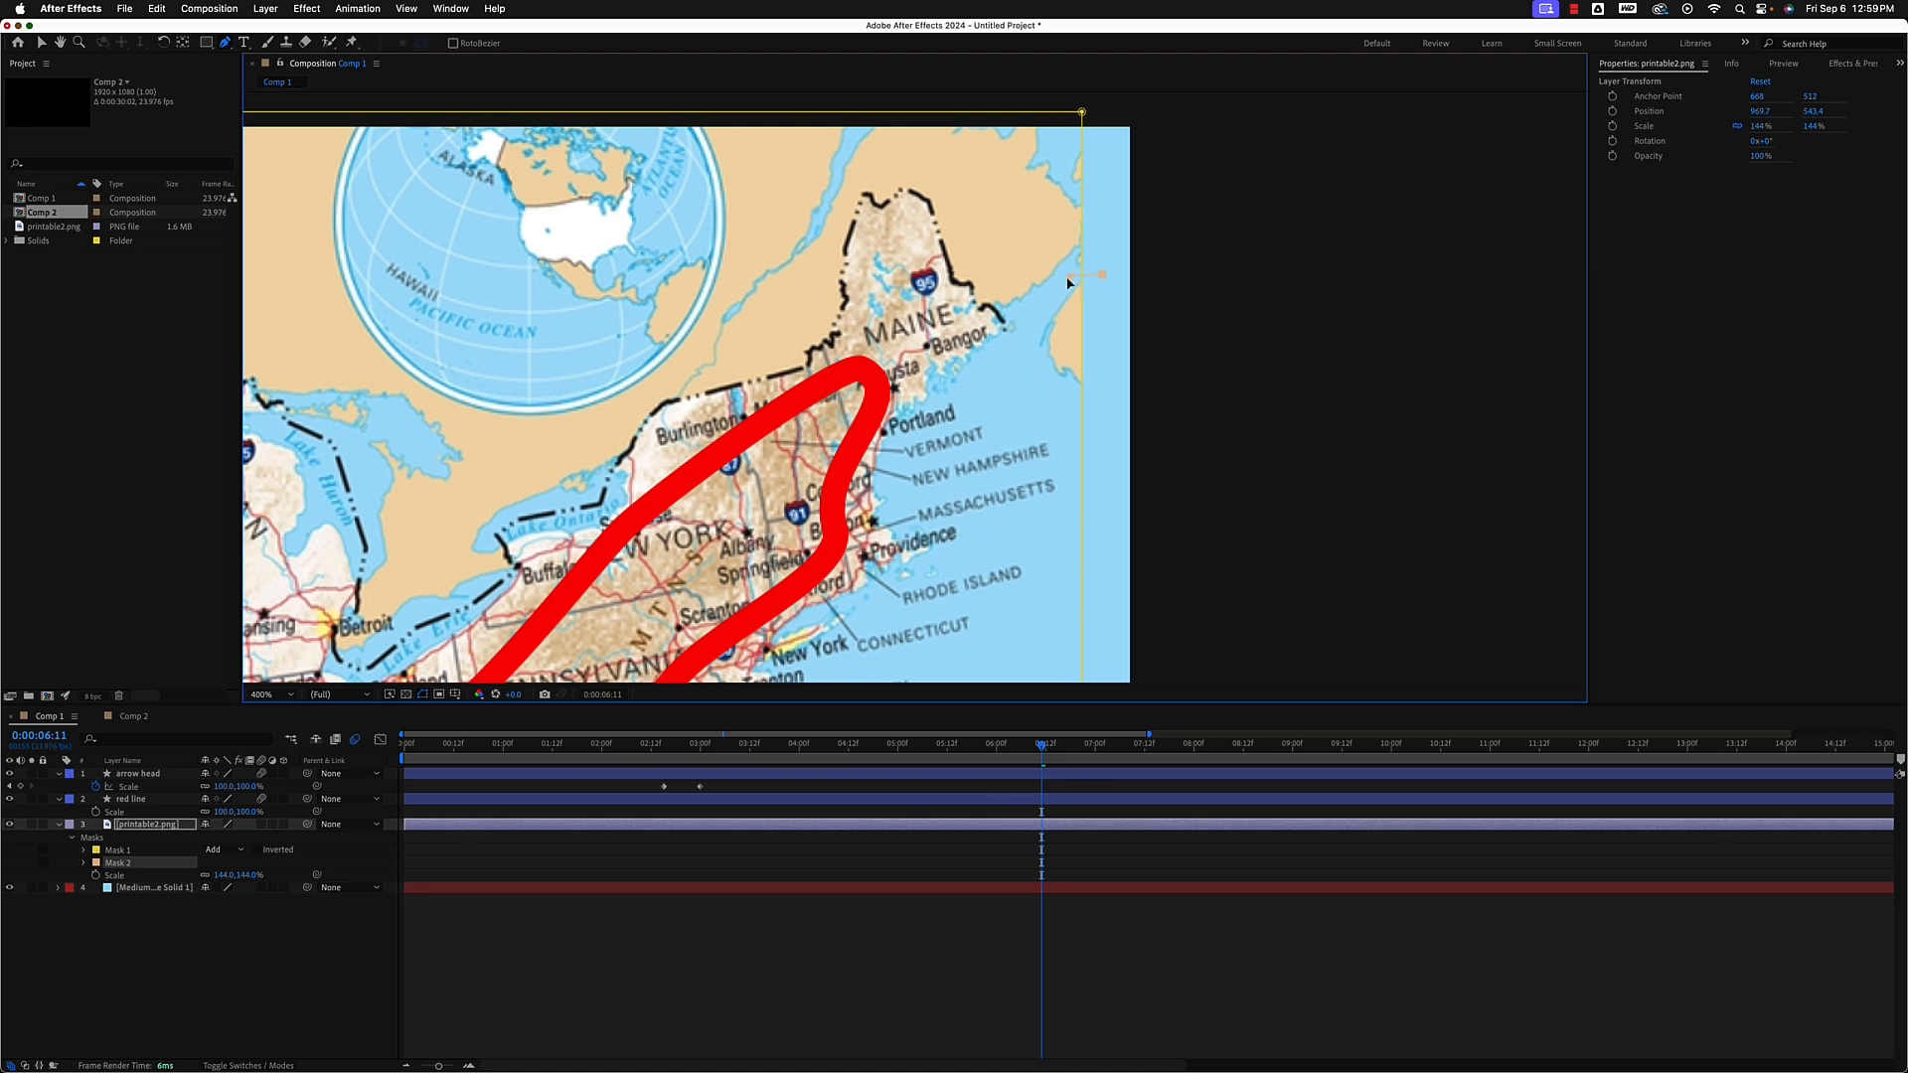
drag(1072, 276, 1058, 285)
mouse_move(1031, 349)
mouse_down()
mouse_move(1059, 391)
mouse_move(1104, 405)
mouse_up()
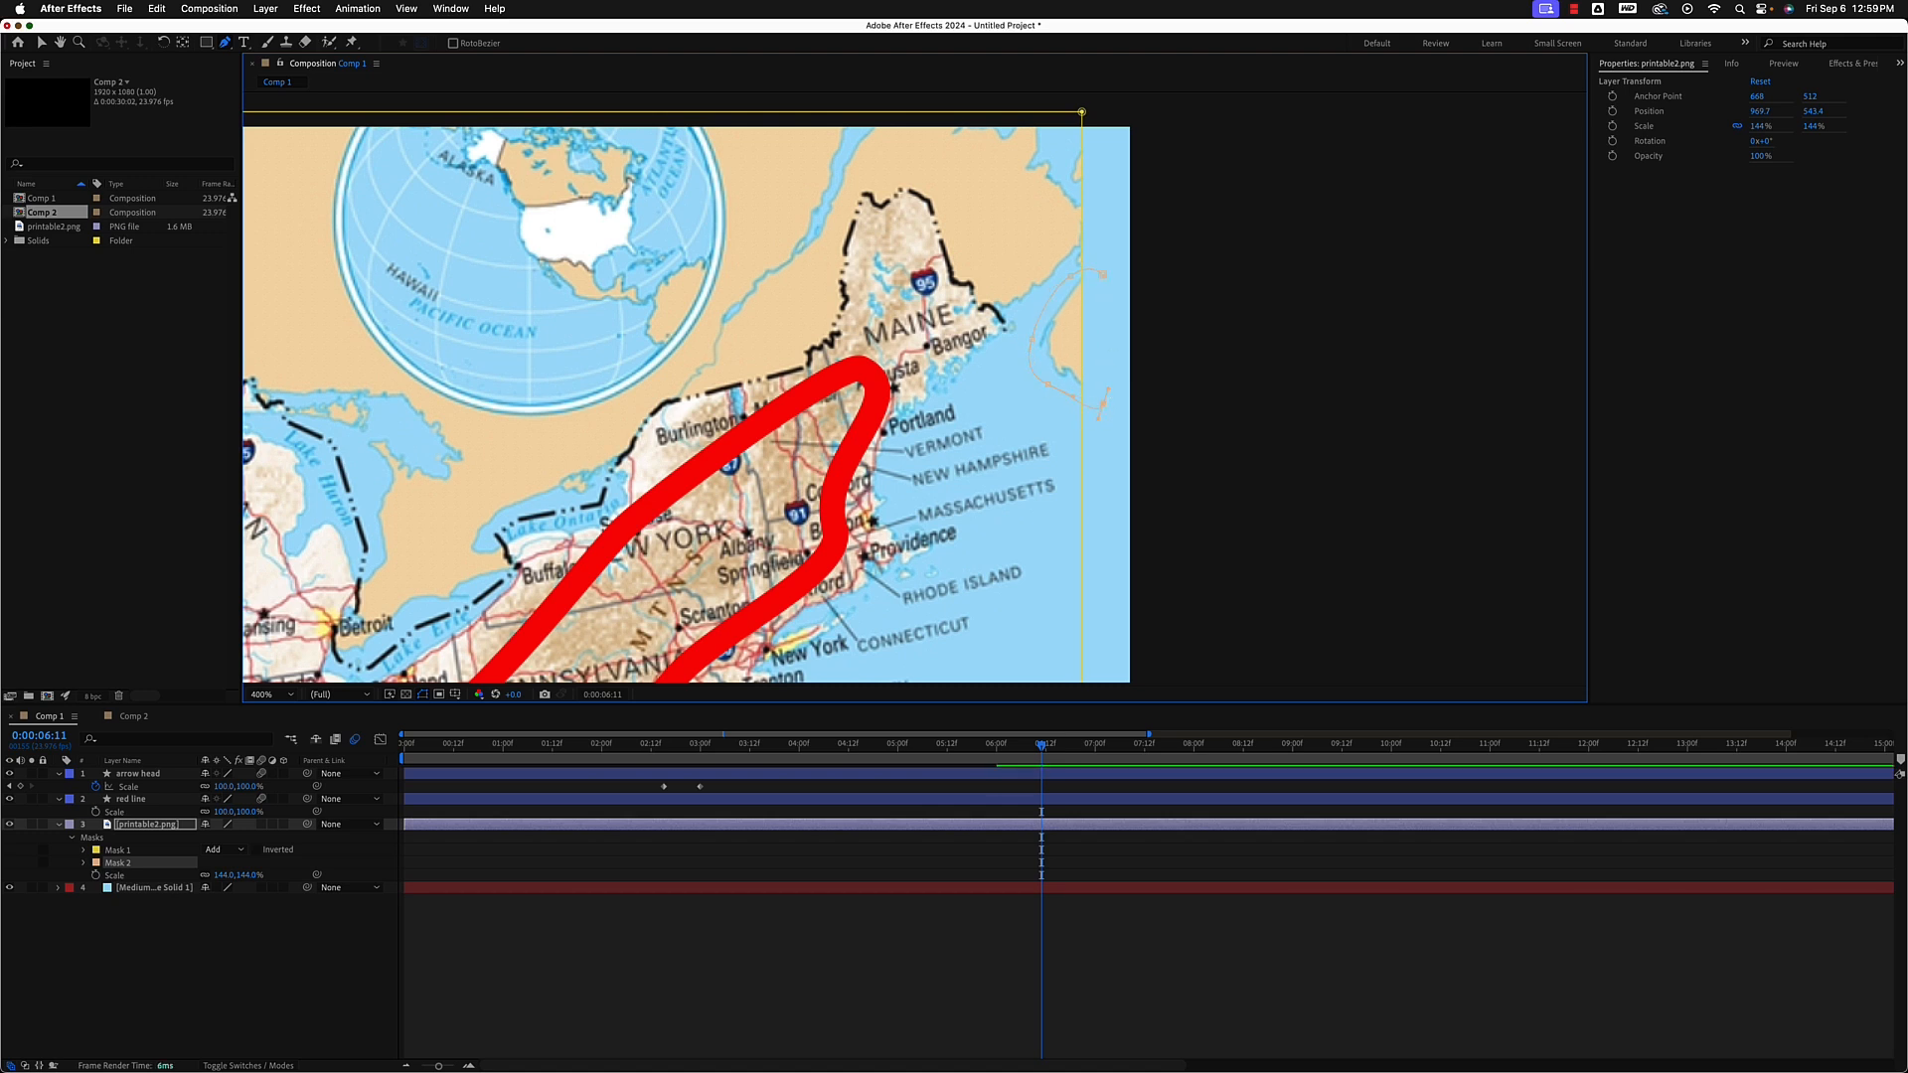
click(1101, 273)
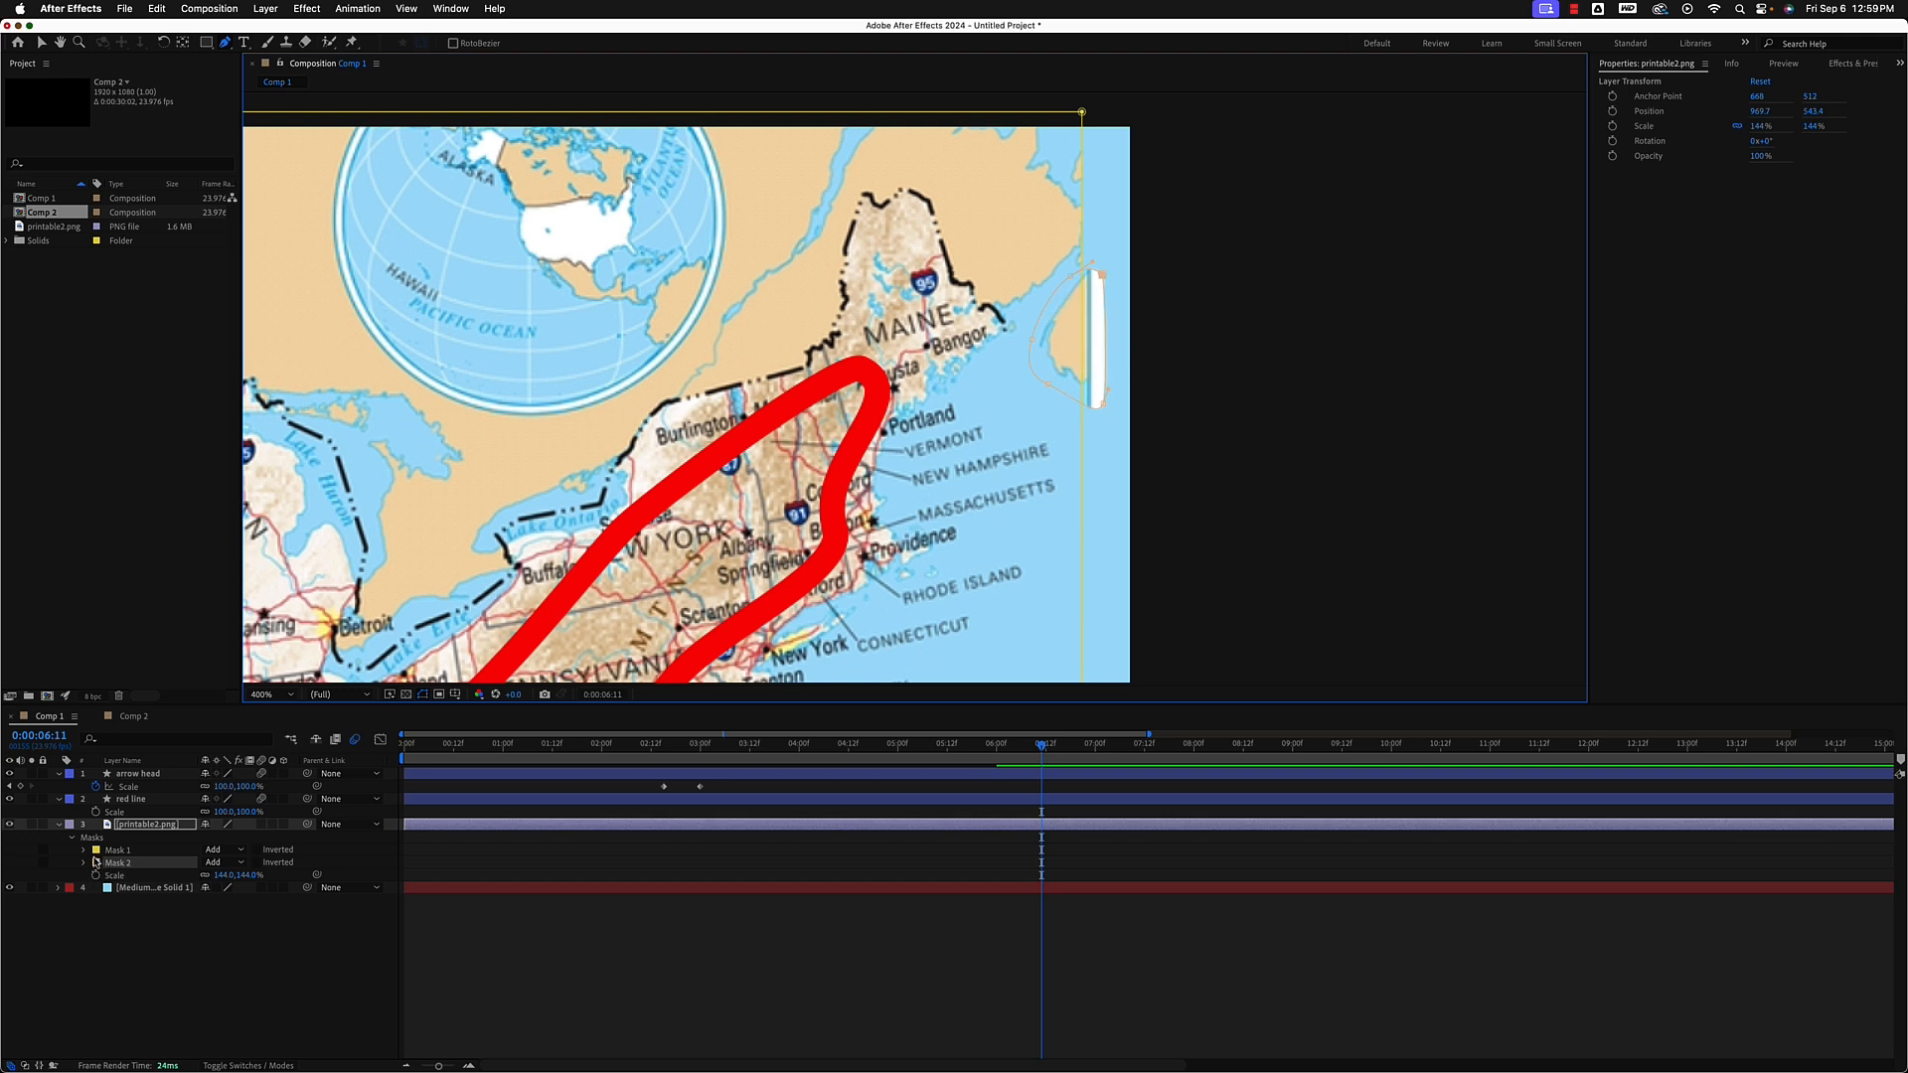
click(240, 864)
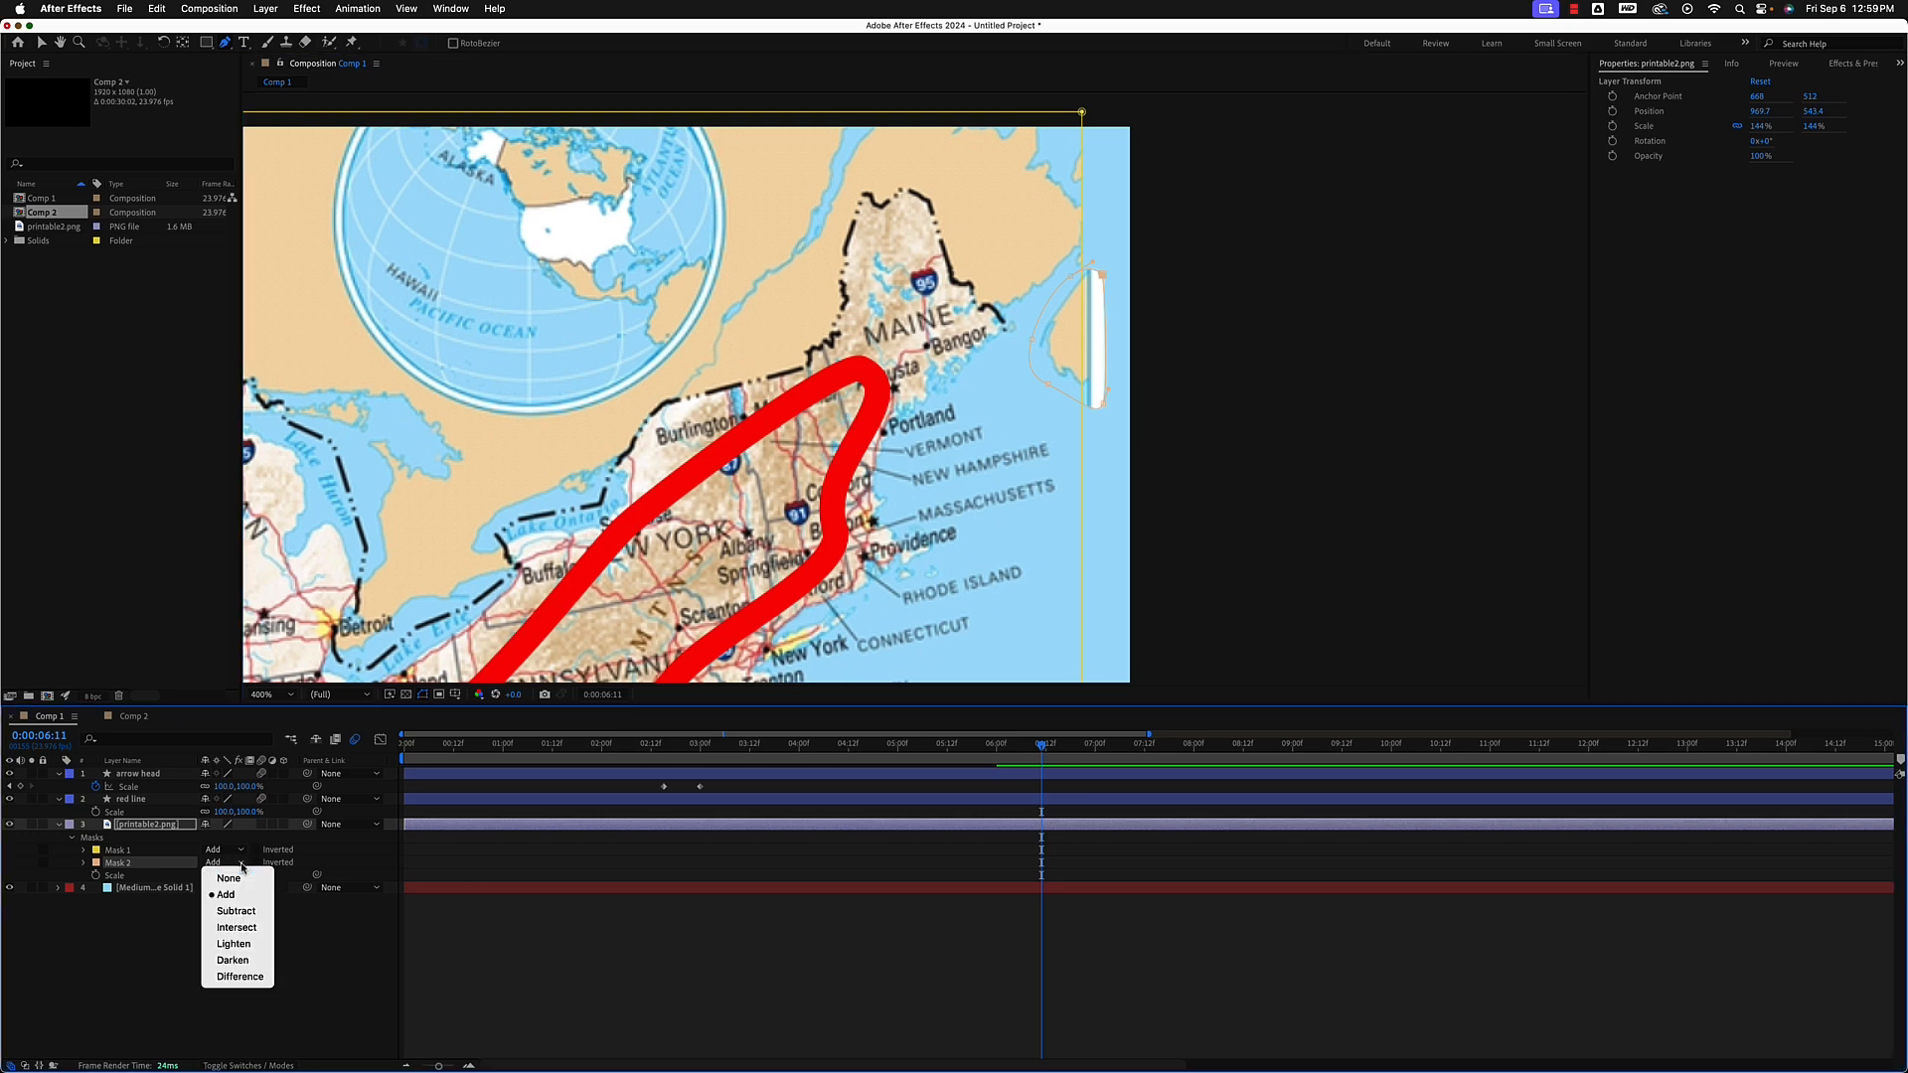
click(236, 912)
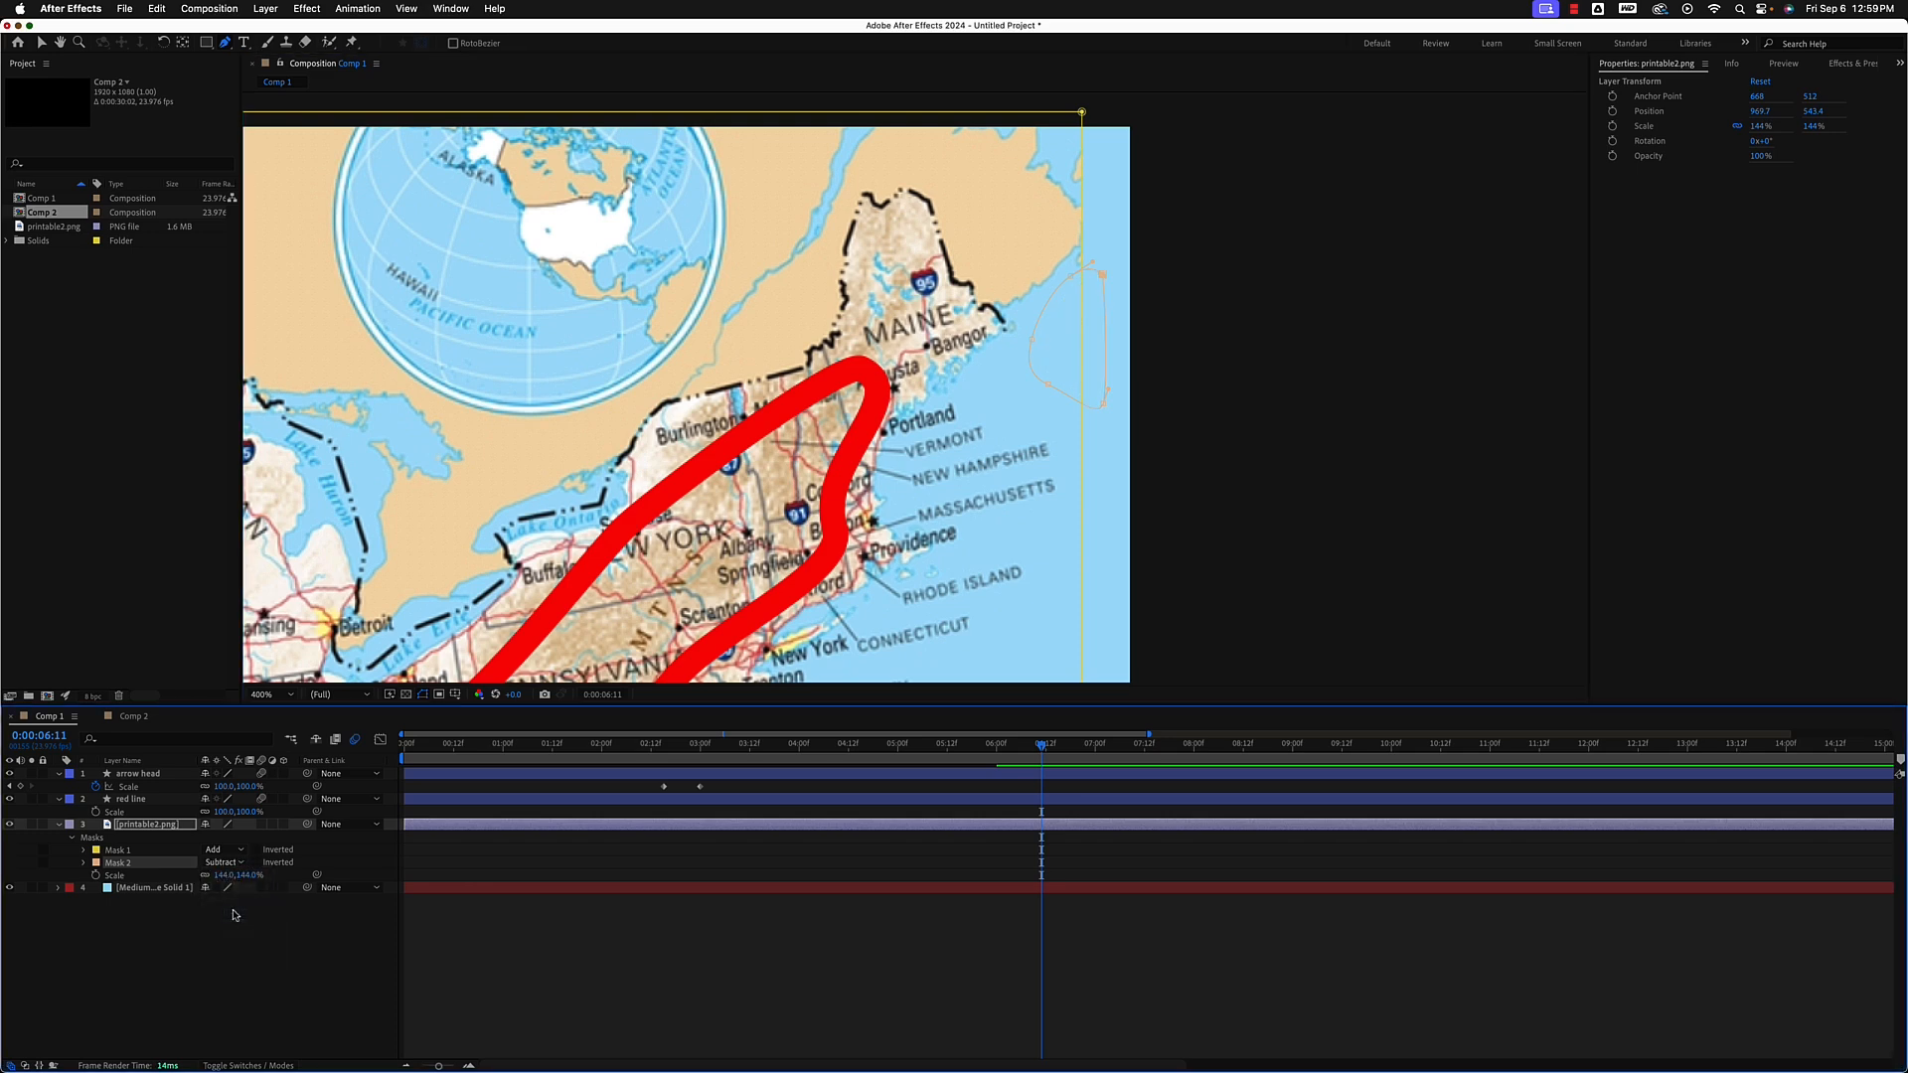
Fit the whole composition in the viewer and play it back to check the masked map against the blue background.
key(comma)
drag(464, 639, 890, 526)
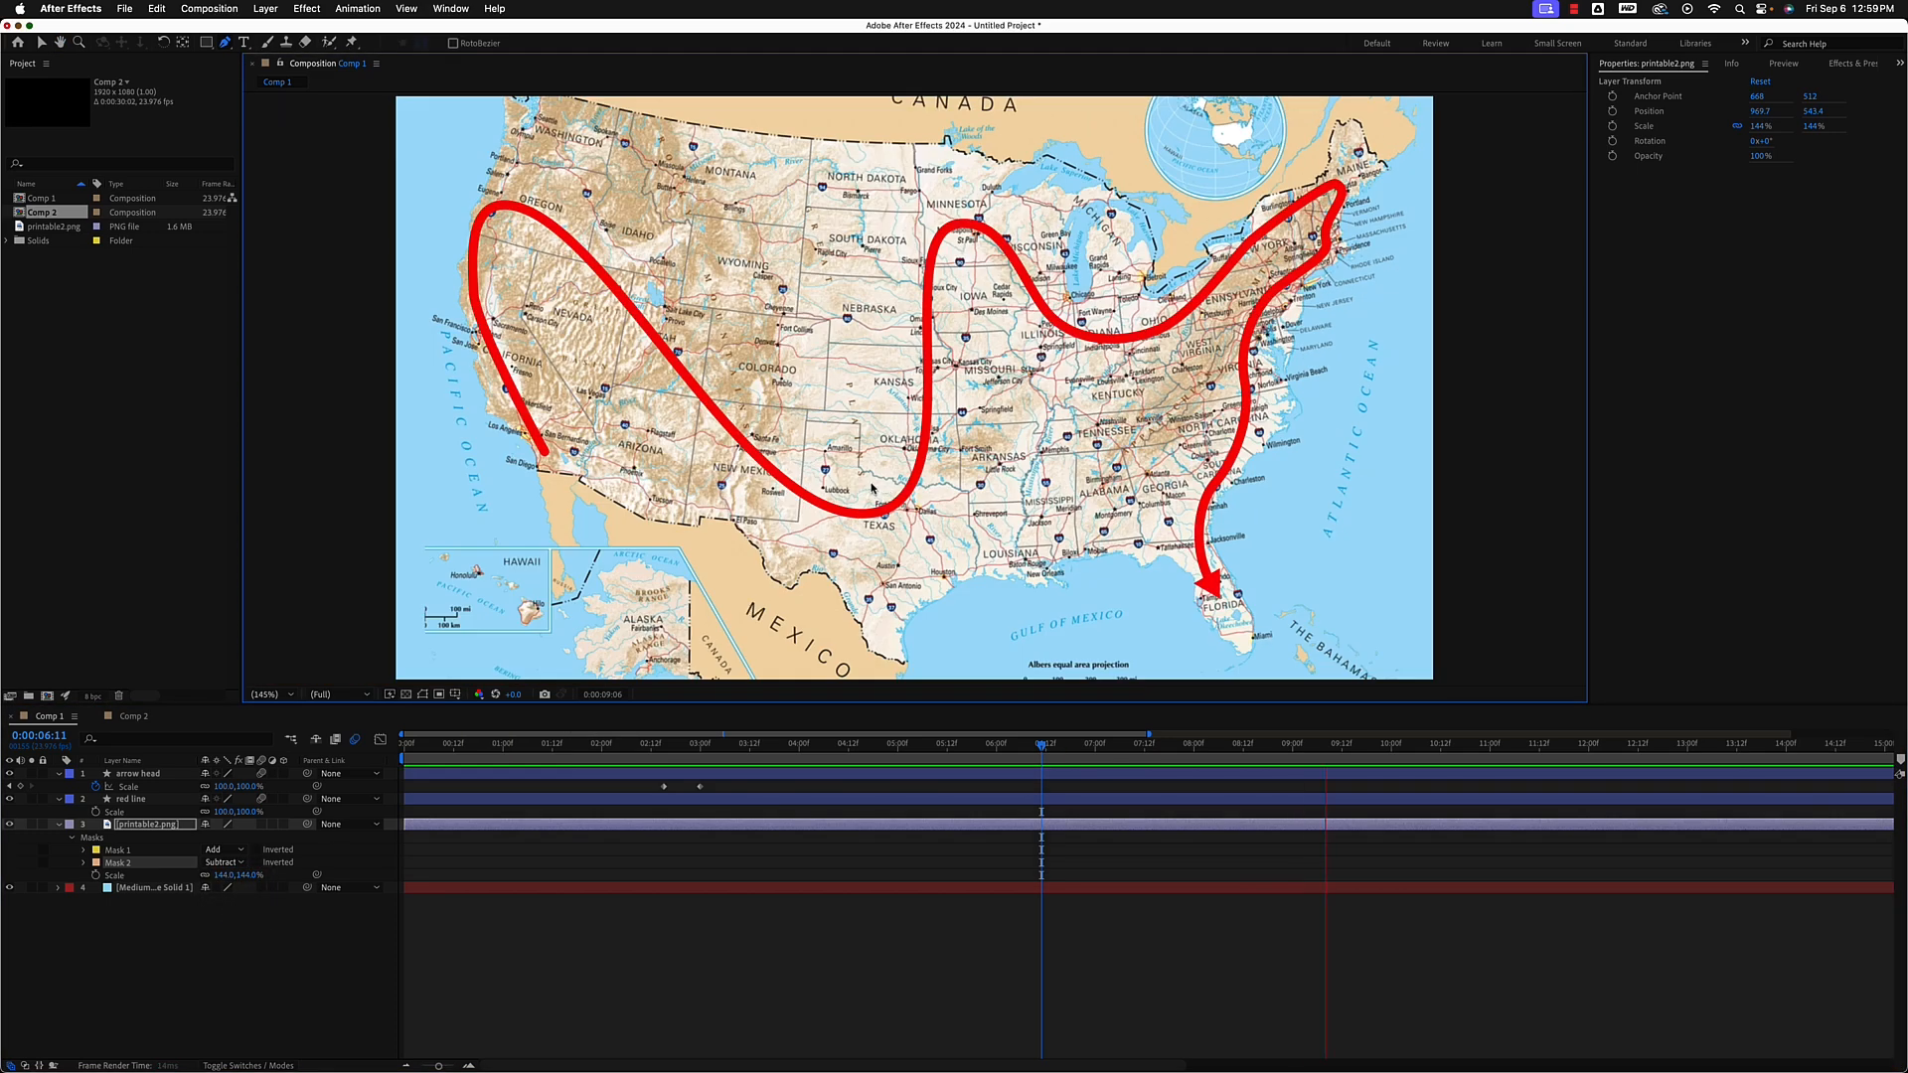
key(space)
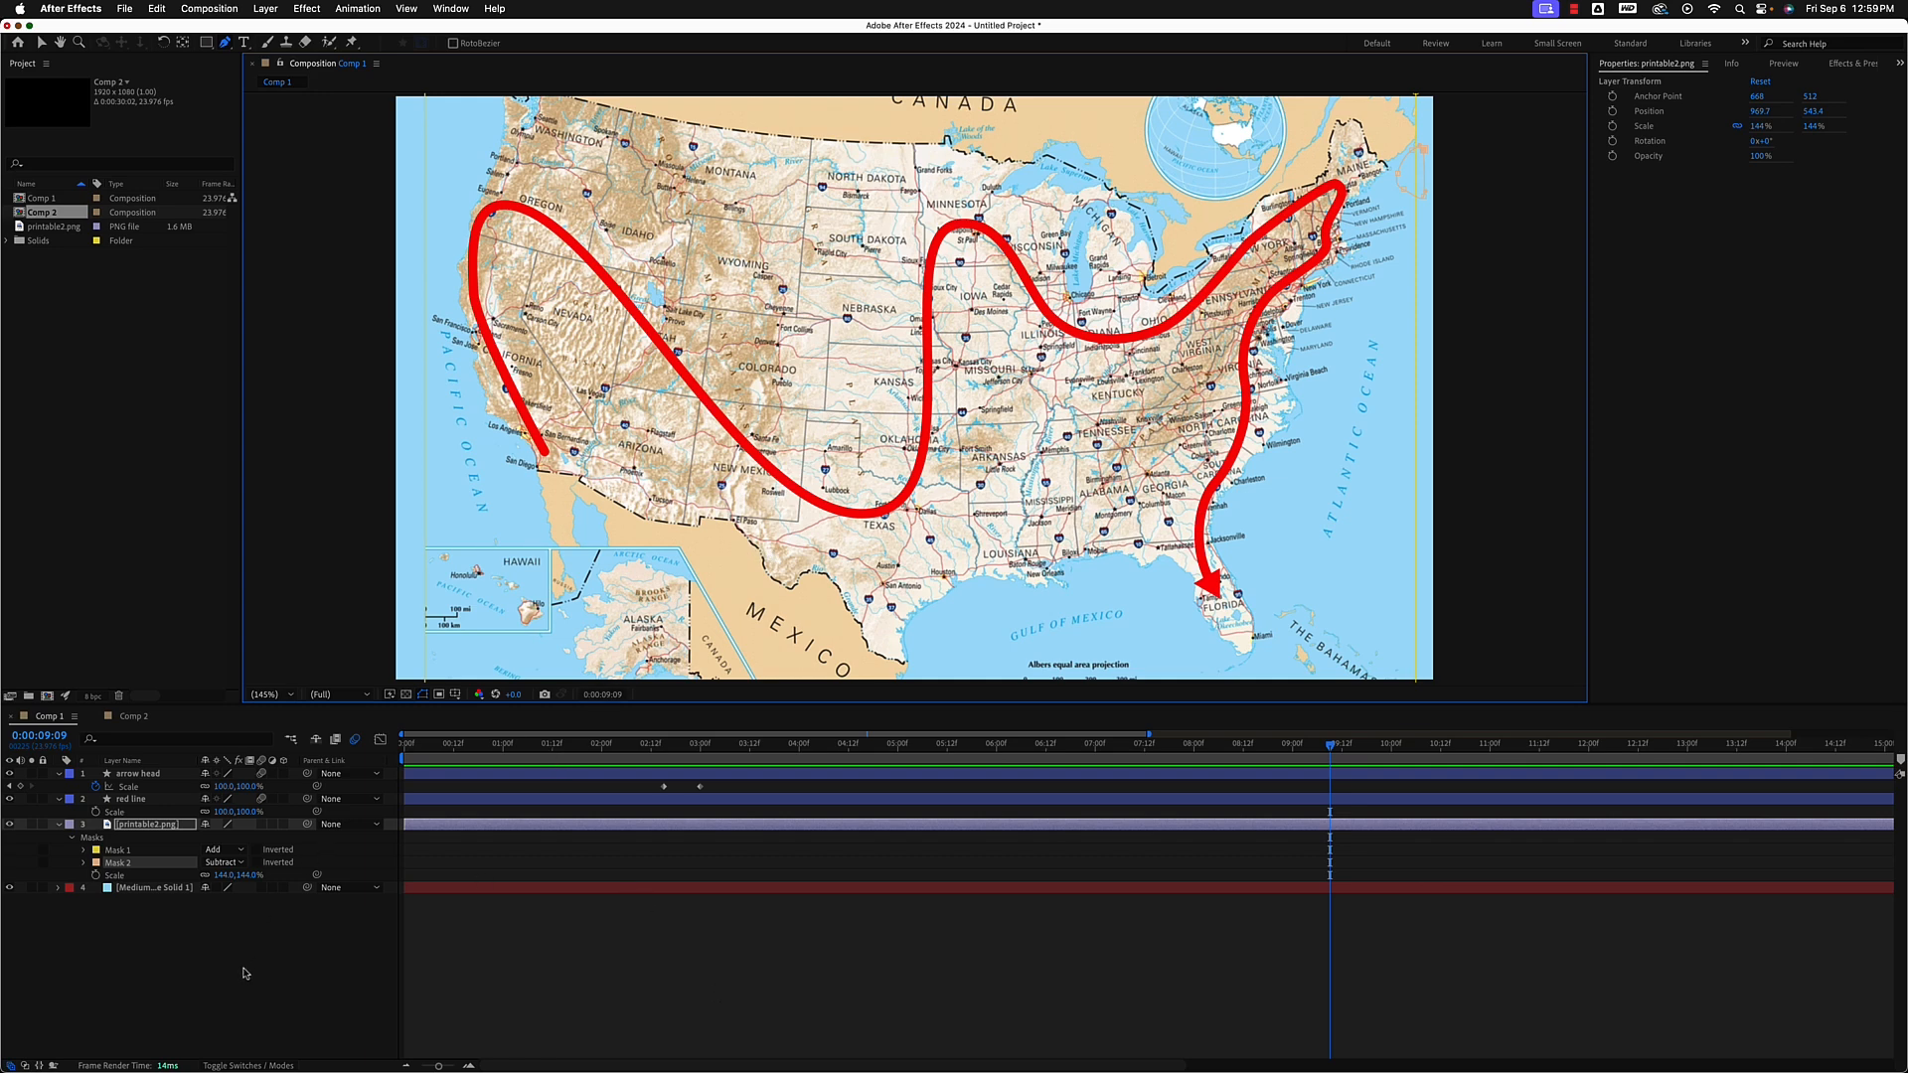
Reveal all four layers' keyframes, trim the composition to a work area ending at 0:00:08:00, and move the playhead to 0:00:01:08.
drag(248, 971, 167, 766)
key(u)
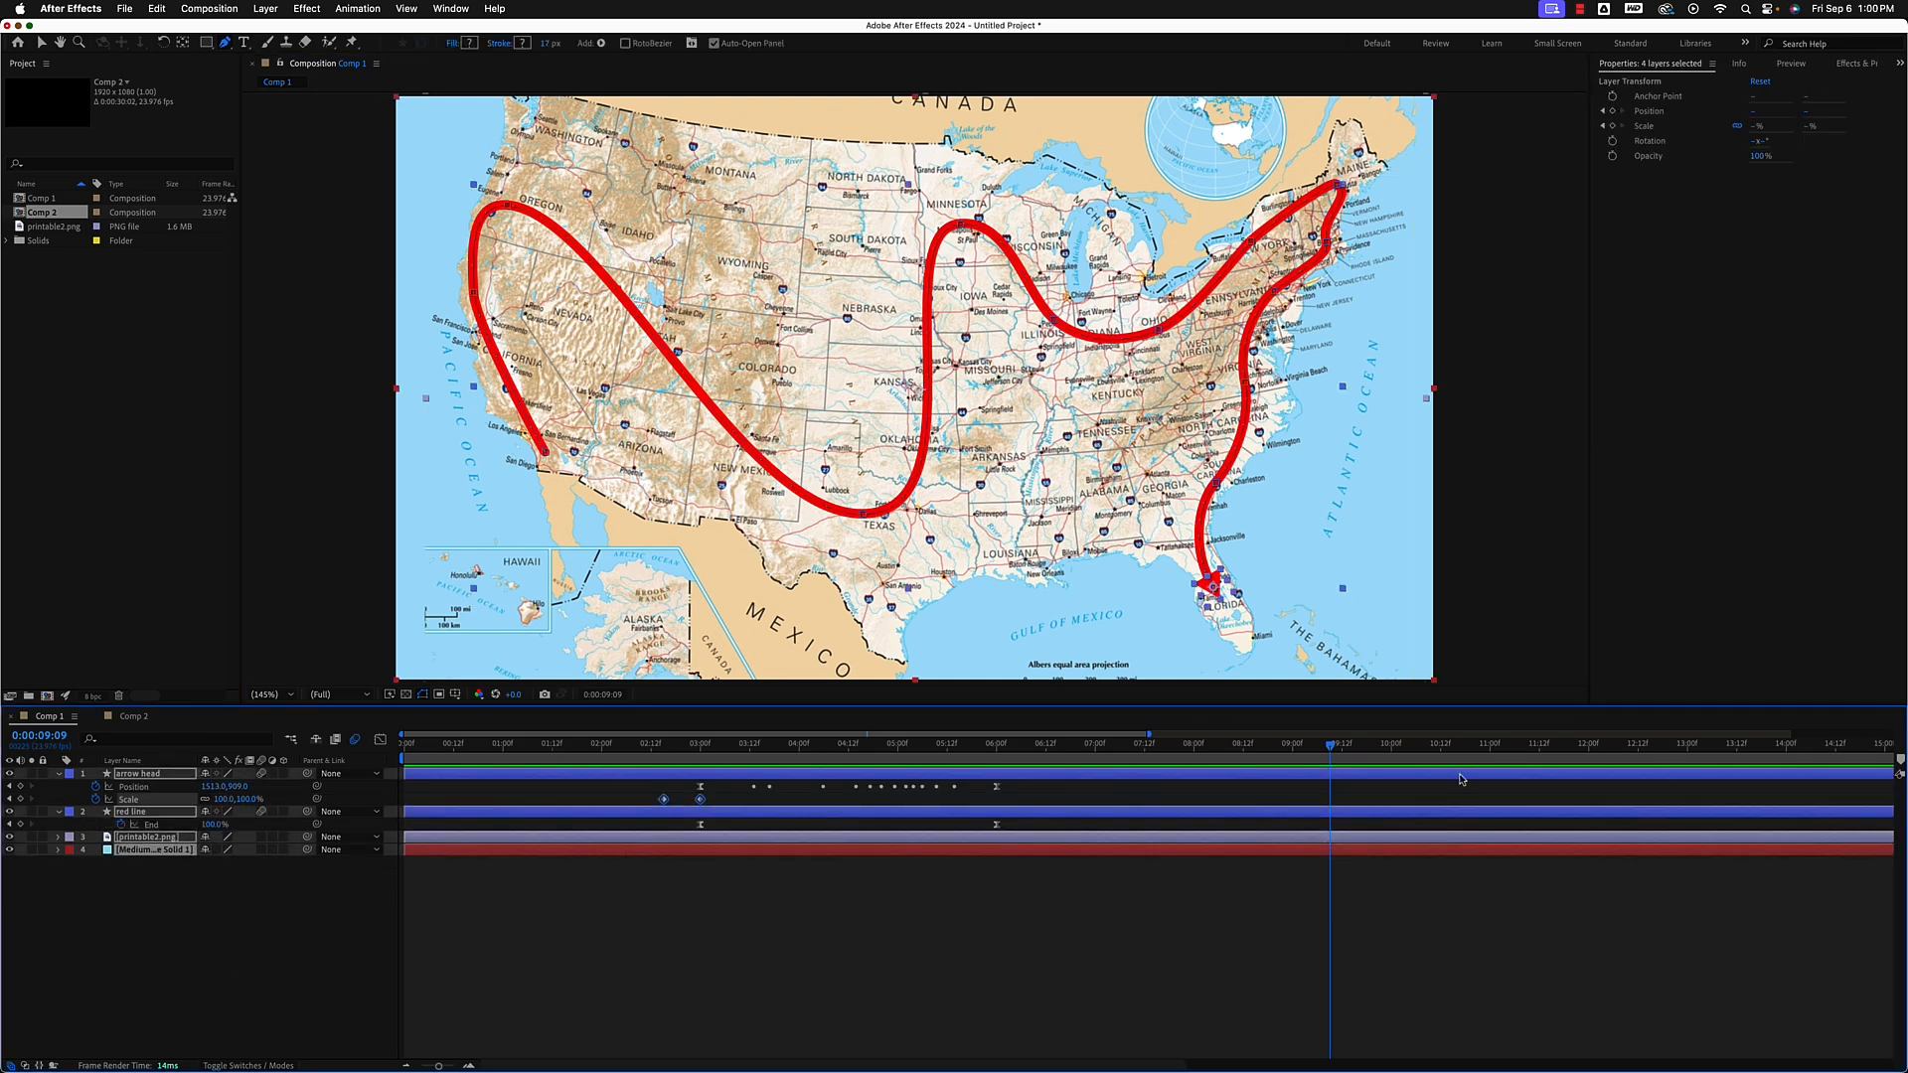
drag(1333, 751, 1196, 793)
key(minus)
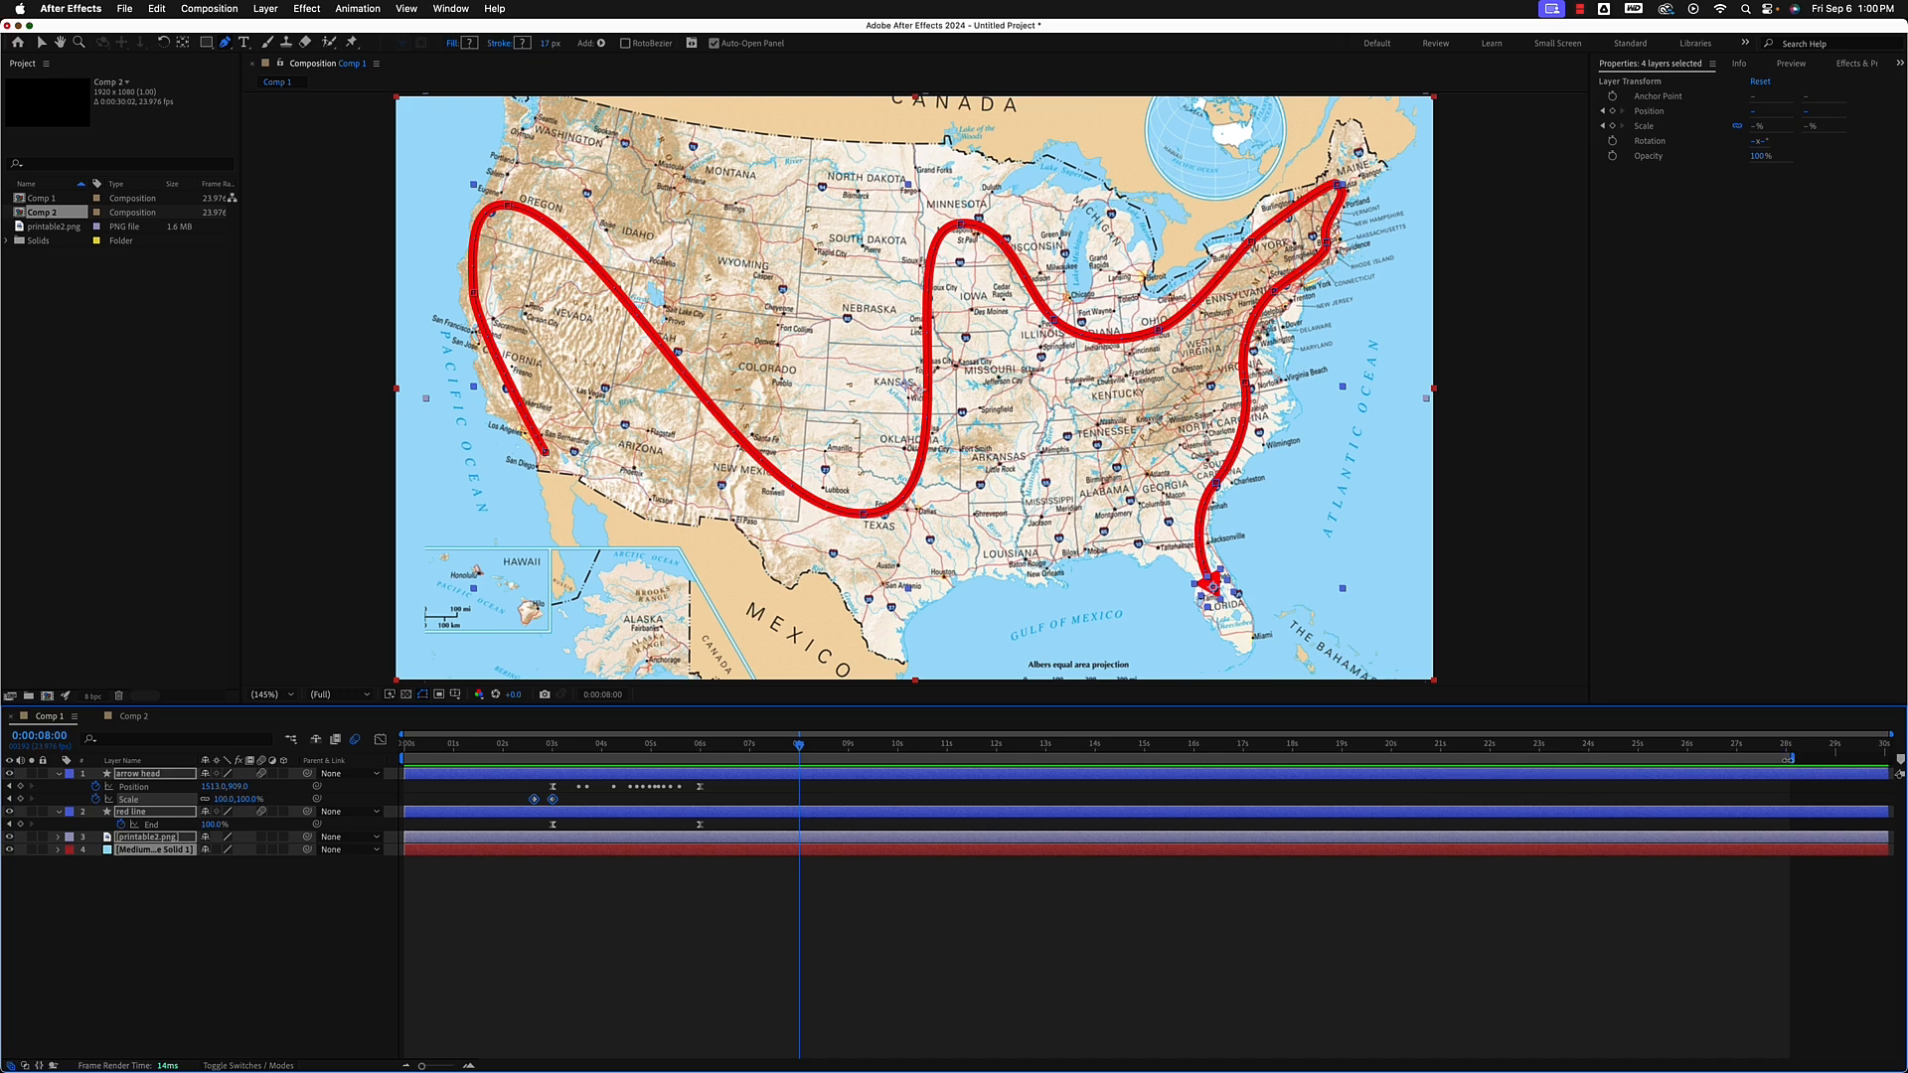
drag(1790, 760, 805, 727)
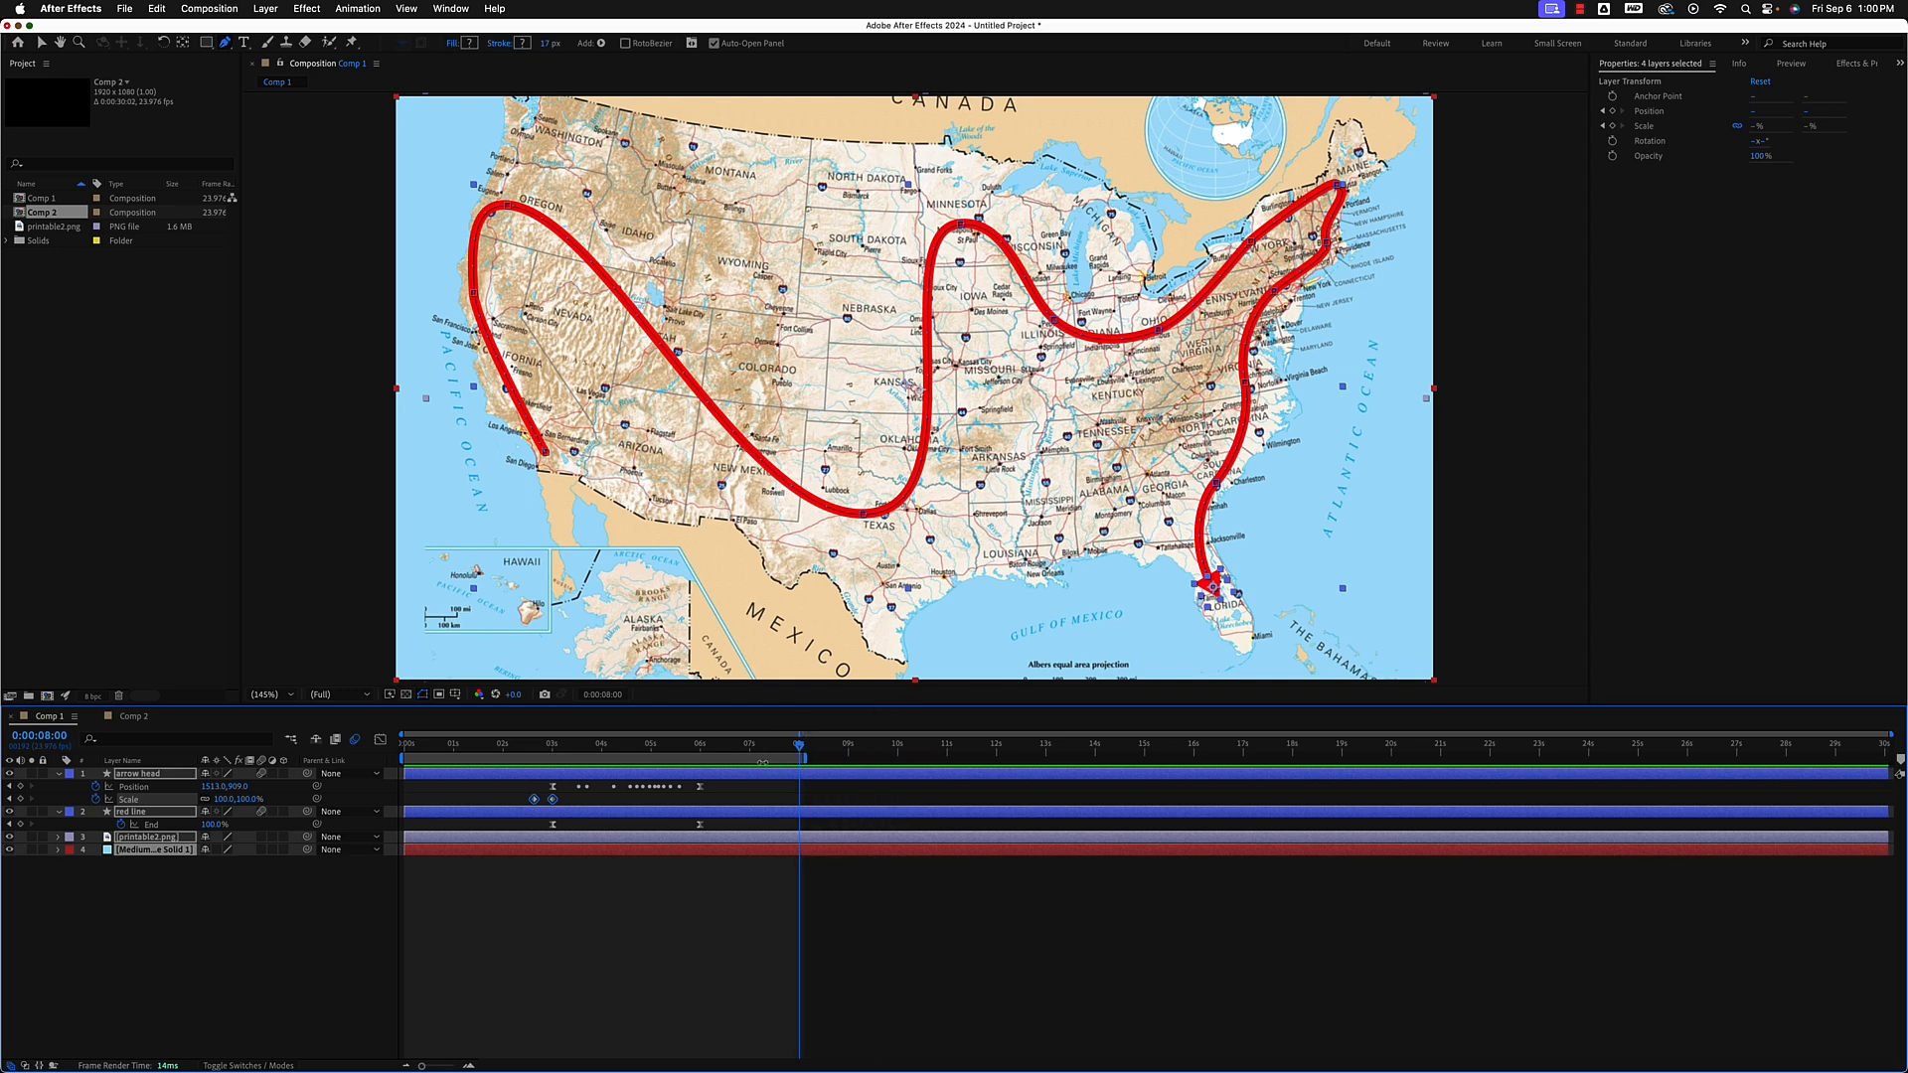
right_click(759, 760)
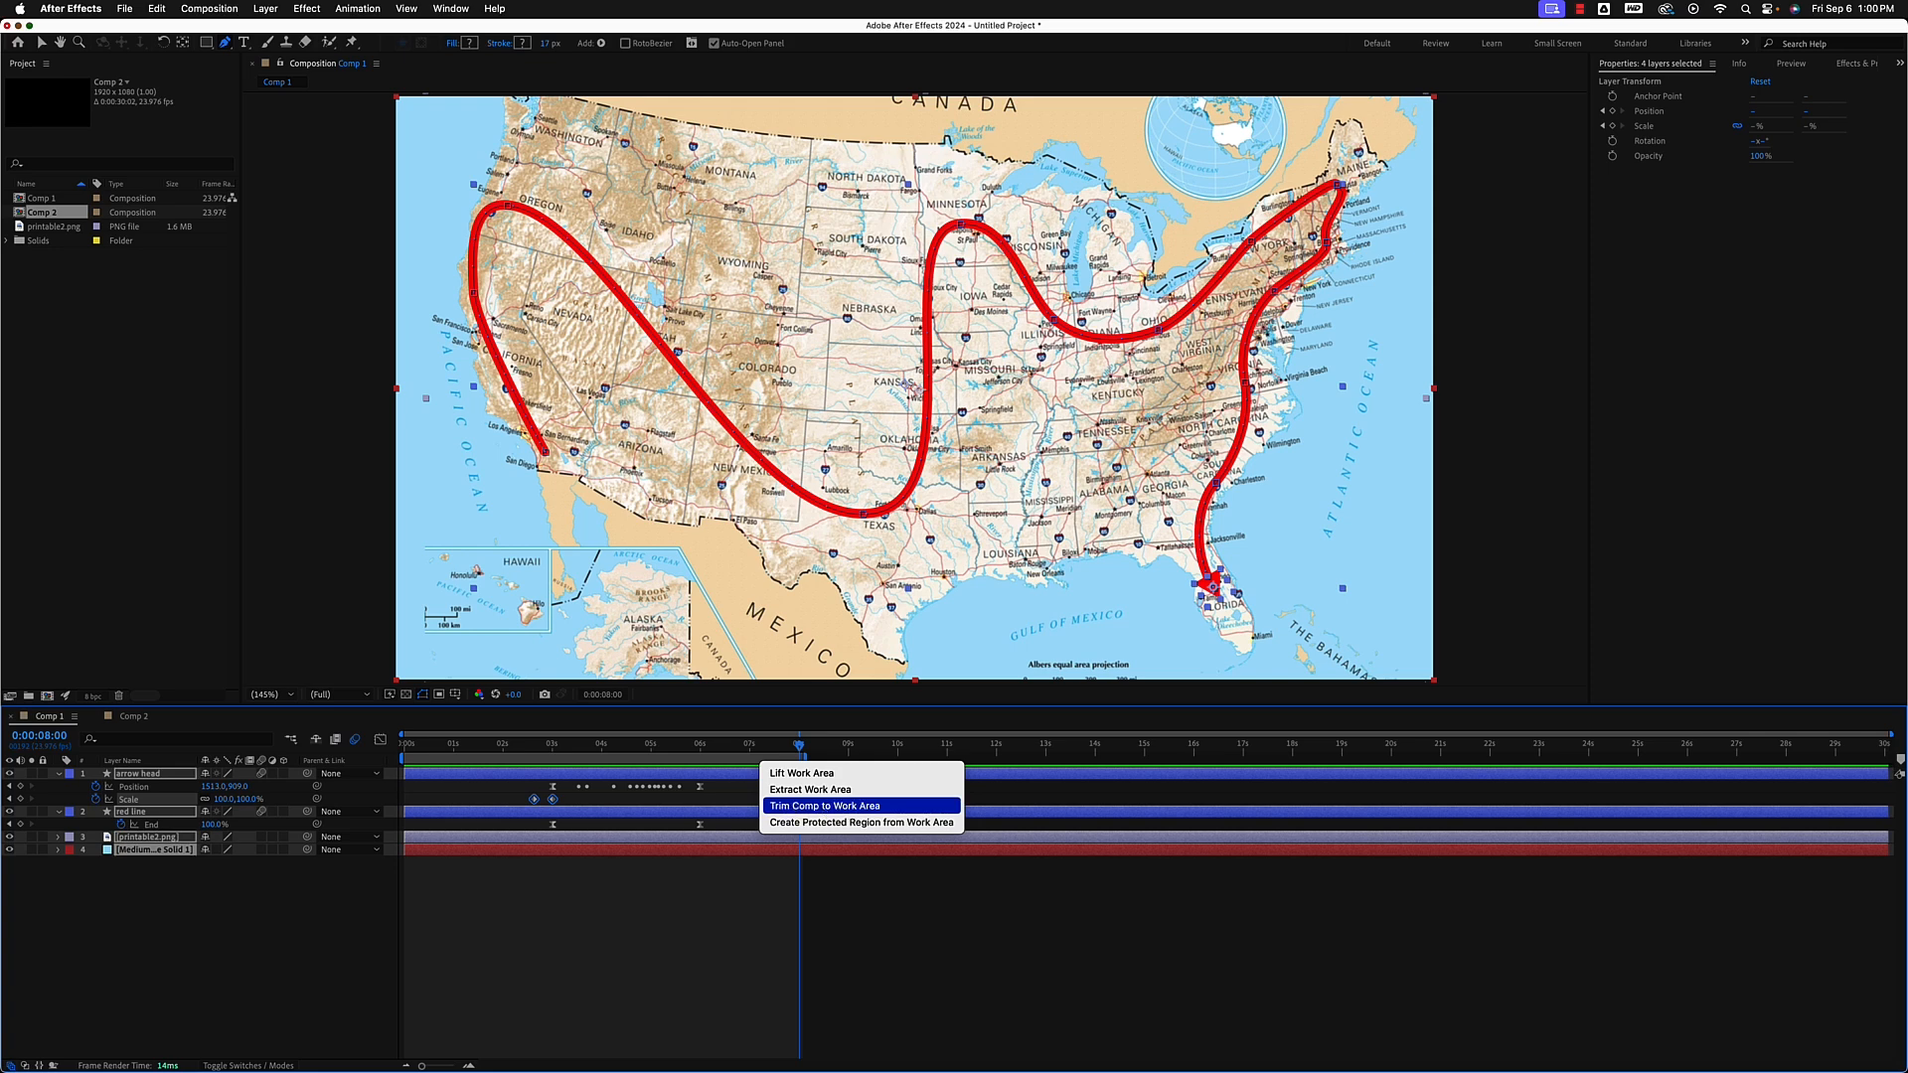
click(806, 807)
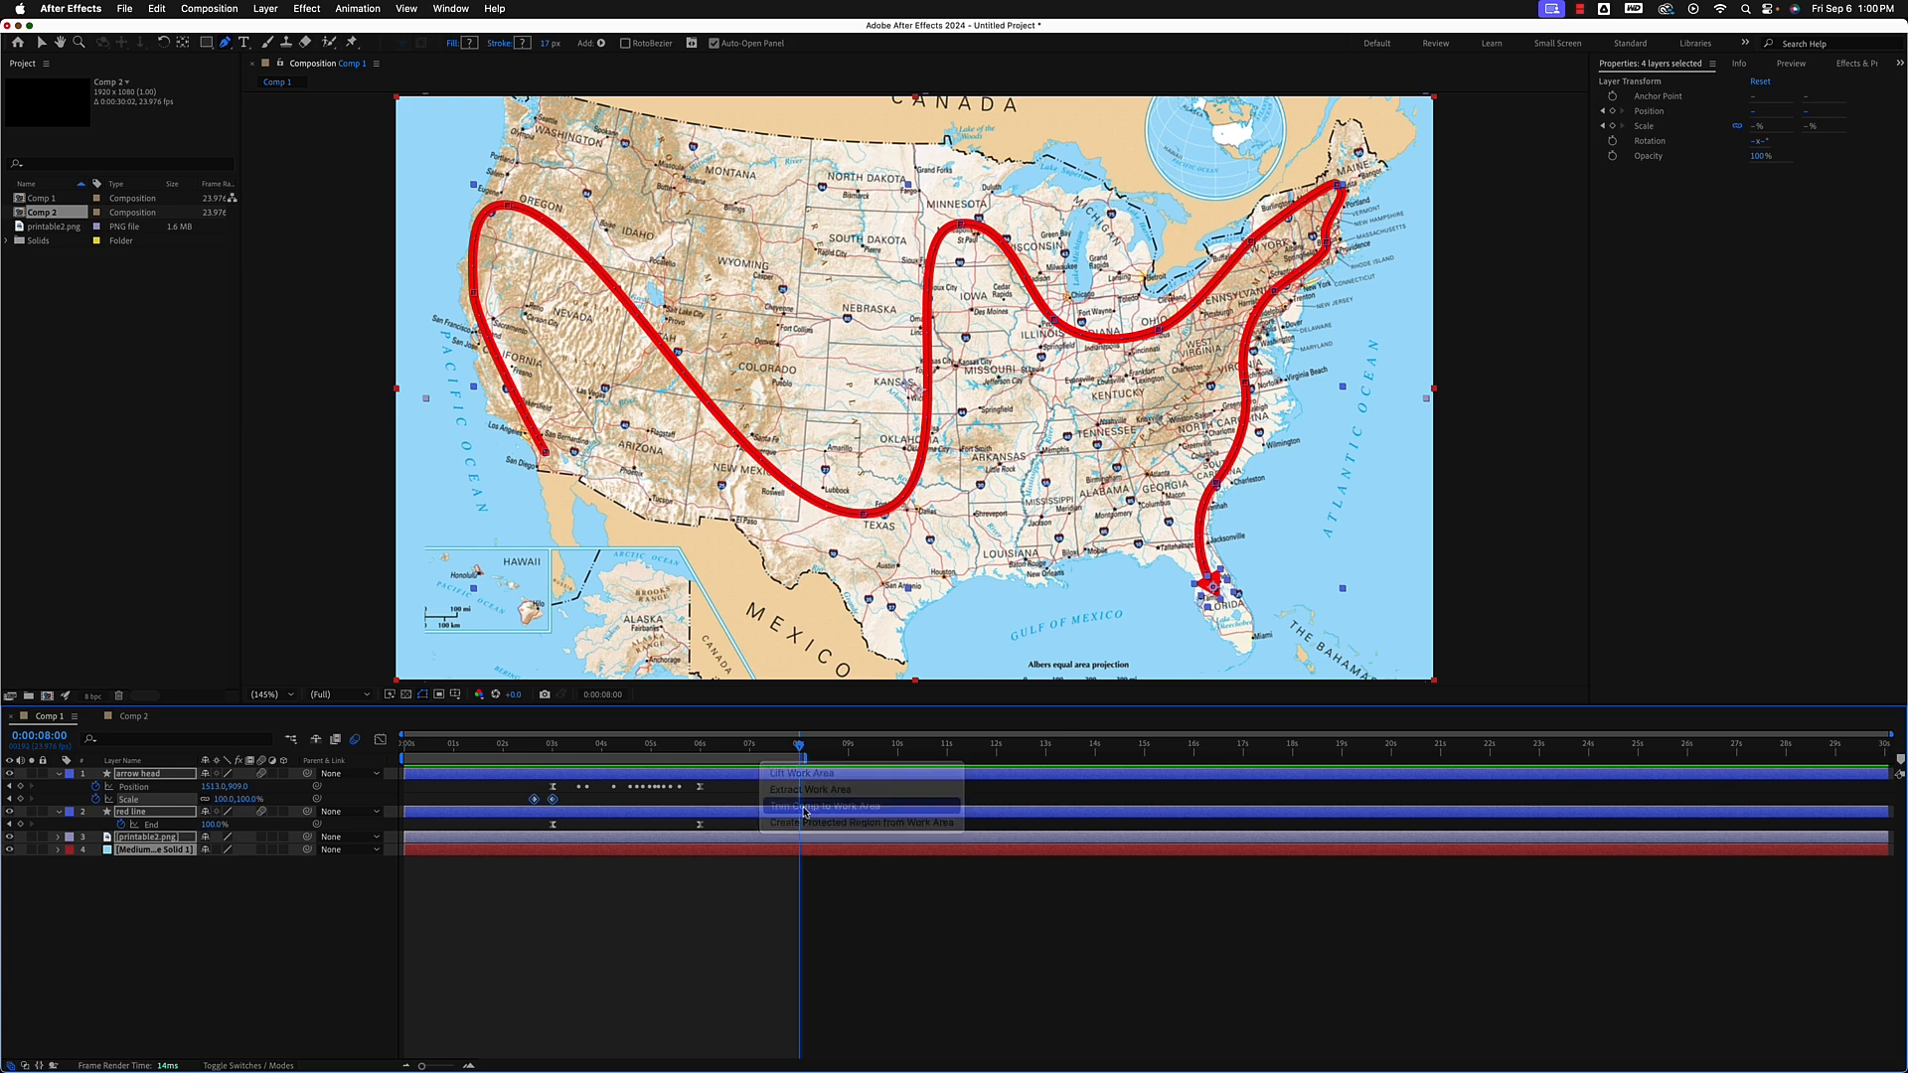
click(651, 743)
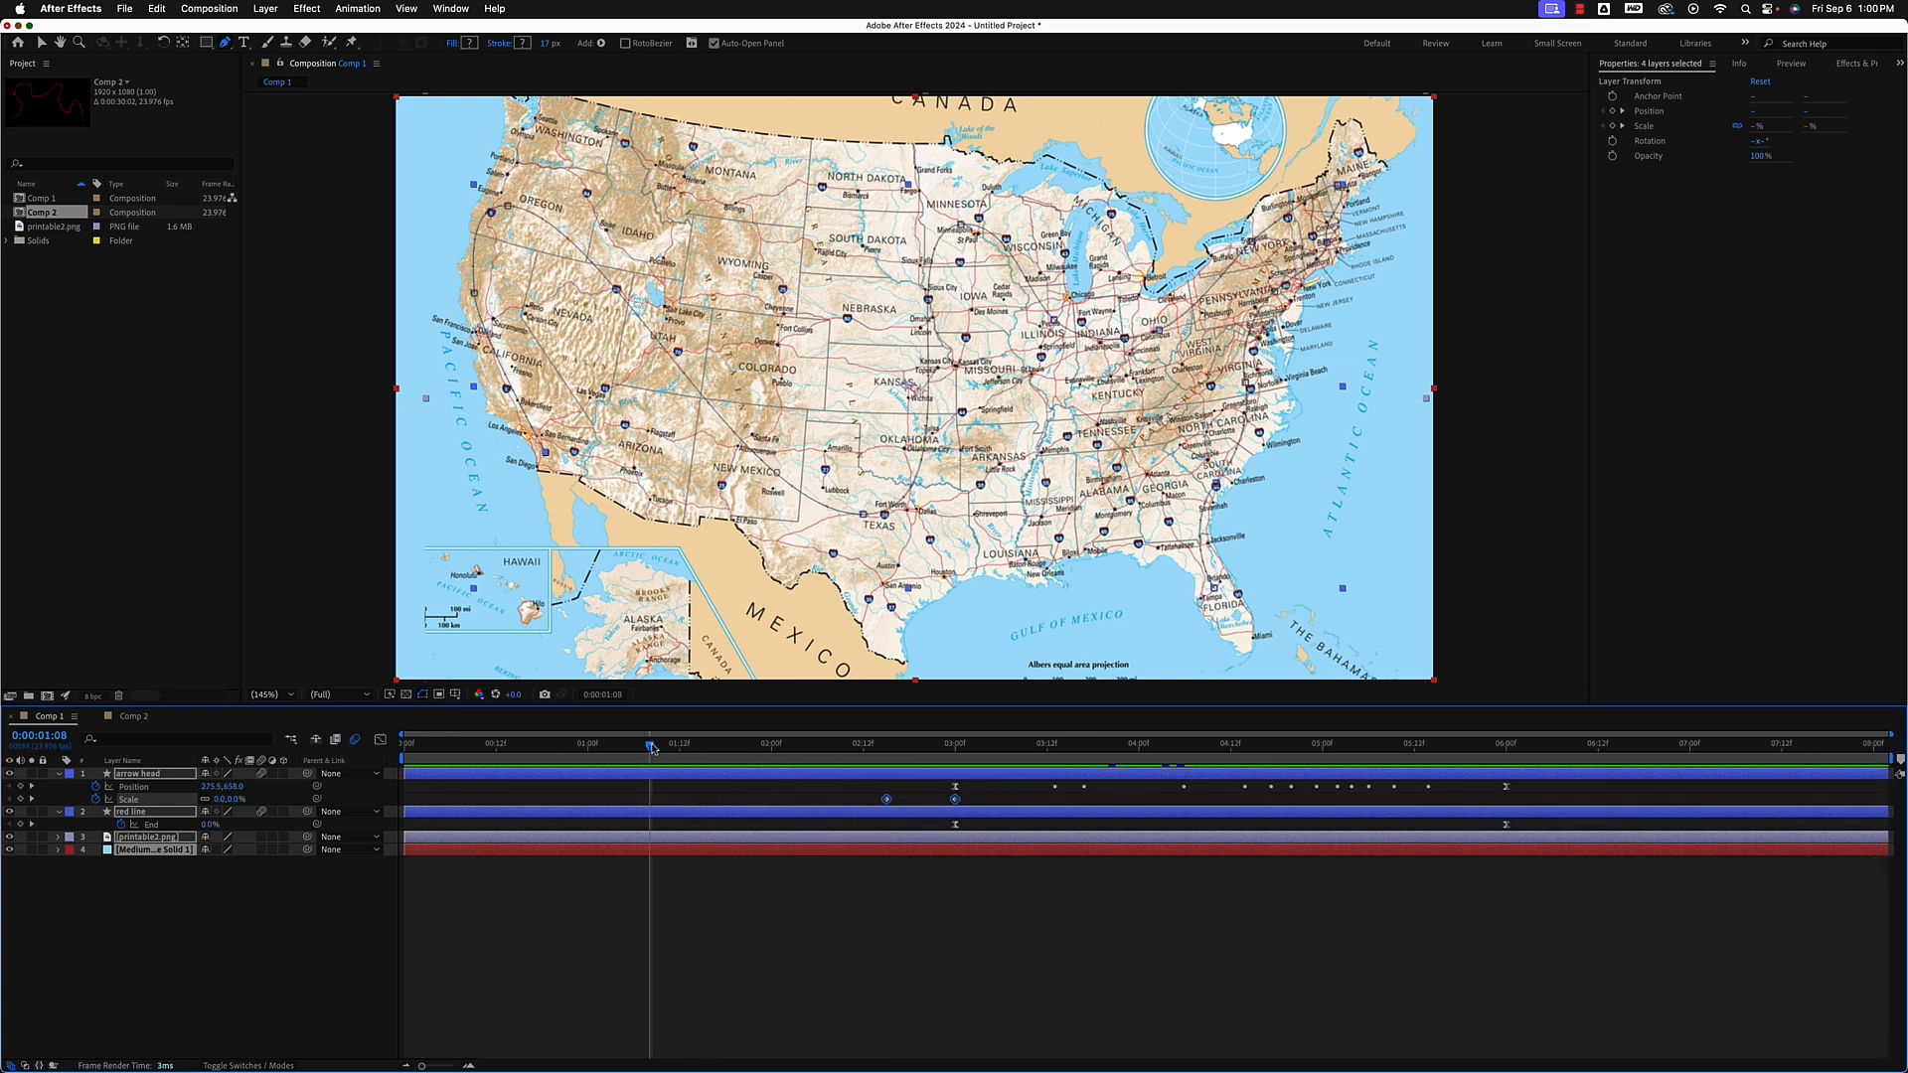